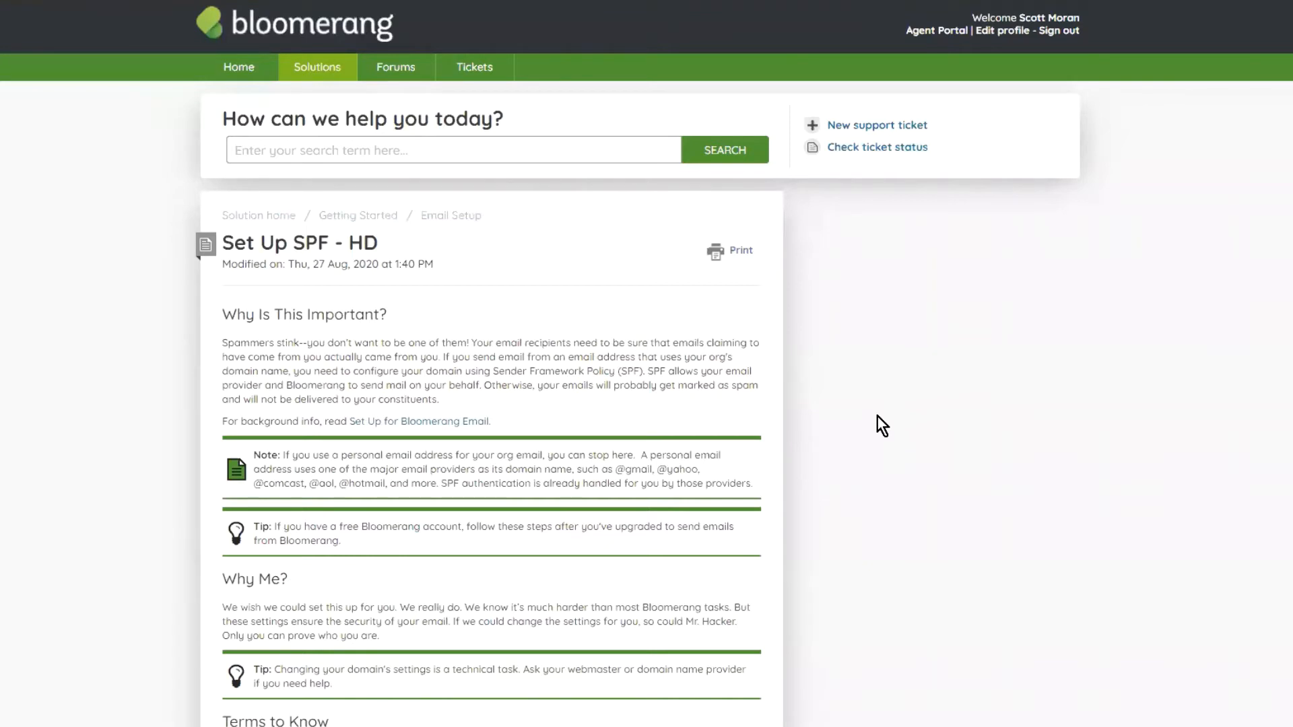
Step: Read the Set Up SPF article down to Step 4, then return to start the full-screen slideshow
scroll(554, 311, down, 5)
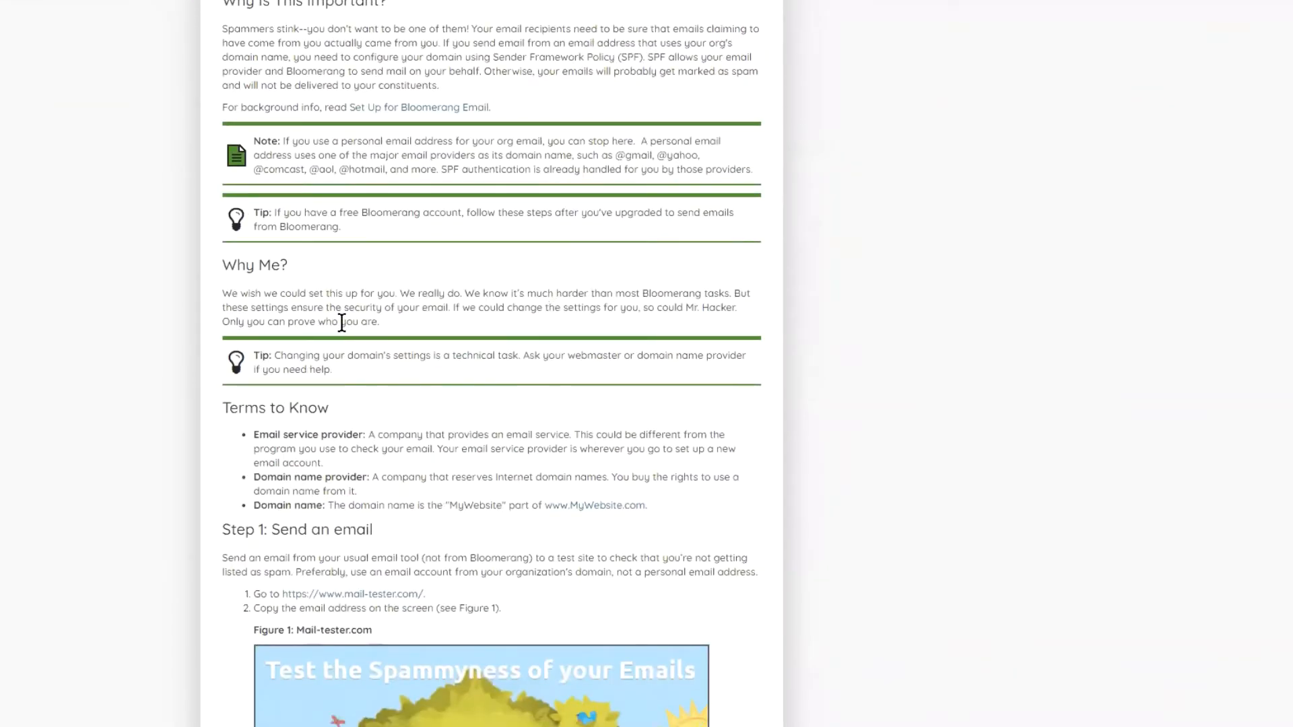
scroll(470, 289, down, 10)
scroll(505, 348, down, 12)
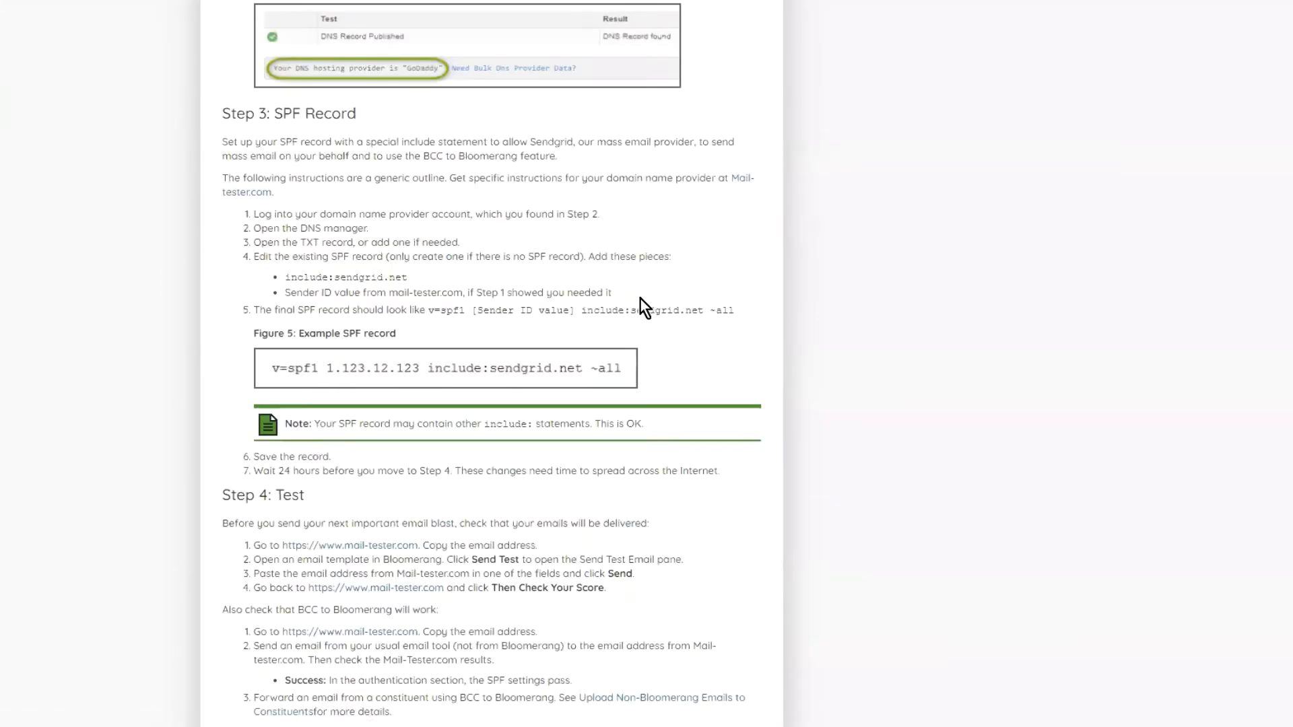
scroll(641, 303, down, 3)
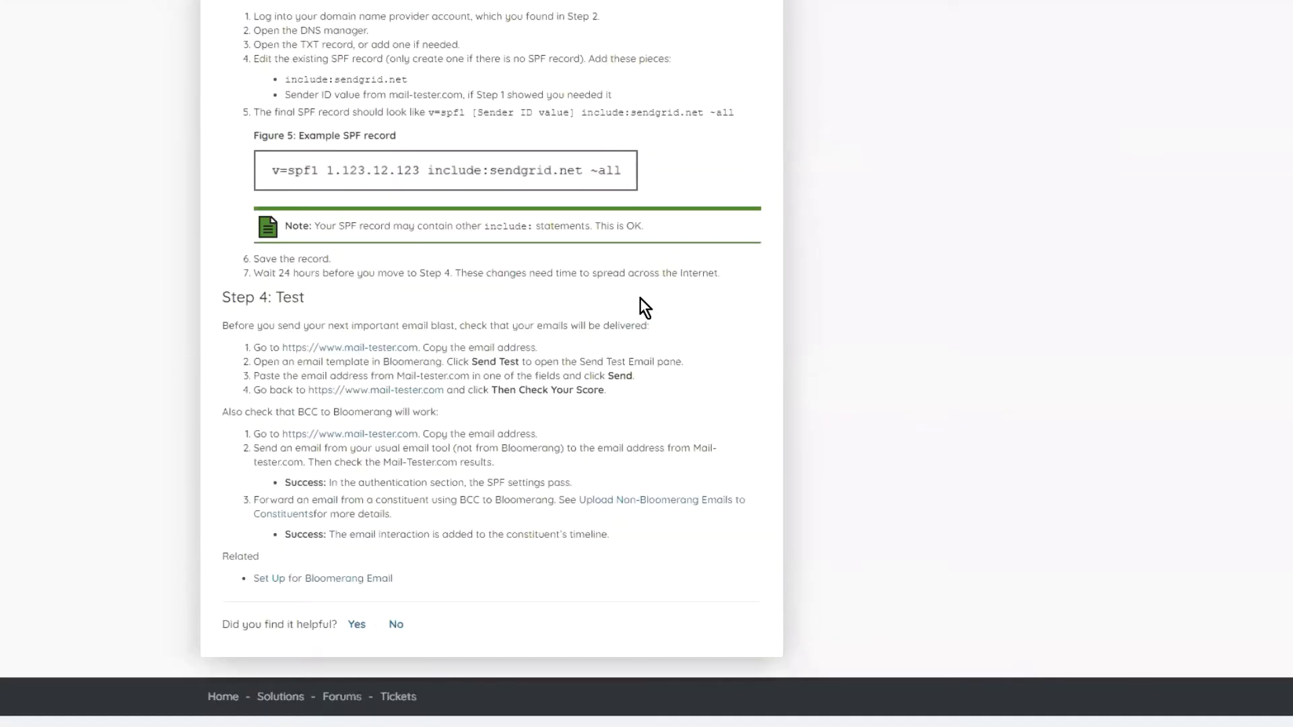
scroll(338, 95, up, 6)
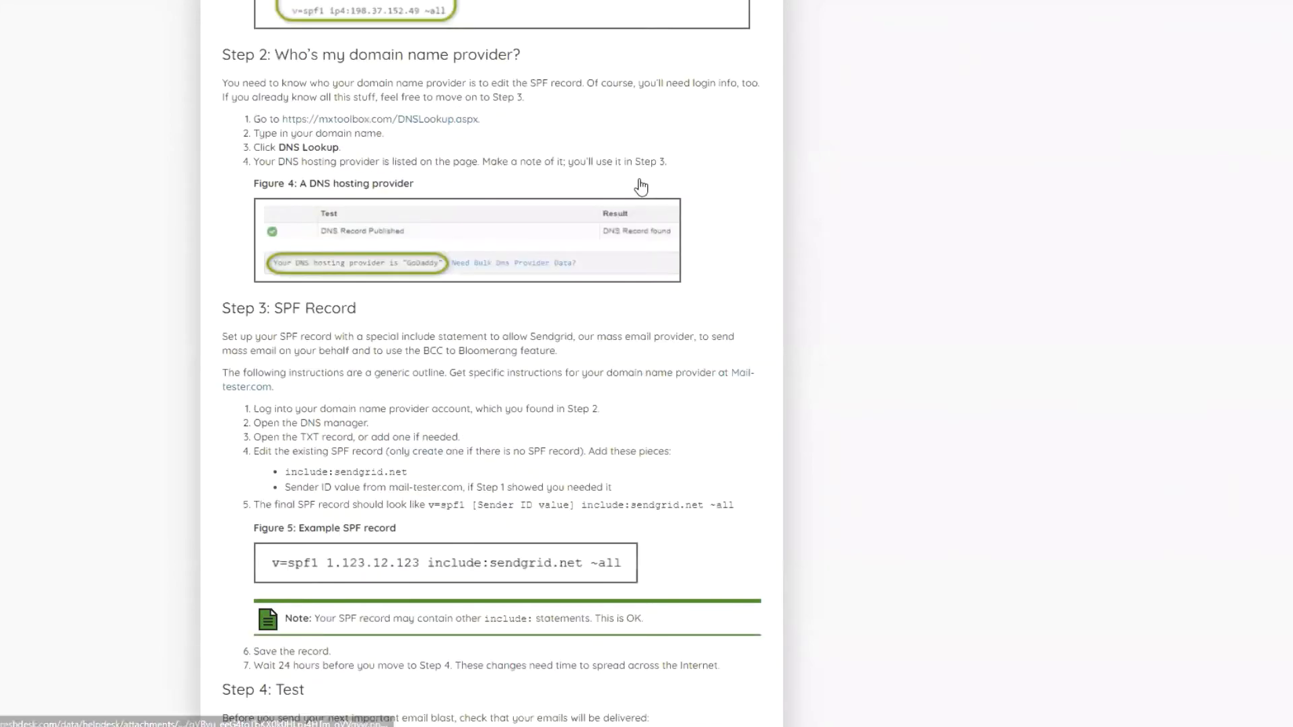
scroll(212, 318, up, 8)
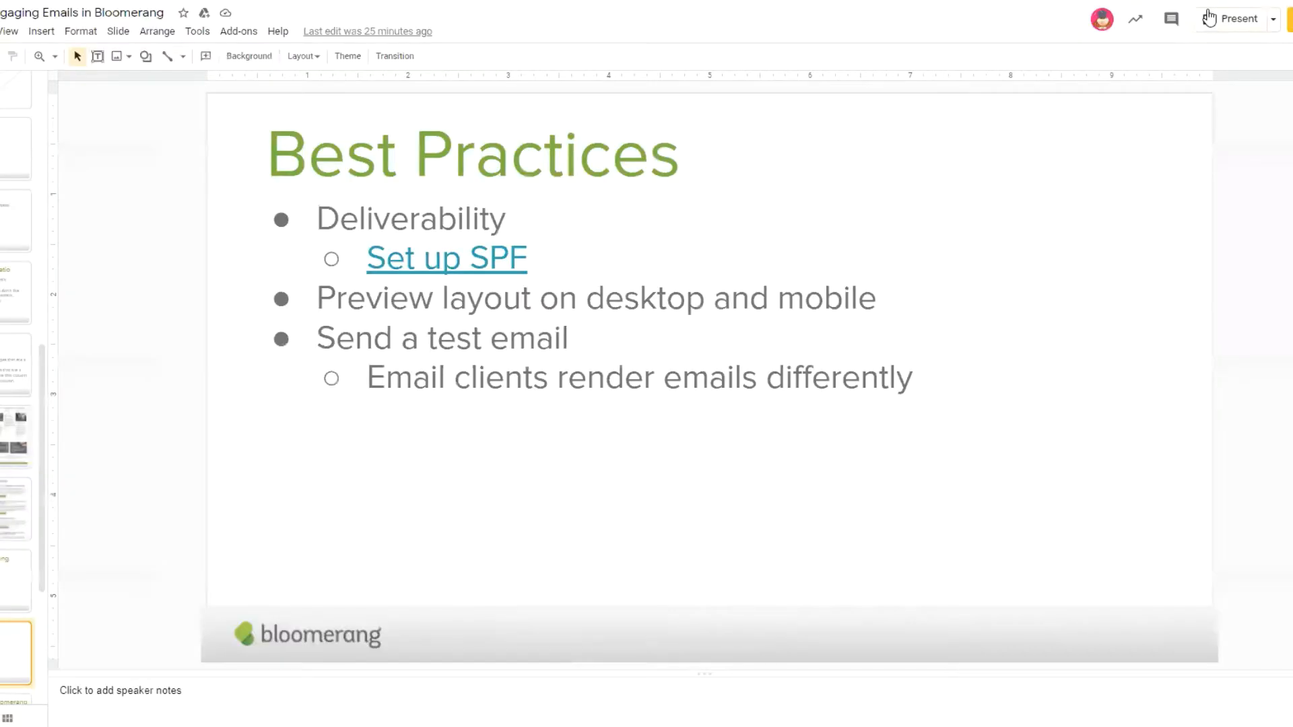
click(1233, 19)
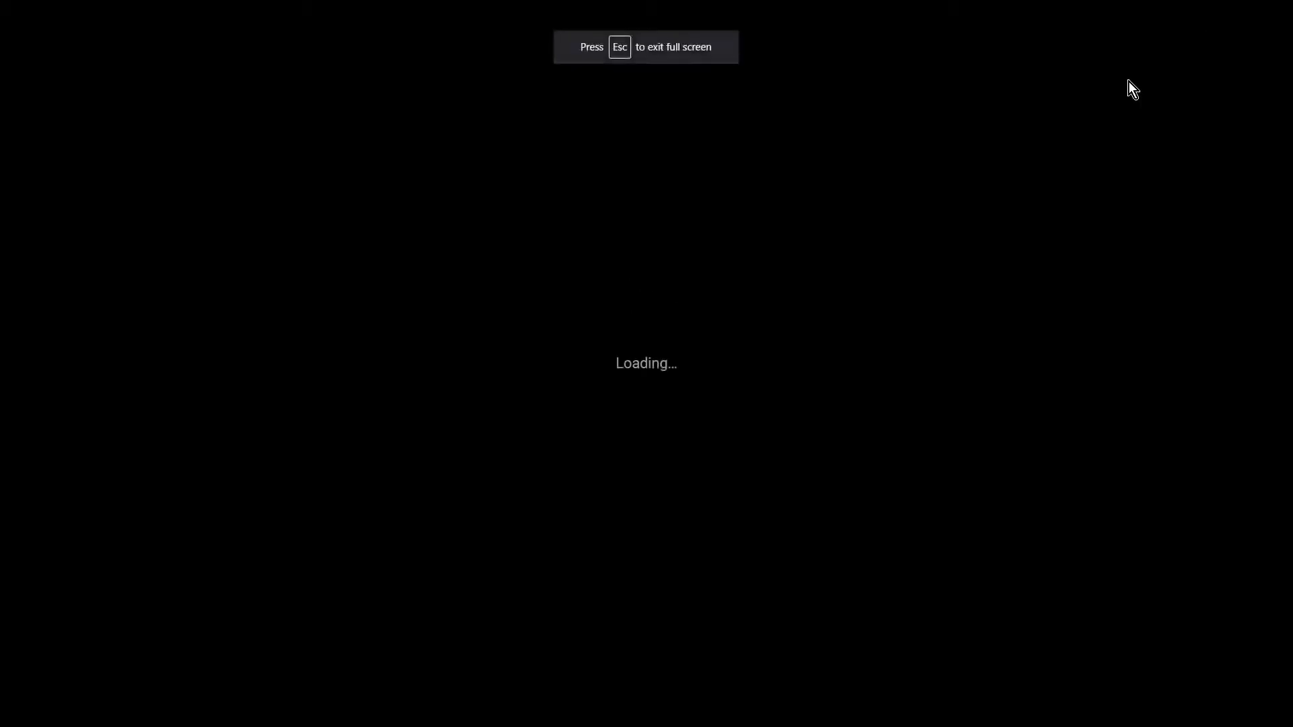
Step: Advance the slideshow through the Email Templates in Bloomerang slide to the Resources slide
key(Right)
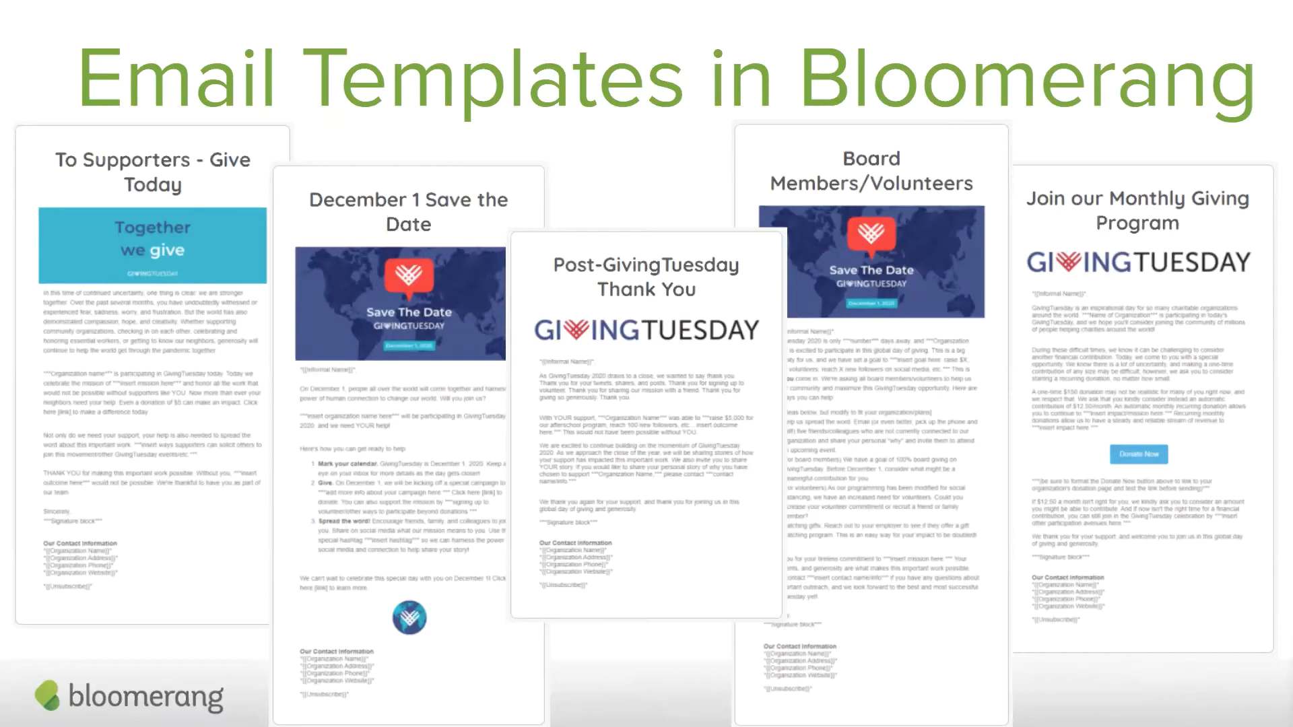
key(Right)
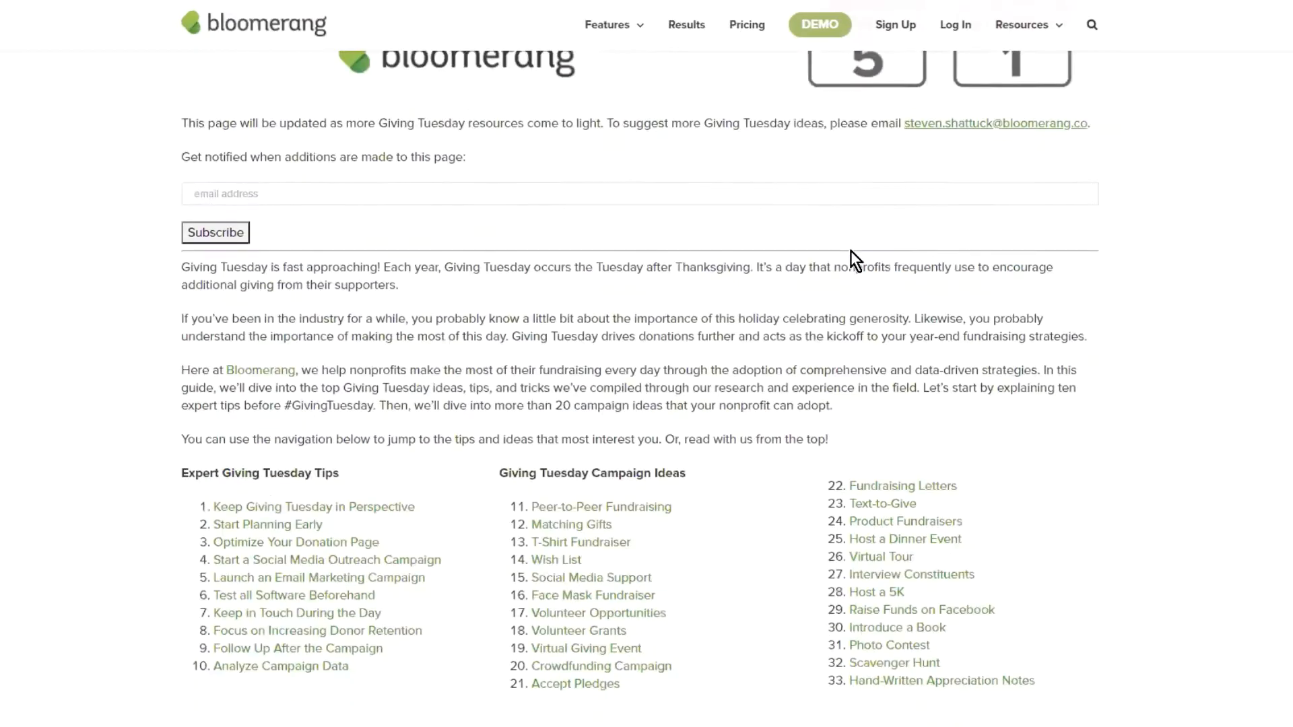
Step: Skim down and back up the 33+ Giving Tuesday Ideas article, then return to the Resources slide
scroll(889, 263, down, 8)
scroll(903, 280, up, 5)
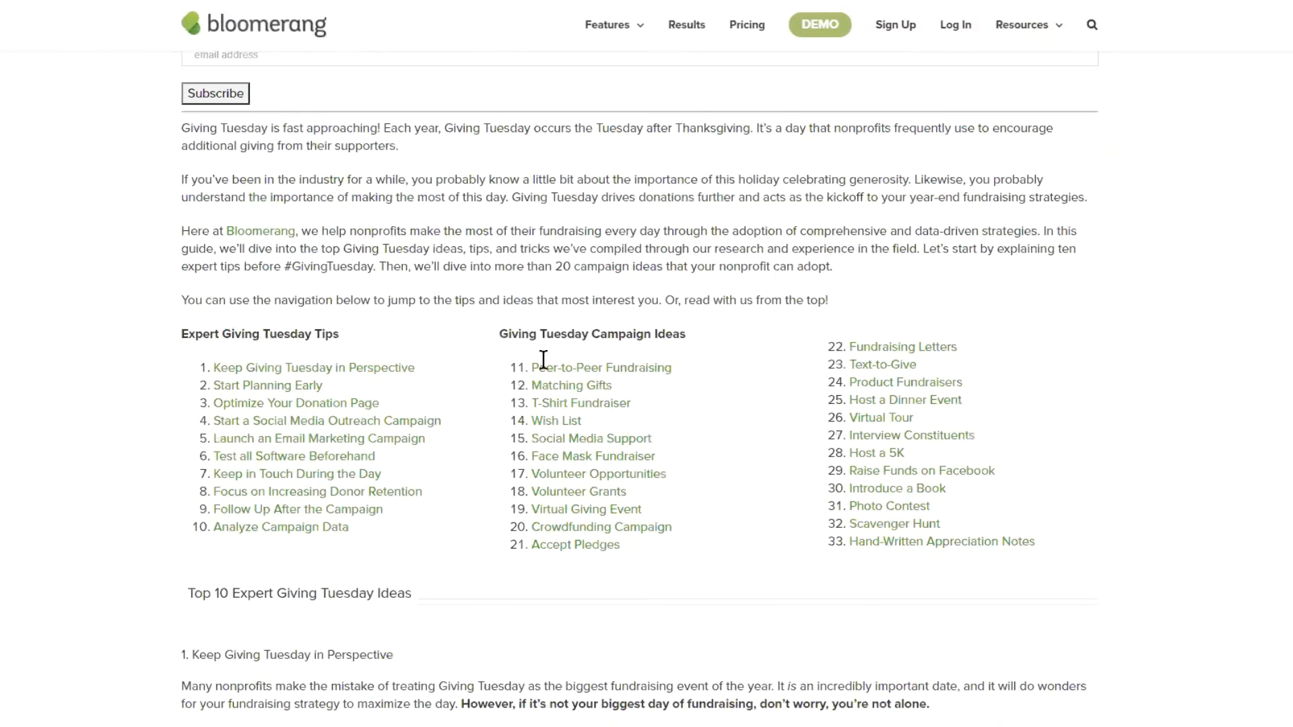
scroll(568, 352, down, 7)
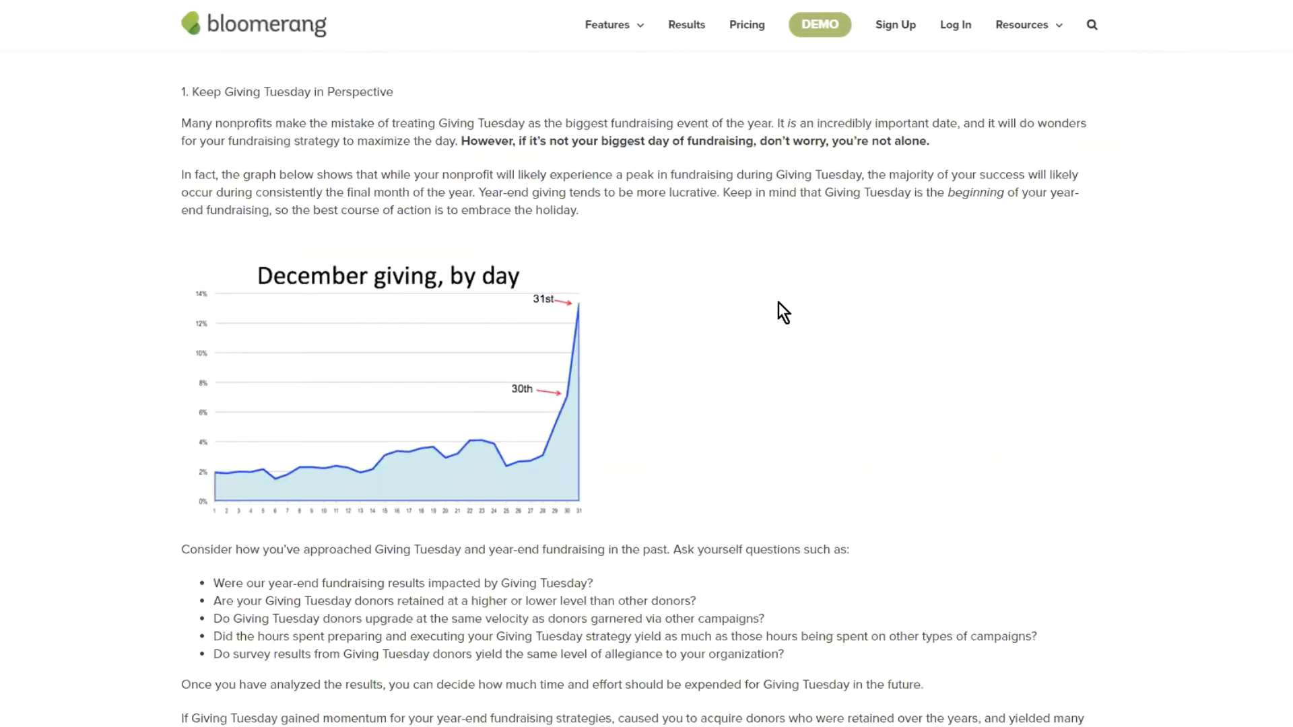
scroll(779, 304, down, 8)
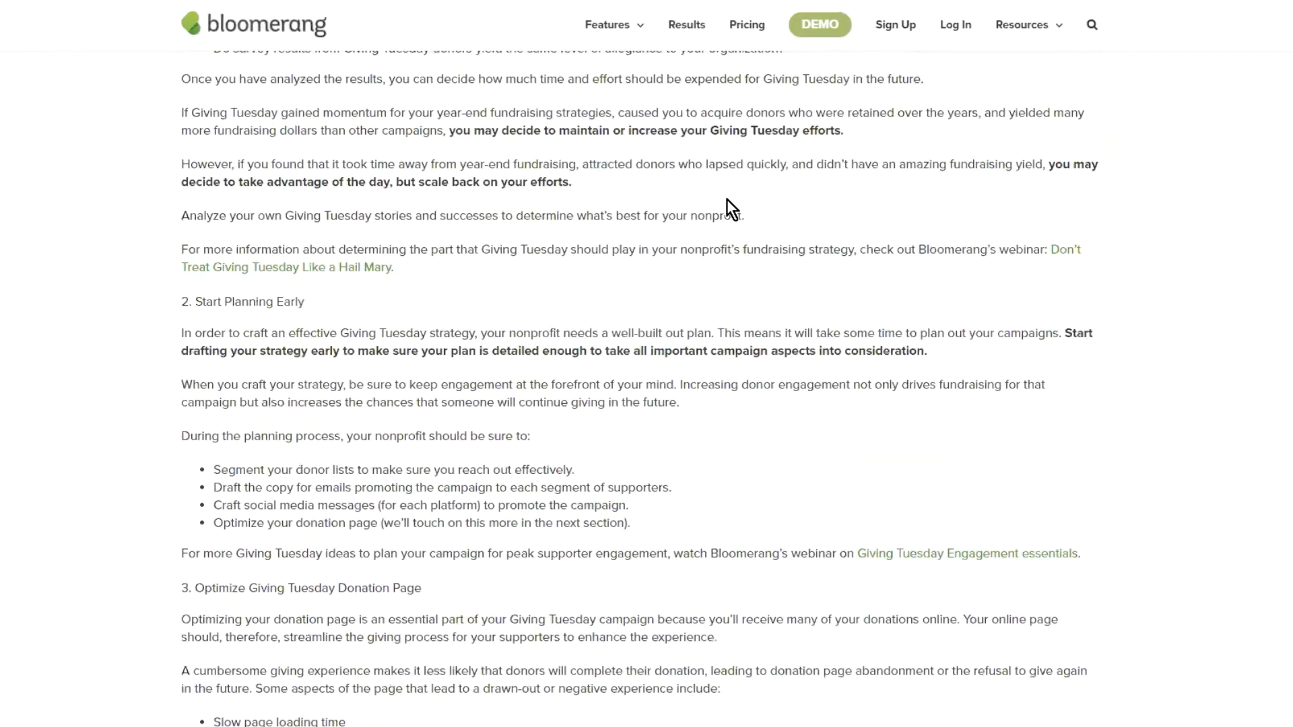
scroll(726, 199, down, 15)
scroll(363, 195, down, 6)
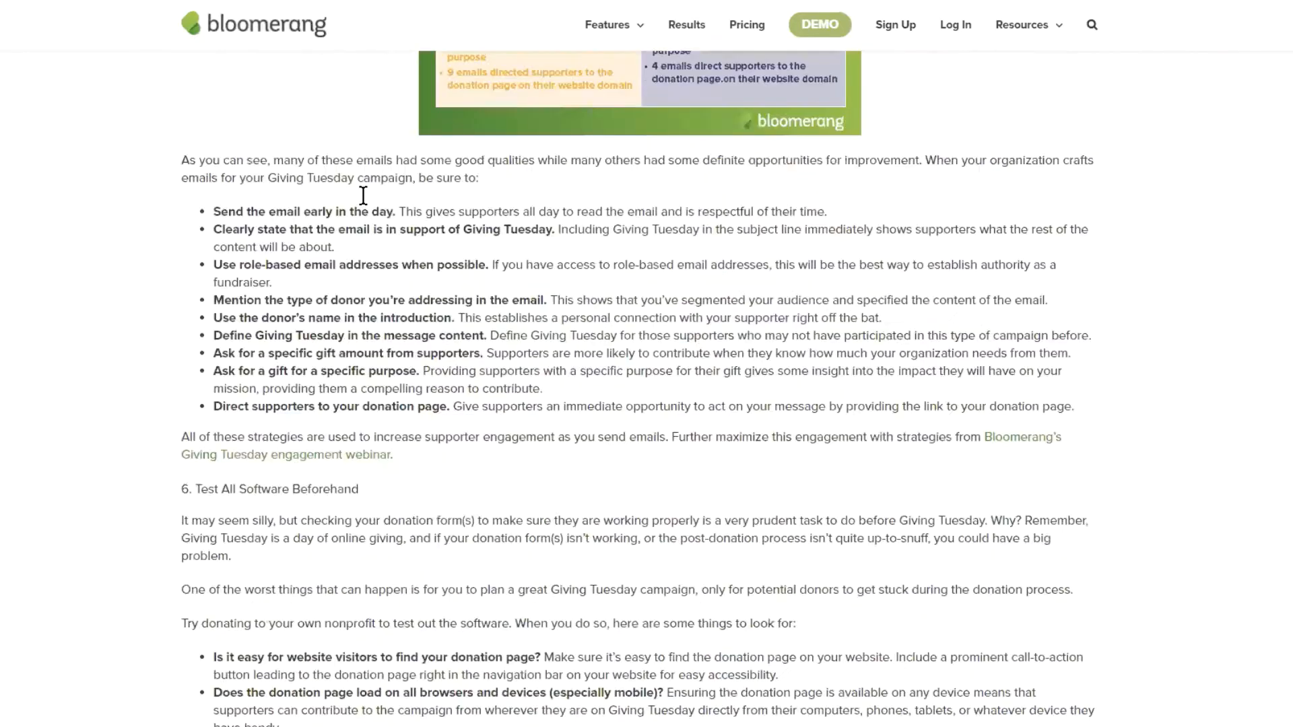
scroll(363, 195, down, 6)
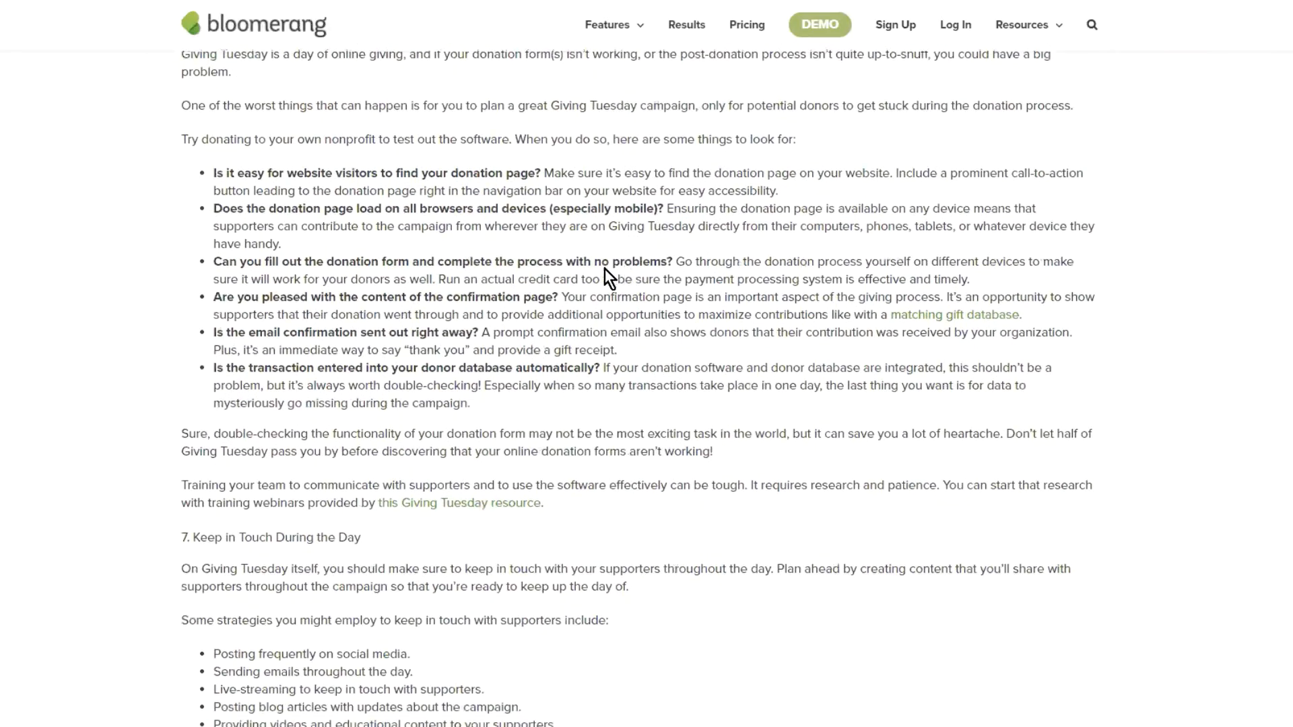
scroll(605, 269, down, 14)
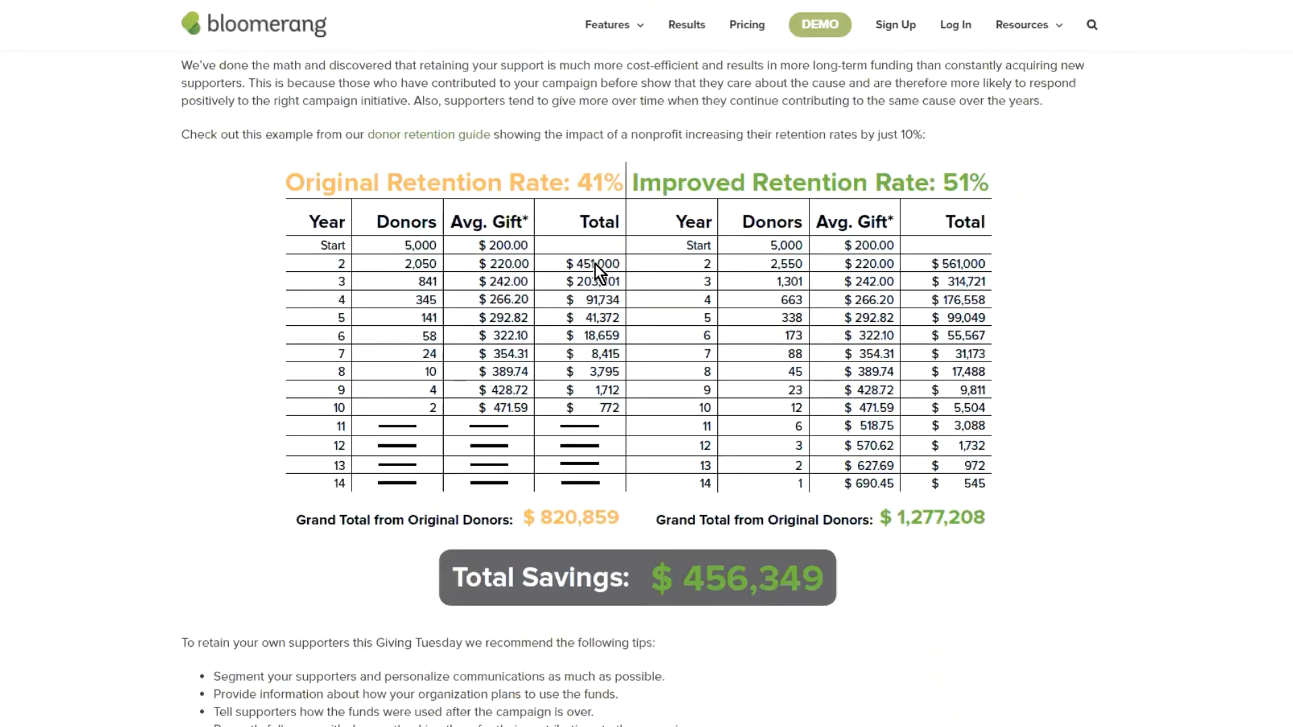
scroll(596, 264, down, 20)
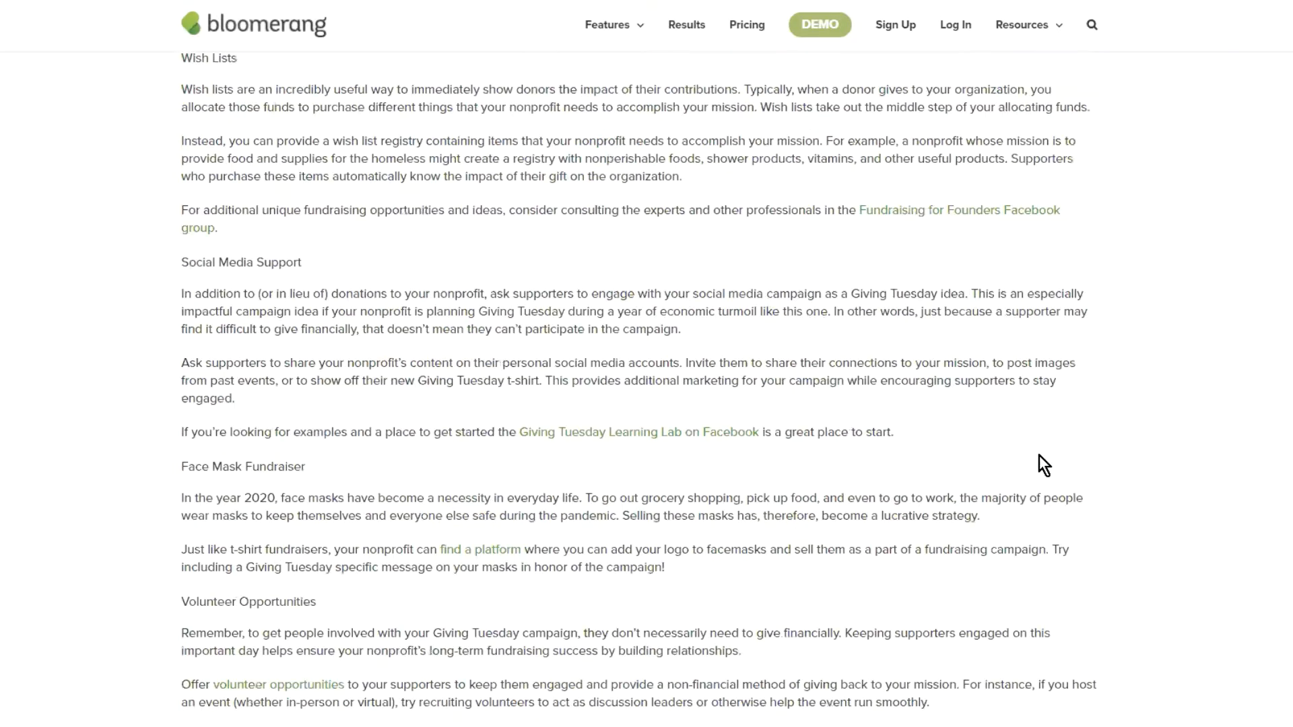
scroll(1040, 455, down, 12)
scroll(1244, 338, down, 20)
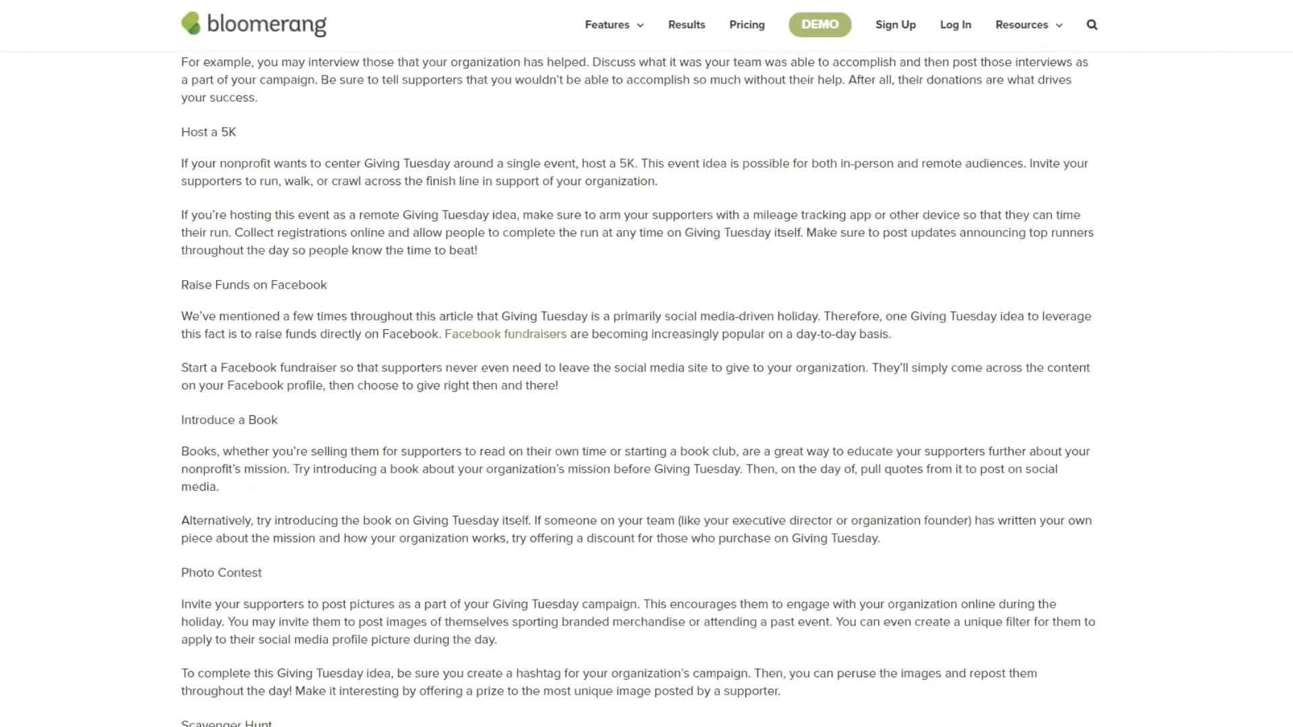
scroll(1245, 338, up, 20)
scroll(1245, 339, up, 7)
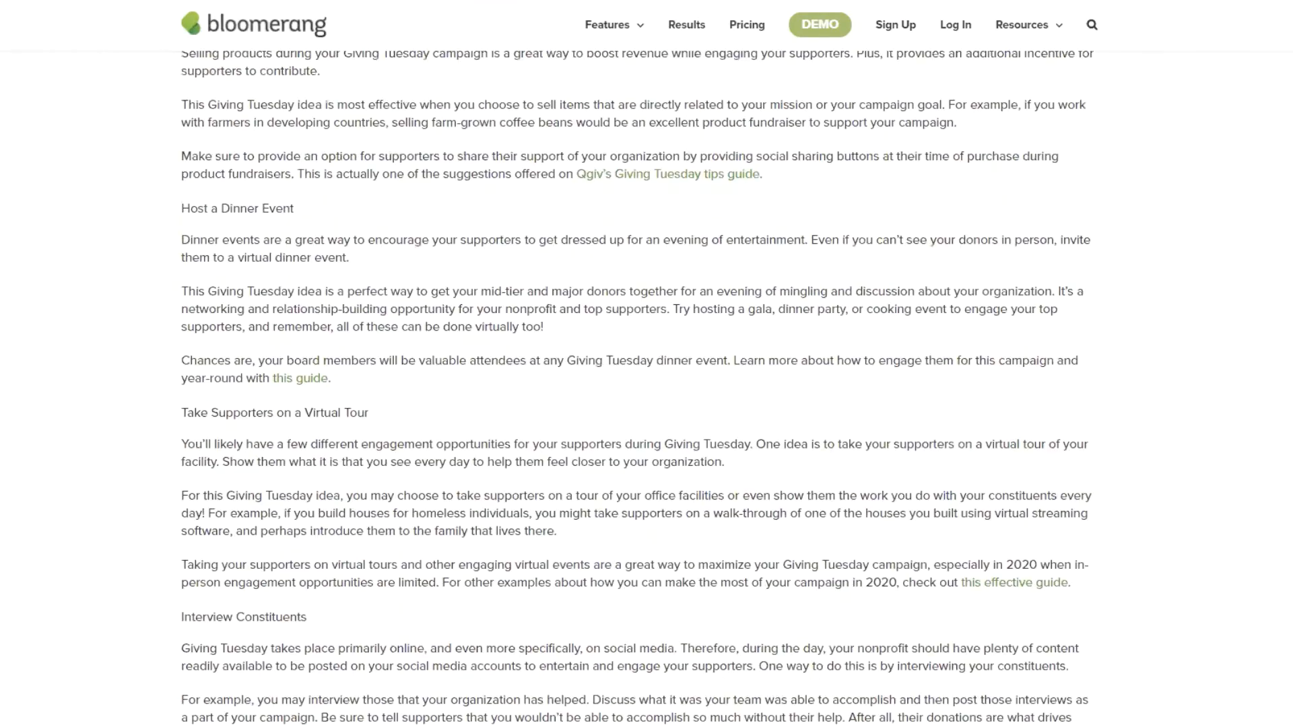
scroll(647, 378, up, 20)
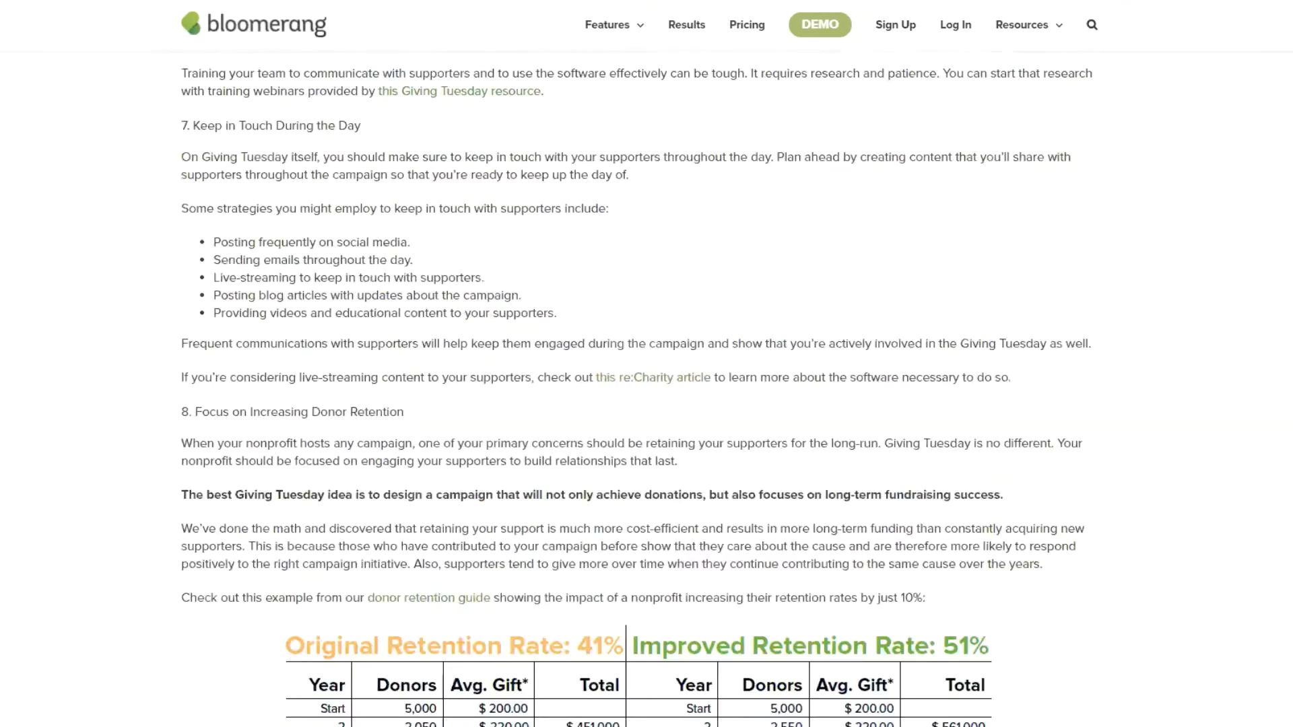
scroll(1224, 27, up, 20)
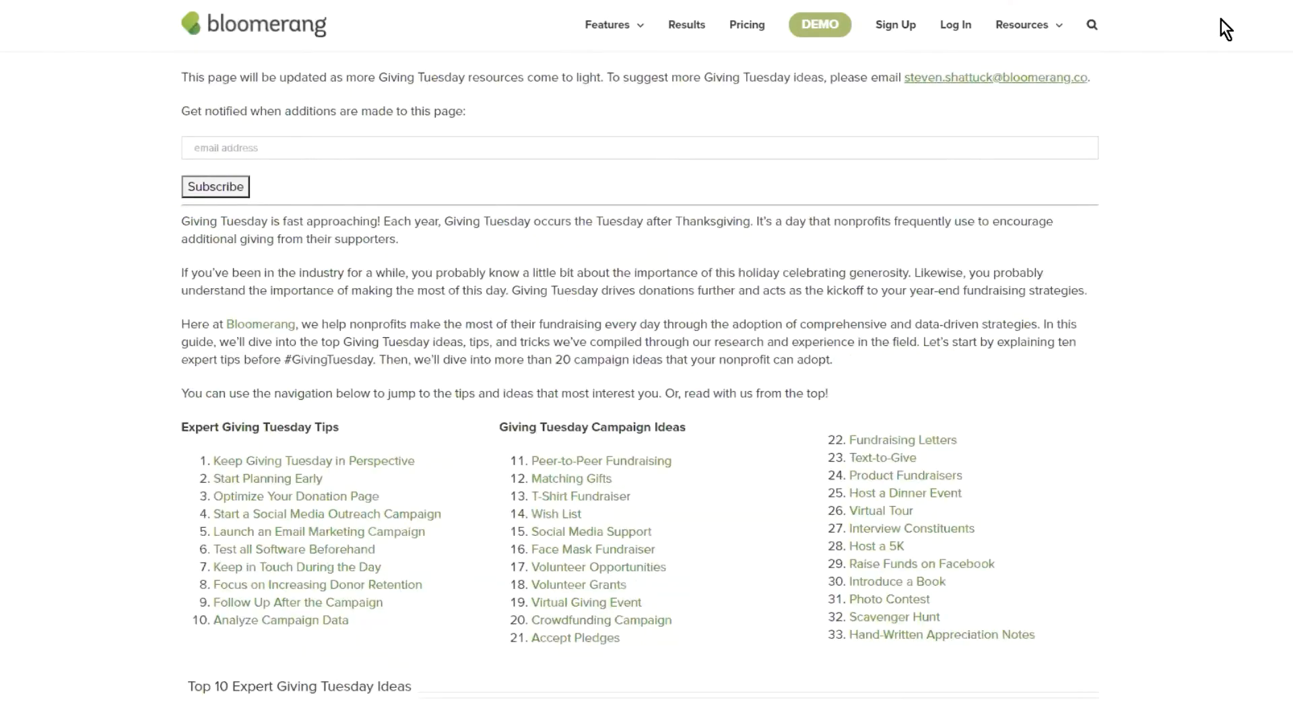
click(573, 2)
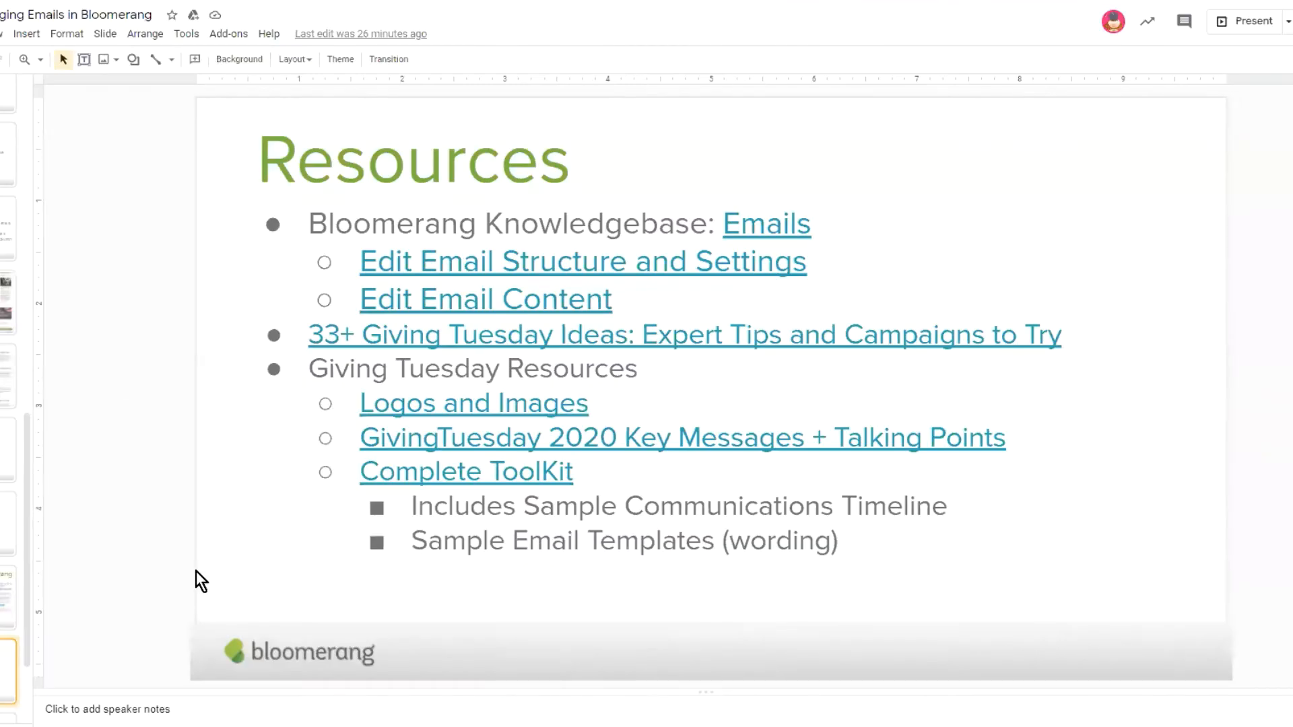
scroll(31, 438, down, 2)
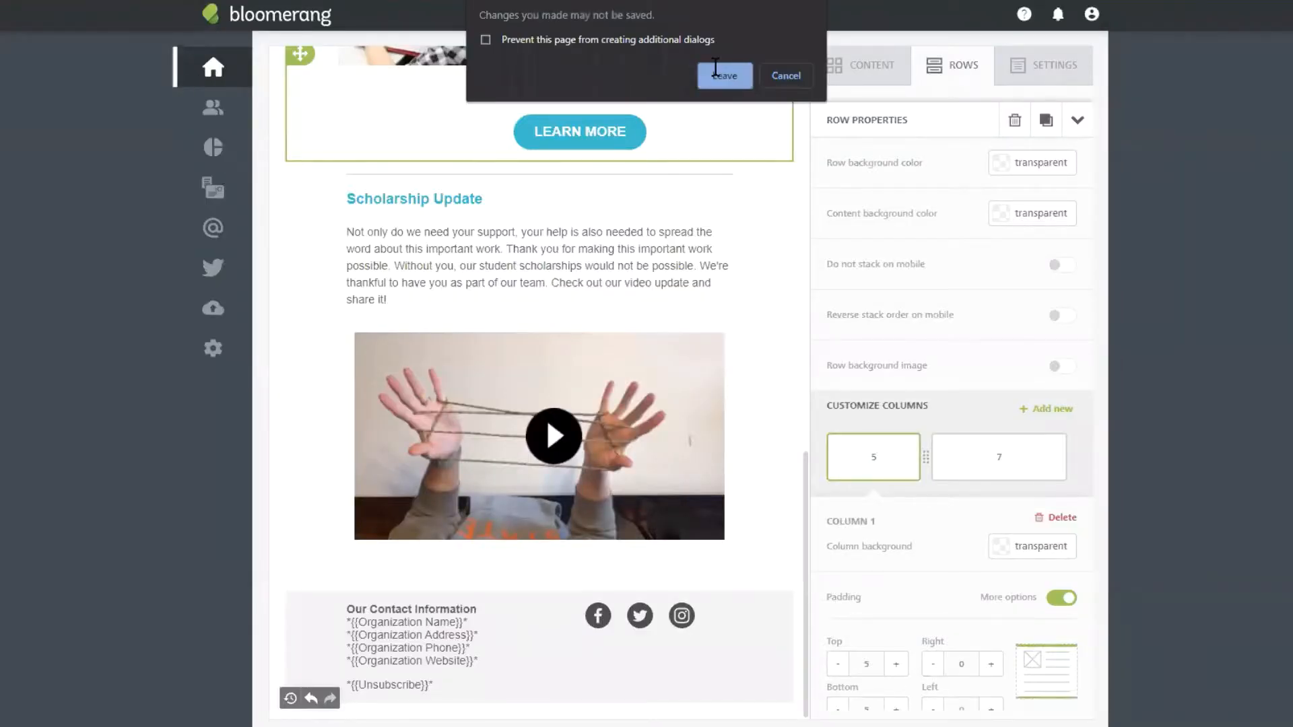
Step: Discard the unsaved email changes and go to Email Templates from the Emails sidebar menu
click(715, 70)
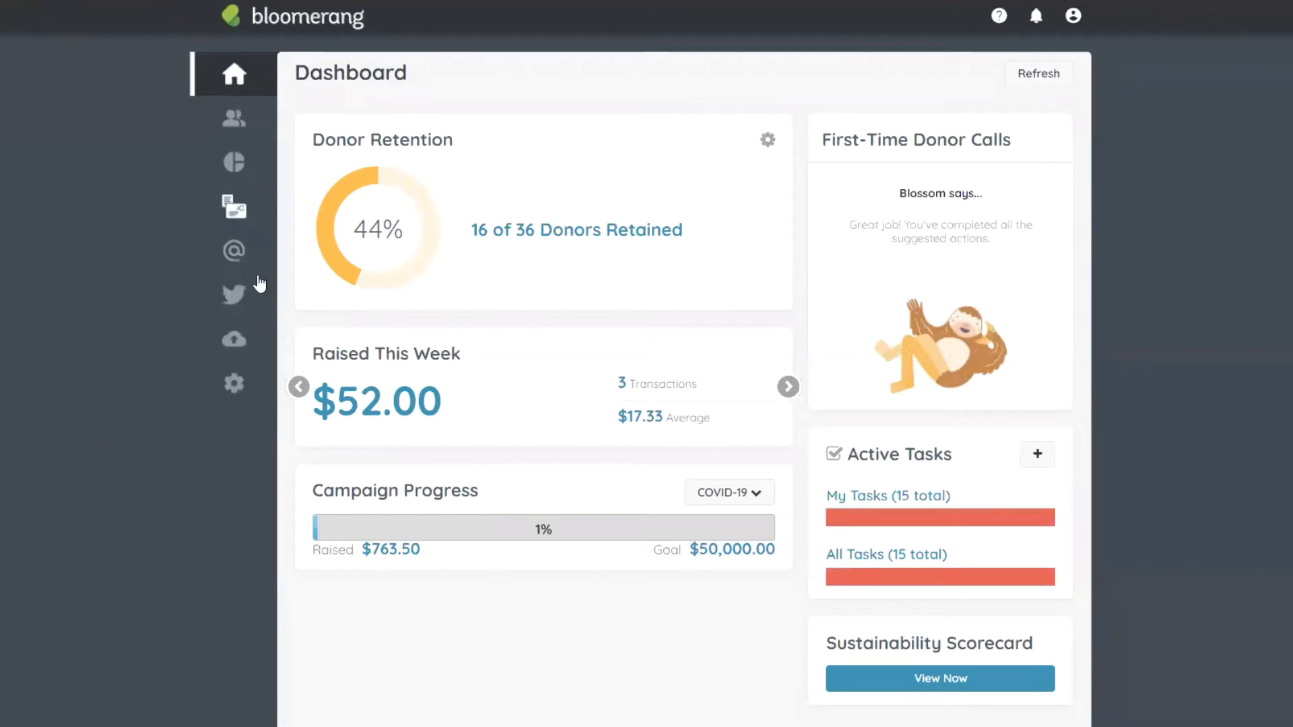
mouse_move(236, 259)
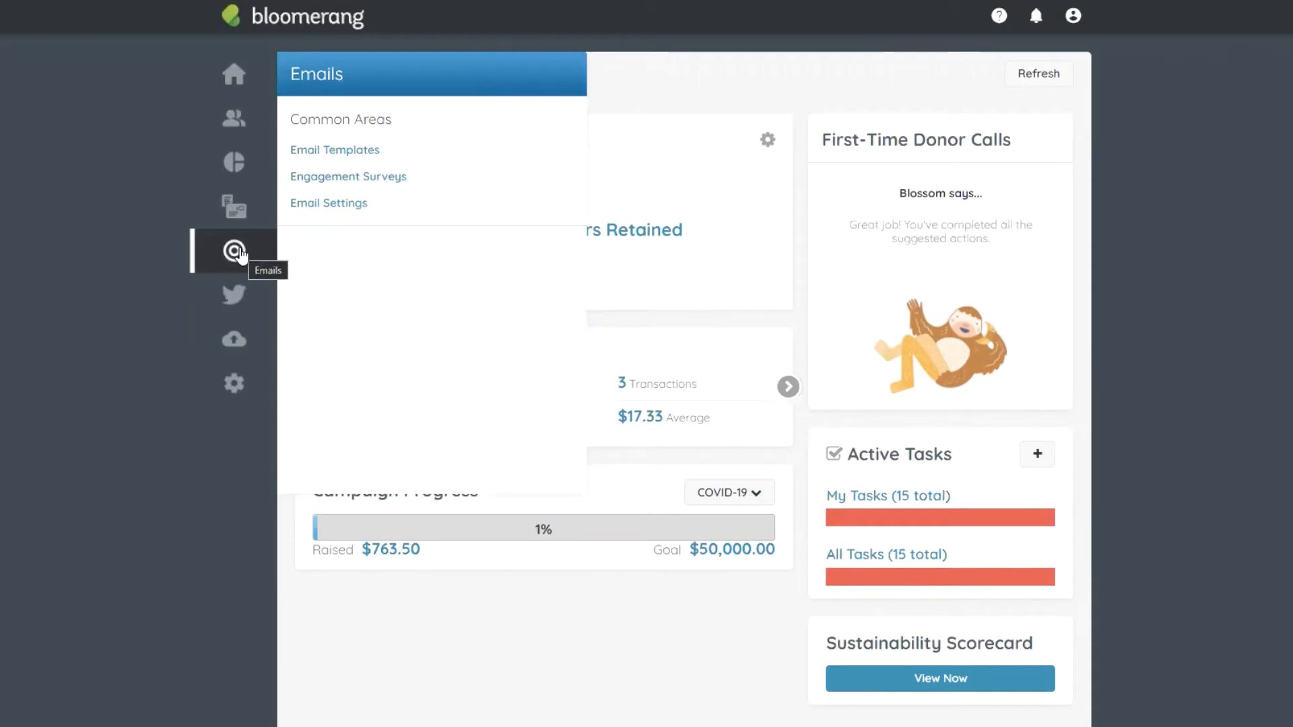
click(320, 151)
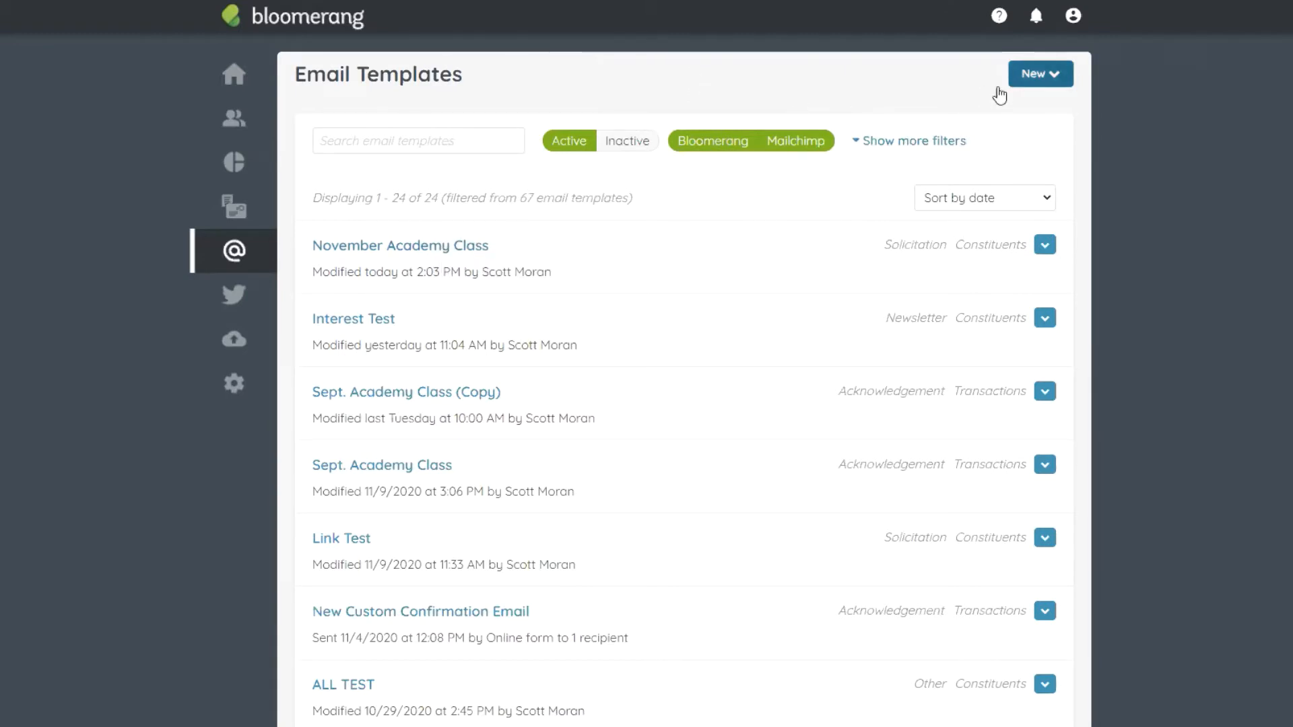
Step: Create a new email from the GivingTuesday templates using the To Supporters - Give Today design
click(1040, 78)
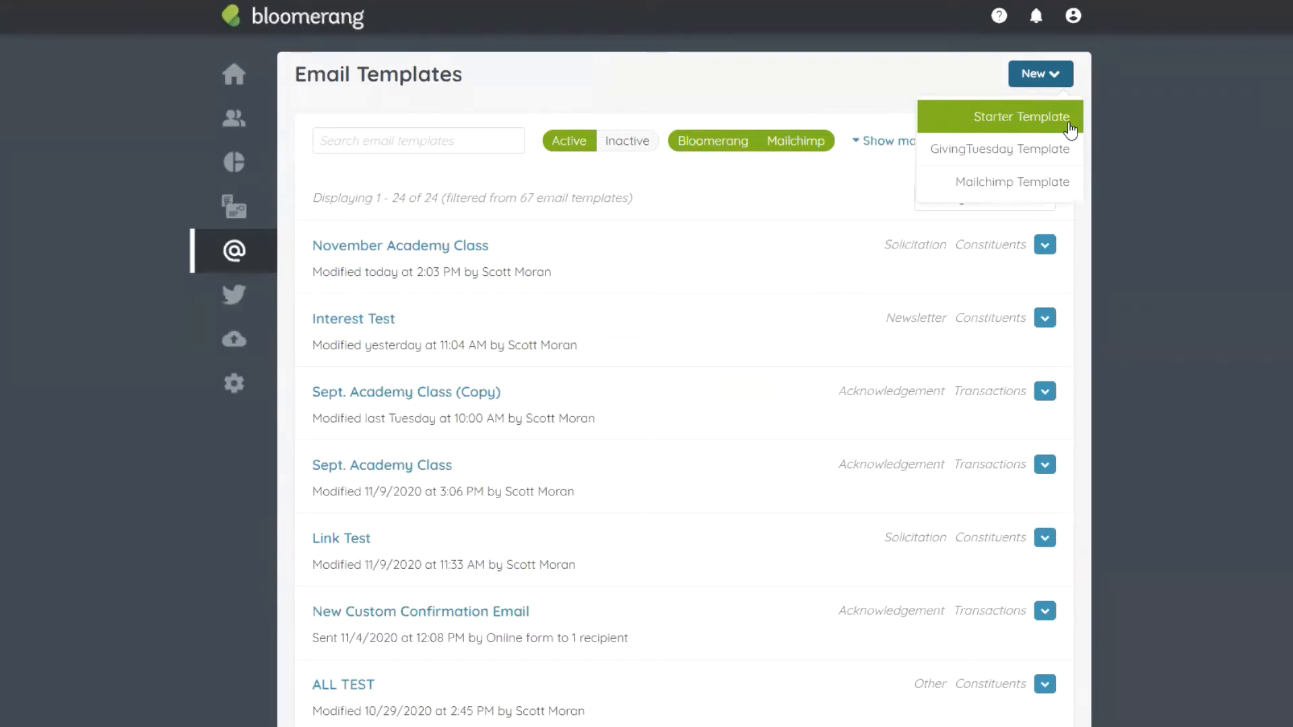
click(1009, 150)
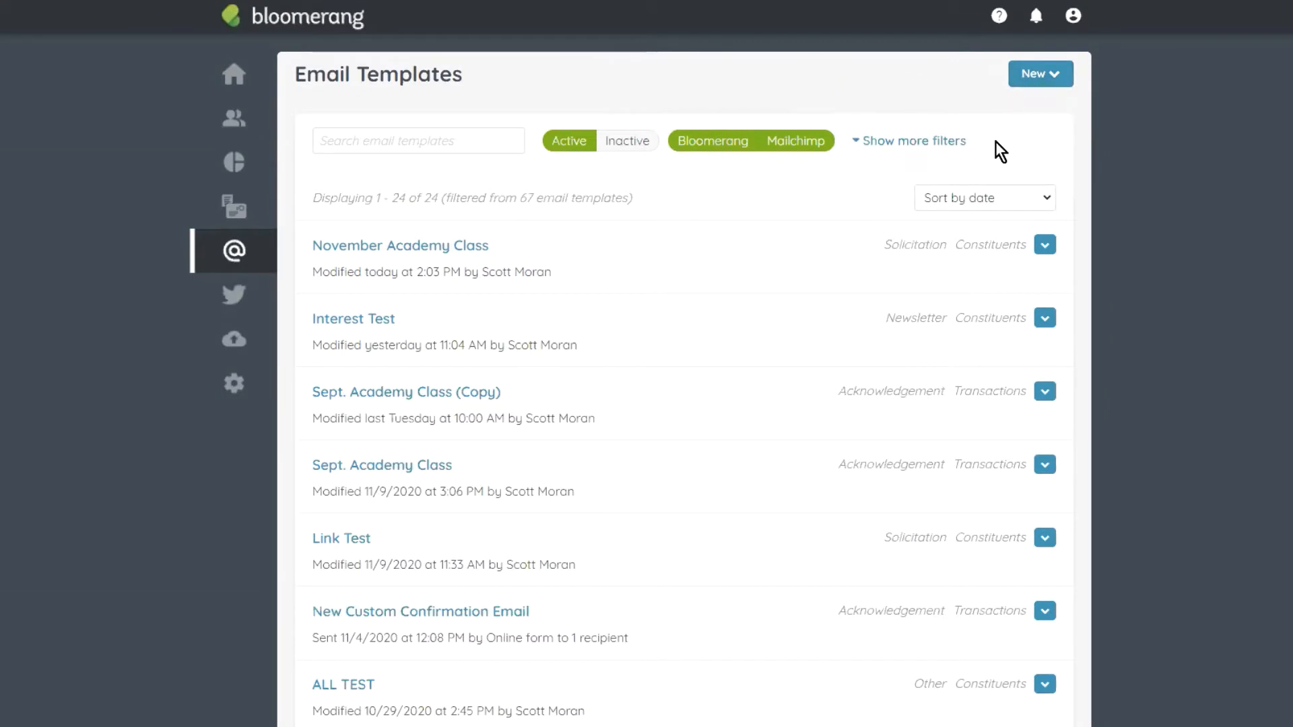
scroll(748, 138, down, 1)
scroll(918, 413, down, 5)
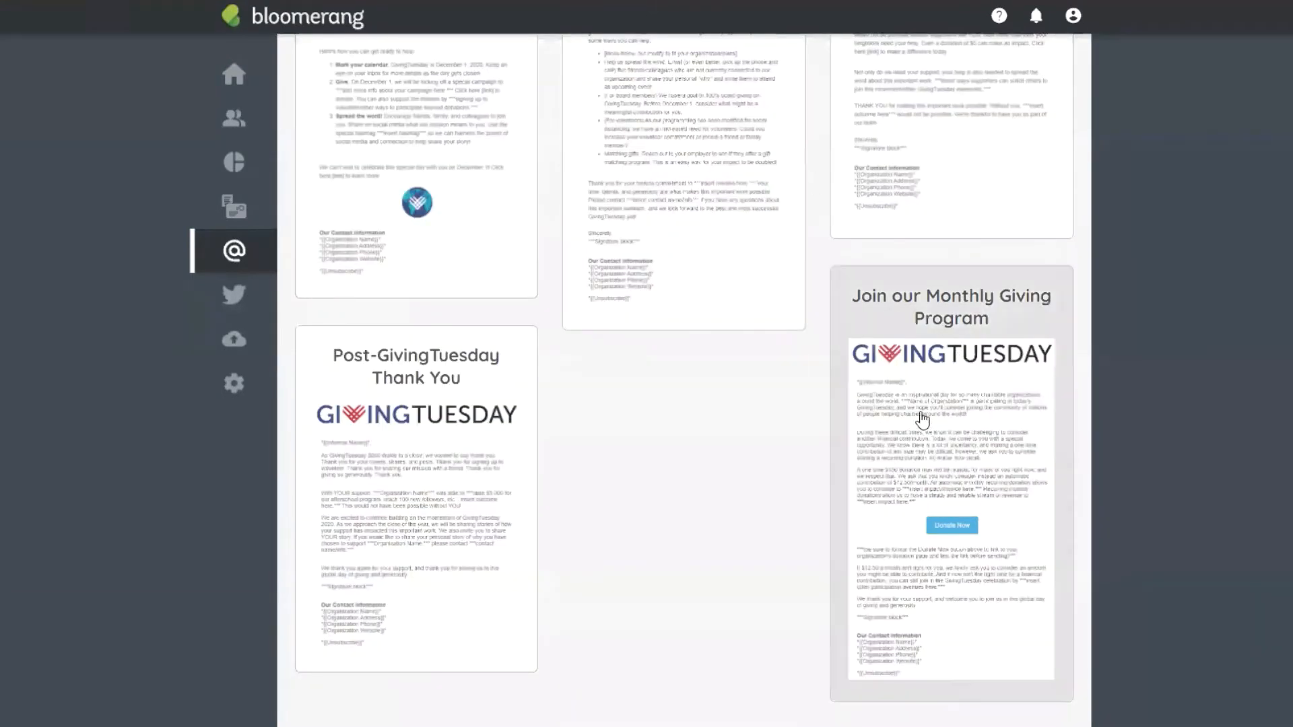
scroll(702, 618, up, 6)
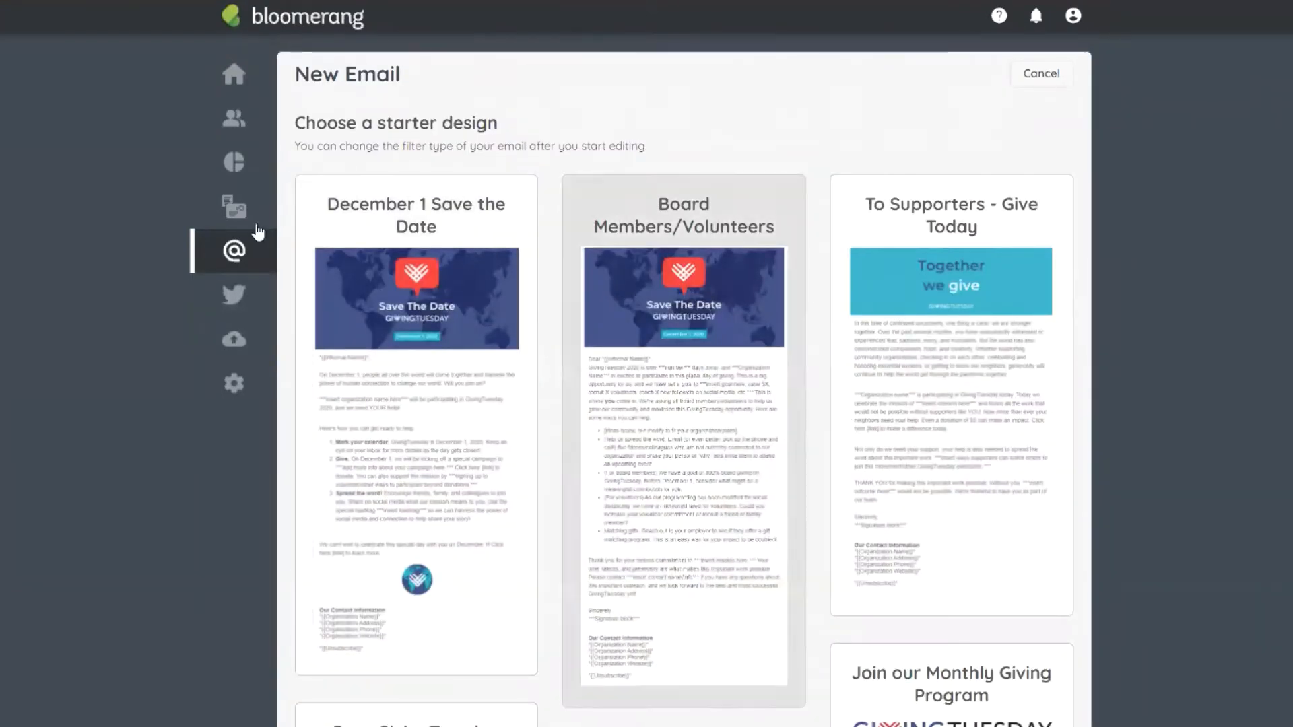
scroll(943, 337, down, 5)
scroll(770, 97, up, 4)
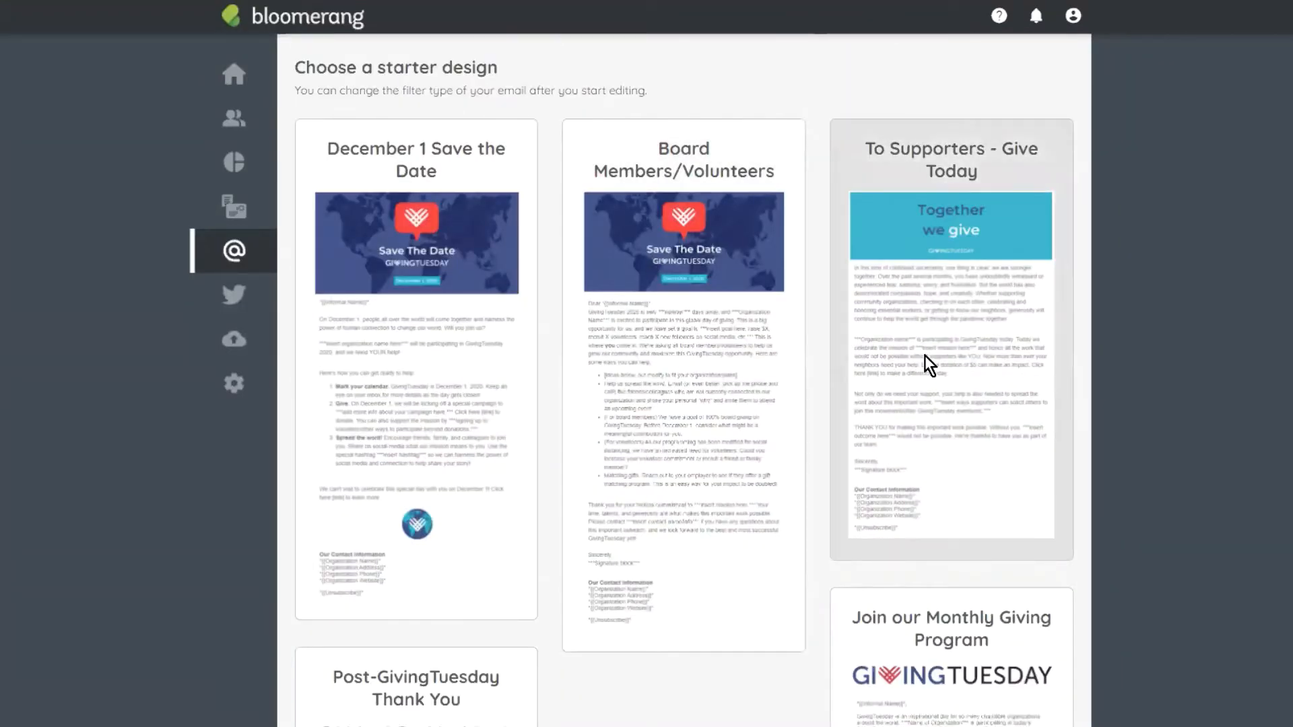
click(920, 404)
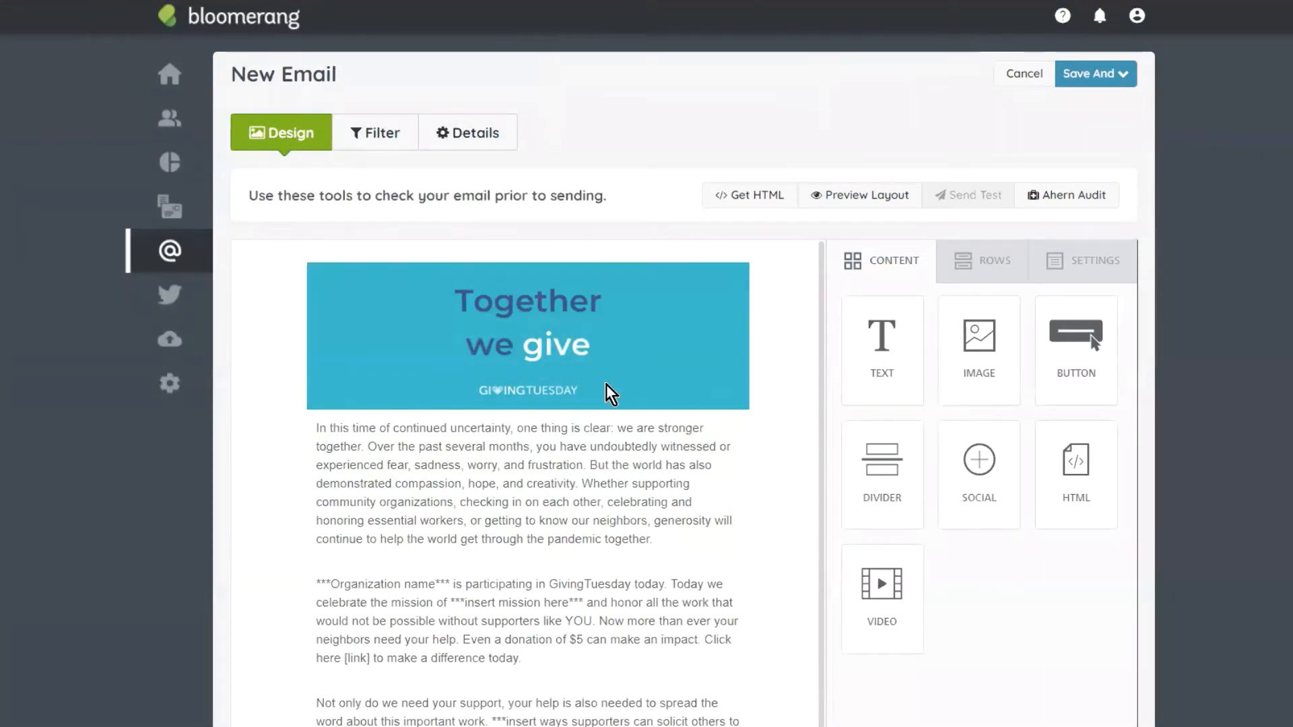
Step: Glance at the recipient filter, then show the new email's blank Details form
click(378, 142)
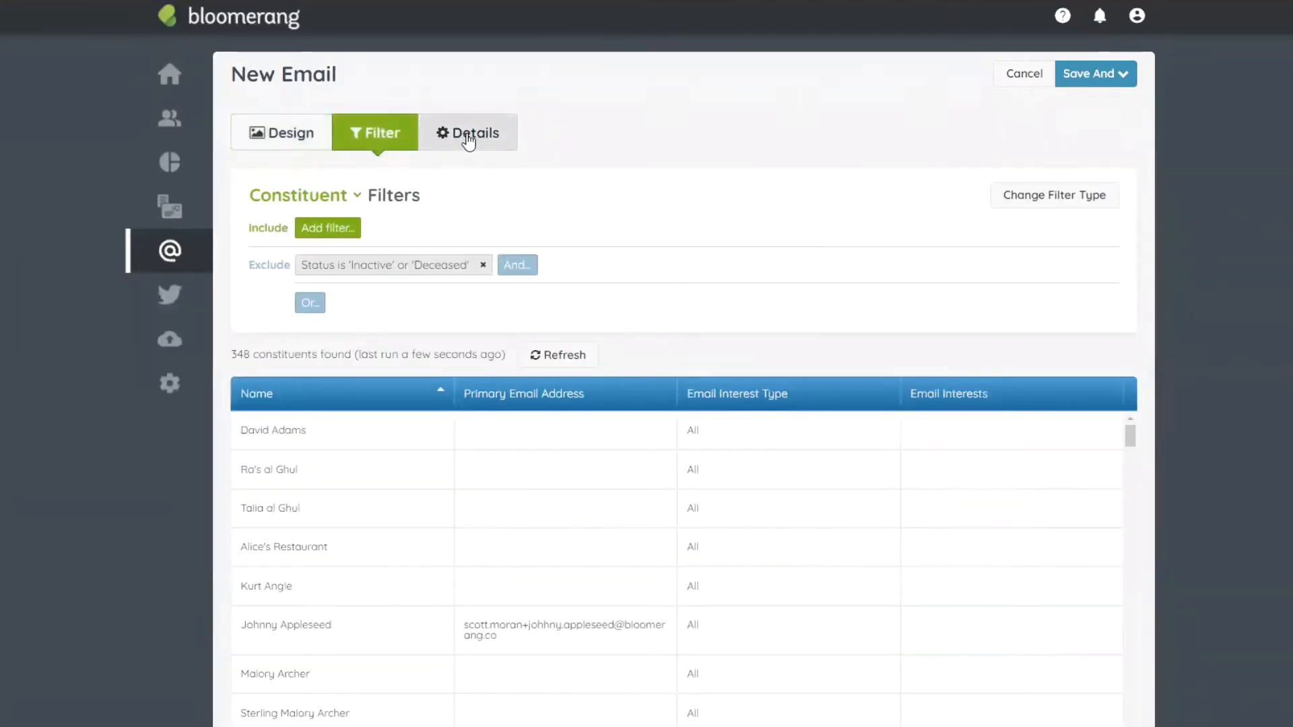
click(469, 138)
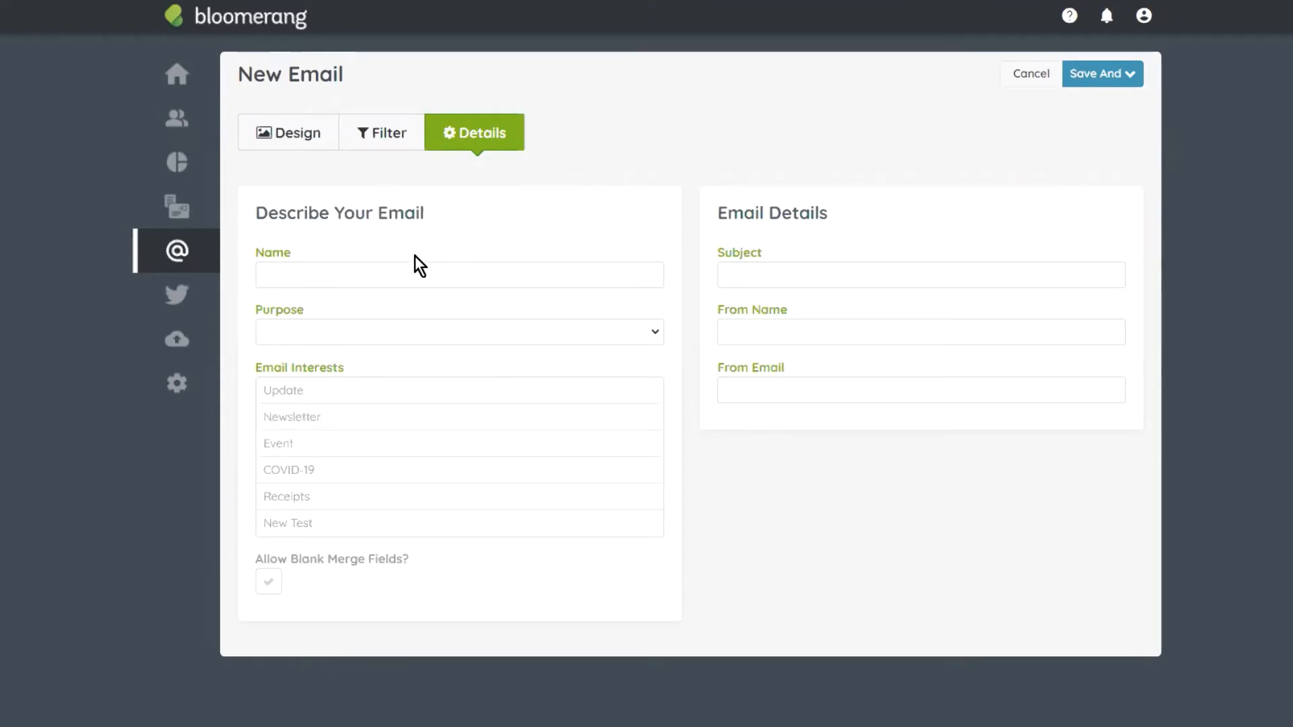
Step: Name the email Giving Tuesday Template
click(377, 275)
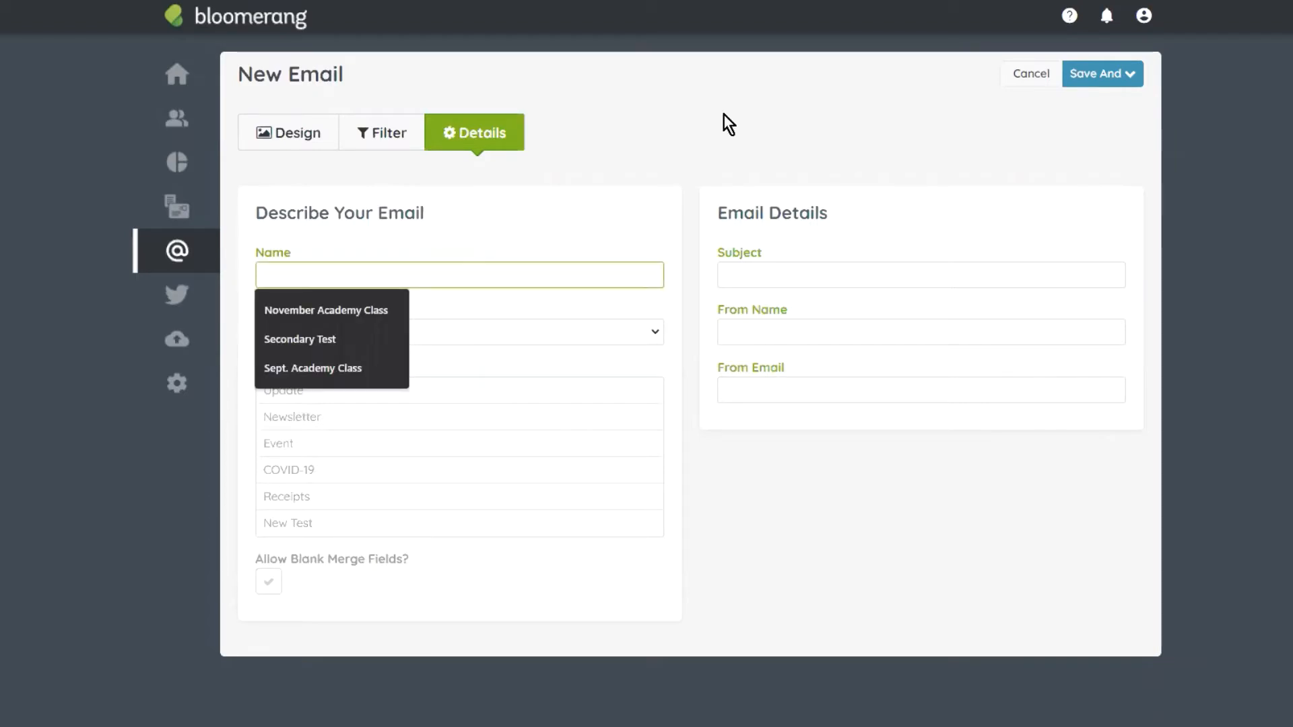
text(Template)
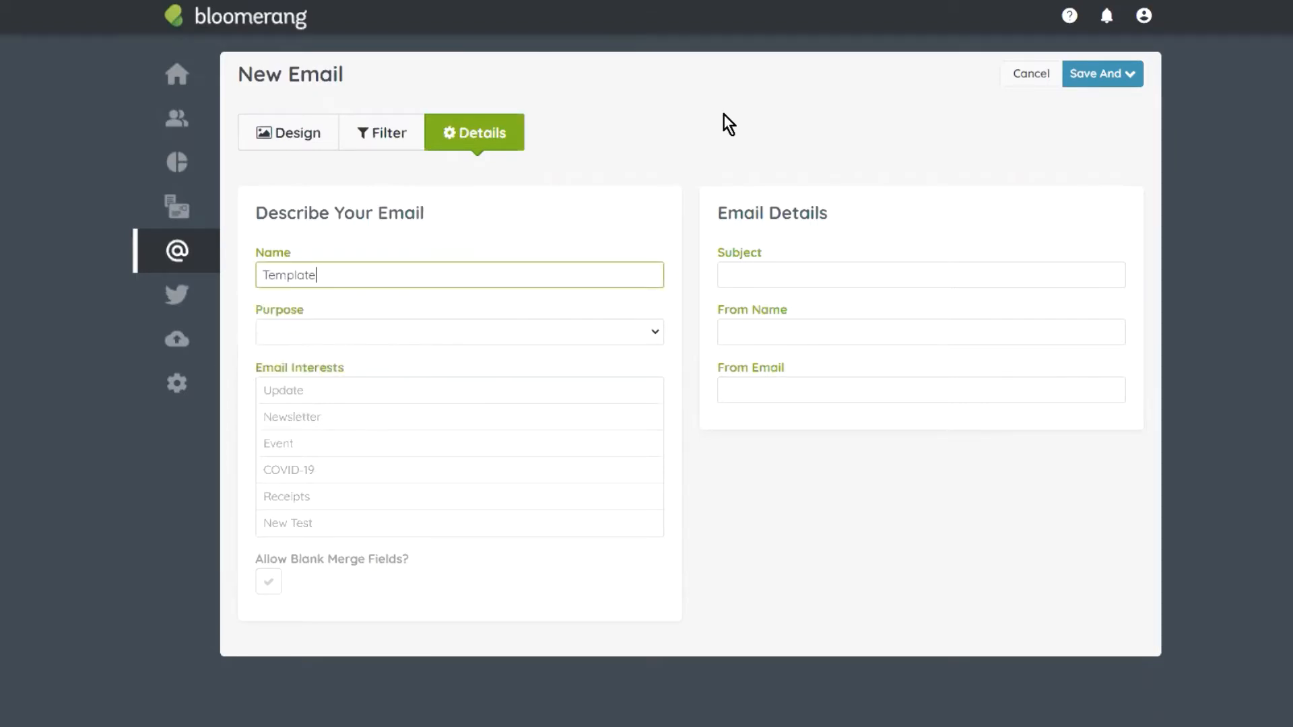
key(BackSpace)
key(BackSpace)
key(BackSpace)
key(BackSpace)
key(BackSpace)
key(BackSpace)
key(BackSpace)
key(BackSpace)
text(Giving Tuer)
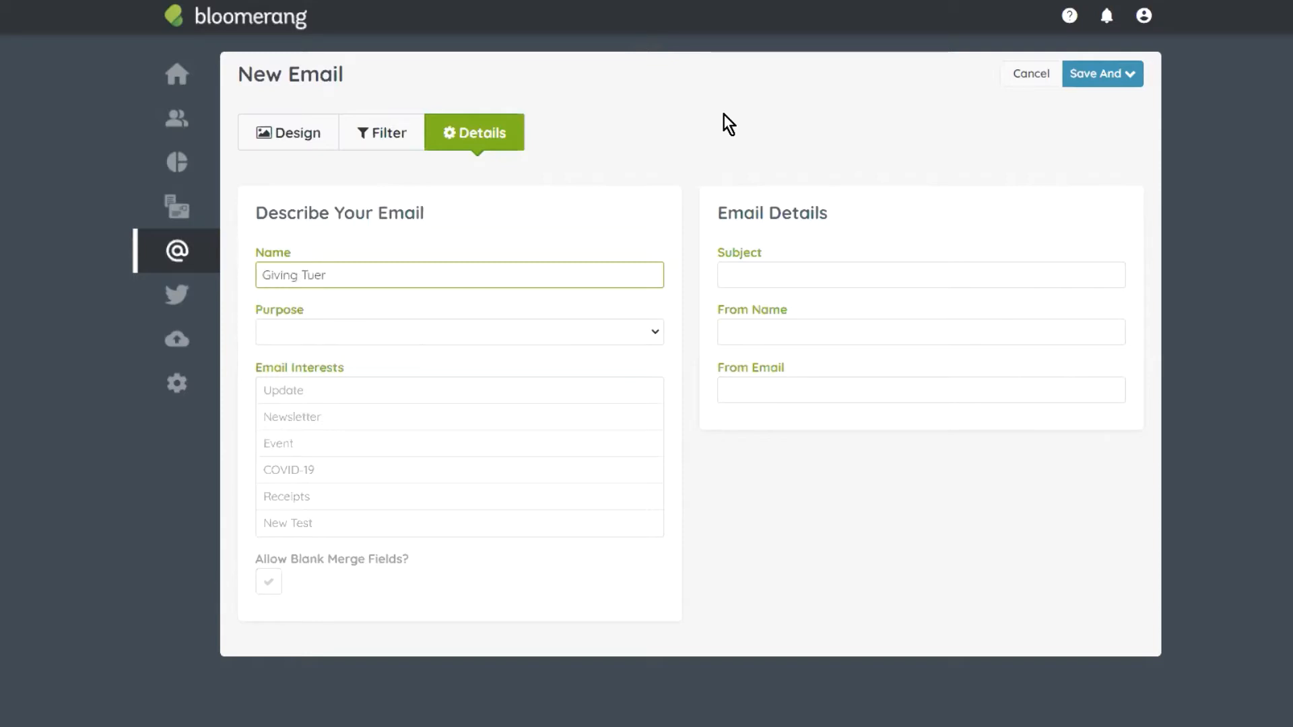
key(BackSpace)
text(sday Templta)
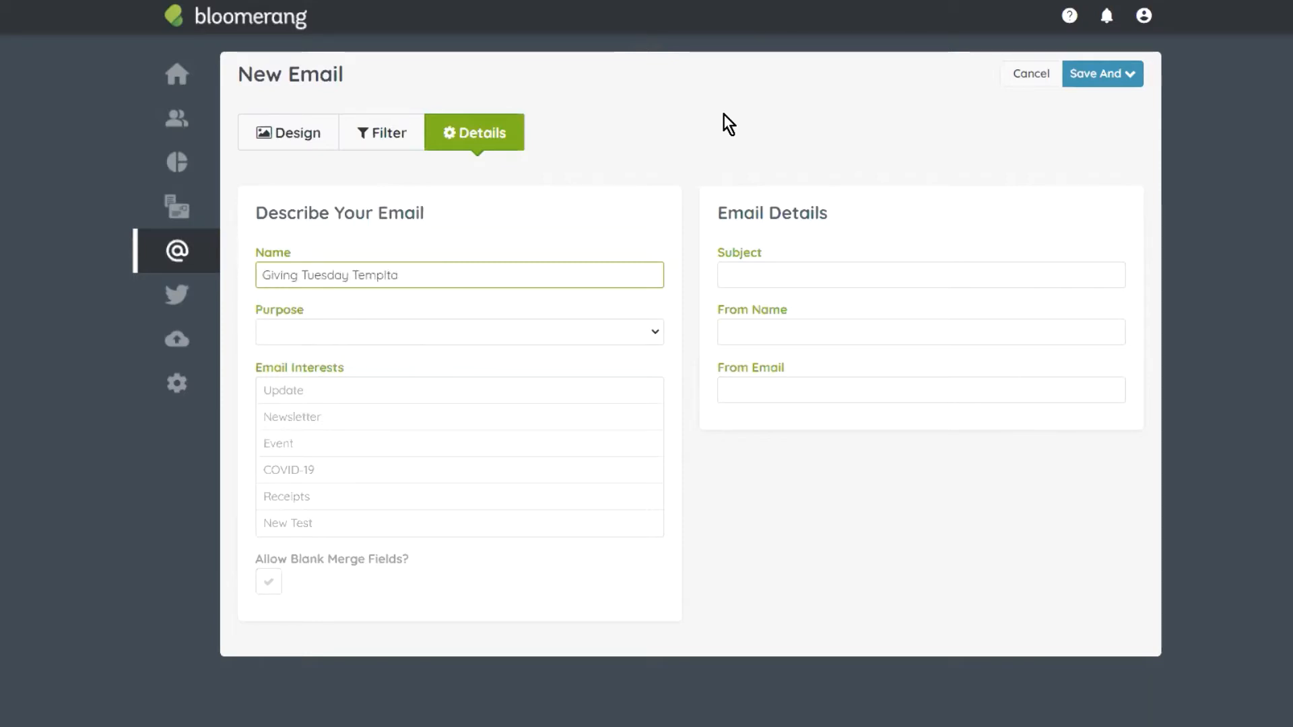
Step: Set the purpose to Solicitation and tick only the Update and Newsletter interests
click(589, 340)
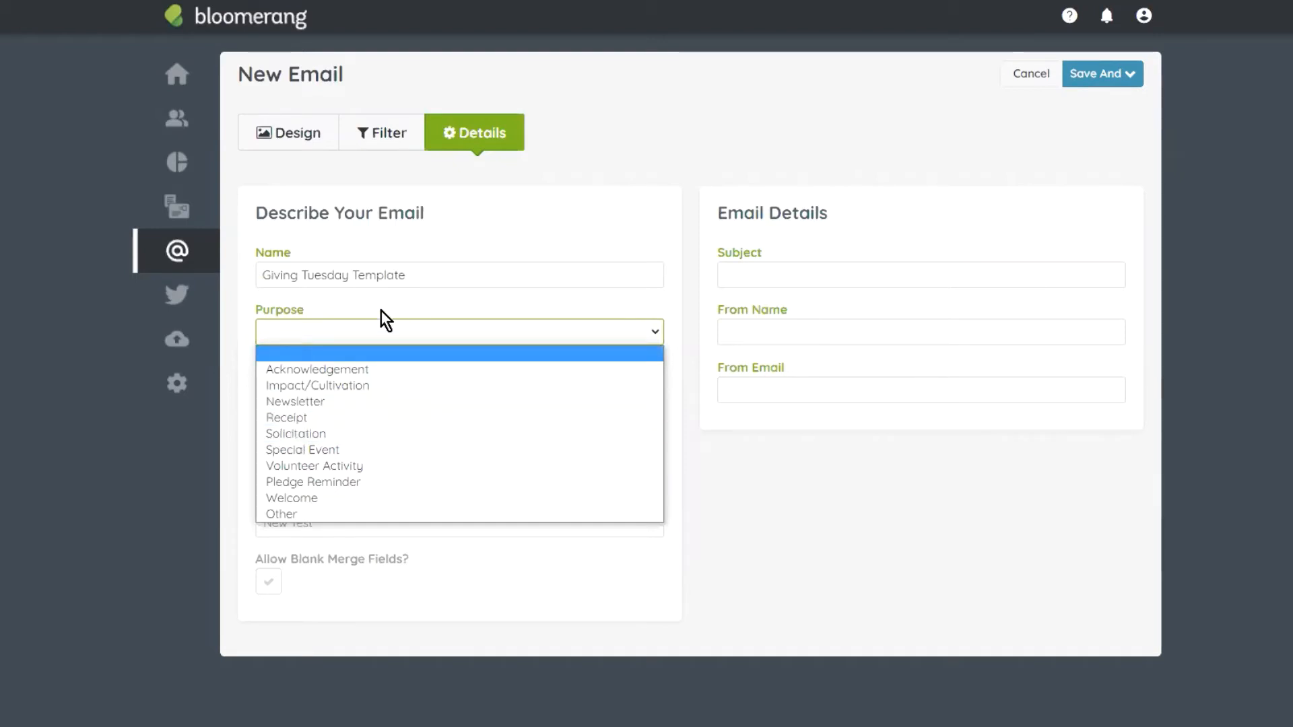
click(392, 435)
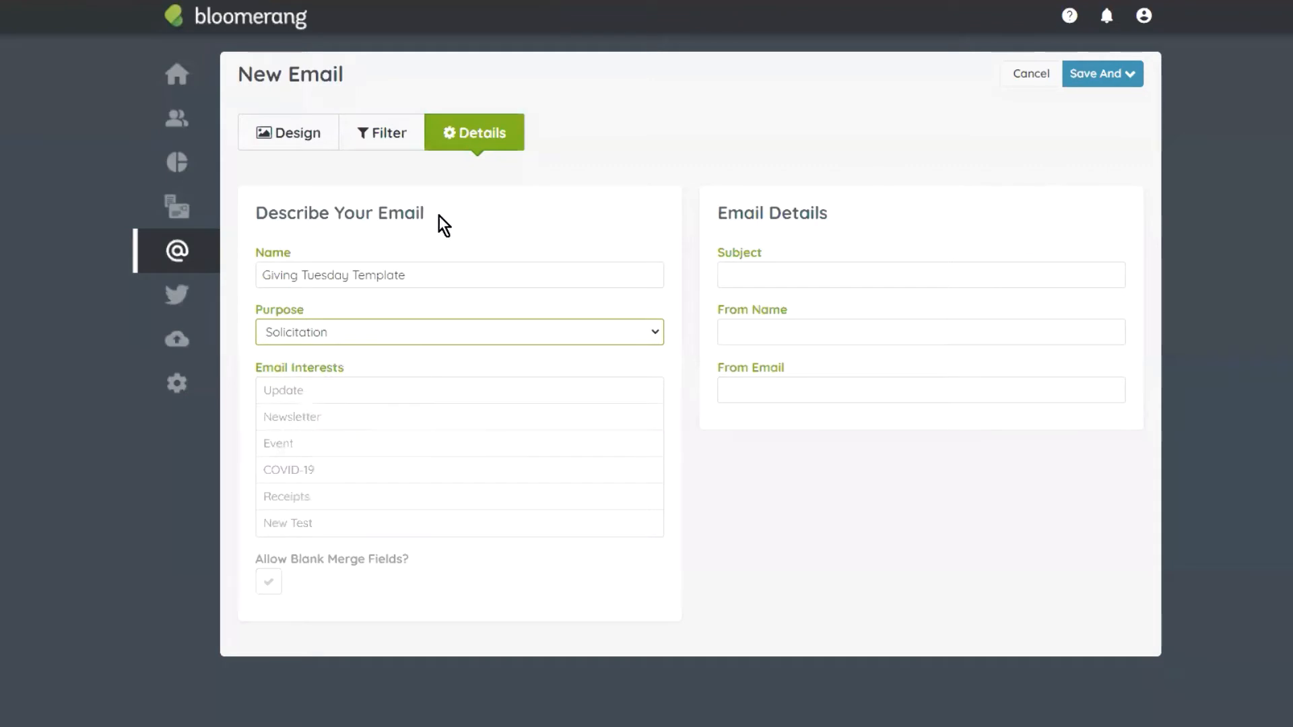
click(385, 402)
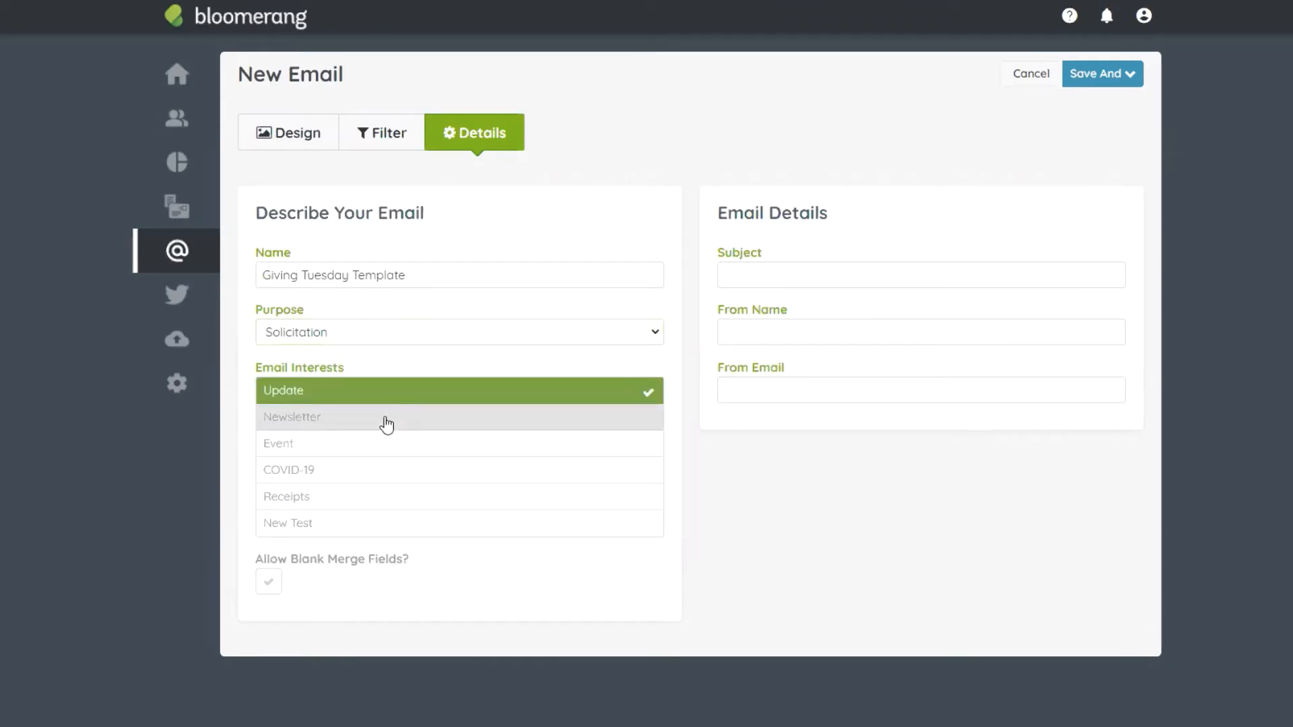
click(386, 421)
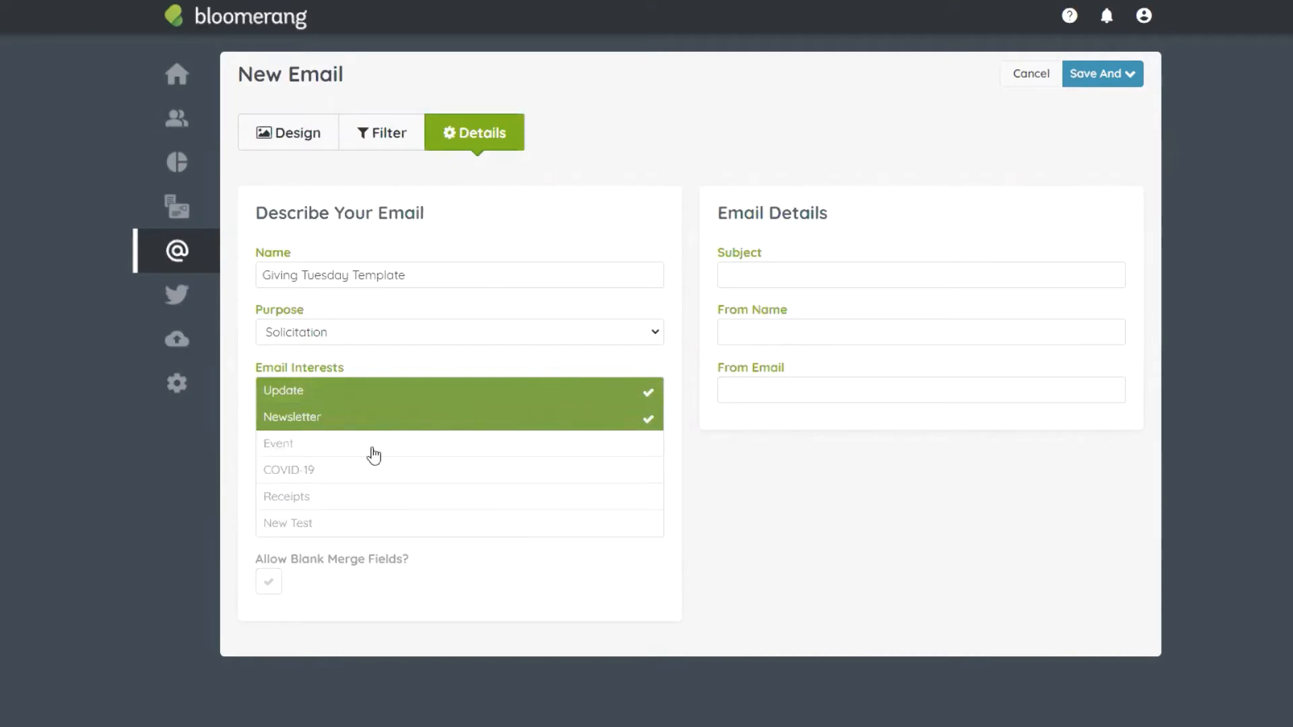
drag(374, 456, 372, 522)
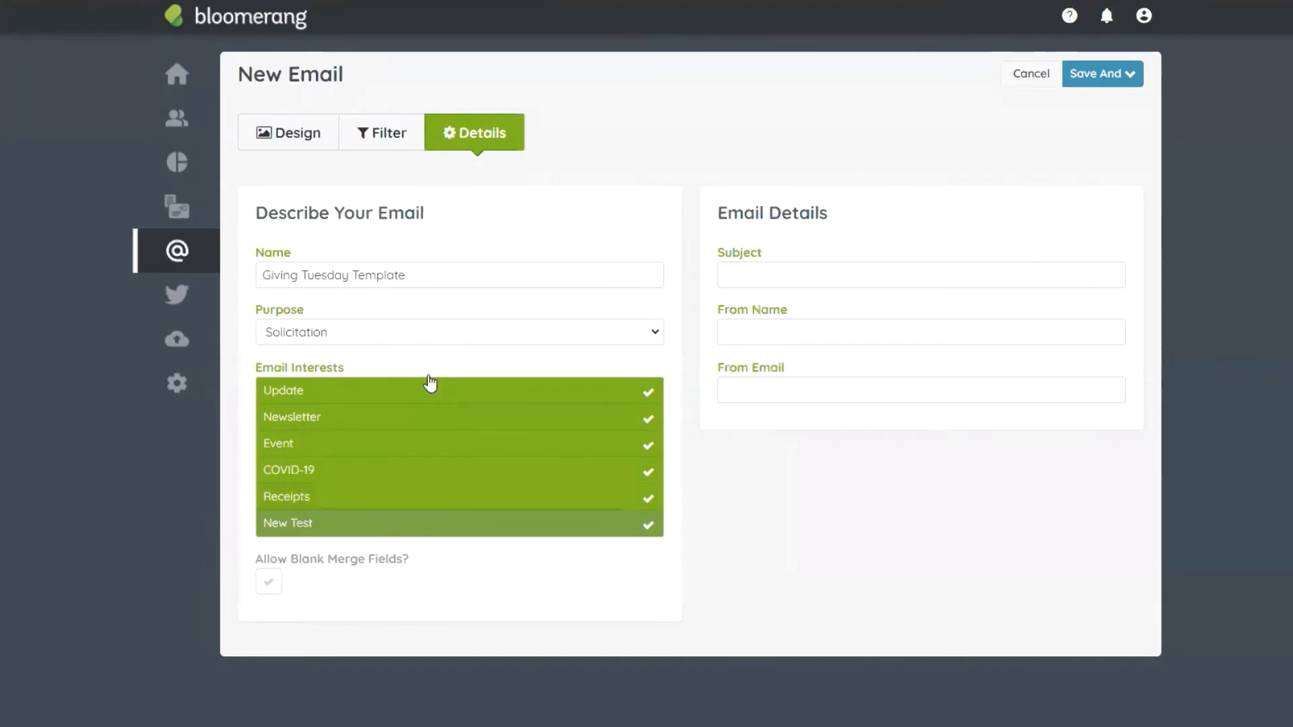
click(438, 443)
click(441, 498)
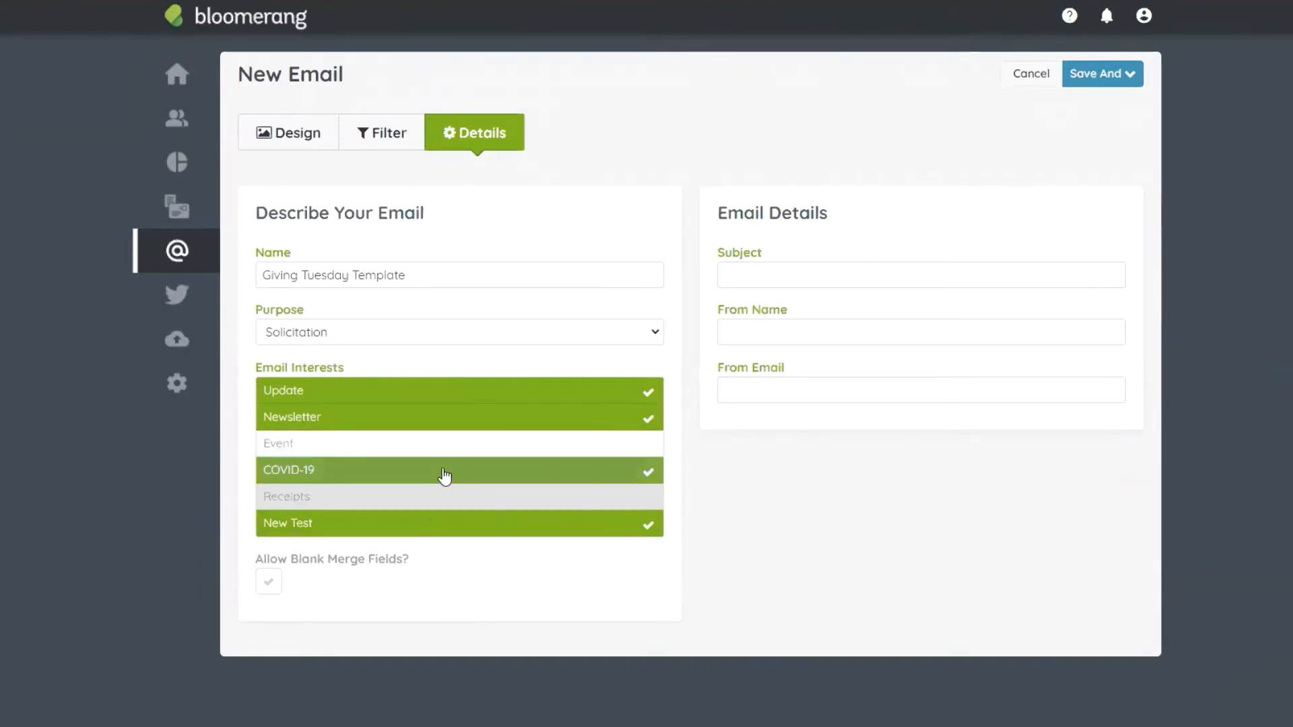
click(443, 472)
click(439, 525)
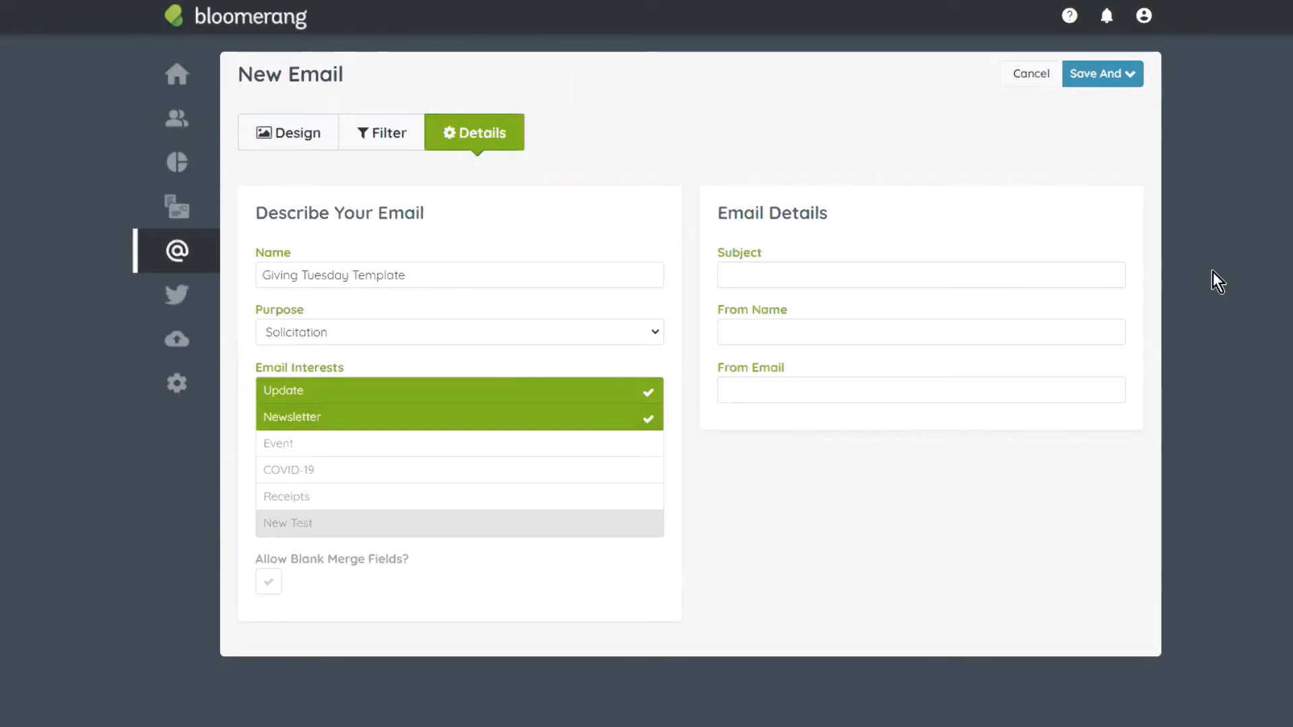
Step: Write the Giving Tuesday subject line asking supporters for their help today
click(768, 269)
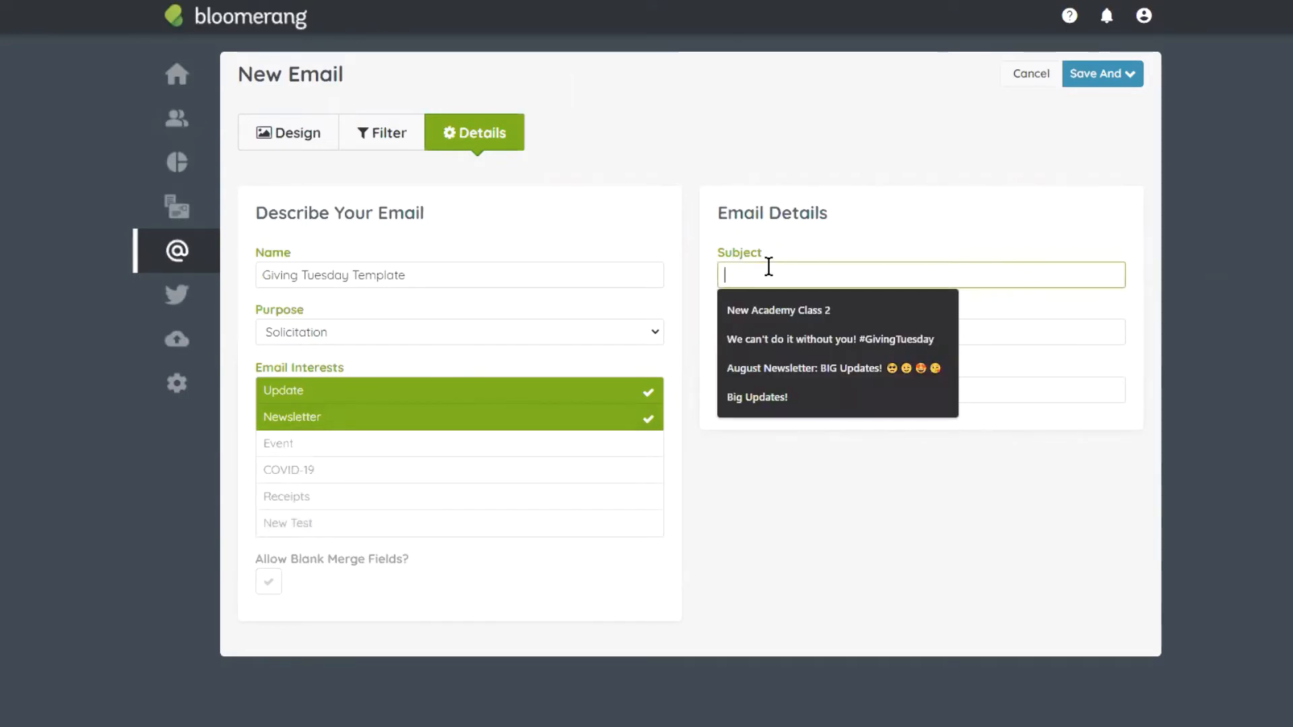
click(851, 204)
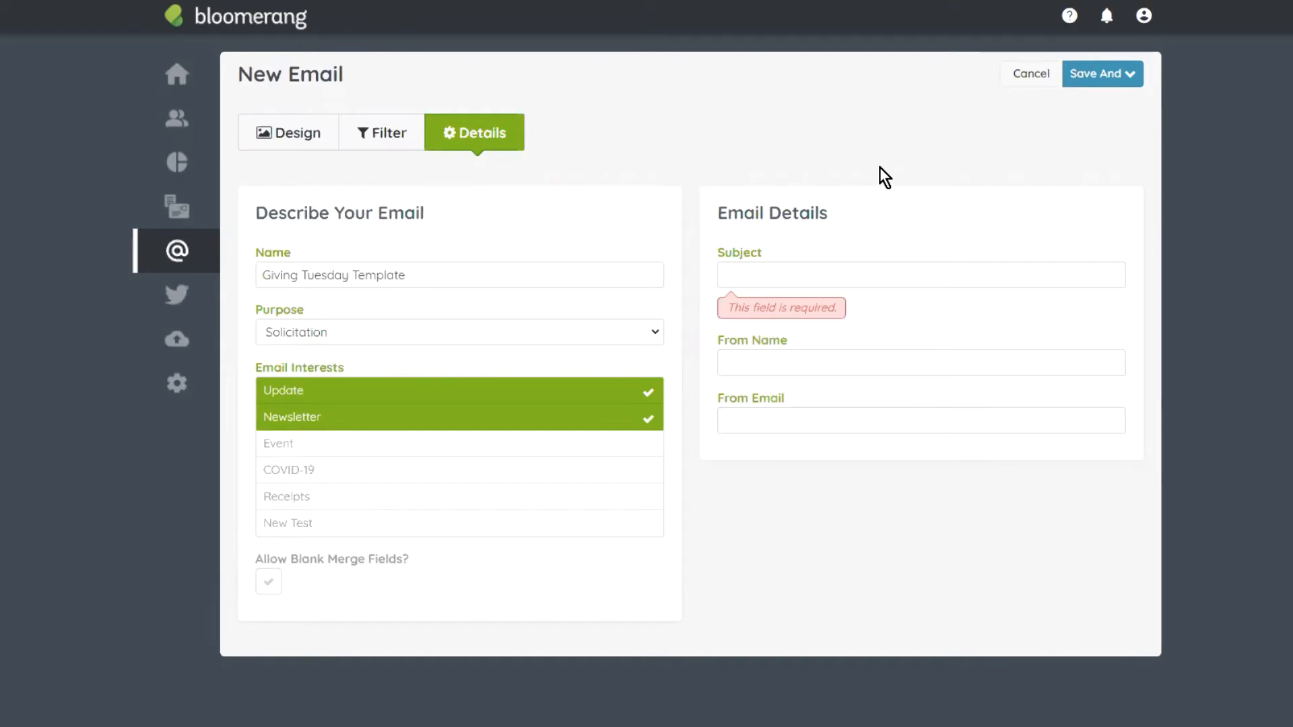
click(799, 275)
text(Gi)
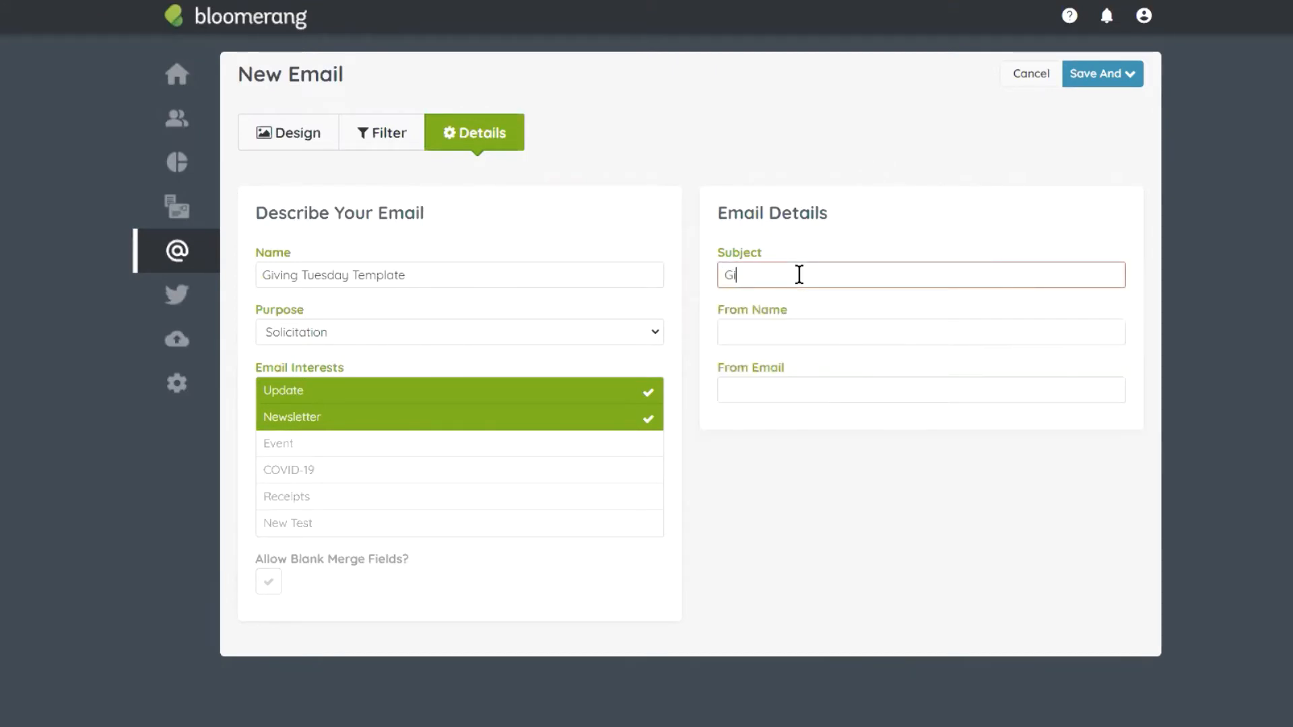
text(ve Tuesd)
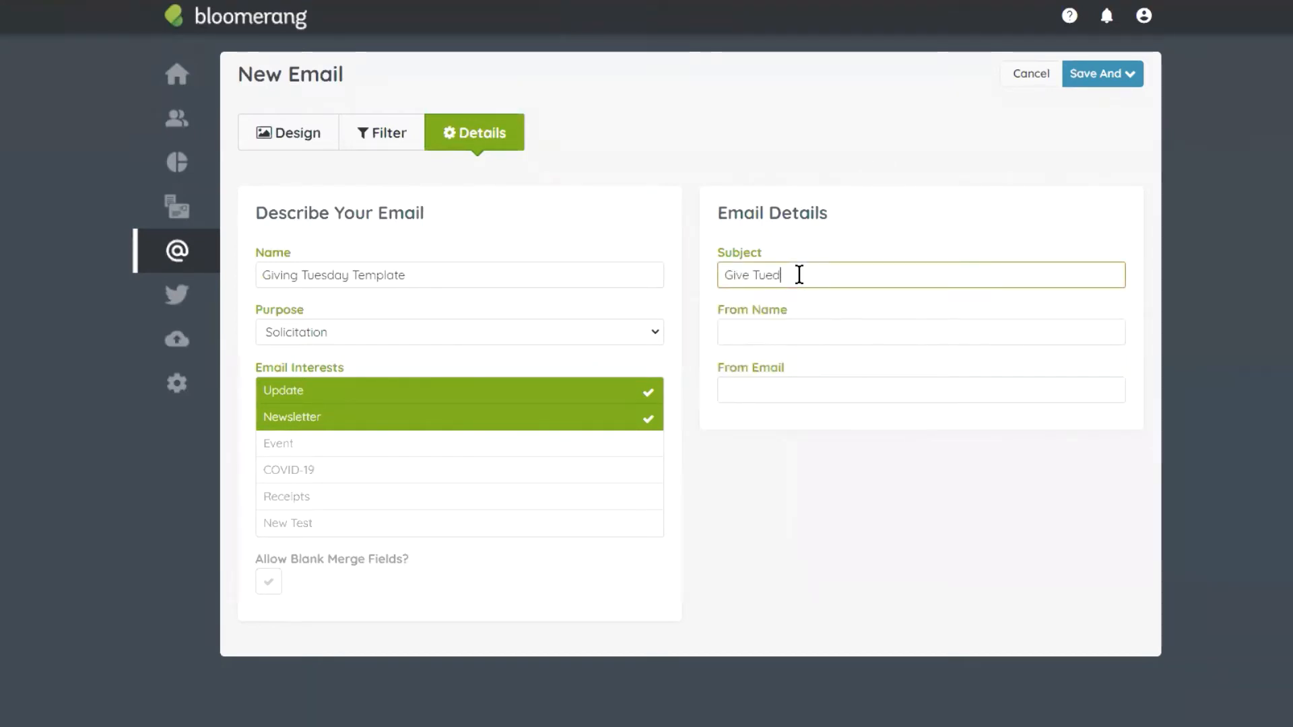
key(BackSpace)
text(sday G)
text(ive)
key(BackSpace)
key(BackSpace)
key(BackSpace)
key(BackSpace)
text(Help us out)
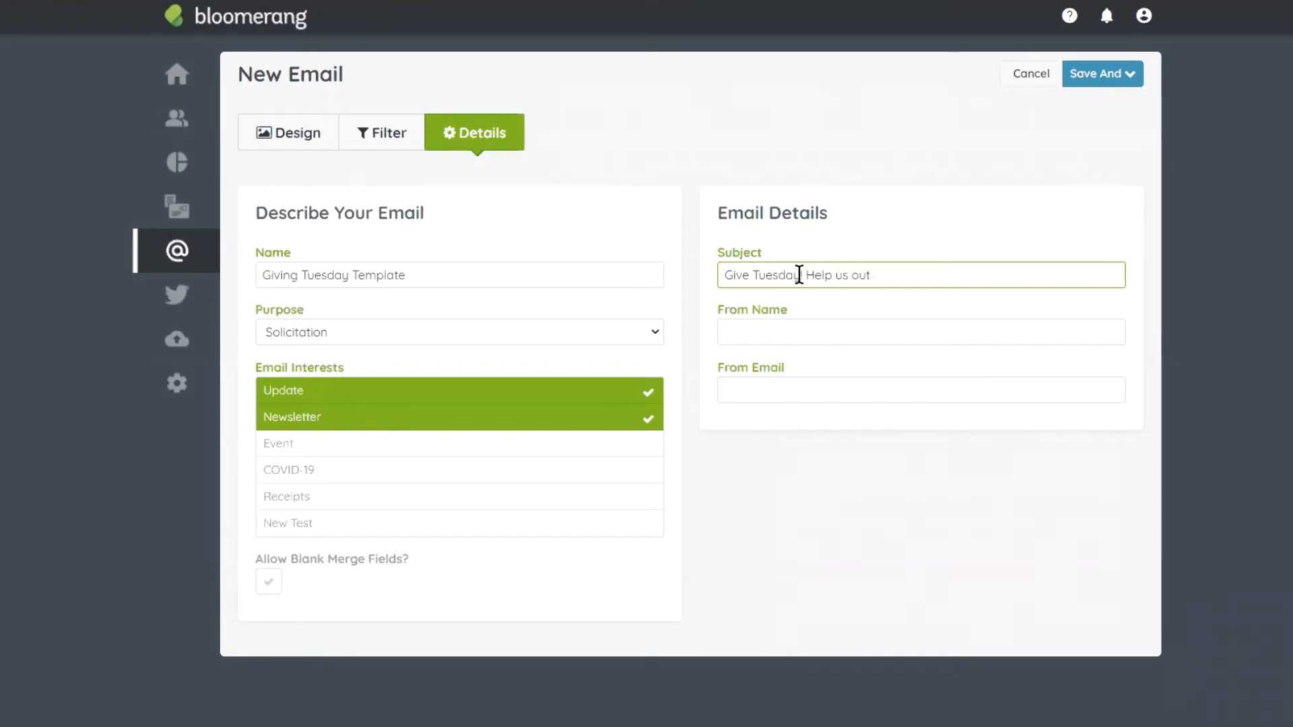
key(BackSpace)
key(BackSpace)
key(BackSpace)
key(BackSpace)
key(BackSpace)
key(BackSpace)
key(BackSpace)
key(BackSpace)
key(BackSpace)
key(BackSpace)
key(BackSpace)
text(We need yout )
text(help)
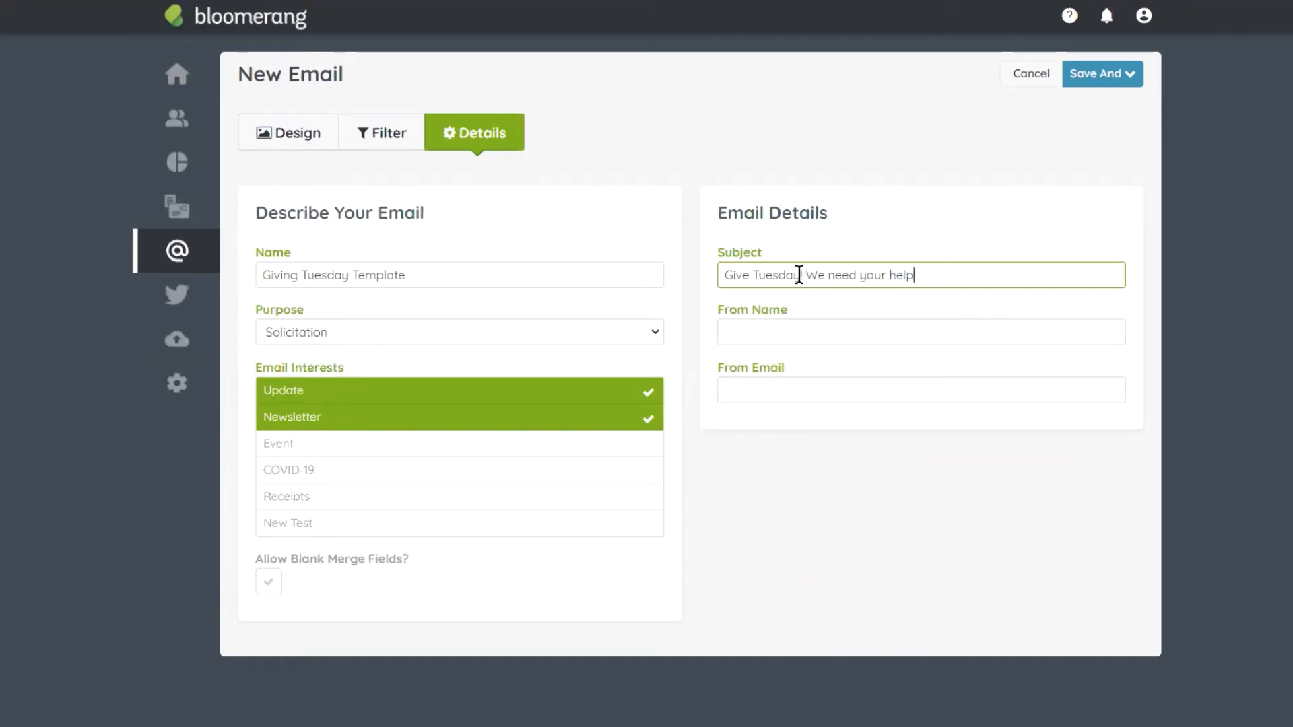
text( today!)
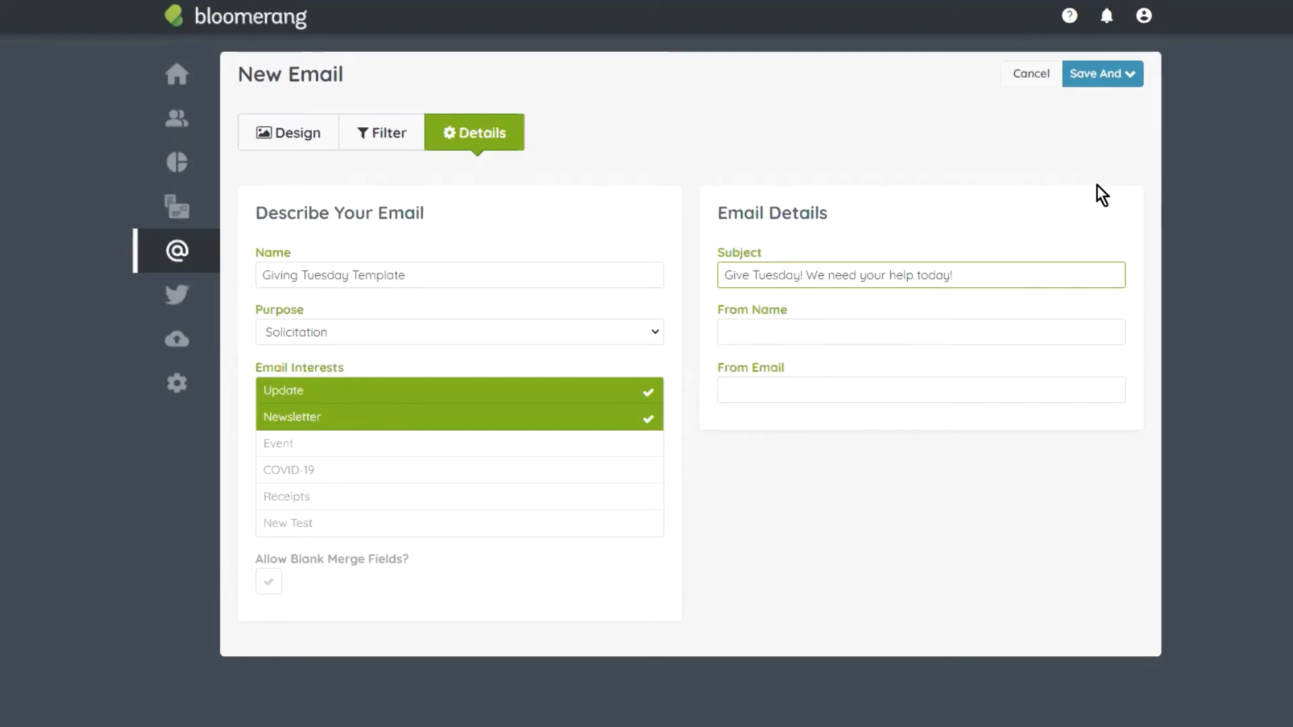
Step: Fill in the sender's From Name and From Email address
click(756, 326)
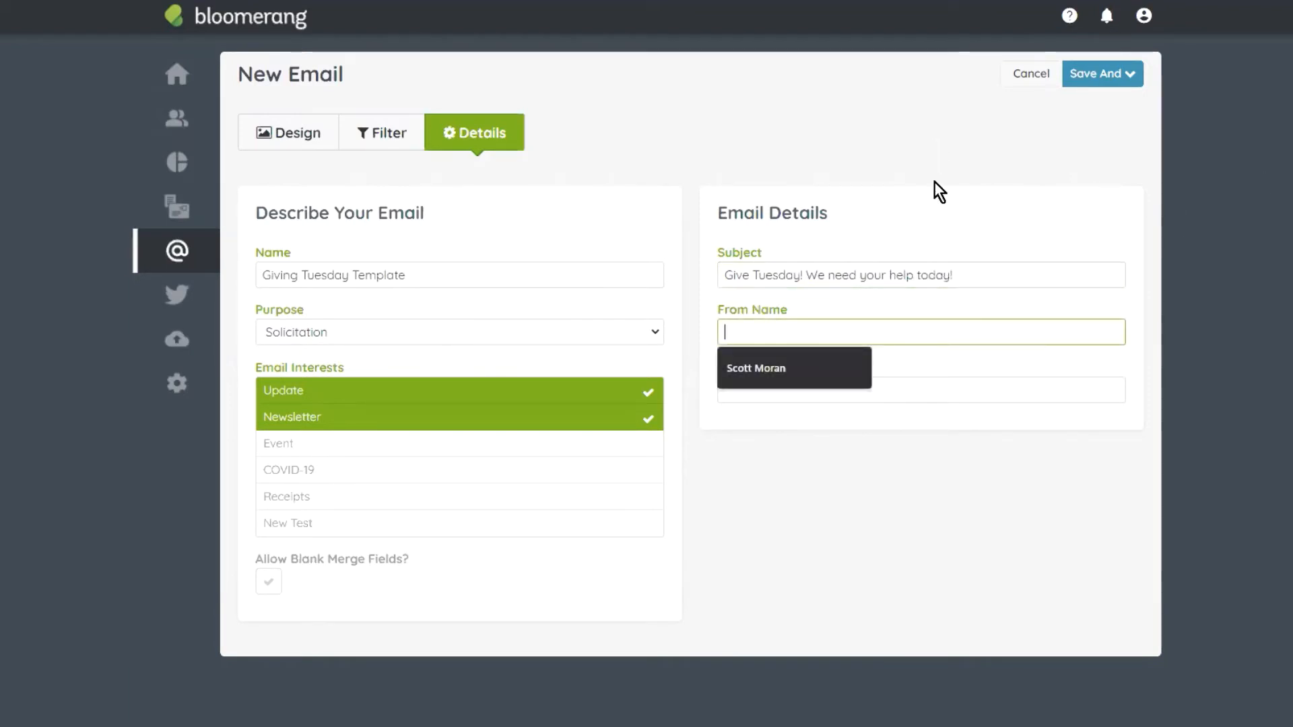
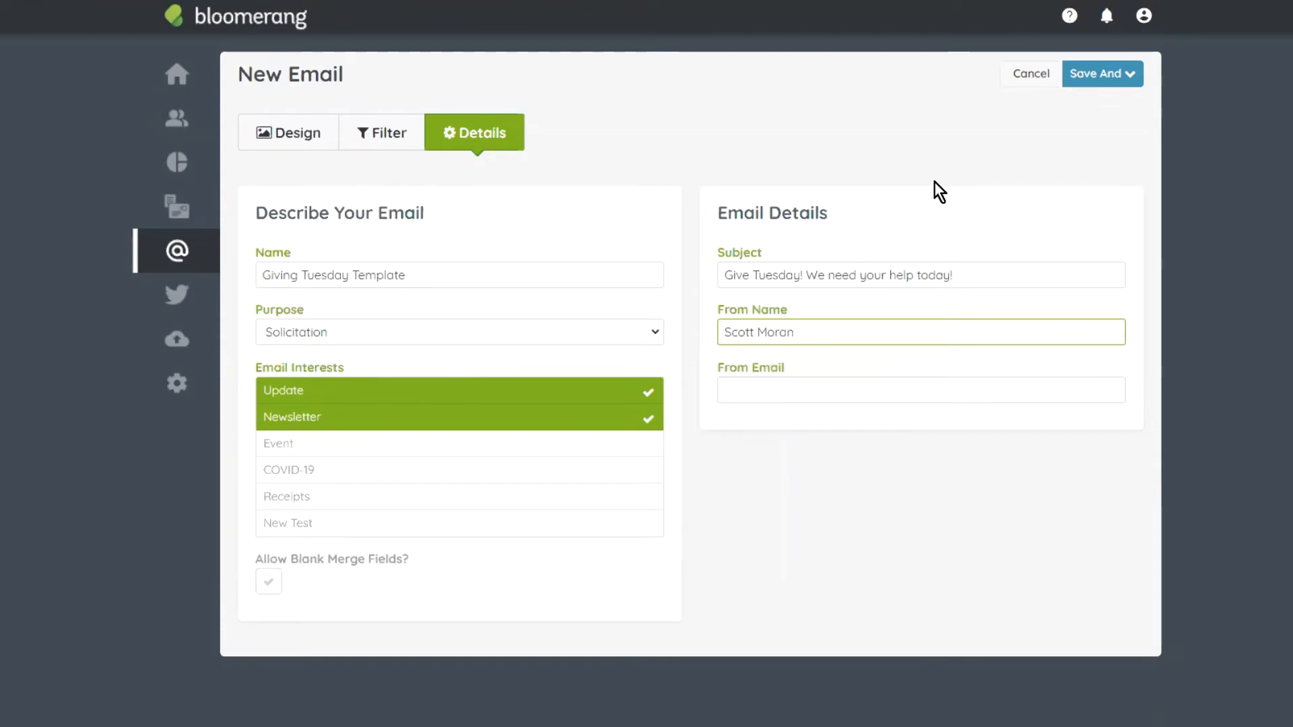
key(Tab)
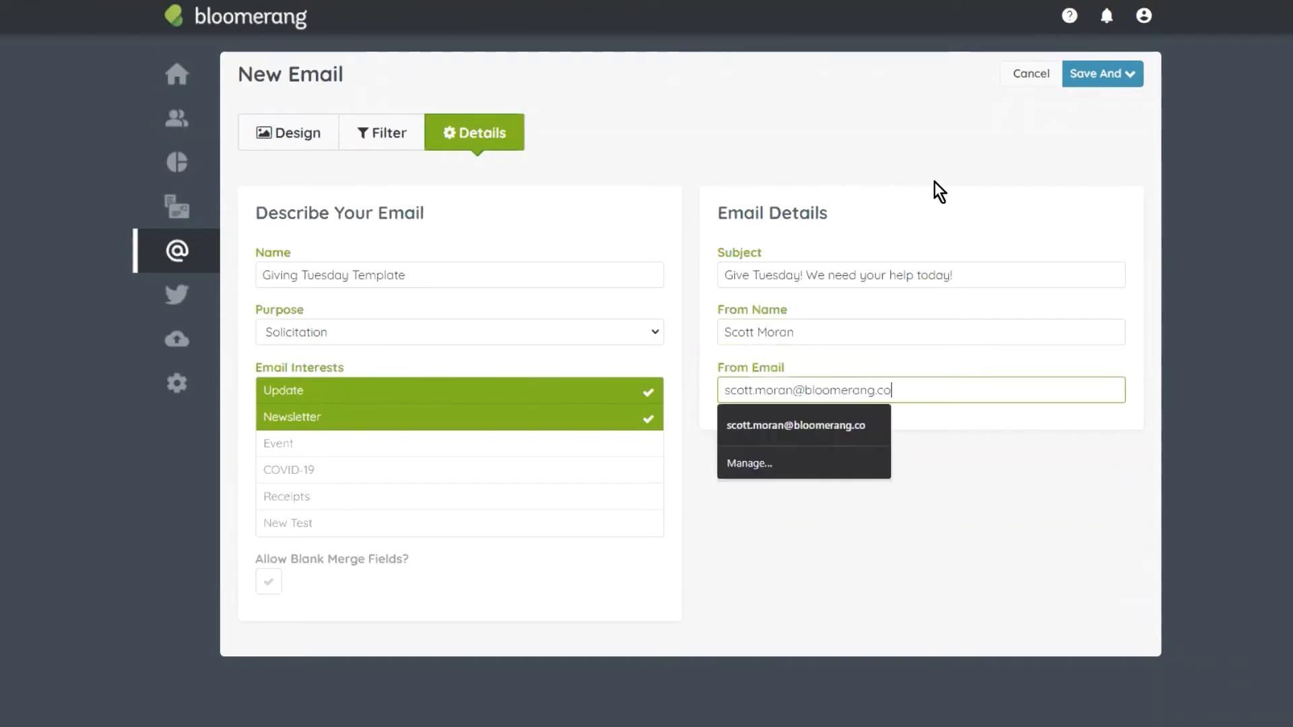
click(951, 491)
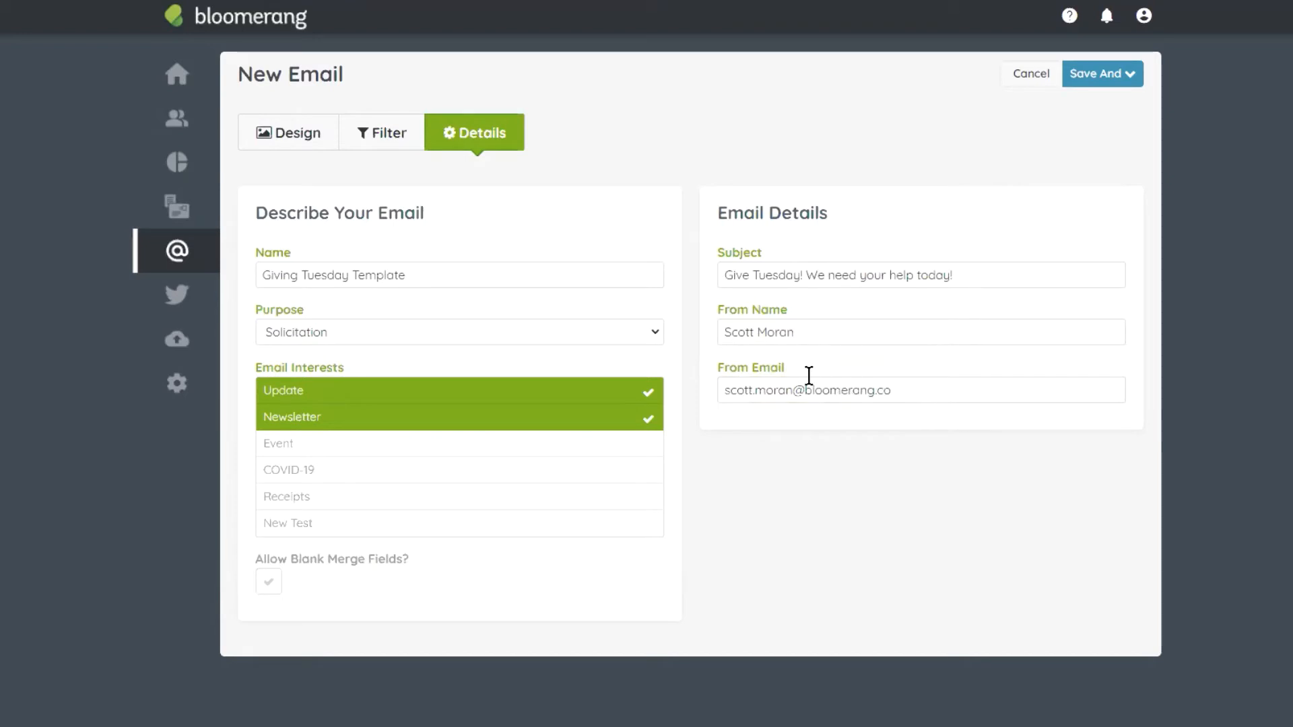
drag(971, 389, 698, 402)
click(945, 430)
drag(918, 389, 763, 374)
click(902, 392)
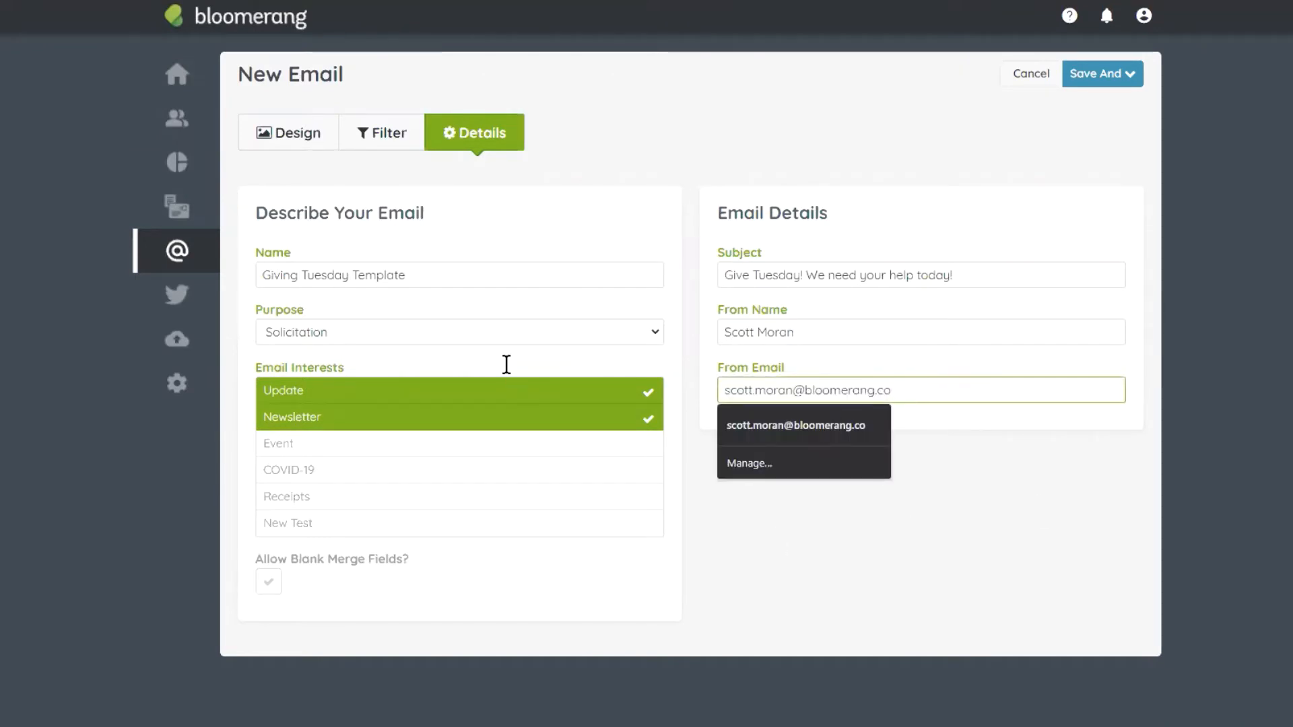
click(769, 528)
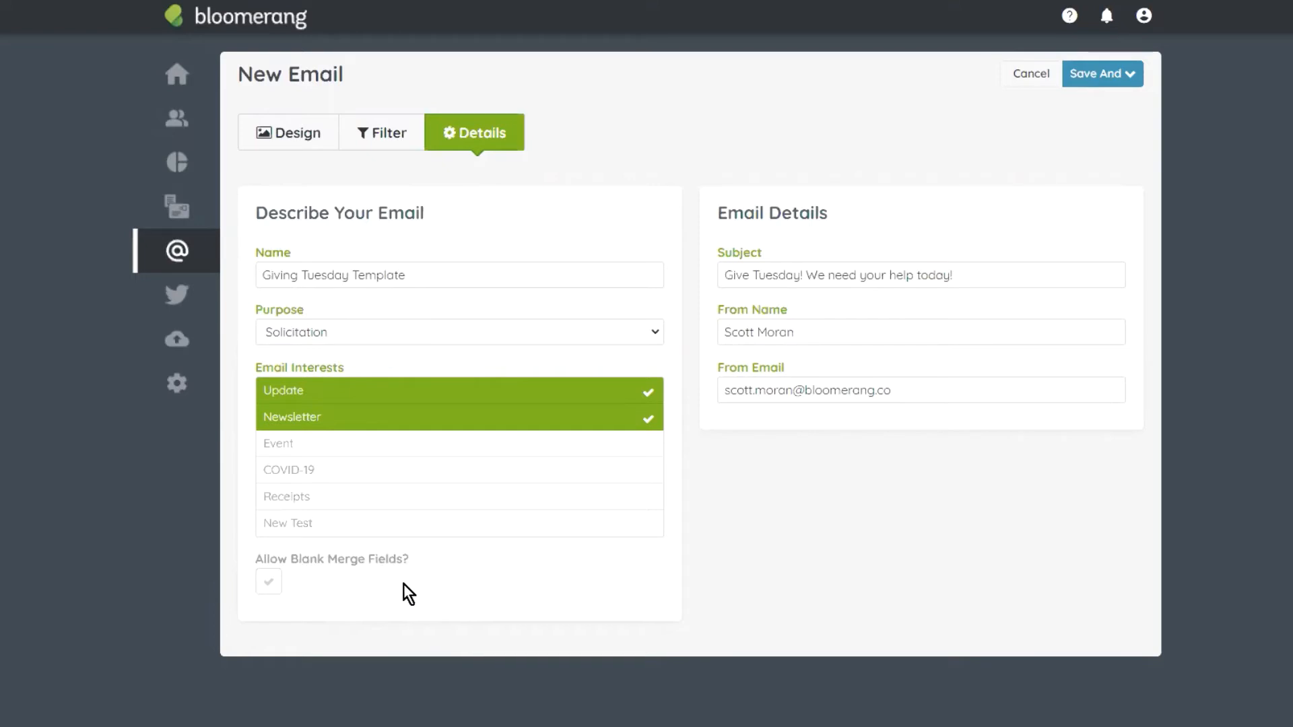
Step: Toggle the allow-blank-merge-fields option, leaving it turned off
click(268, 588)
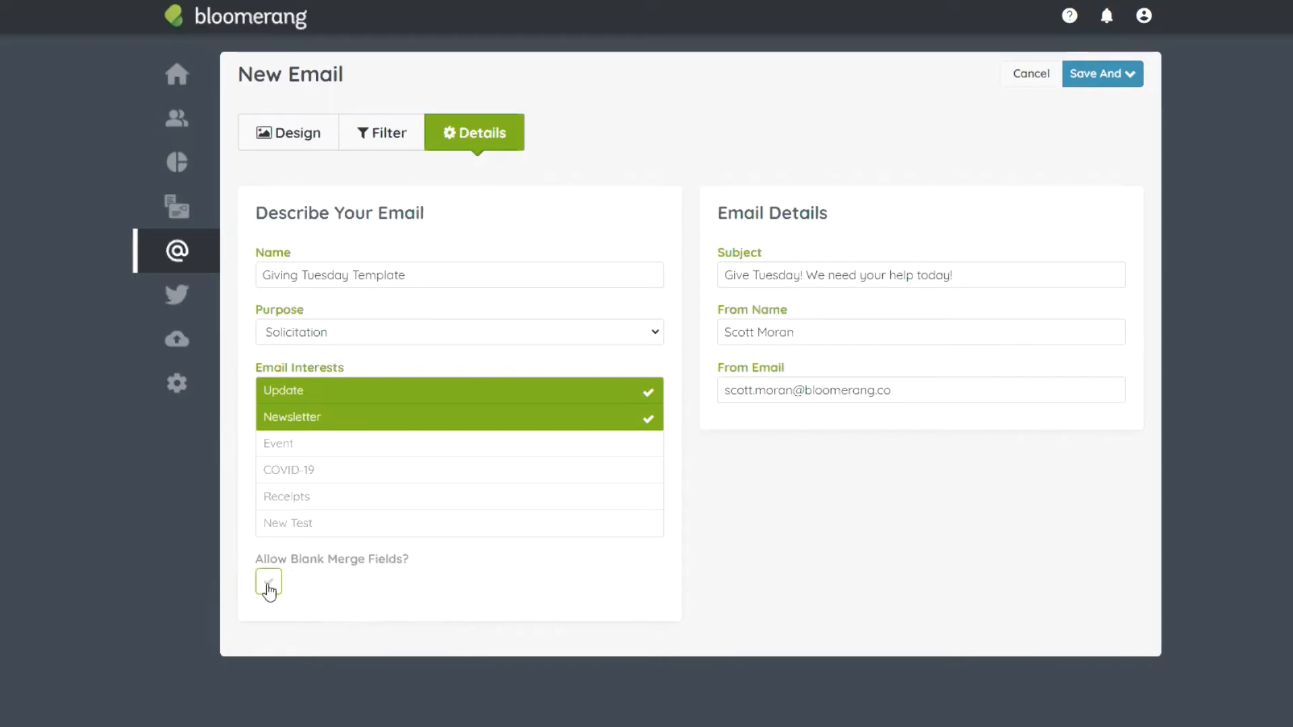
click(269, 584)
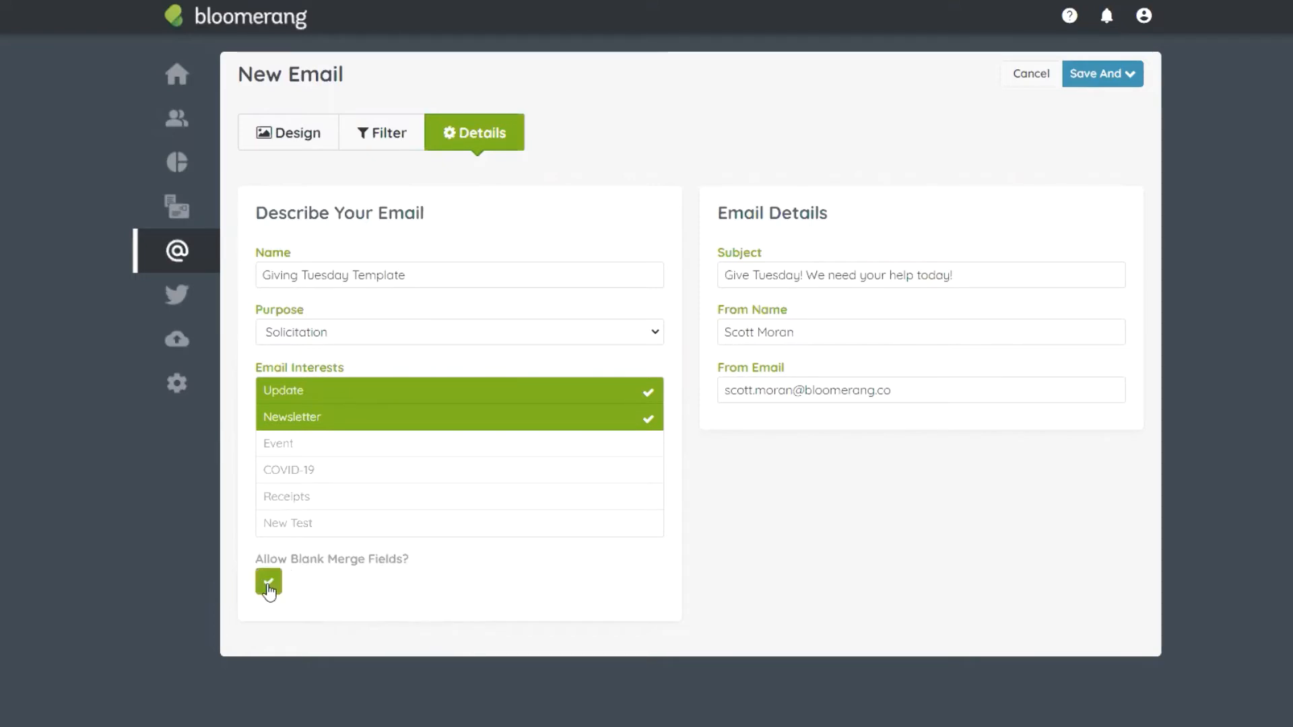
click(268, 586)
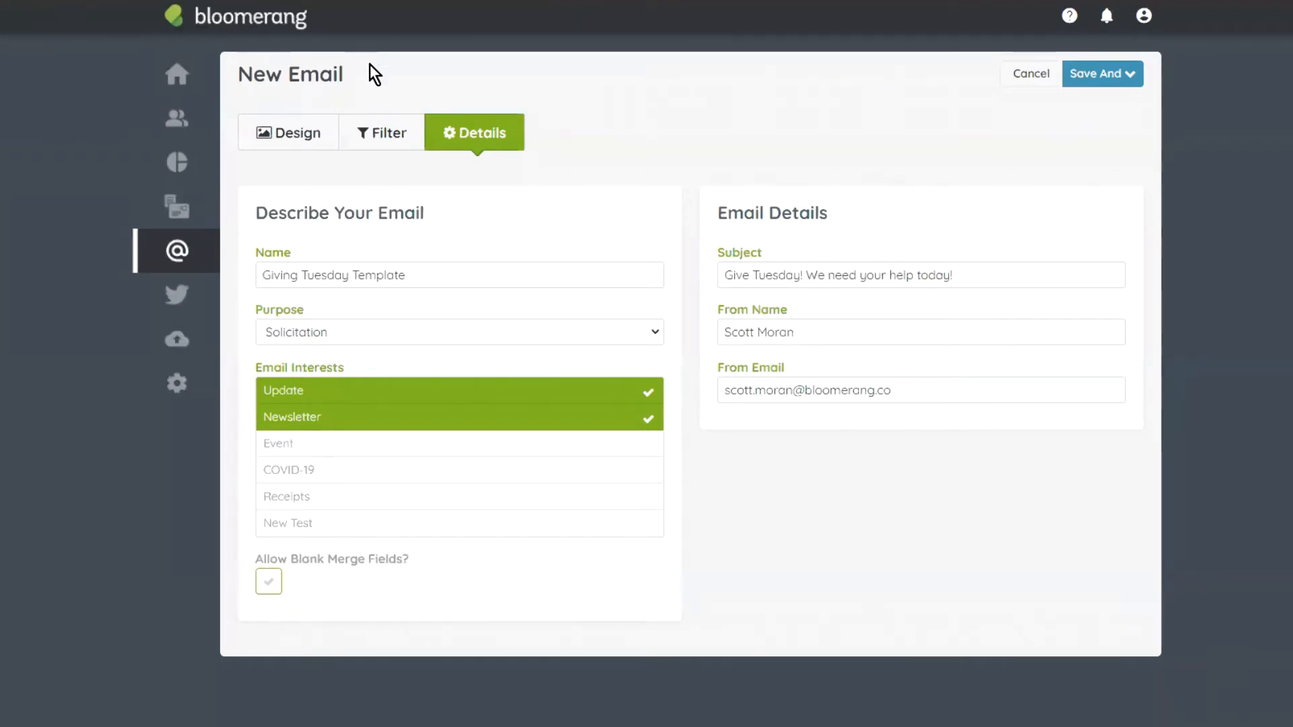
Step: Review the recipient filter excluding inactive or deceased people, which finds 348 constituents
click(386, 132)
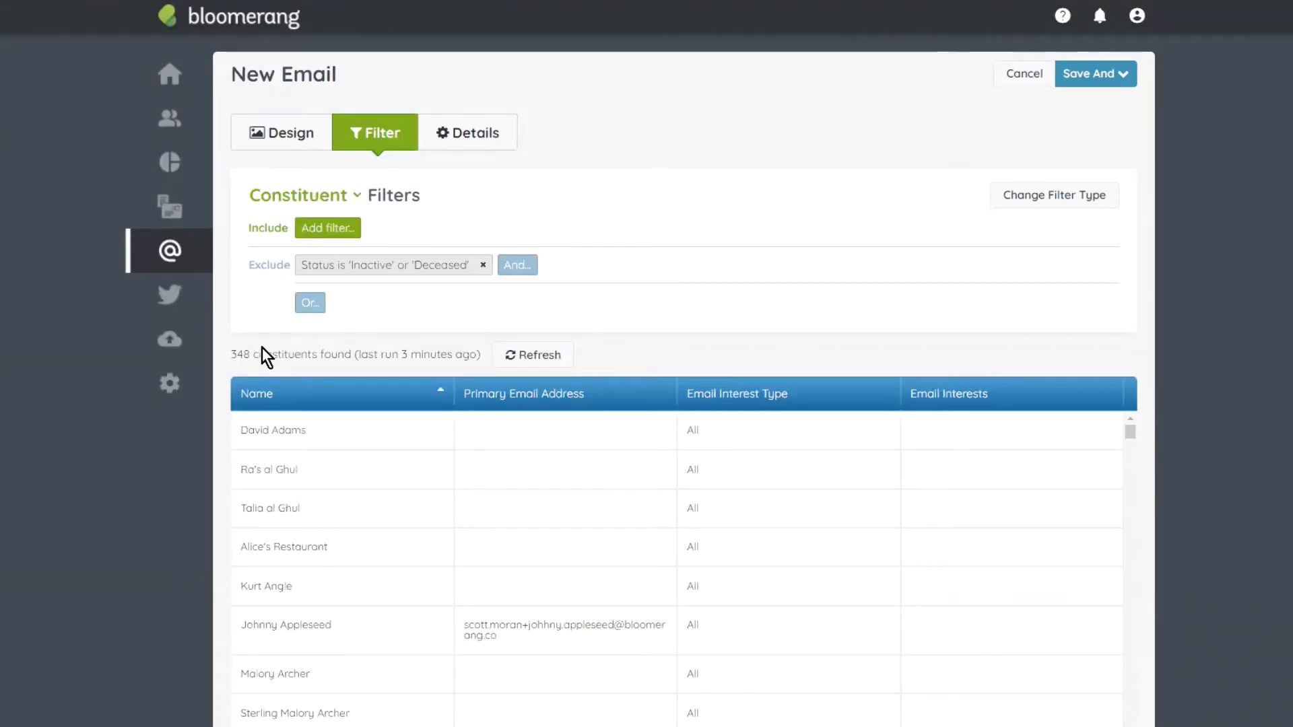
drag(233, 355, 351, 355)
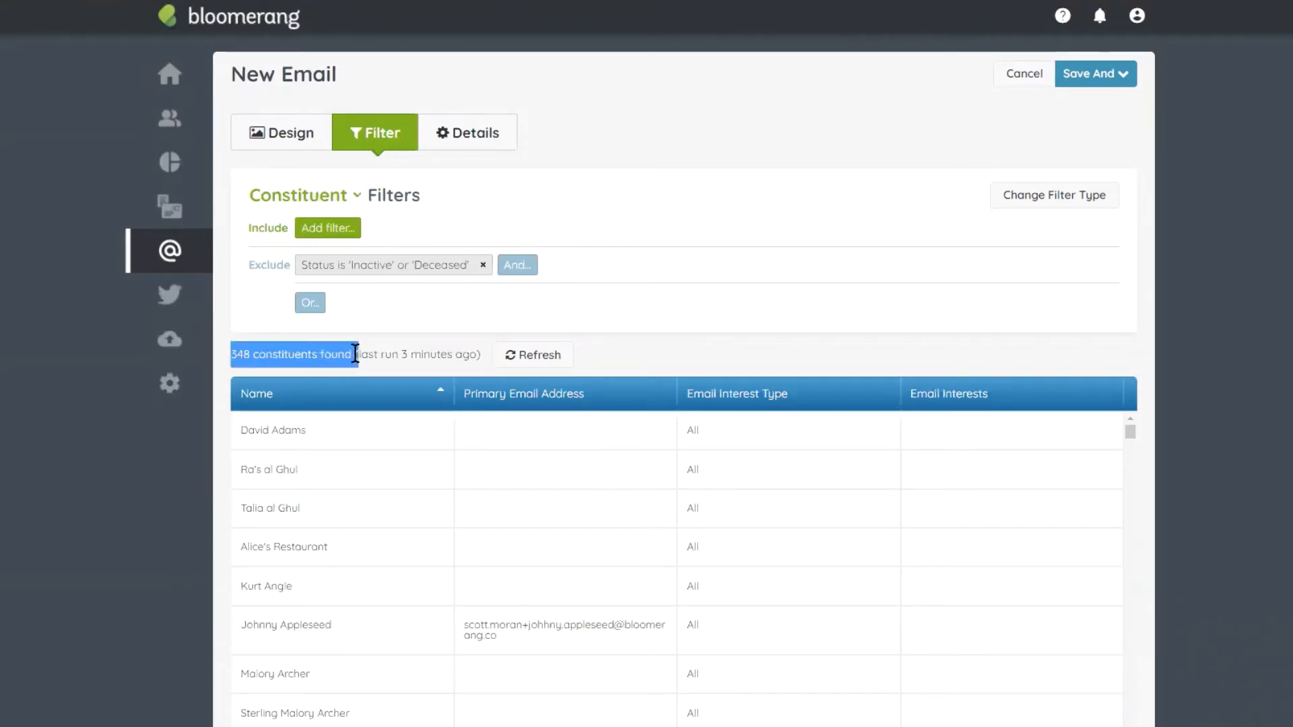
click(577, 350)
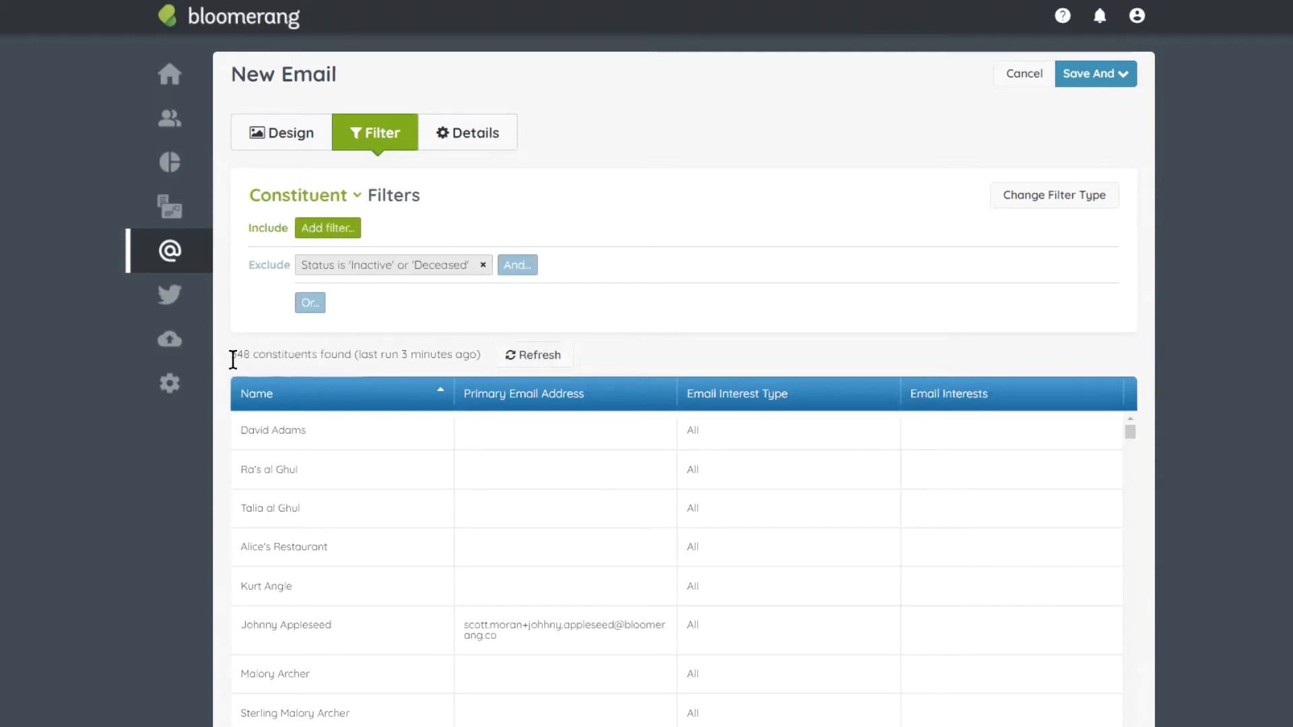
drag(233, 356, 315, 346)
click(341, 355)
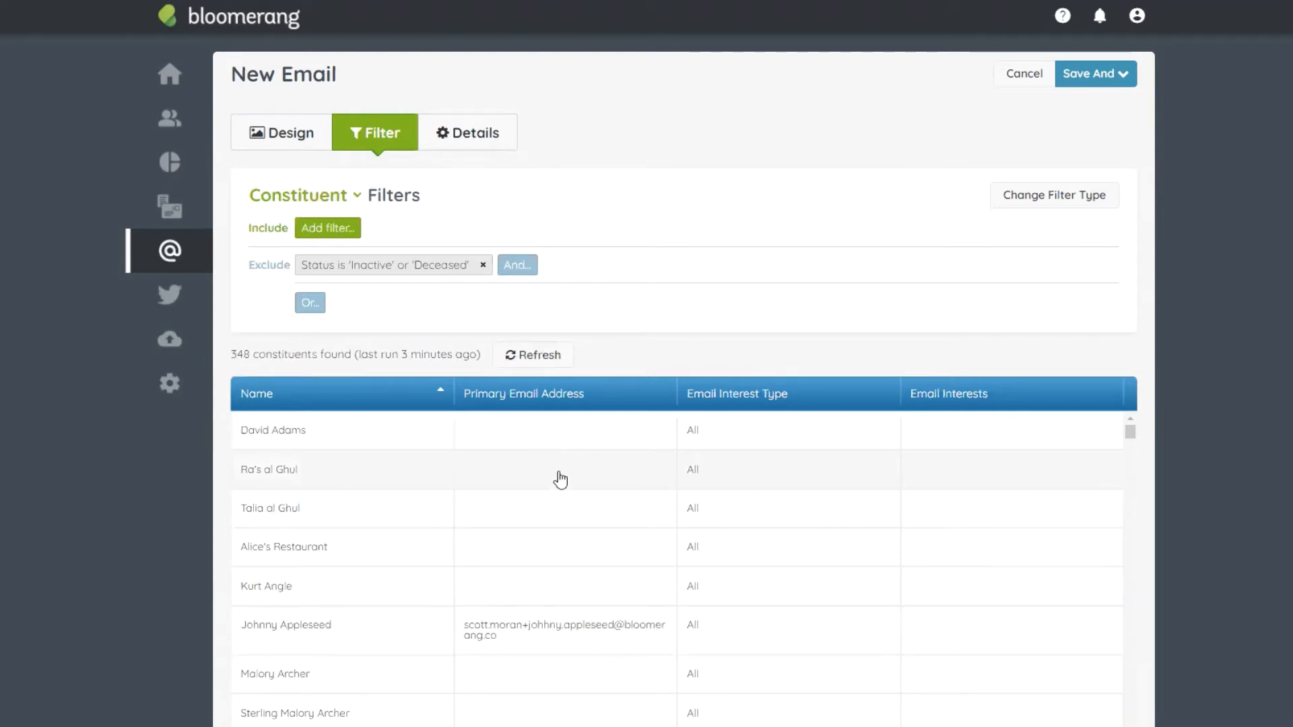
scroll(491, 615, down, 2)
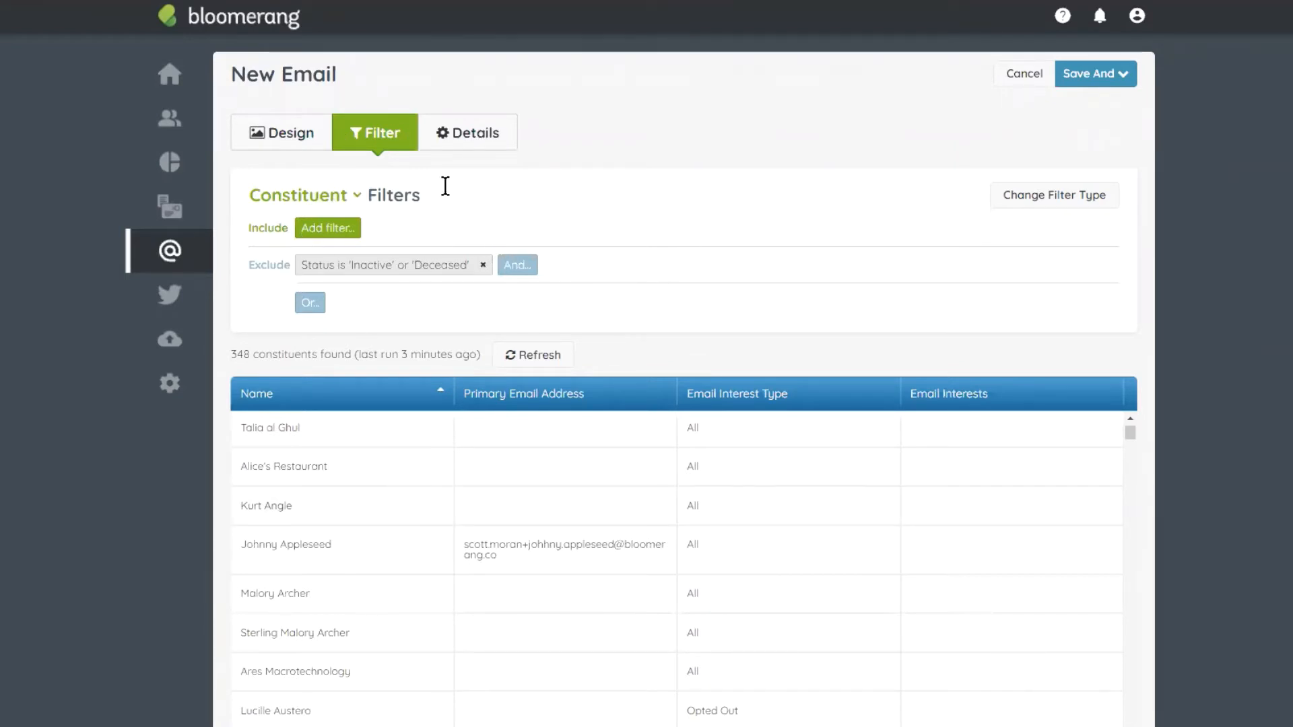
Step: Add an include condition for constituents with Has Transactions set to Specific Transactions
click(328, 229)
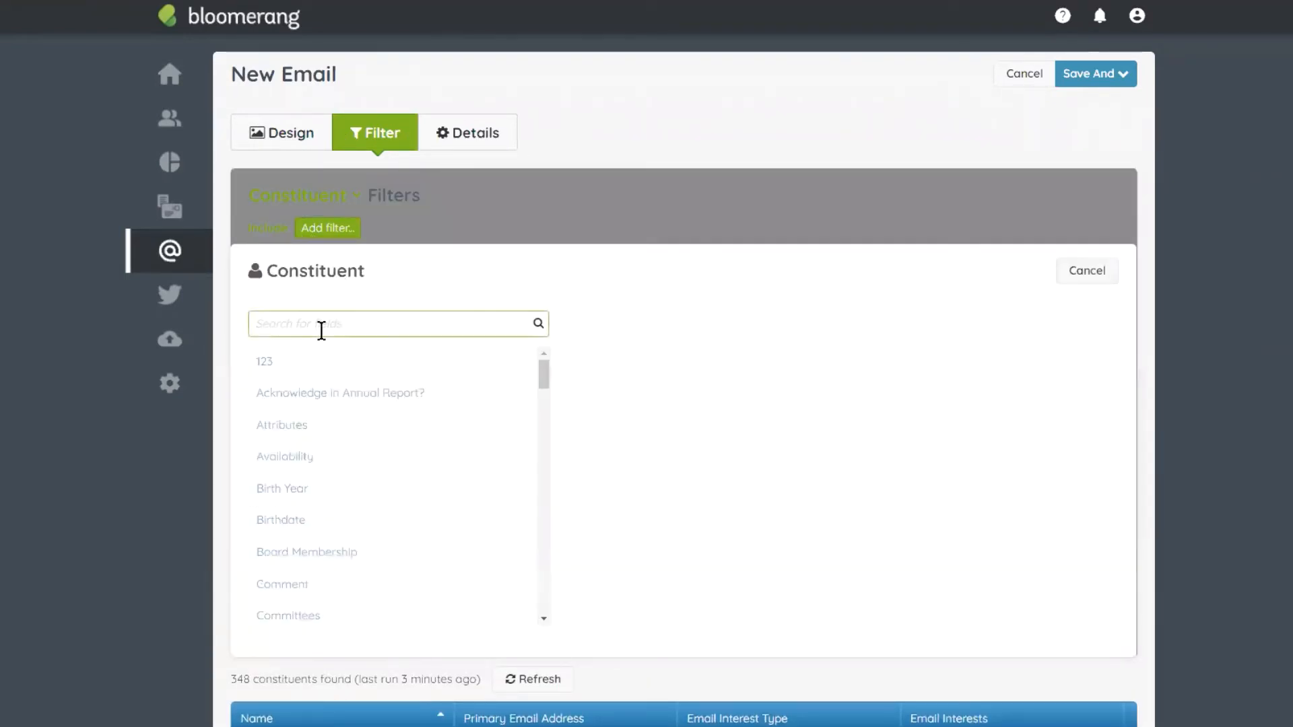
scroll(351, 438, down, 4)
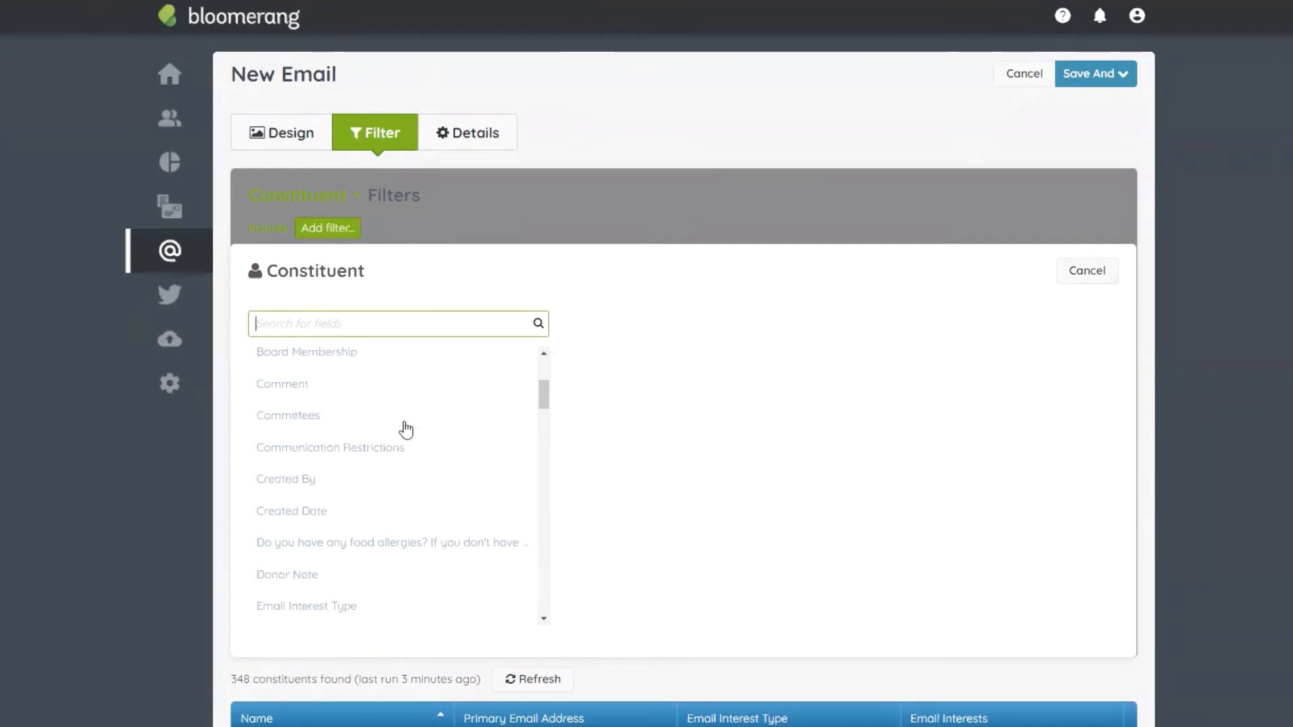
scroll(397, 384, down, 3)
scroll(371, 405, up, 3)
scroll(384, 417, down, 4)
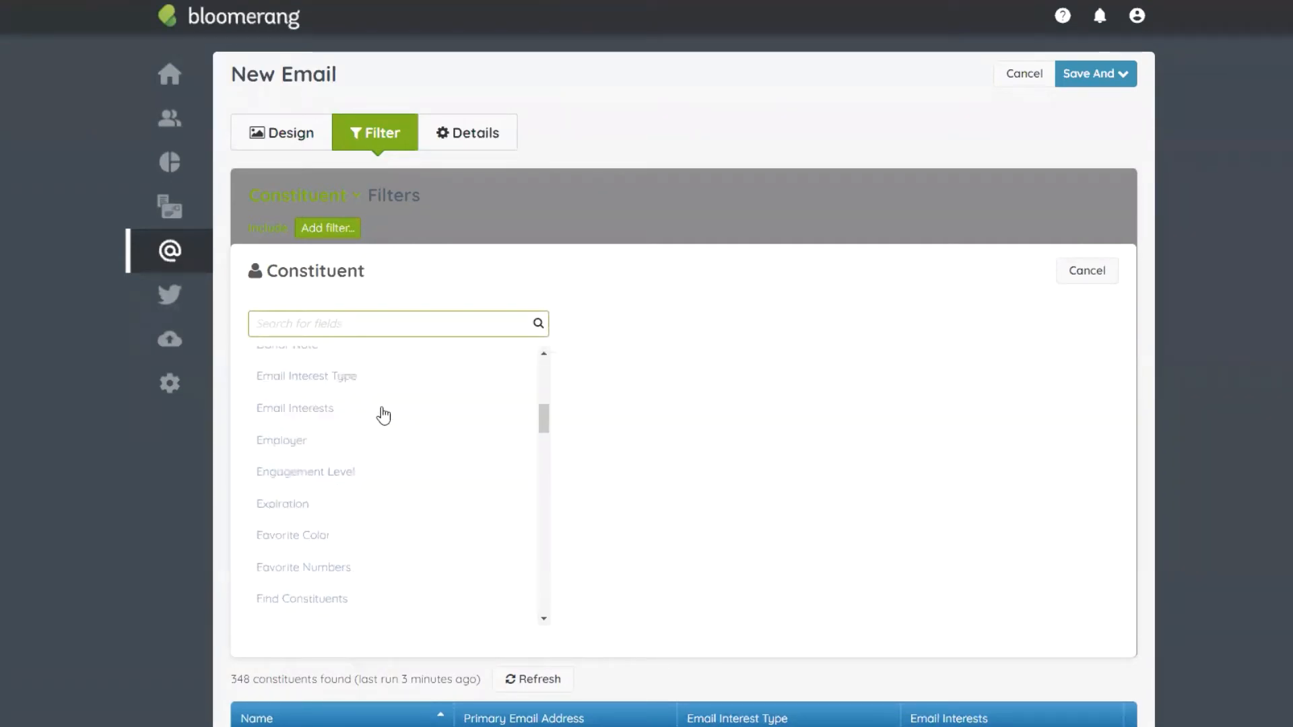
text(has )
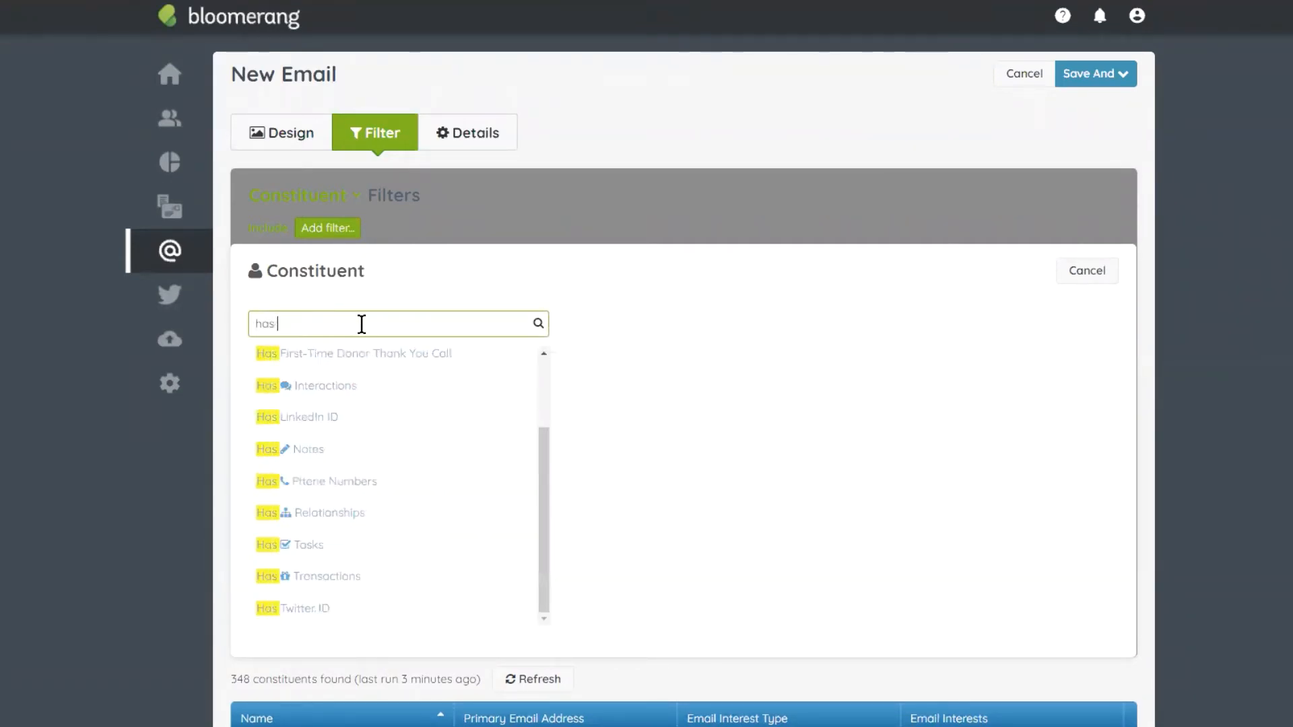
text(tra)
click(352, 362)
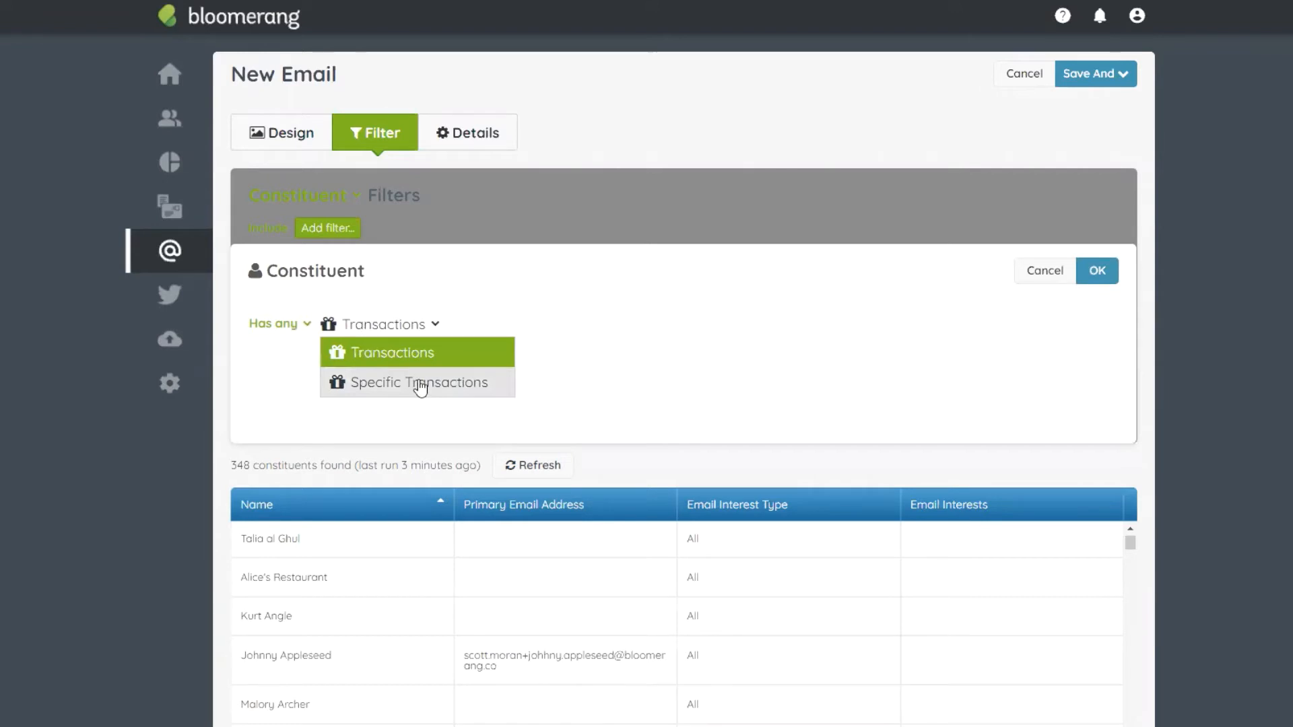
click(417, 383)
Step: Limit those transactions to dates from 1/1/2019 onward, leaving 77 constituents
click(398, 410)
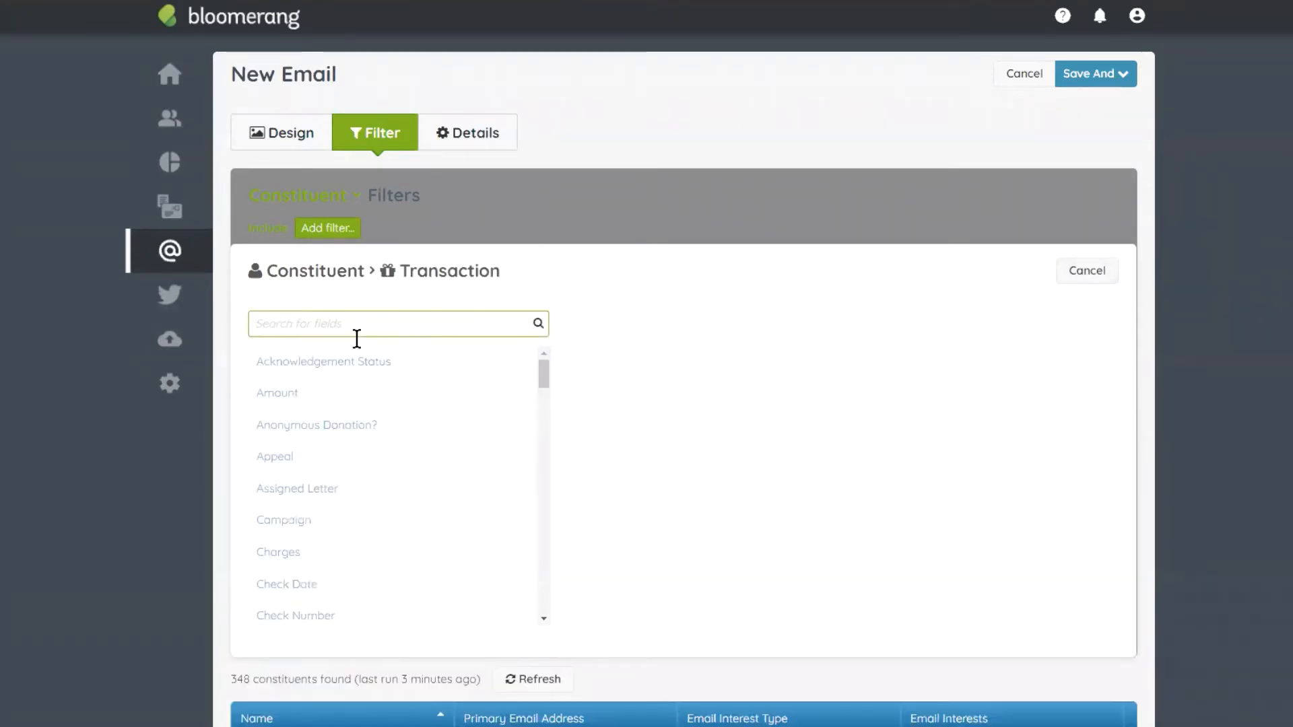
text(date)
click(376, 428)
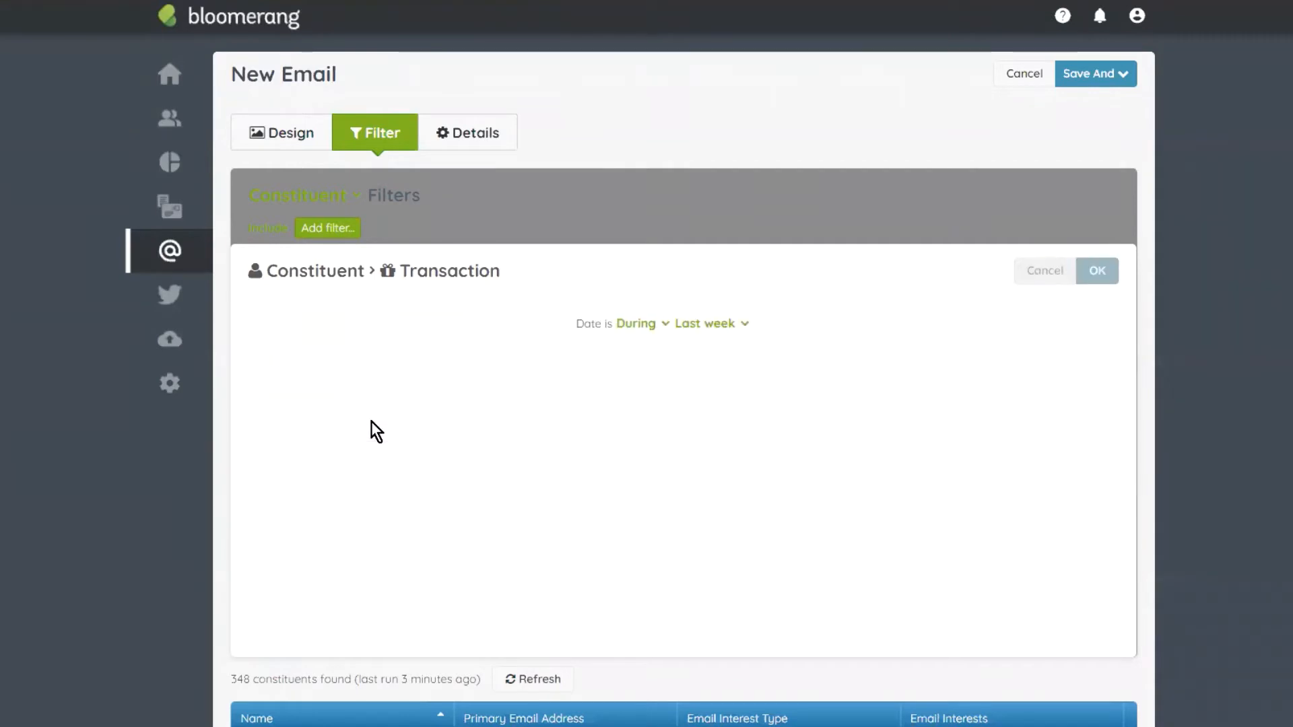
click(316, 324)
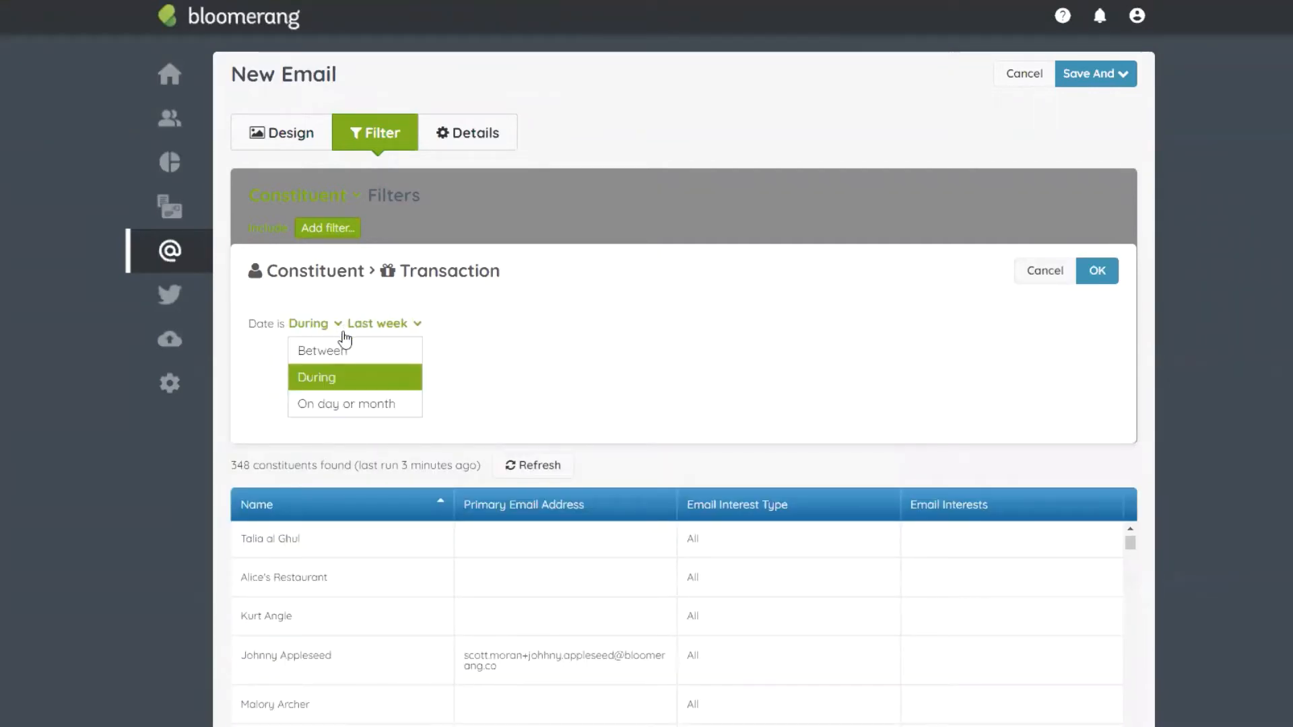
click(341, 349)
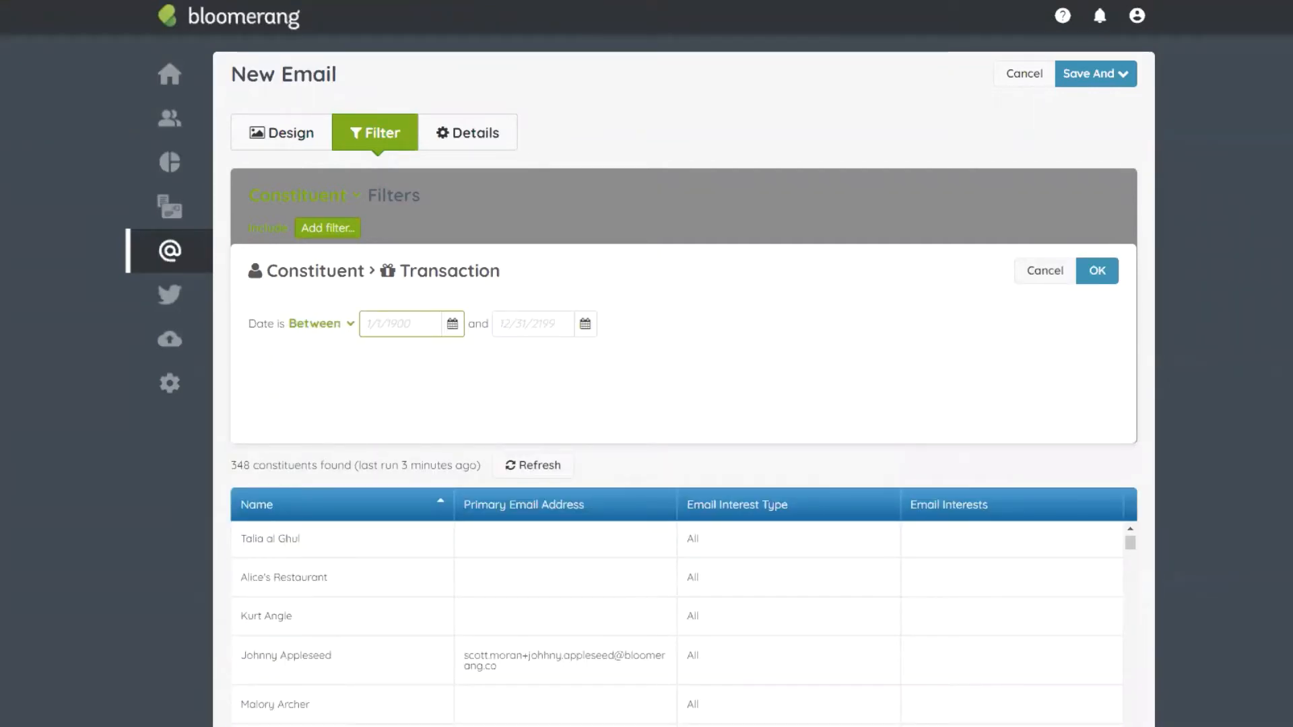
text(1/1/2019)
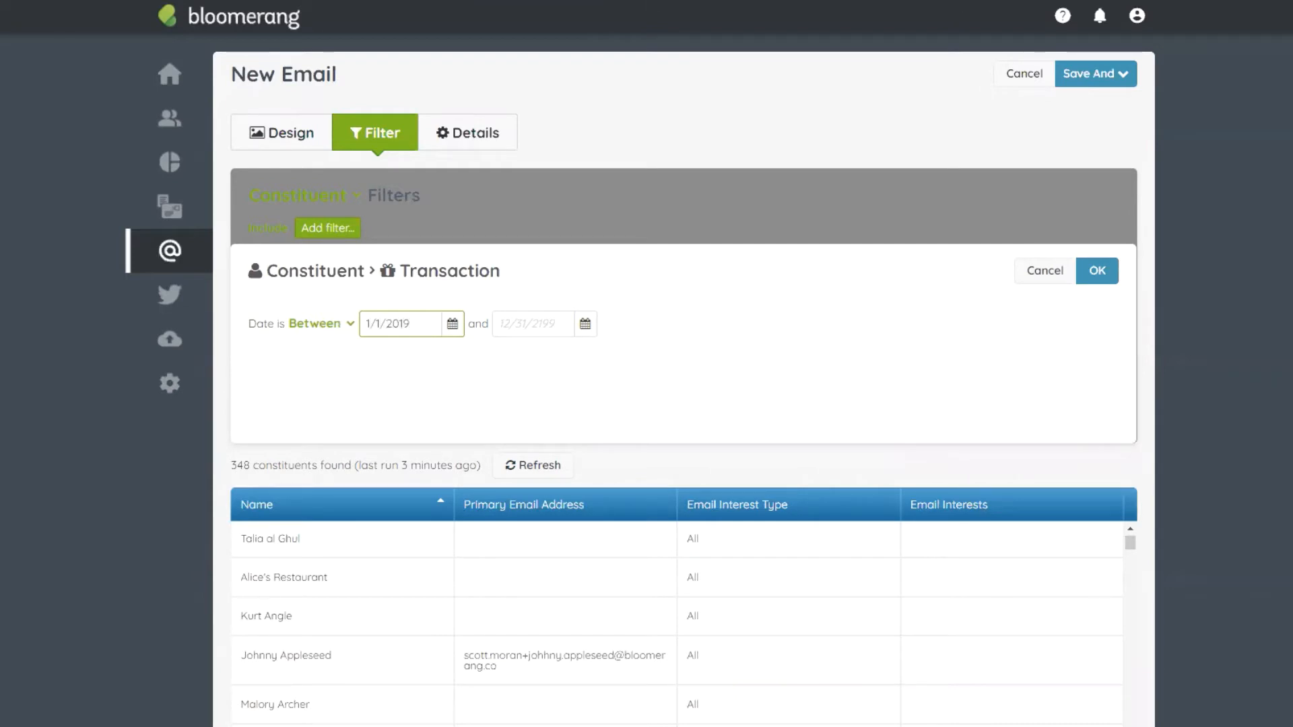
click(1095, 269)
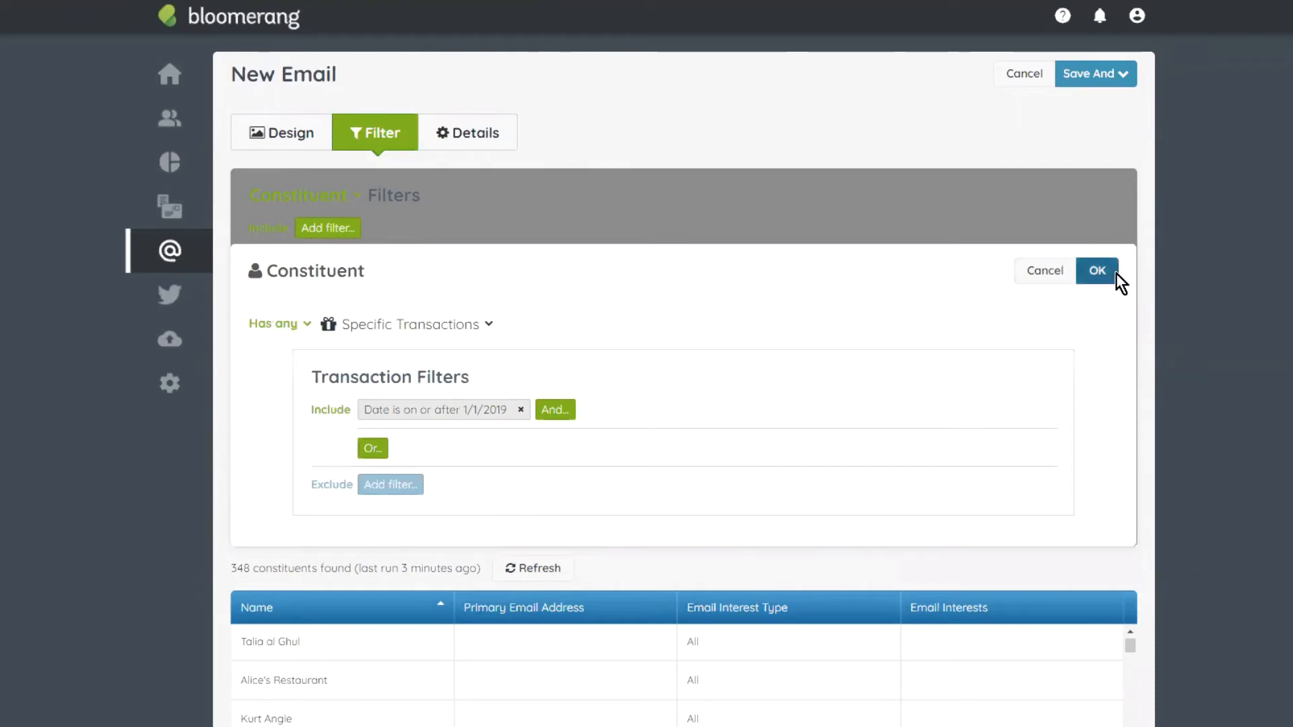
click(1112, 273)
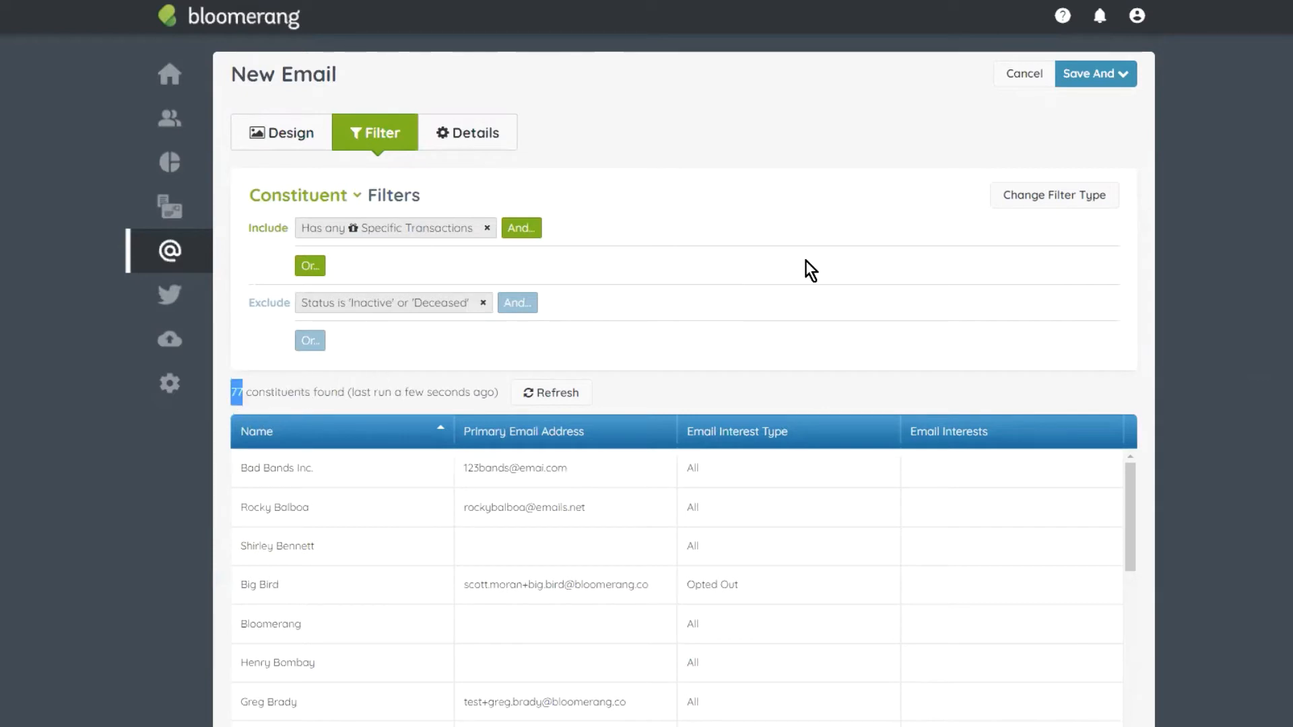
scroll(557, 491, down, 2)
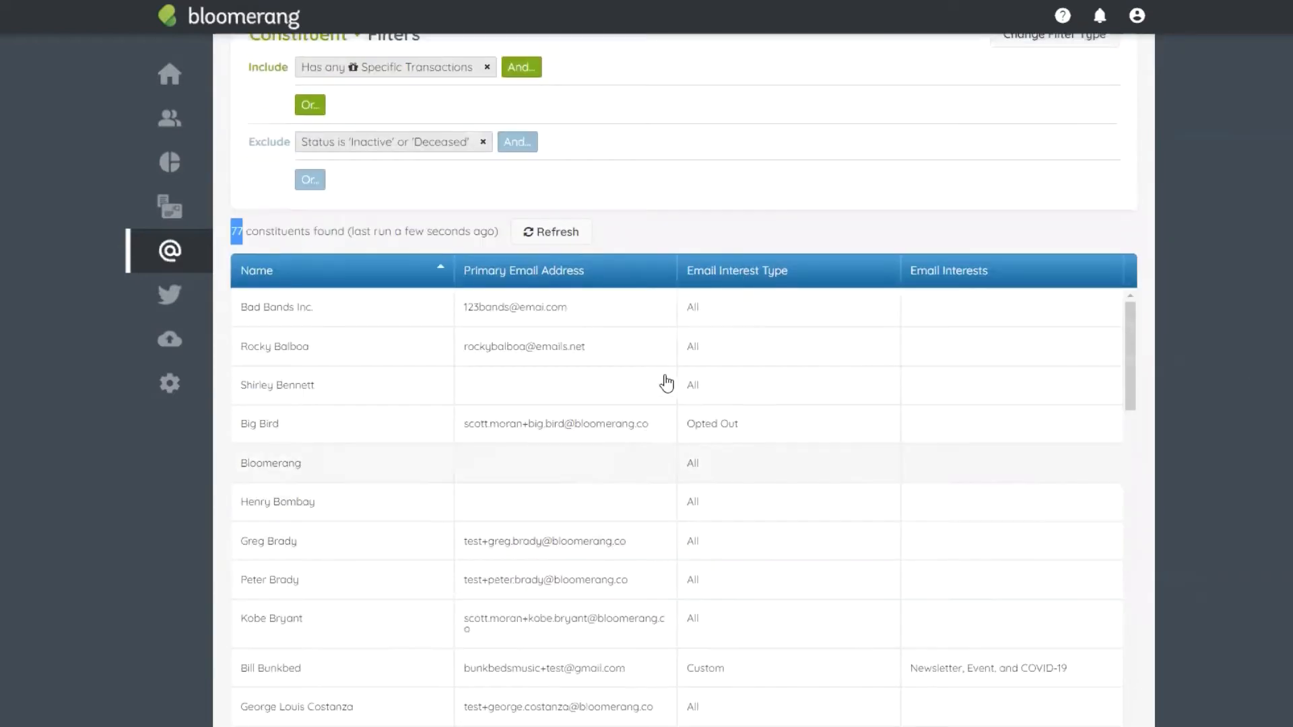
scroll(664, 376, up, 2)
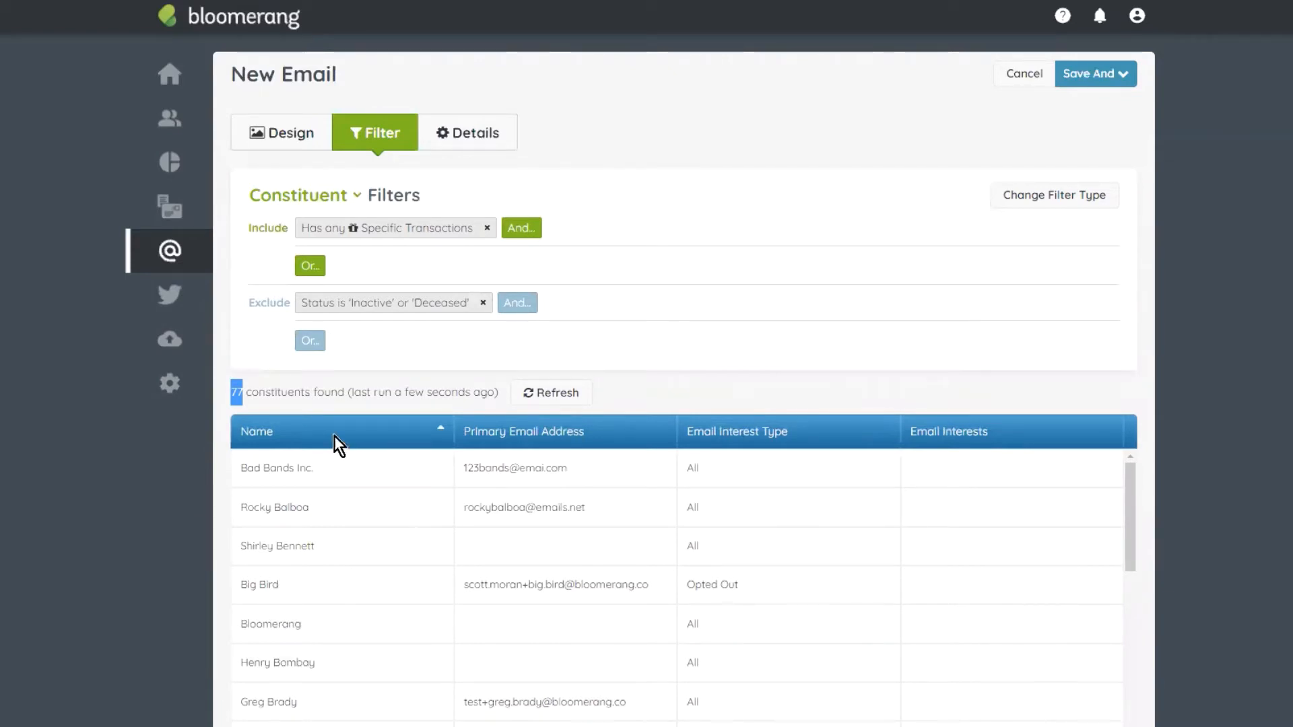
drag(303, 392, 257, 399)
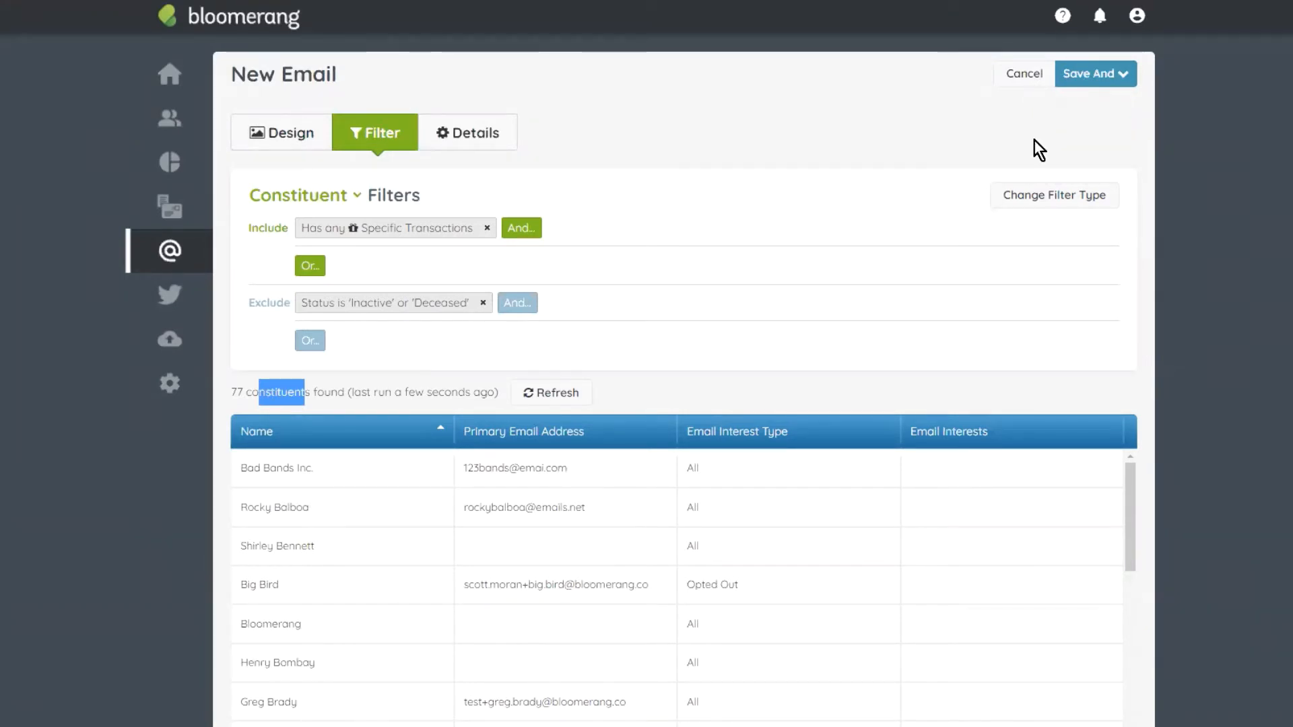
Step: Switch the recipient filter type to transactions, showing 1431 transactions
click(1055, 201)
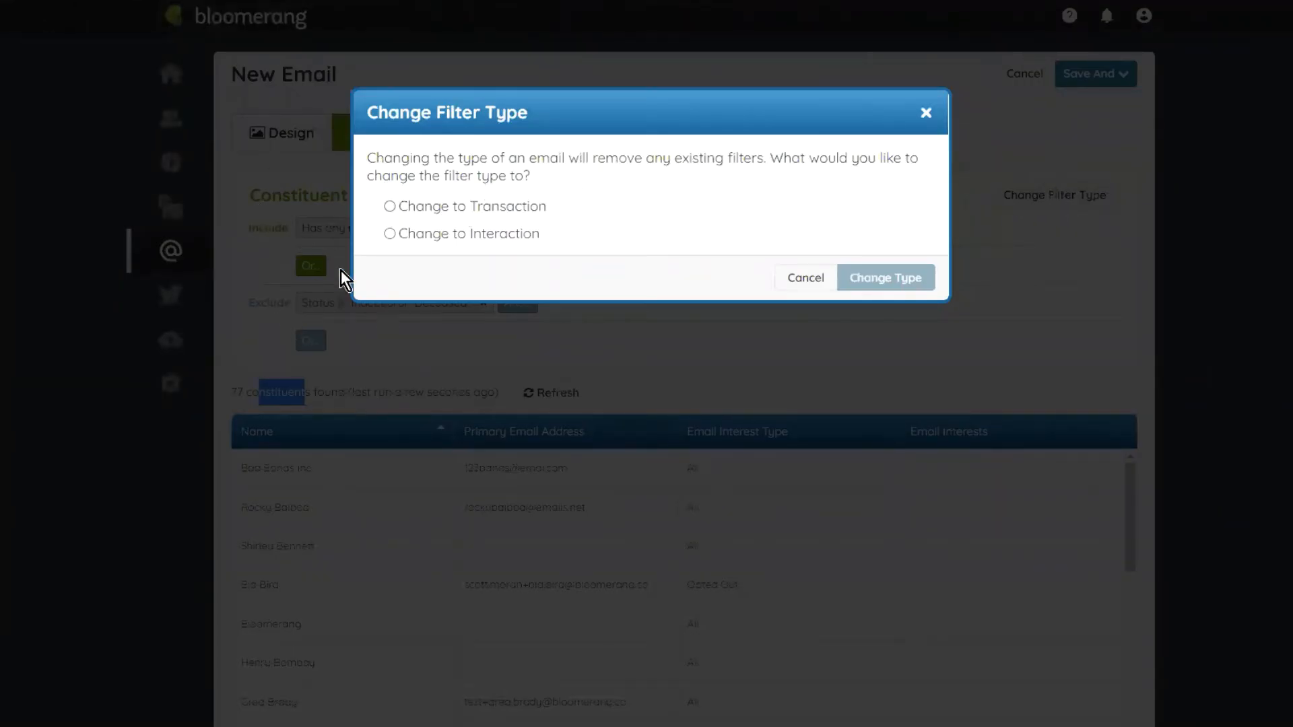
click(510, 206)
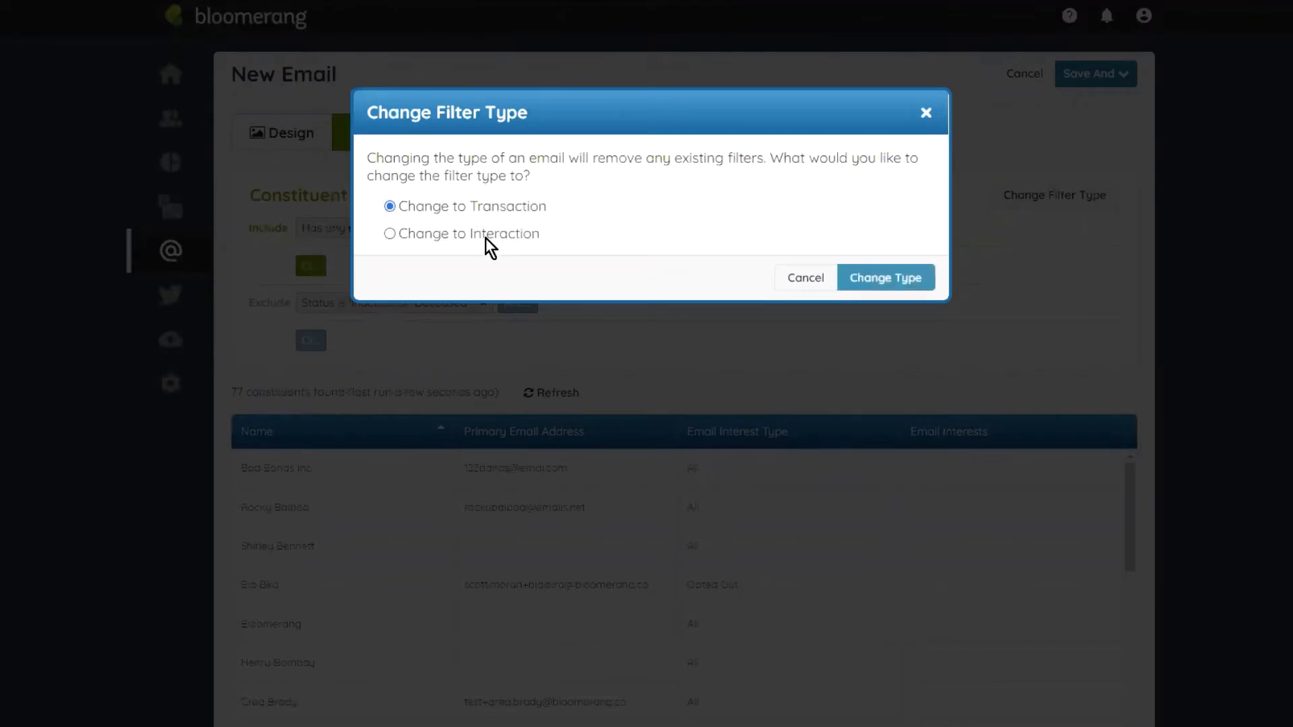
click(885, 284)
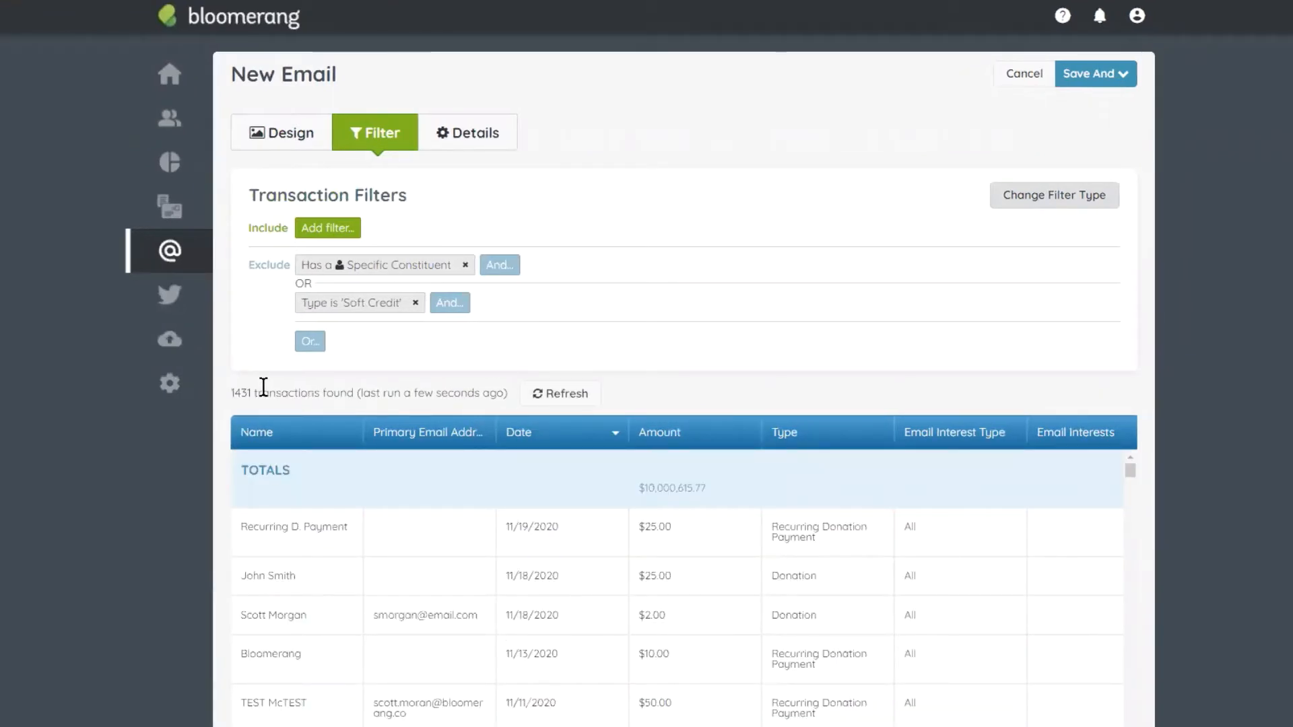
drag(319, 393, 225, 391)
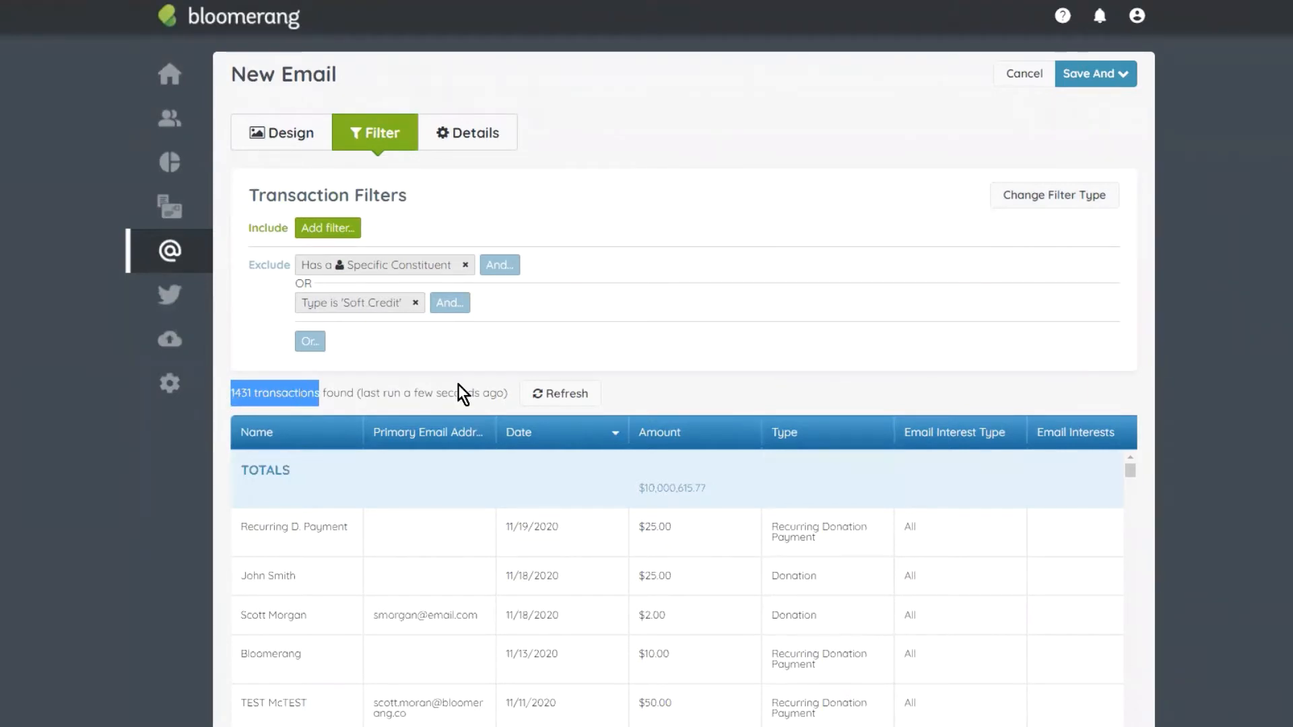
Step: Add a transaction Date filter for last month, narrowing the results to 22 transactions
click(339, 229)
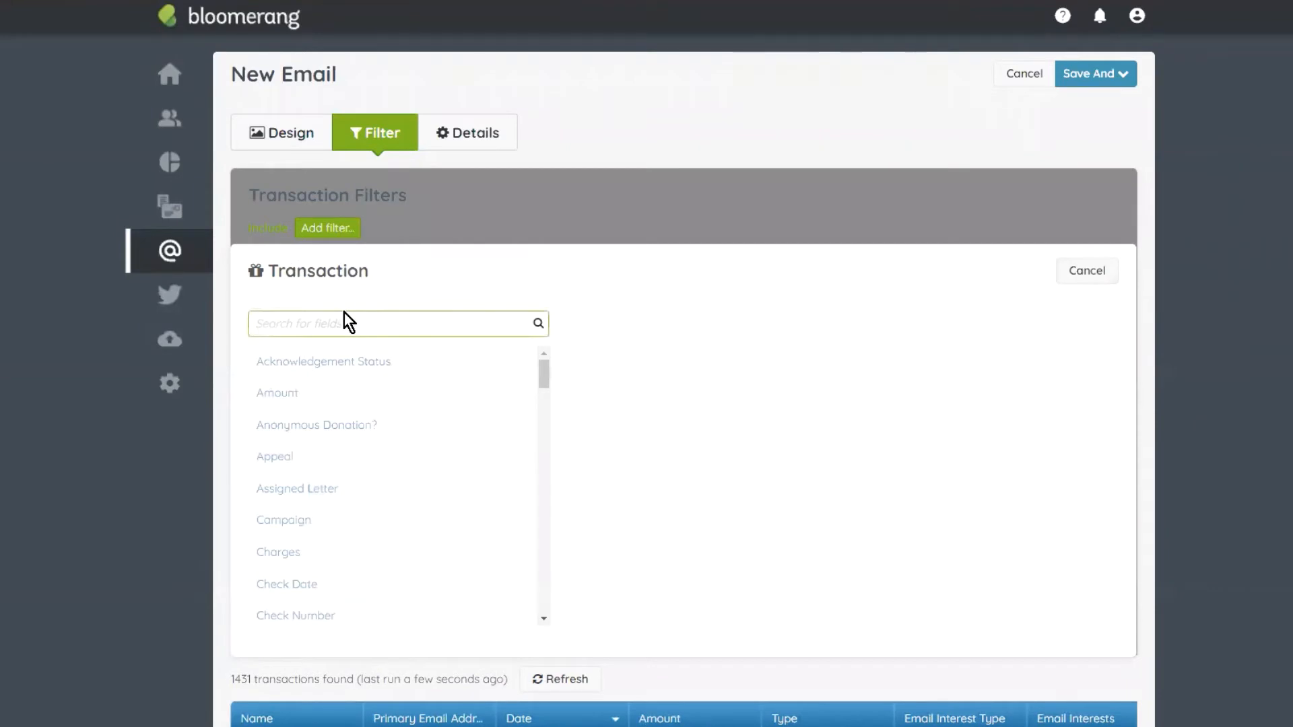
text(date)
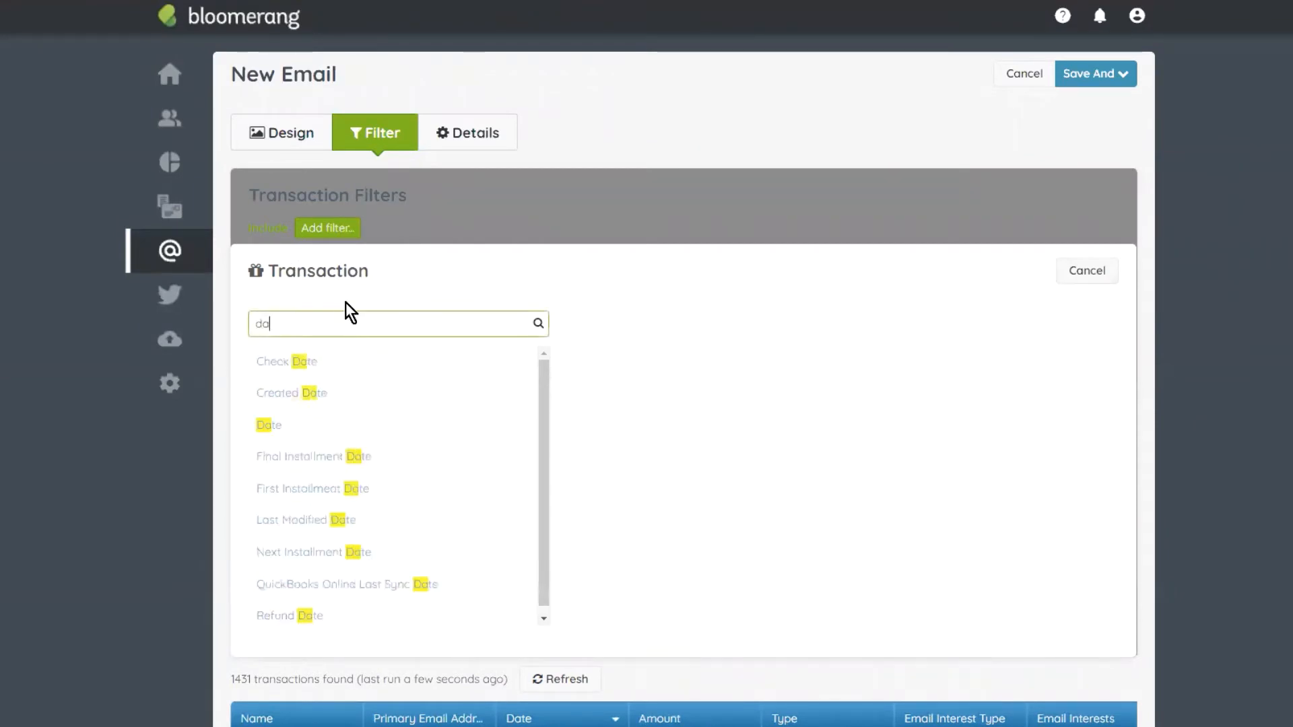
click(292, 429)
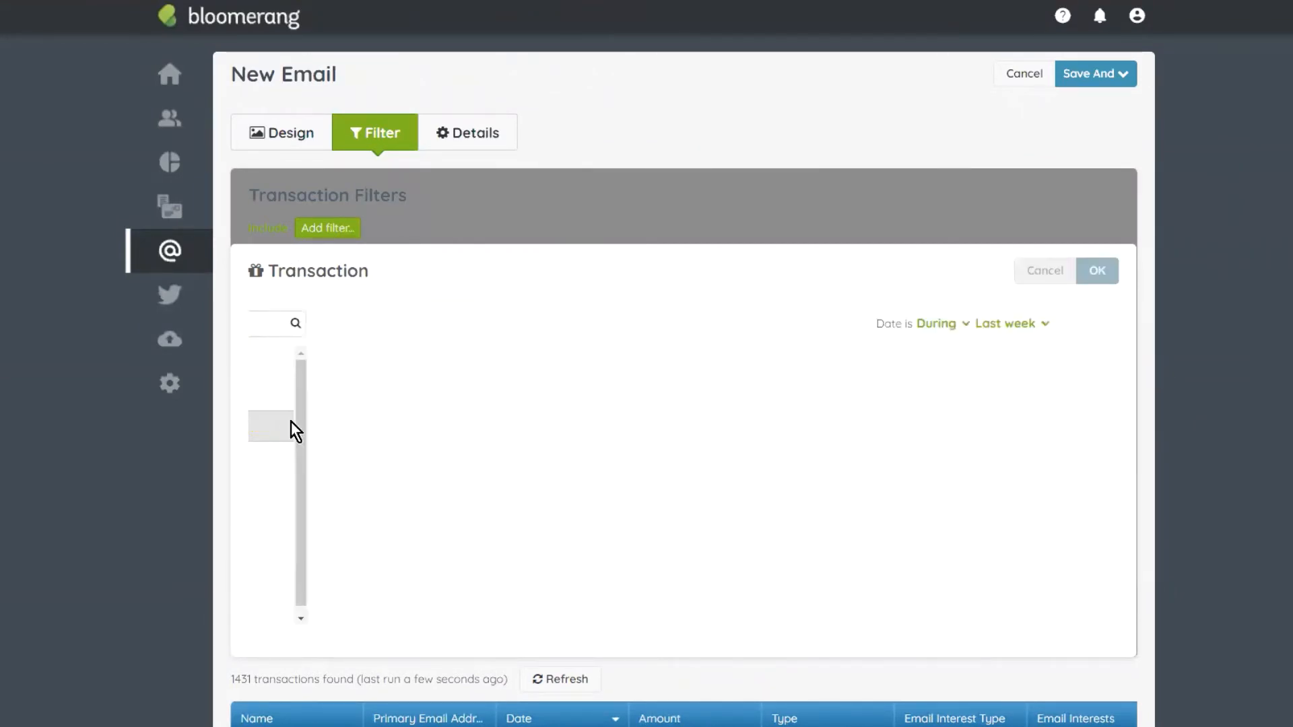
click(375, 326)
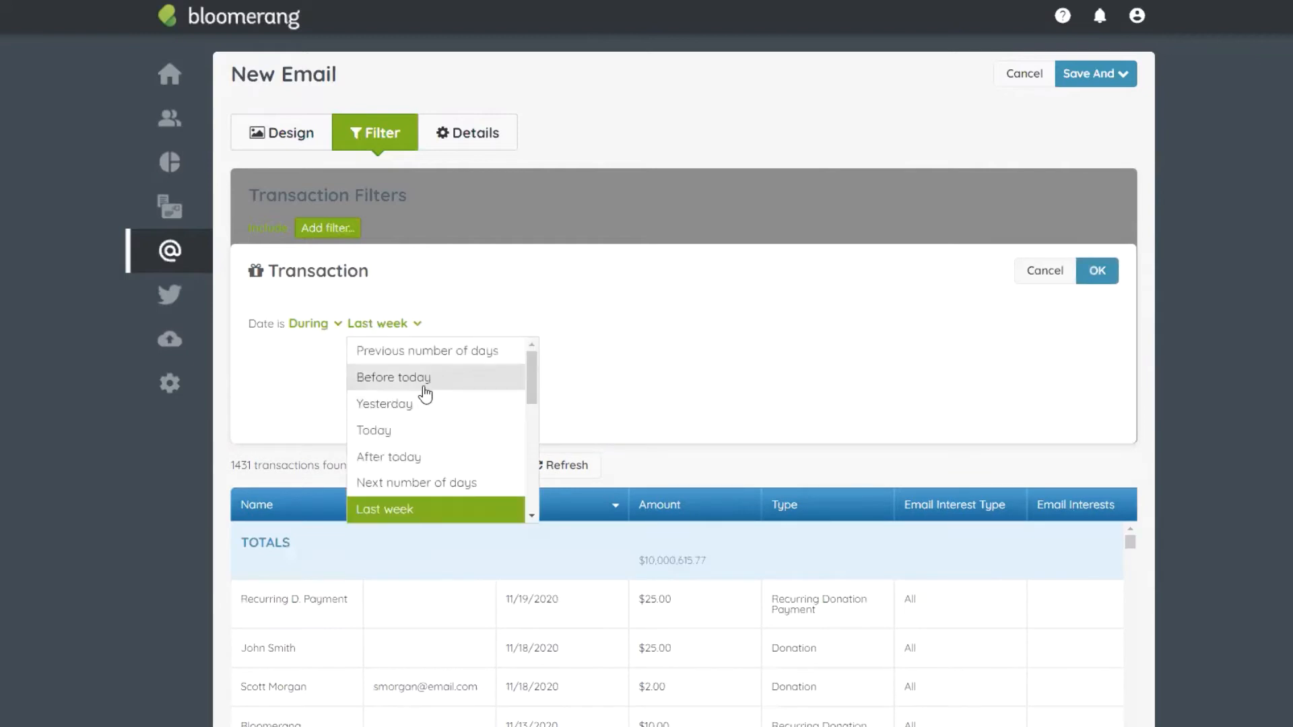
scroll(427, 447, down, 3)
click(415, 510)
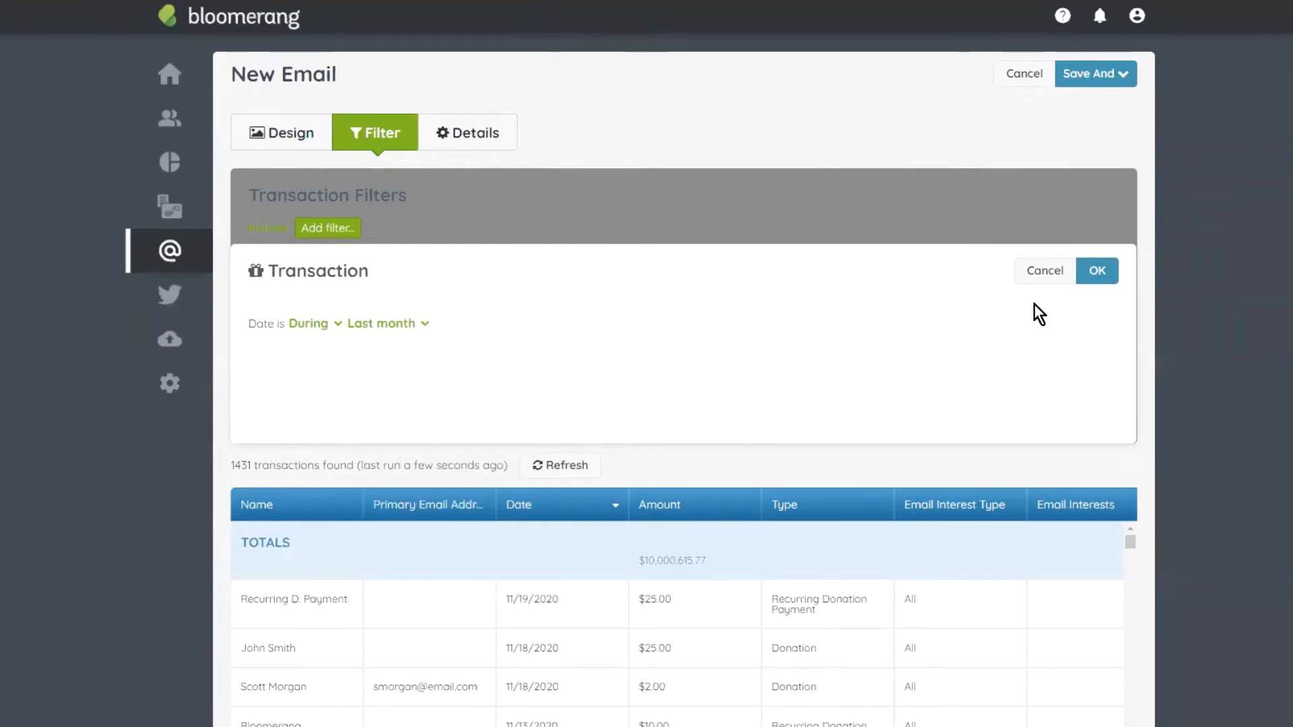
click(1092, 273)
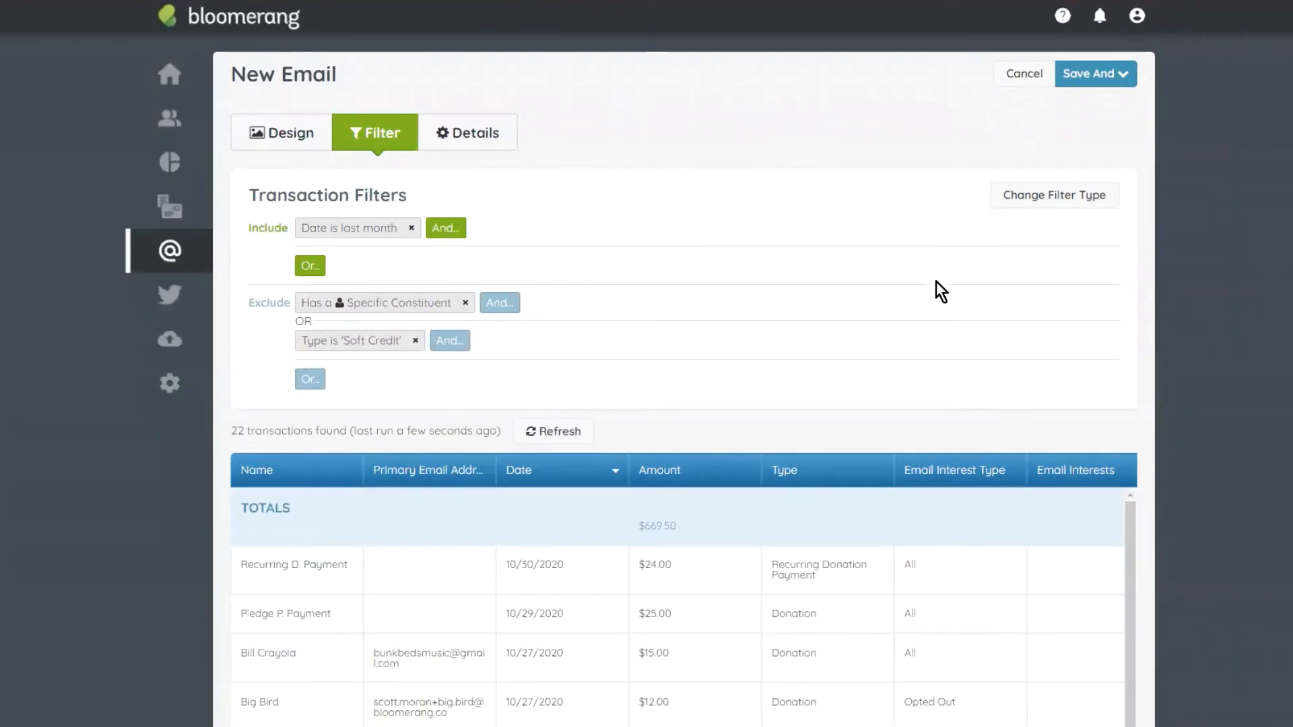
scroll(360, 626, down, 3)
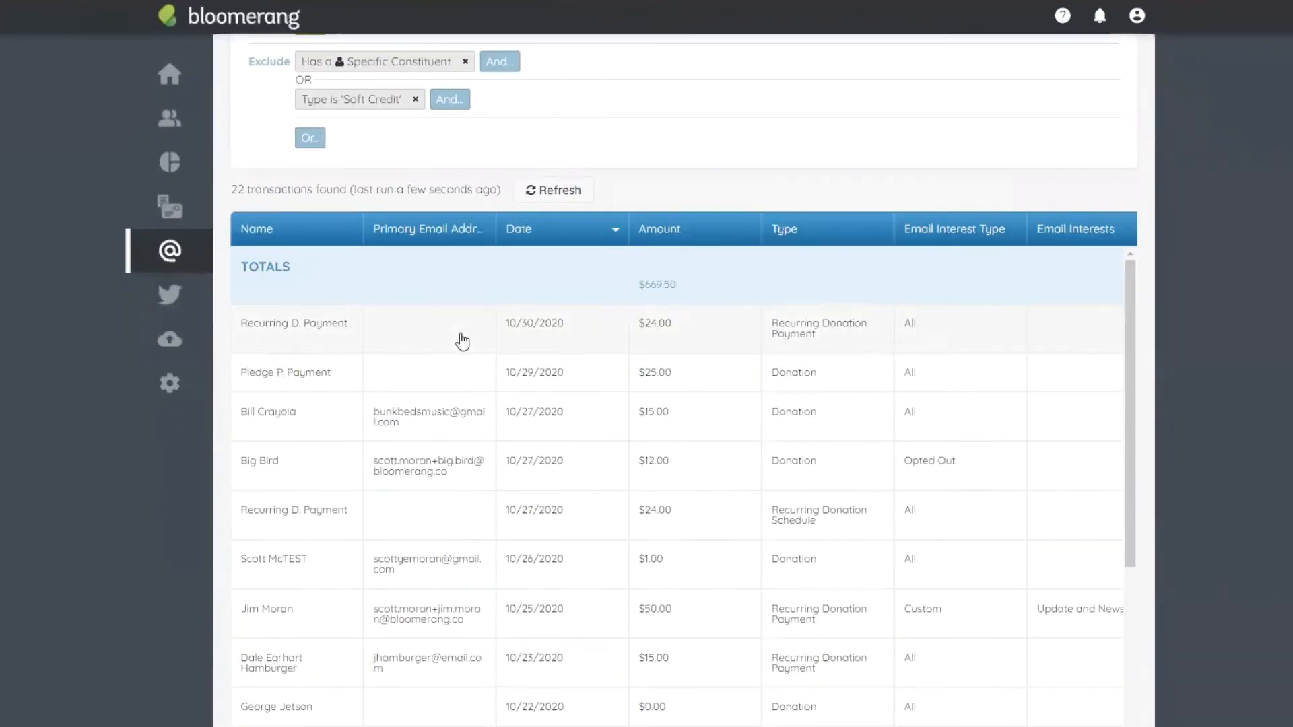
scroll(350, 586, down, 2)
scroll(741, 443, down, 2)
scroll(741, 444, down, 1)
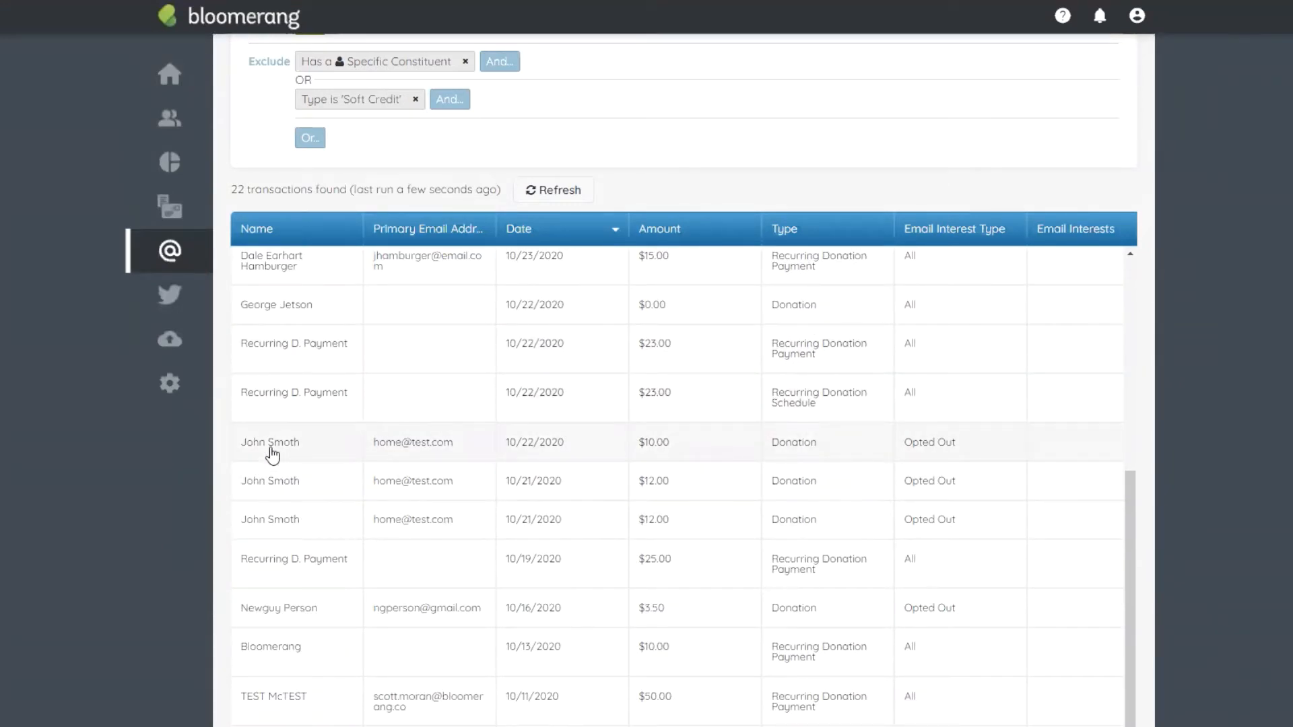
scroll(485, 444, up, 5)
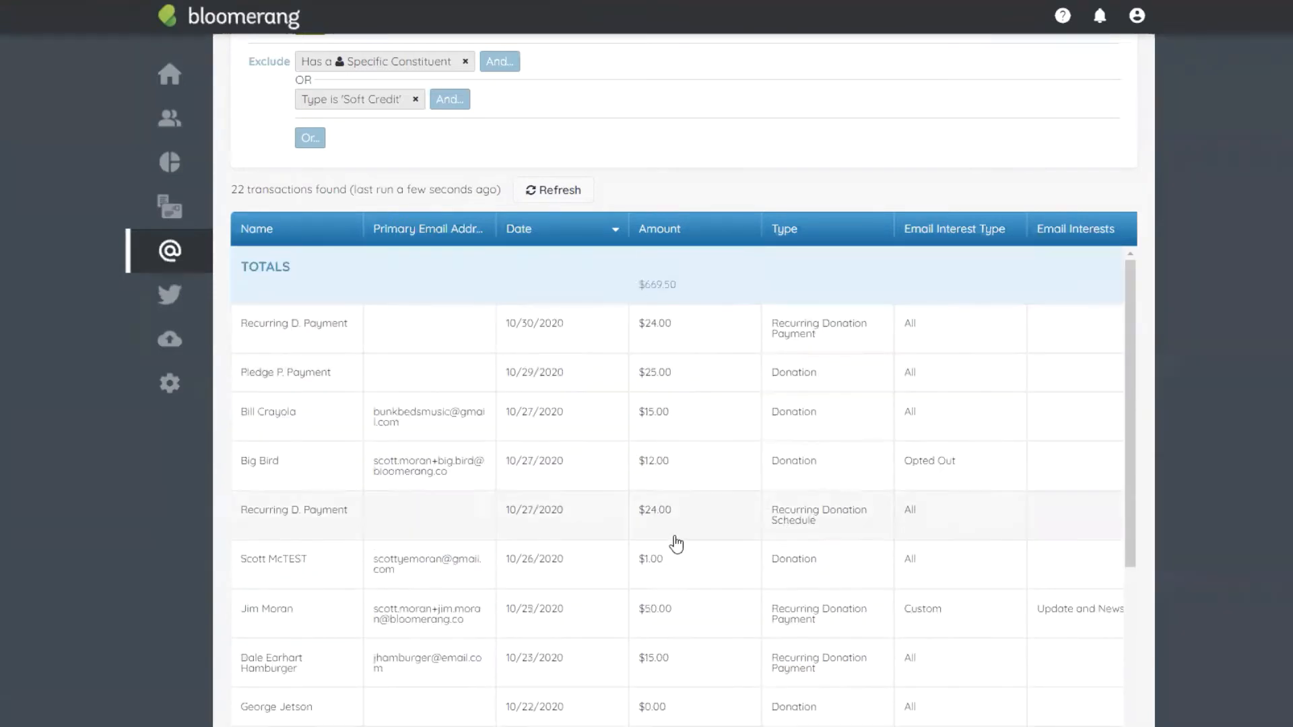
scroll(656, 594, down, 3)
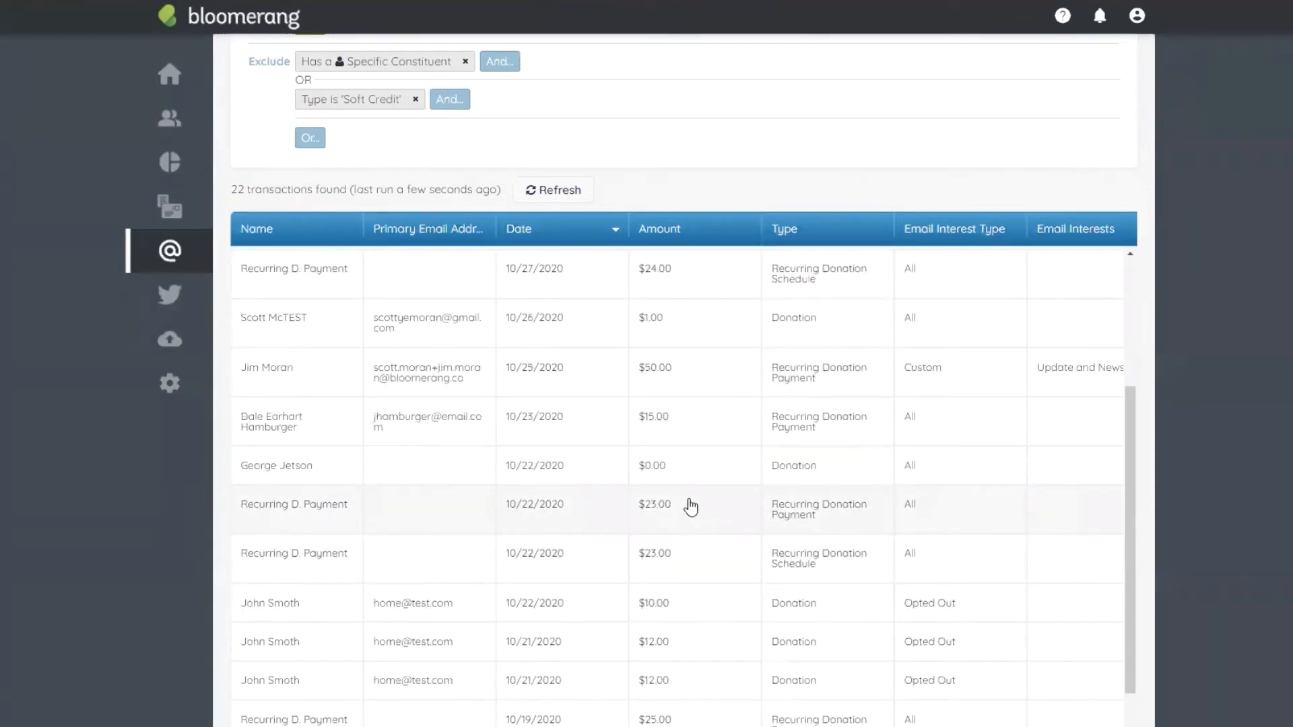
scroll(595, 81, up, 3)
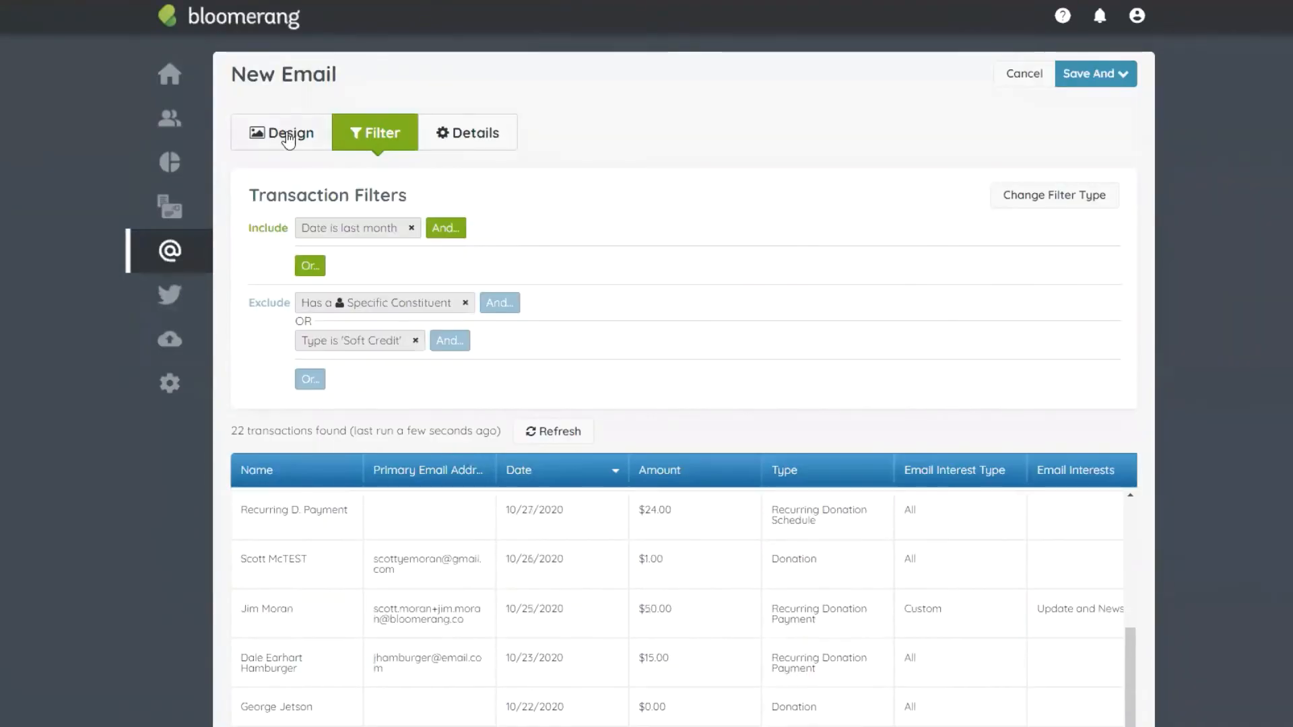
Step: Cancel the Change Filter Type dialog and head back to the Email Templates list
click(1091, 194)
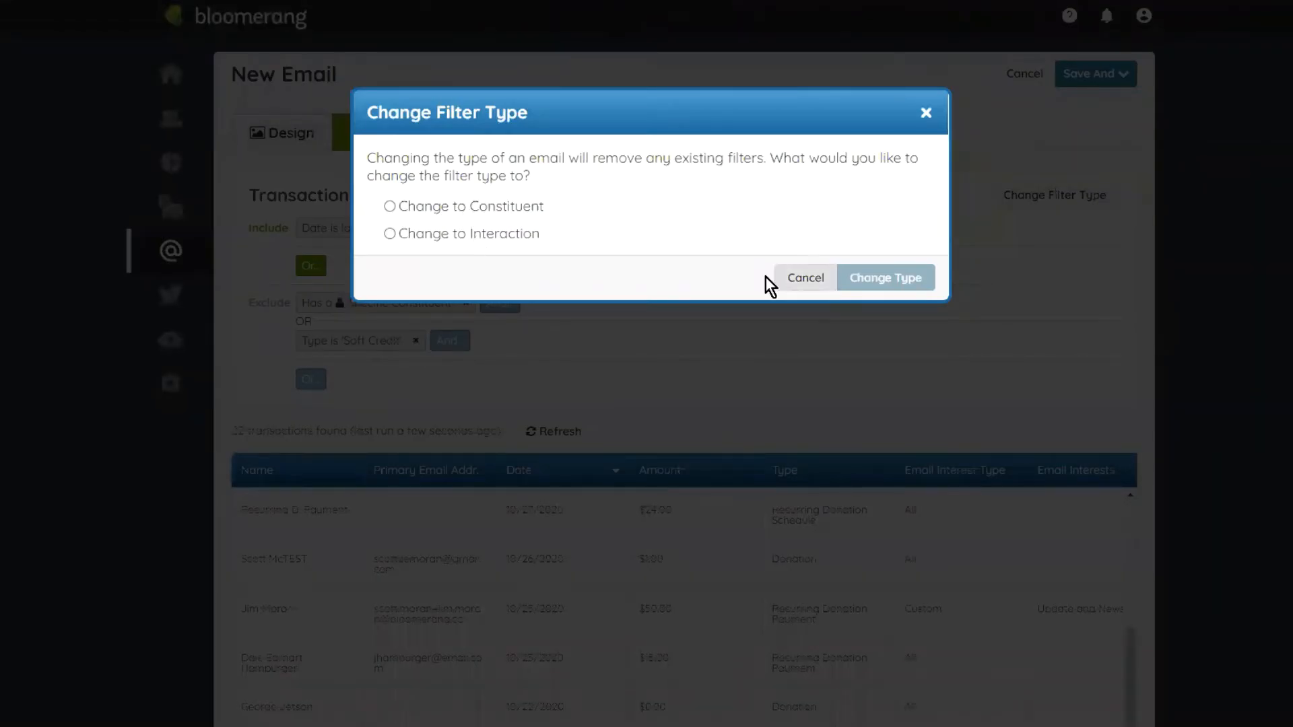
click(795, 278)
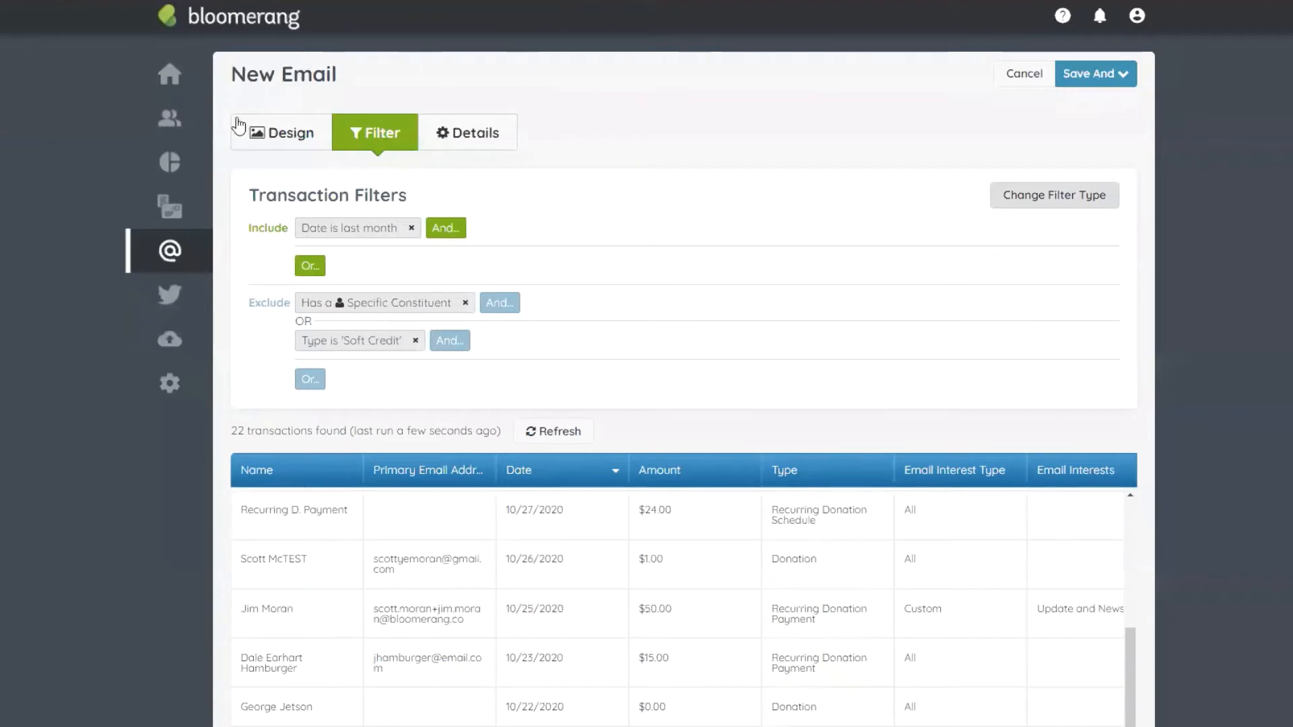
mouse_move(140, 264)
click(281, 151)
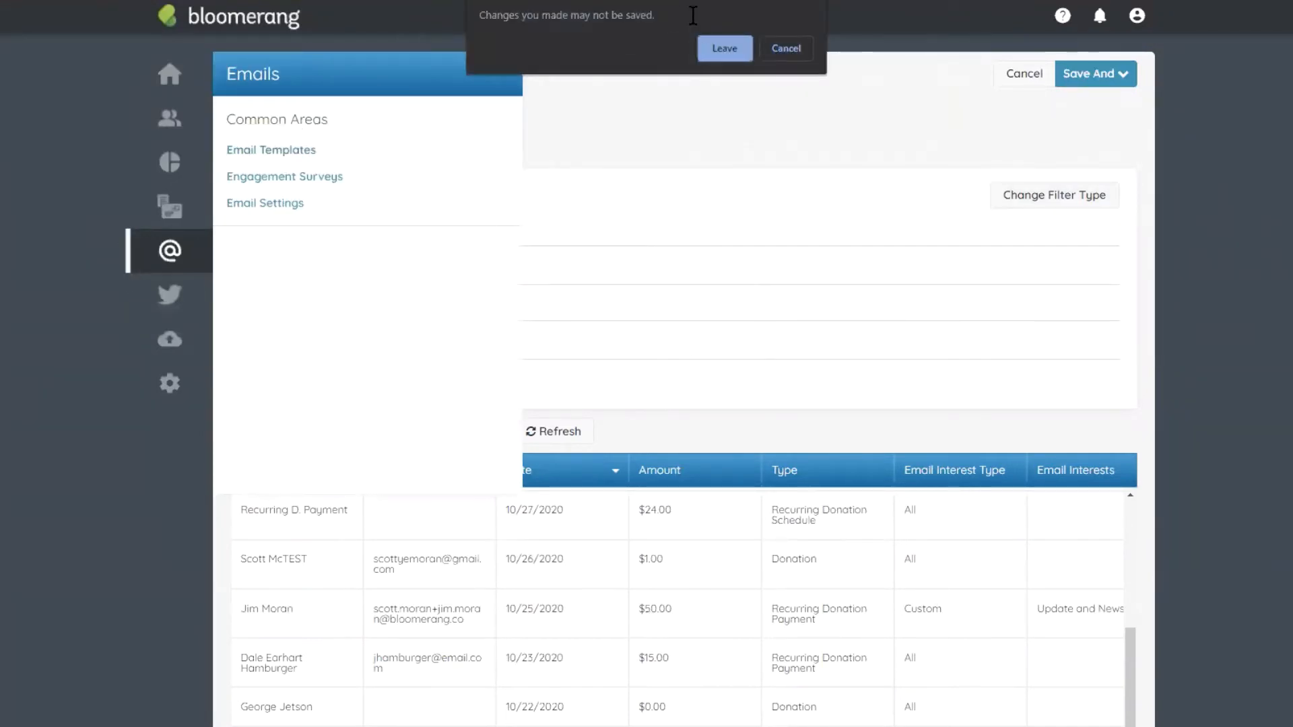
Step: Discard the unsaved new email and open the November Academy Class template in the editor
click(725, 48)
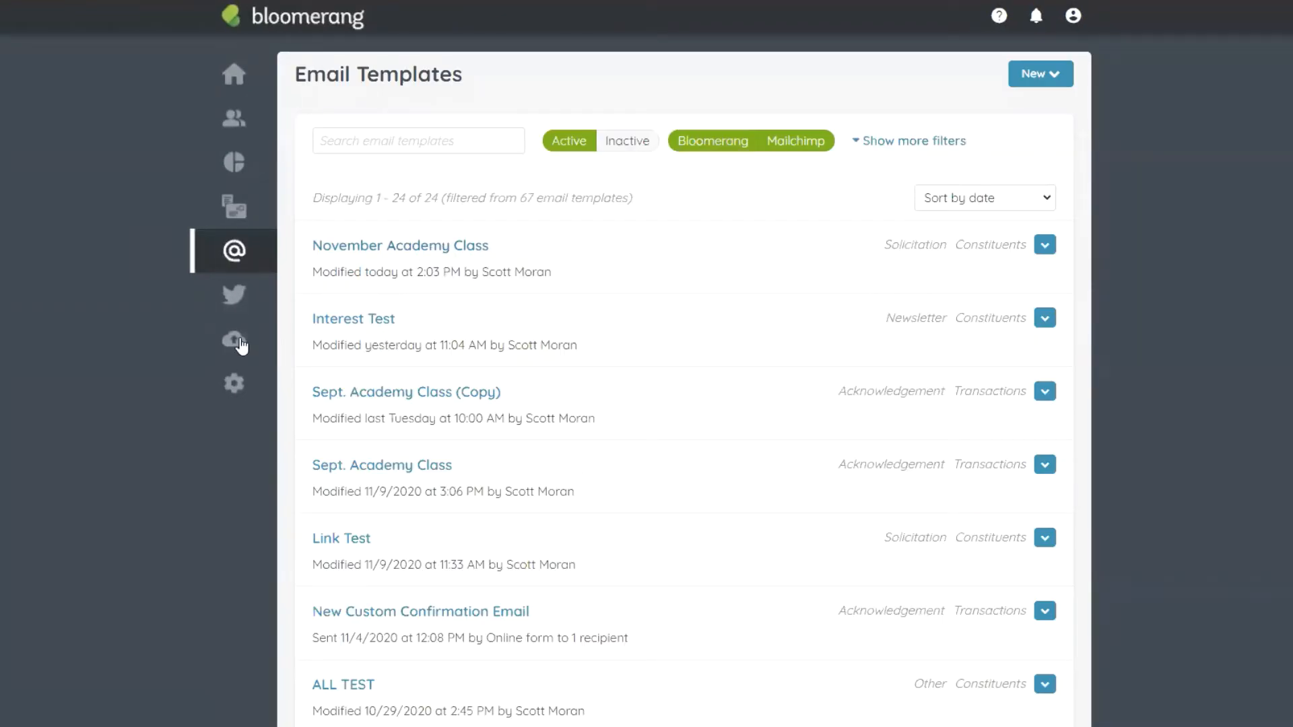
click(1046, 249)
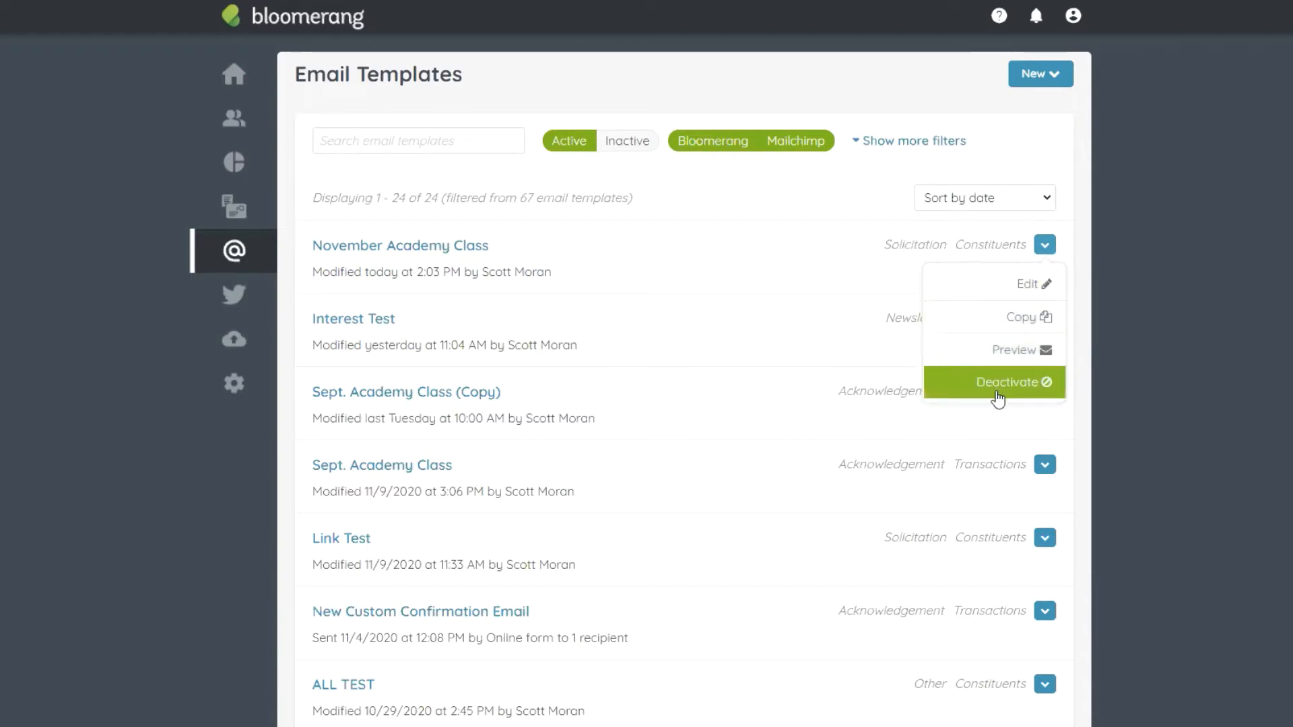
click(389, 256)
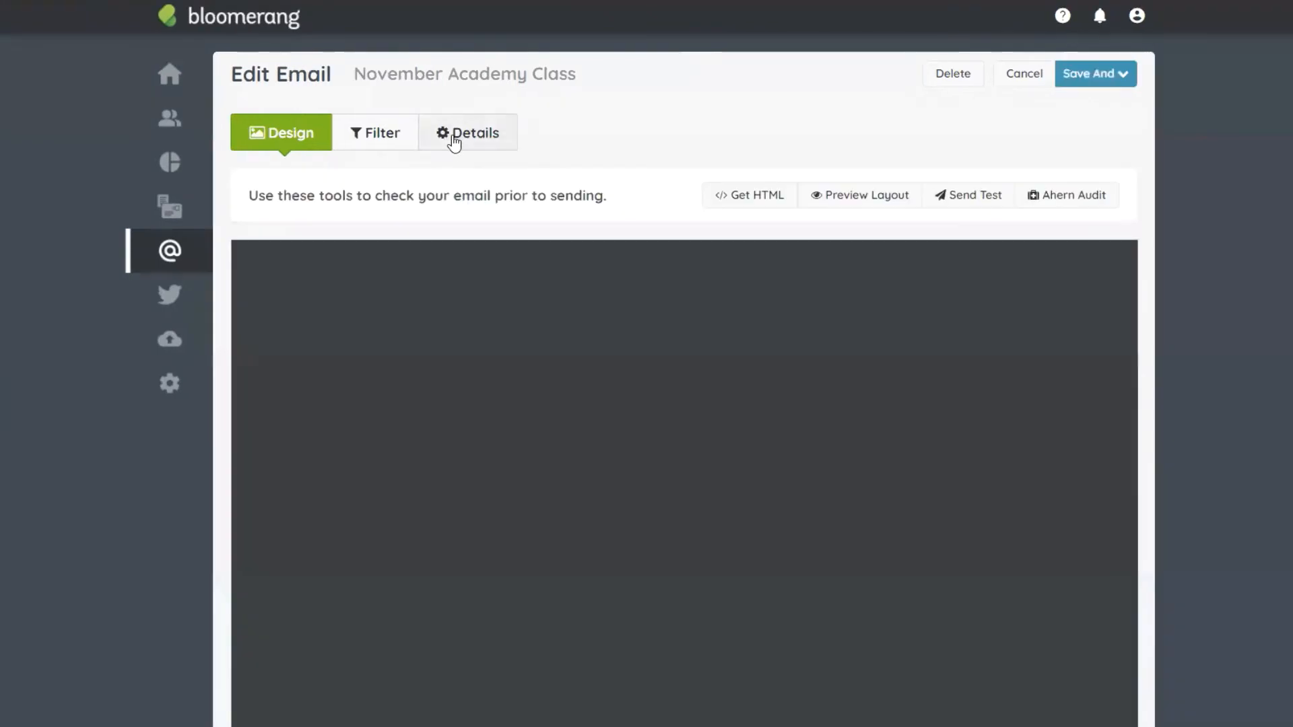
Step: Review the email's details and its Has any Transactions recipient filter without changing anything
click(454, 136)
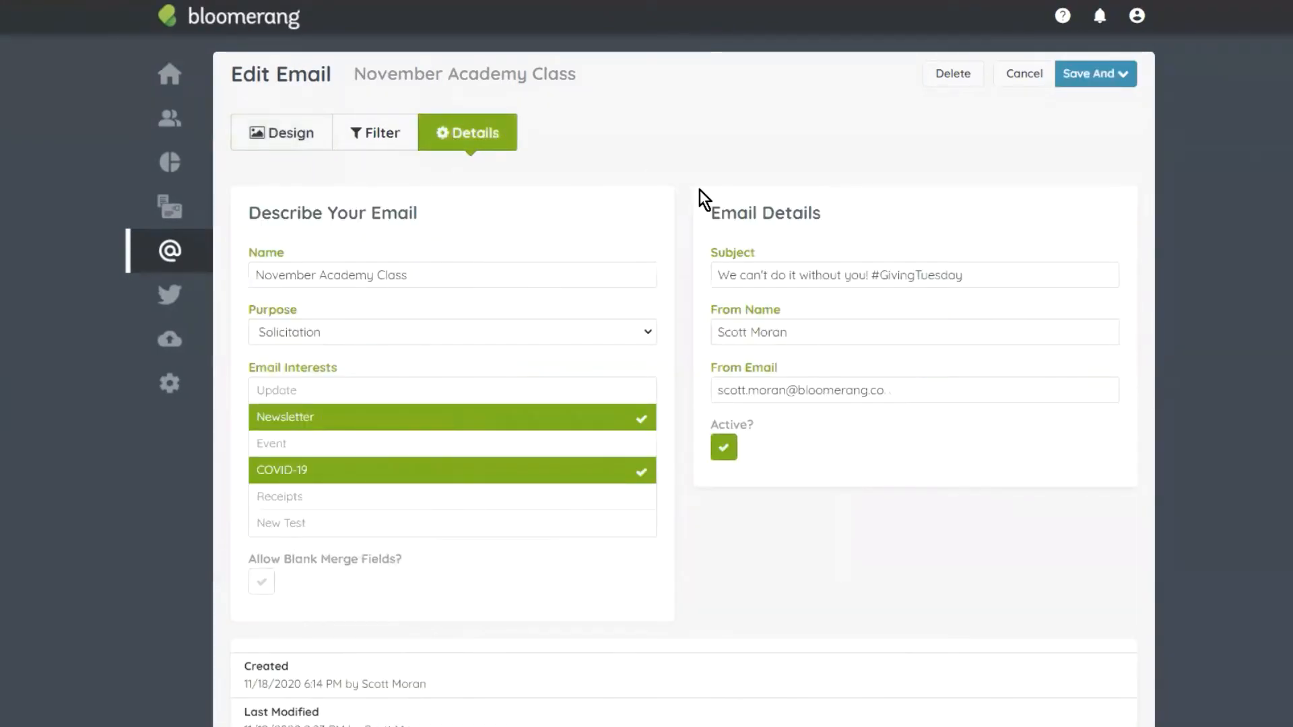
click(374, 135)
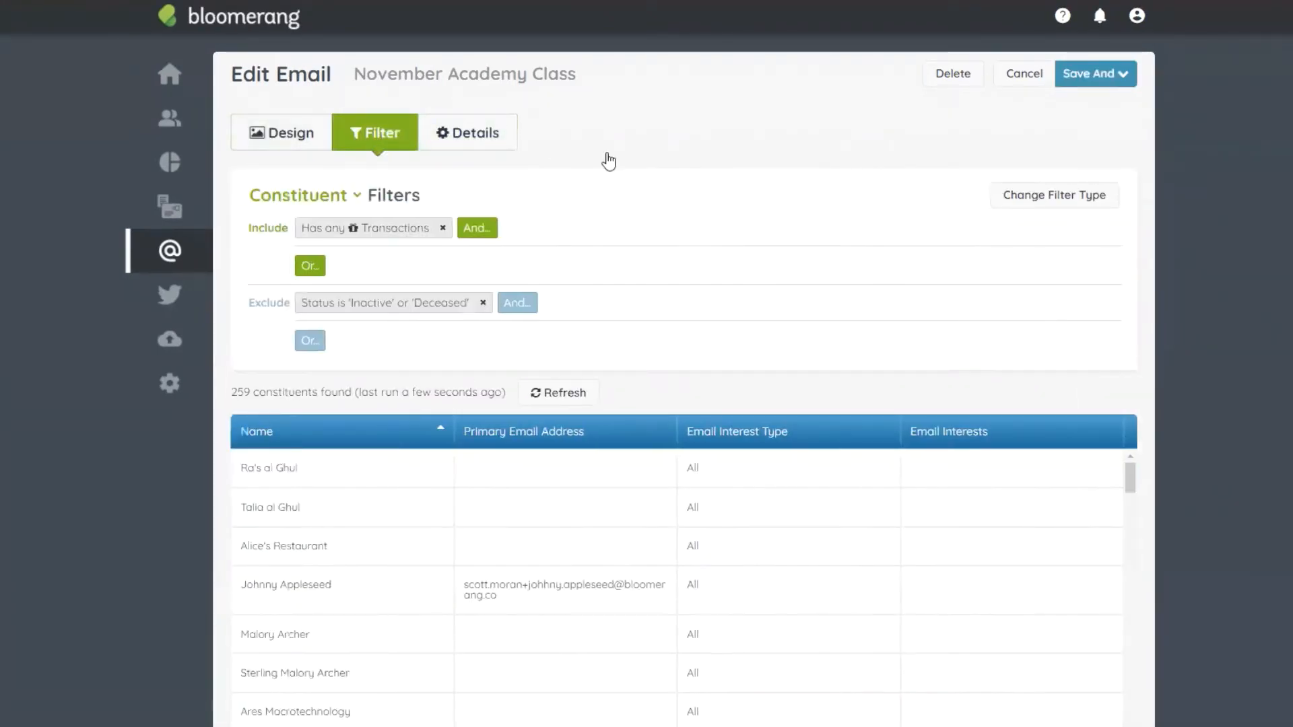
click(376, 230)
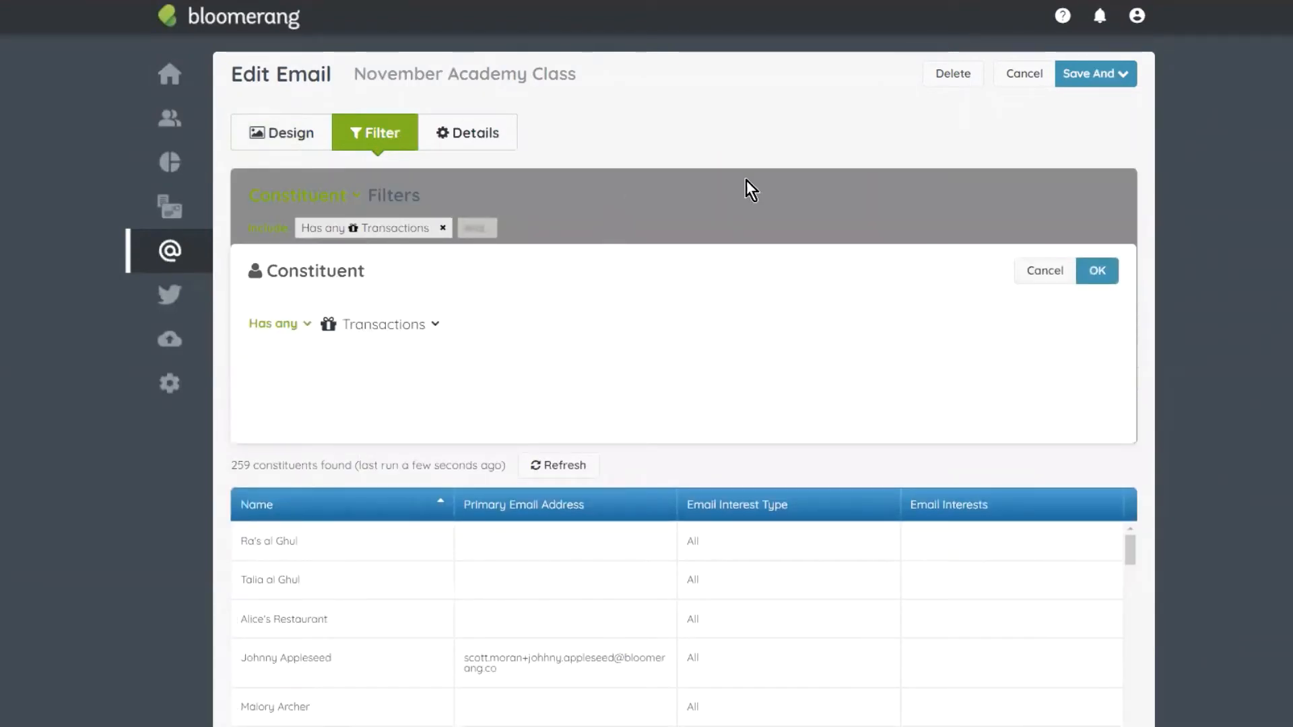
click(1050, 272)
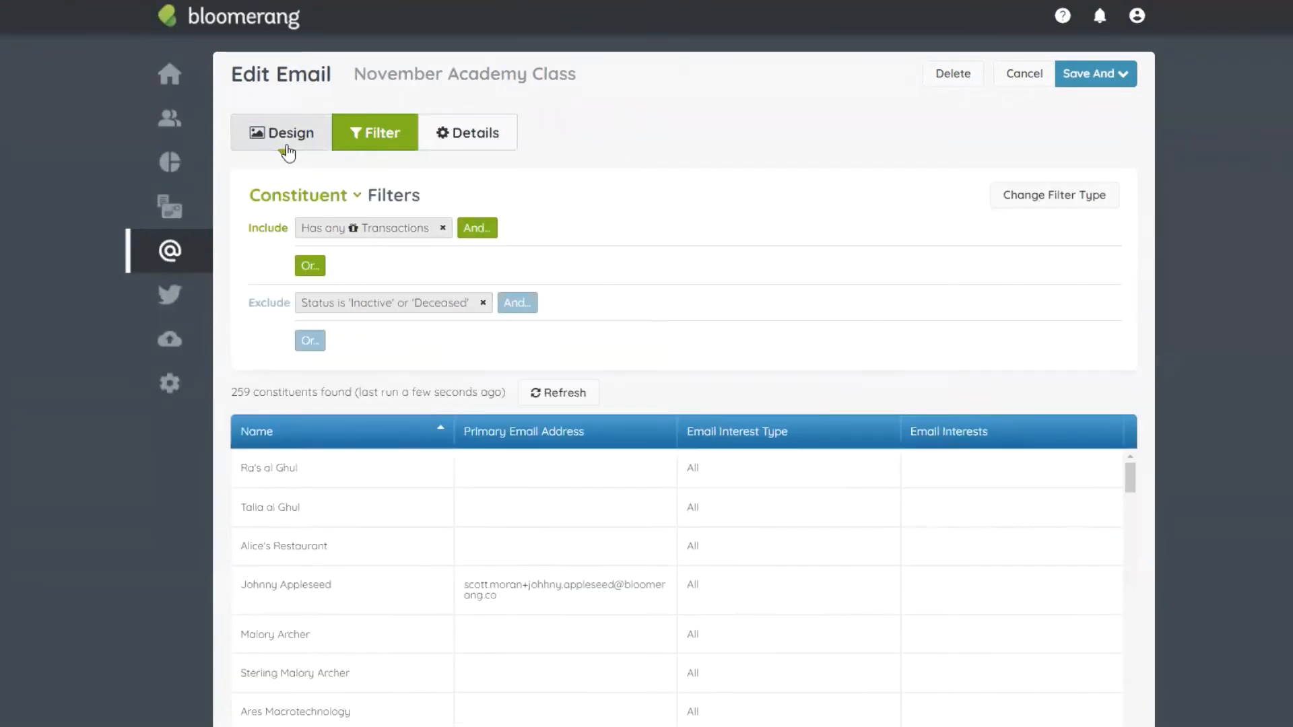
Step: Look through the design from the 'Together we give' banner to the Scholarship Update video and footer
click(287, 134)
scroll(1177, 218, down, 3)
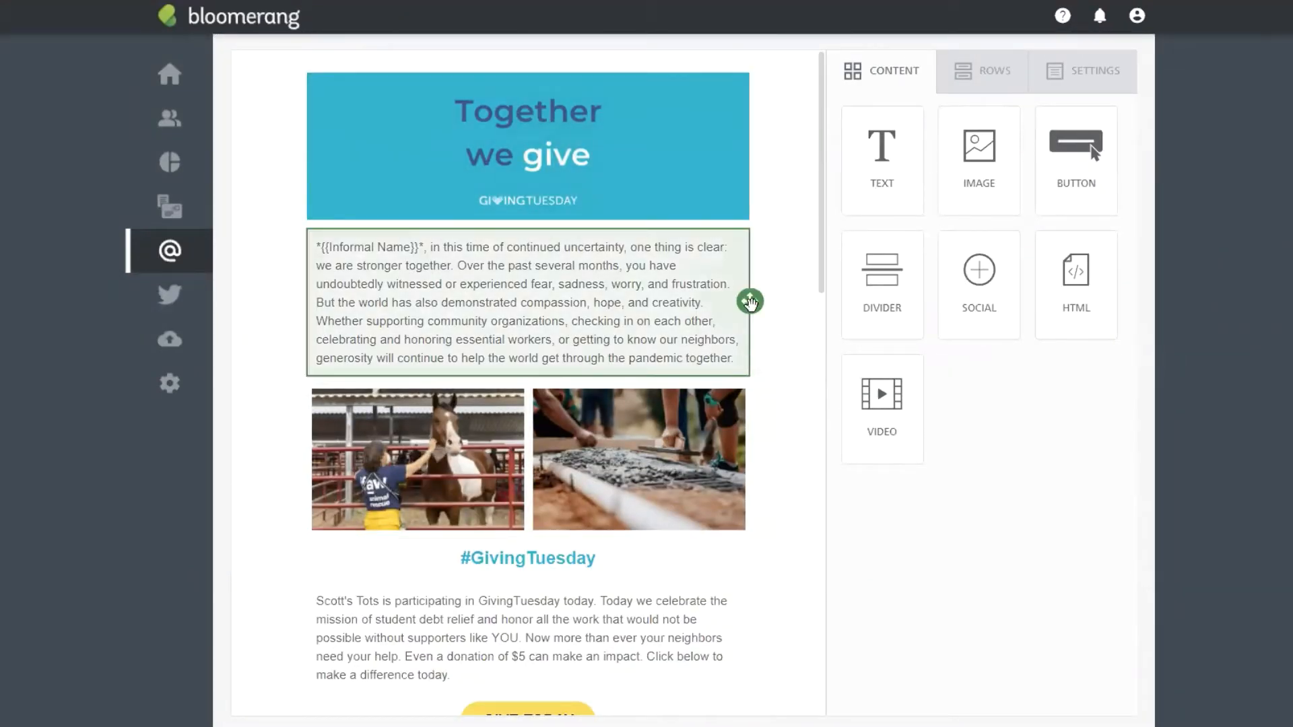
scroll(774, 300, down, 1)
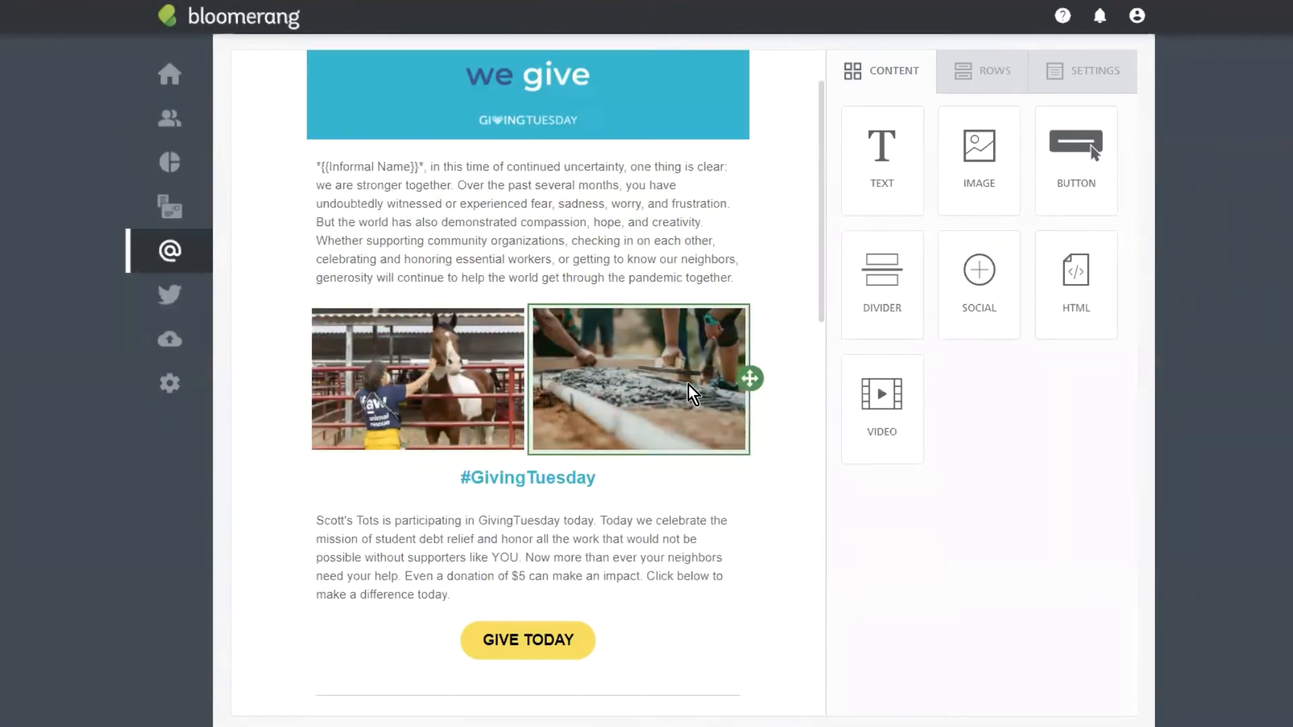
scroll(680, 431, down, 2)
scroll(664, 417, down, 2)
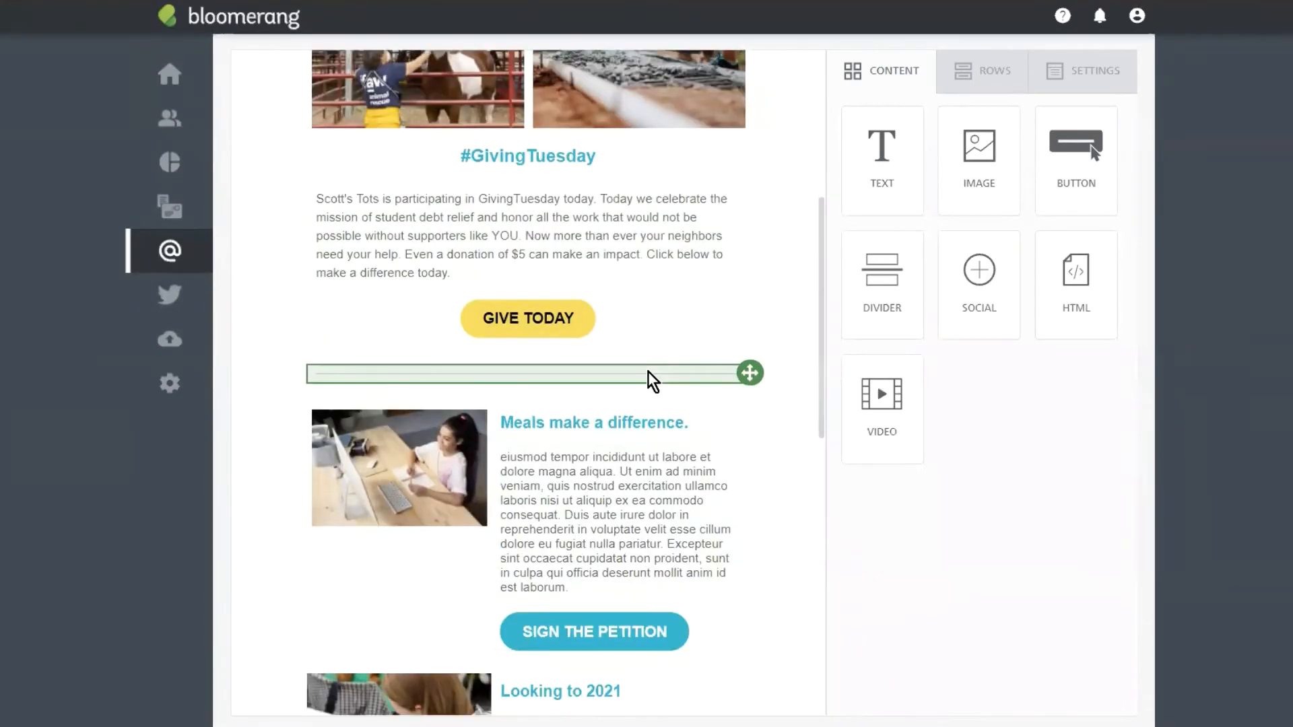
scroll(652, 347, down, 1)
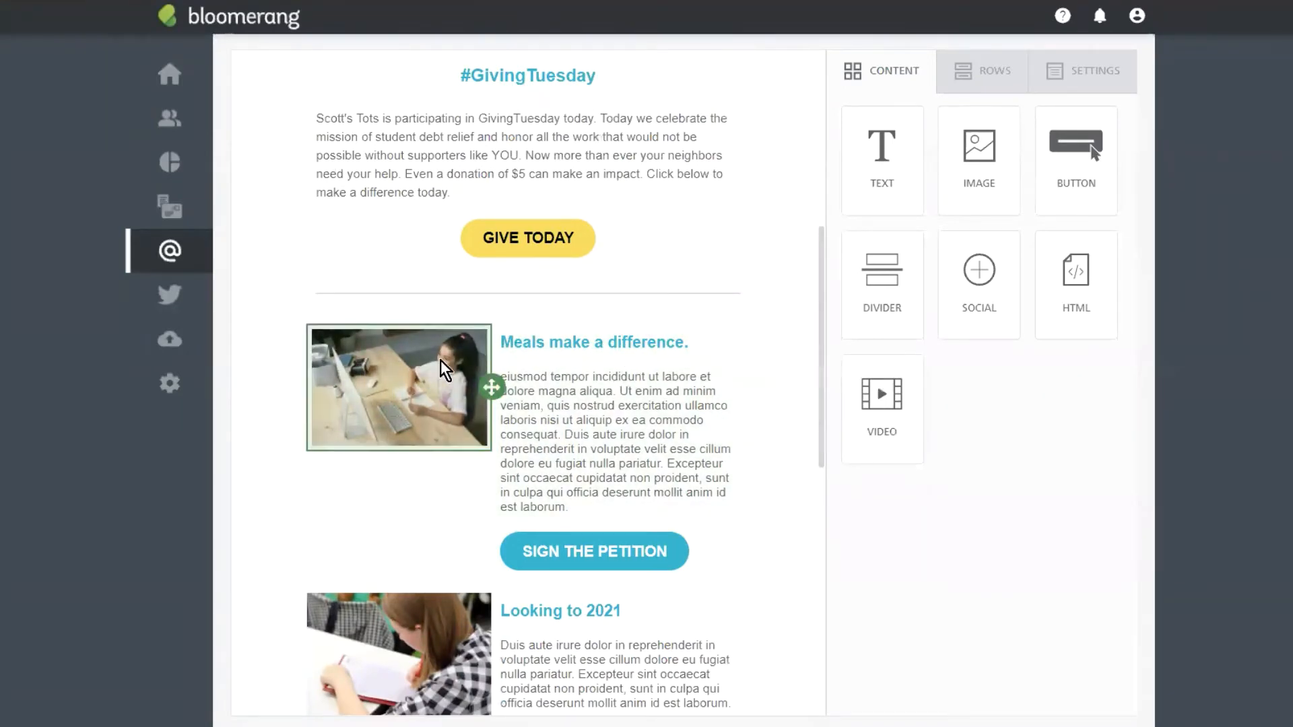
scroll(445, 370, down, 4)
scroll(472, 282, down, 4)
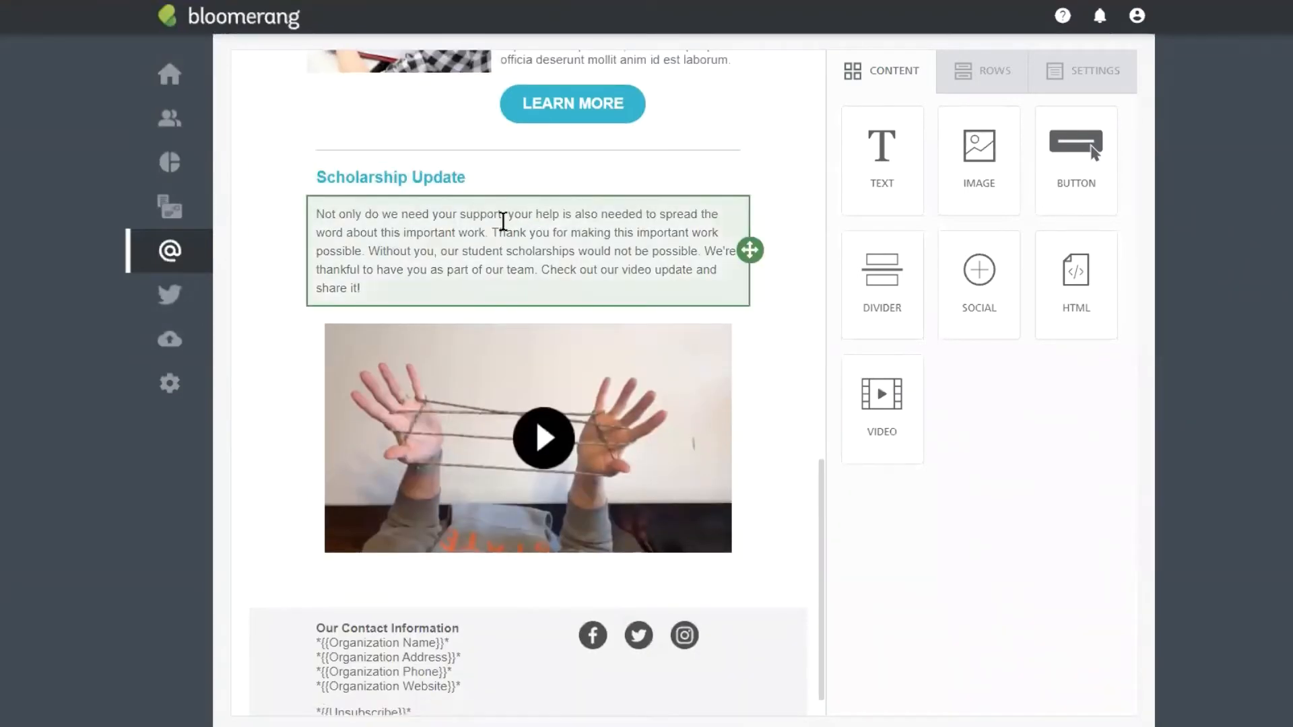
scroll(626, 350, down, 1)
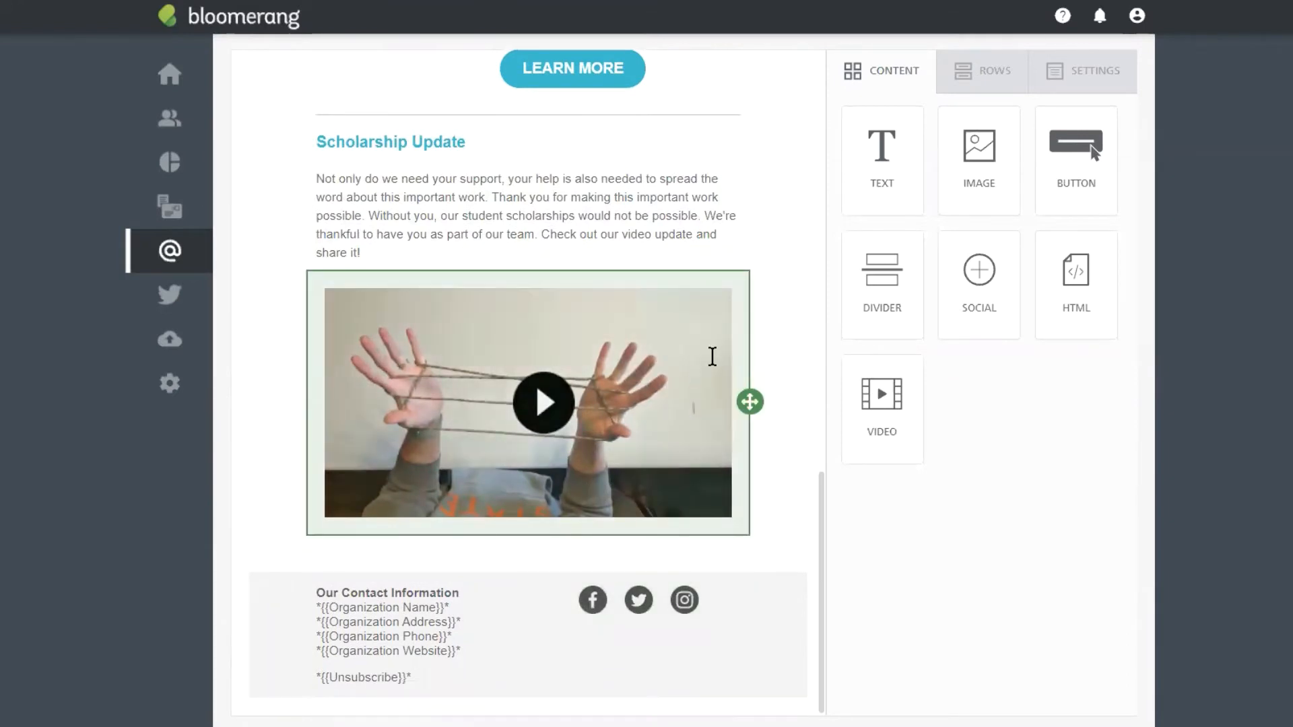
scroll(712, 356, up, 15)
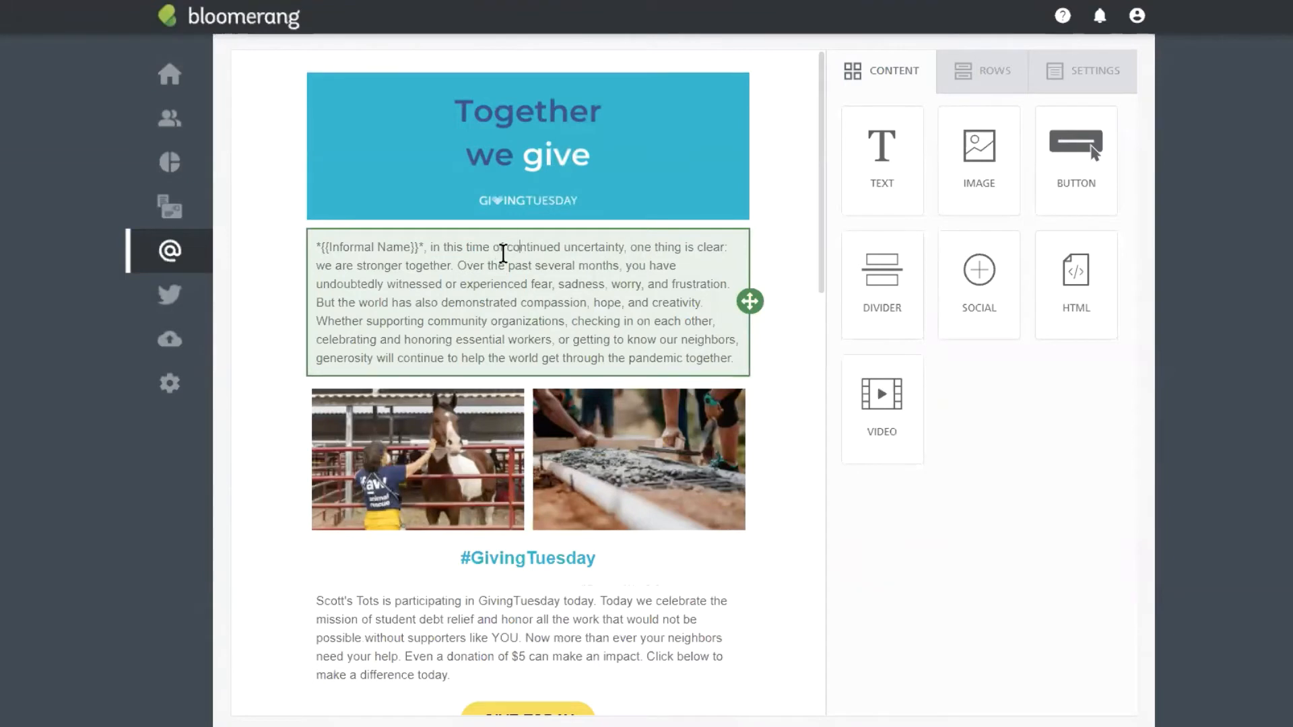
Step: Show the general design settings: 500px centered content, white background, Open Sans font
click(580, 242)
click(650, 99)
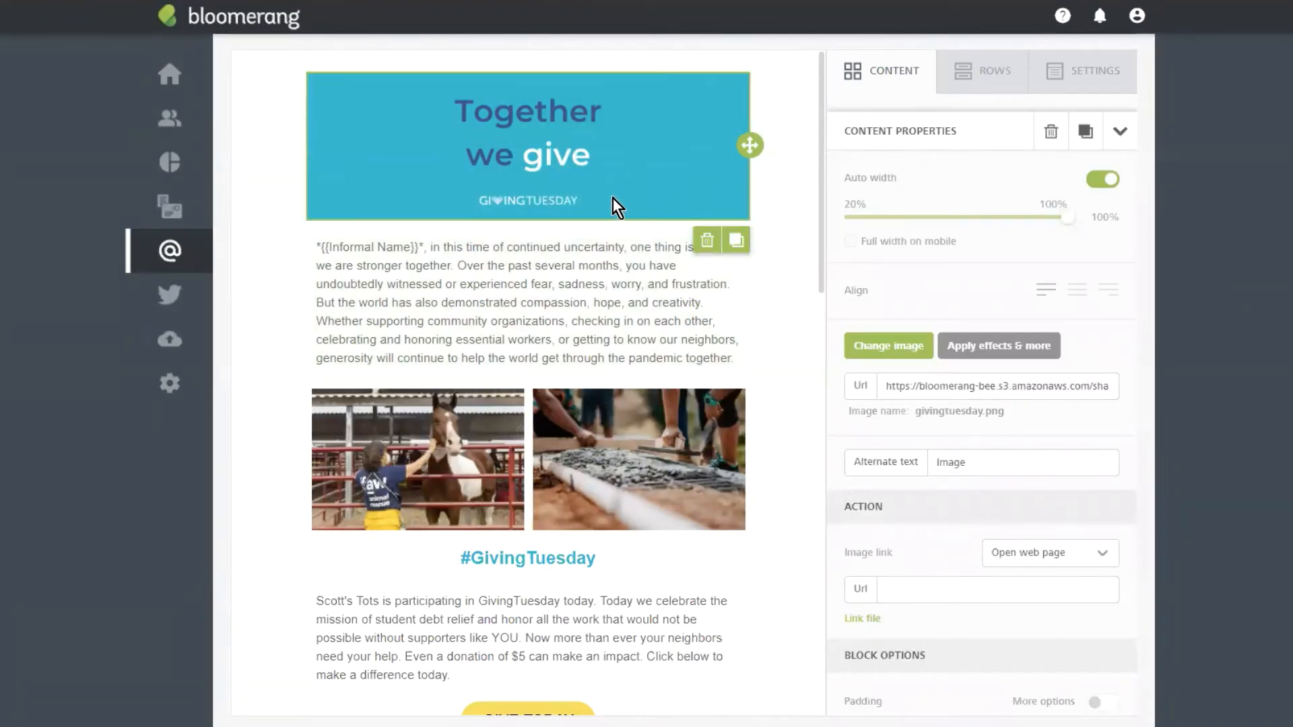
scroll(619, 188, up, 2)
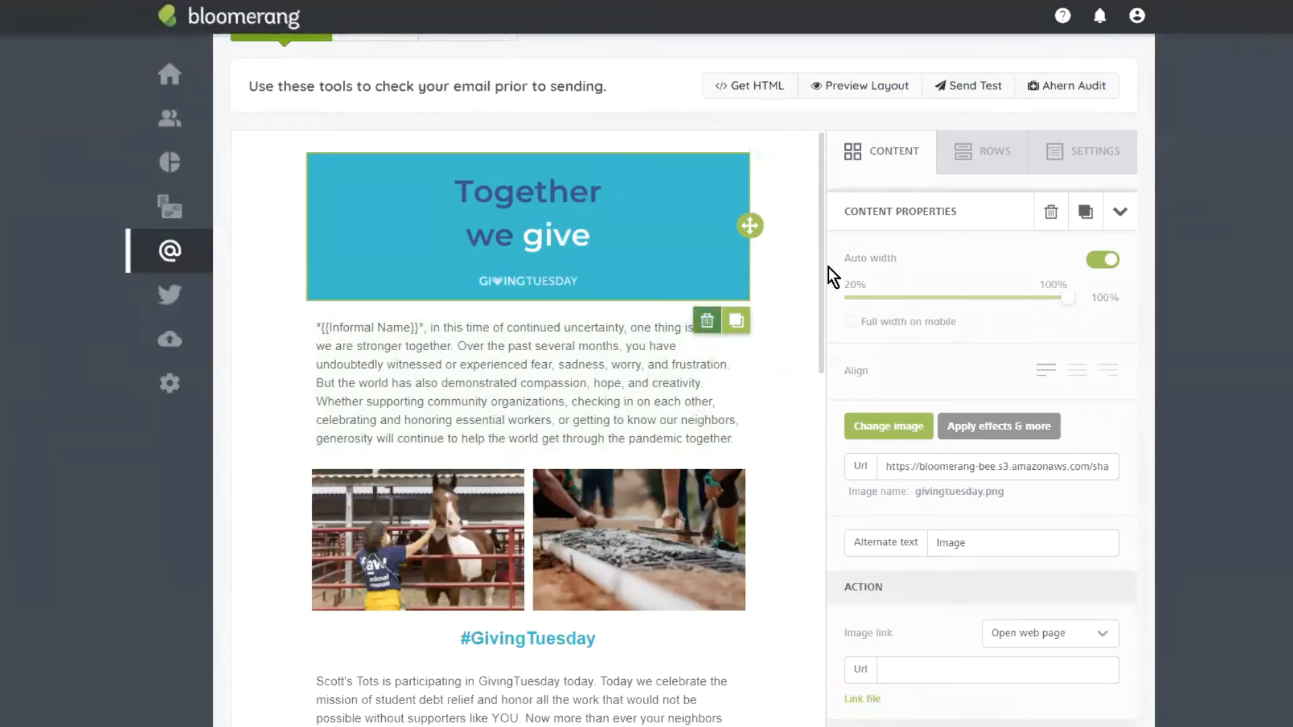
click(969, 167)
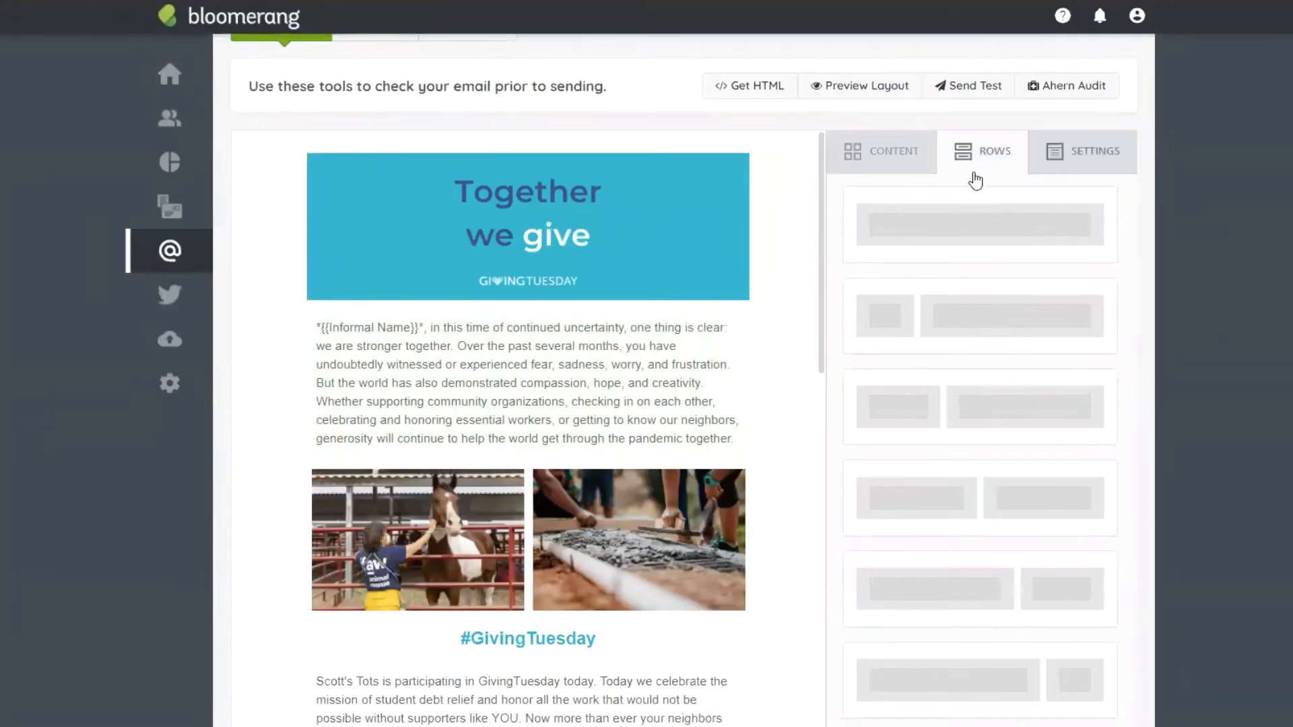
click(864, 167)
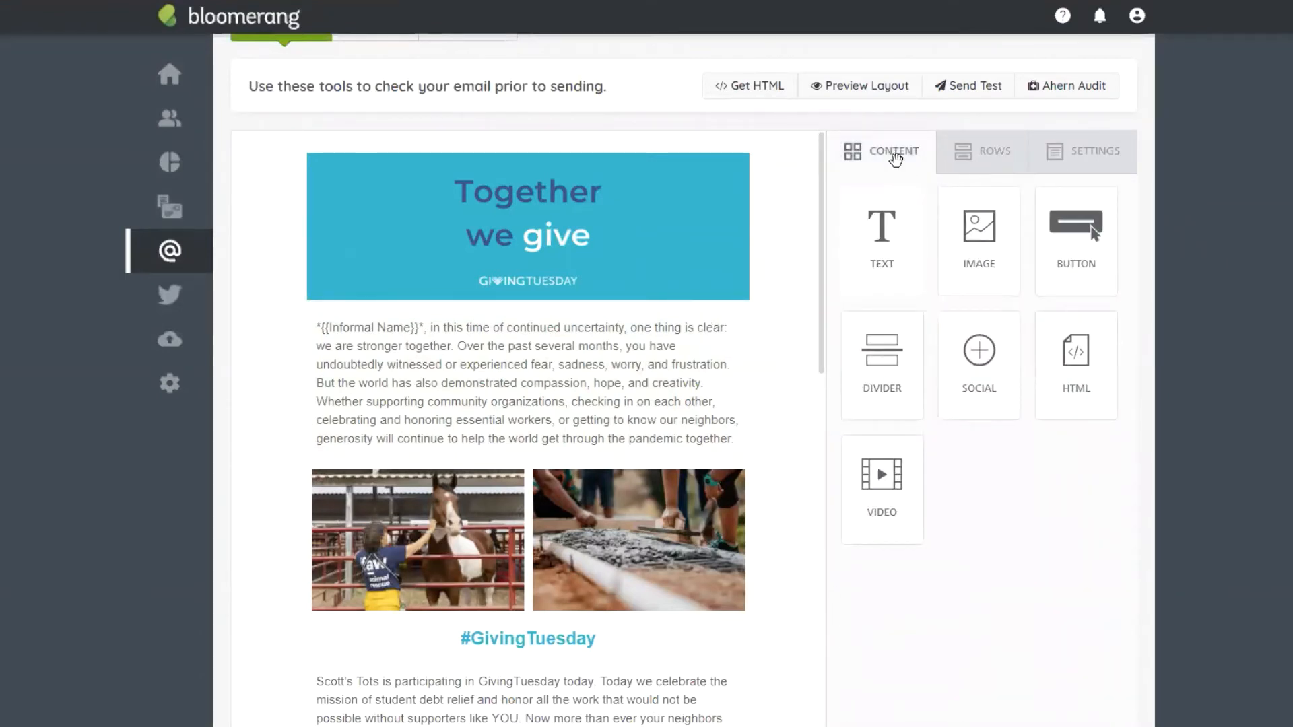
click(1002, 167)
click(1084, 157)
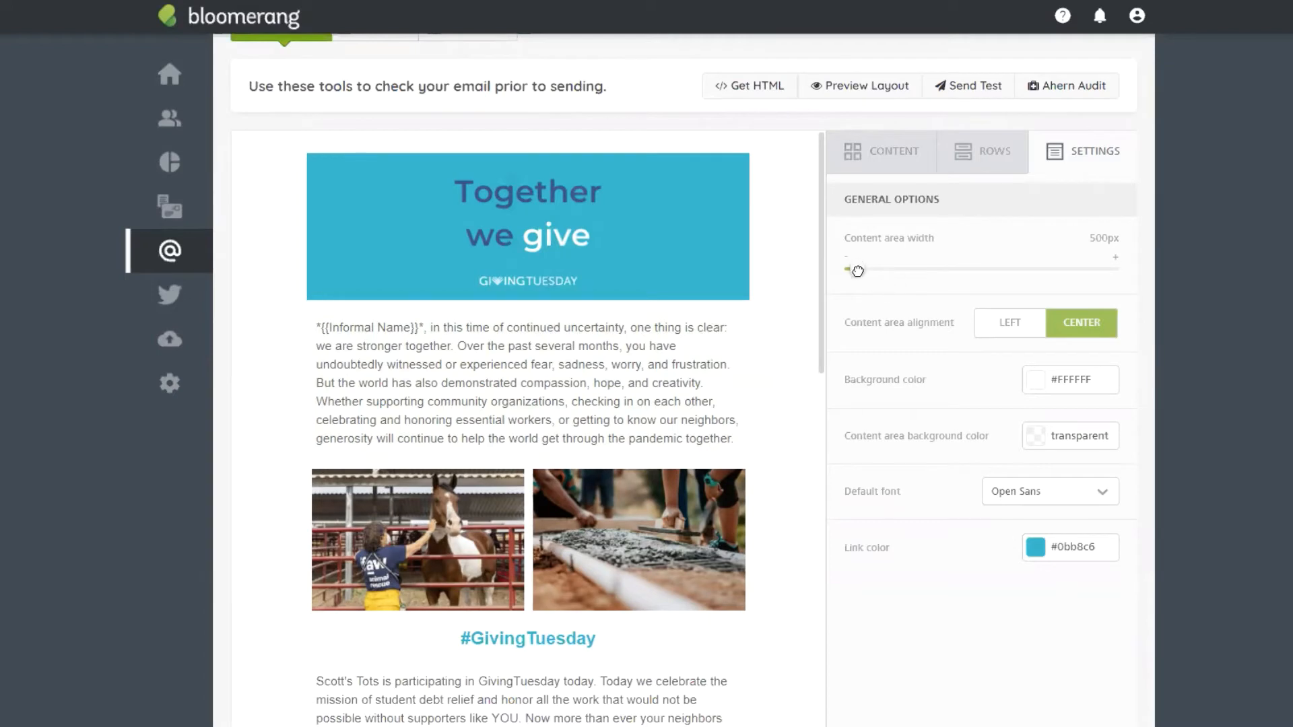
Step: Widen the content area toward 579px, then bring up the row layout options
mouse_move(859, 271)
mouse_down()
mouse_move(947, 273)
mouse_move(859, 275)
mouse_up()
click(981, 155)
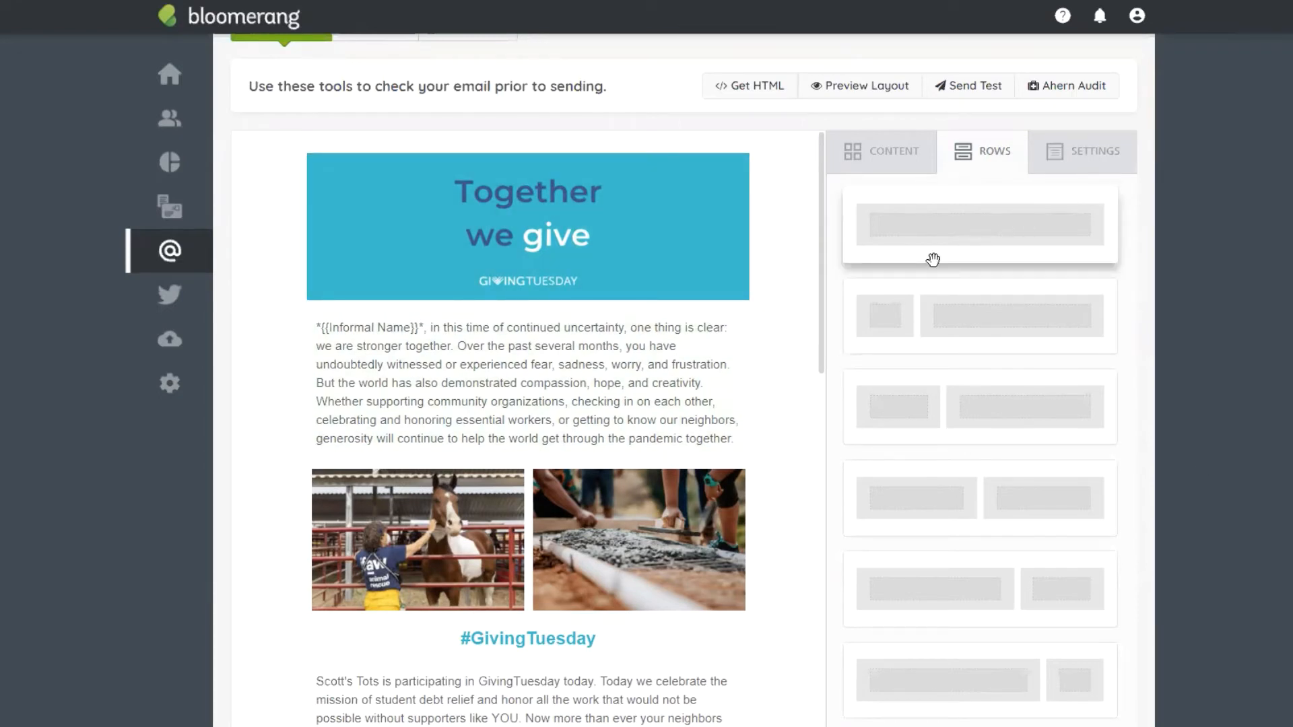
Step: Add a single-column row above the 'Together we give' banner and drop a Text block into it
drag(976, 220, 497, 156)
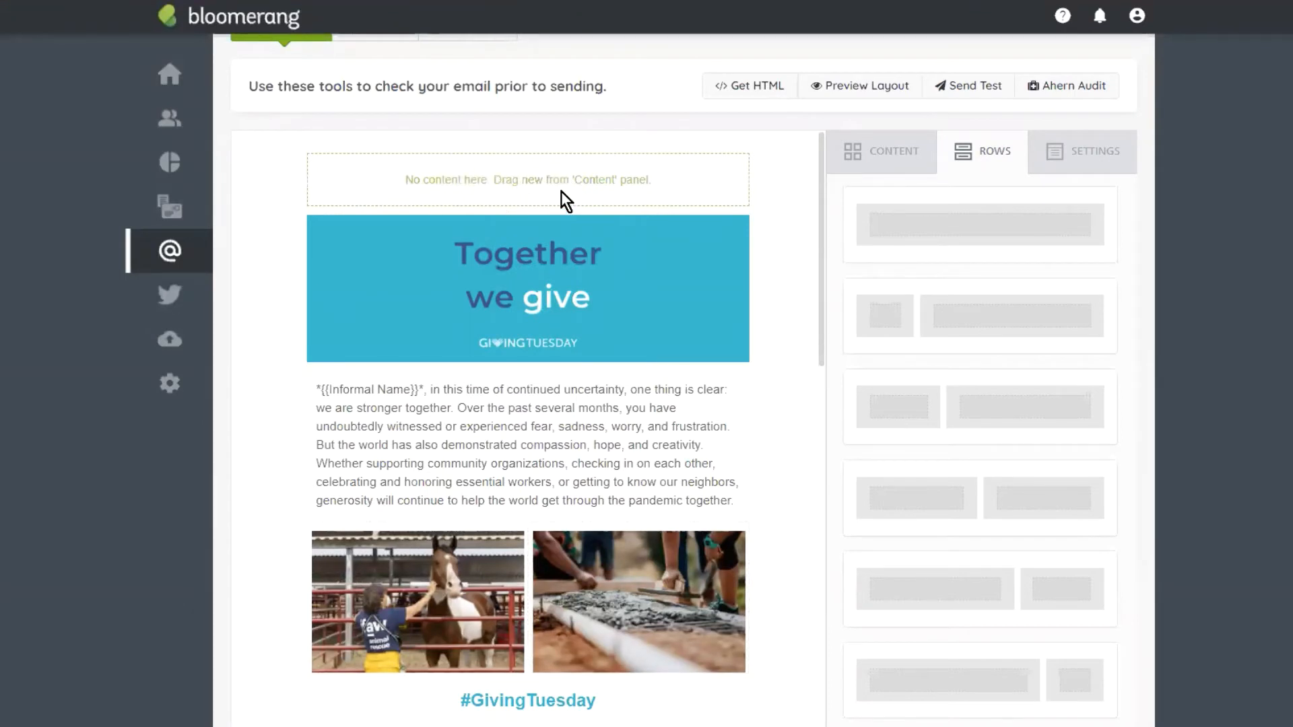
click(882, 147)
drag(898, 254, 560, 165)
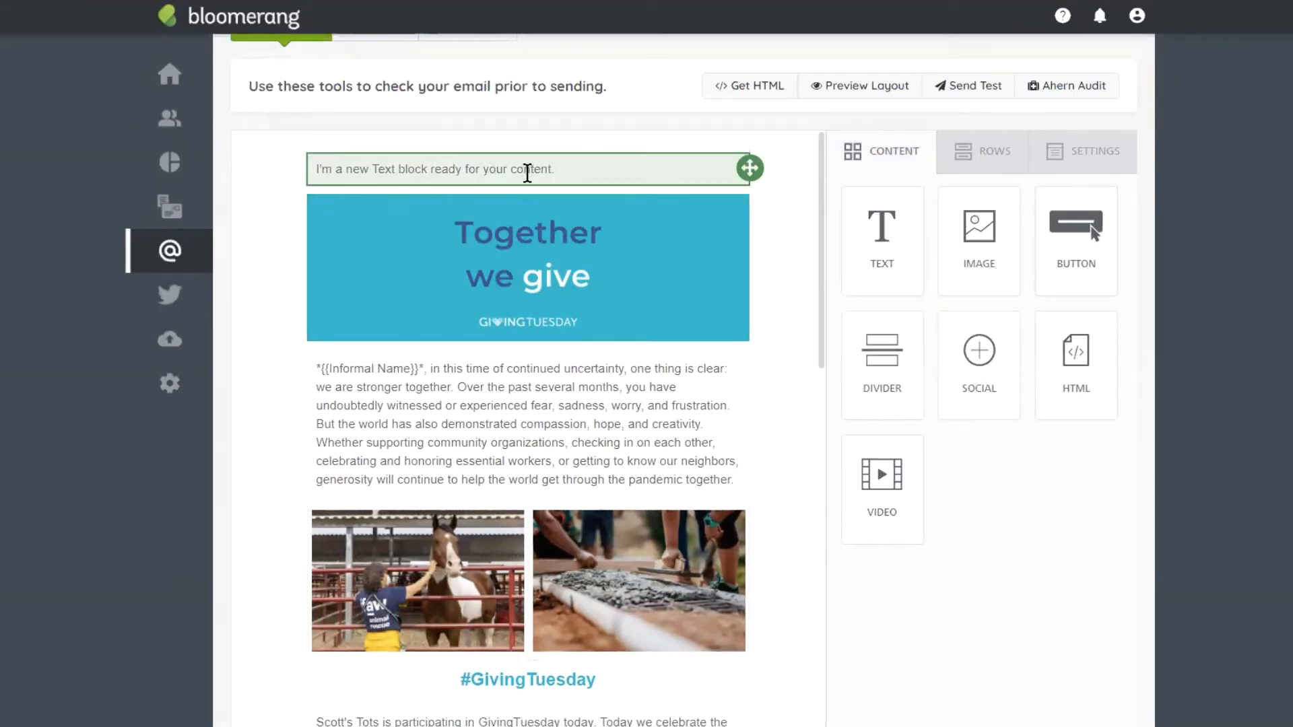
Step: Undo the trial text block, leaving the new top row empty
scroll(737, 188, down, 5)
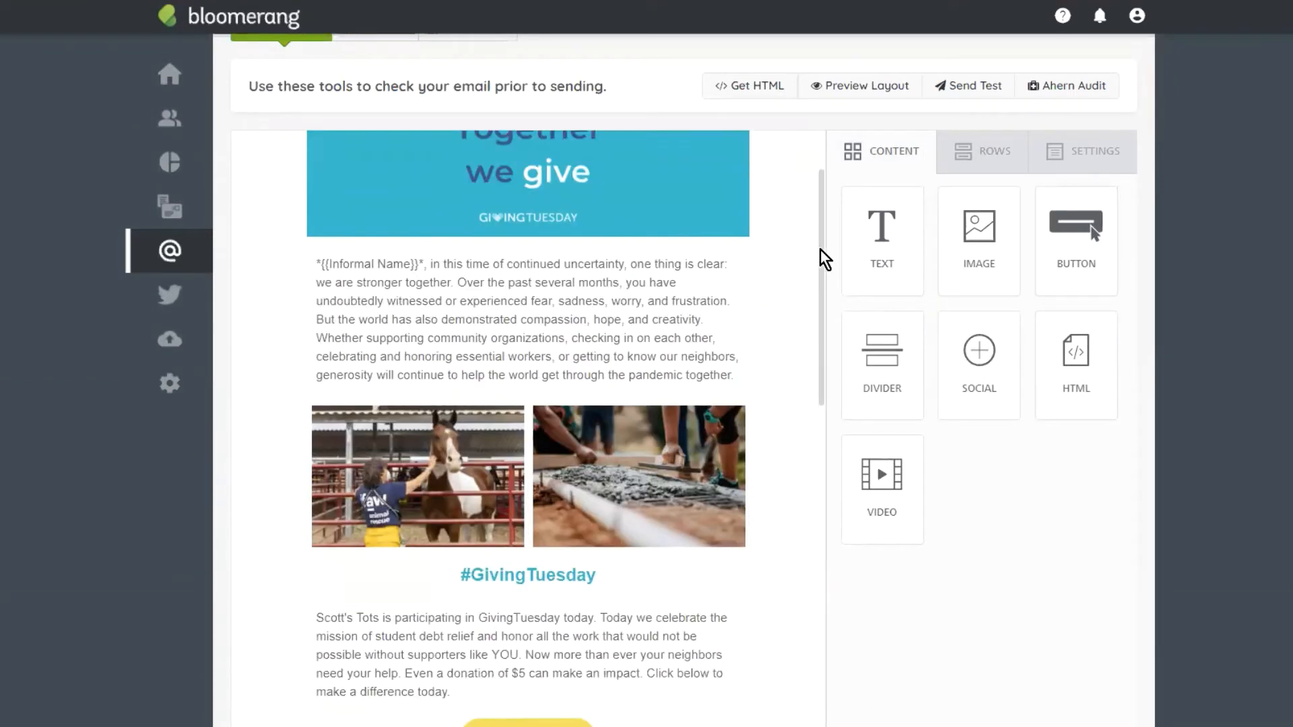
scroll(793, 229, up, 10)
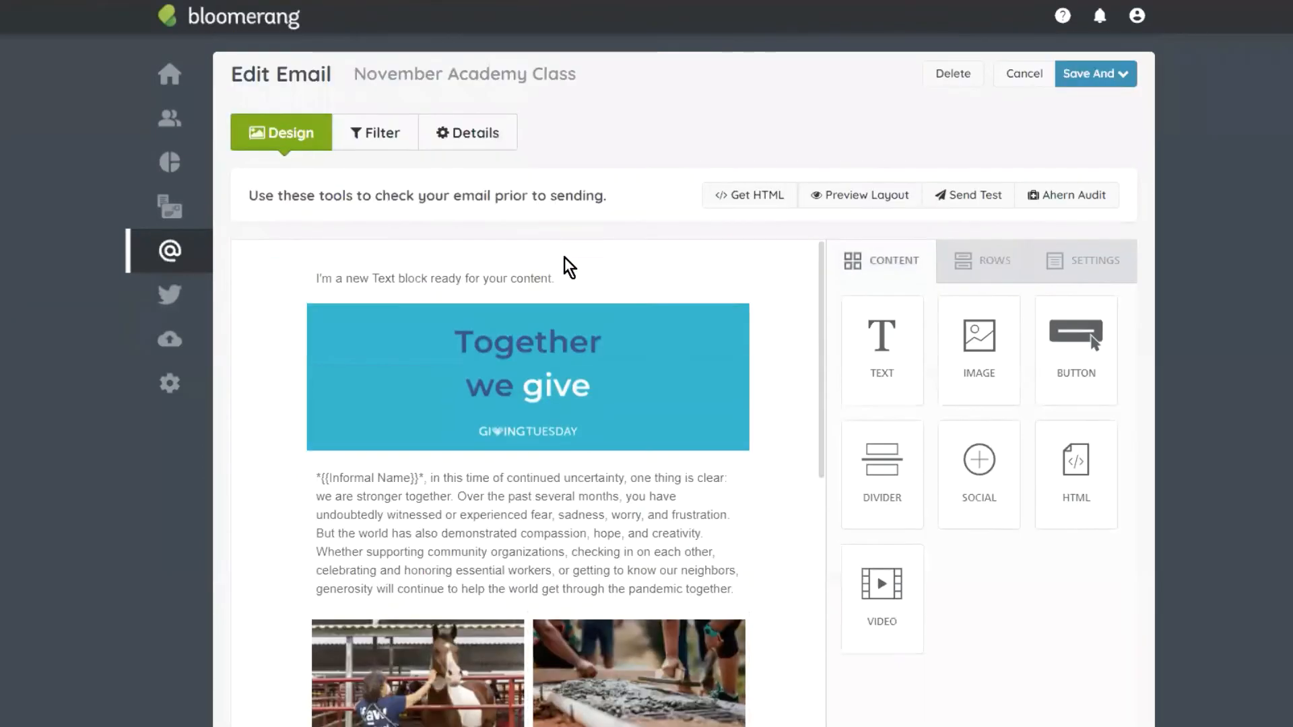
click(709, 281)
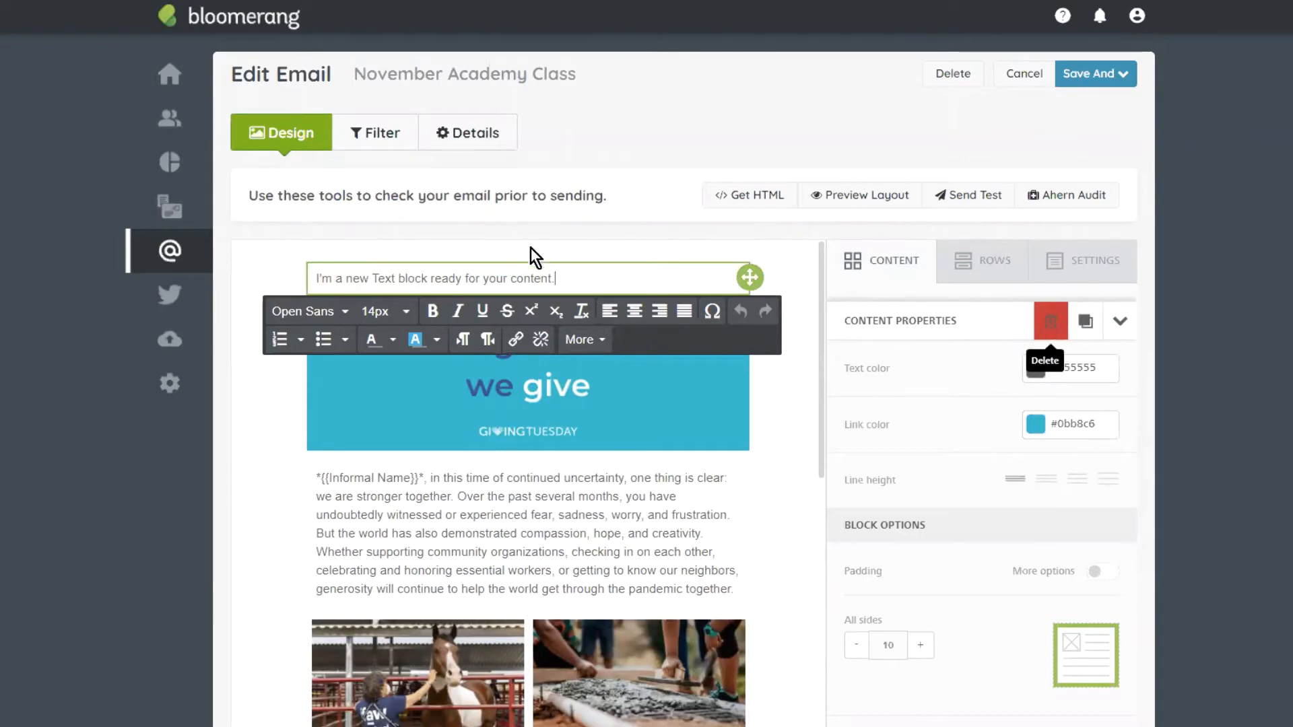
scroll(375, 485, down, 6)
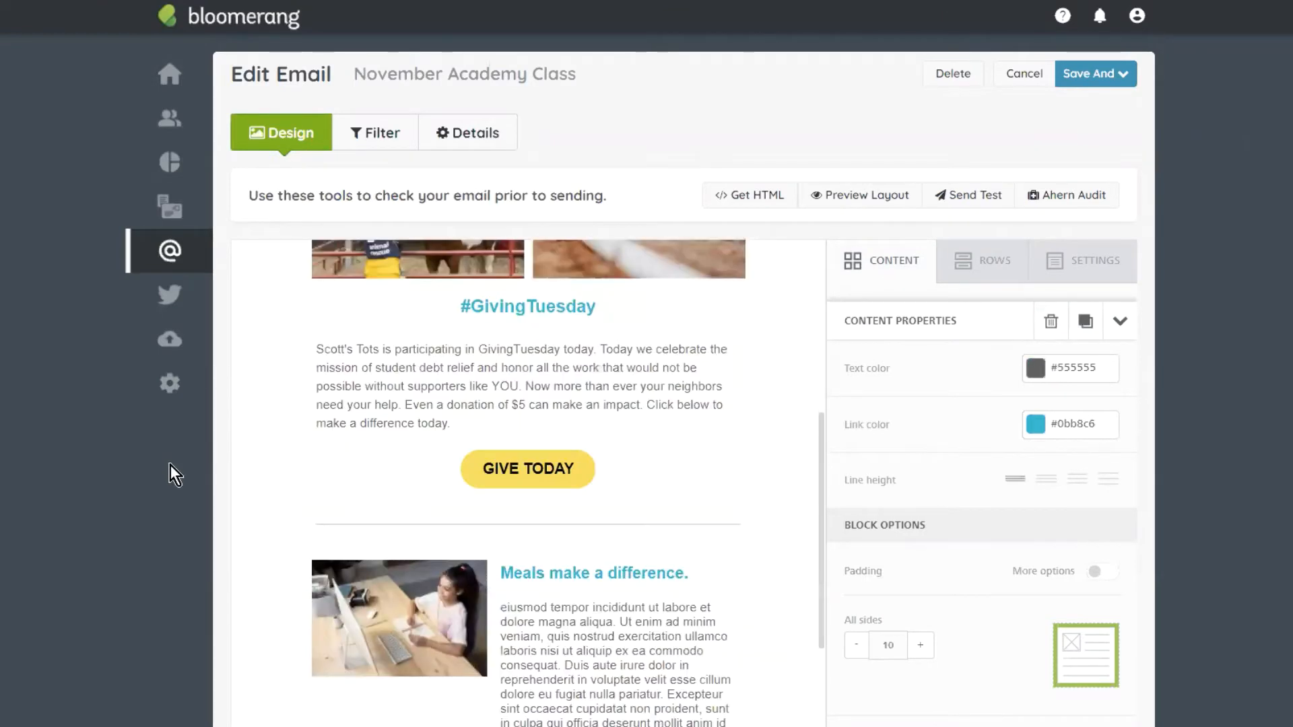
scroll(275, 636, down, 3)
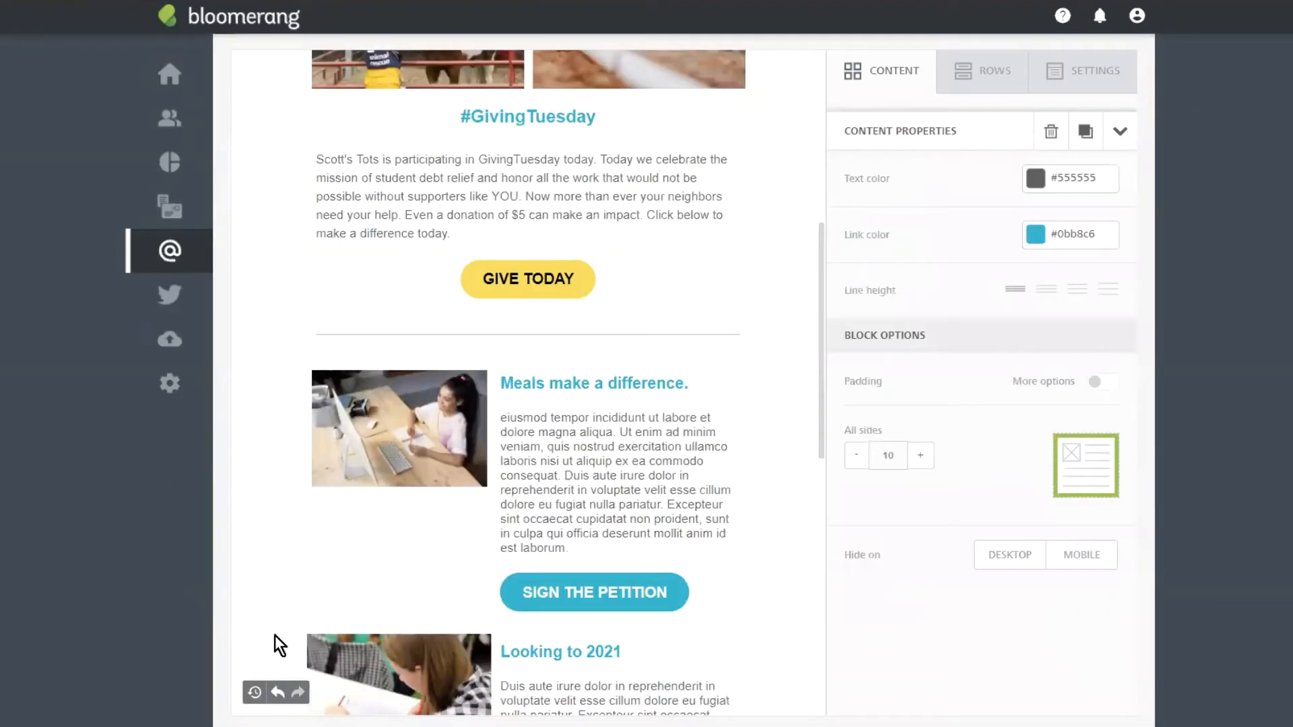
click(279, 693)
scroll(775, 301, up, 2)
scroll(775, 301, up, 6)
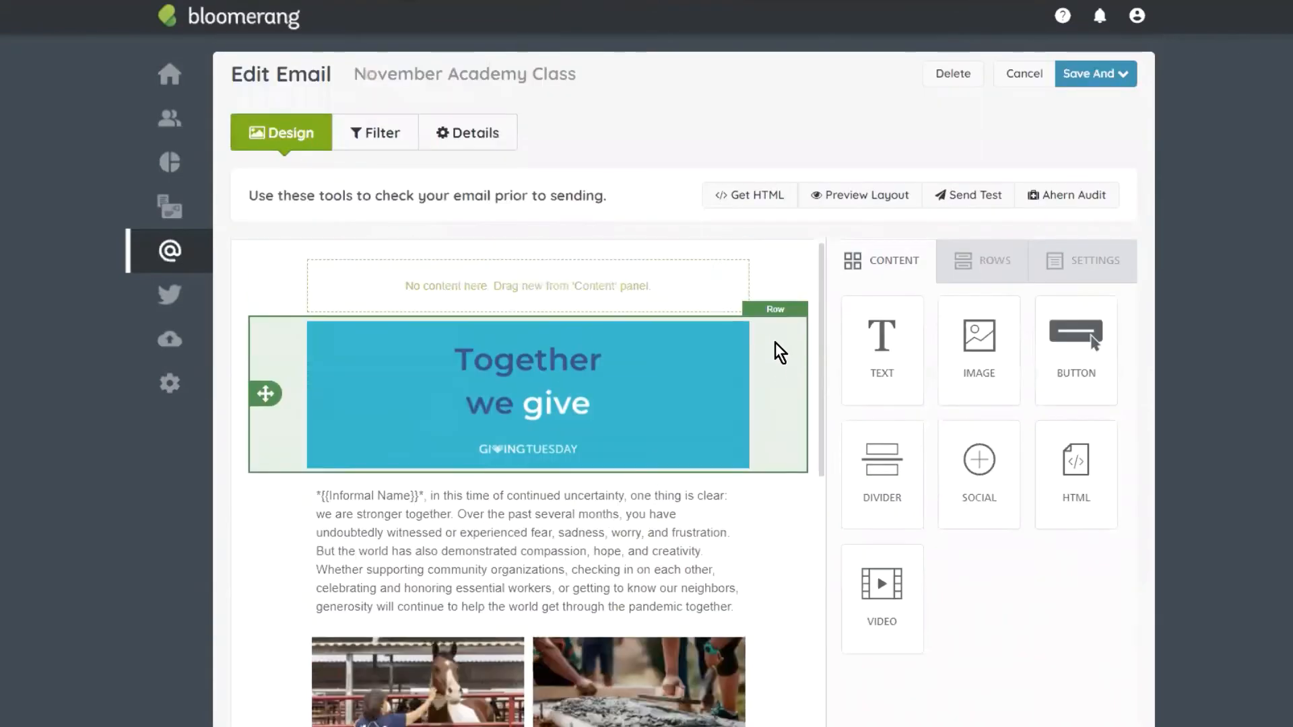
click(795, 297)
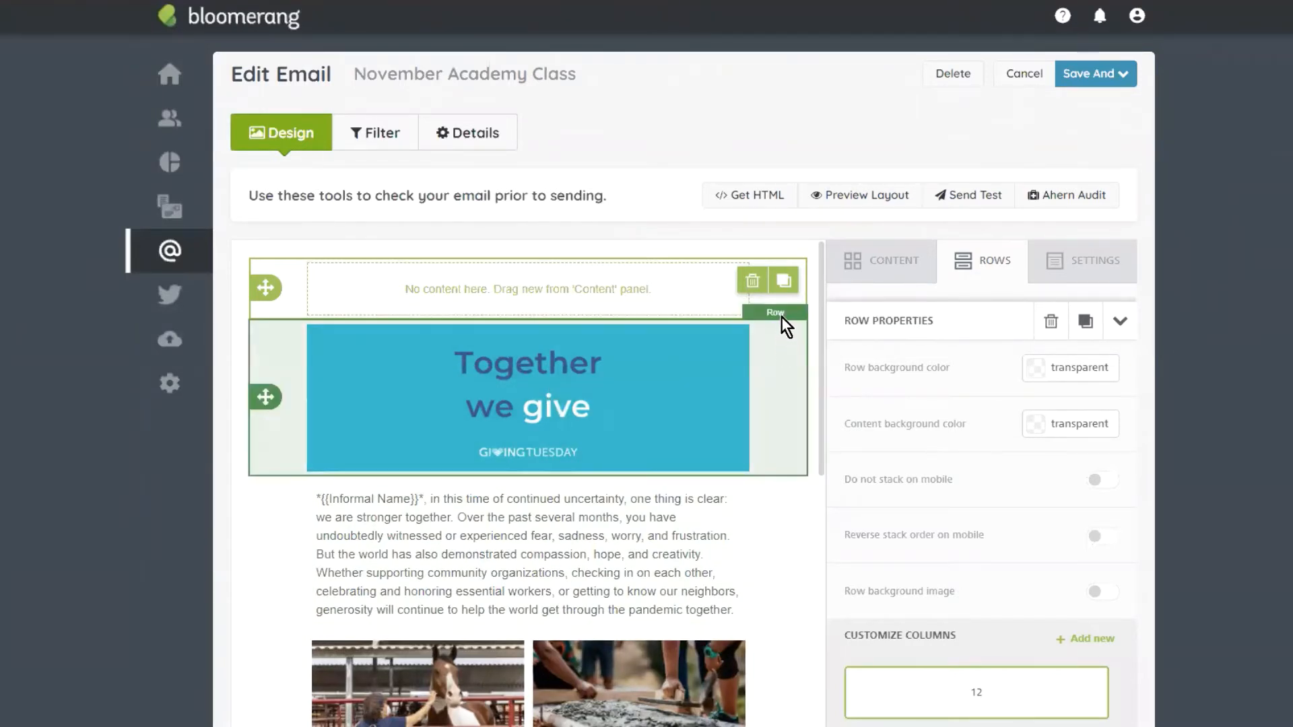
click(752, 280)
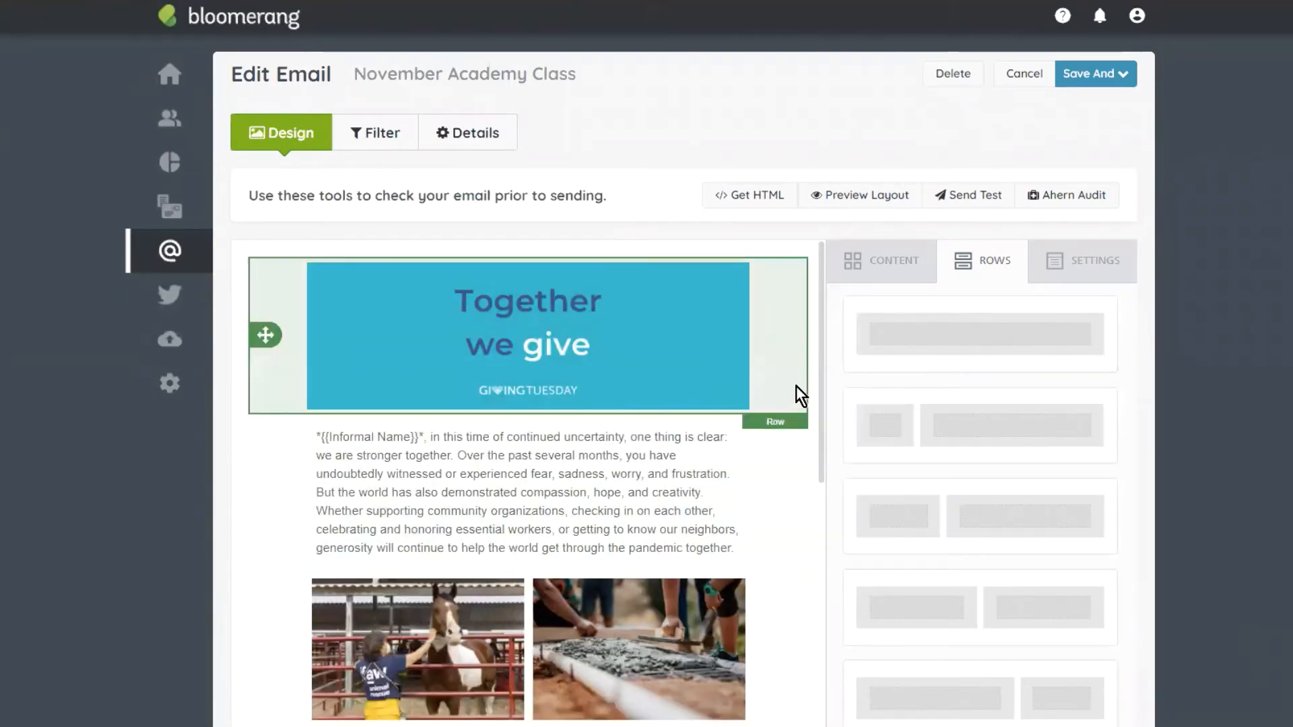
scroll(795, 438, down, 1)
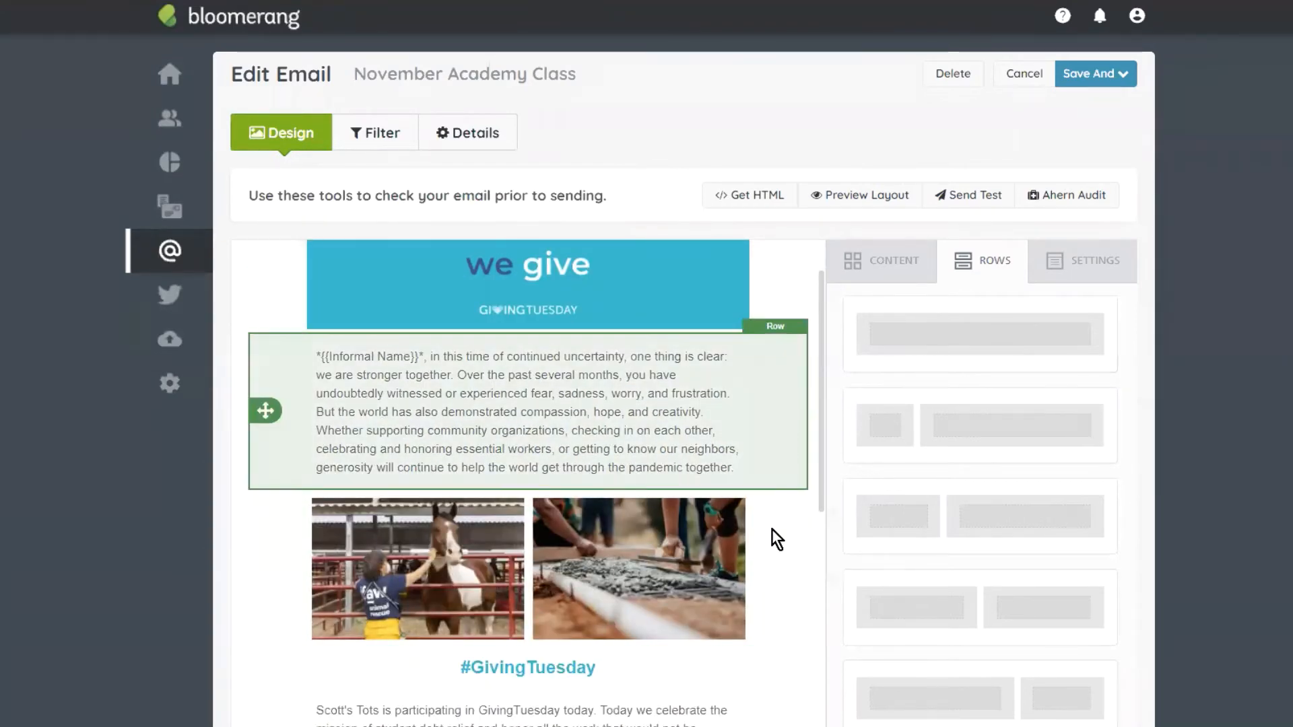
scroll(779, 283, up, 1)
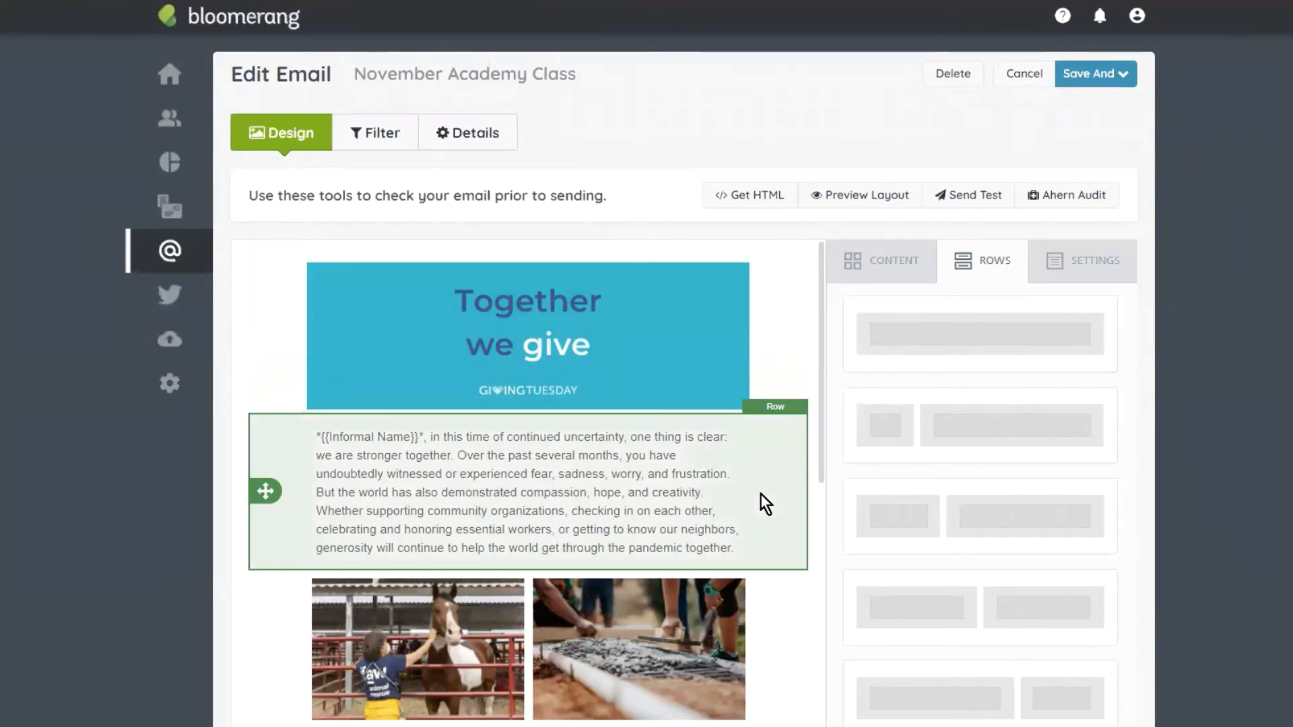
scroll(786, 491, down, 1)
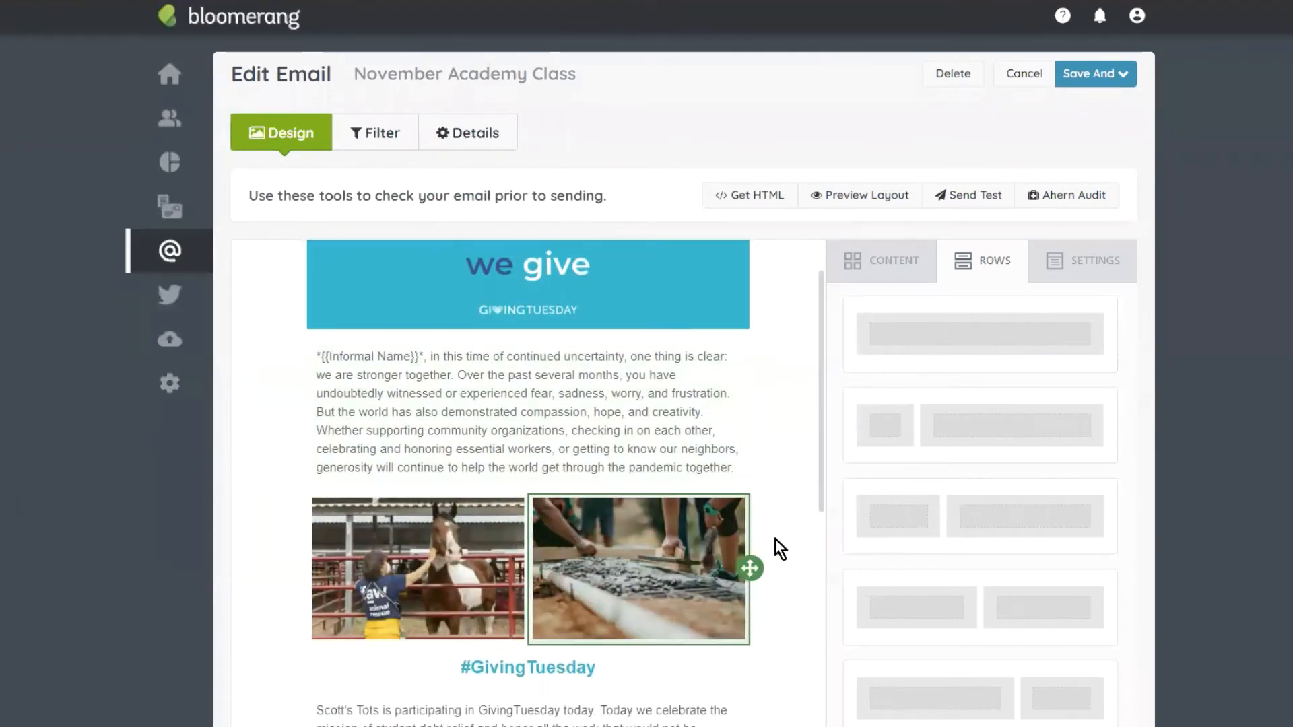
scroll(775, 539, down, 4)
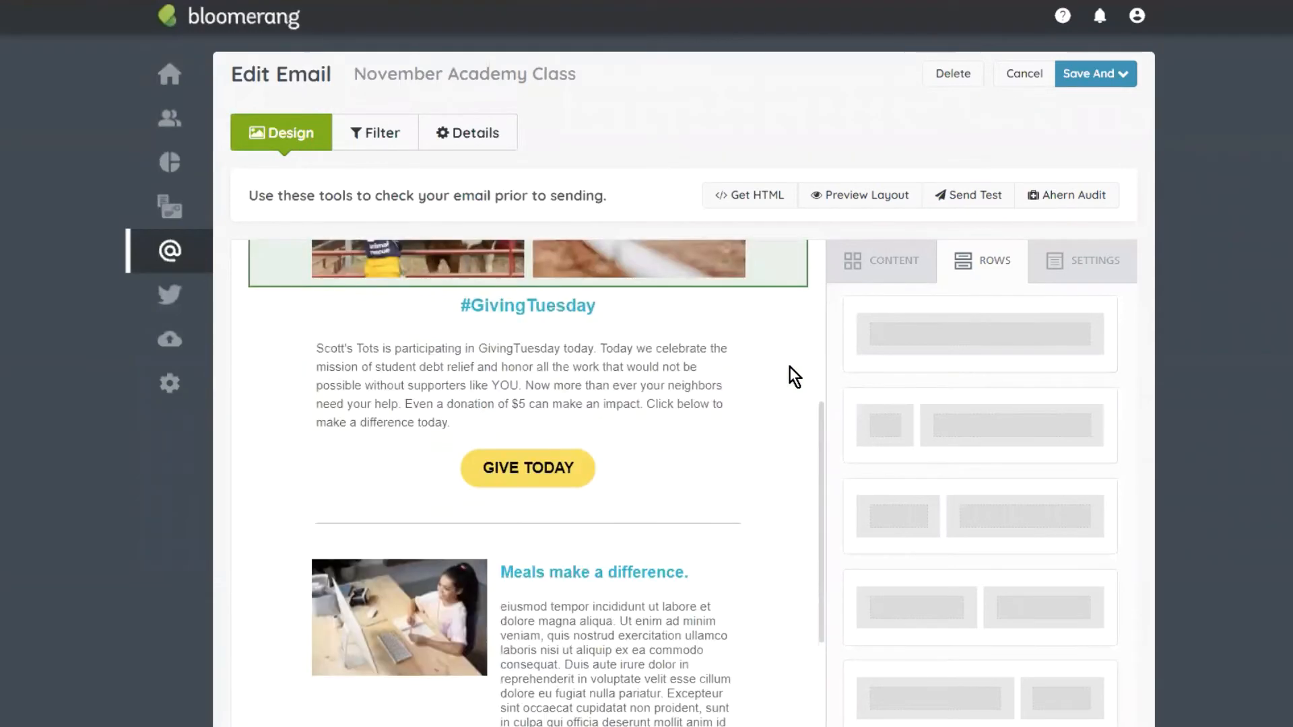
scroll(774, 337, down, 2)
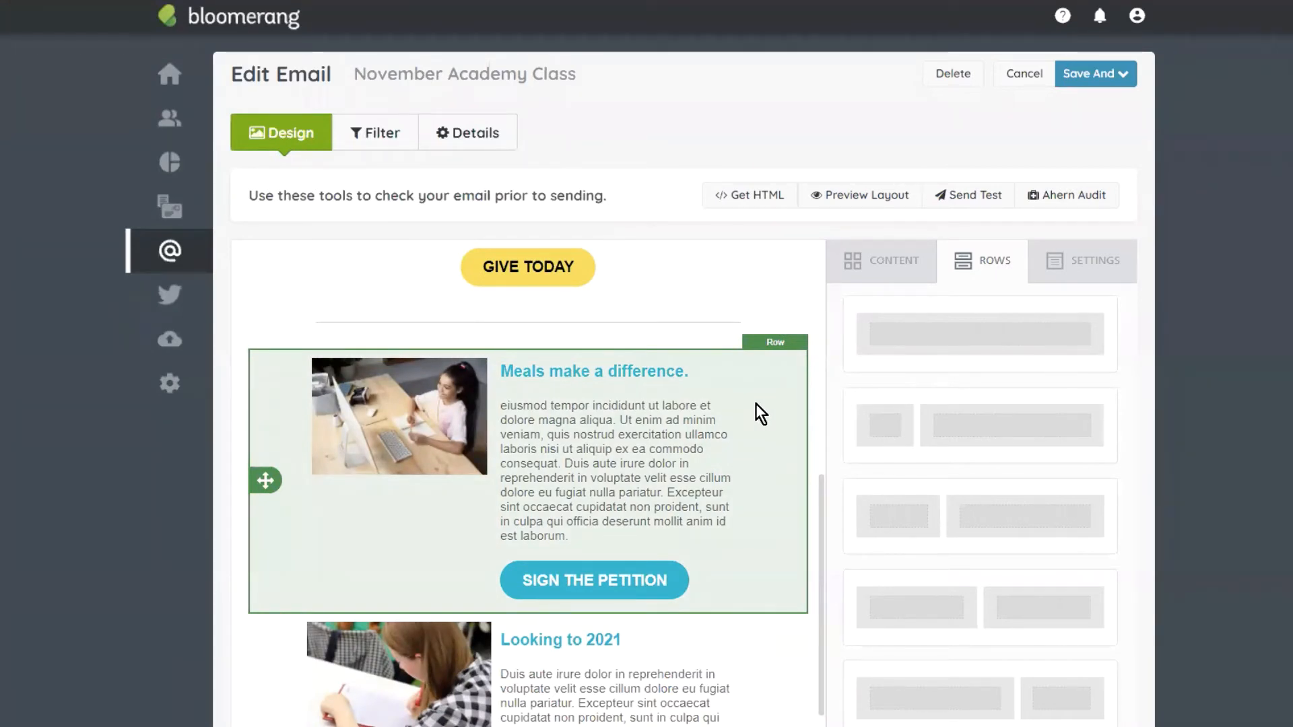
scroll(759, 340, up, 2)
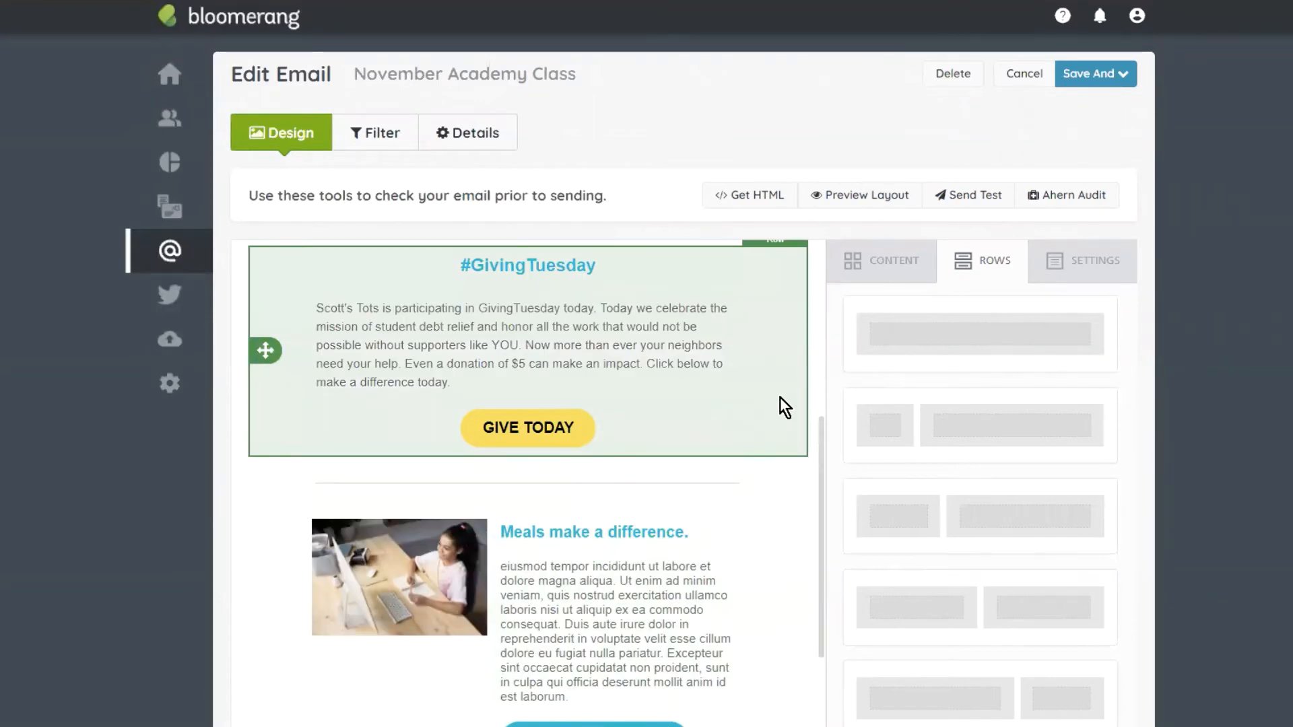
scroll(788, 424, up, 5)
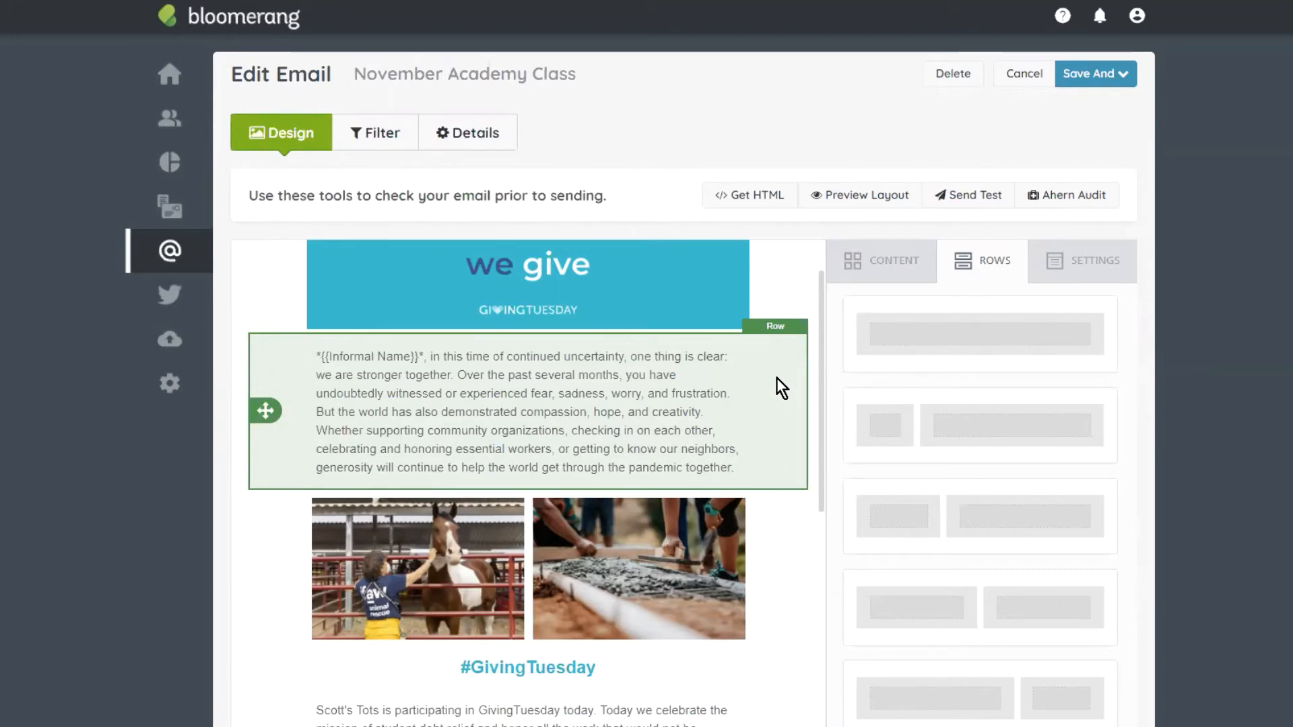
scroll(748, 310, up, 1)
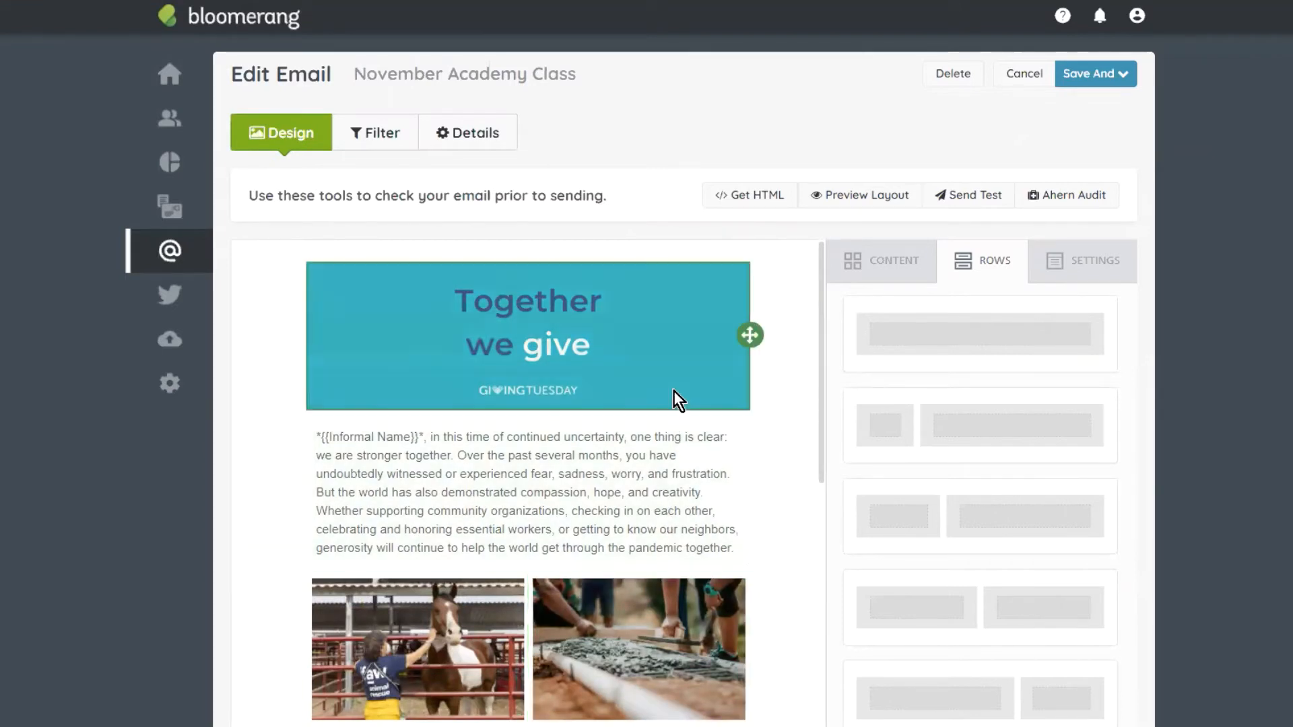
Step: Add a two-column row of image blocks below the greeting and browse for the left photo
scroll(745, 457, down, 1)
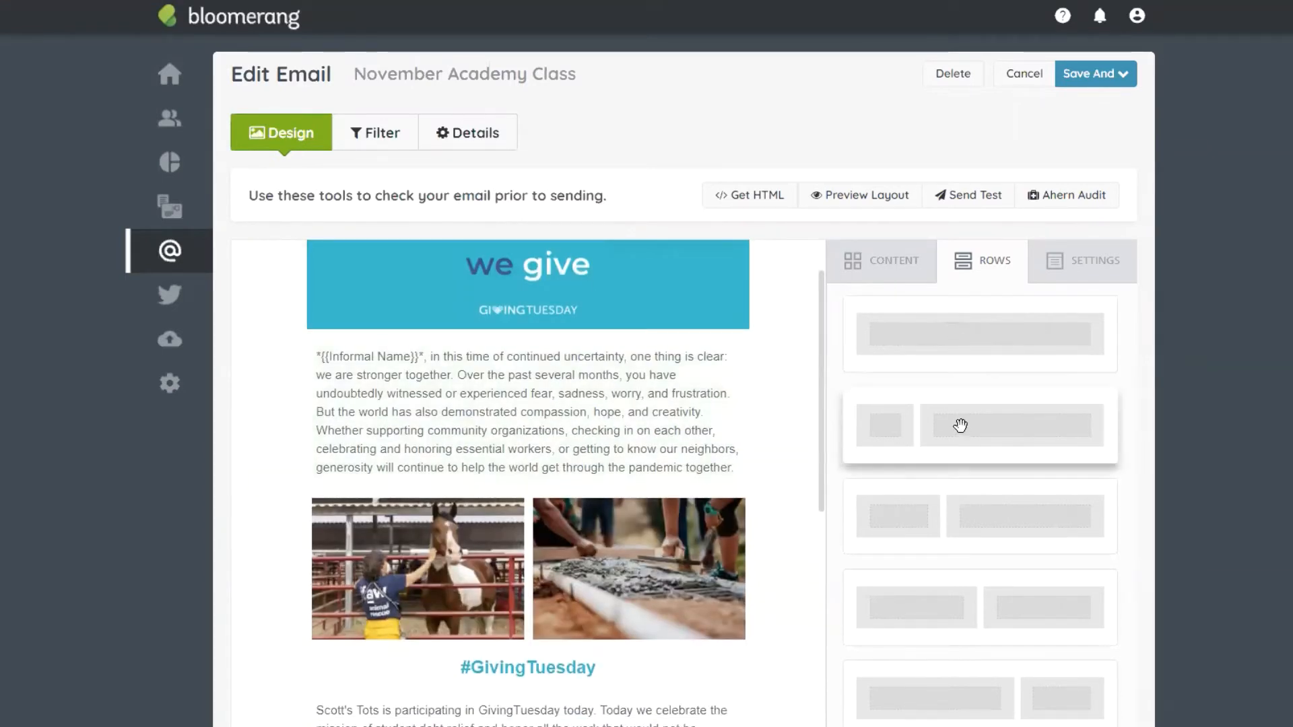
scroll(962, 424, down, 1)
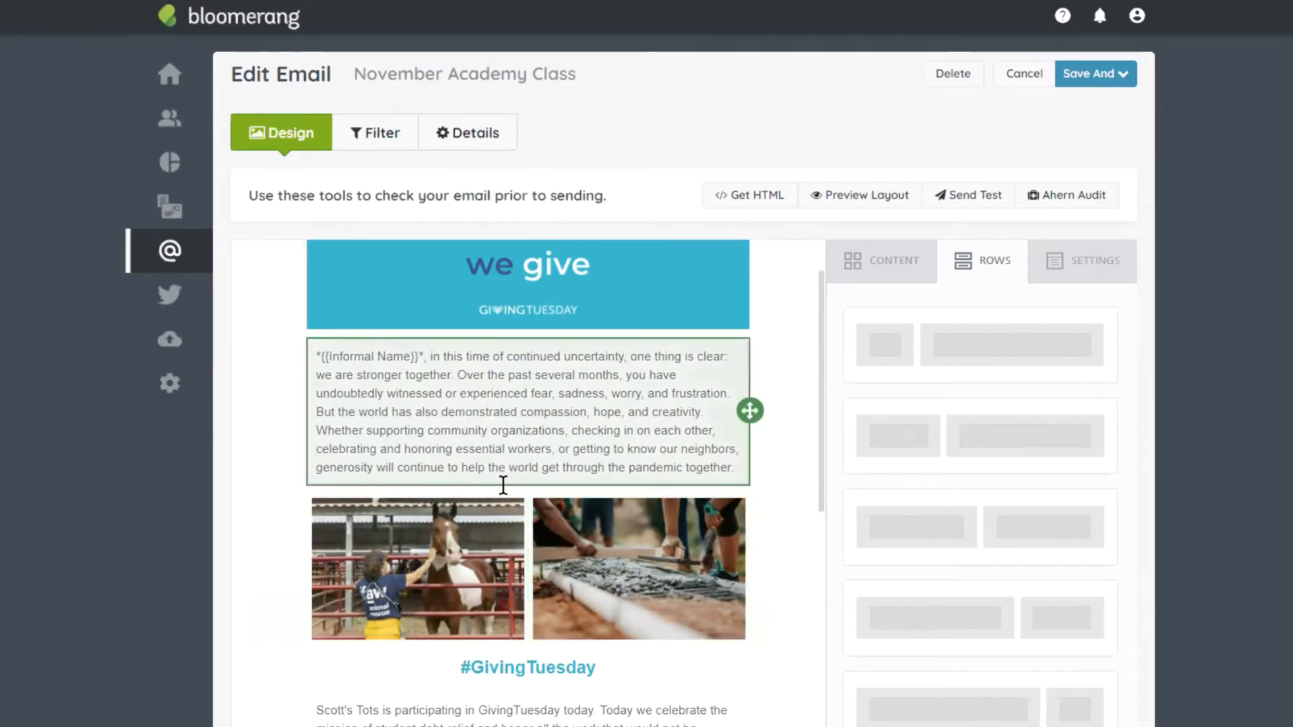
drag(1100, 537, 551, 494)
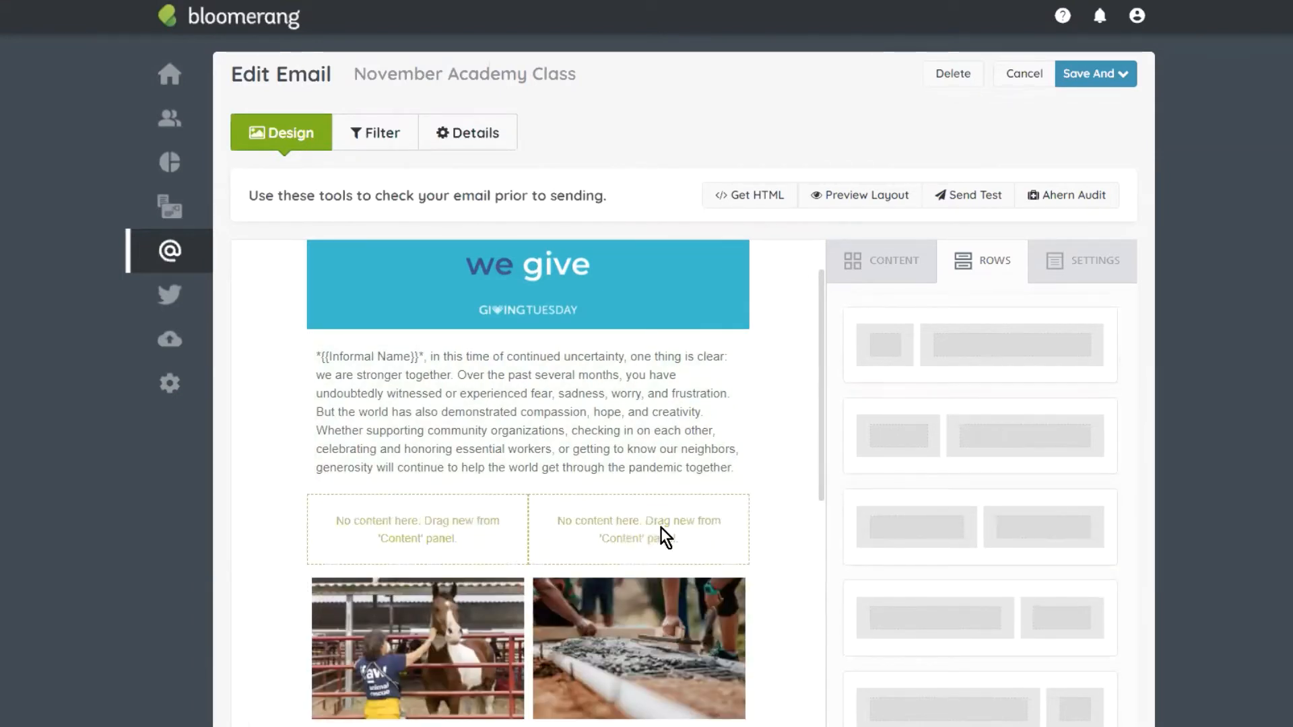
click(916, 260)
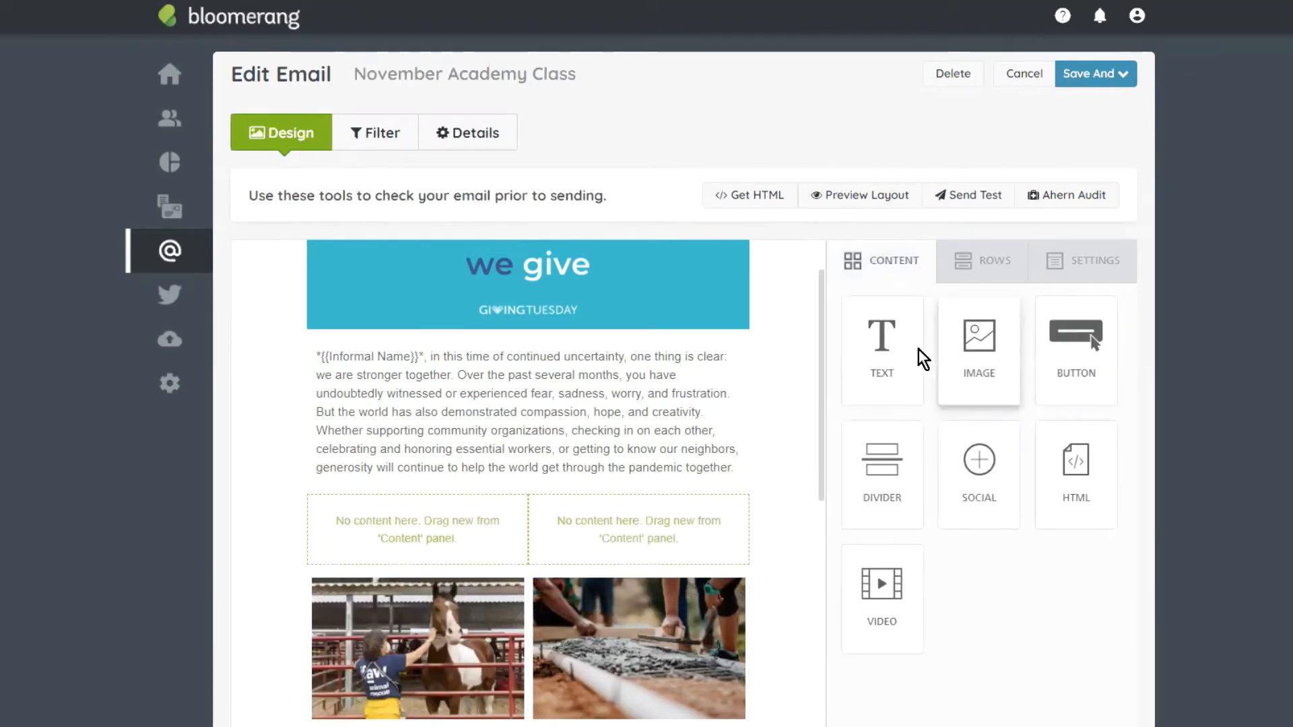
drag(980, 345, 637, 519)
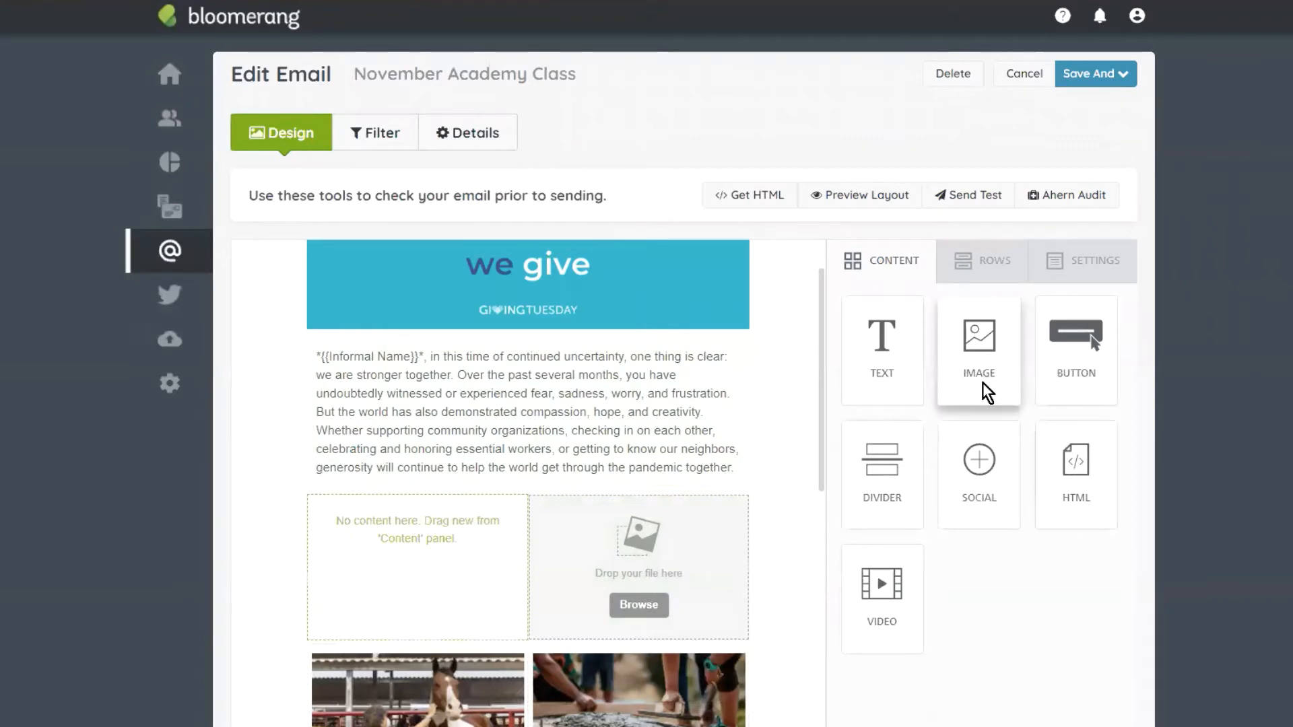
drag(980, 378, 431, 545)
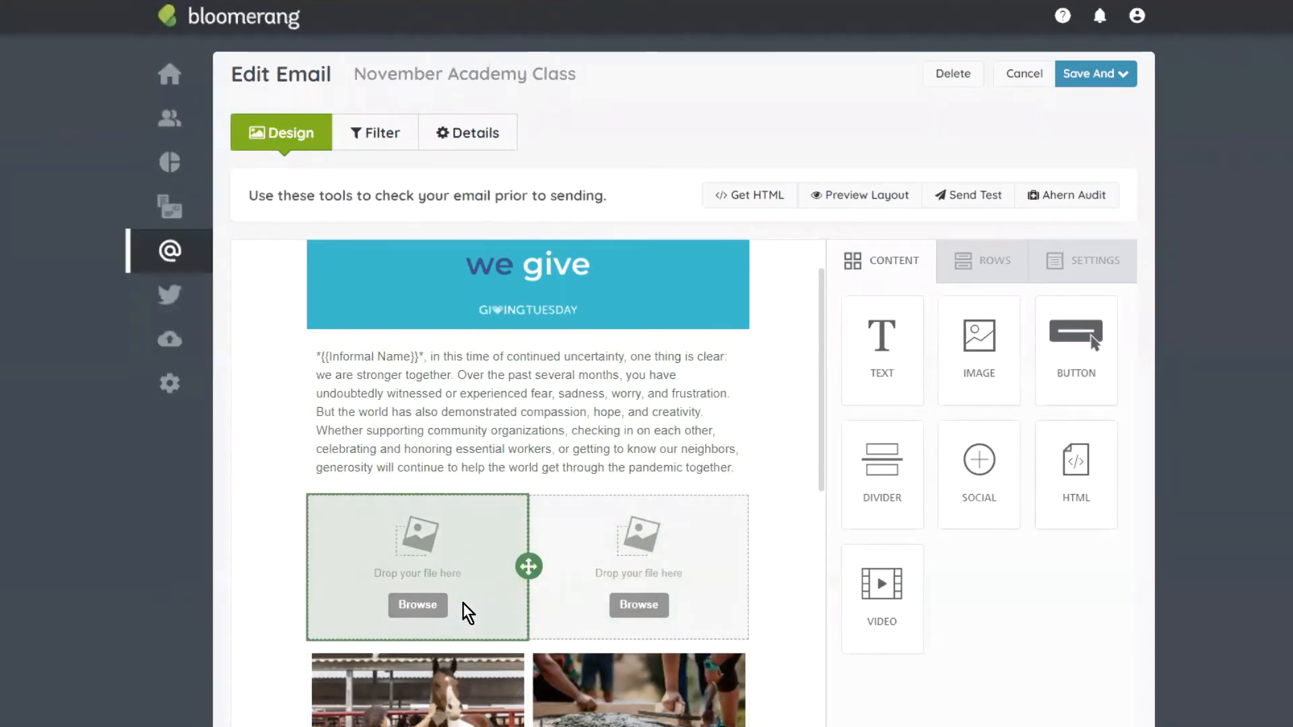
click(416, 605)
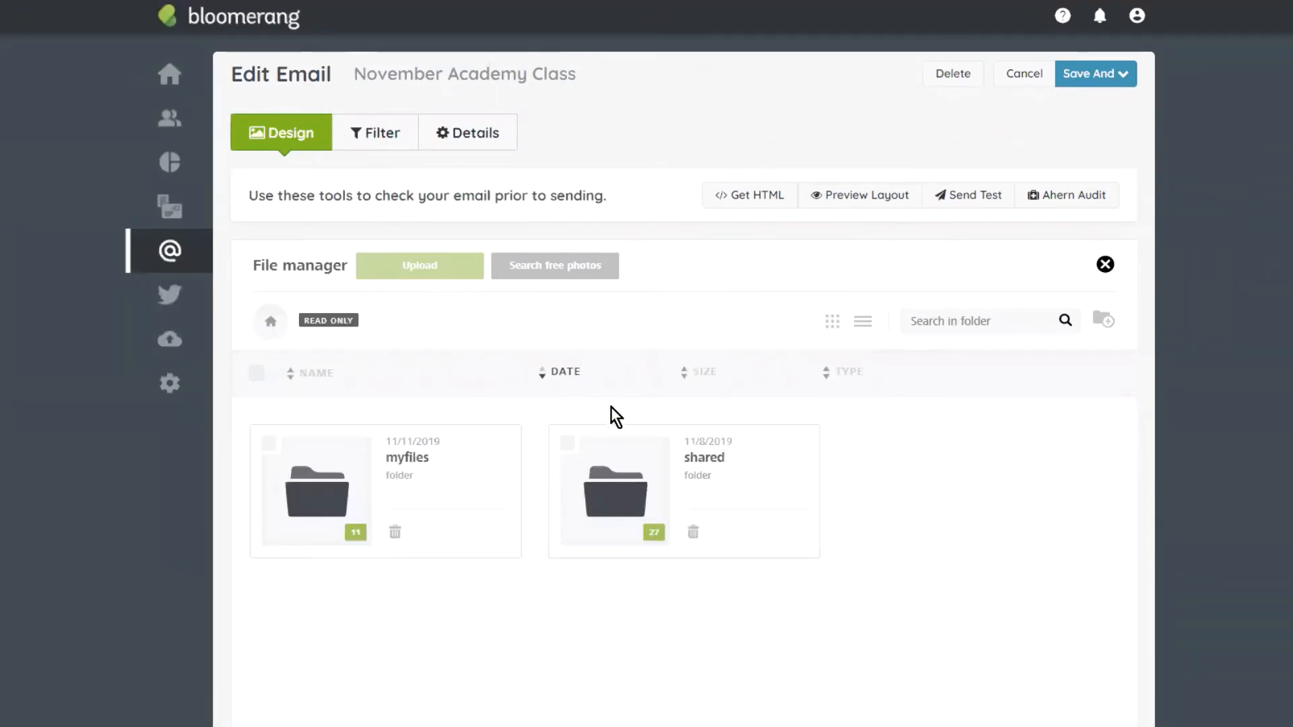
Step: Insert the helicopter photo pexels-photo-126625.jpeg from myfiles into the left image block
click(314, 489)
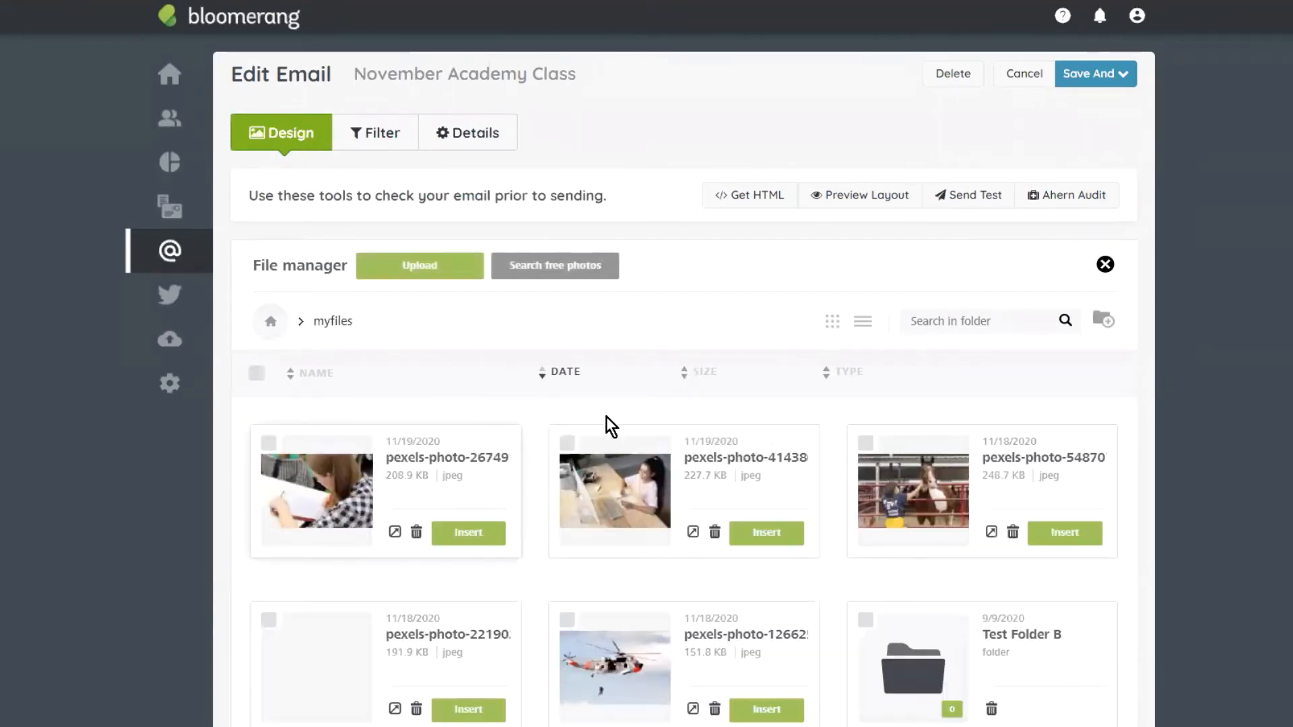
scroll(592, 407, down, 3)
scroll(701, 537, up, 3)
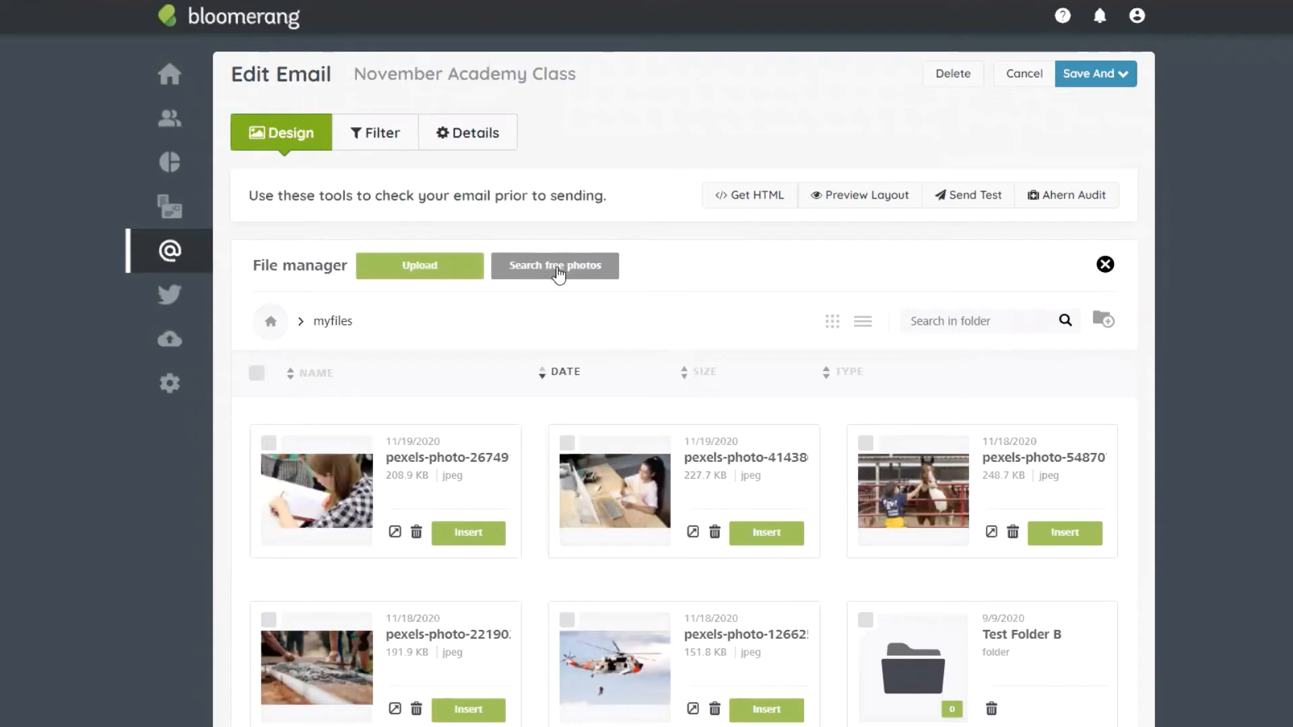
click(558, 272)
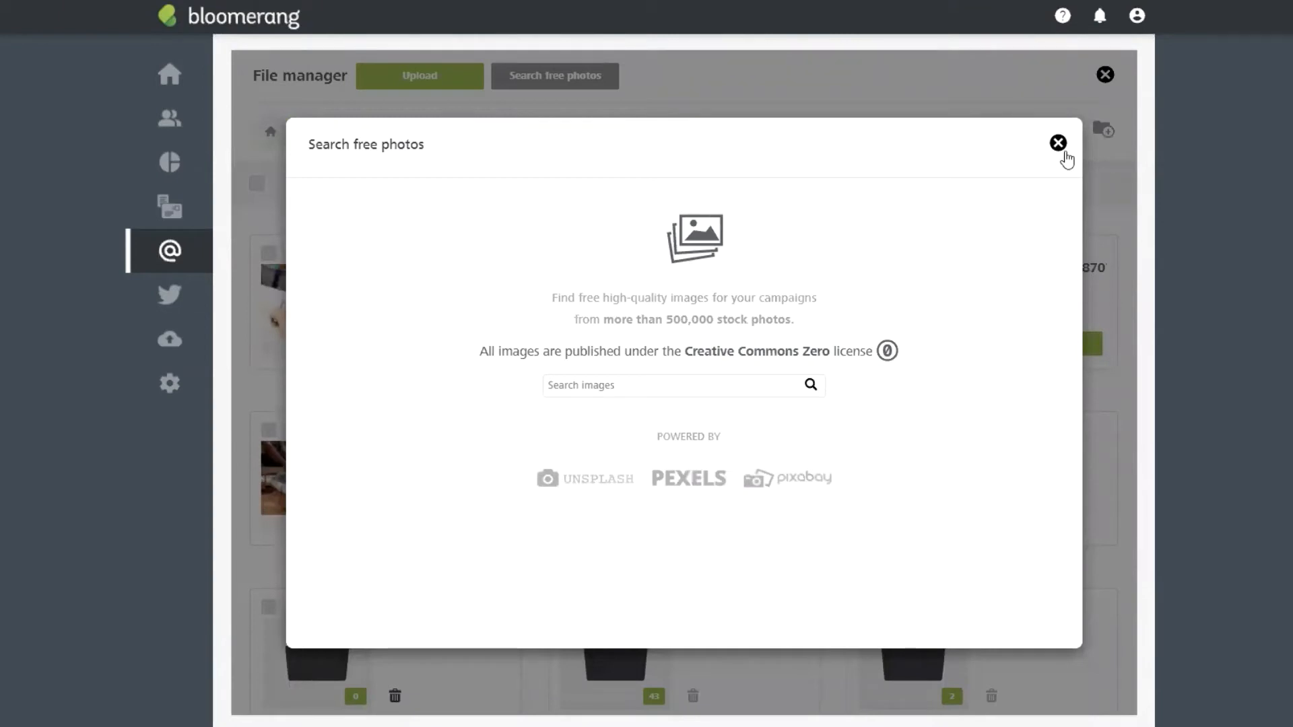
click(1059, 143)
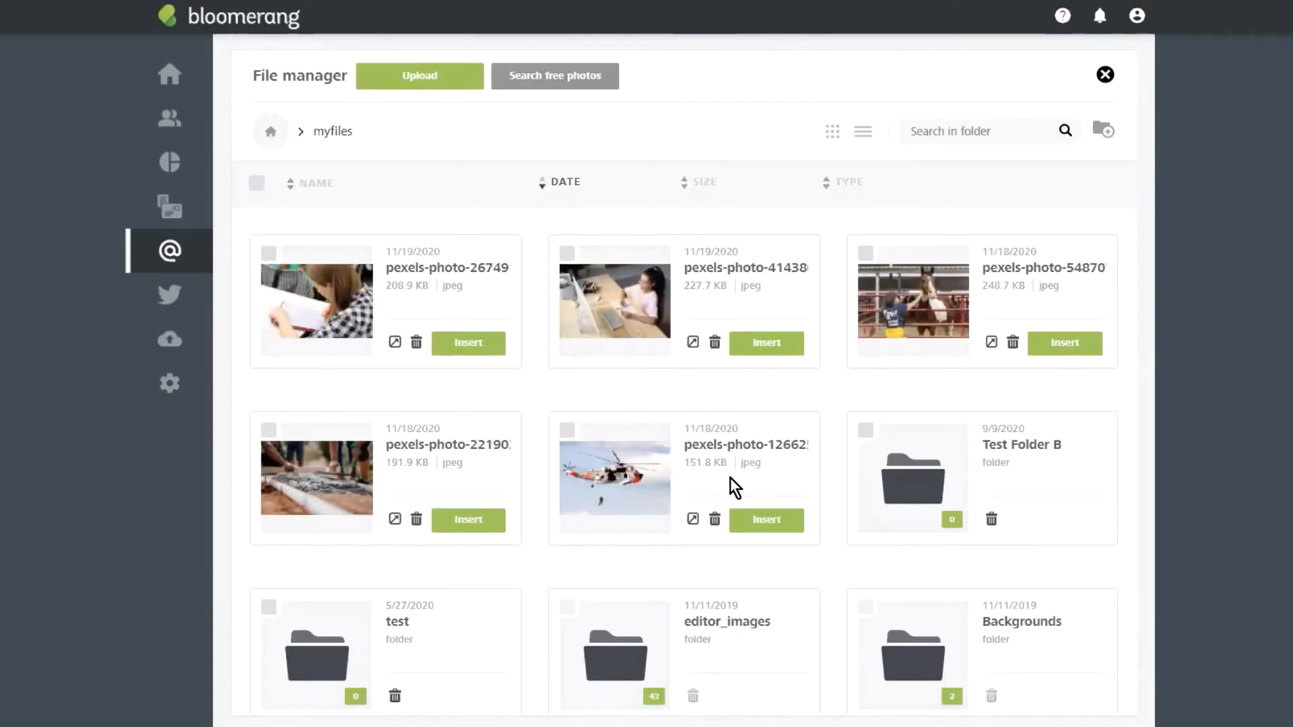
click(767, 520)
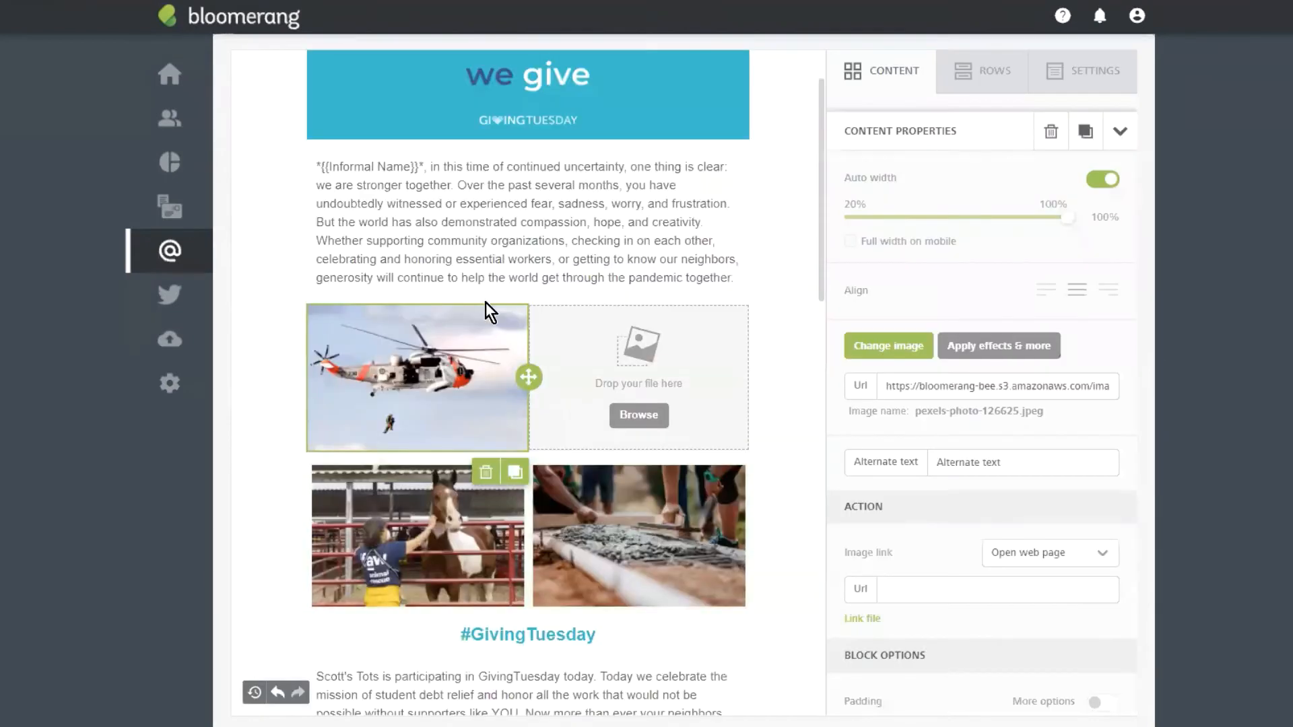
Step: Insert the sloth photo from editor_images into the right image block
click(635, 412)
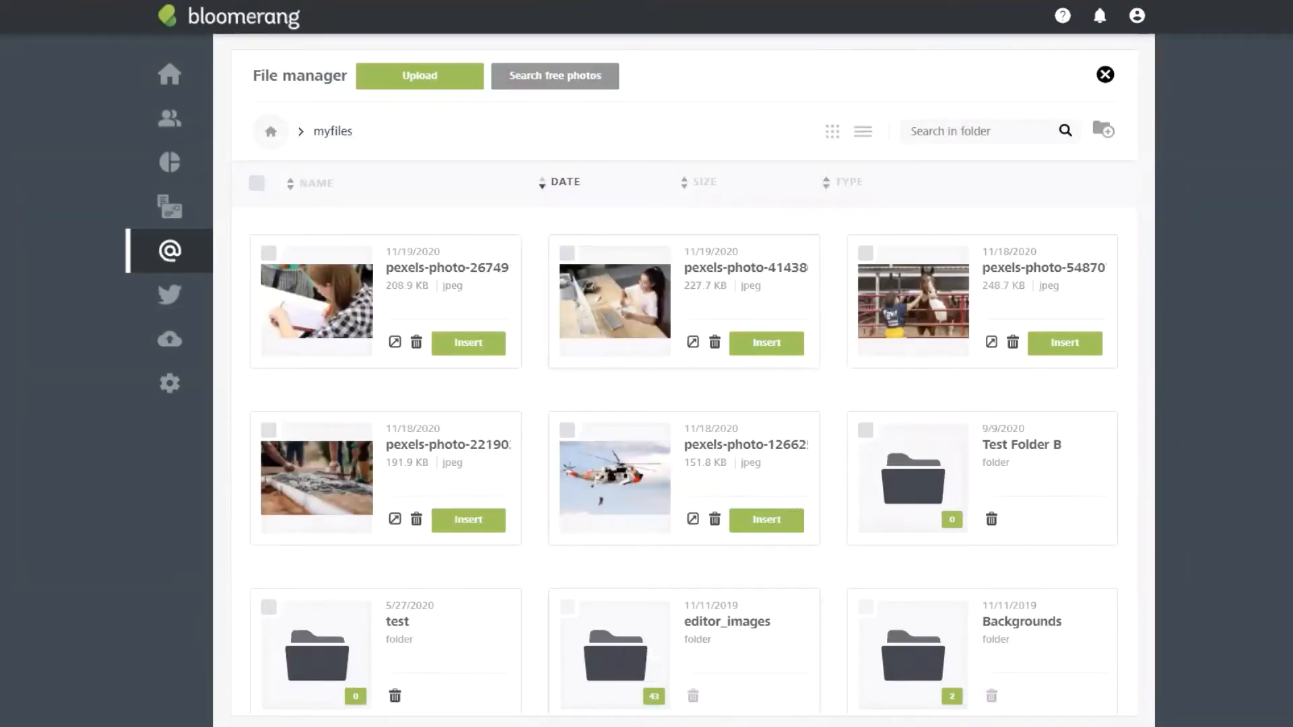
click(629, 659)
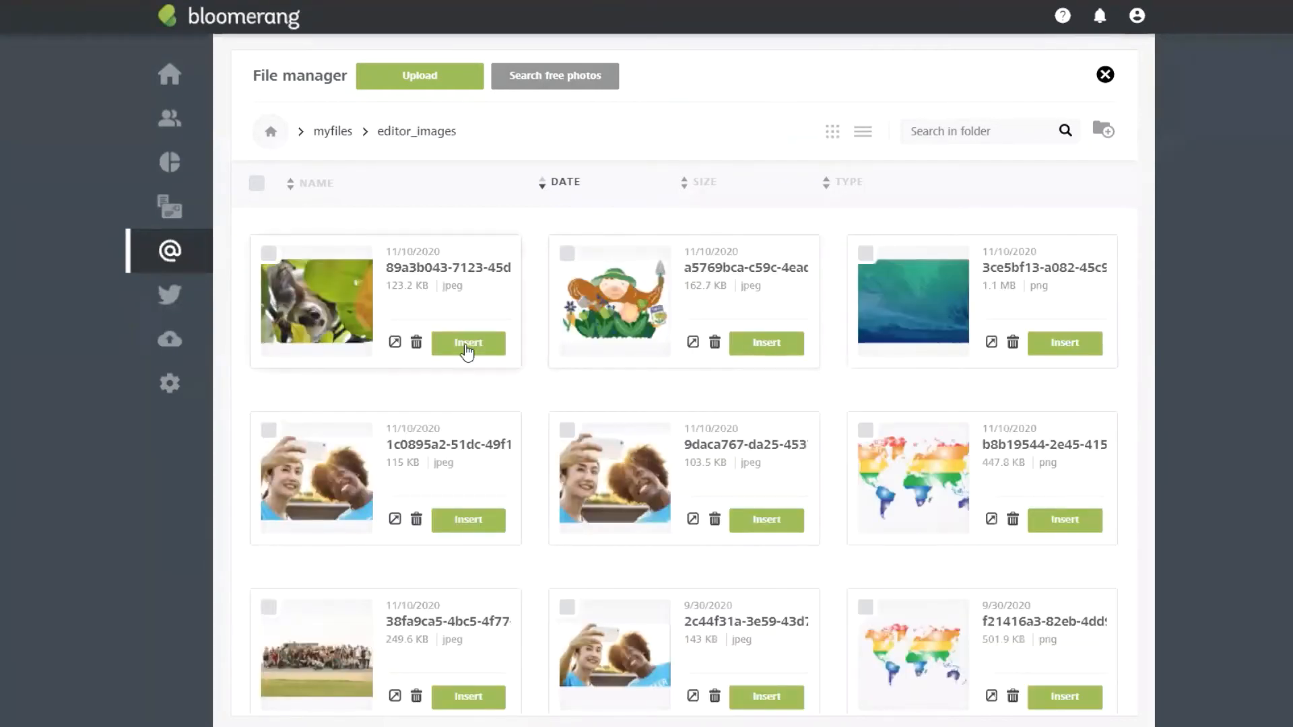
click(468, 347)
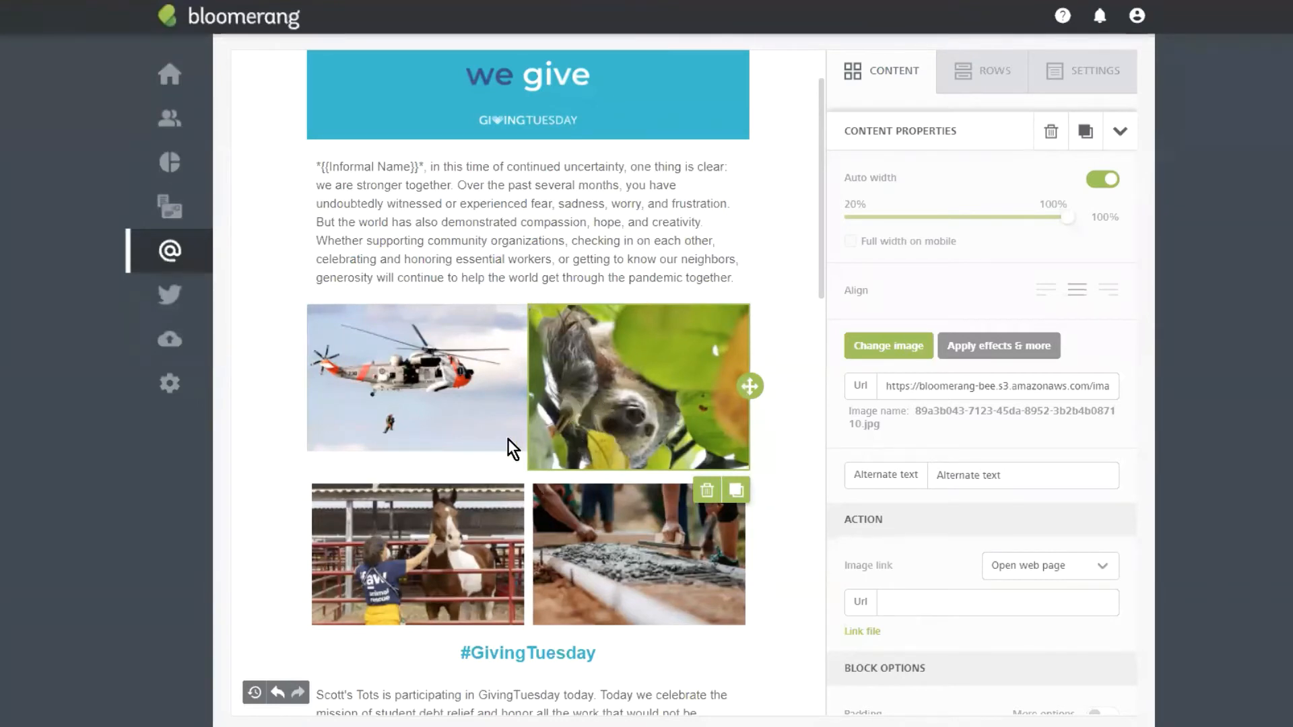
click(474, 369)
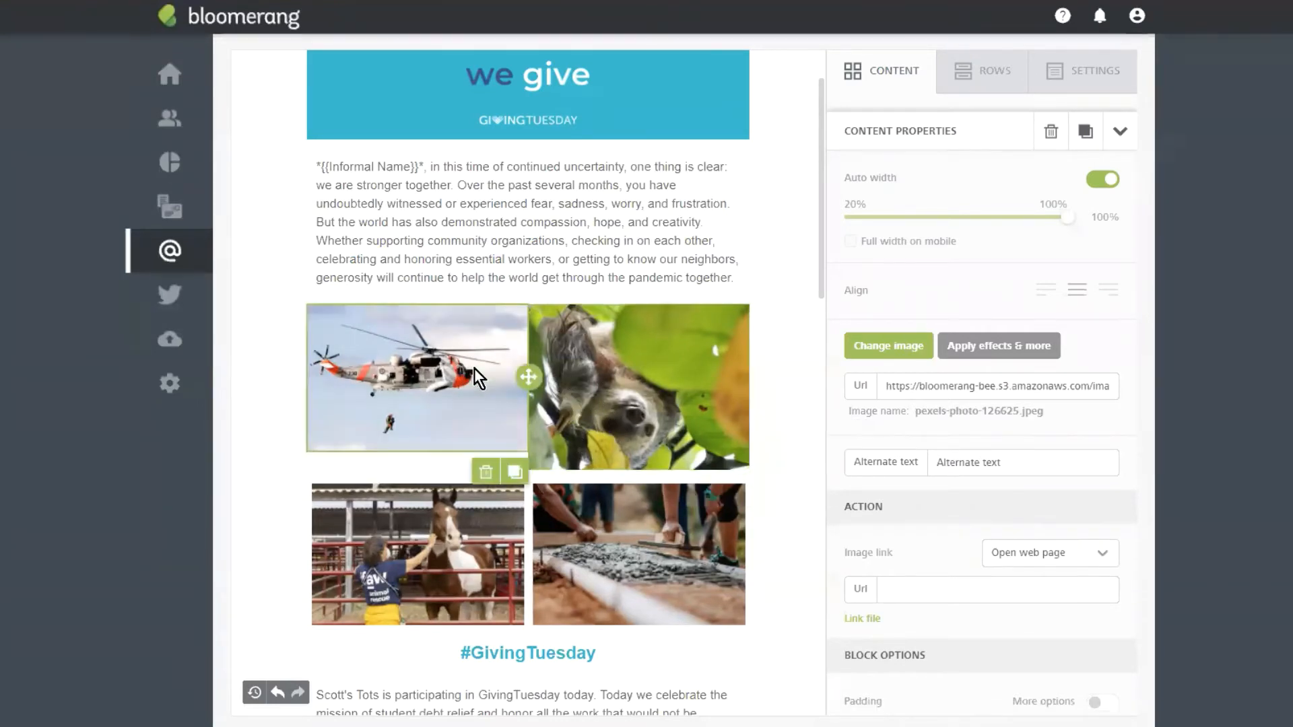
Step: Crop the helicopter photo to a 3:2 ratio and save it
click(983, 347)
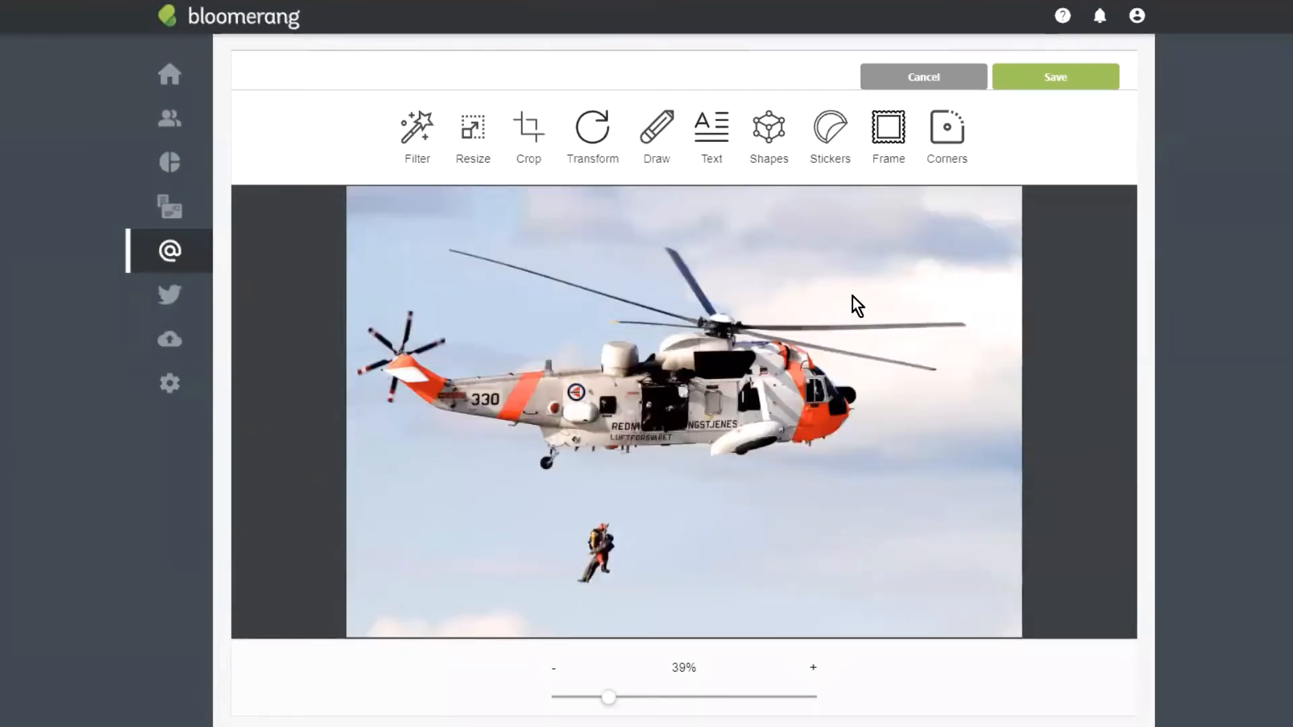
click(534, 141)
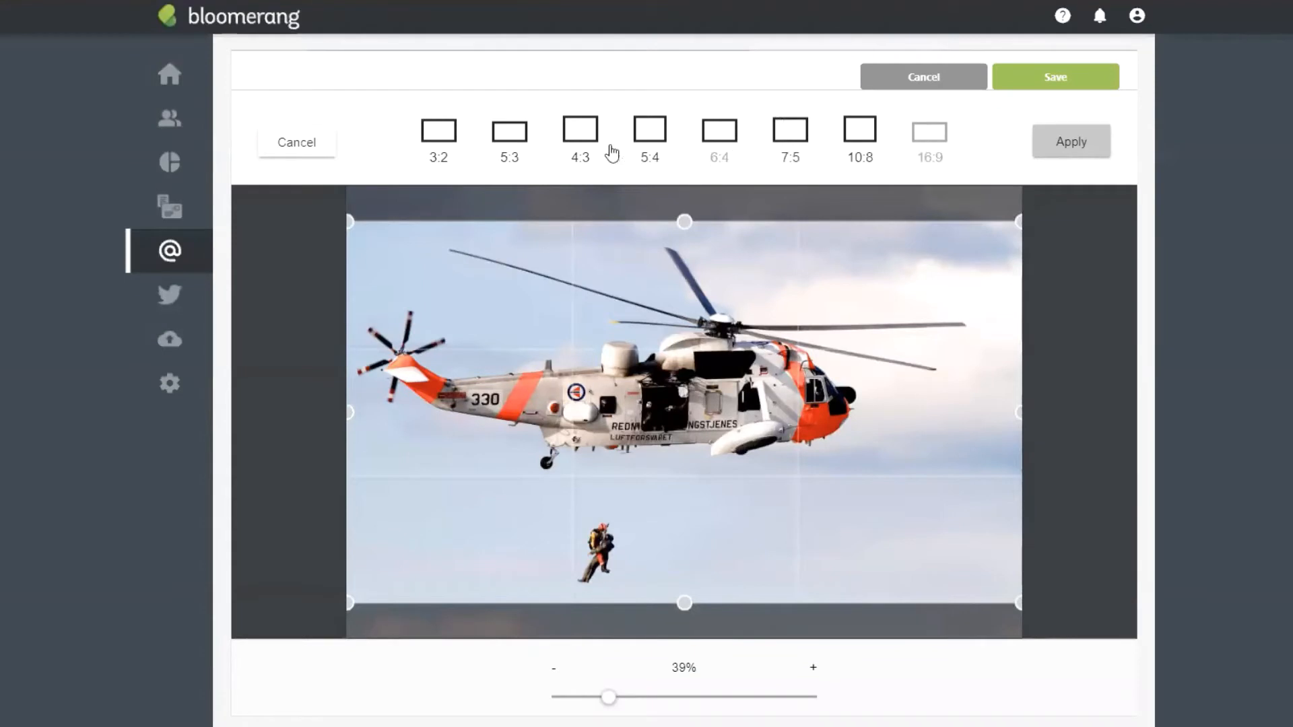
click(585, 135)
click(649, 135)
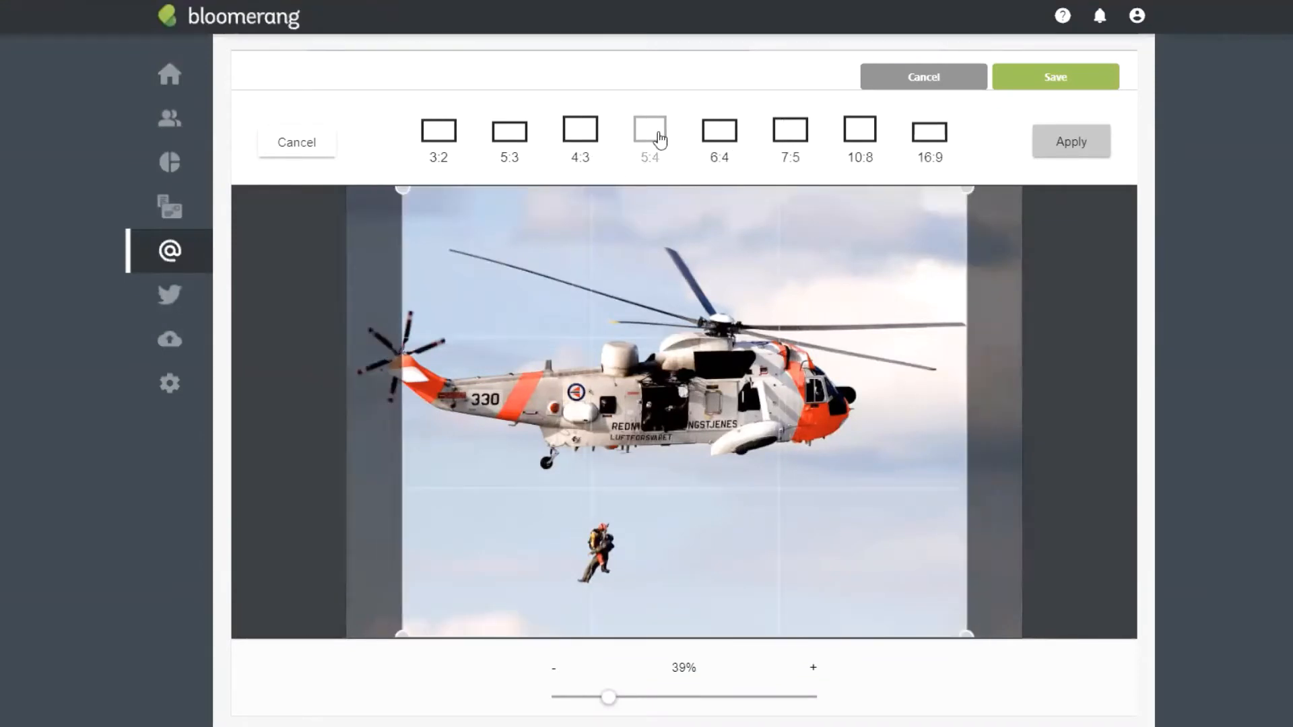
click(439, 133)
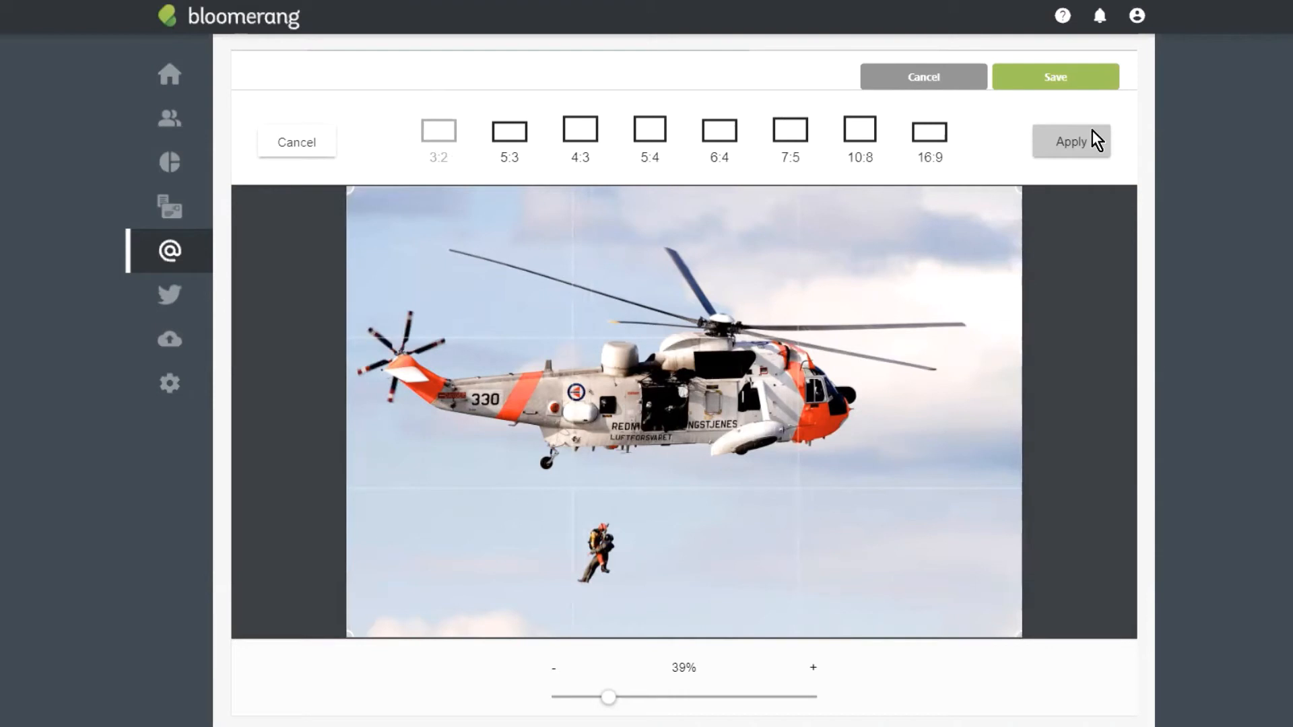
click(1077, 149)
click(1062, 82)
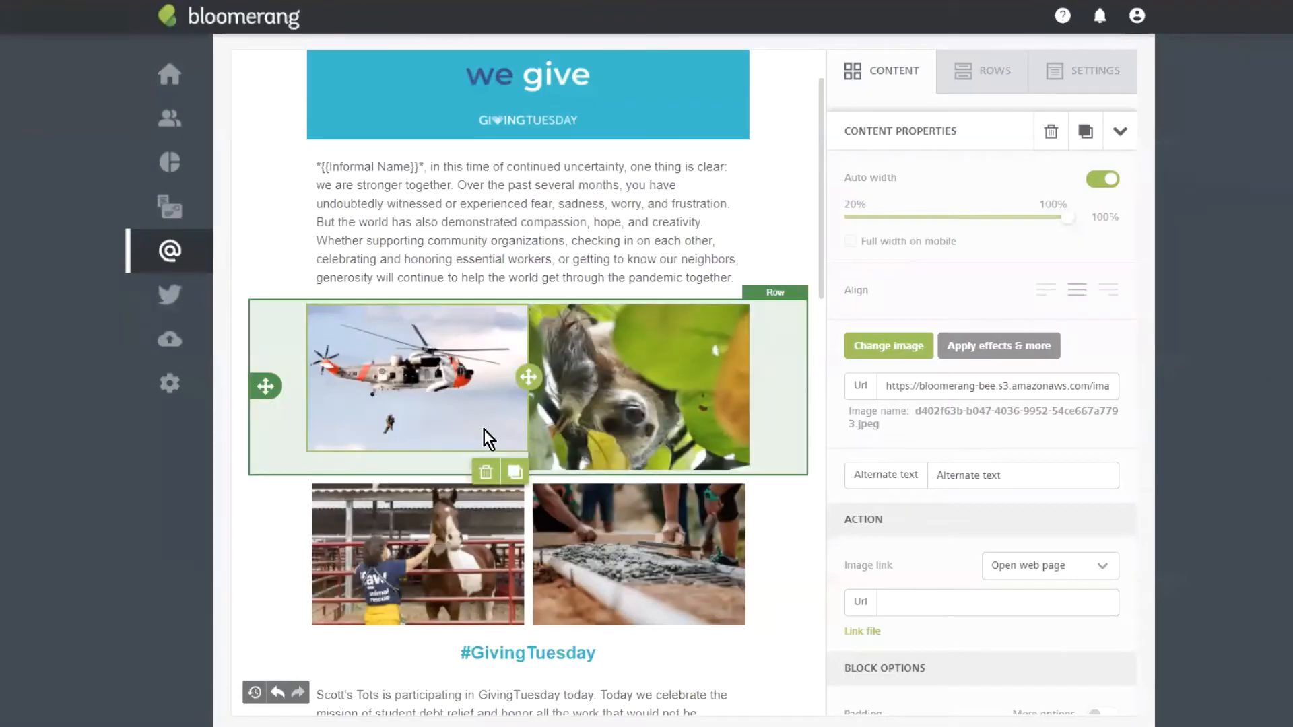
Step: Crop the sloth photo to 3:2 with the frame shifted slightly lower, and save it
click(620, 446)
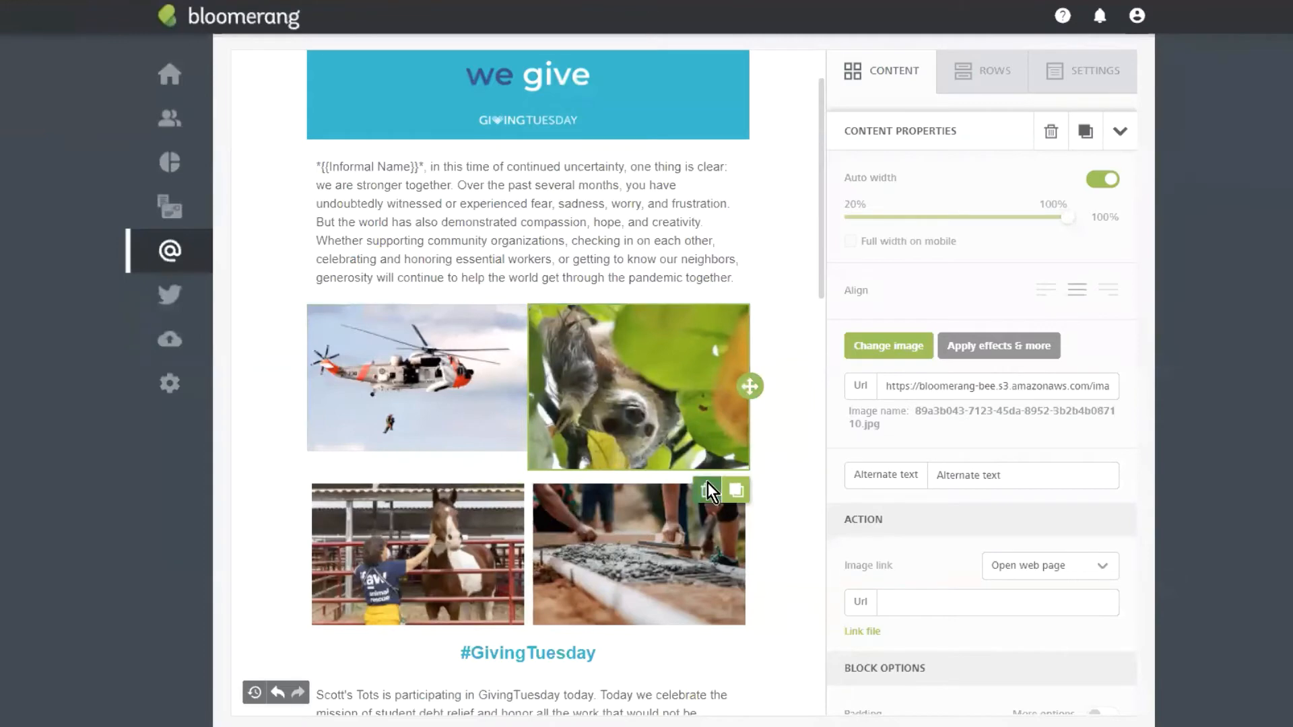
click(982, 349)
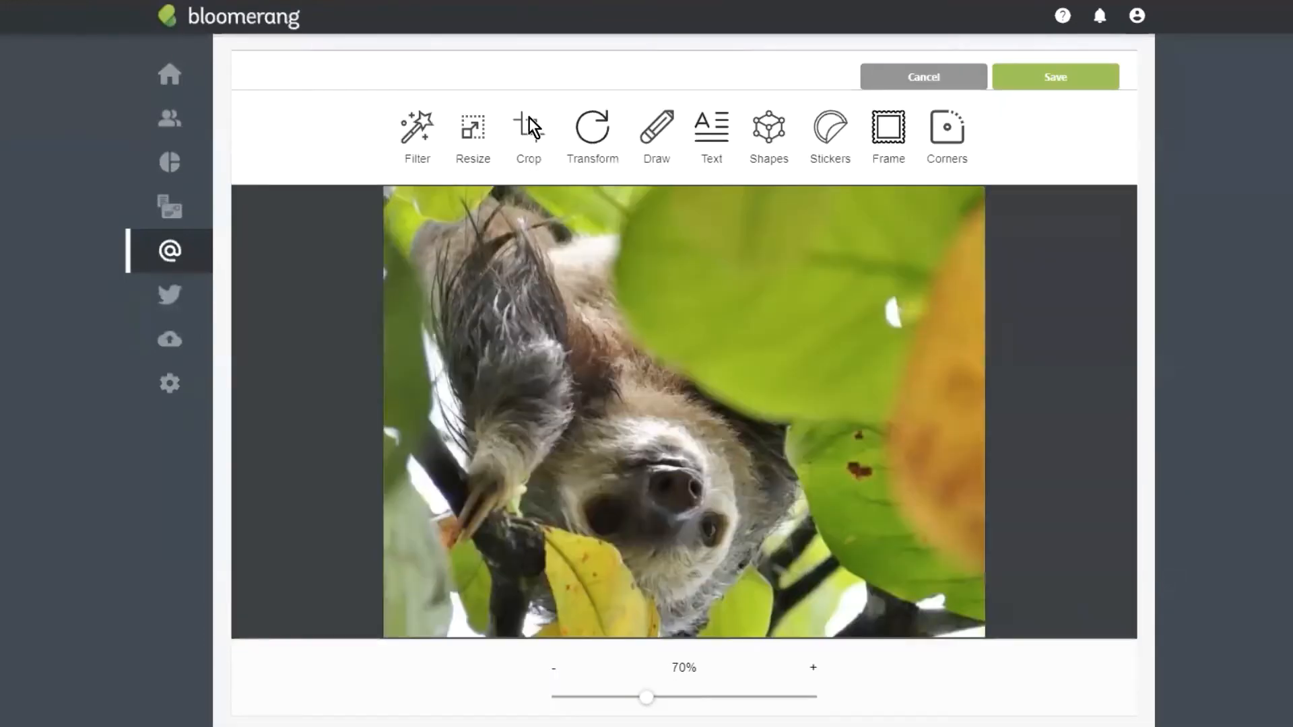
click(529, 122)
click(439, 131)
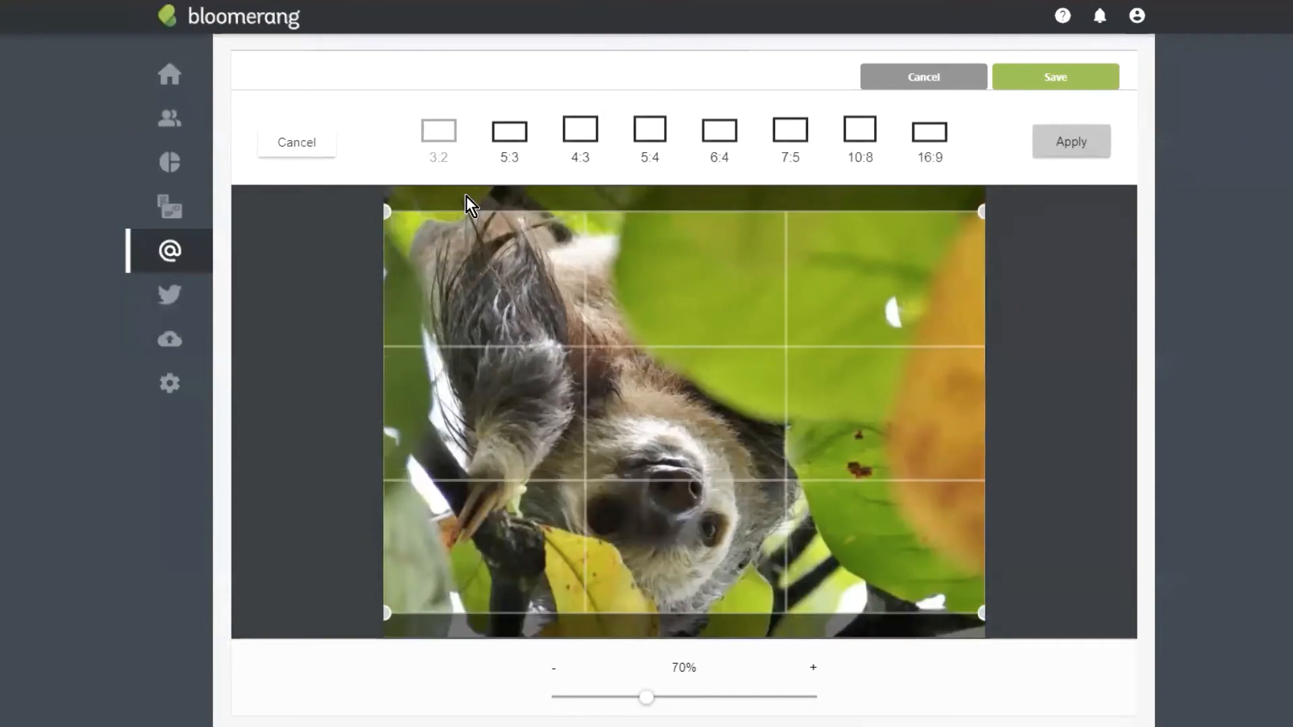
drag(655, 407, 657, 425)
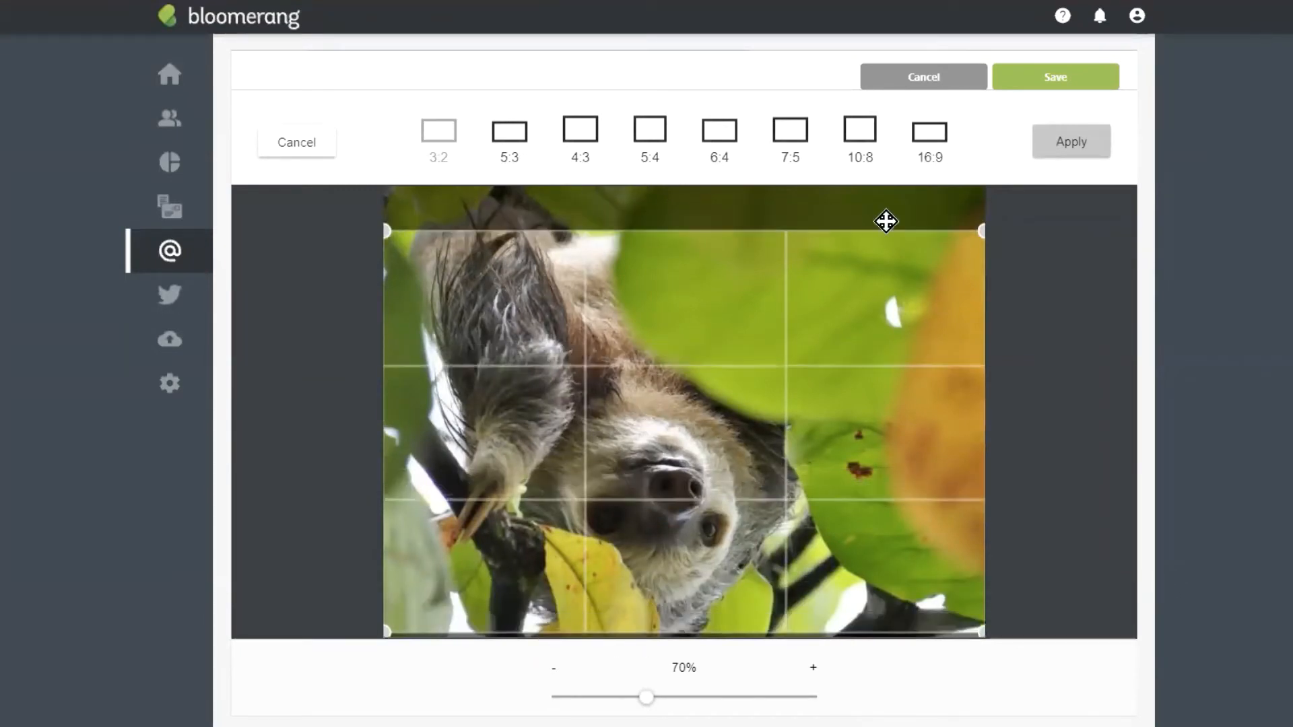
click(1101, 138)
click(1079, 82)
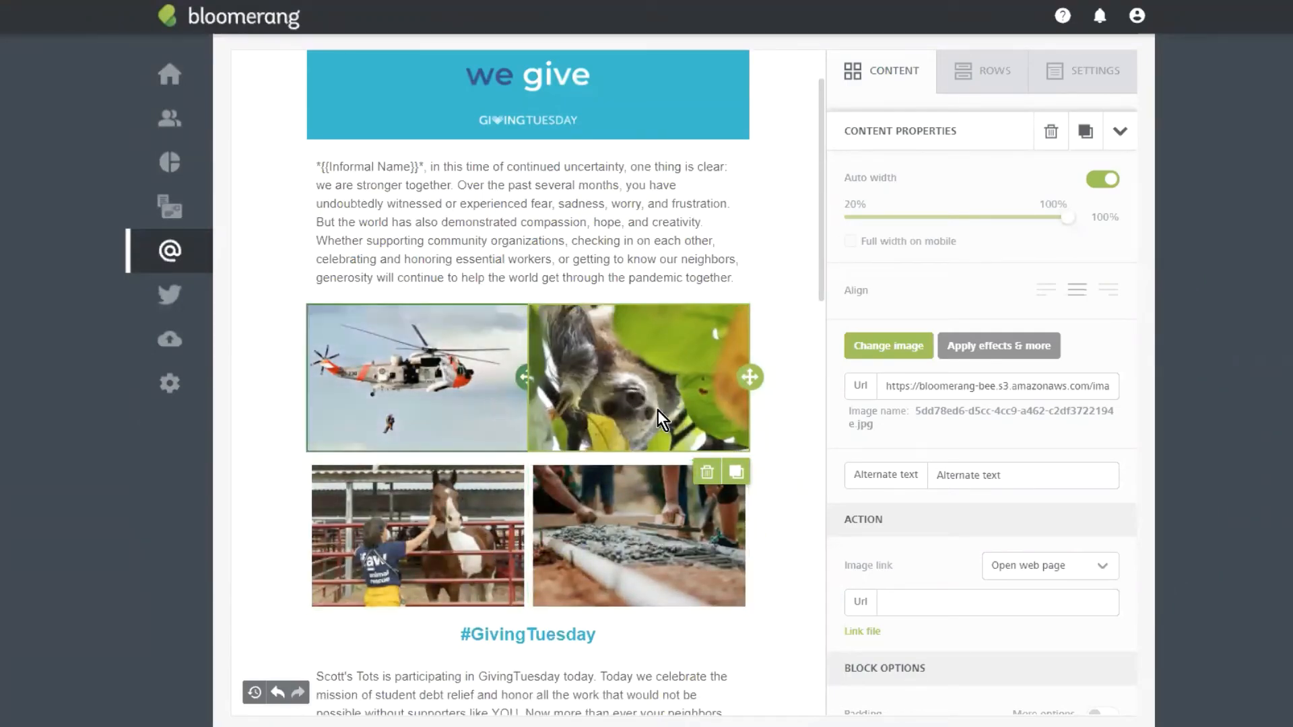
Step: Give the helicopter photo 5 px padding on all sides, leaving its alternate text unchanged
click(454, 386)
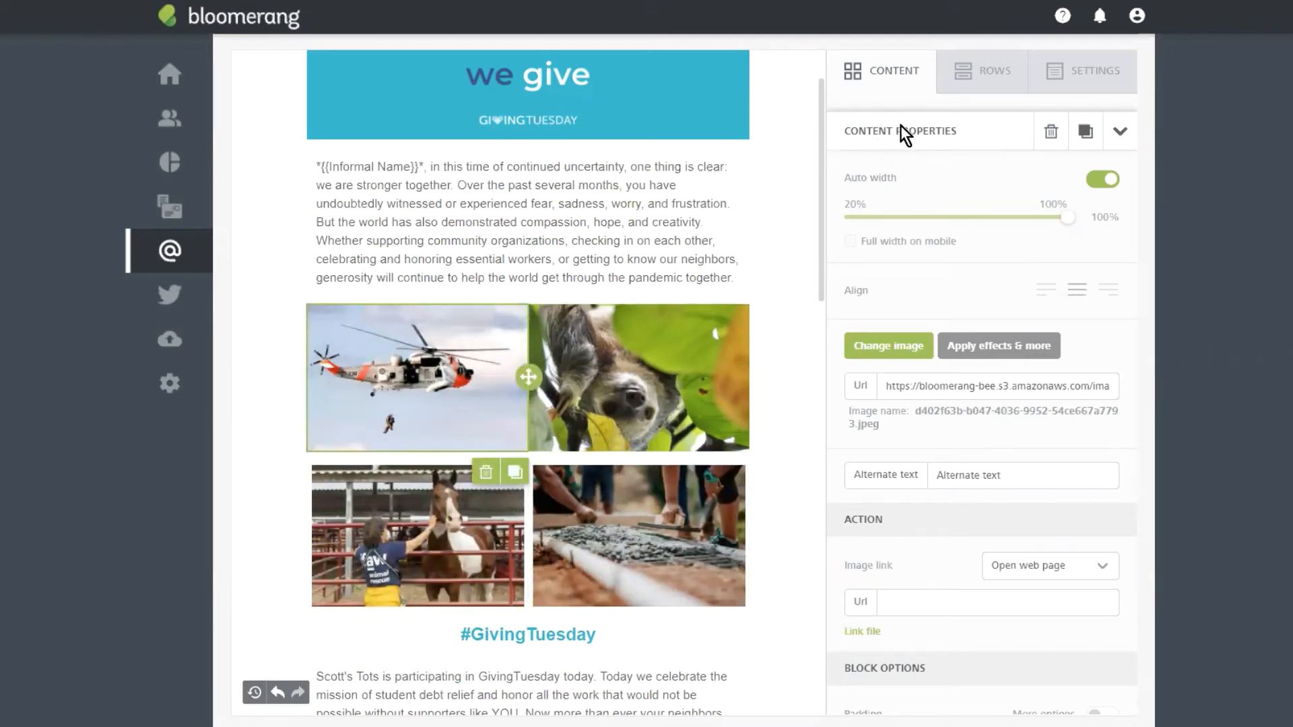
scroll(1002, 237, down, 1)
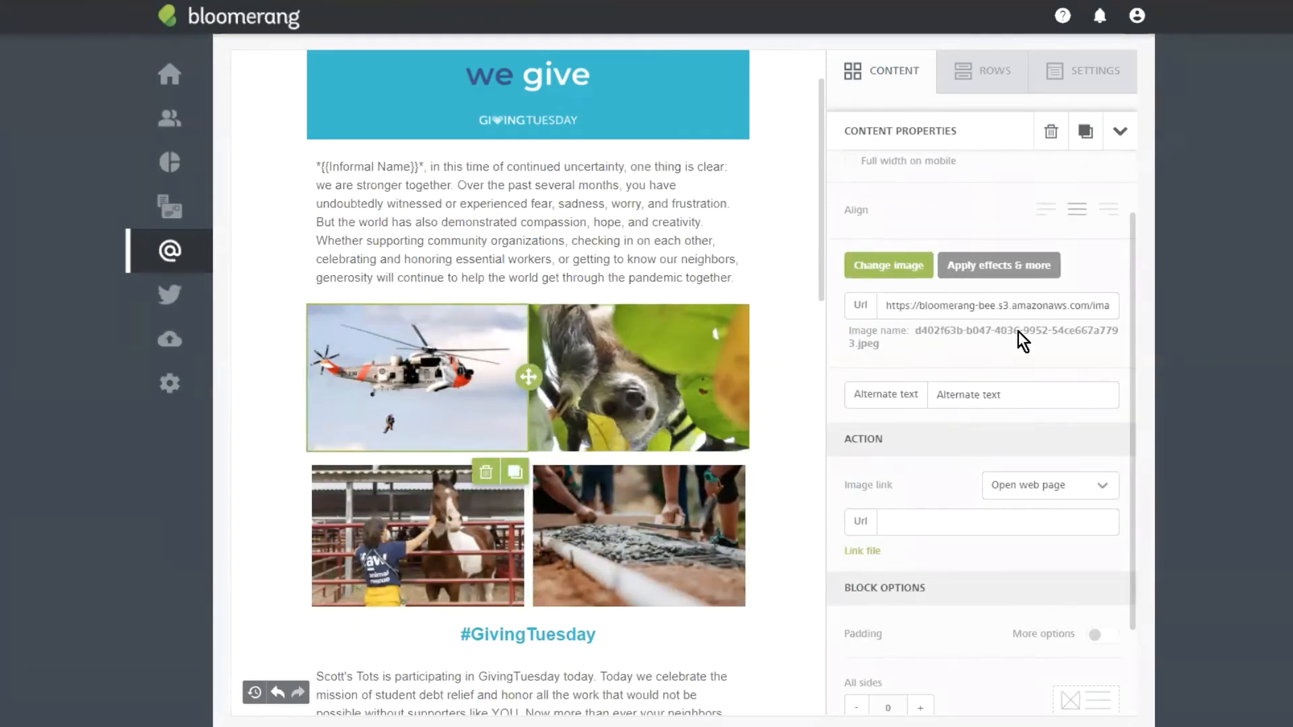
scroll(1031, 343, up, 1)
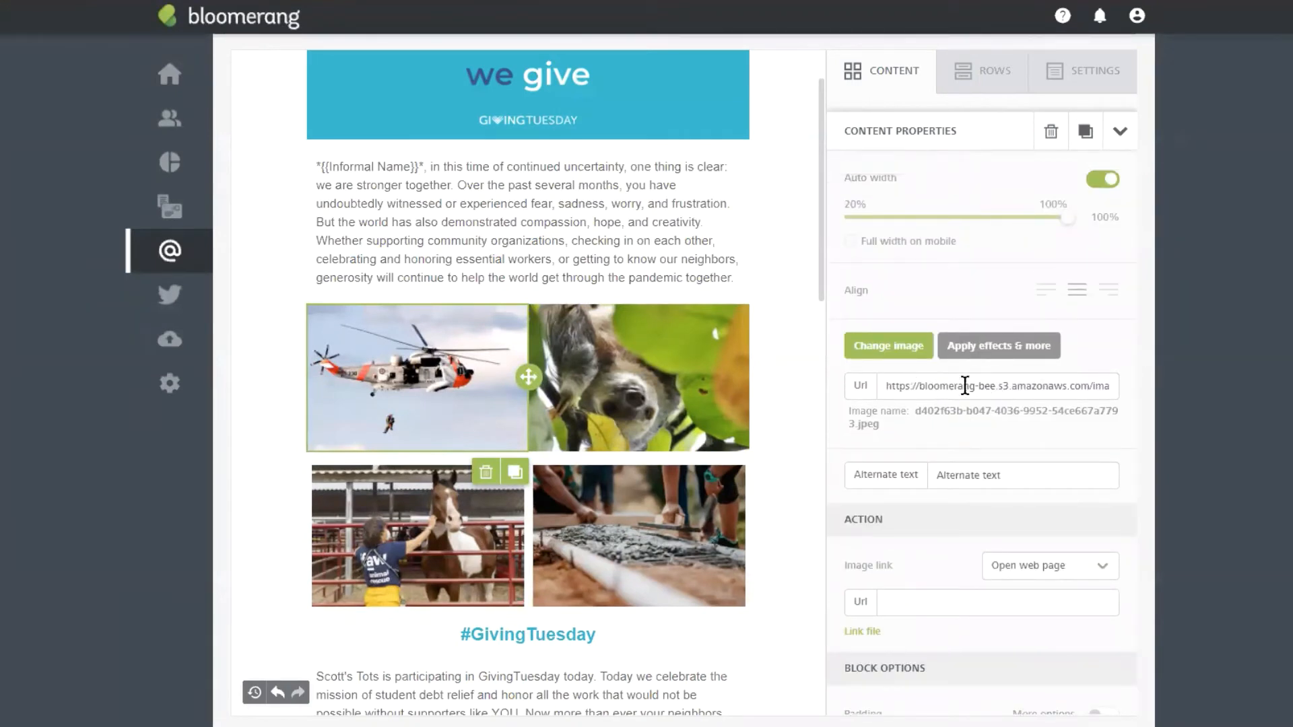
scroll(994, 306, down, 1)
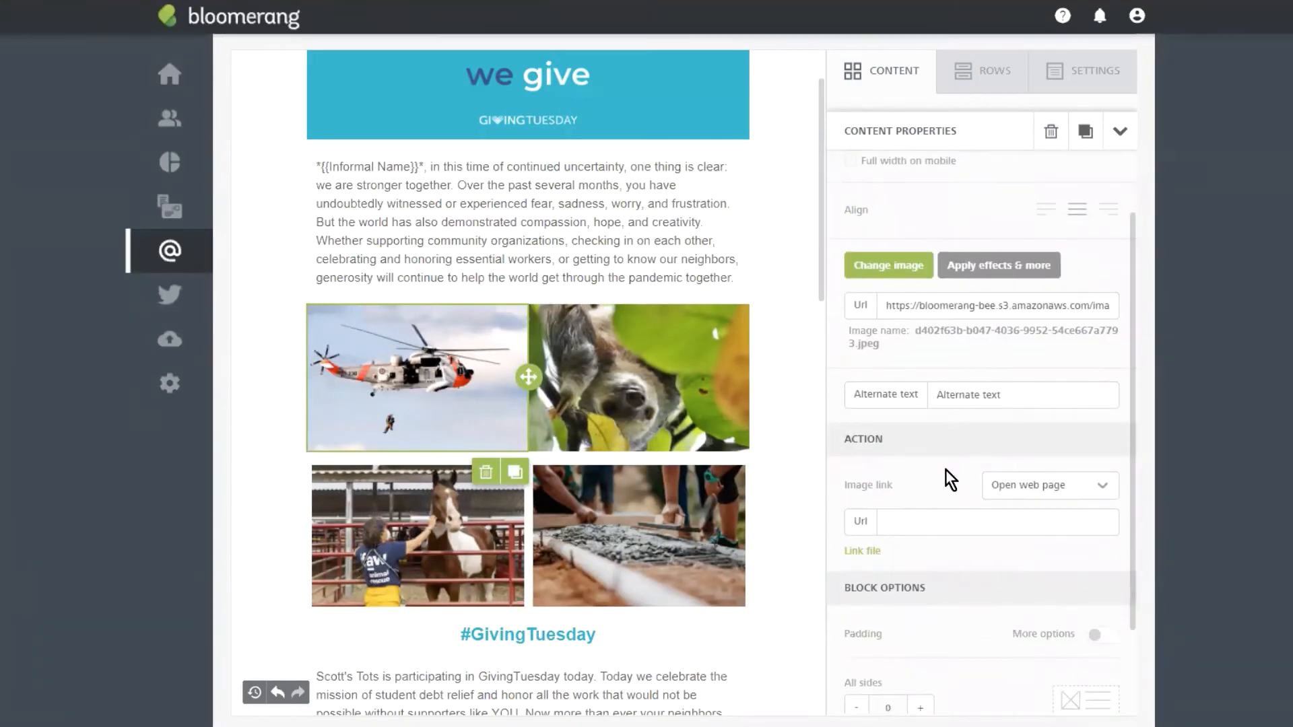
click(914, 521)
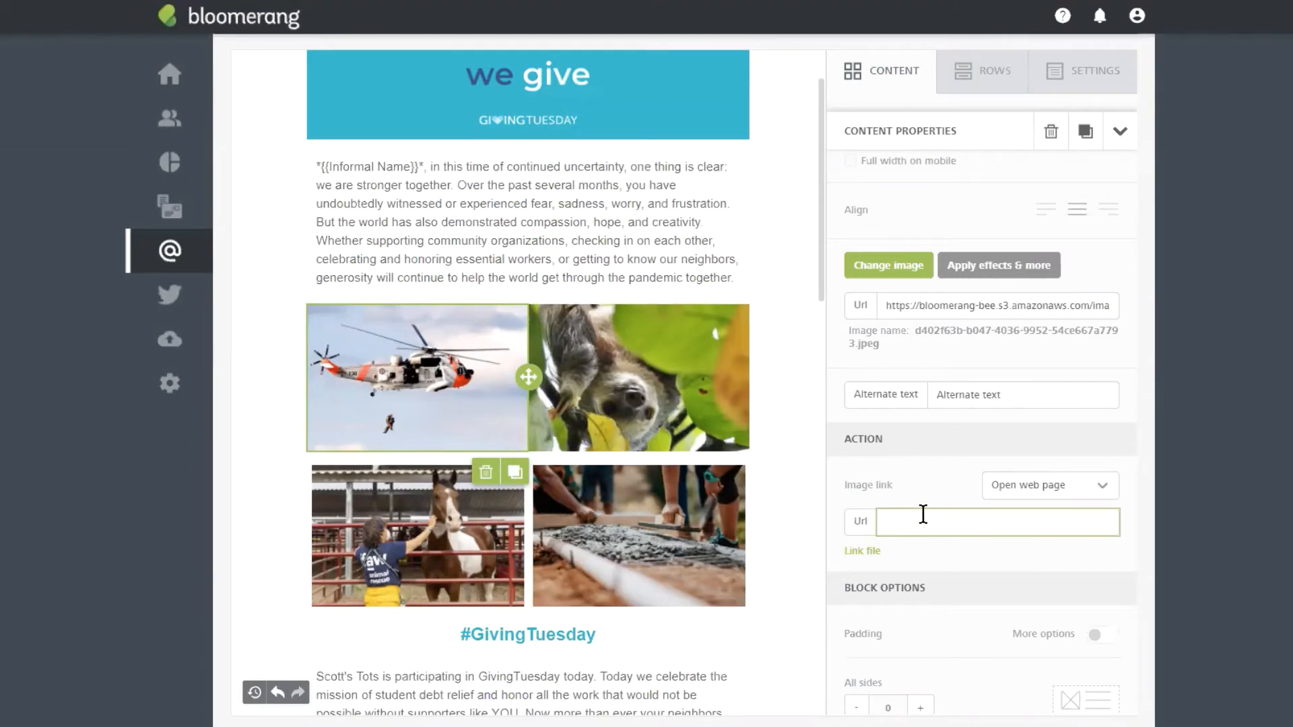
click(964, 396)
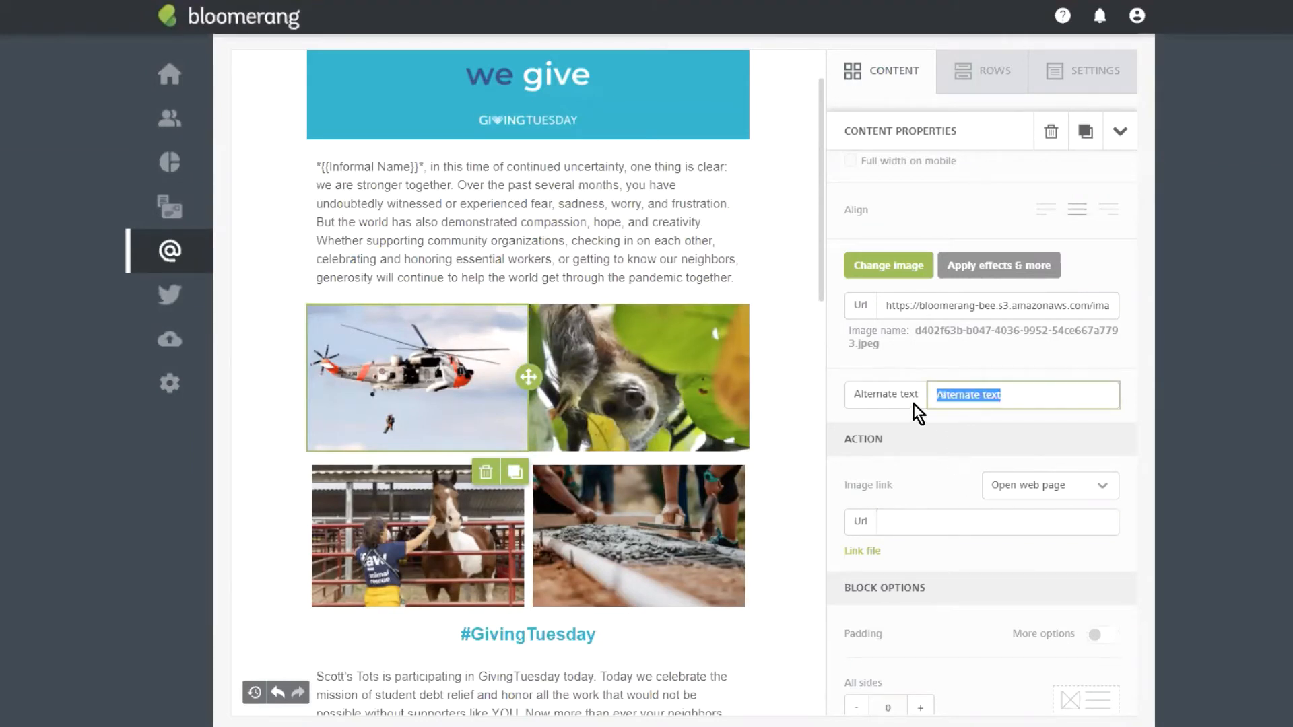
scroll(956, 468, down, 2)
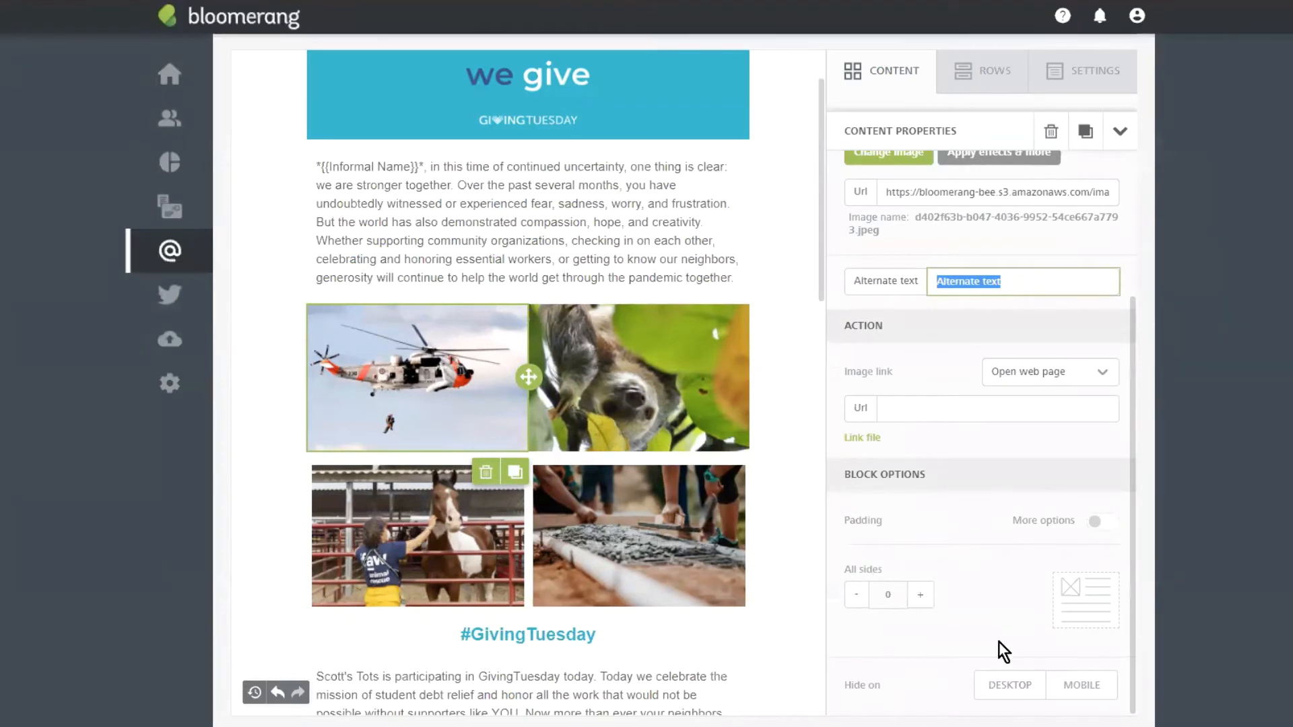
click(940, 605)
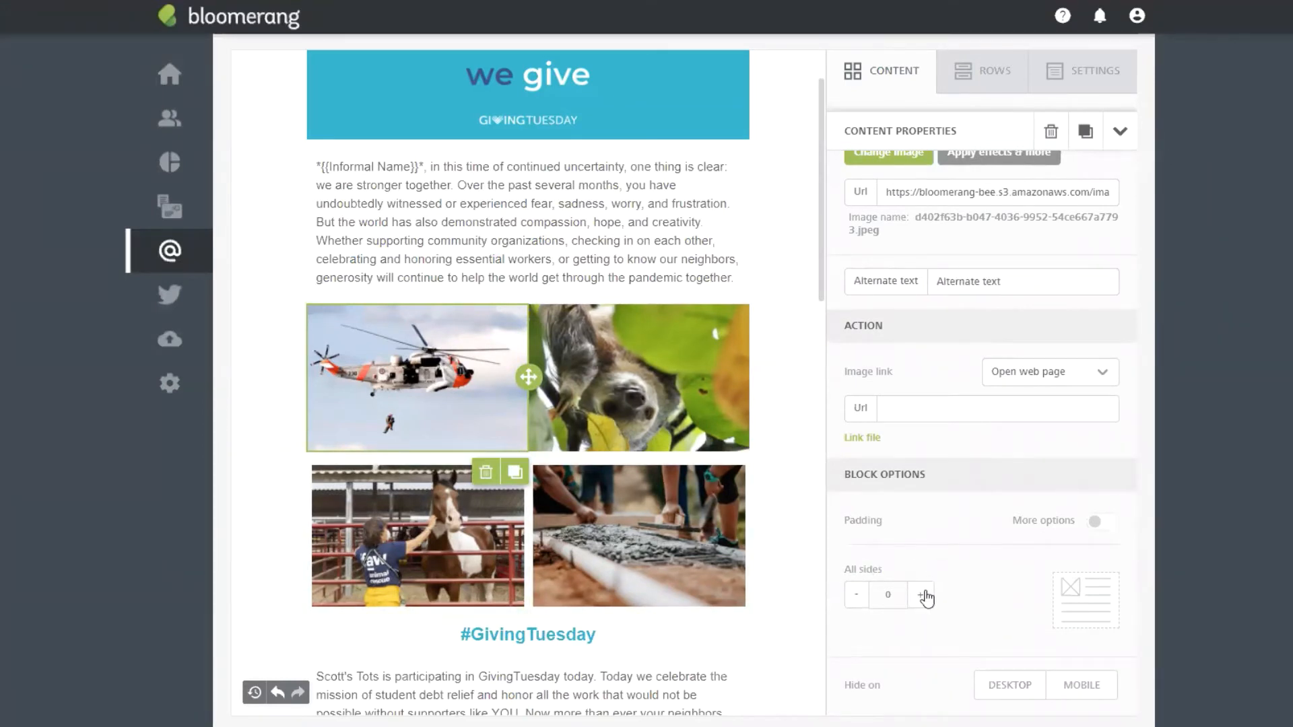
click(924, 595)
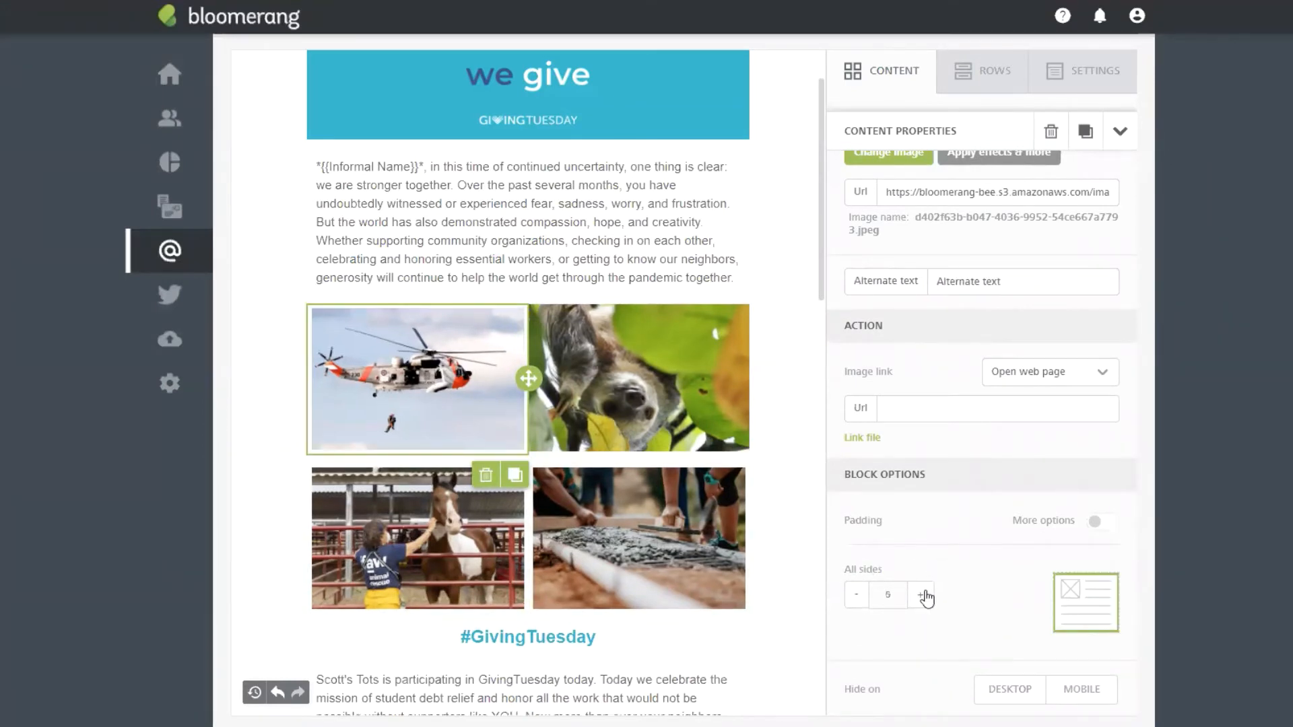
Step: Give the sloth photo 5 px padding on all sides
click(462, 555)
scroll(989, 541, down, 3)
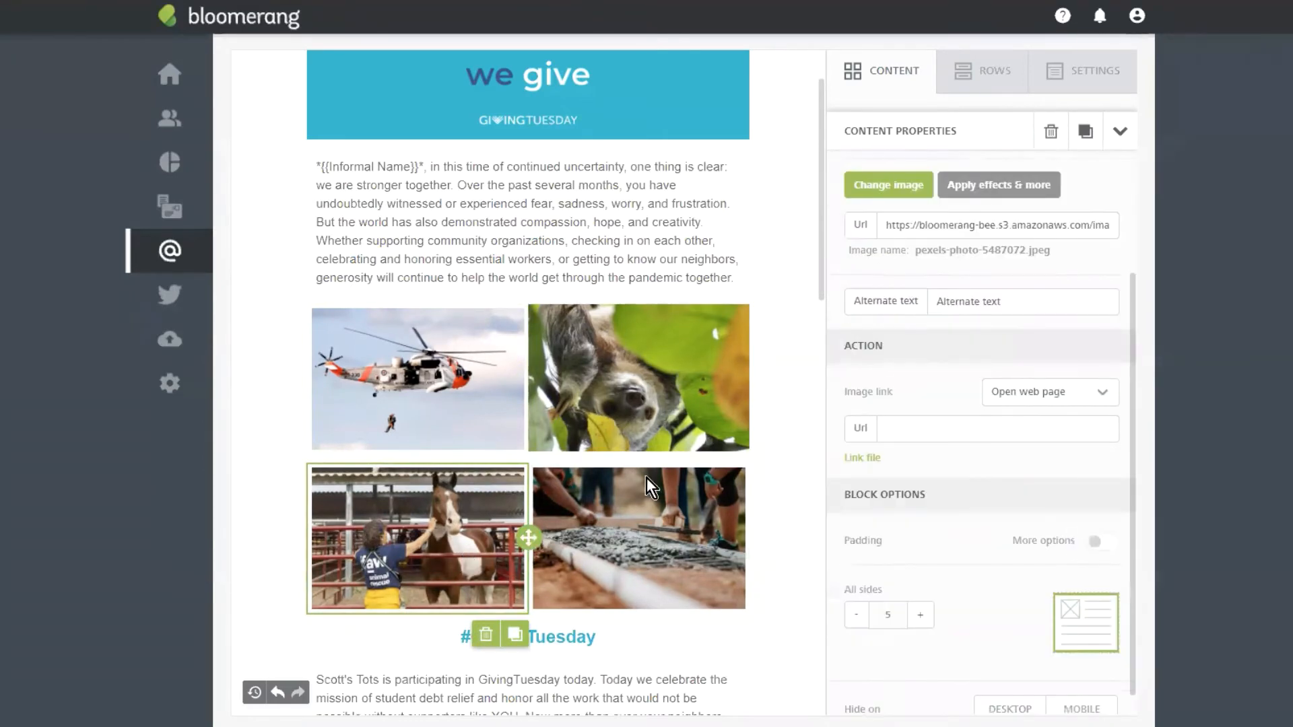
click(579, 410)
scroll(971, 527, down, 3)
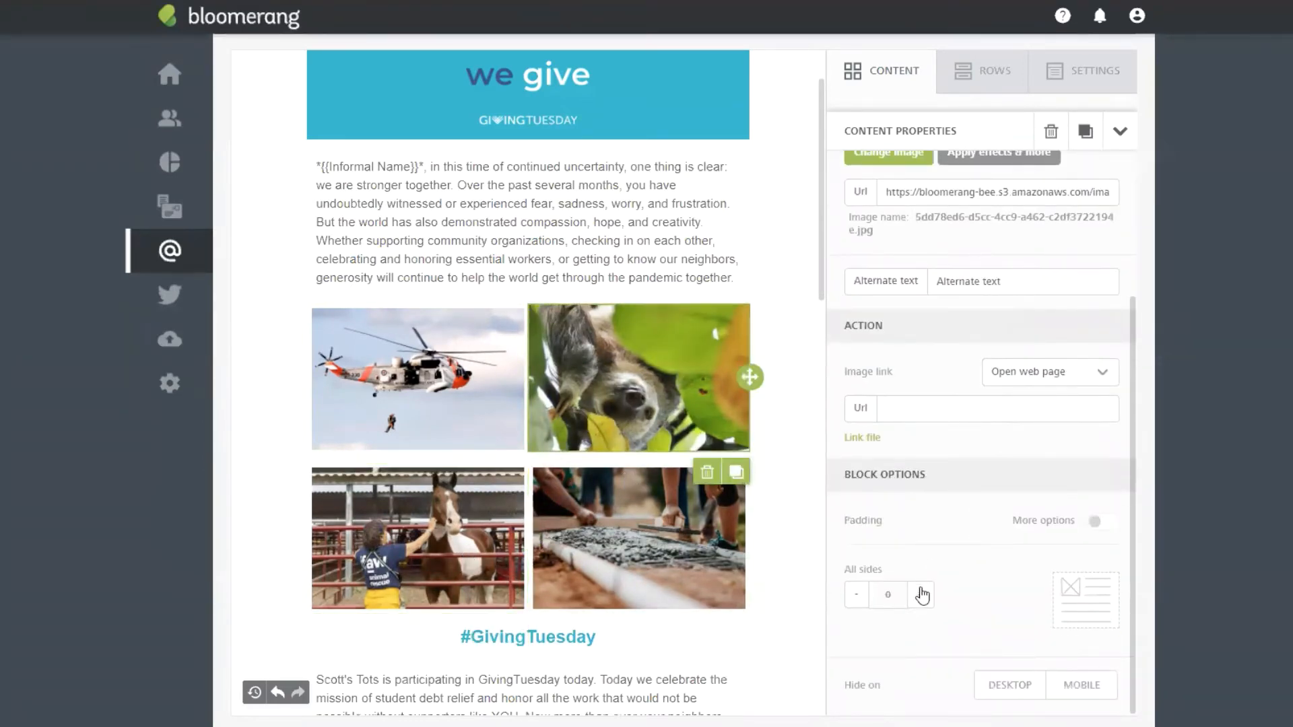
click(924, 595)
click(567, 276)
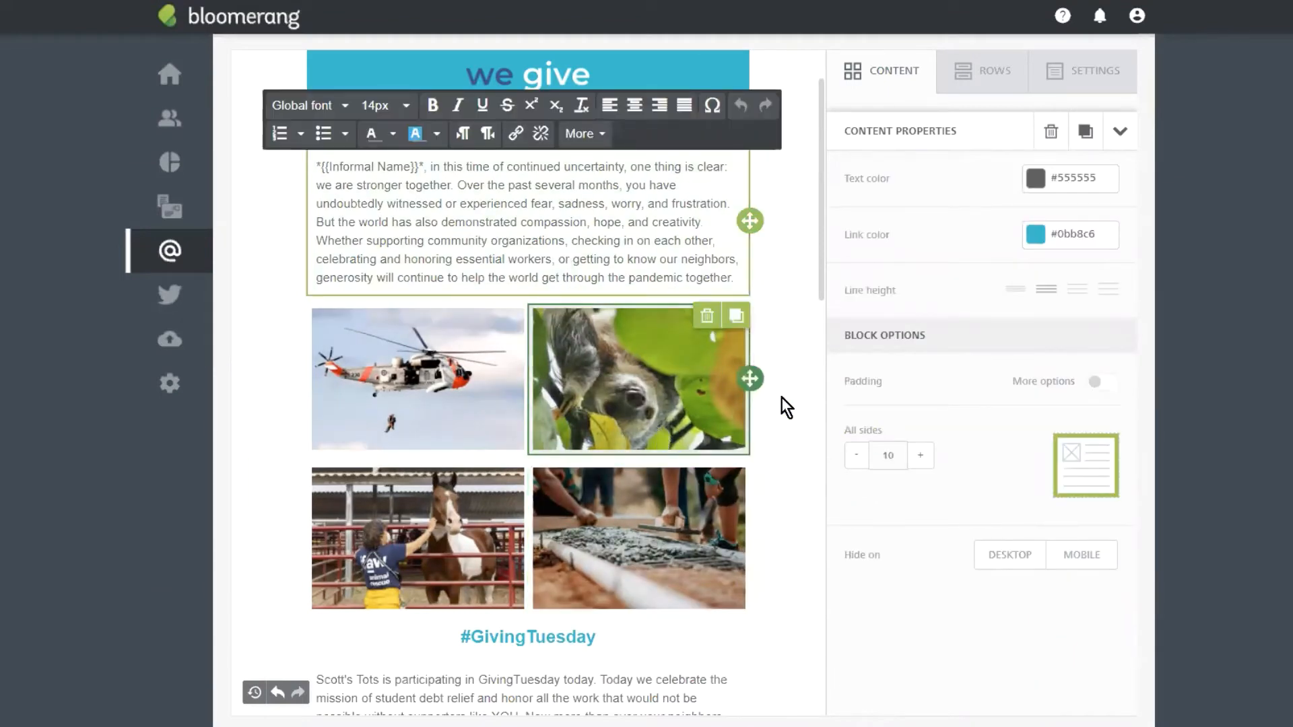
Step: Delete the helicopter and sloth photo row from the email
click(798, 348)
drag(266, 378, 707, 371)
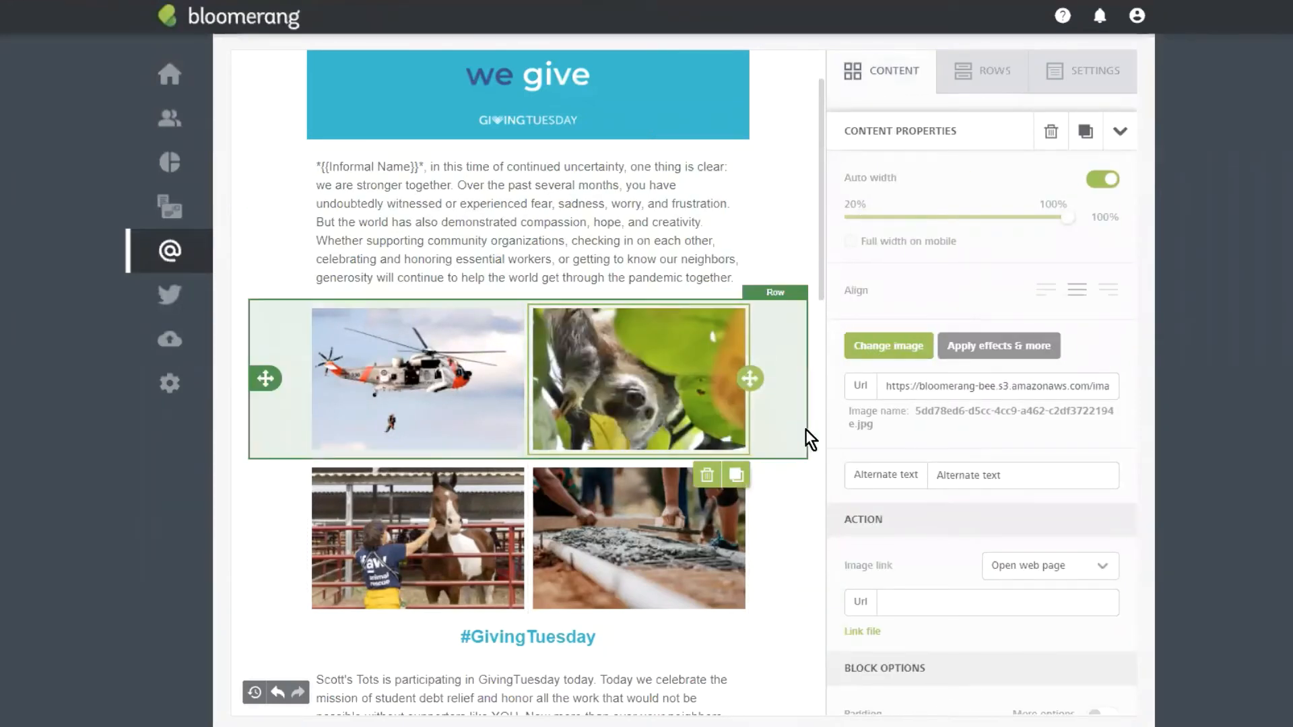
click(290, 412)
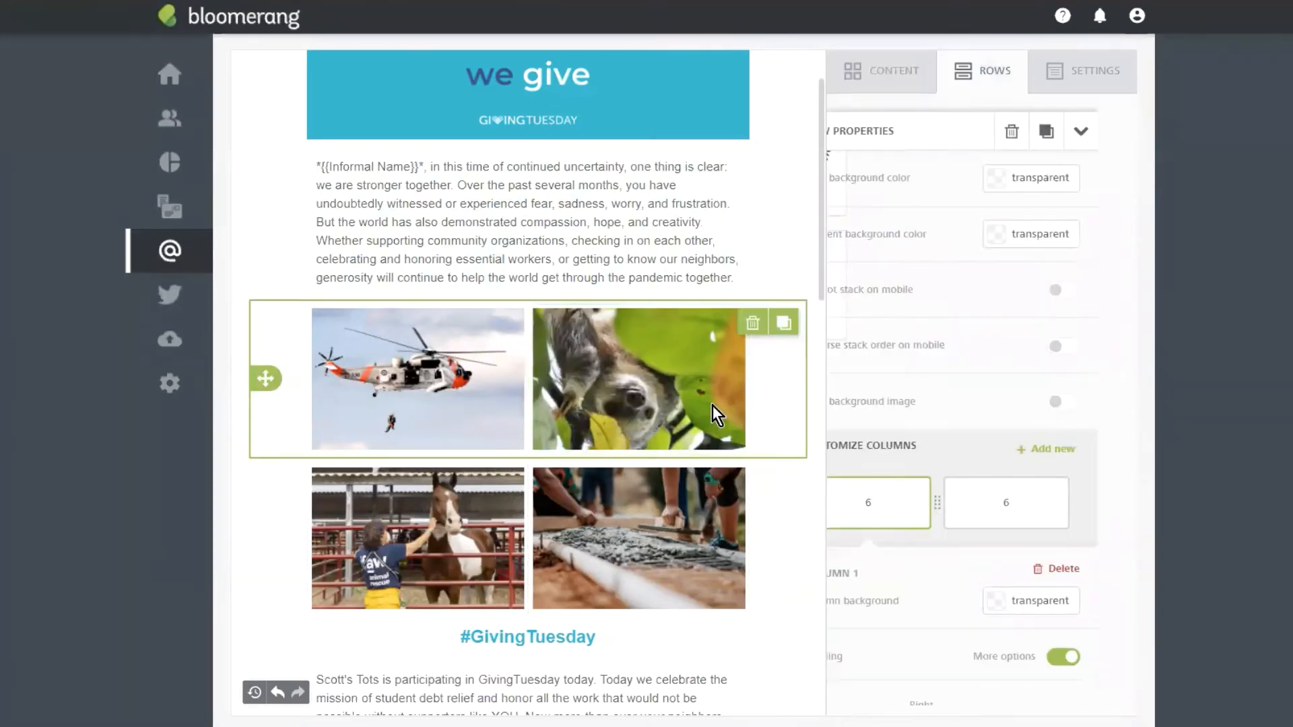
click(753, 324)
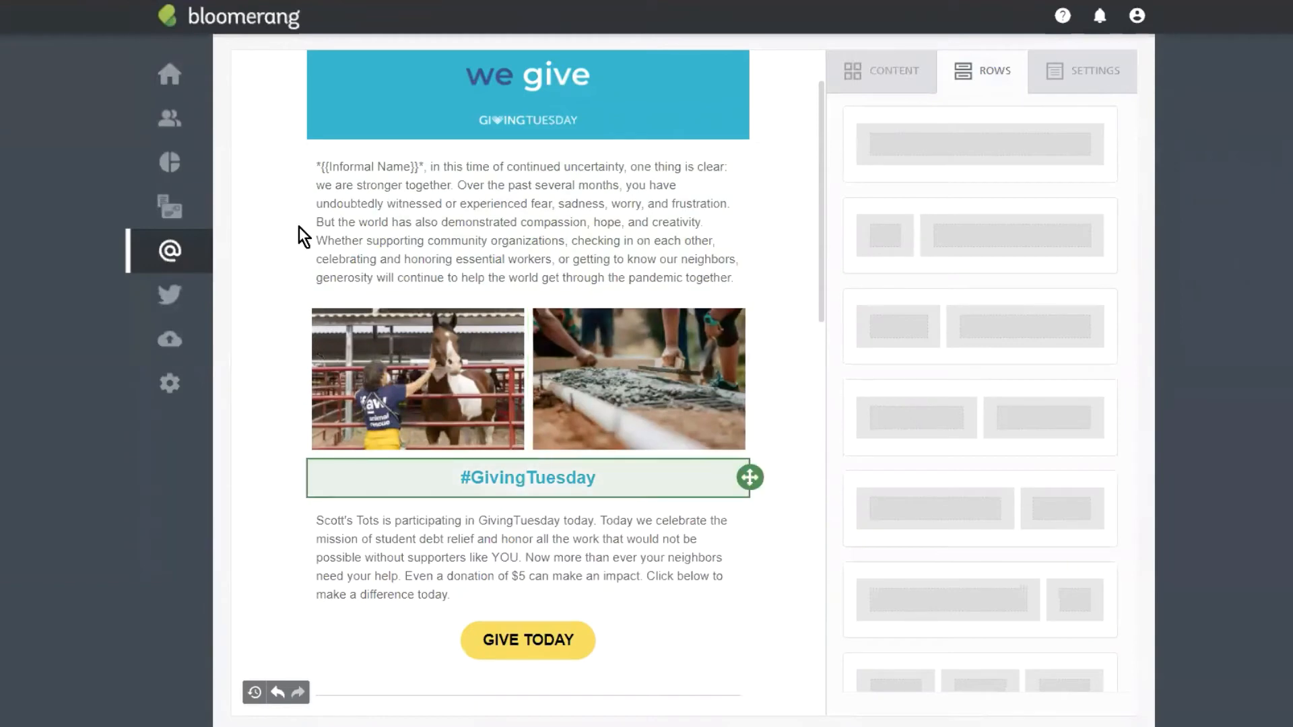
scroll(680, 284, down, 2)
scroll(680, 284, up, 2)
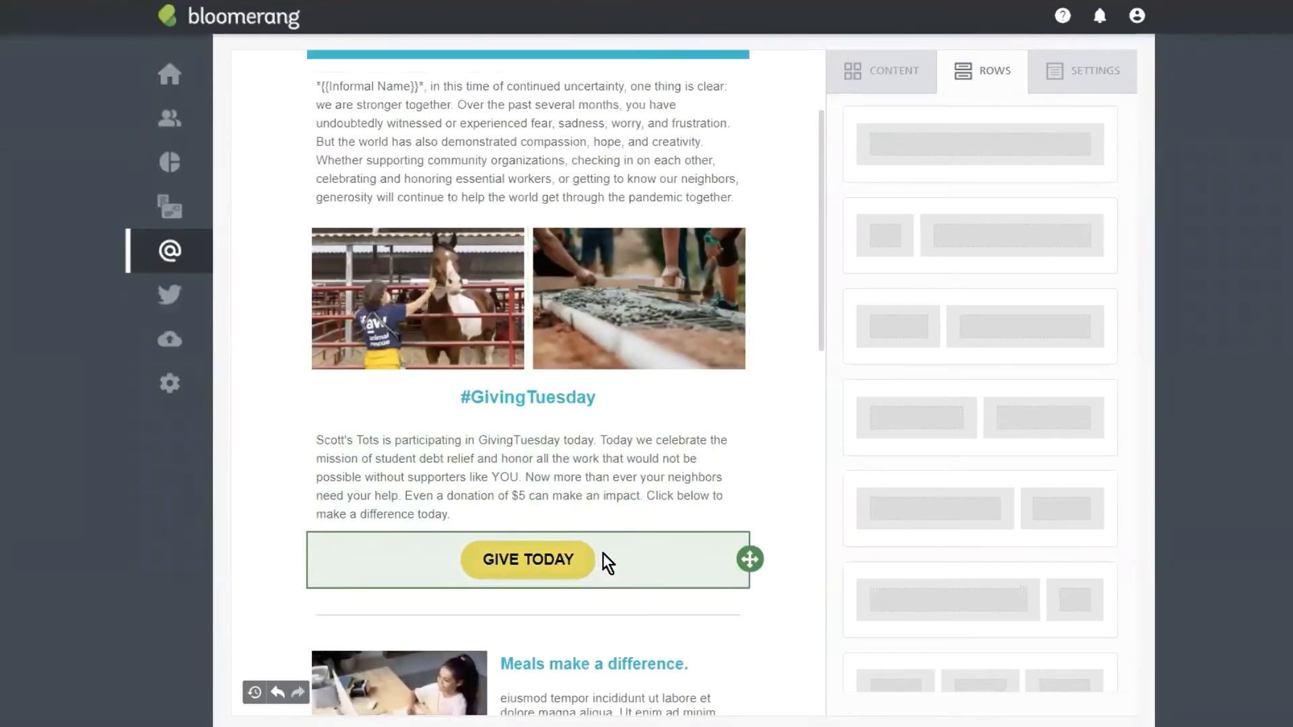
Step: Replace the old GIVE TODAY button block with a new Button block below the #GivingTuesday heading
click(645, 556)
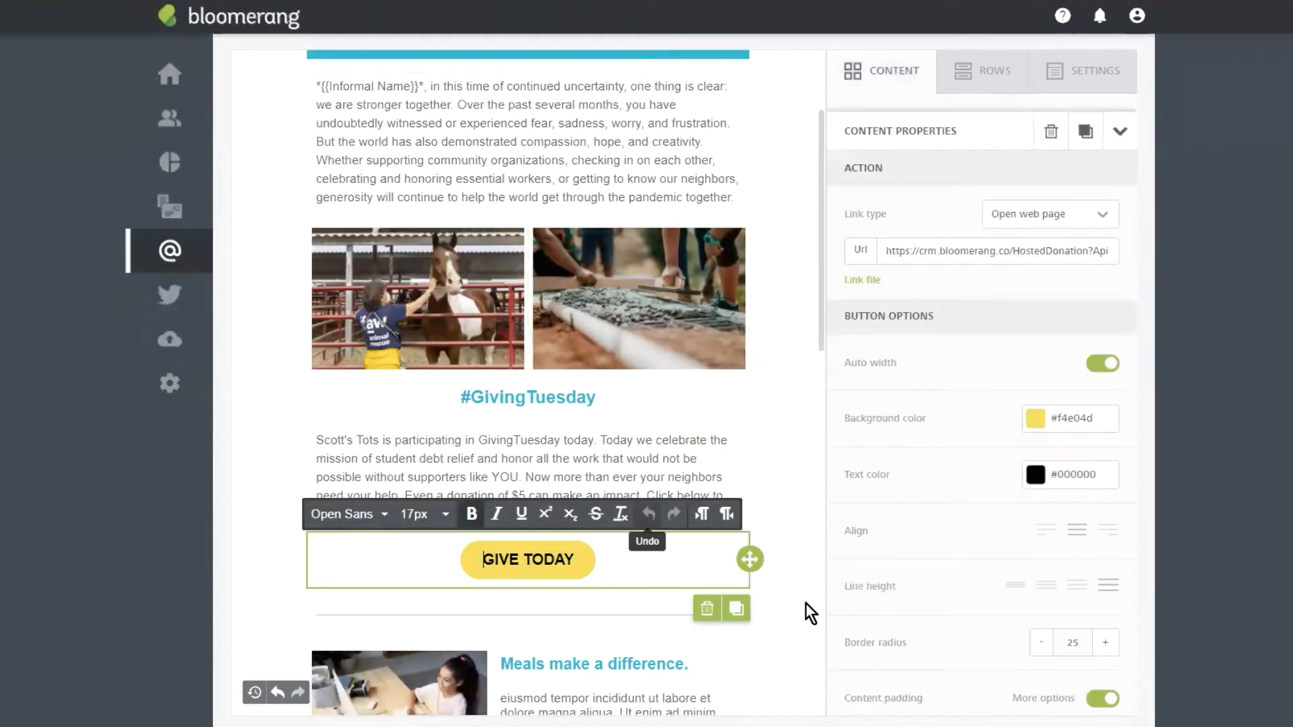
click(707, 610)
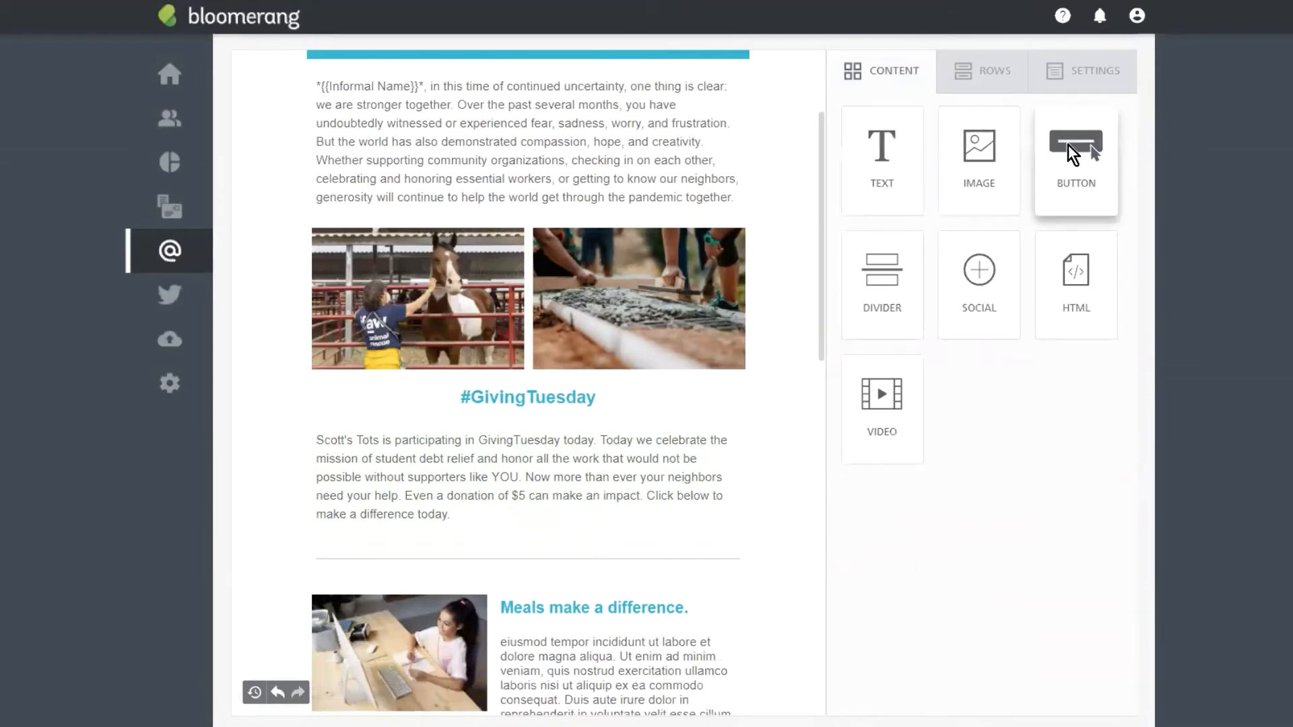
drag(1068, 145, 506, 394)
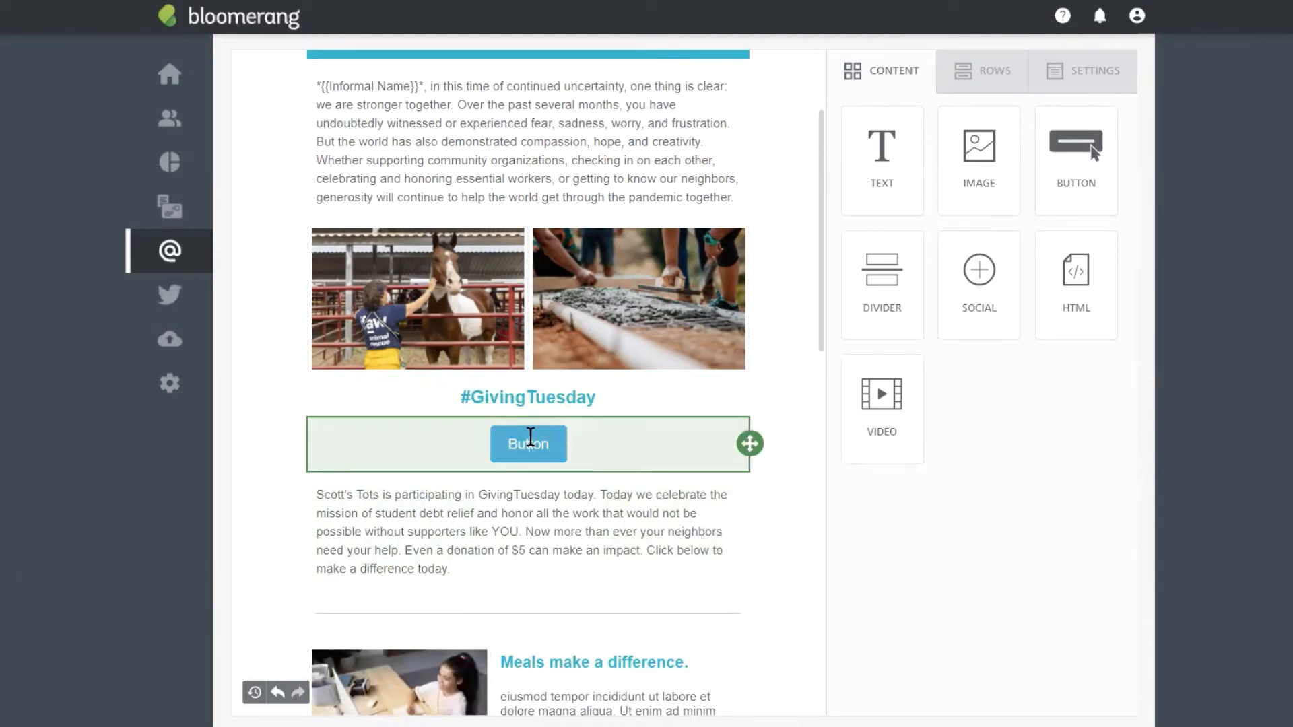
Step: Change the new button's label from 'Button' to 'GIVE TODAY' at 18px font size
click(531, 439)
double_click(519, 446)
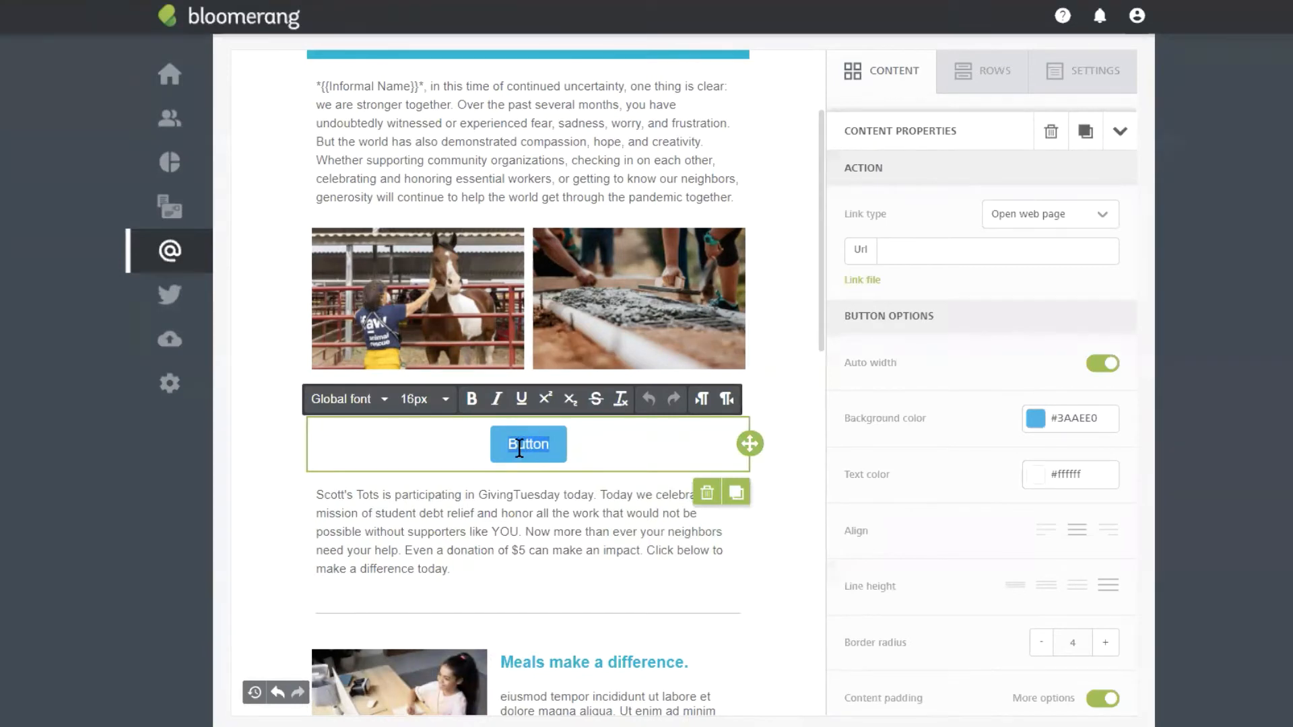
text(GIVE TODAY)
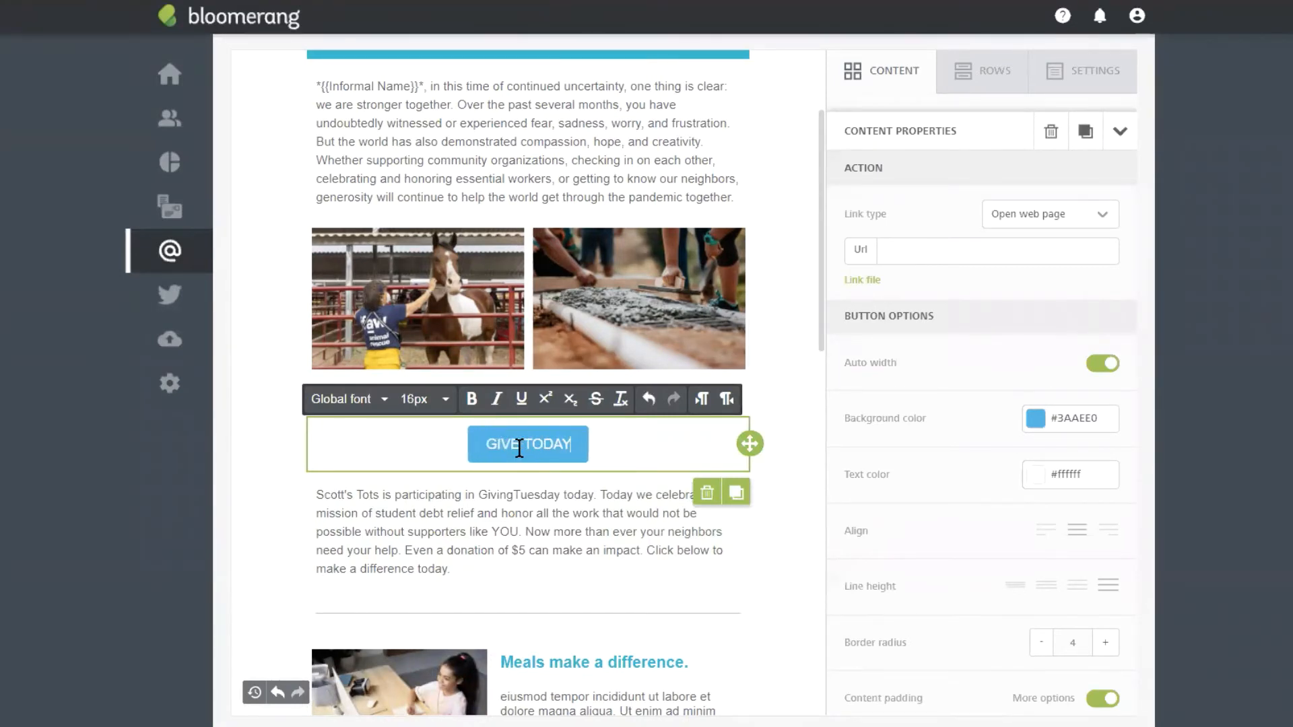
triple_click(520, 448)
click(519, 437)
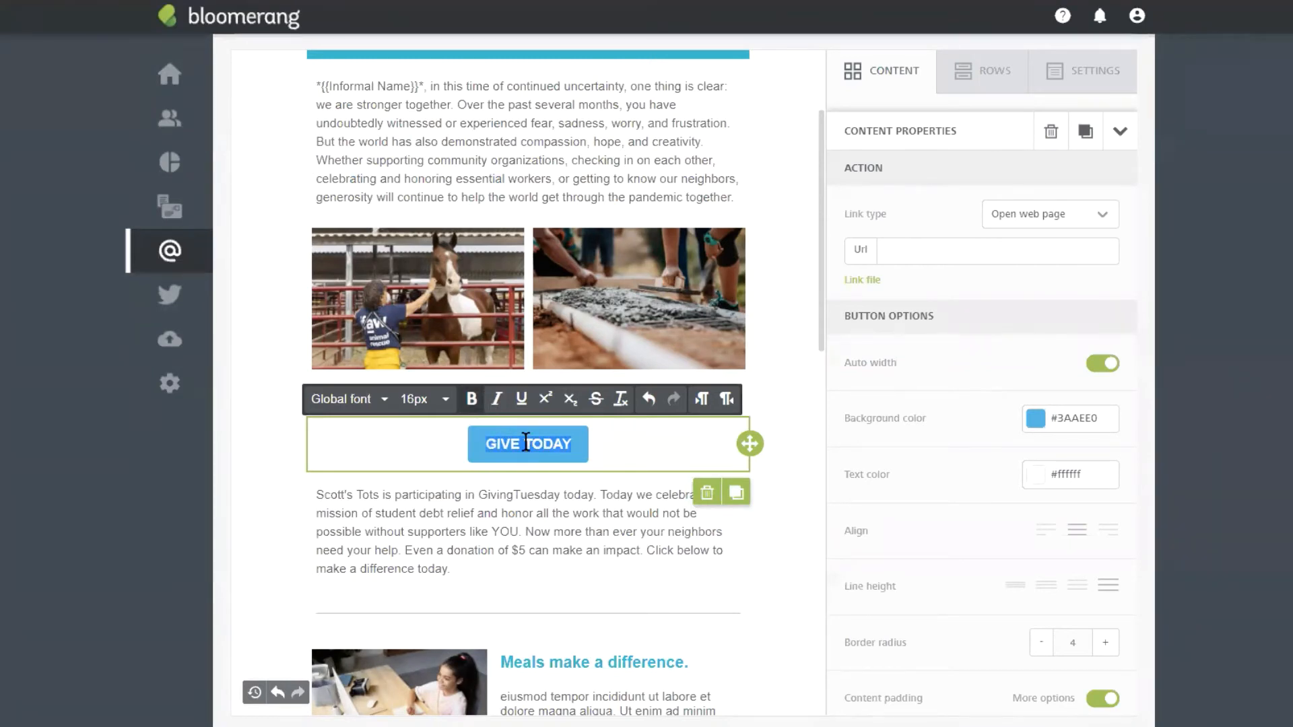
triple_click(519, 438)
click(445, 400)
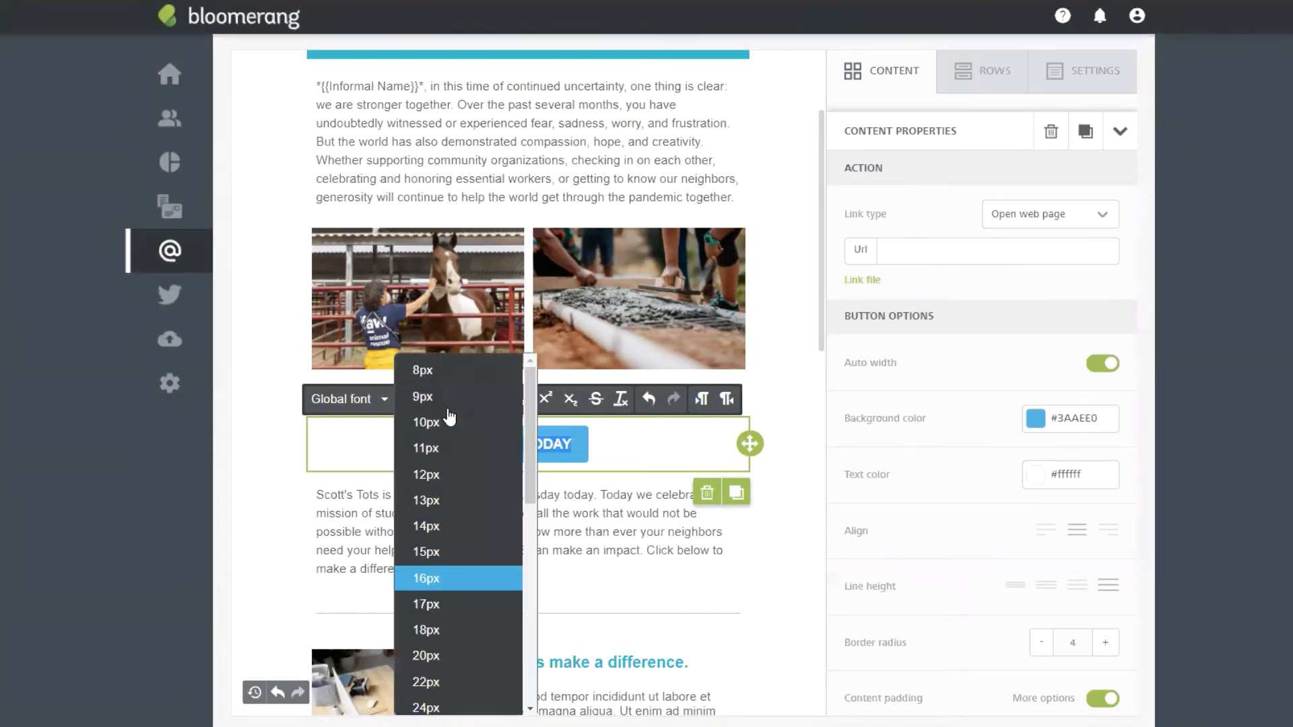
click(449, 629)
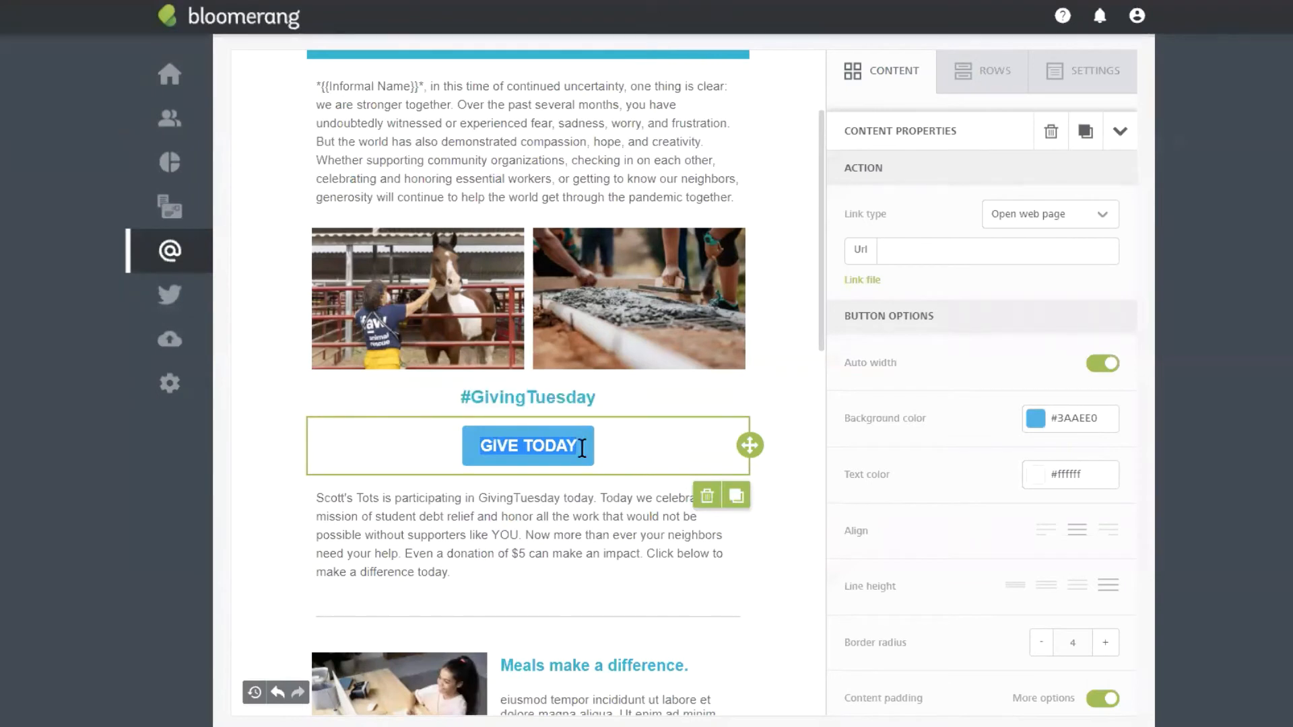
click(551, 438)
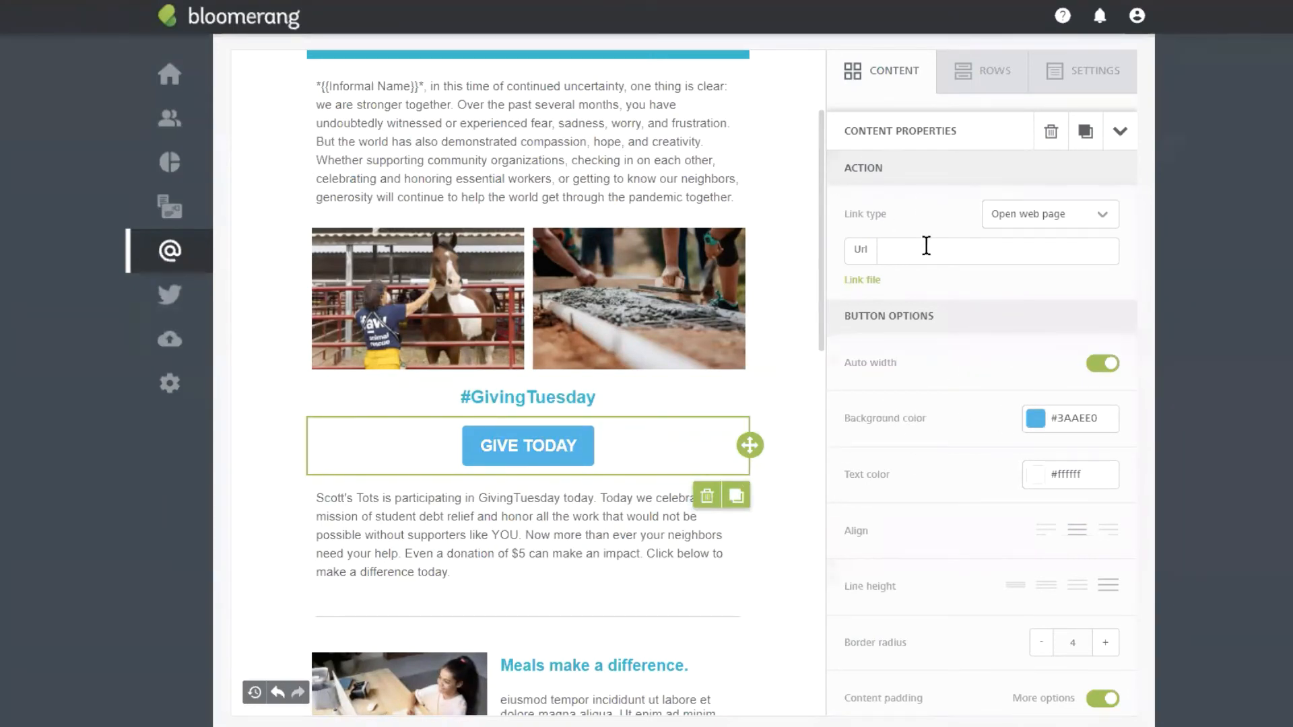
Step: Paste the hosted donation page URL into the button's Url field under Action
click(946, 253)
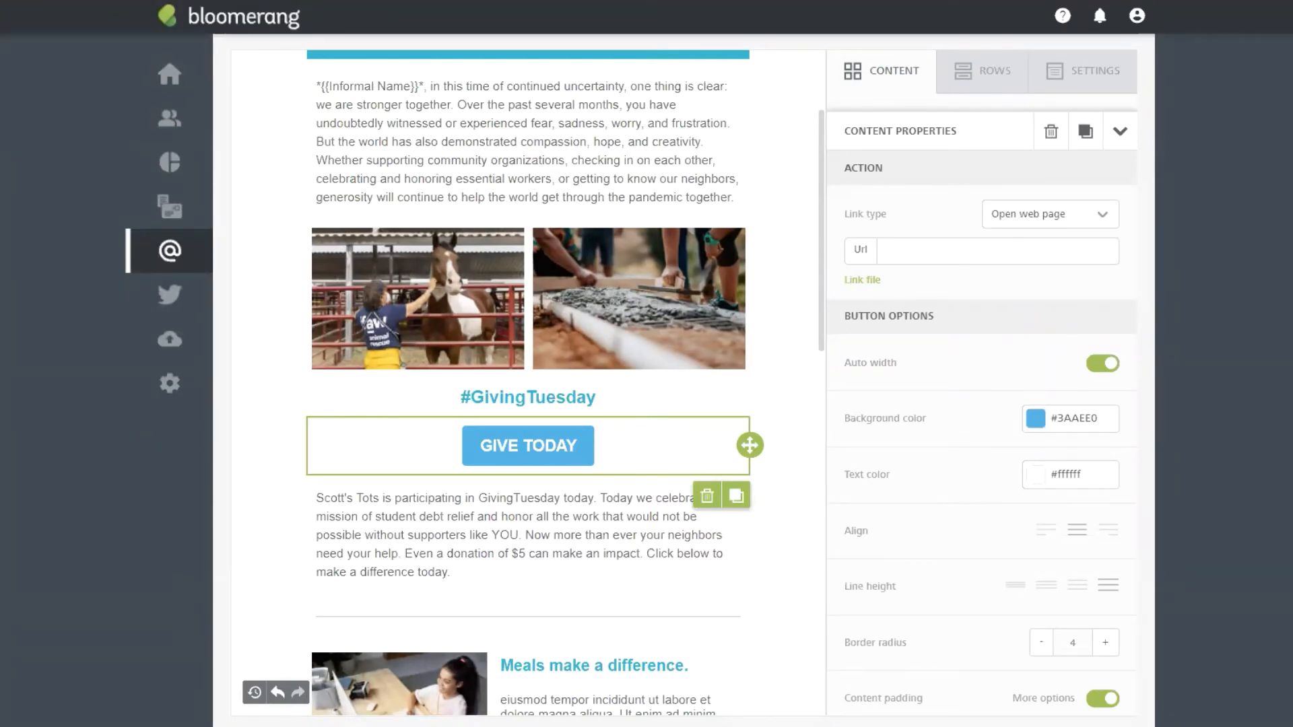
click(896, 247)
key(ctrl+v)
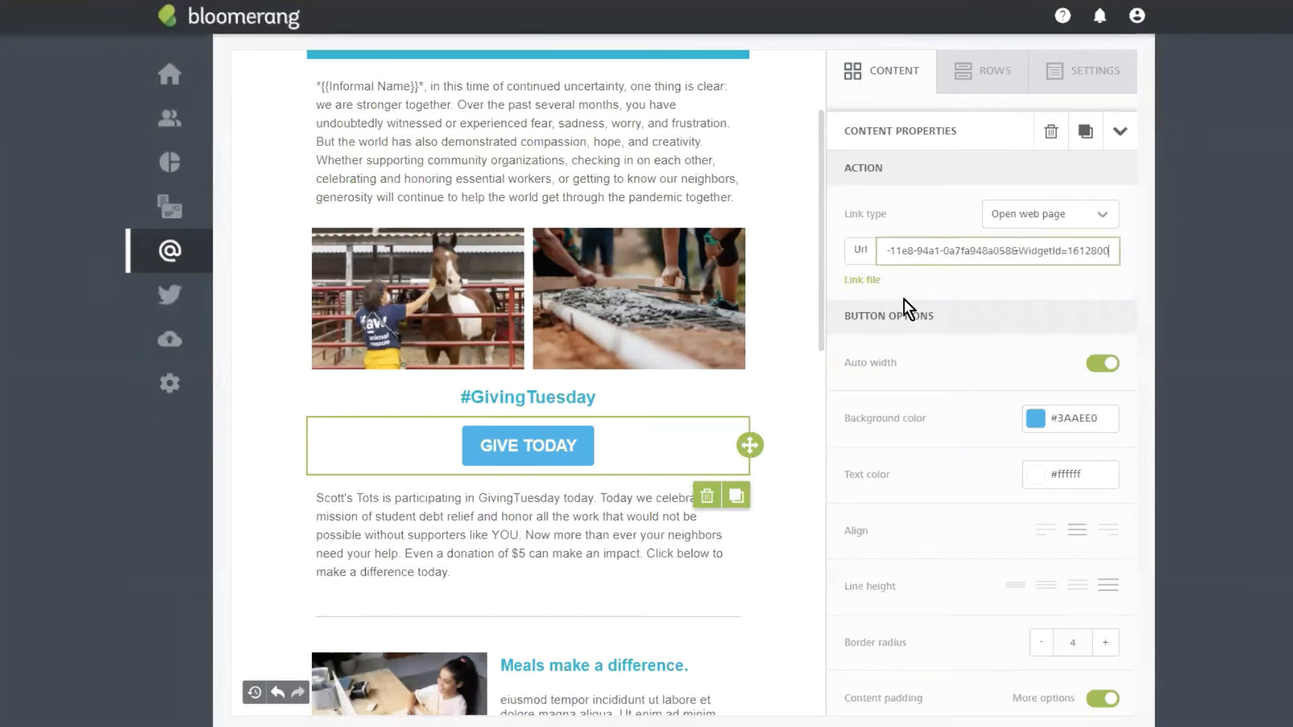
click(1037, 418)
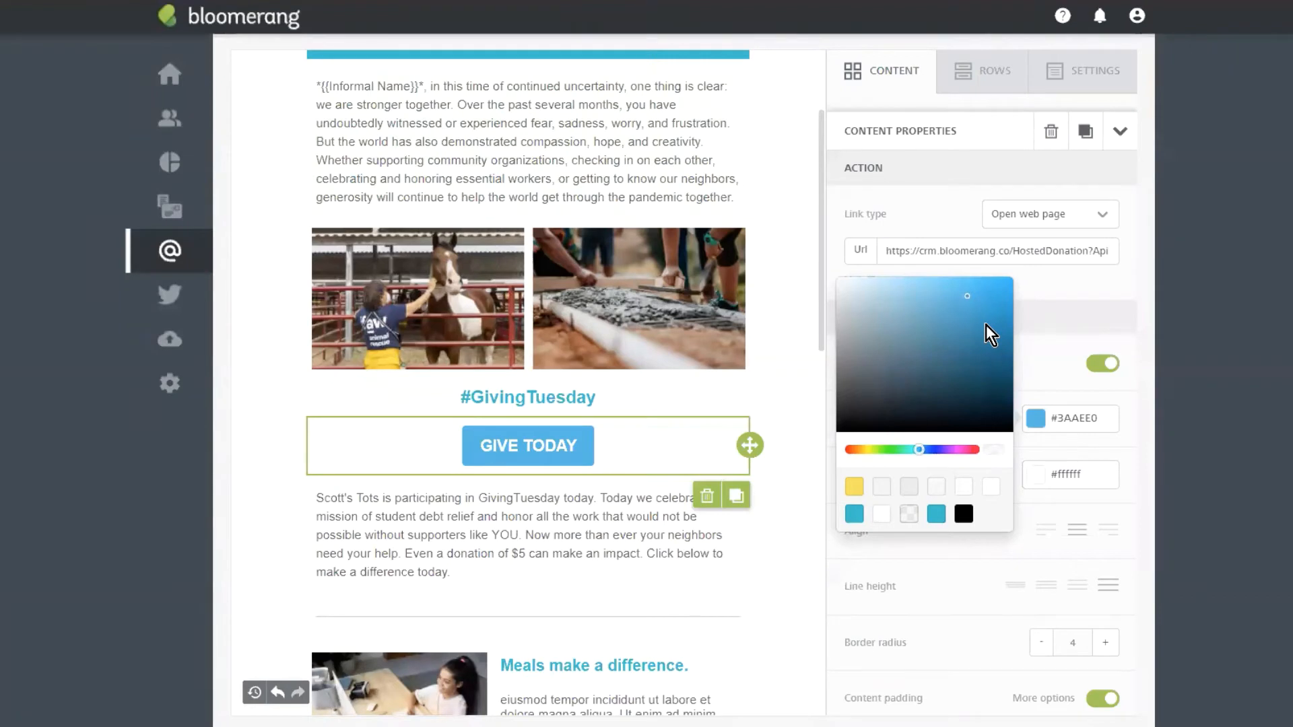
Step: Set the button background colour to yellow #f4e04d
drag(986, 325, 904, 293)
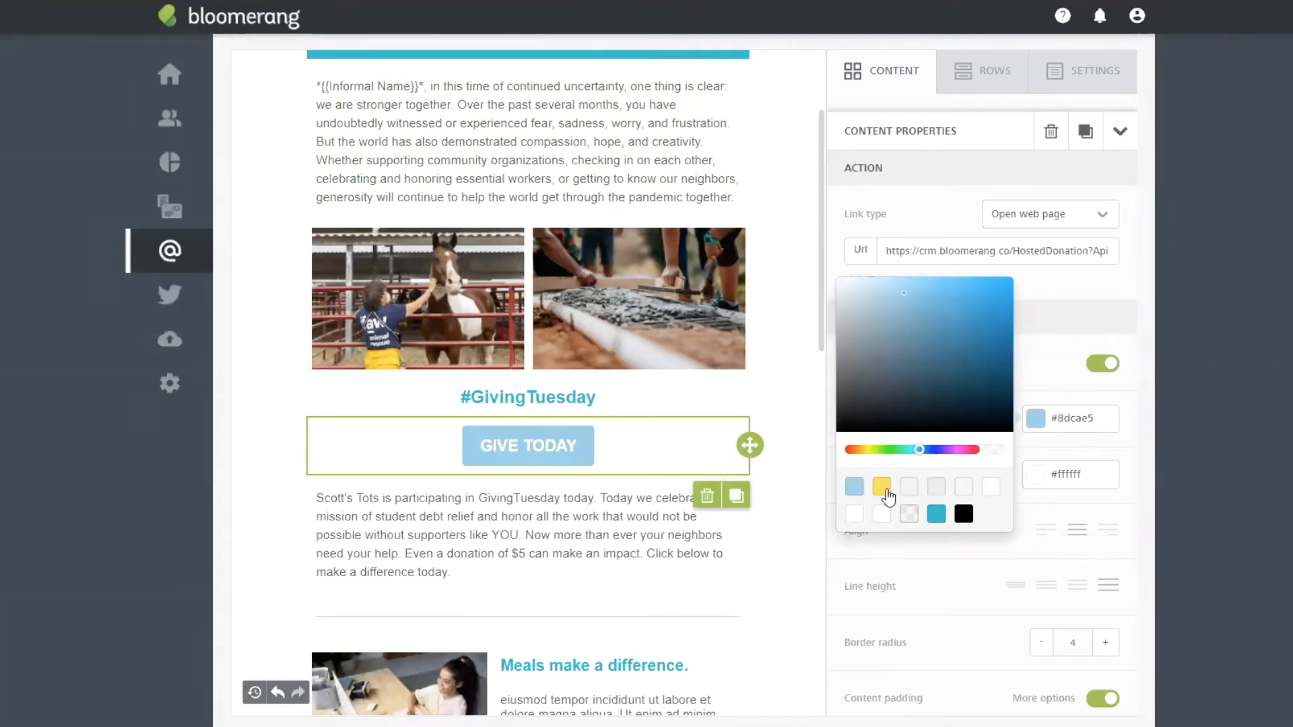
click(883, 490)
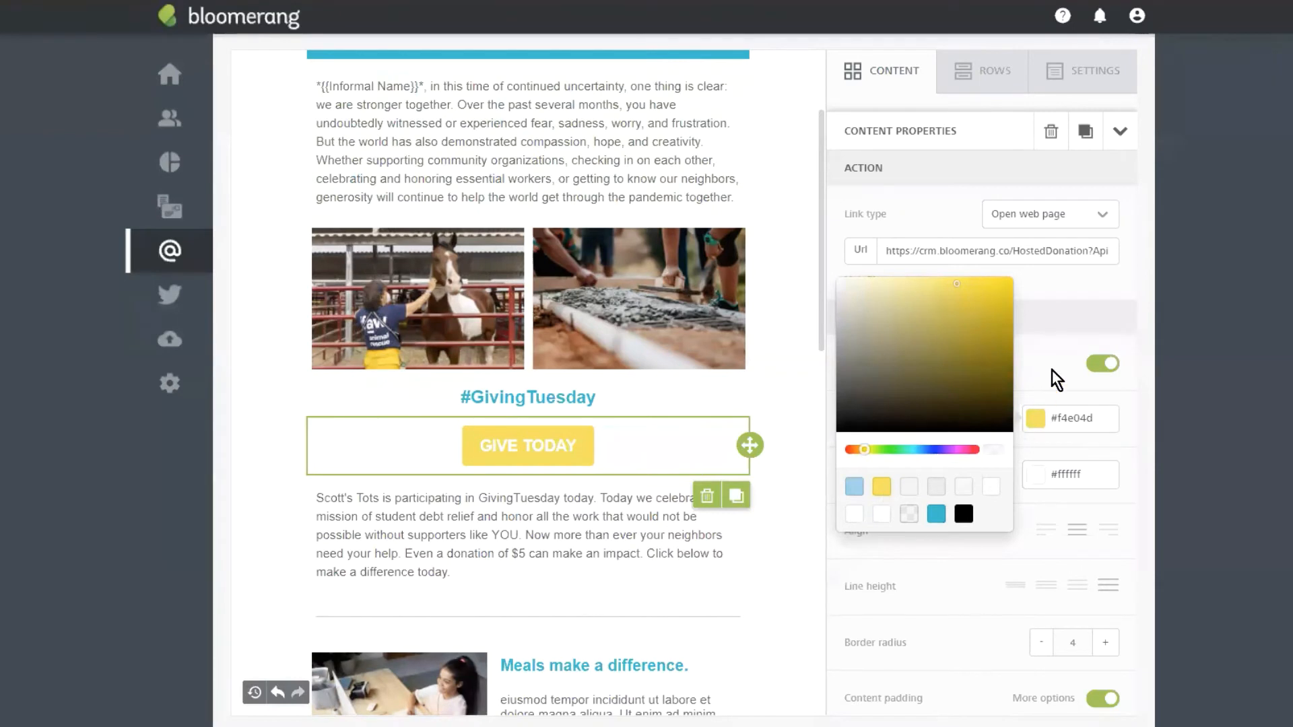
click(1065, 398)
triple_click(1083, 423)
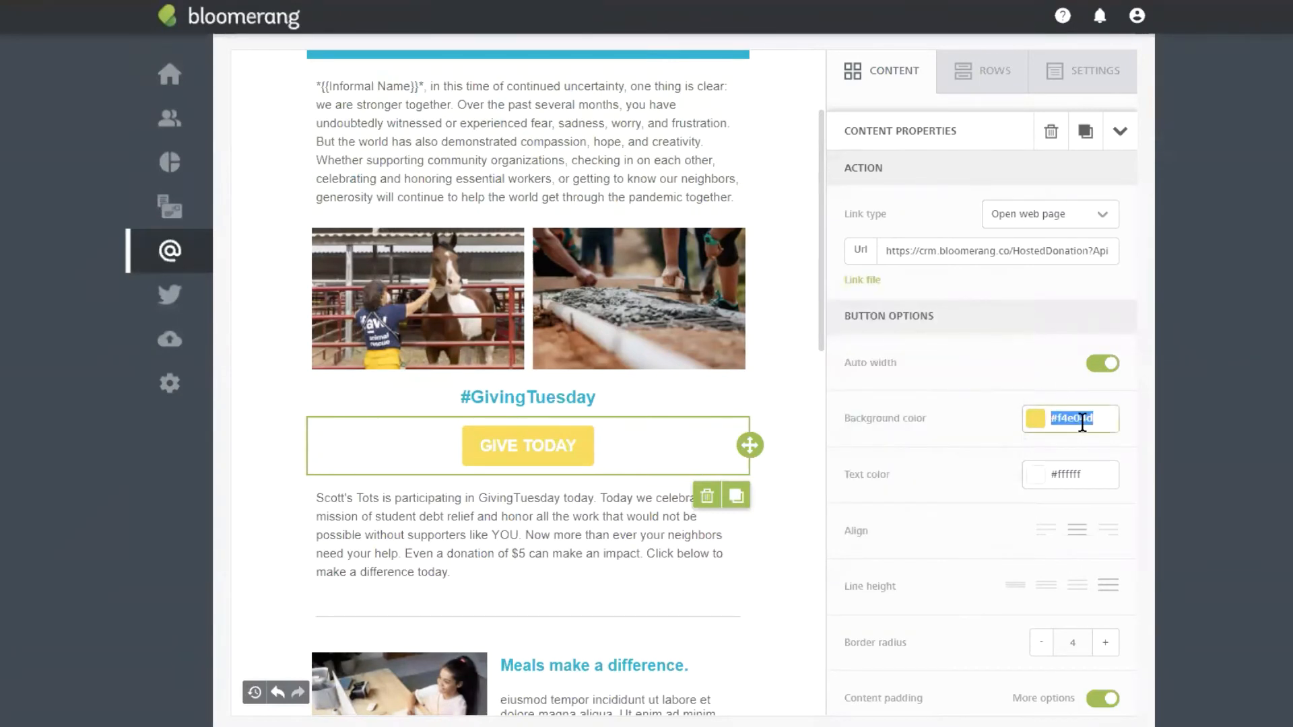
click(1067, 370)
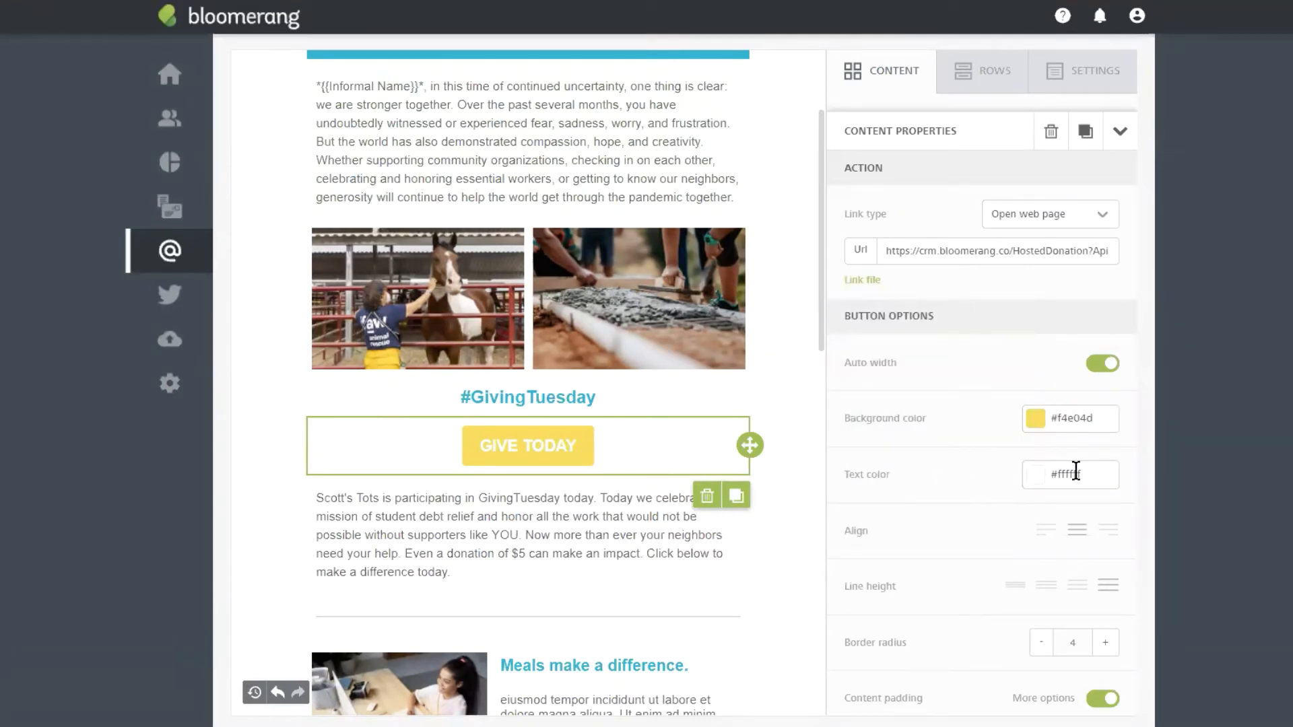
Step: Make the GIVE TODAY button text black (#000000)
click(1052, 476)
click(964, 694)
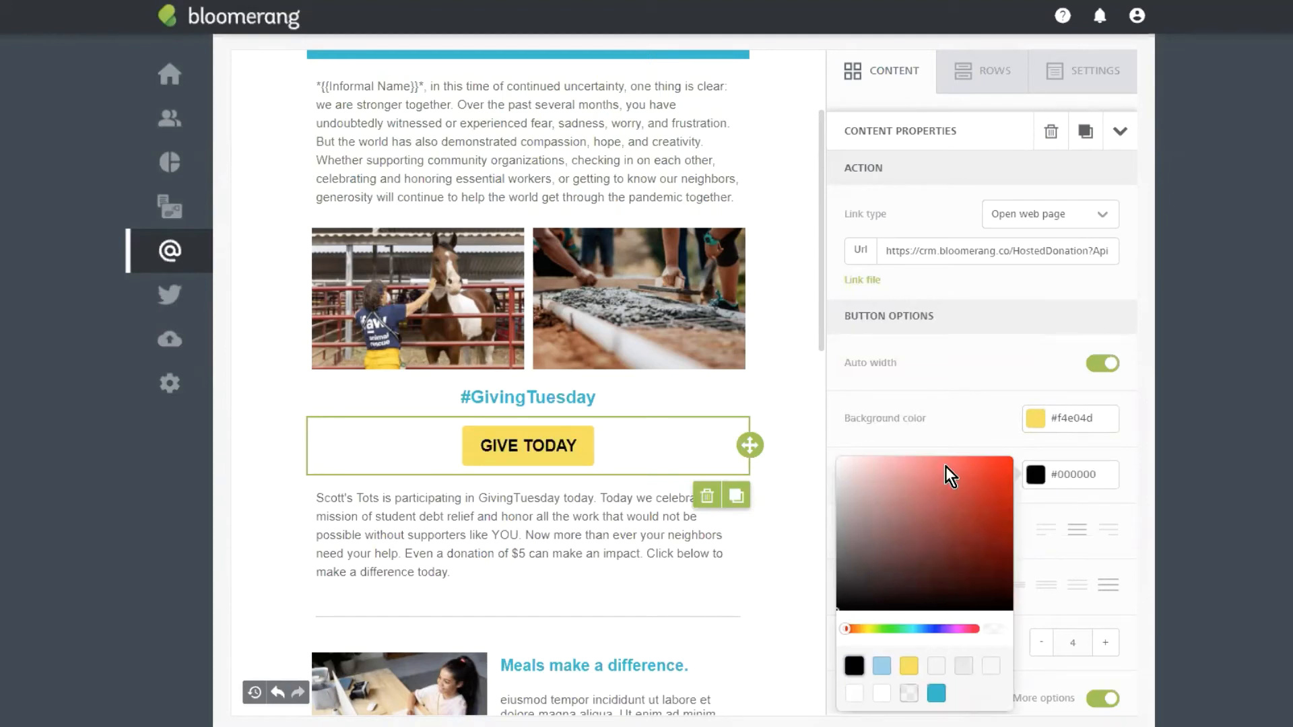
click(947, 441)
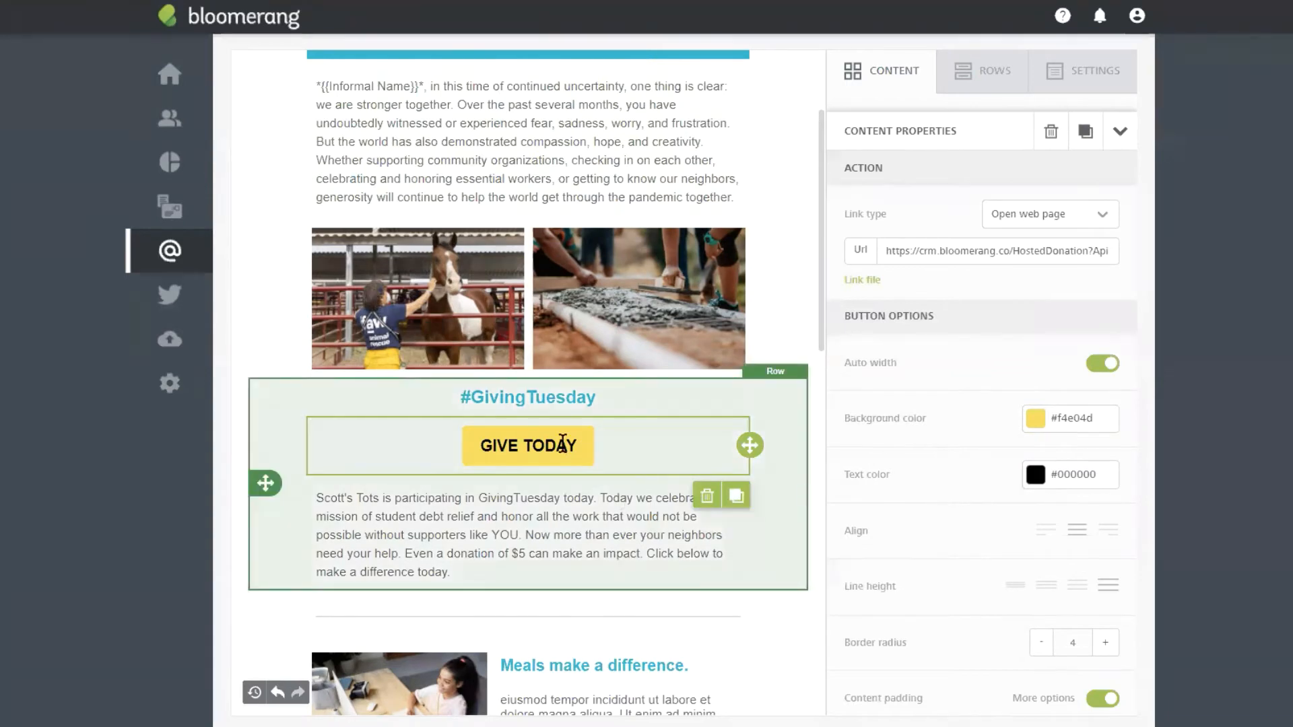
Step: Set the button's left and right content padding to 35 px and border radius to 25
scroll(943, 414, down, 3)
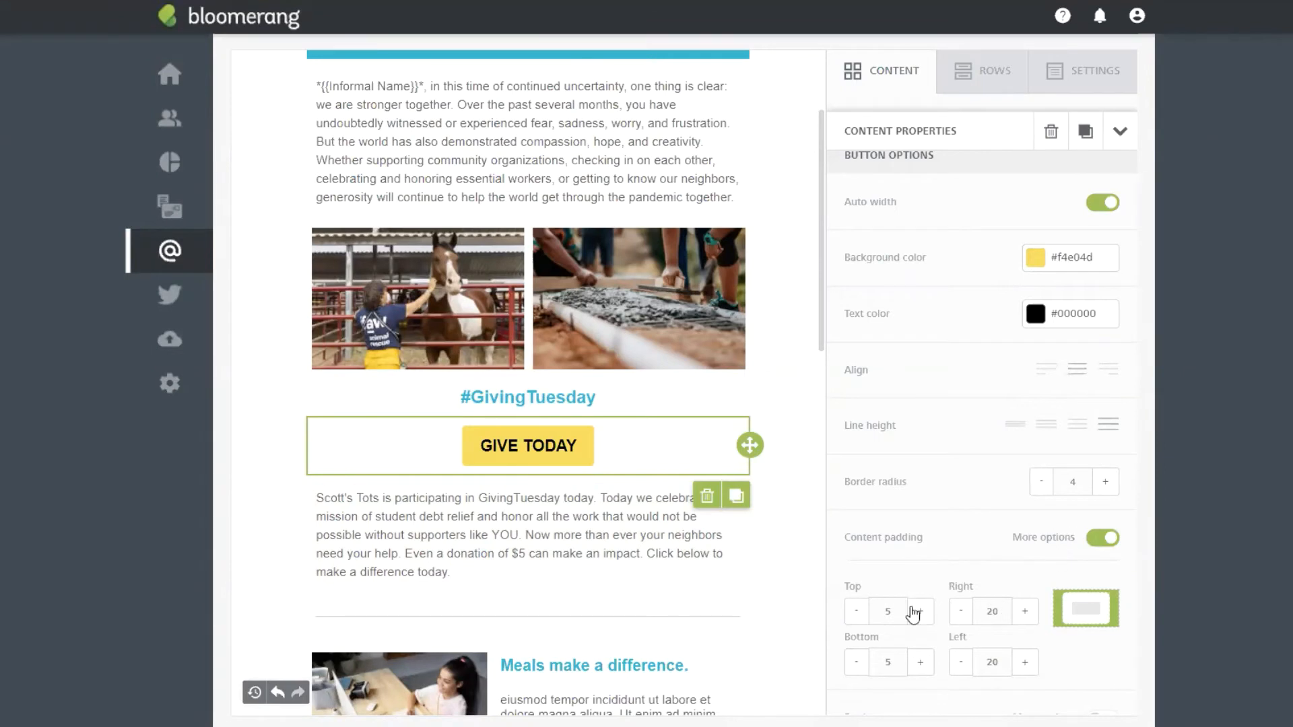
scroll(997, 538, down, 1)
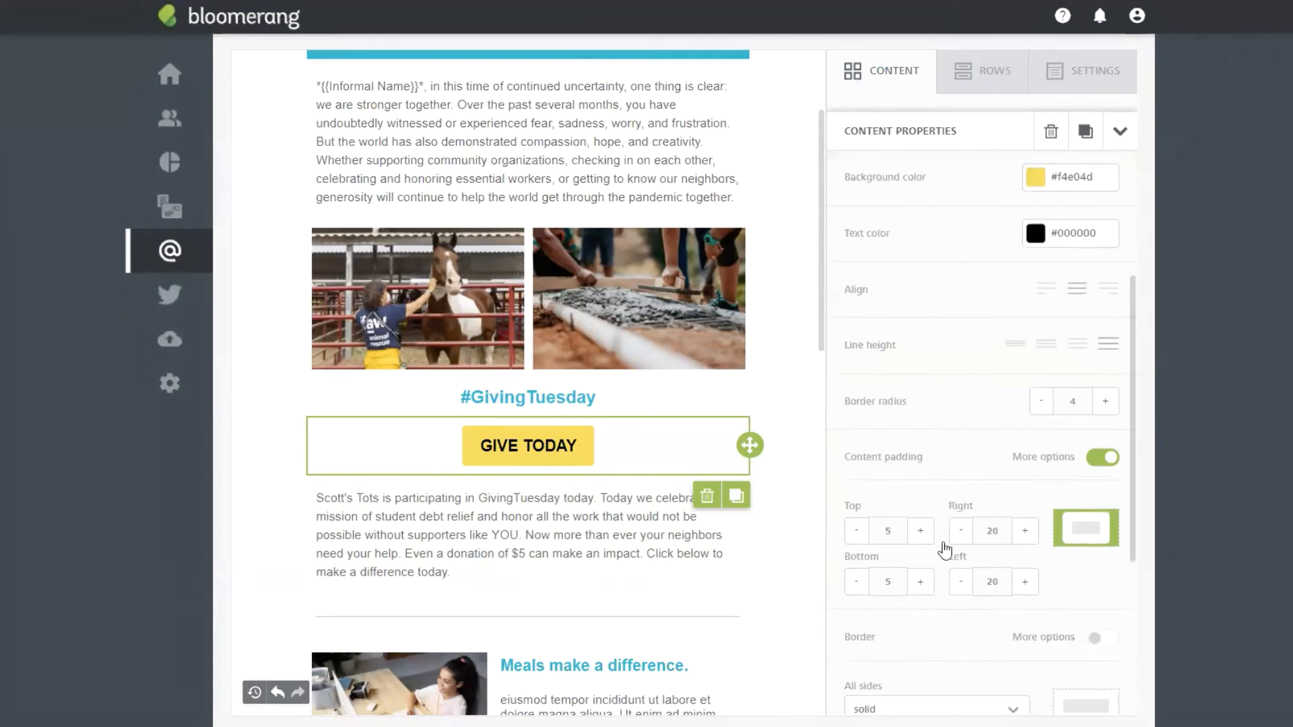
click(1025, 532)
click(1025, 532)
click(1025, 531)
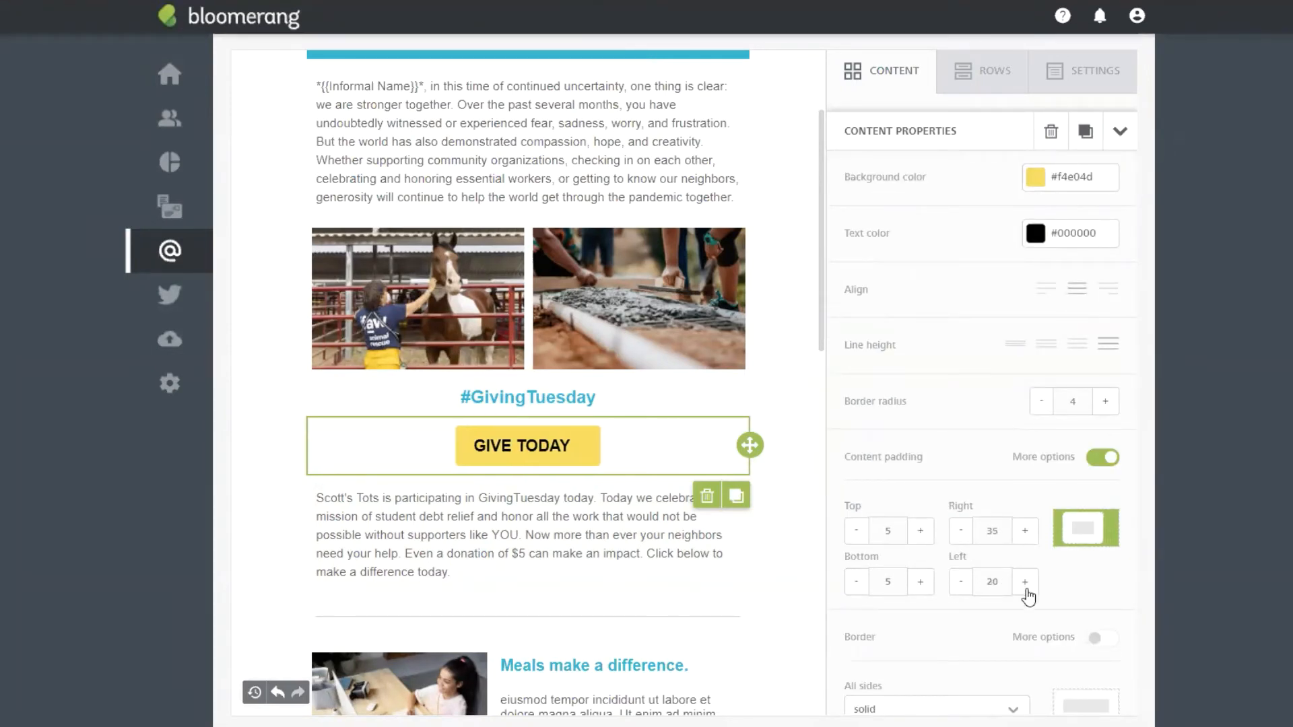
click(1026, 582)
click(1026, 582)
click(1025, 582)
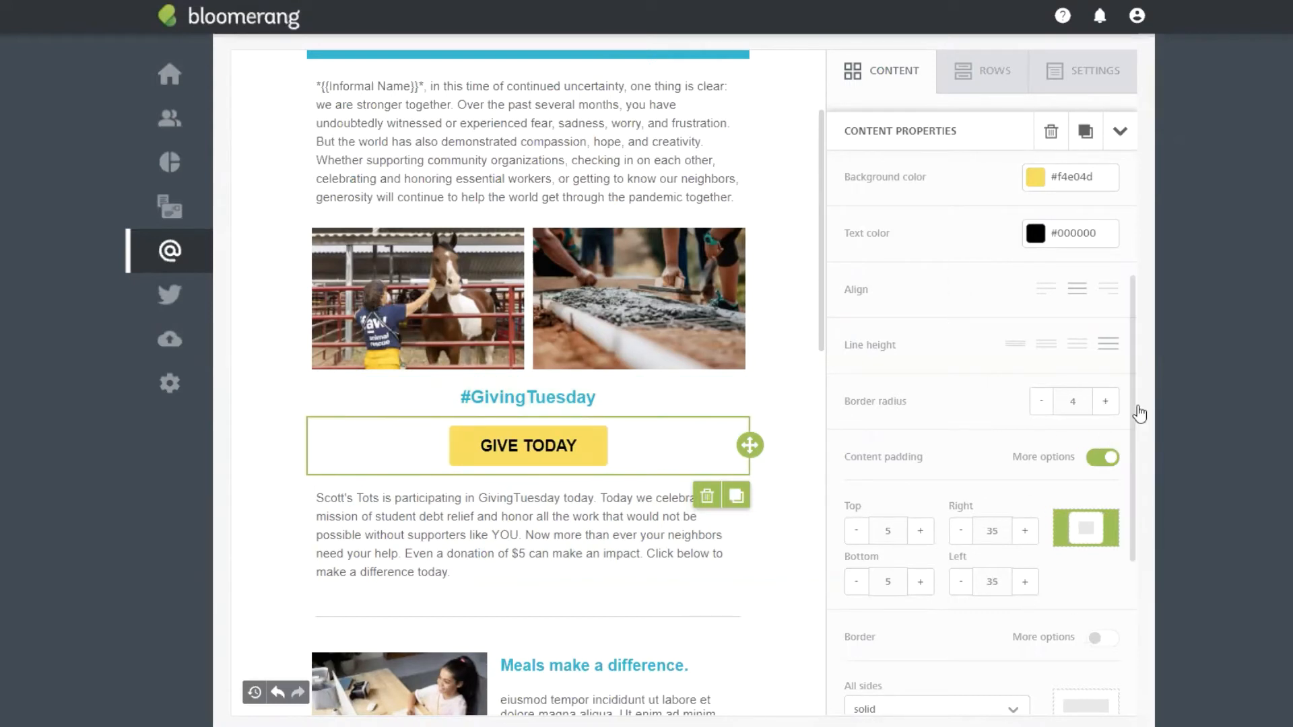
click(1107, 402)
click(1106, 402)
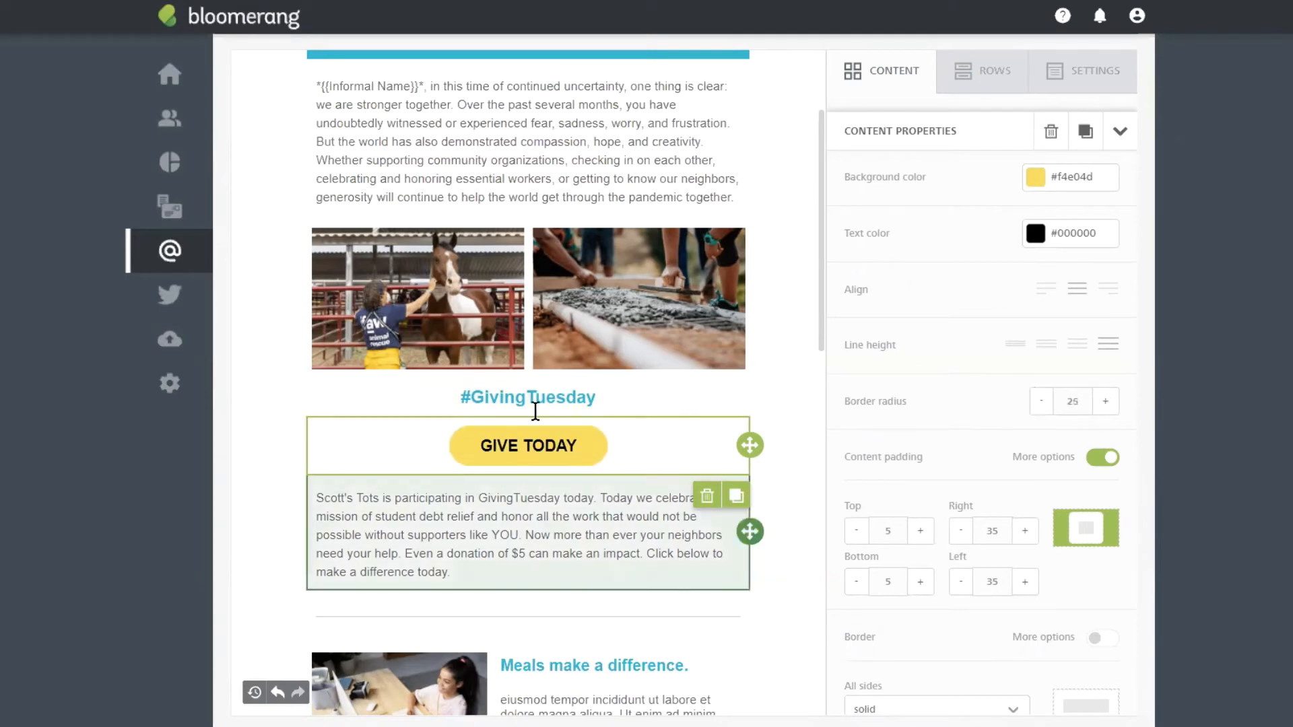
scroll(645, 240, down, 3)
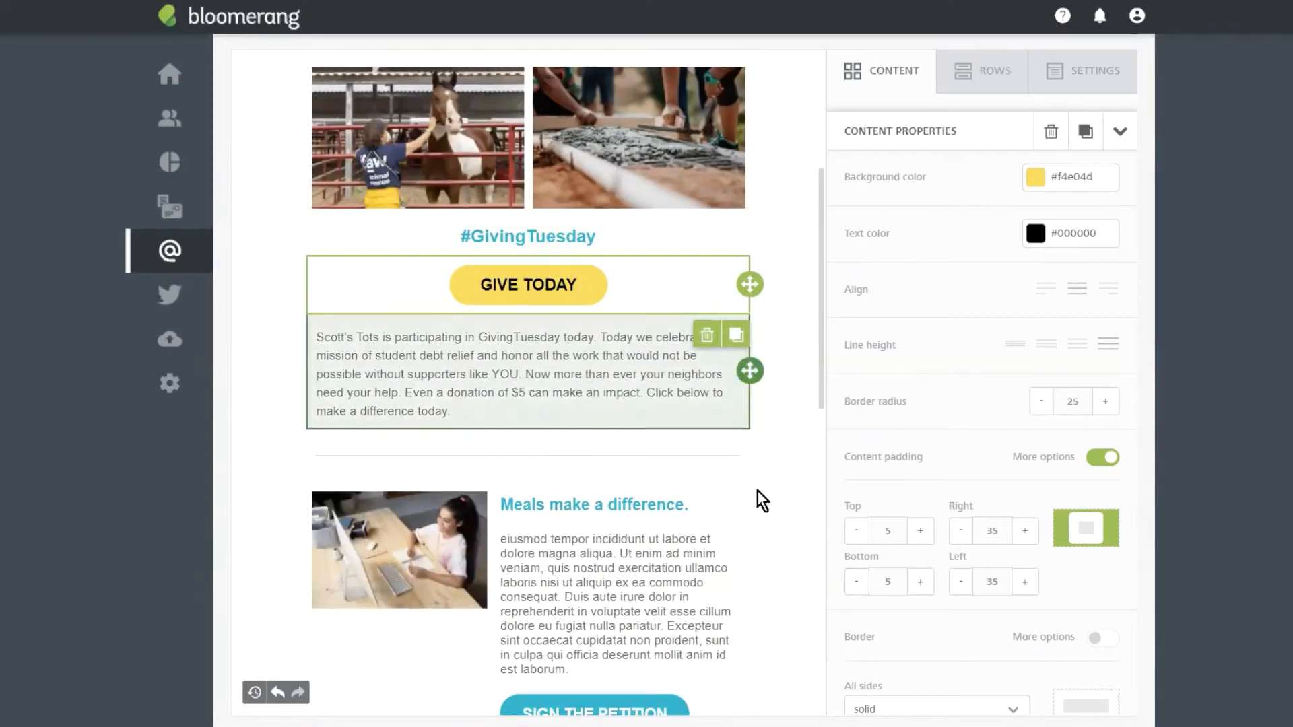
Step: Delete the hand-typed *{{Informal Name}}* text from the start of the greeting paragraph
click(627, 355)
scroll(742, 155, up, 5)
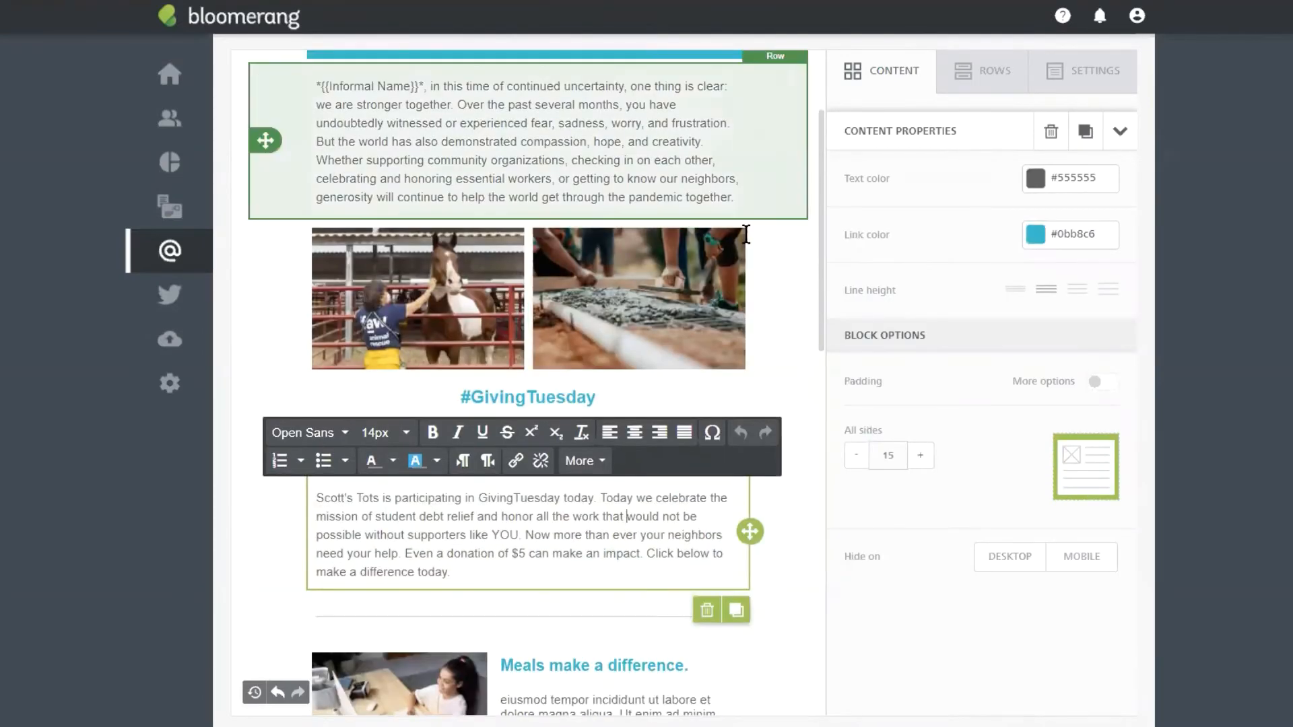
click(441, 266)
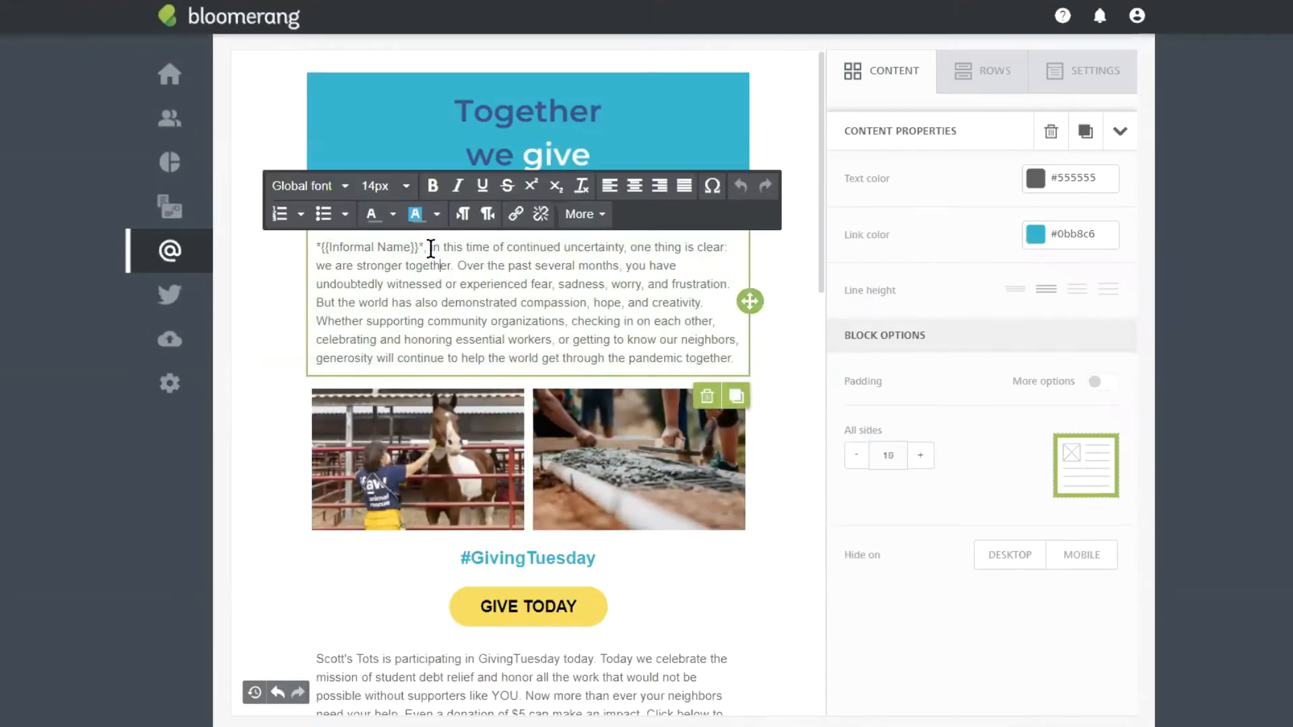
drag(426, 248, 319, 248)
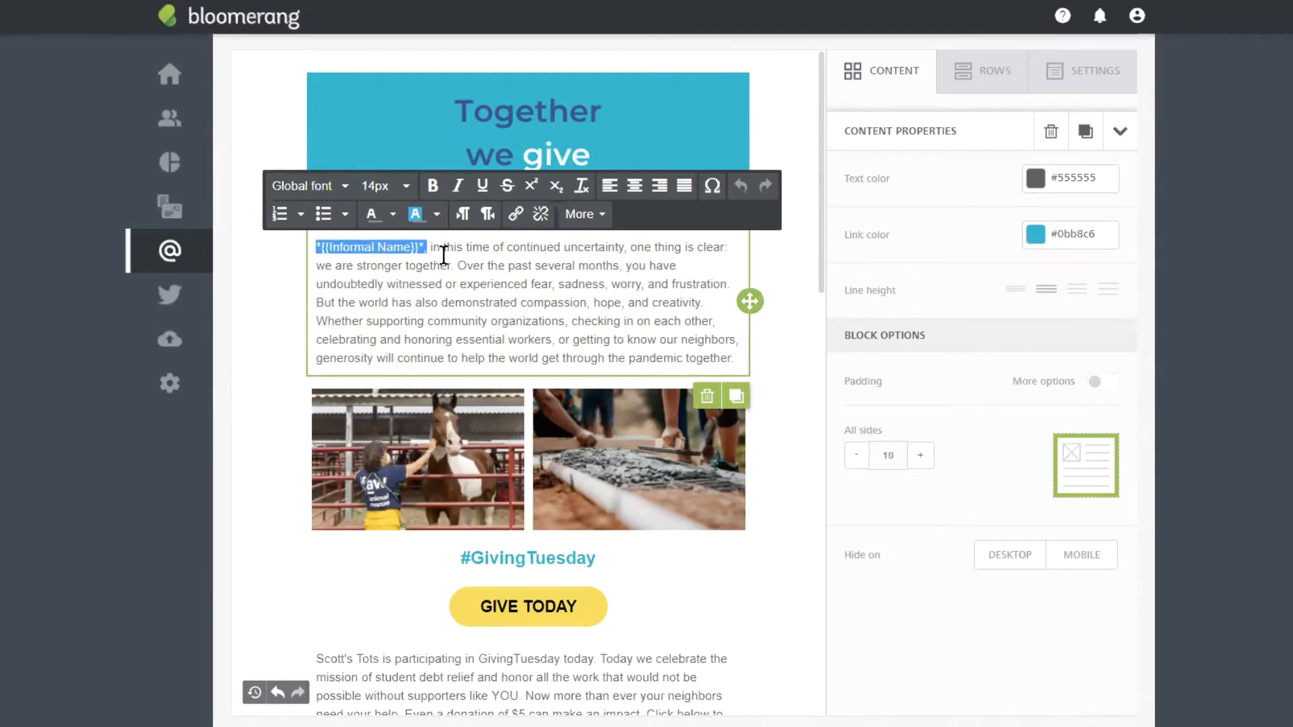
click(375, 267)
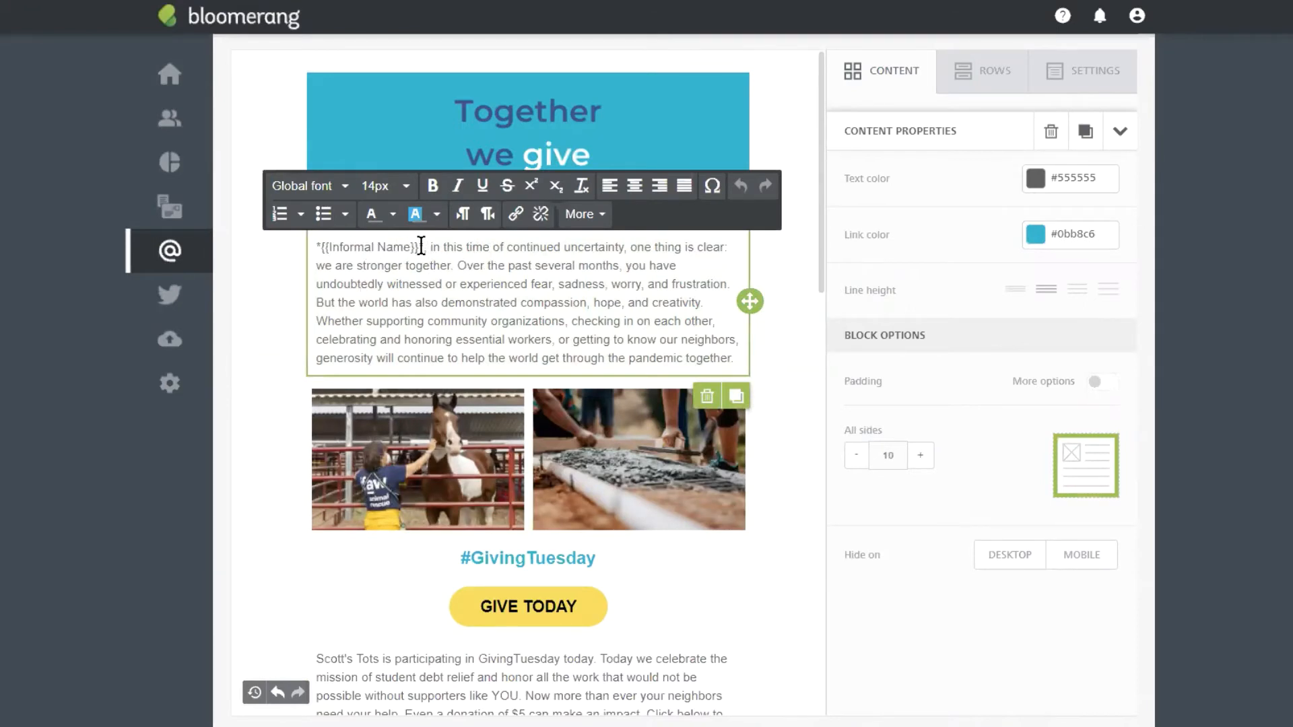
drag(421, 247, 316, 246)
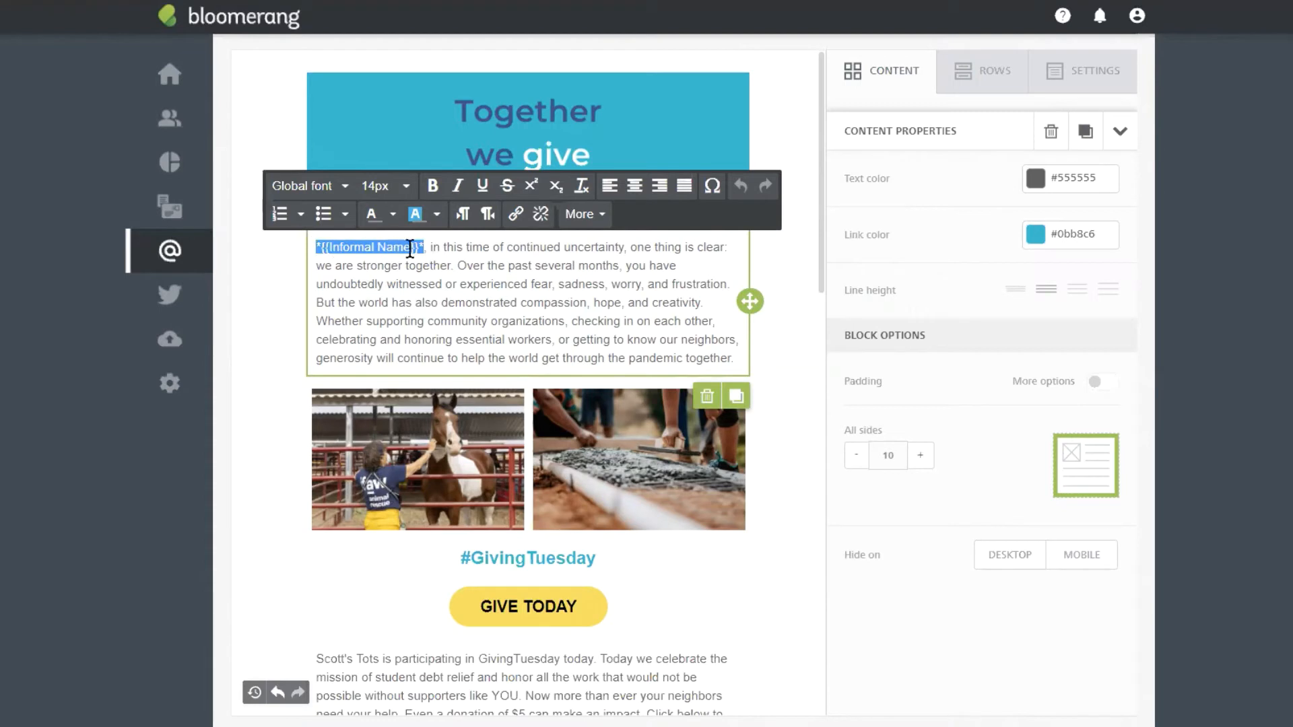
key(BackSpace)
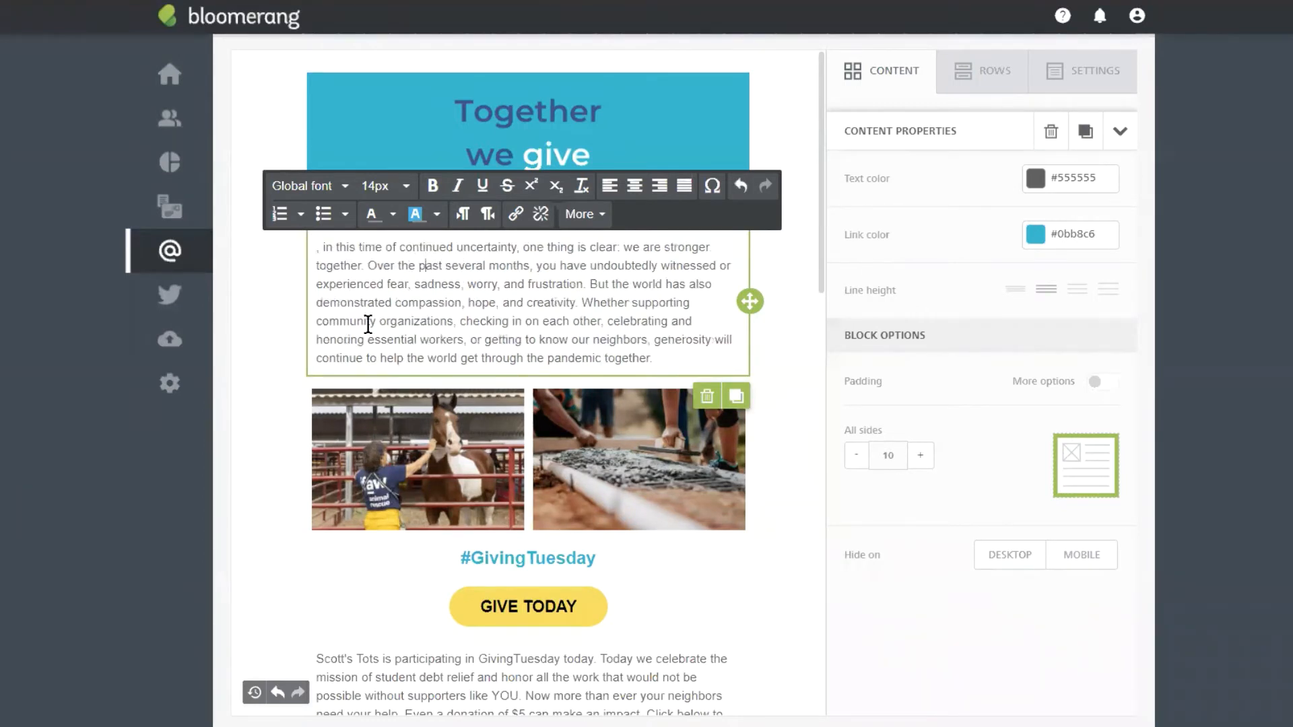
click(312, 252)
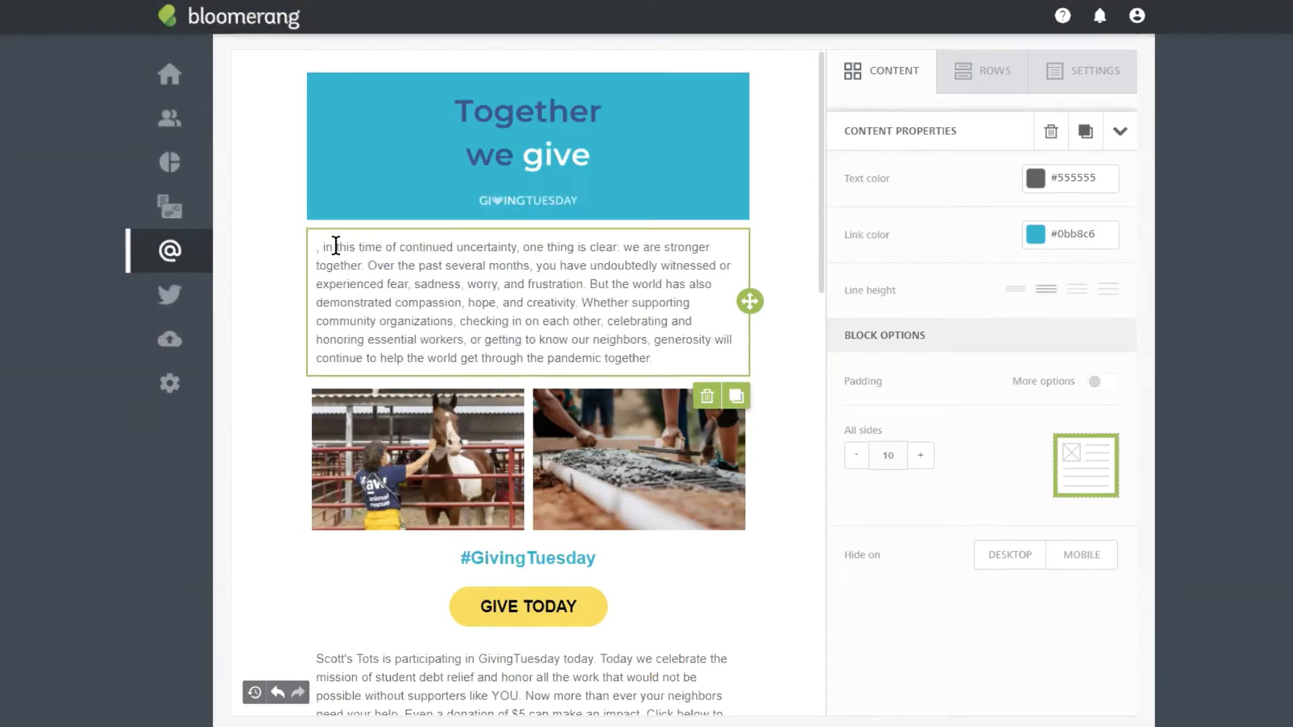
click(317, 251)
key(BackSpace)
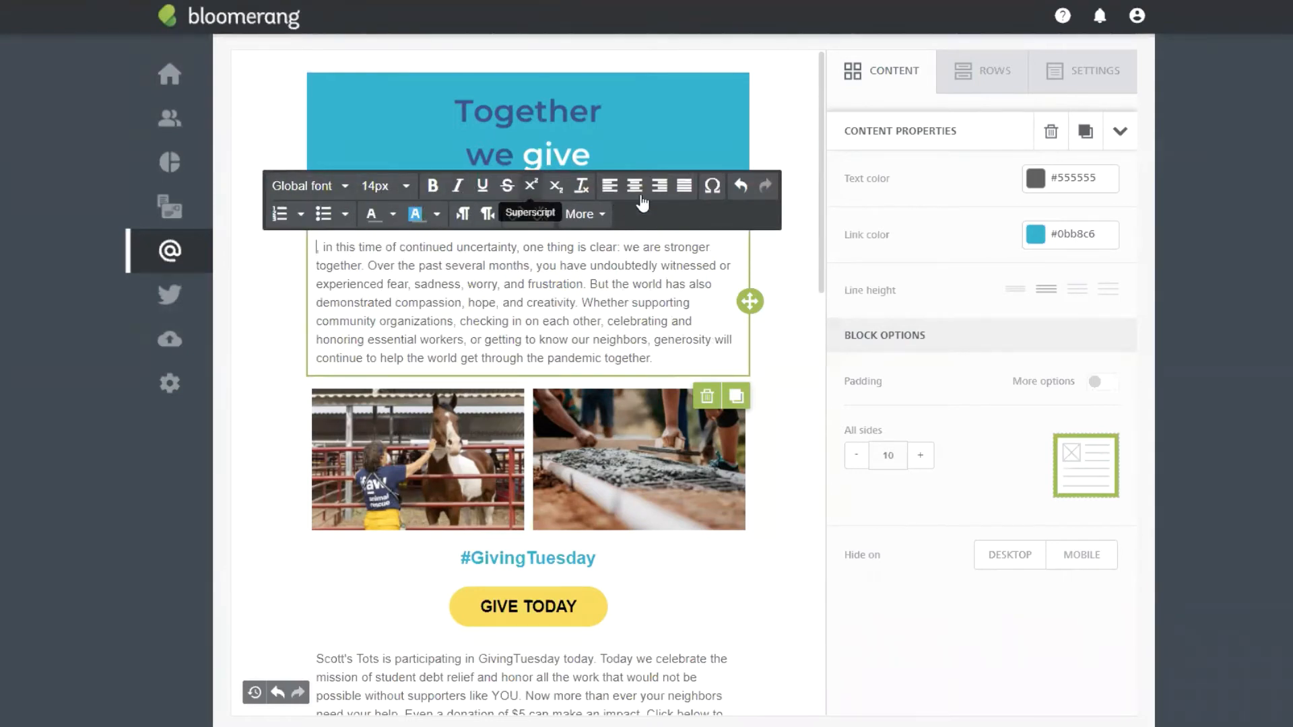
click(588, 214)
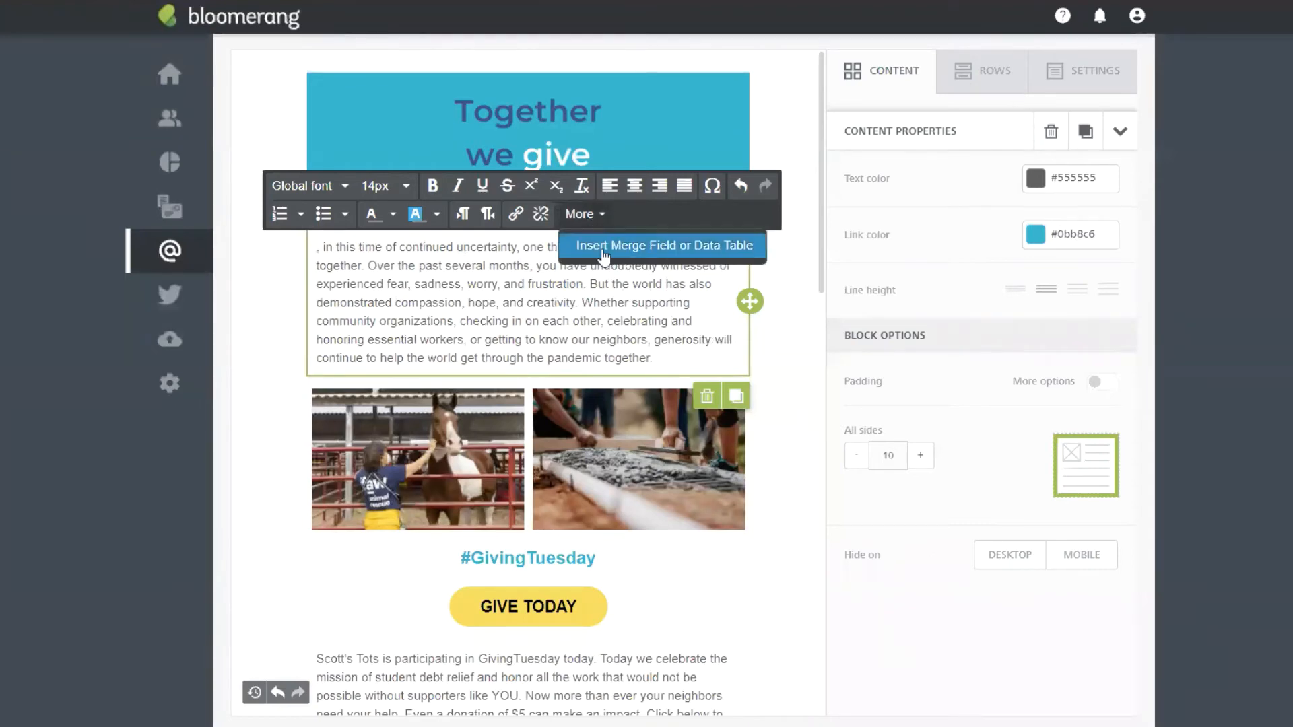
Step: Insert the Informal Name merge field, found by searching 'info', at the greeting's start
click(677, 245)
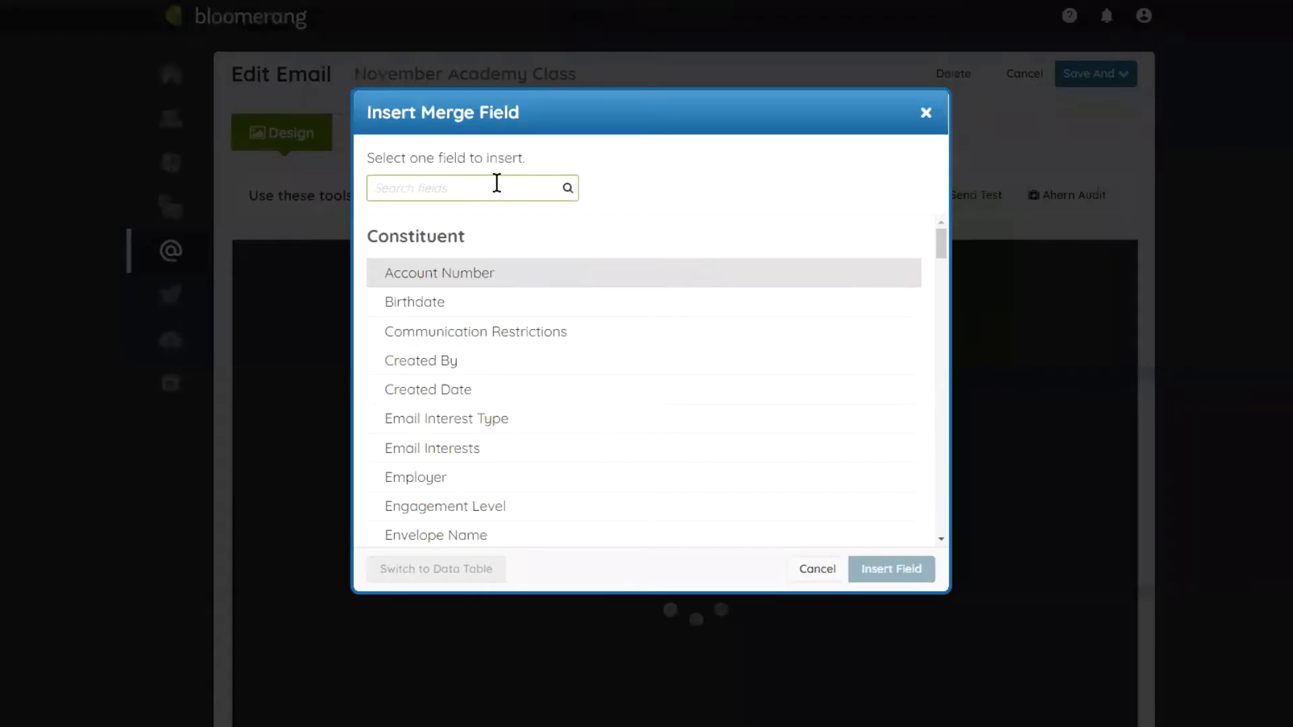
text(informa)
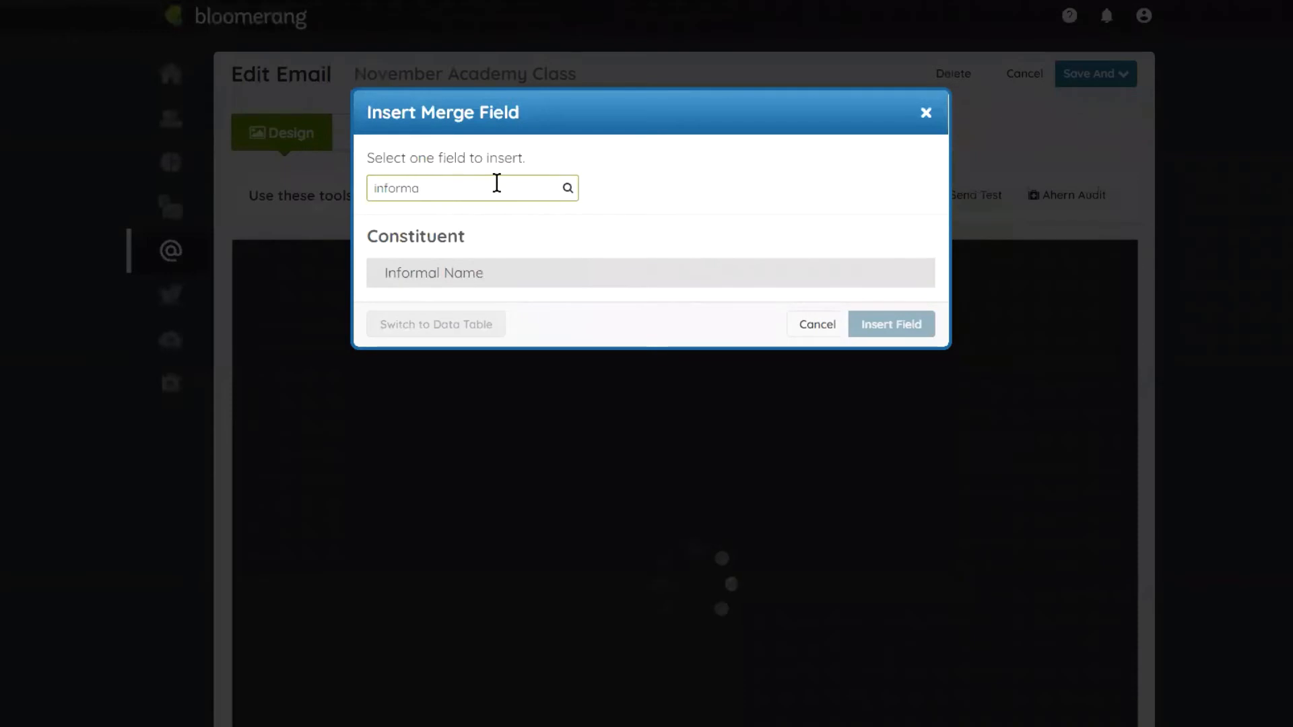
key(BackSpace)
key(BackSpace)
key(BackSpace)
key(BackSpace)
key(BackSpace)
key(BackSpace)
key(BackSpace)
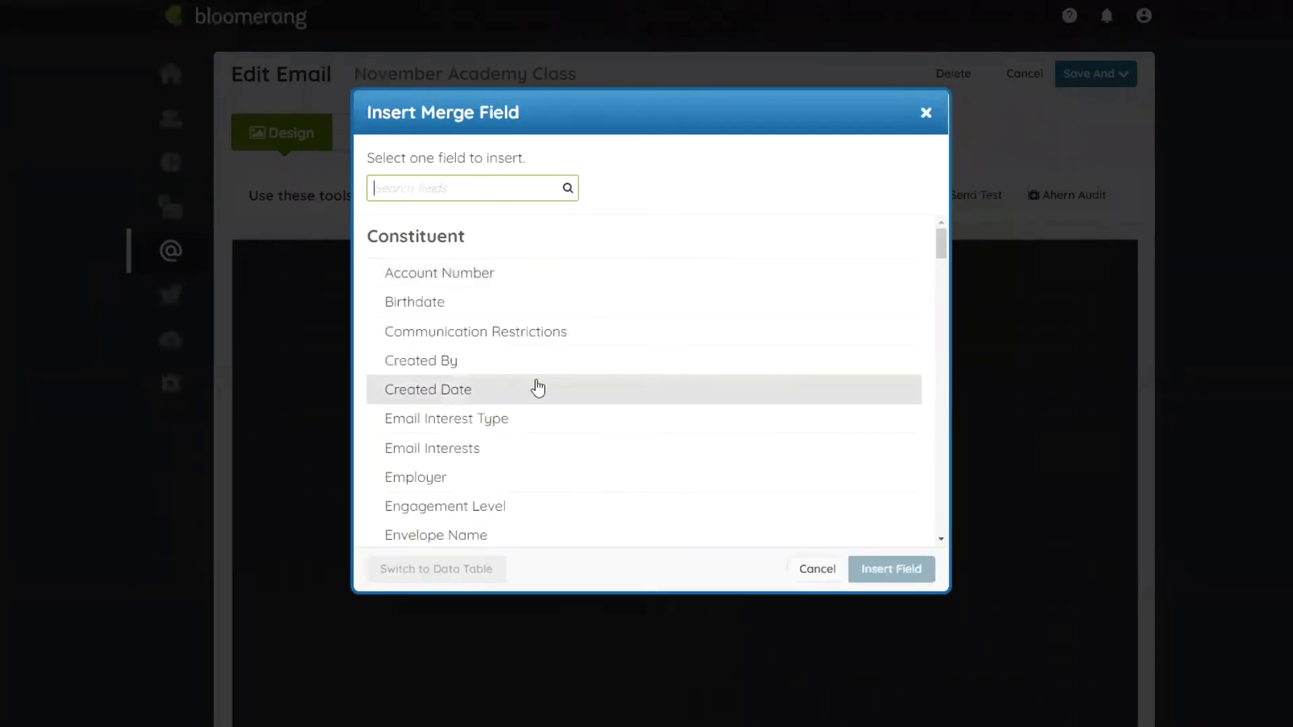
scroll(539, 330, down, 20)
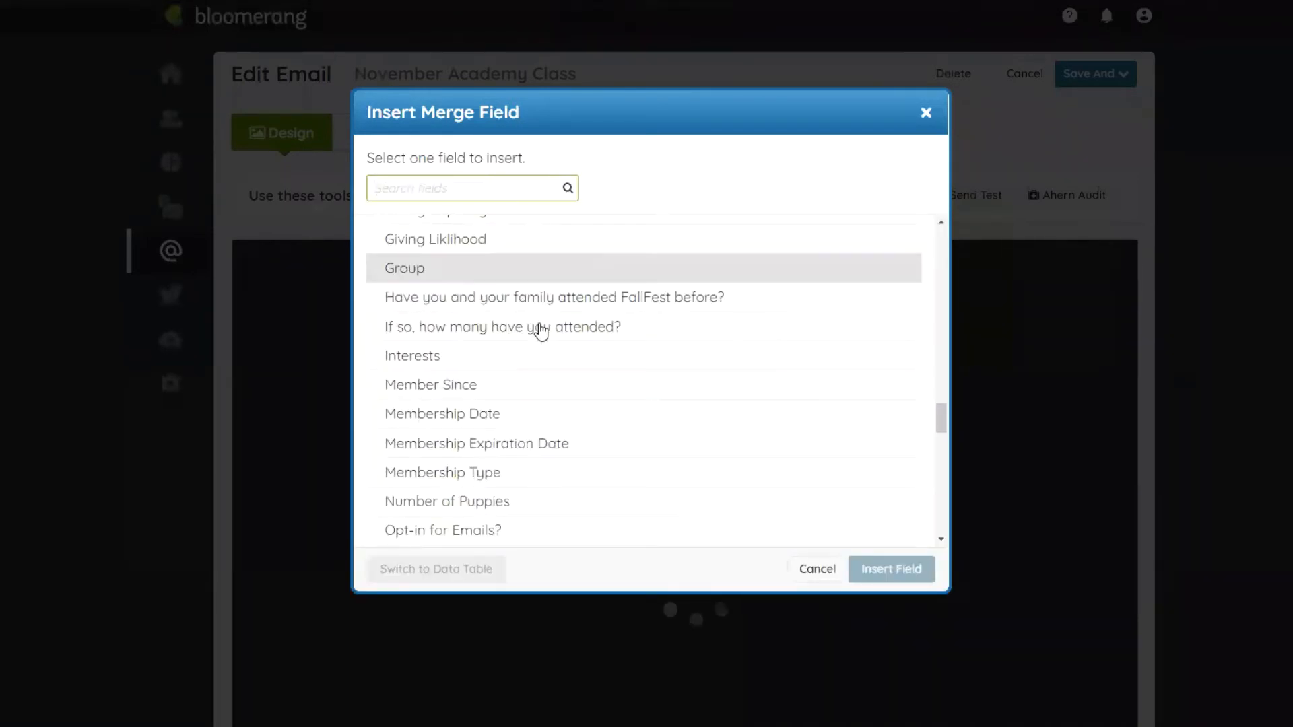
scroll(539, 320, down, 3)
scroll(535, 299, up, 20)
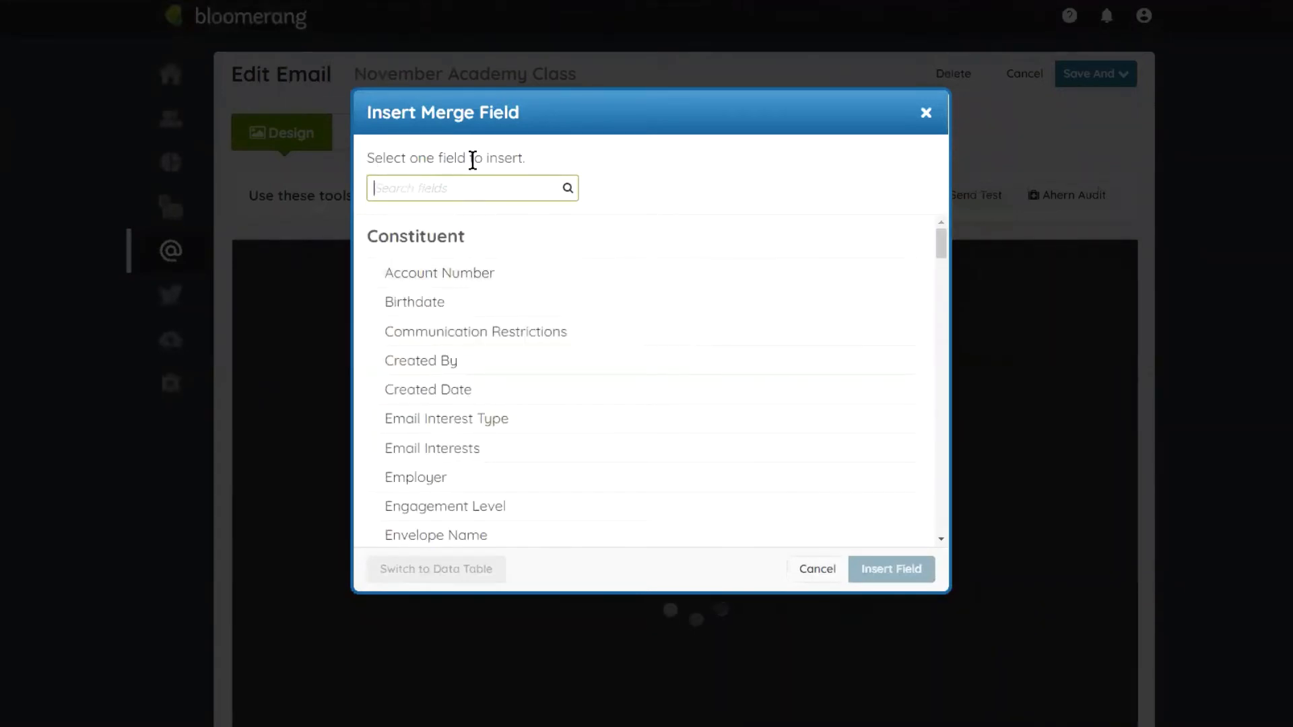
scroll(593, 289, down, 12)
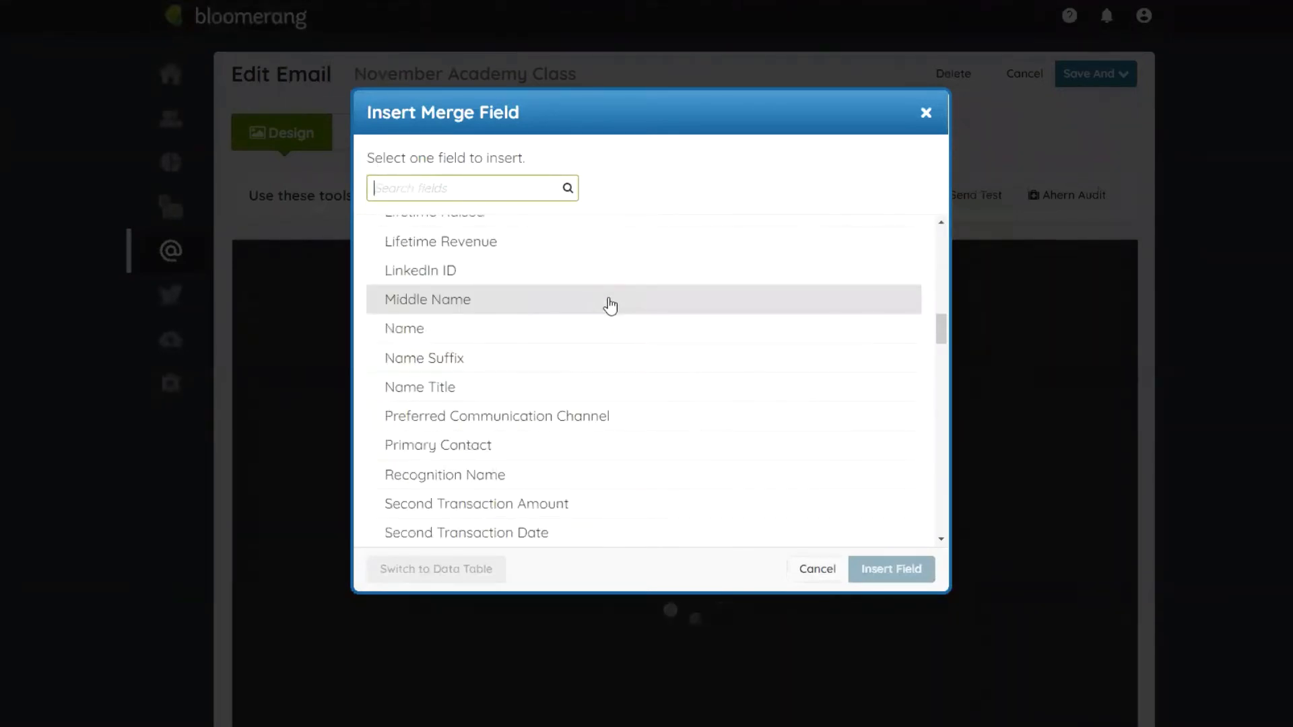
text(info)
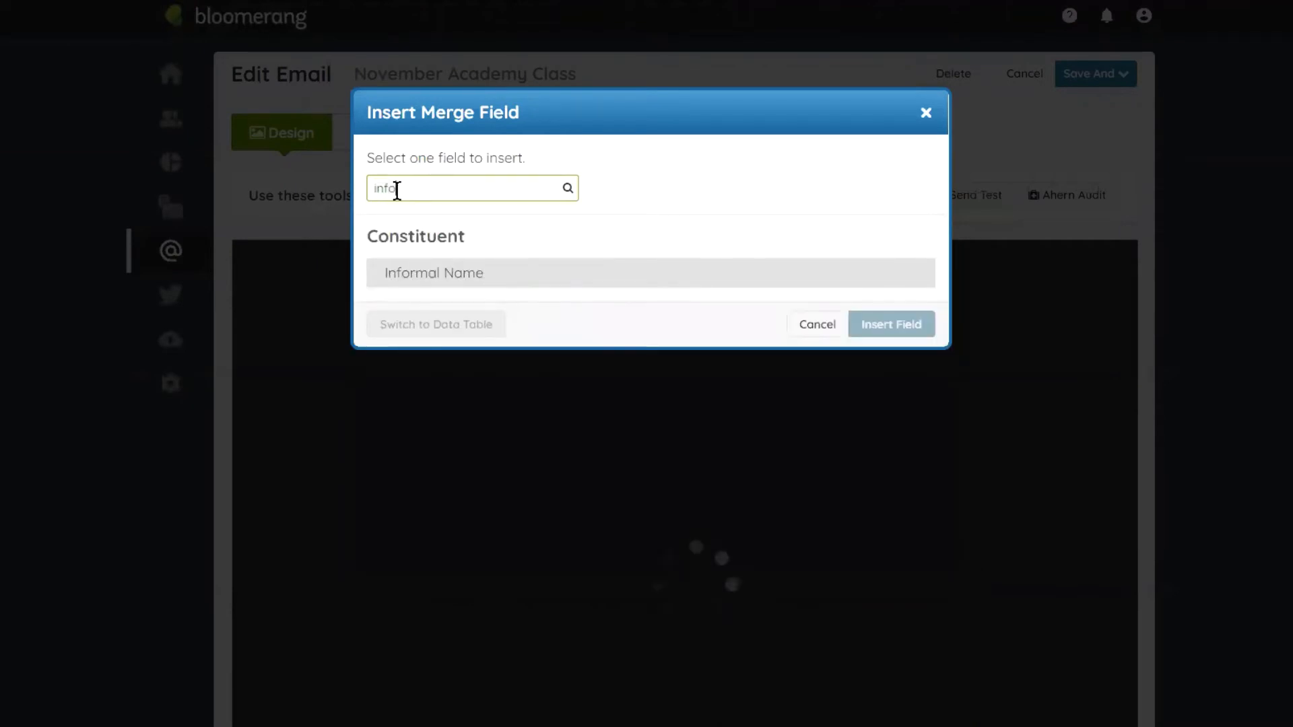
click(464, 279)
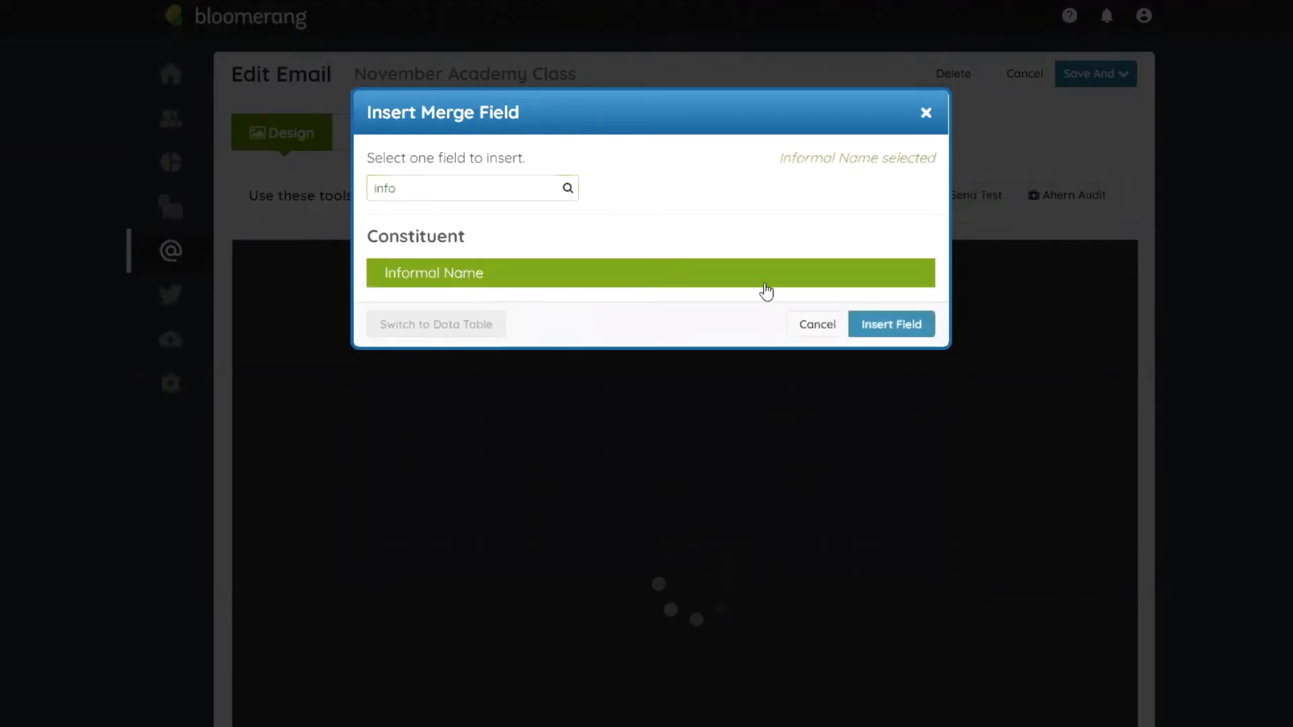
click(910, 326)
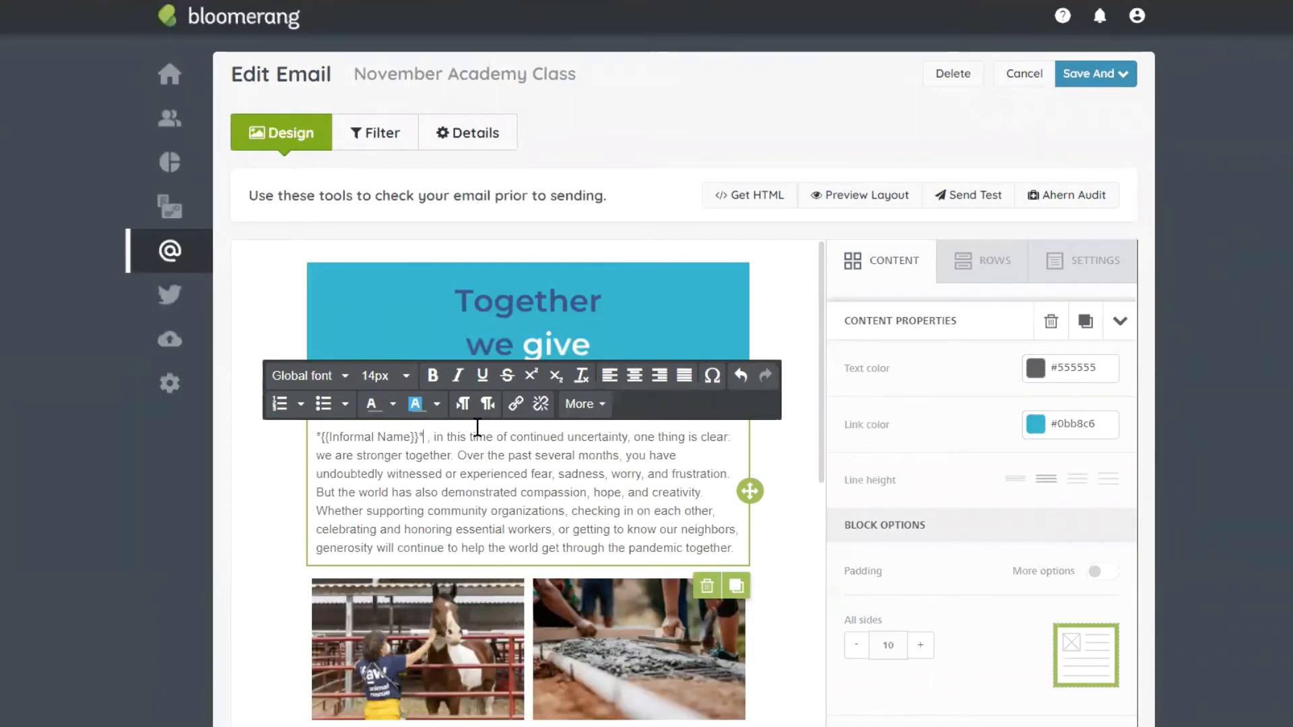
key(Delete)
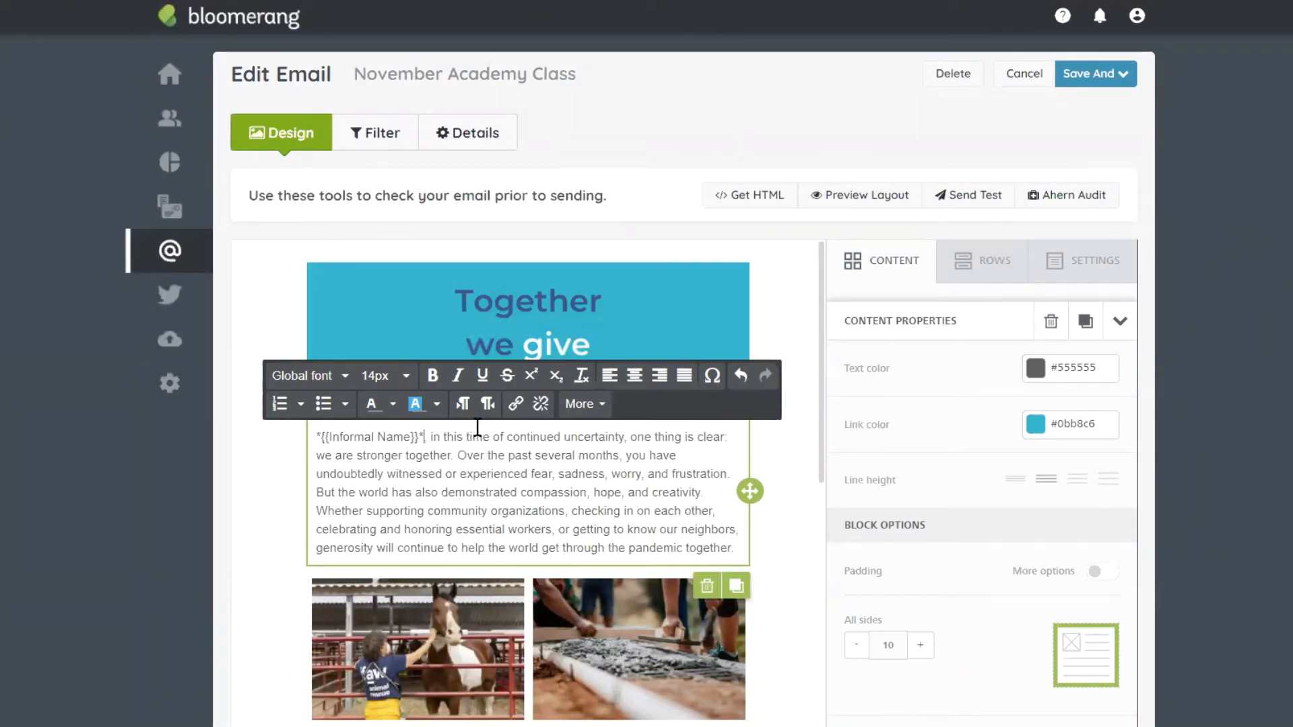
text(,)
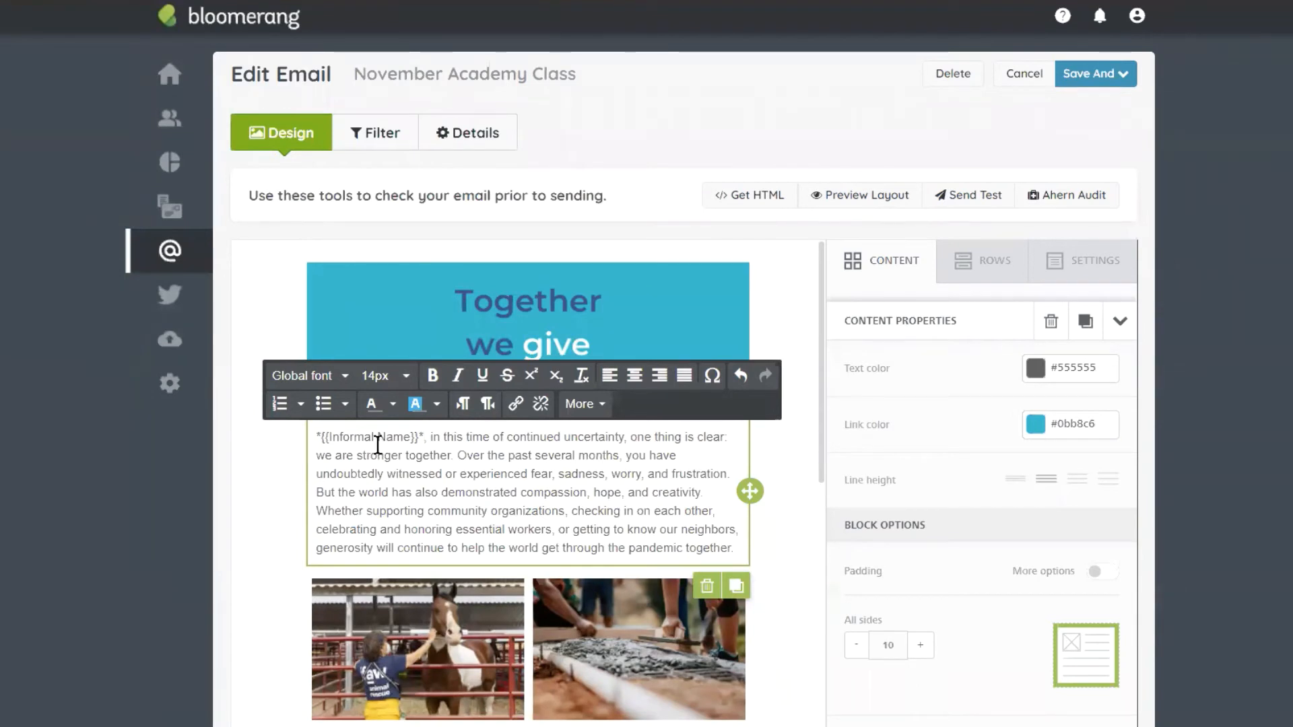
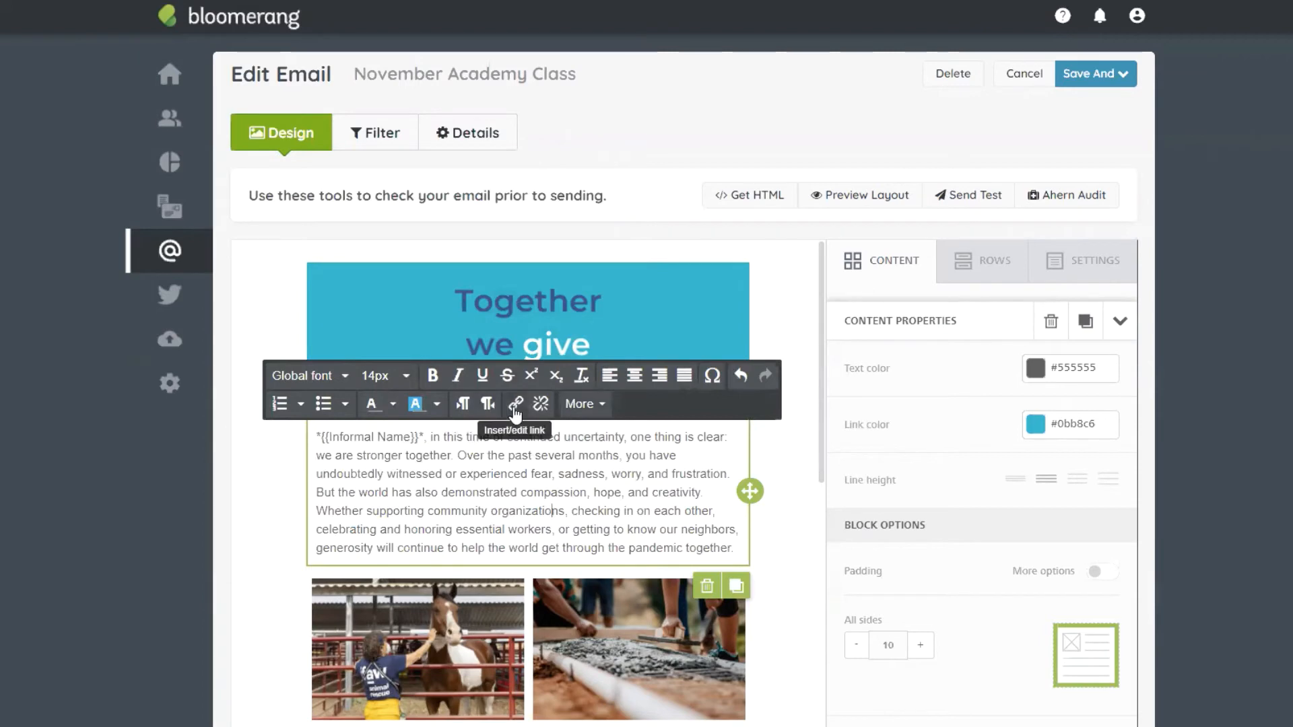
Step: Replace the divider below the GivingTuesday paragraph with a new divider block
scroll(691, 494, down, 1)
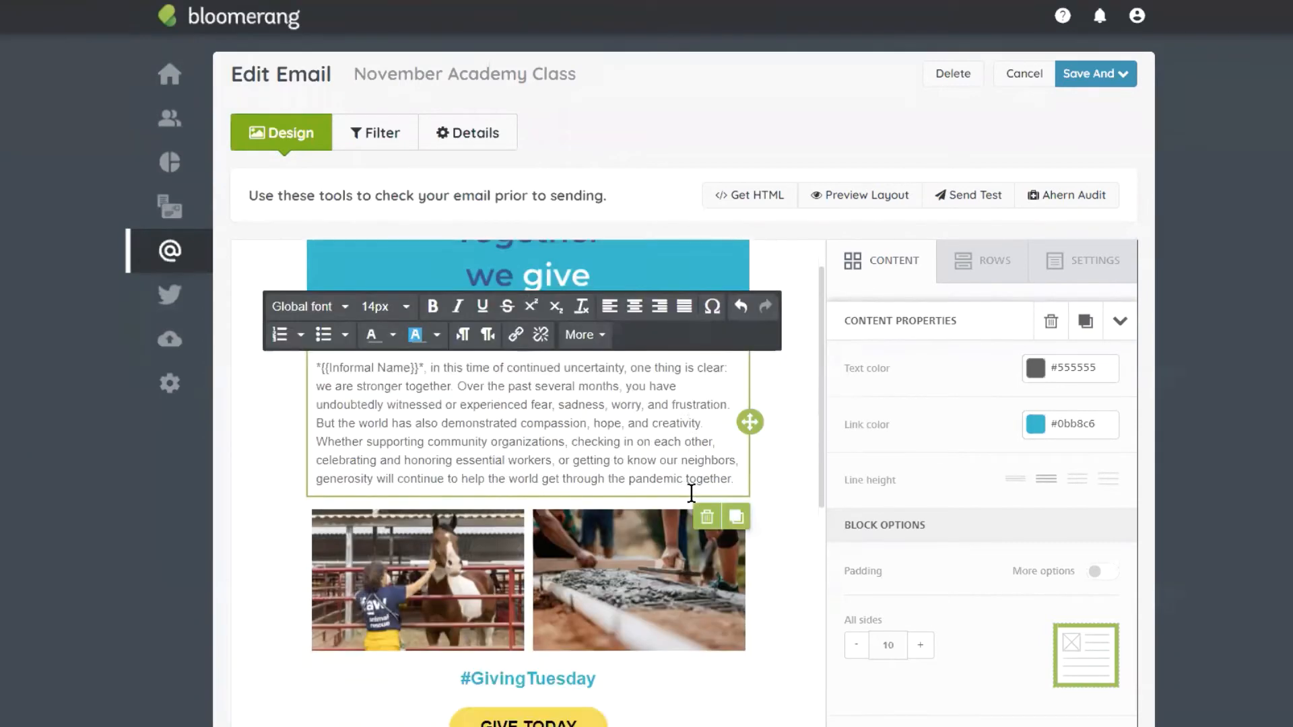
scroll(691, 493, down, 5)
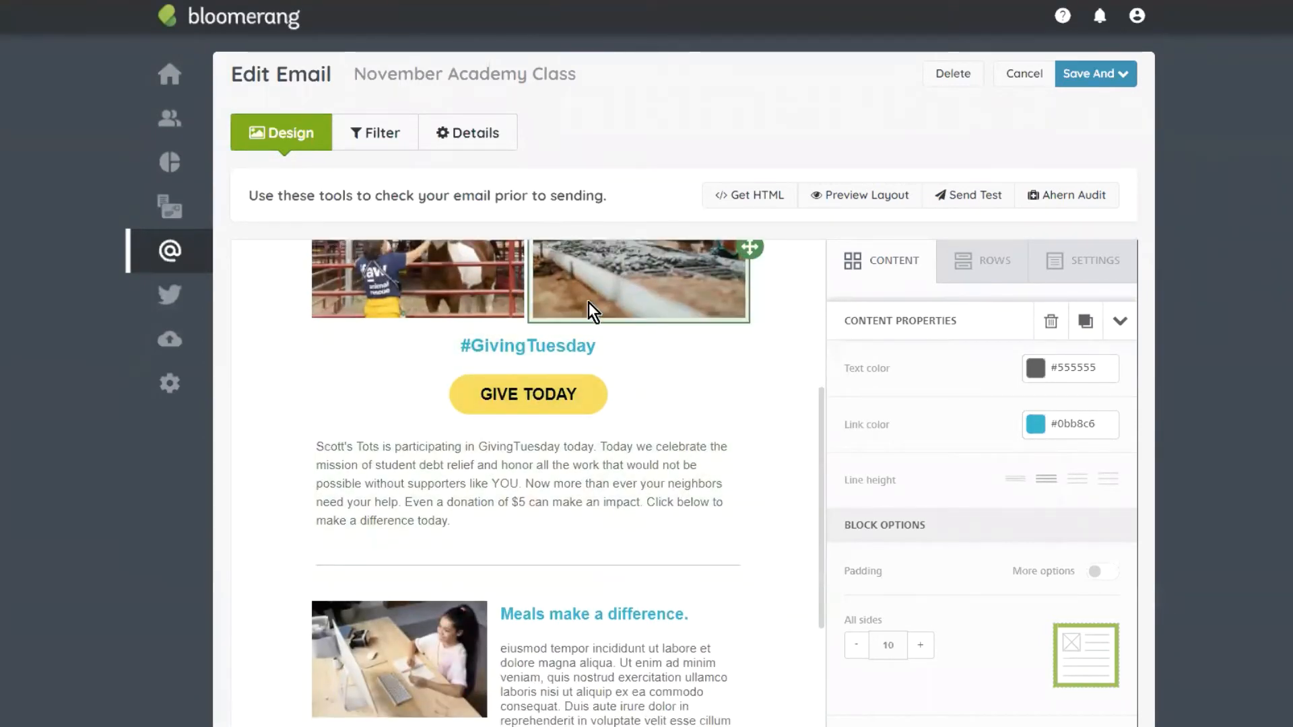
scroll(714, 430, down, 1)
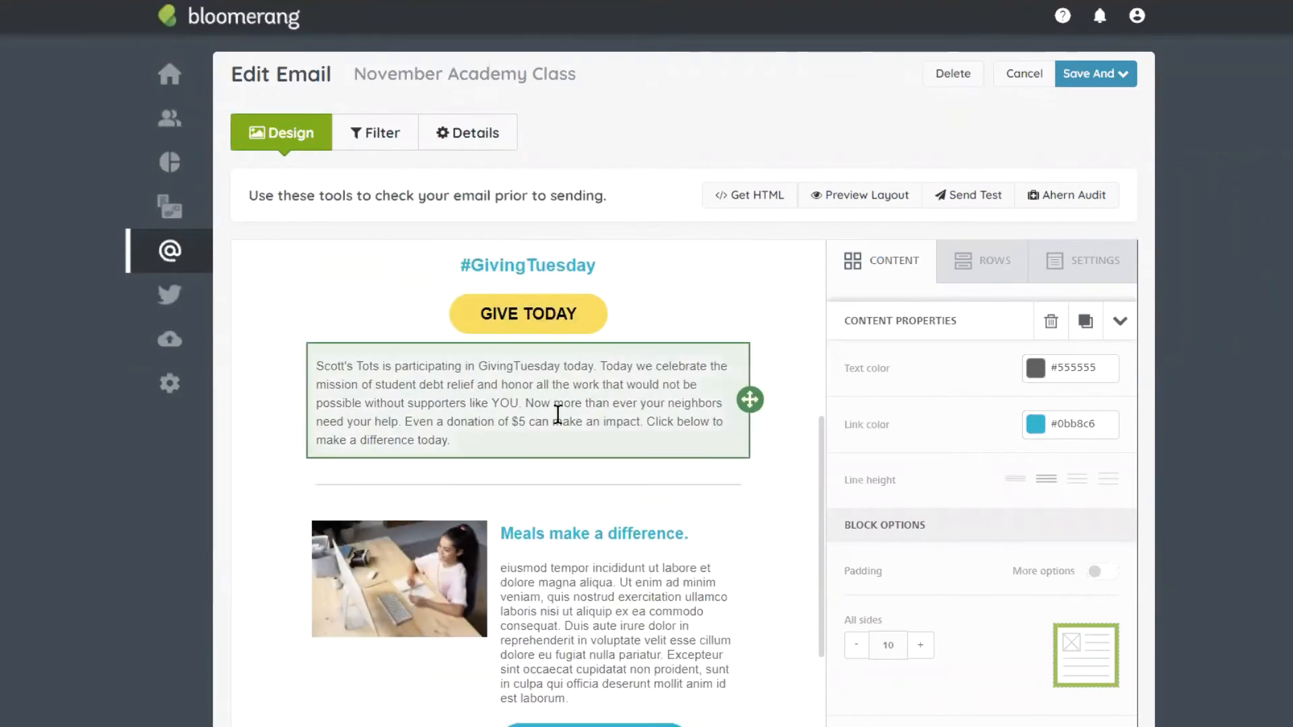
click(503, 482)
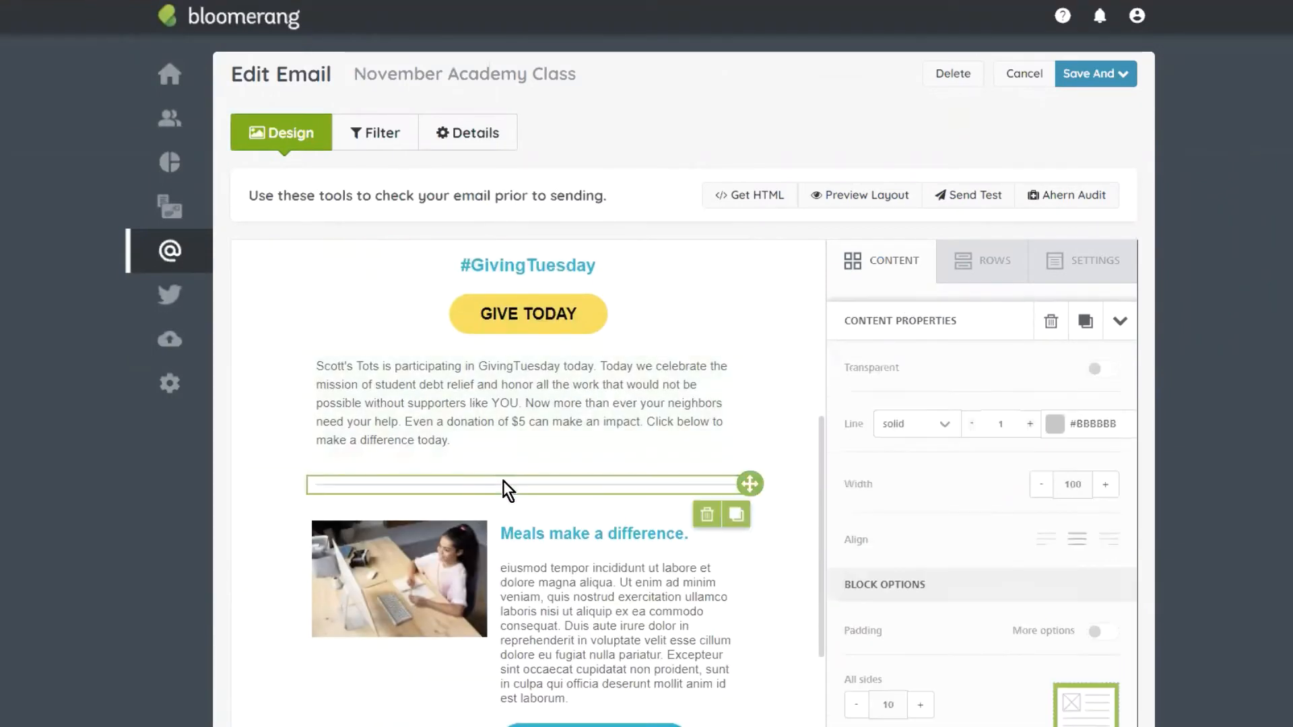
click(706, 515)
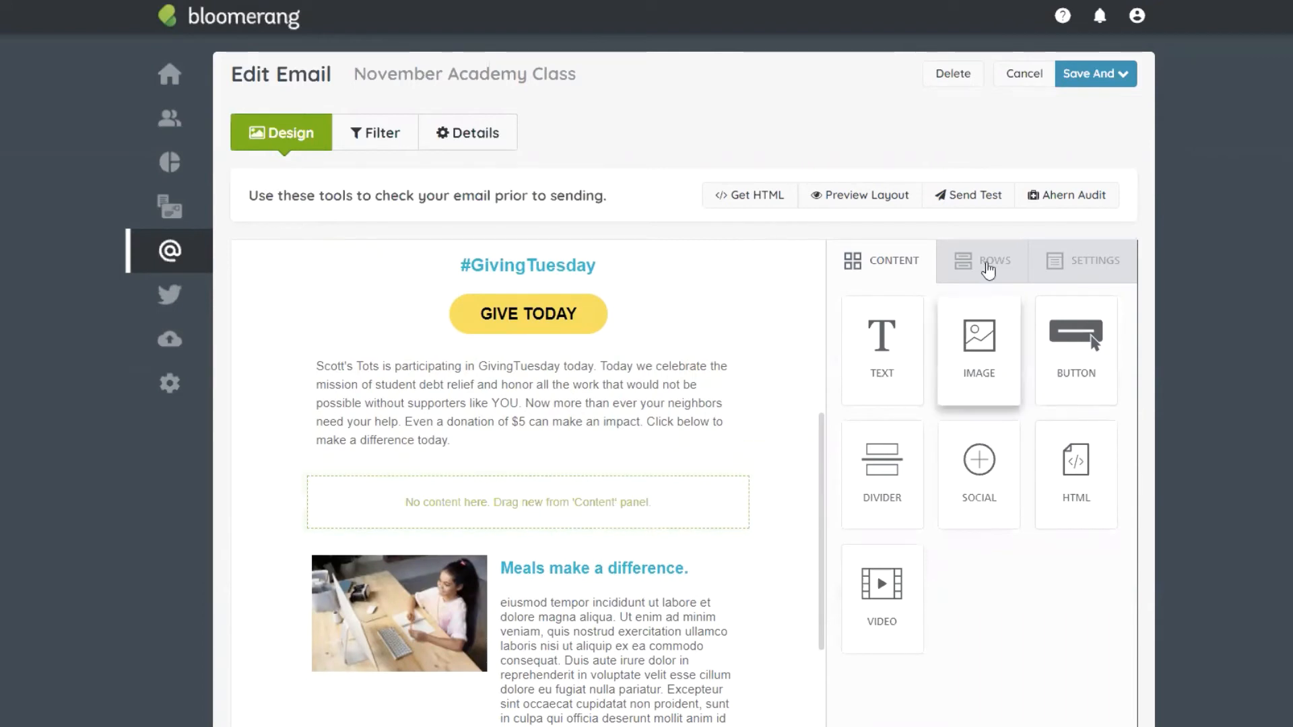
drag(896, 475, 579, 487)
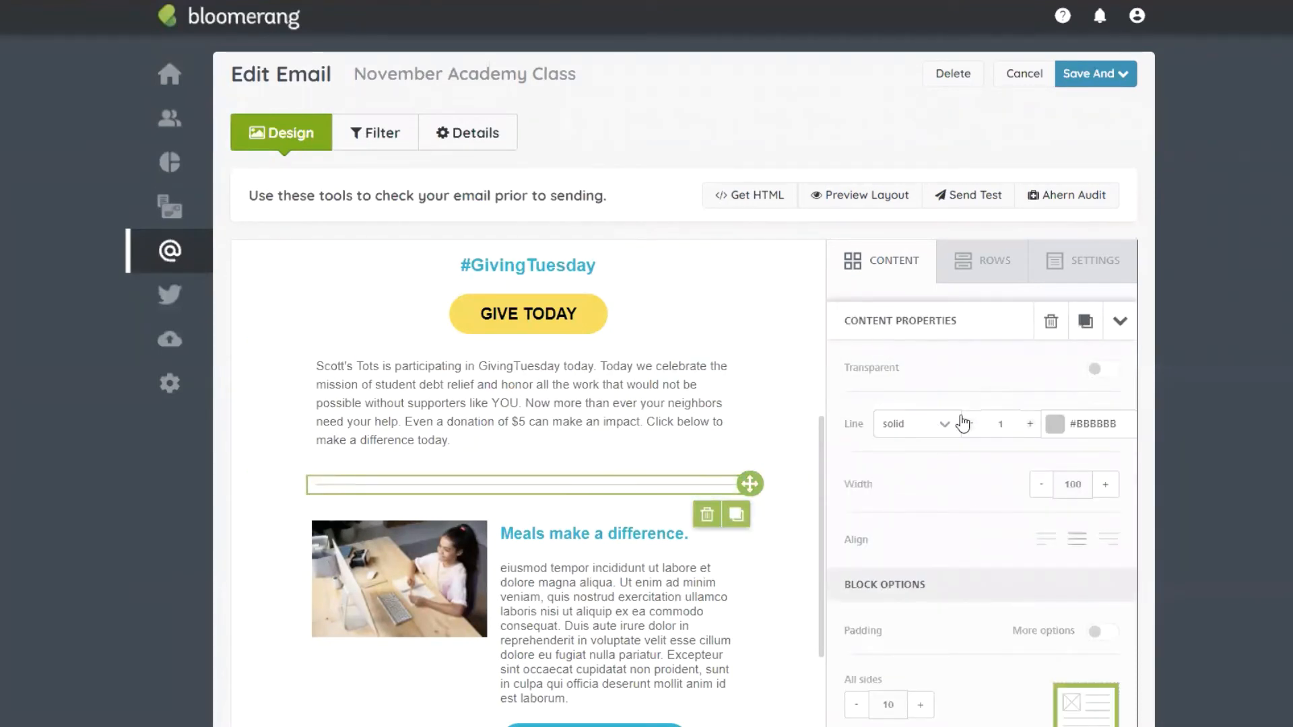
Step: Try a thicker, shorter divider, then restore it to a thin full-width line
click(1031, 426)
click(1031, 426)
click(1031, 425)
click(1031, 425)
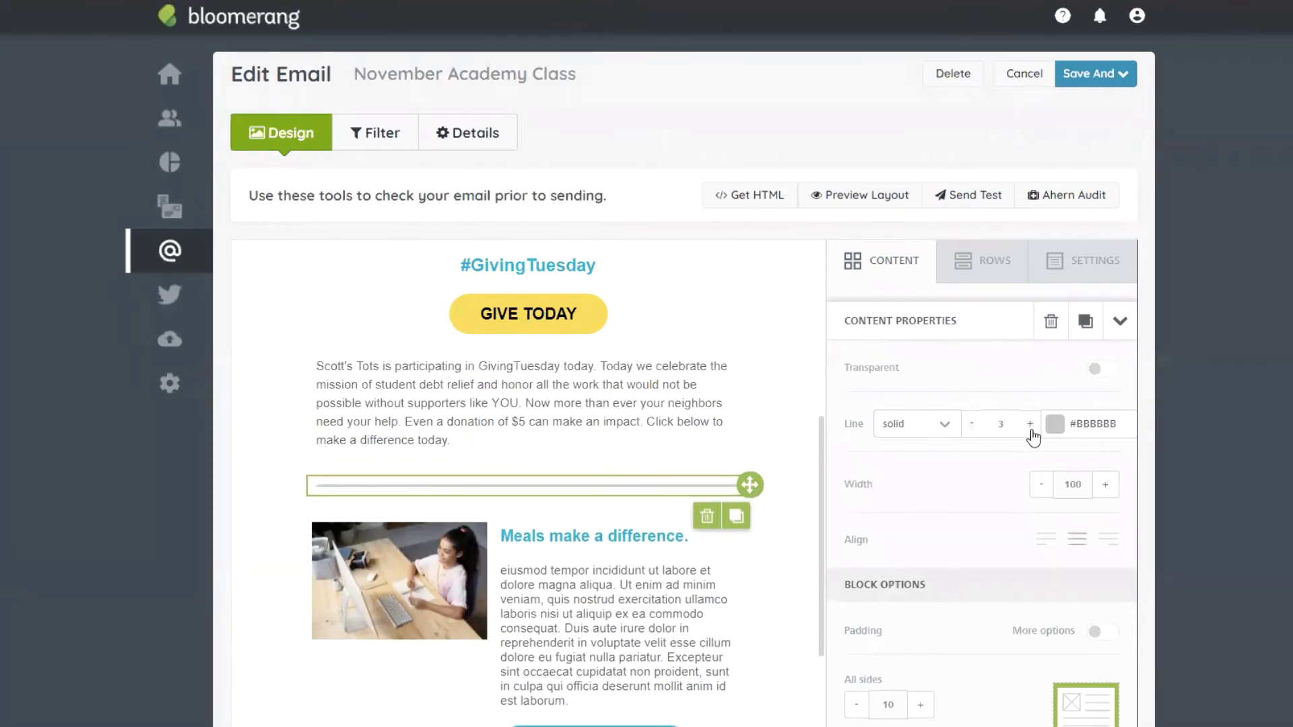
click(1030, 426)
click(1031, 426)
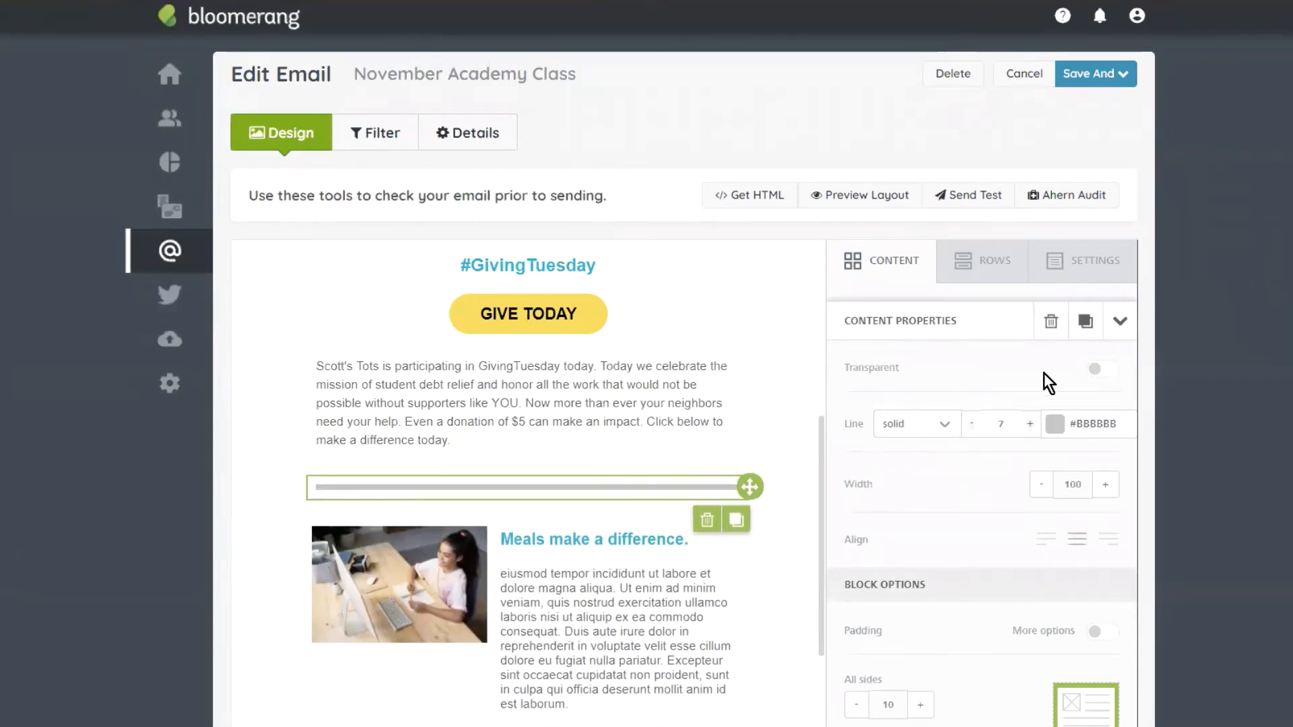
click(1042, 485)
click(1042, 485)
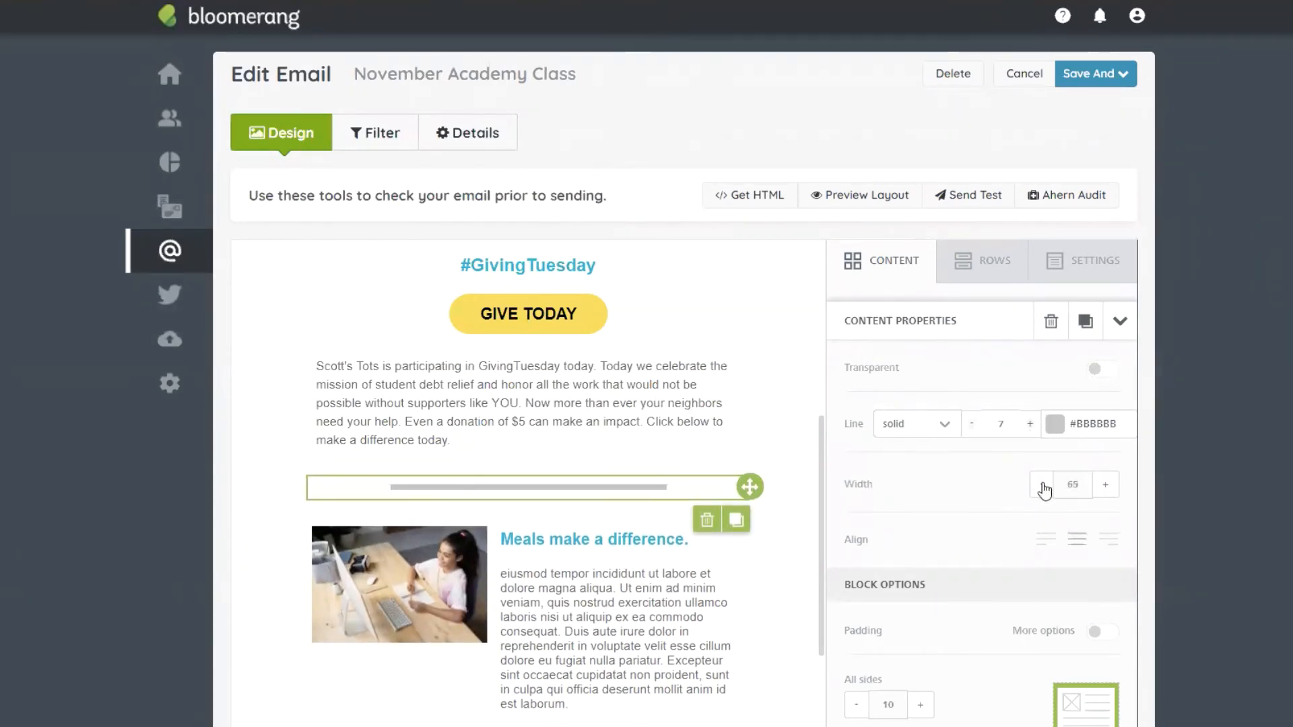
click(1042, 485)
click(1105, 487)
click(1106, 486)
click(1105, 487)
click(1106, 486)
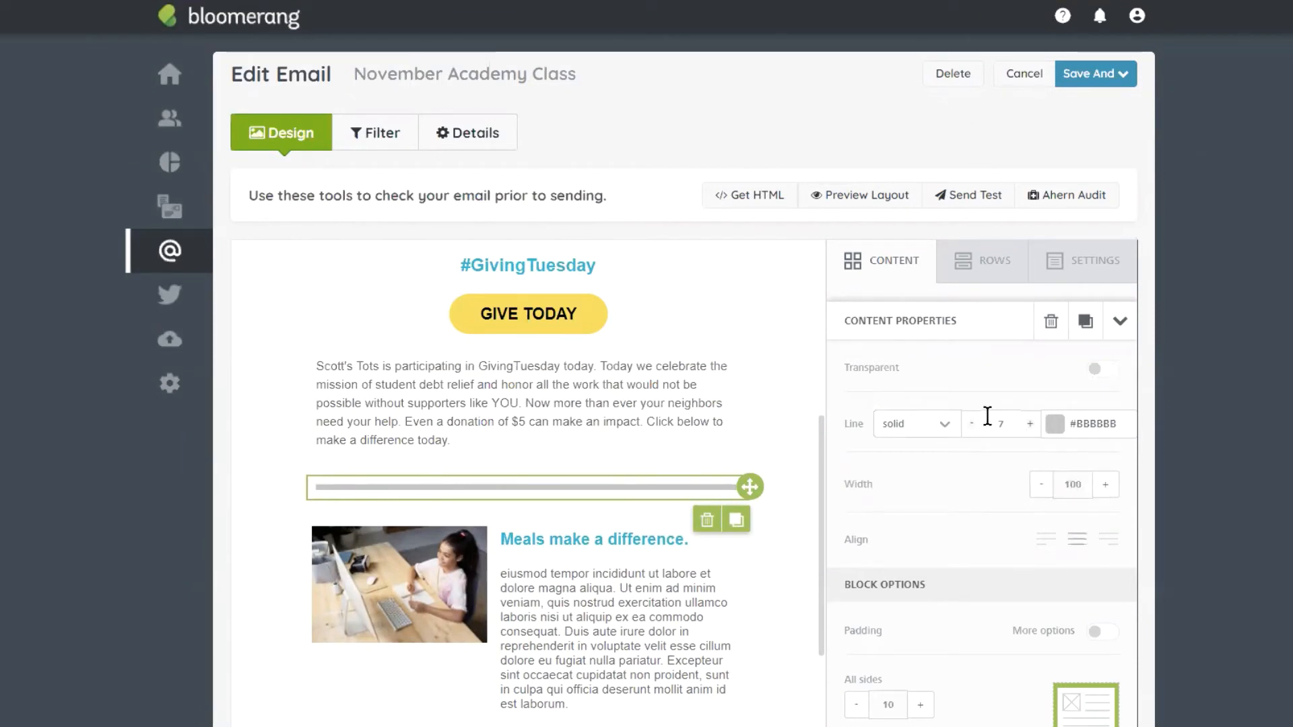
click(972, 426)
click(972, 426)
click(972, 425)
click(972, 426)
click(972, 425)
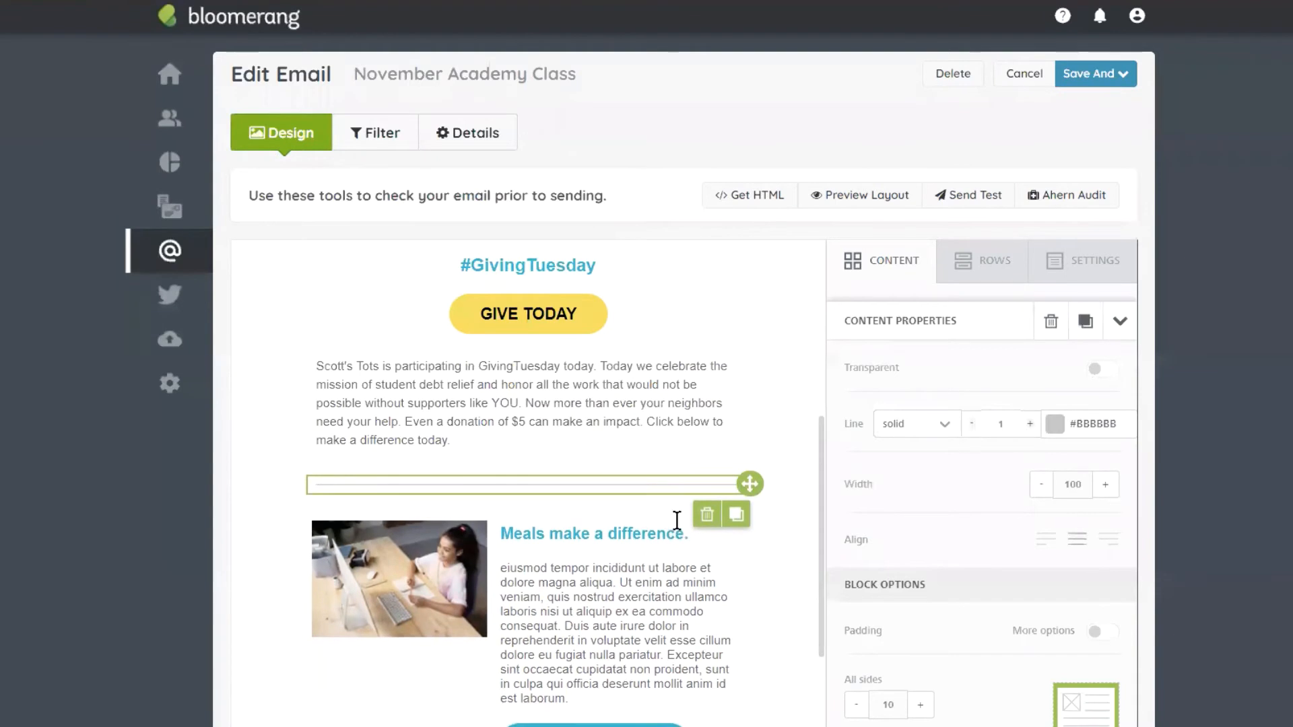
Step: Insert a two-column row below the Learn More button
click(550, 397)
scroll(714, 660, down, 5)
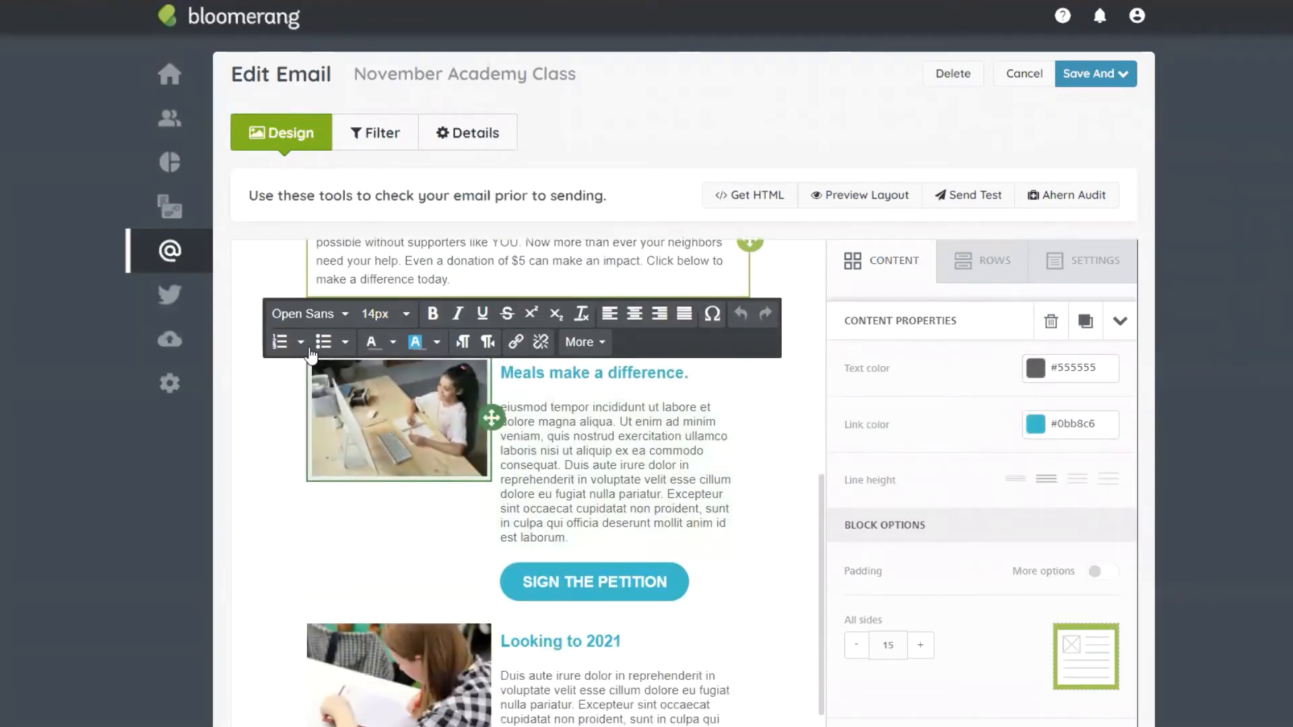
scroll(579, 467, down, 4)
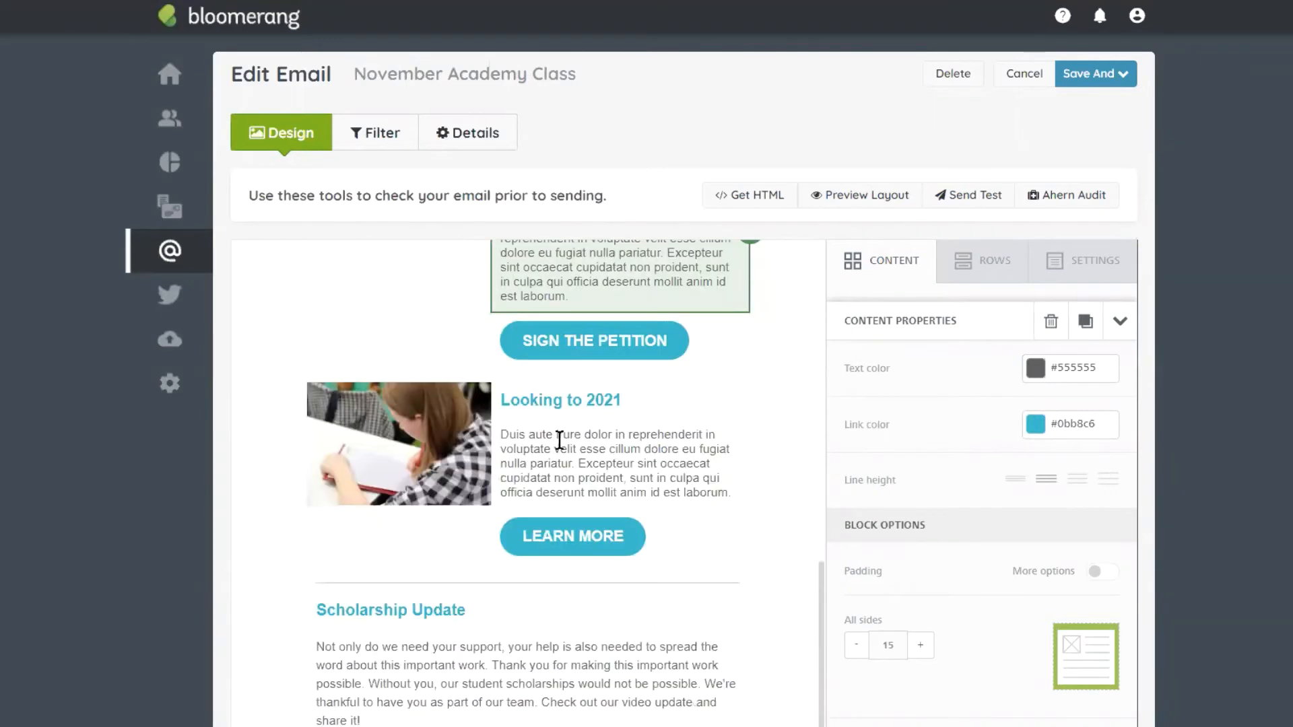
scroll(432, 663, up, 1)
scroll(536, 556, down, 1)
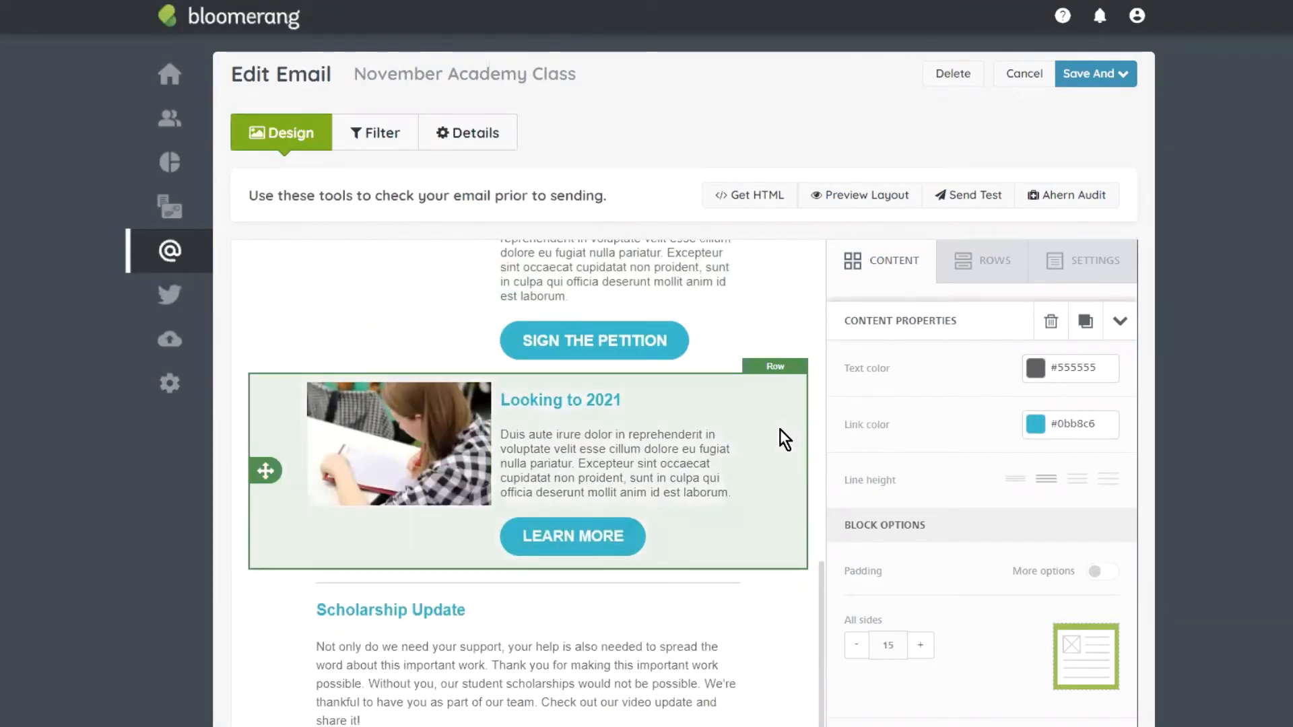
click(1005, 281)
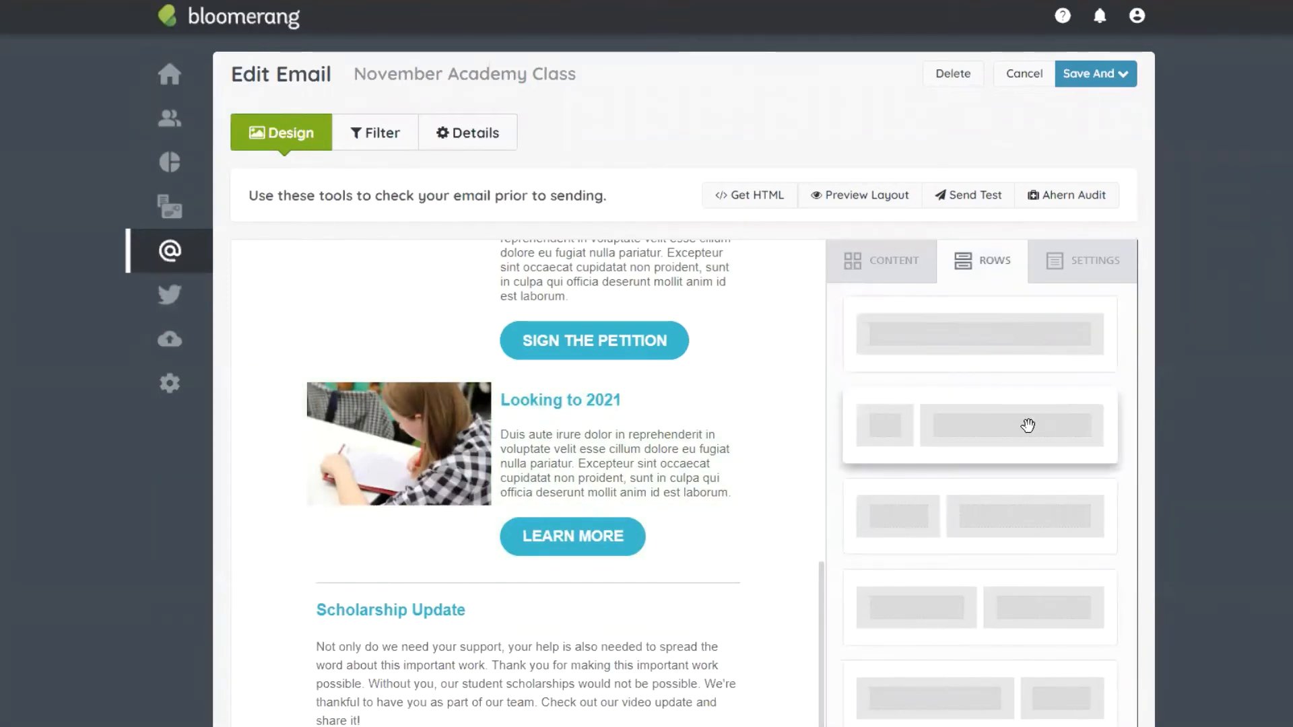
drag(1008, 528, 529, 572)
Step: Fill the row with an image block holding the helicopter photo, two text blocks and a button
scroll(515, 555, down, 1)
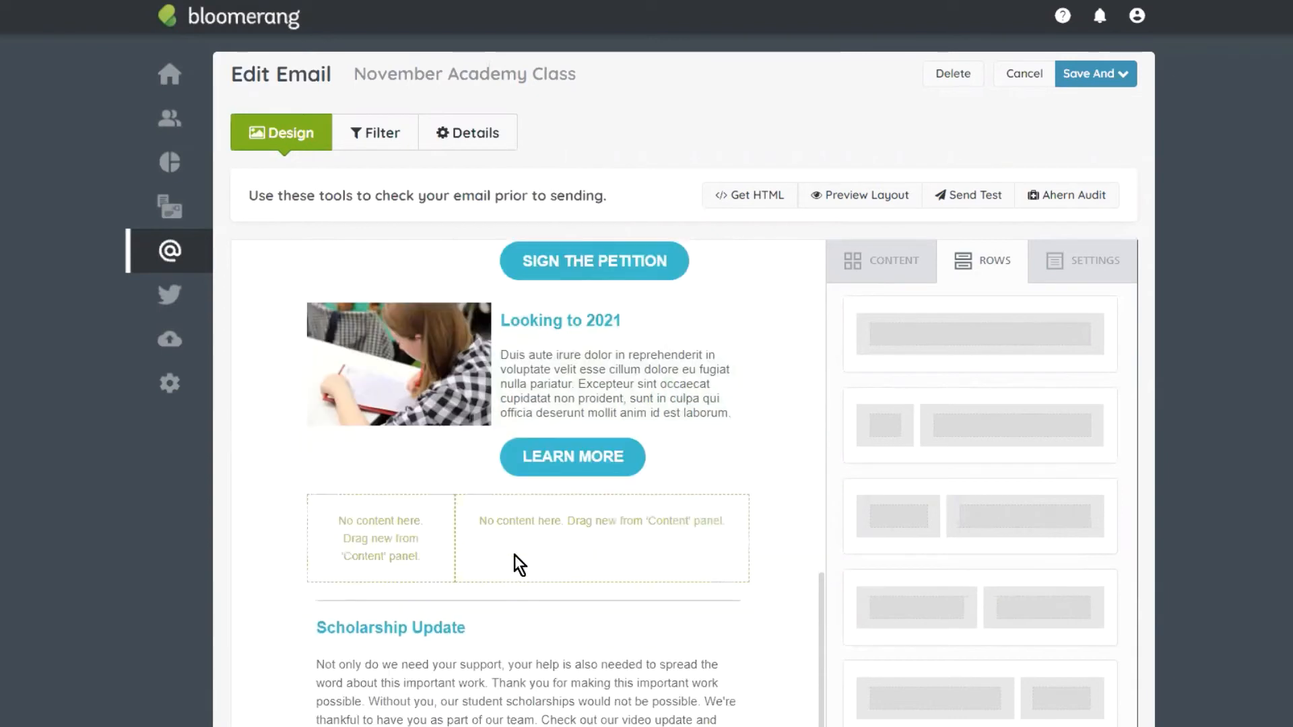
click(882, 260)
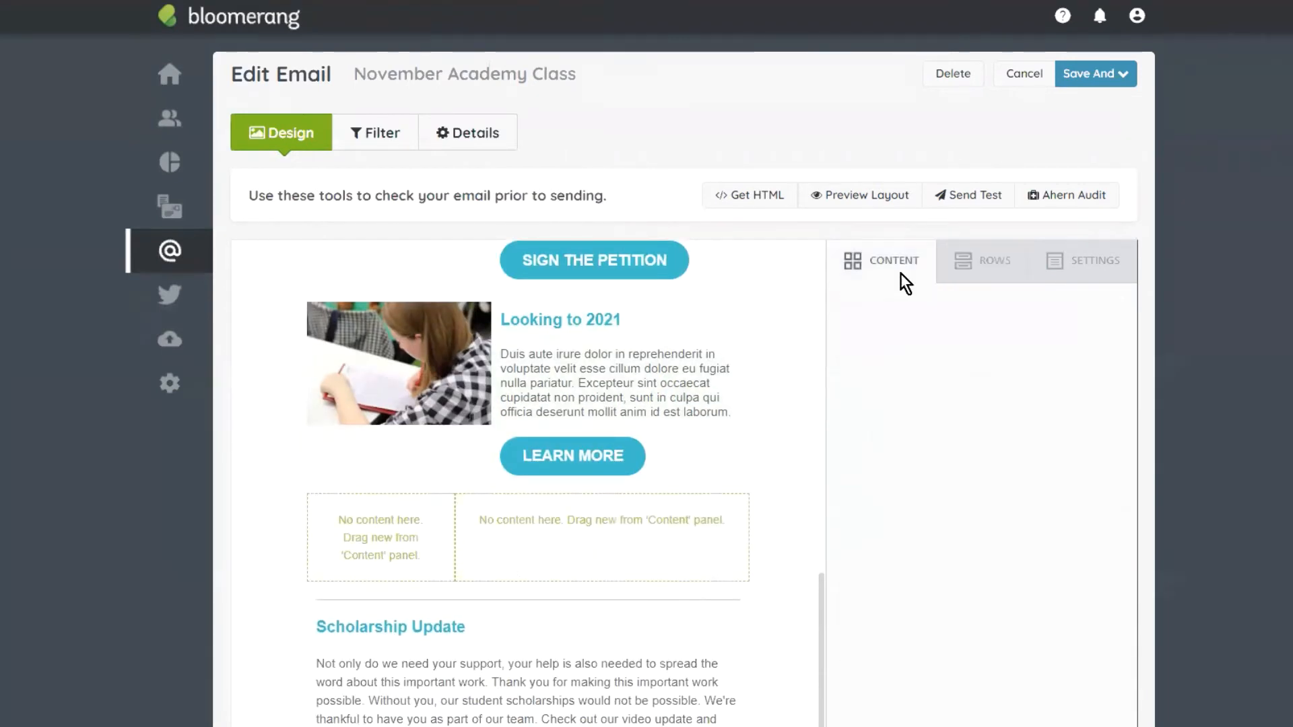
drag(979, 347, 405, 532)
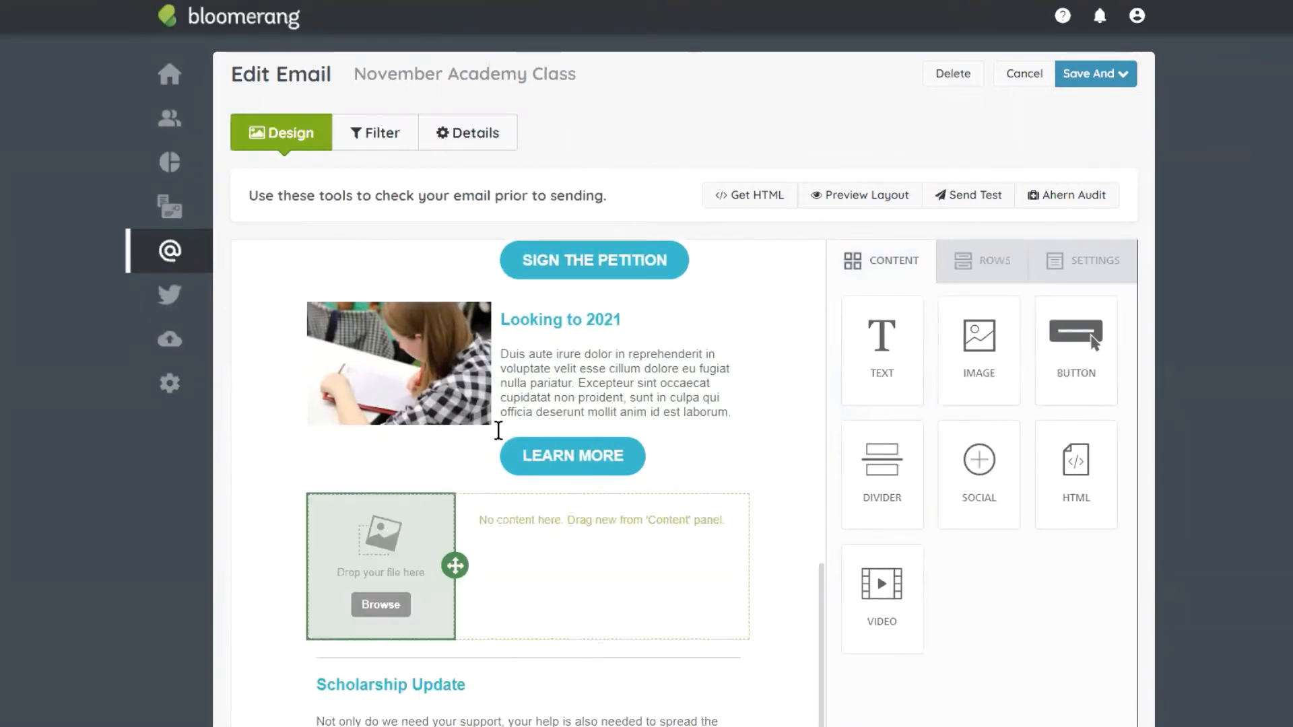
drag(879, 336, 710, 557)
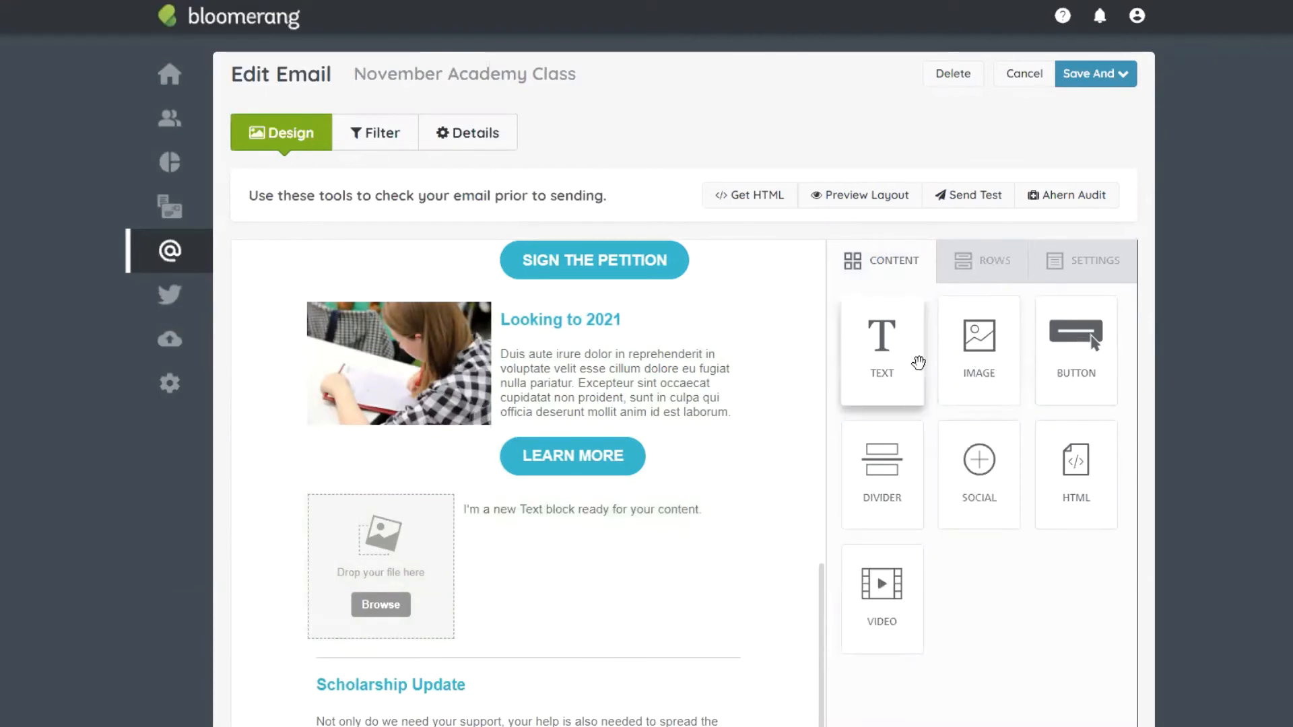
drag(862, 357, 510, 523)
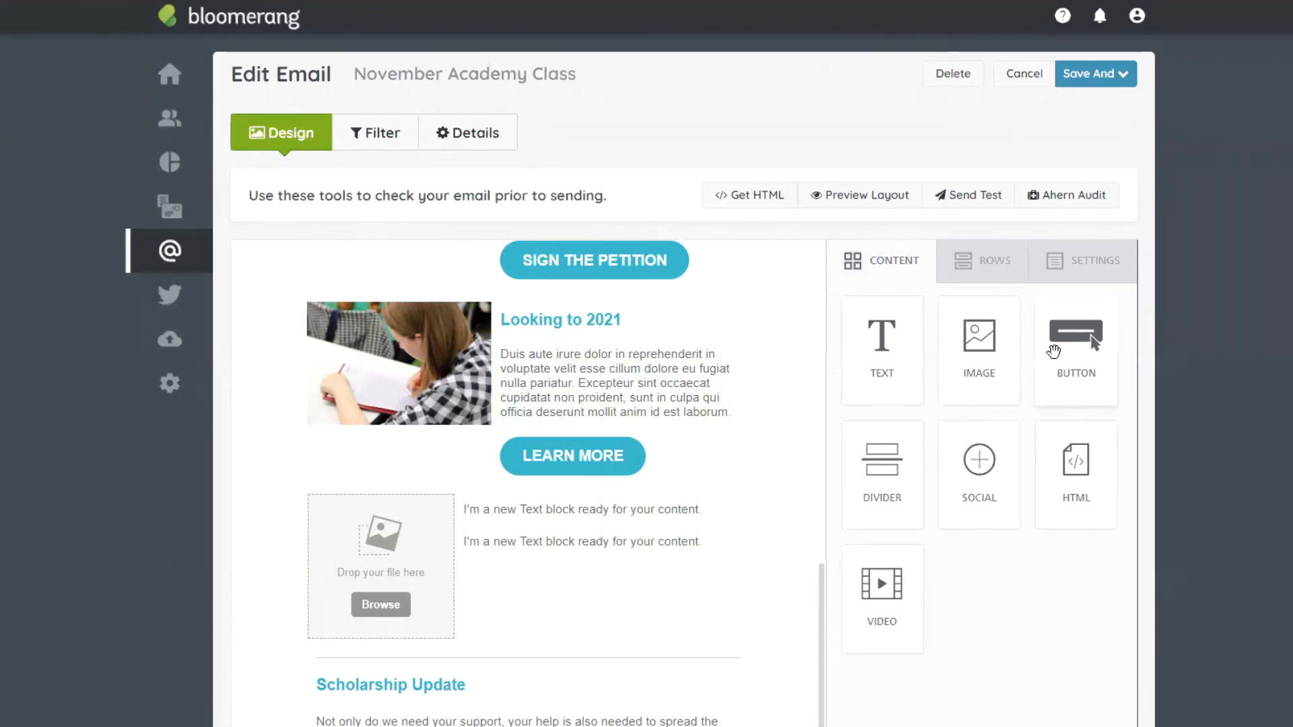
drag(1076, 350, 567, 547)
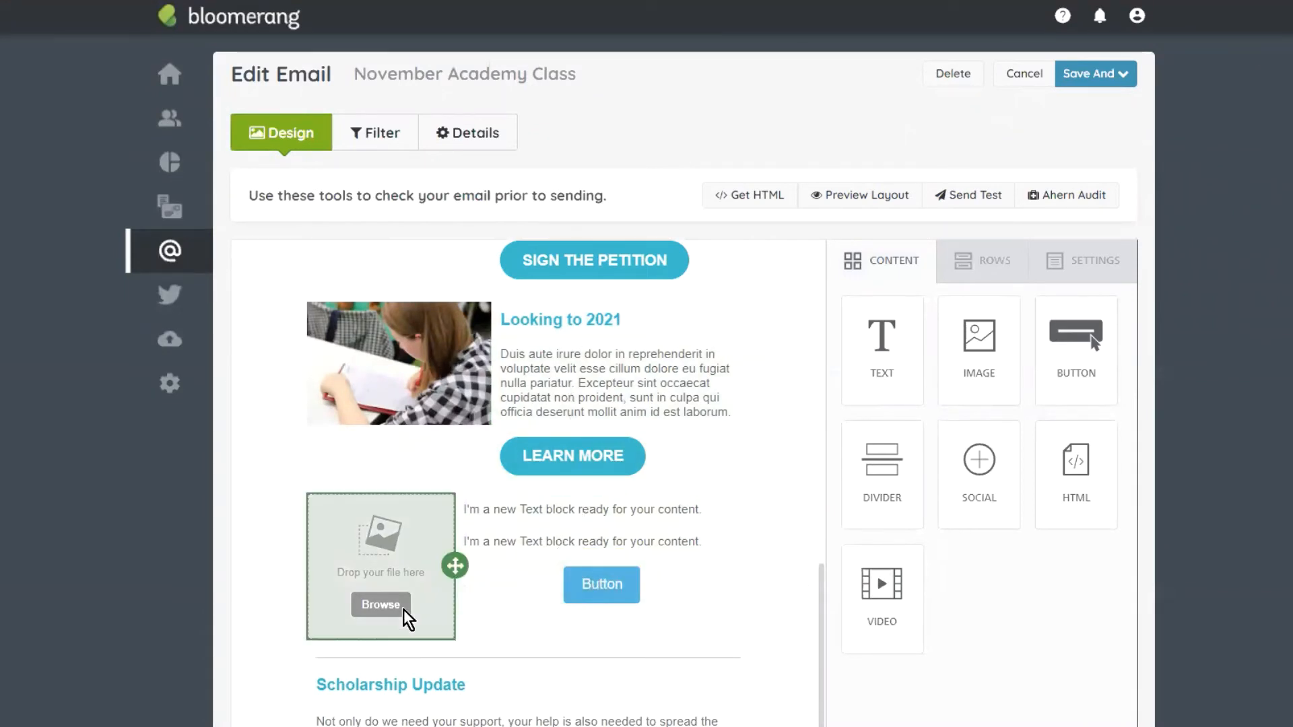
click(380, 605)
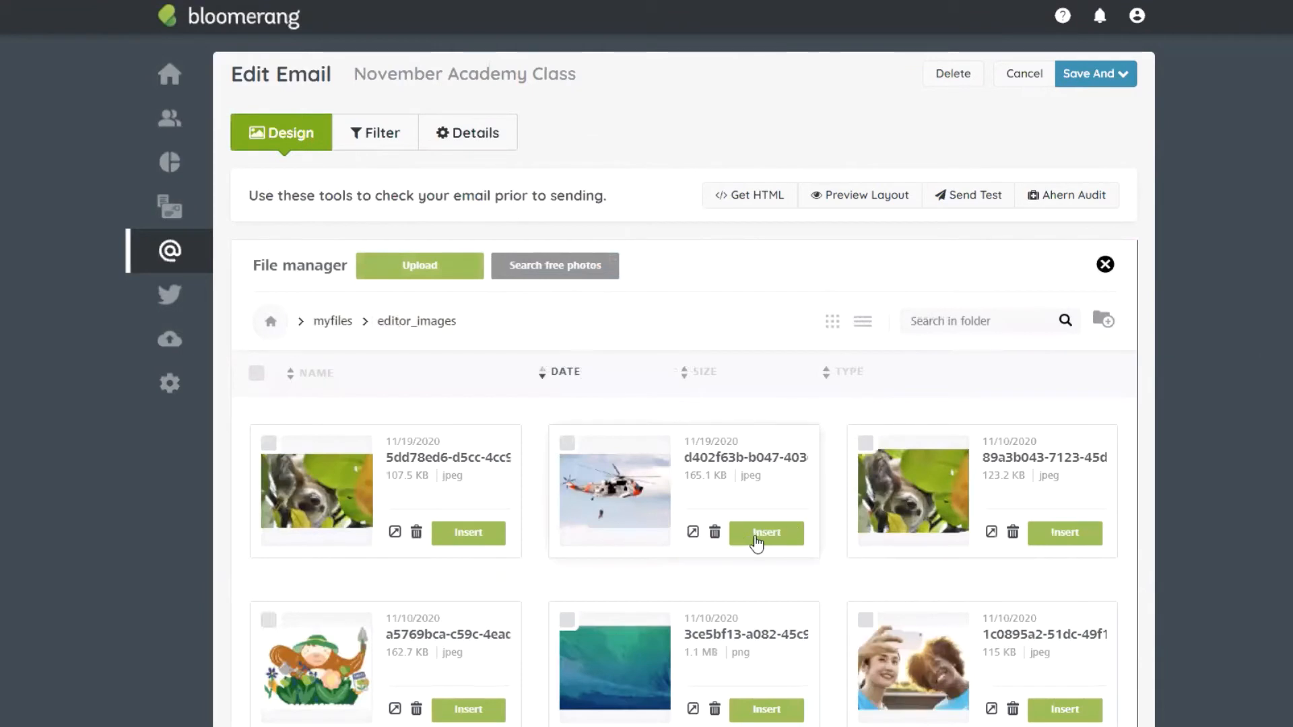
click(757, 536)
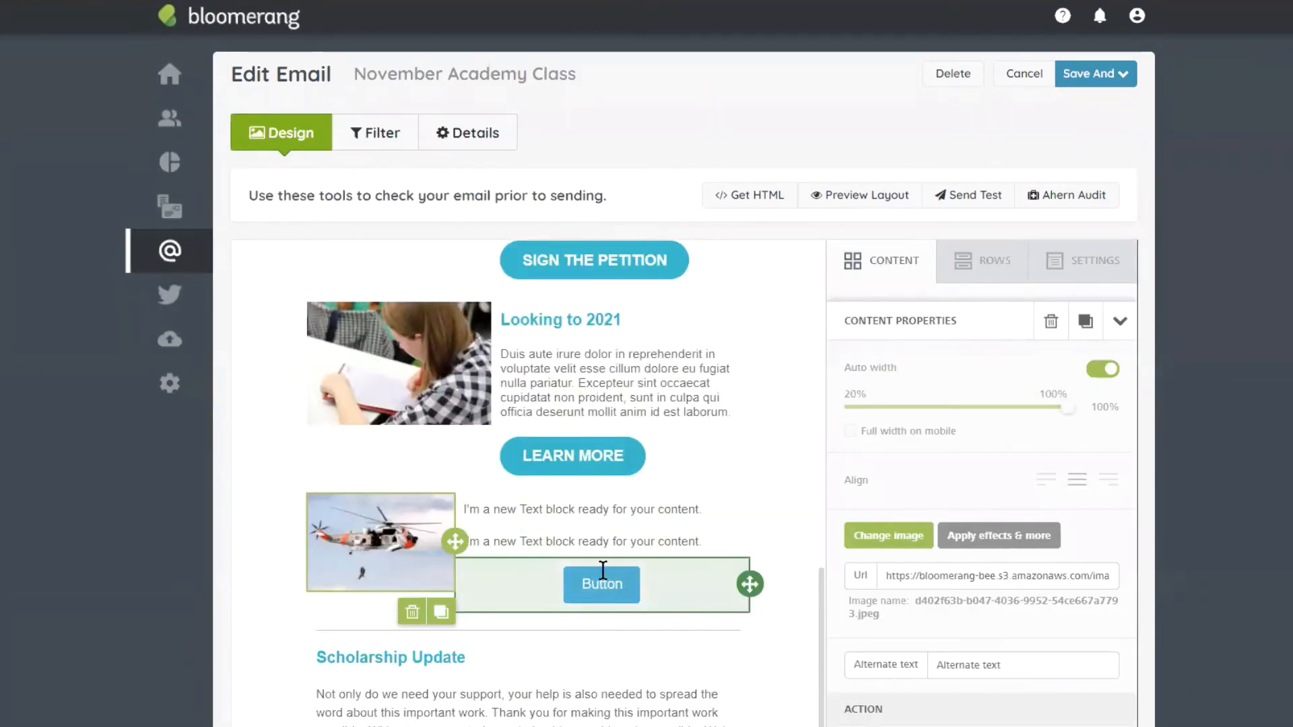
Step: Replace the upper placeholder text with the heading 'We Need Your Help'
click(622, 512)
triple_click(622, 512)
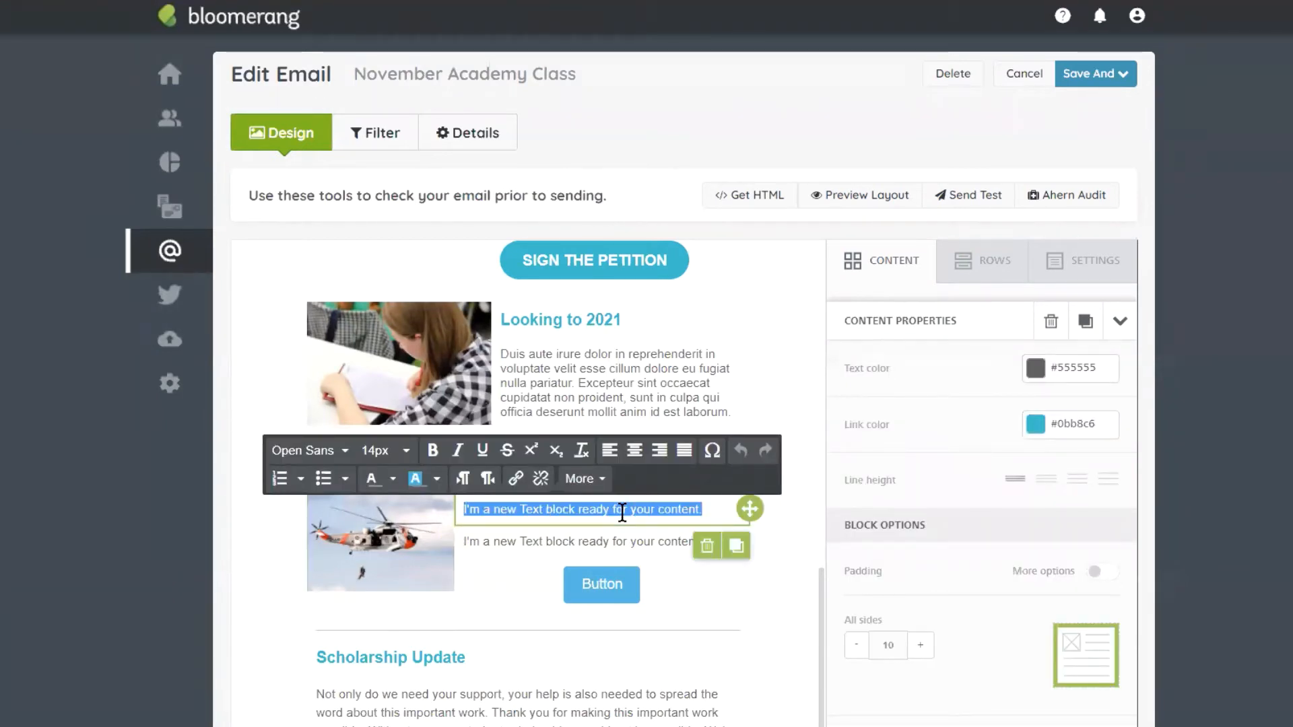
text(He)
key(BackSpace)
key(BackSpace)
key(BackSpace)
key(BackSpace)
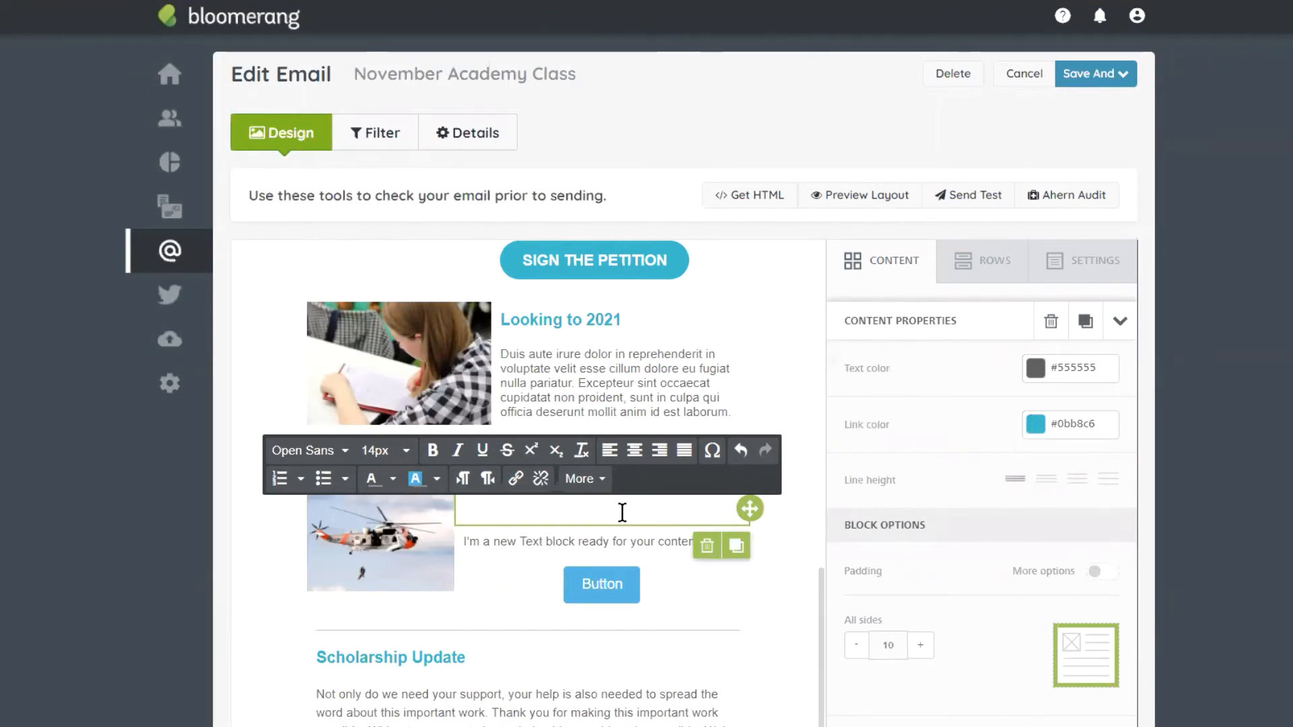
scroll(546, 432, down, 1)
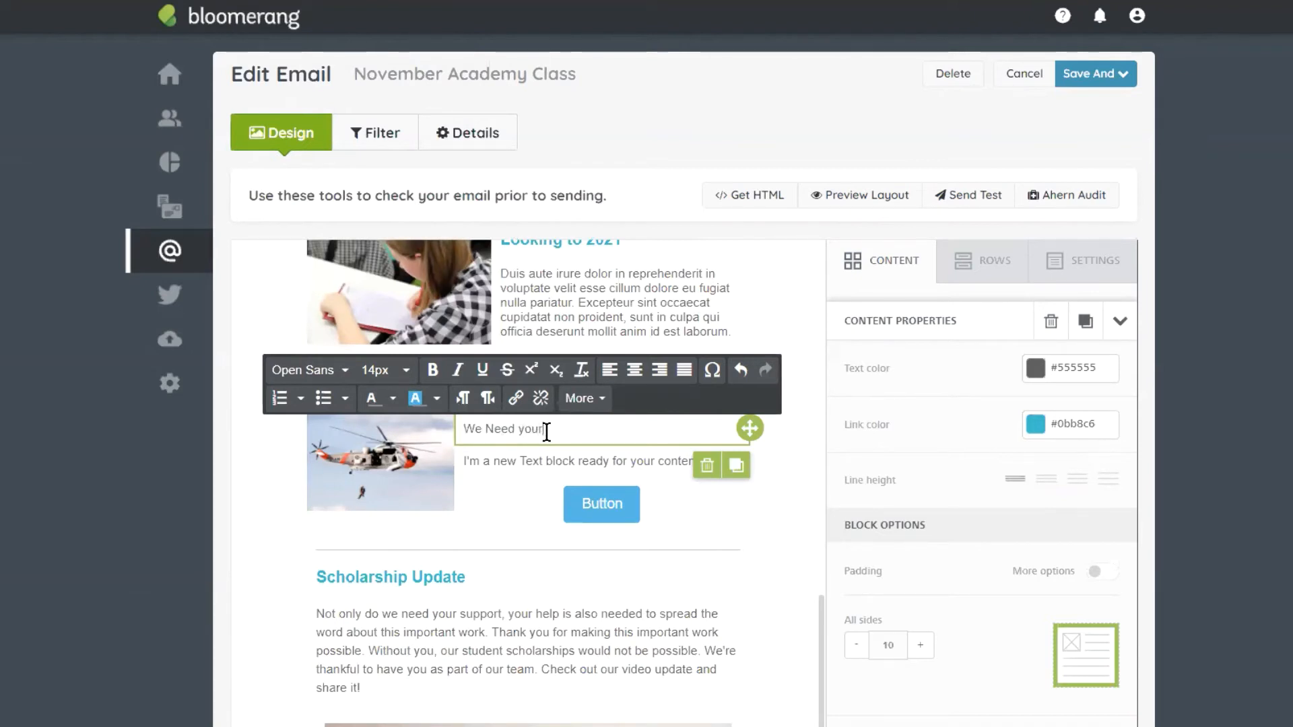
key(BackSpace)
key(BackSpace)
key(BackSpace)
text(r Hel)
Step: Colour the We Need Your Help heading teal using a custom hex value
triple_click(547, 429)
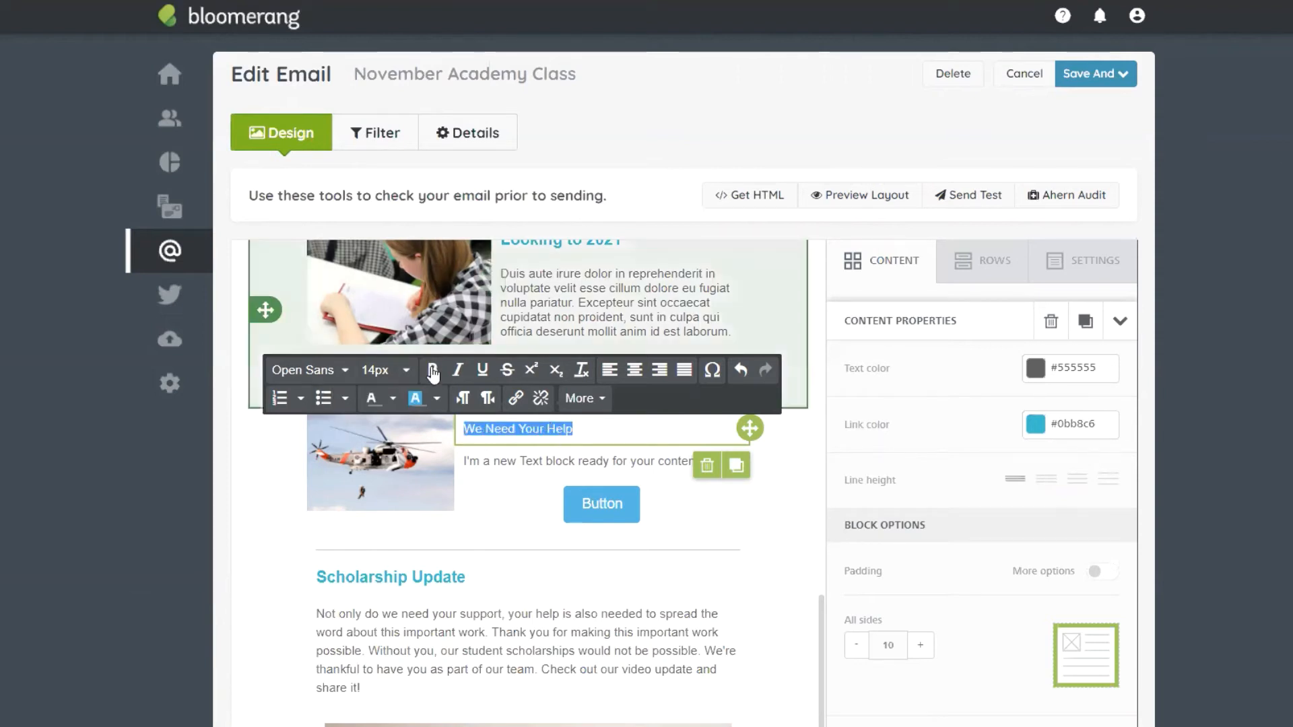
click(394, 398)
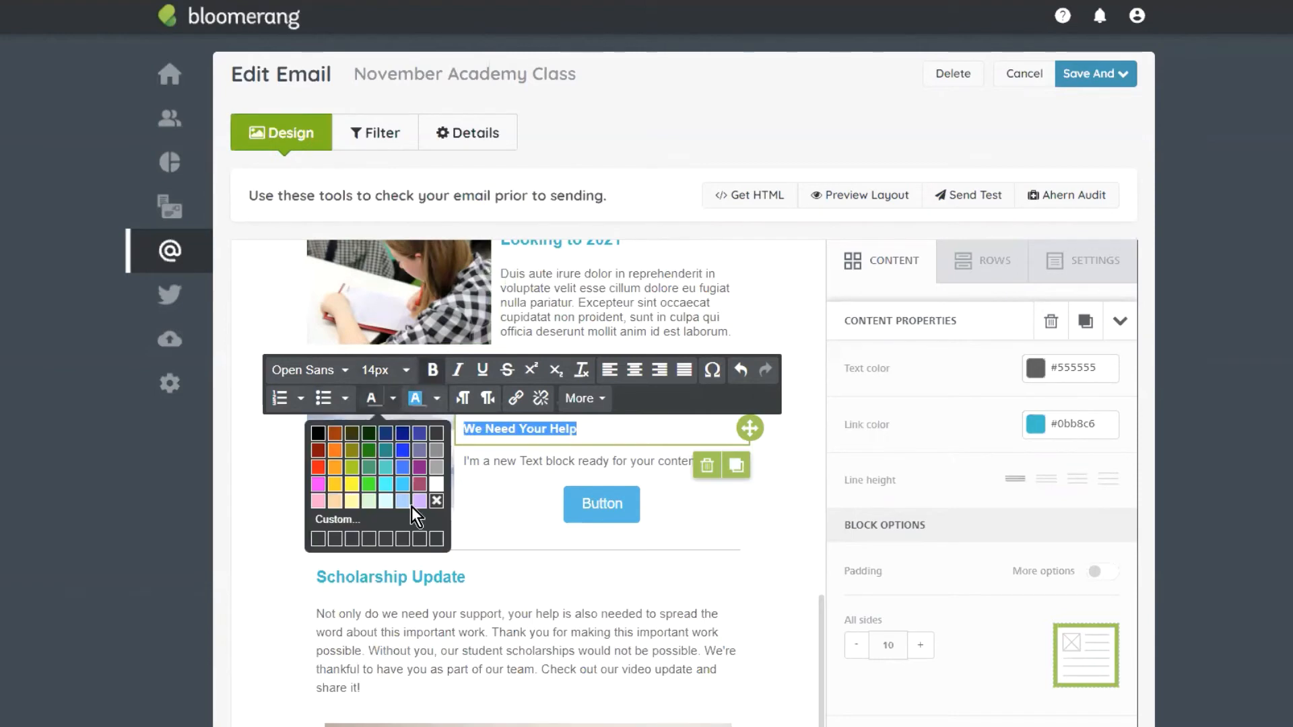
click(368, 524)
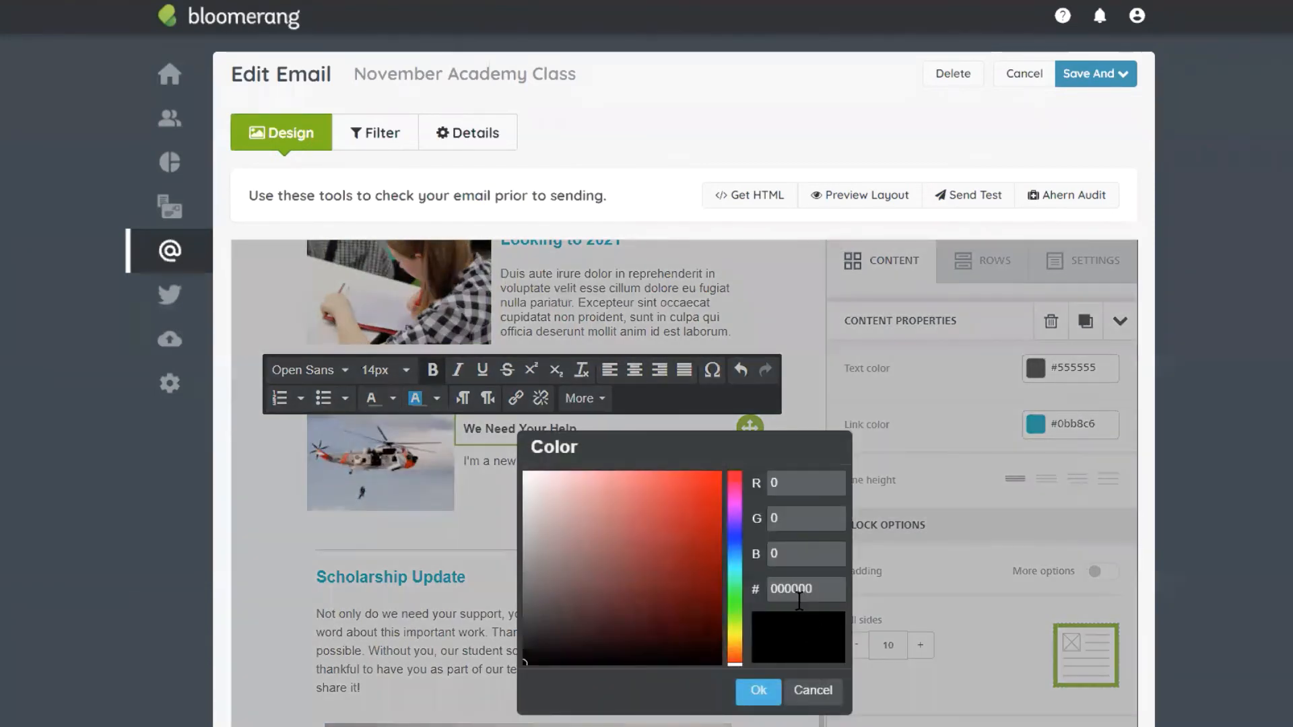
click(800, 599)
click(758, 691)
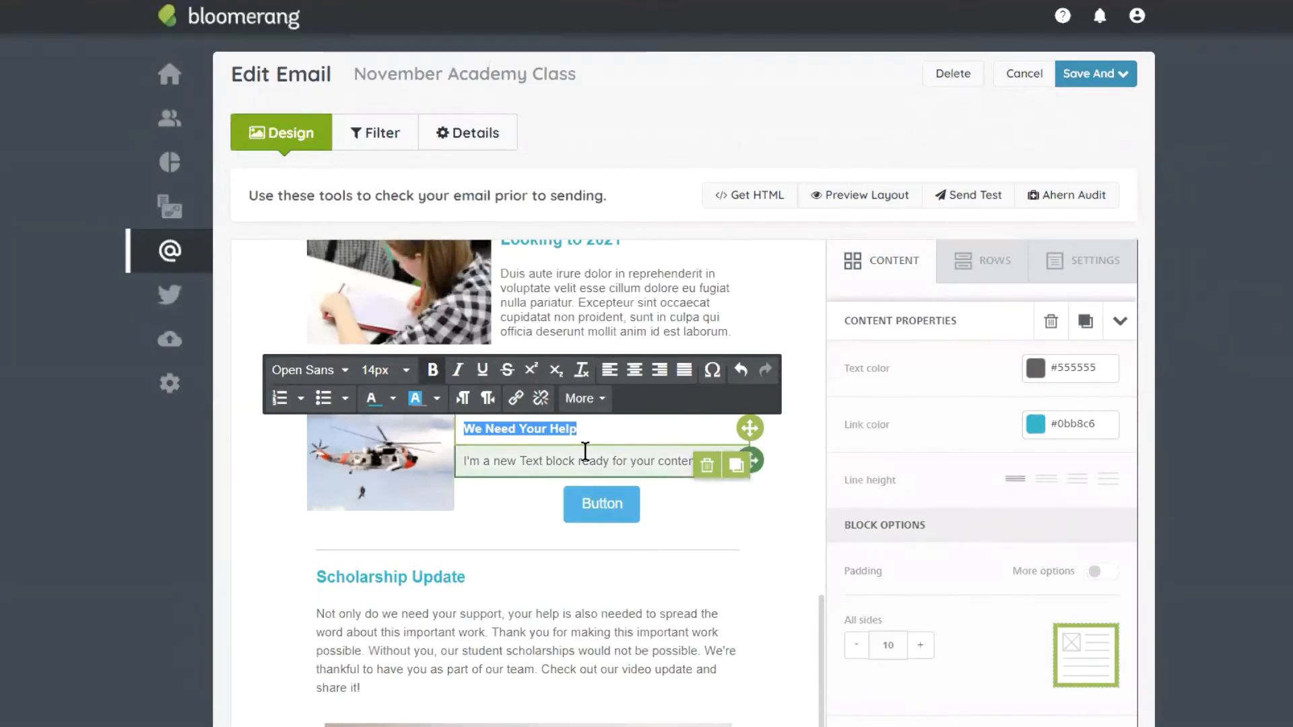
Step: Replace the lower placeholder text with the pasted lorem ipsum paragraph
click(543, 462)
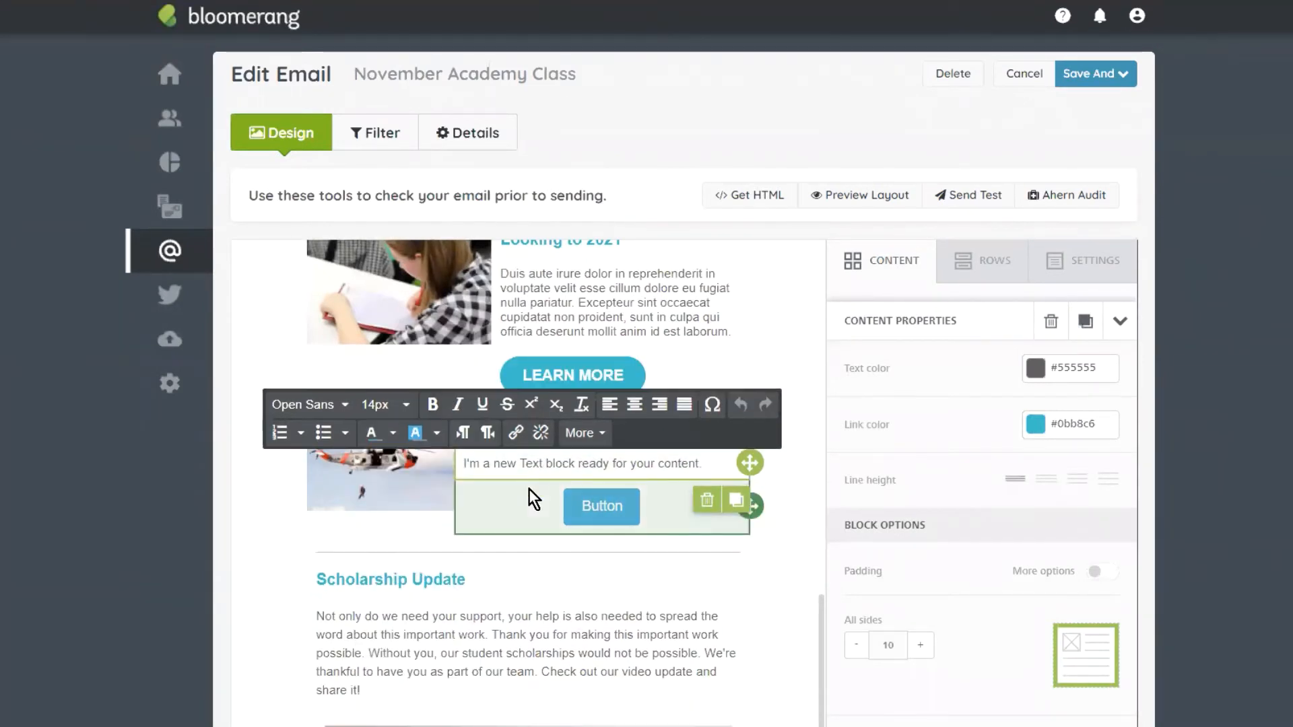
triple_click(532, 464)
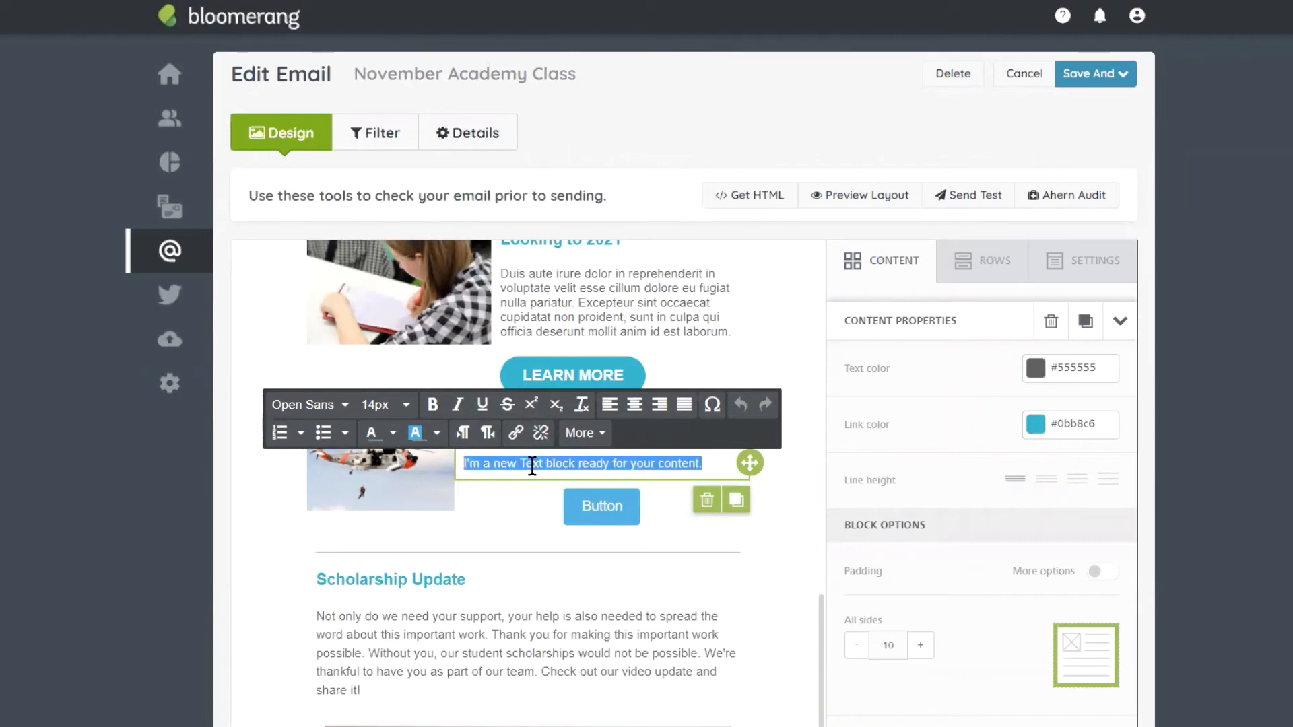
click(615, 726)
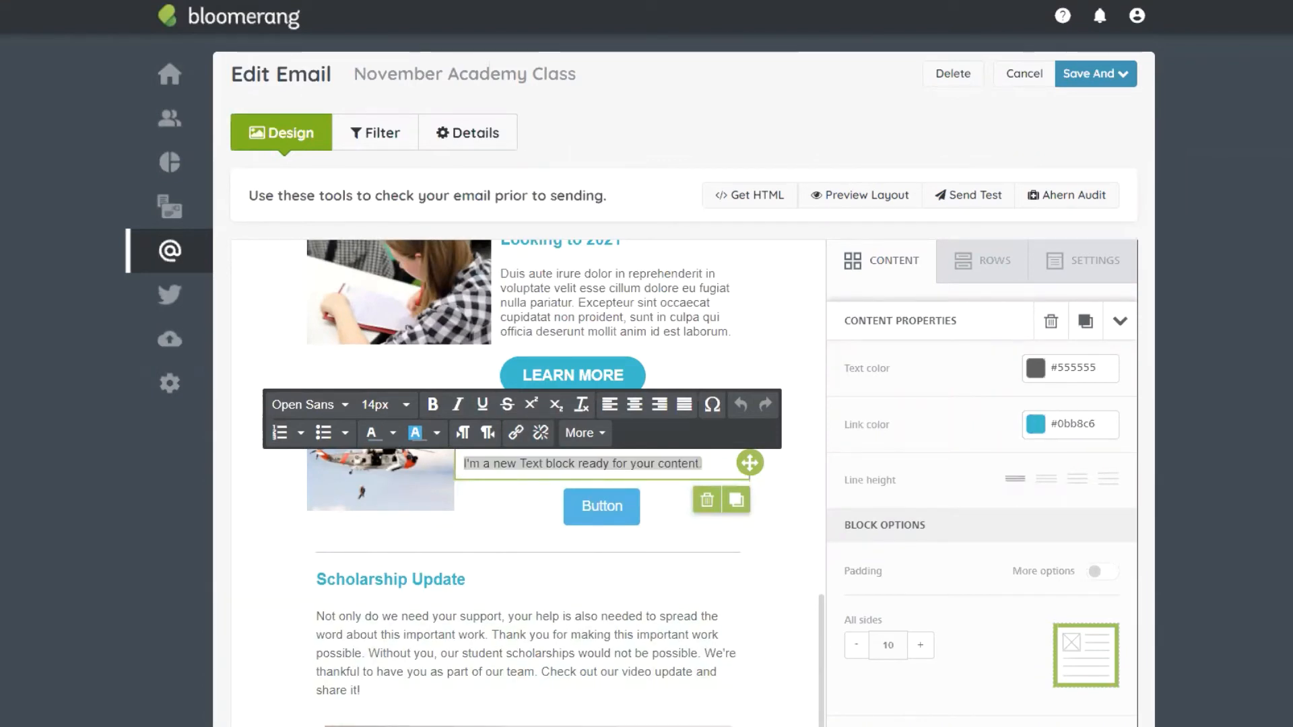
triple_click(682, 469)
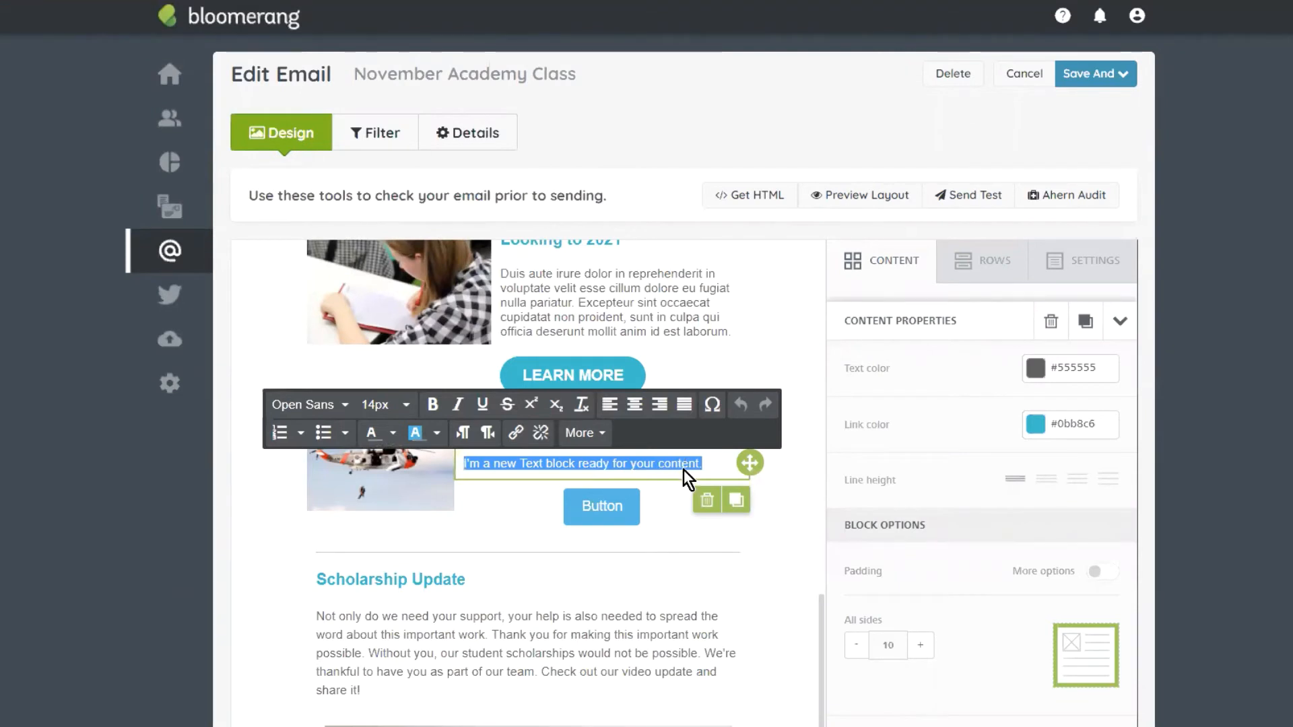
text(Lorem ipsum dolor sit amet, consectetur adipiscing elit, sed do eiusmod tempor incididunt ut labore et dolore magna aliqua. Ut enim ad minim veniam, quis nostrud exercitation ullamco laboris nisi ut aliquip ex ea commodo consequat. Duis aute irure dolor in reprehenderit in voluptate velit esse cillum dolor)
click(411, 515)
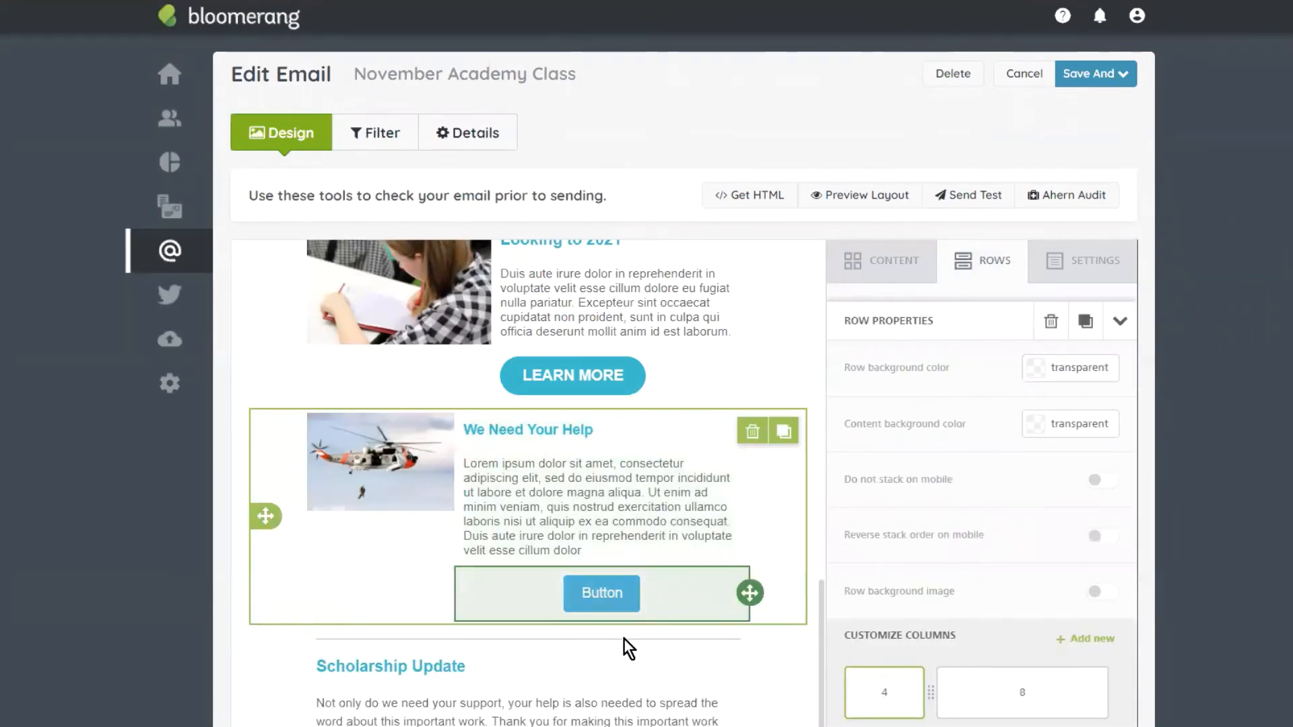
Step: Link the button to the hosted donation page and give it a teal background
click(609, 590)
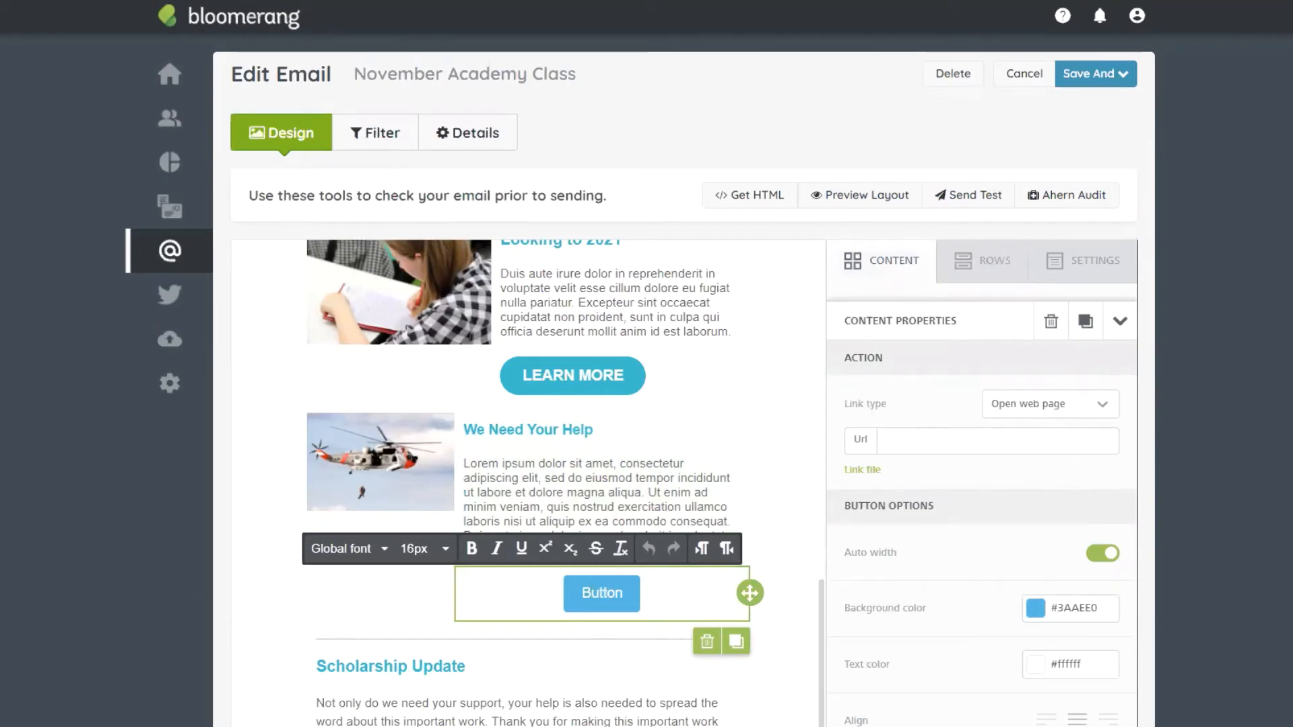
click(998, 441)
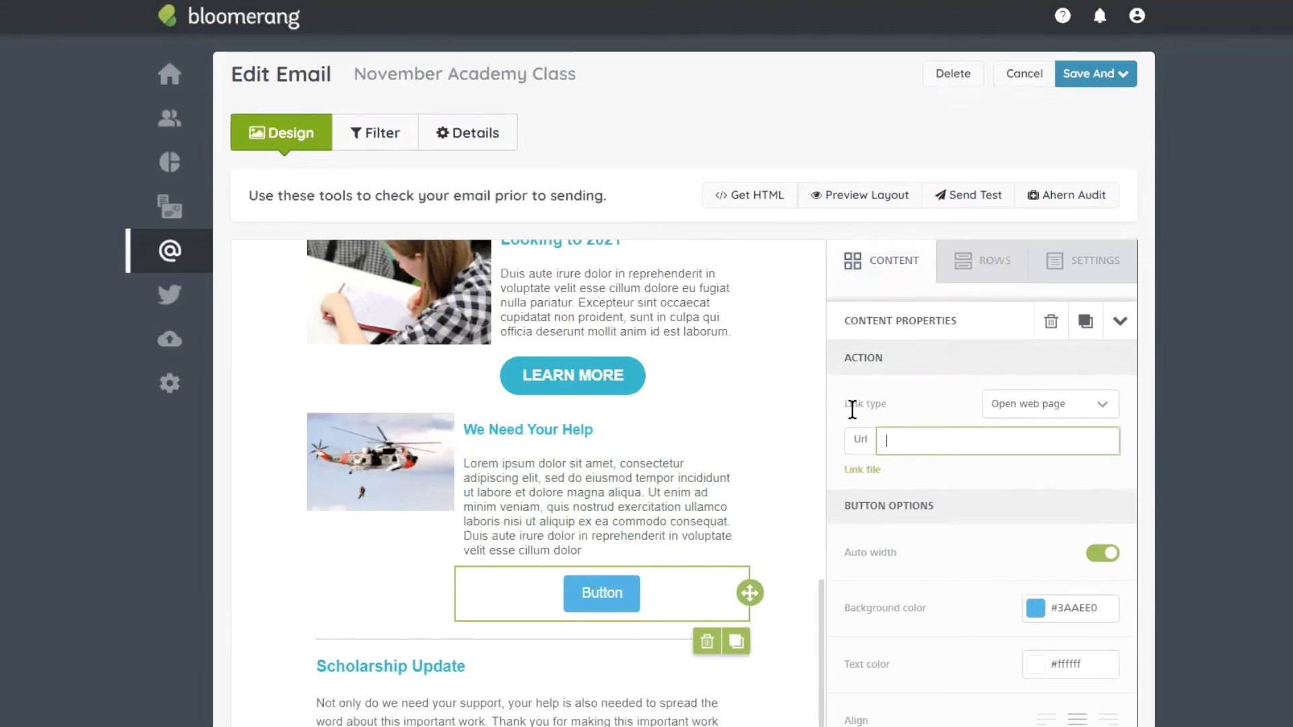
key(ctrl+v)
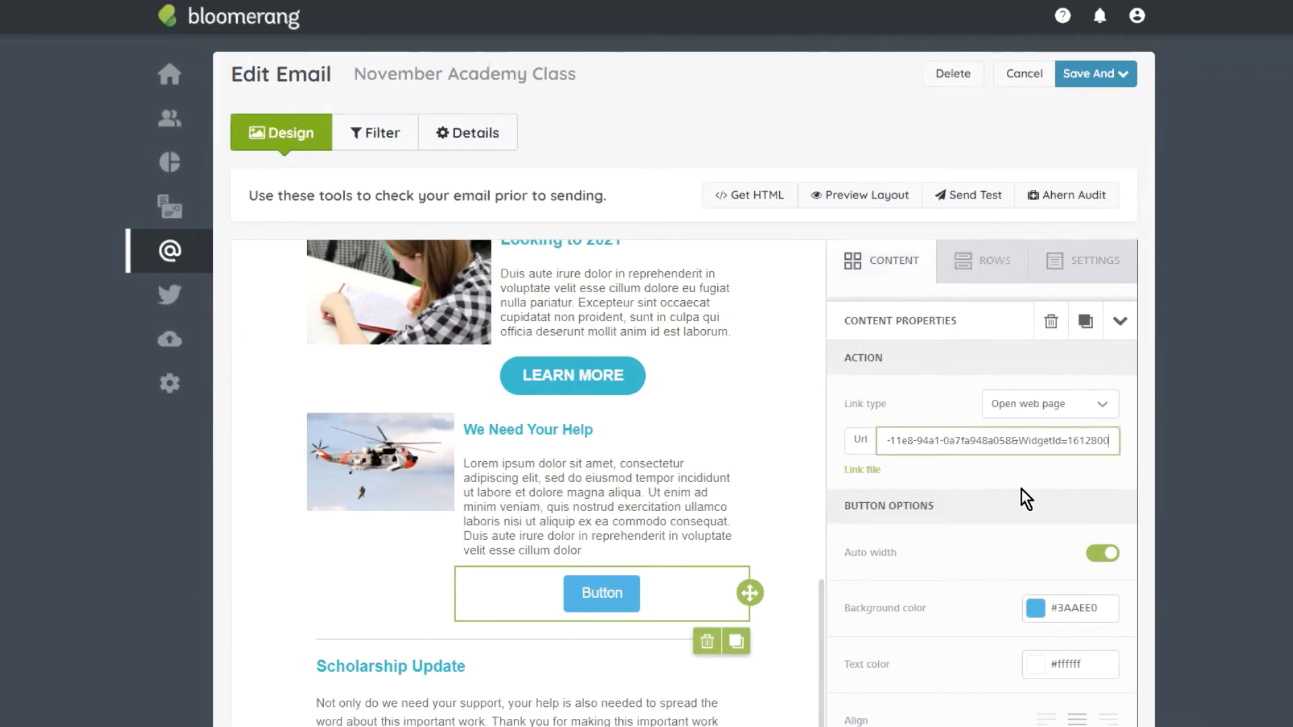
click(1034, 609)
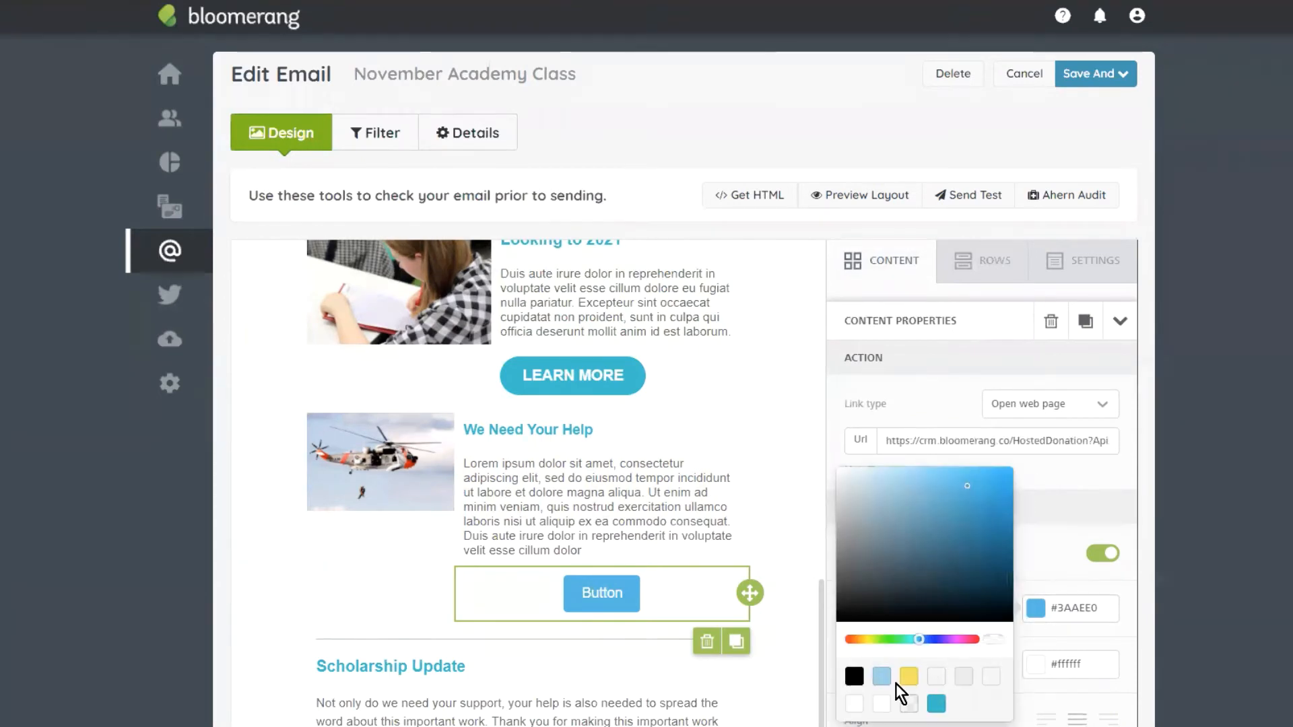
click(936, 705)
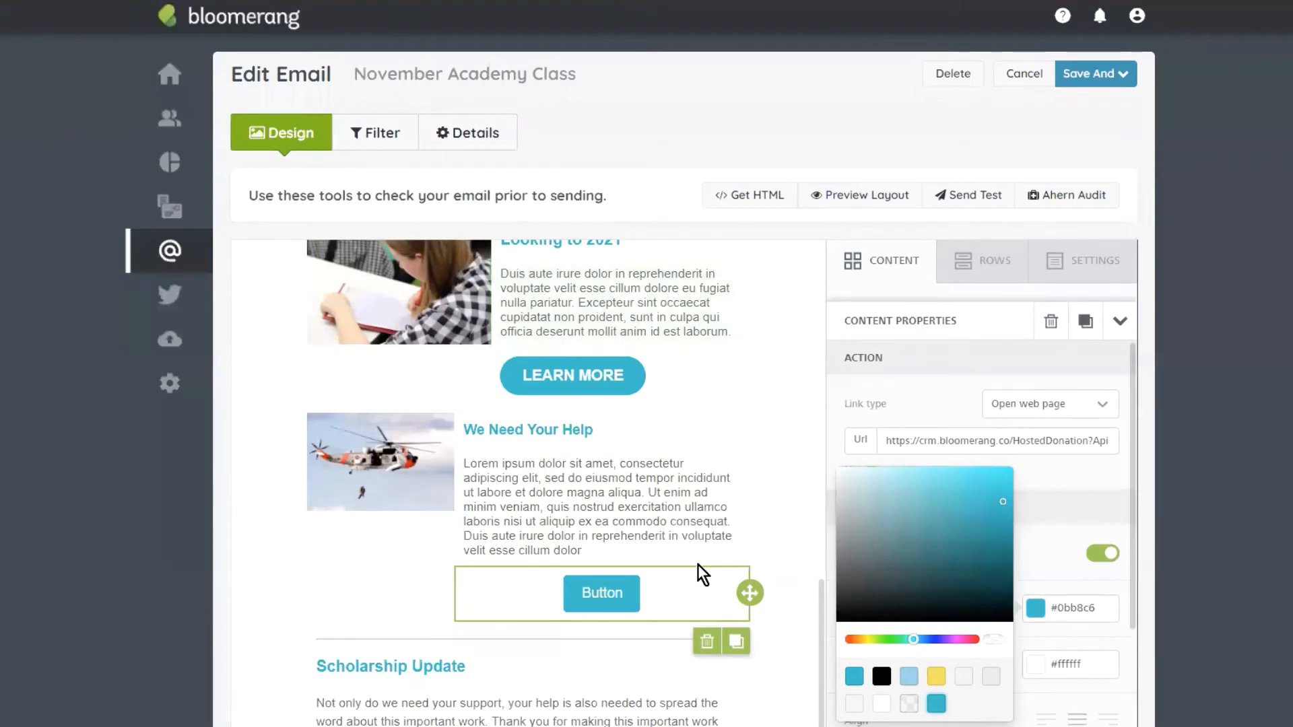
Step: Relabel the button 'VIEW THE SLIDESHOW' in bold 16px text
double_click(614, 595)
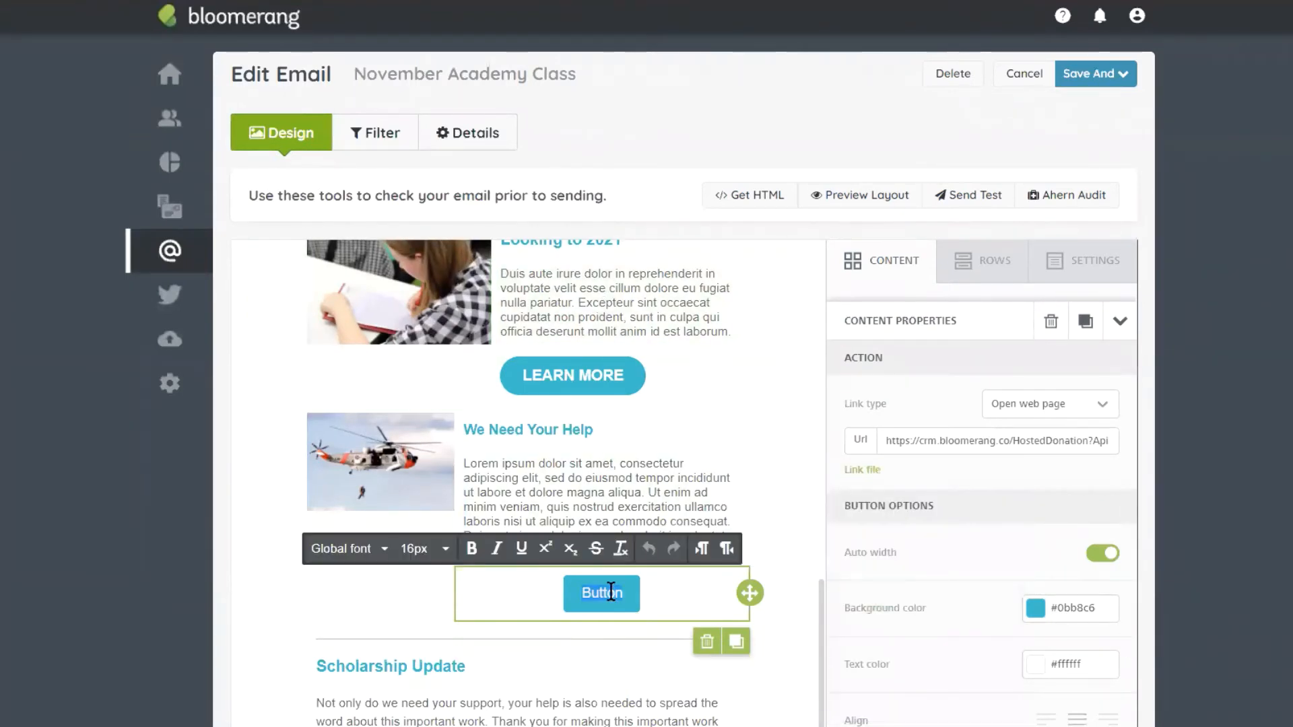
text(VIEW THE SLIDESHOW)
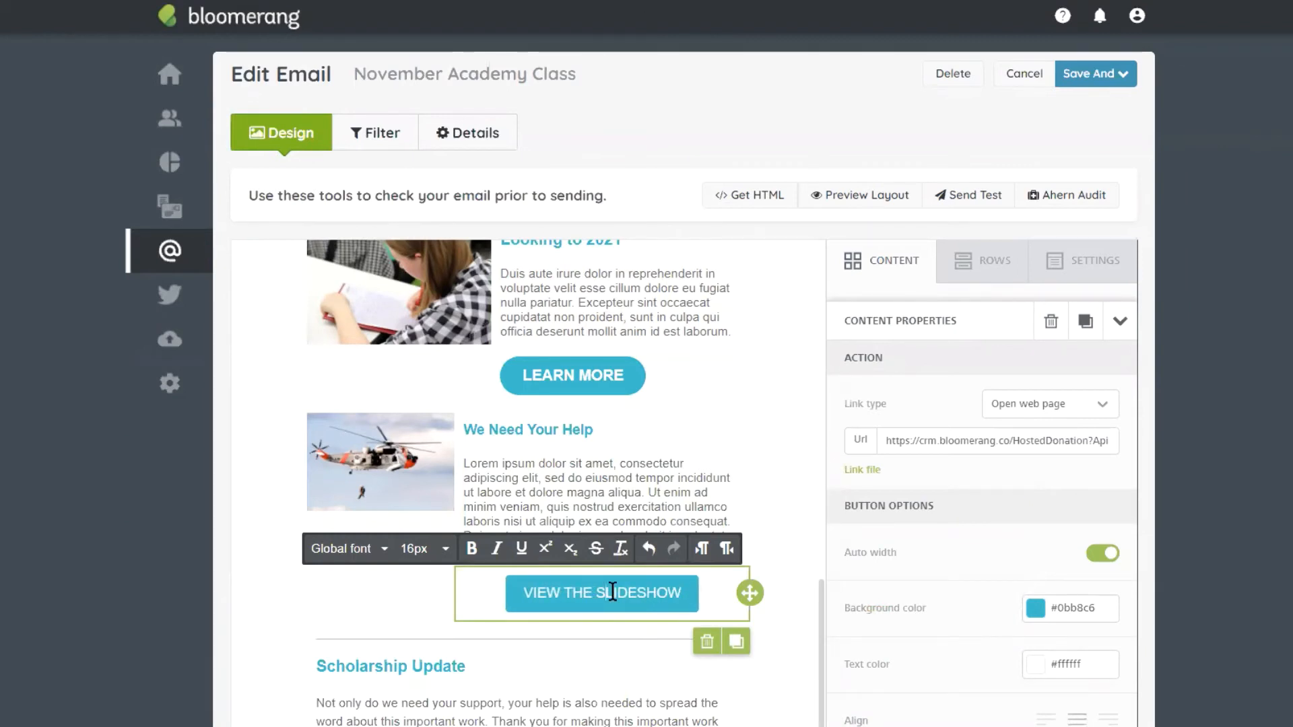
triple_click(612, 592)
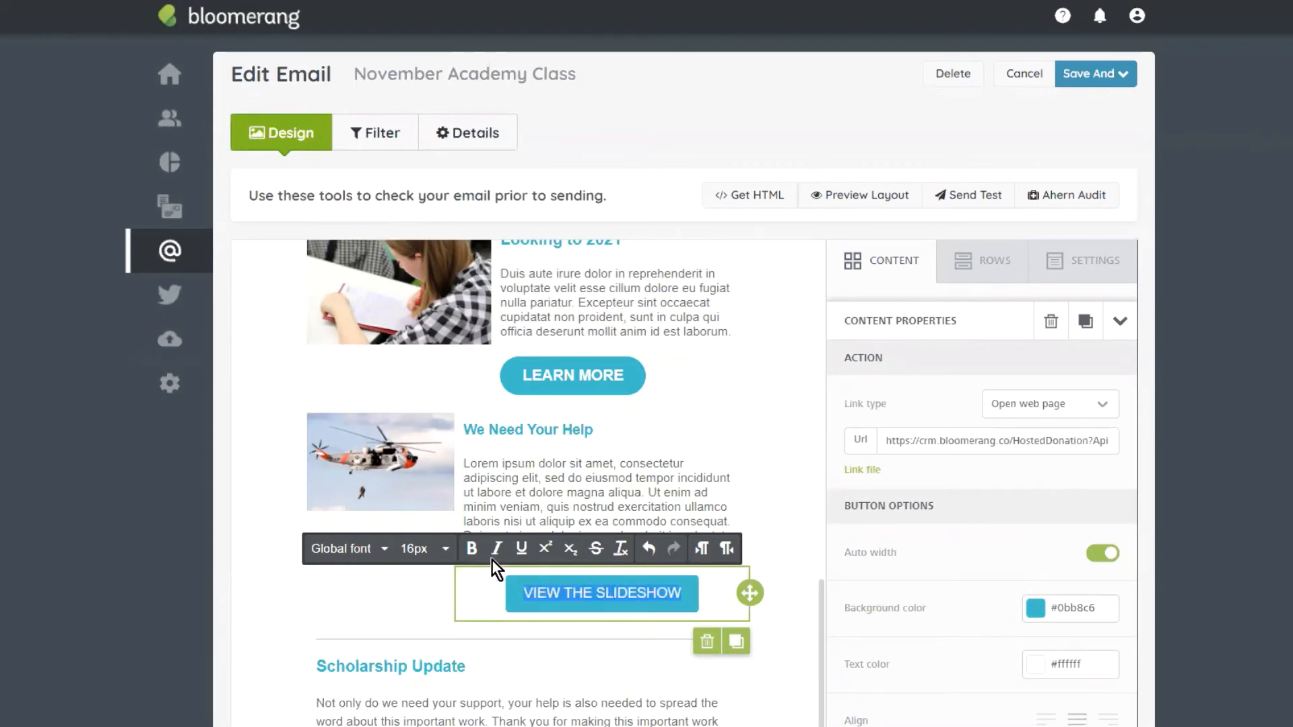
click(473, 552)
click(447, 554)
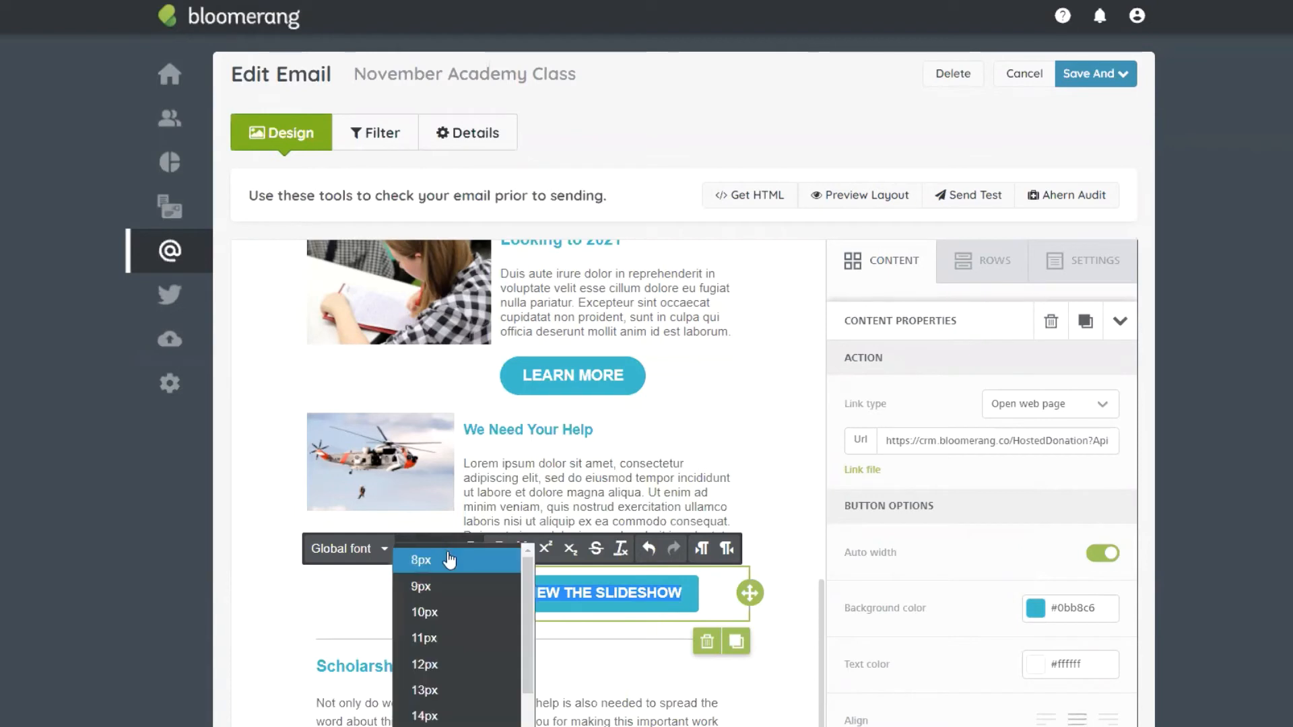
scroll(459, 673, down, 1)
click(438, 688)
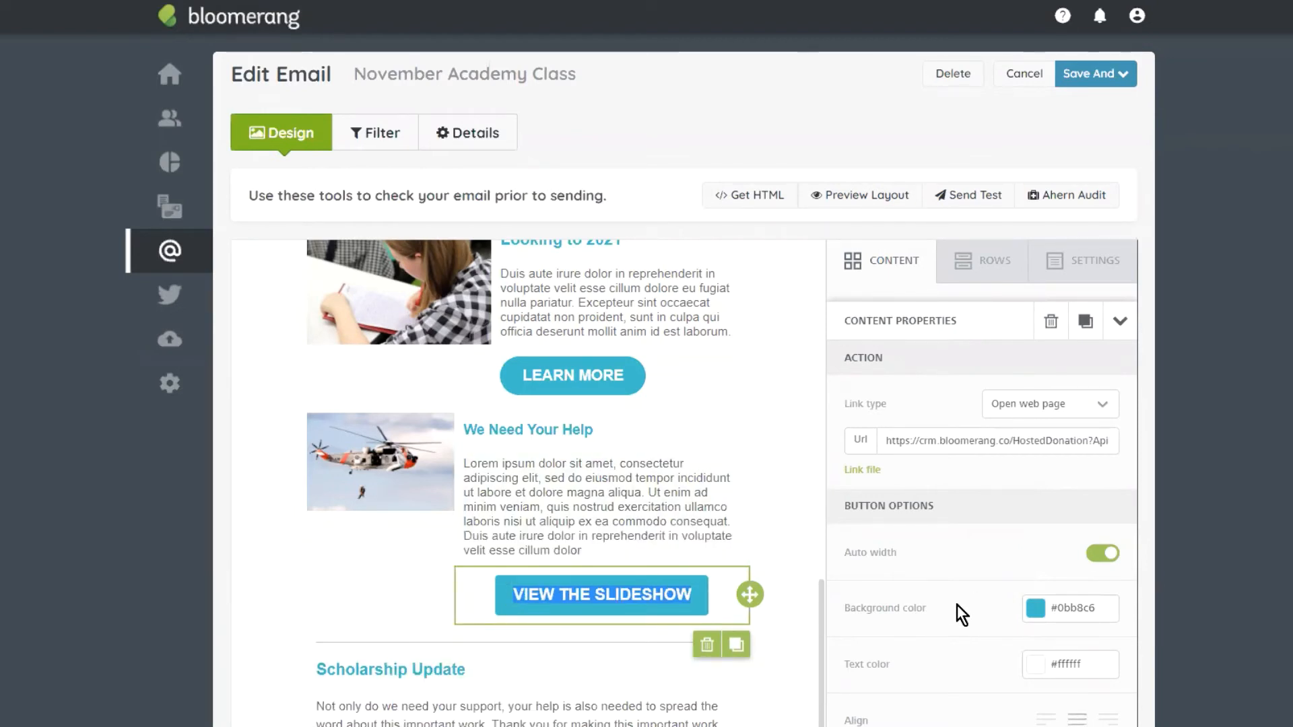
Step: Raise the button's border radius to 25 and align it left
scroll(962, 604, down, 4)
click(1106, 593)
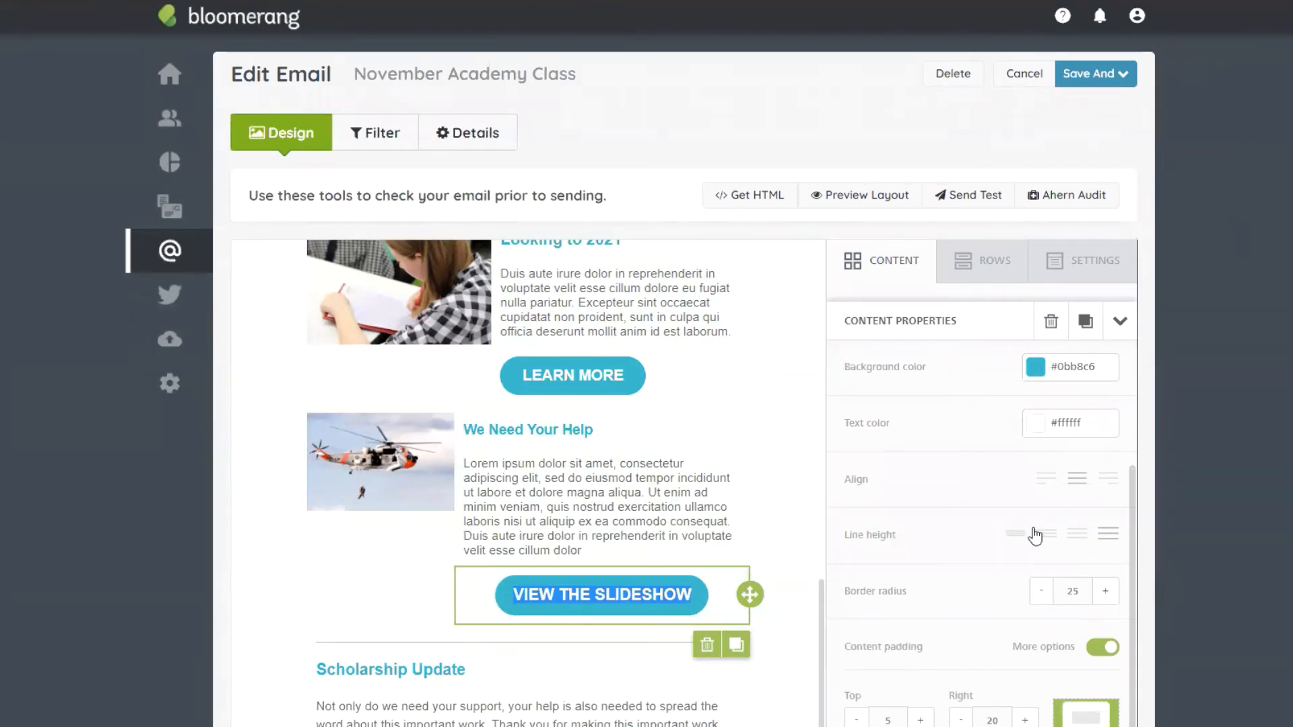
click(1047, 482)
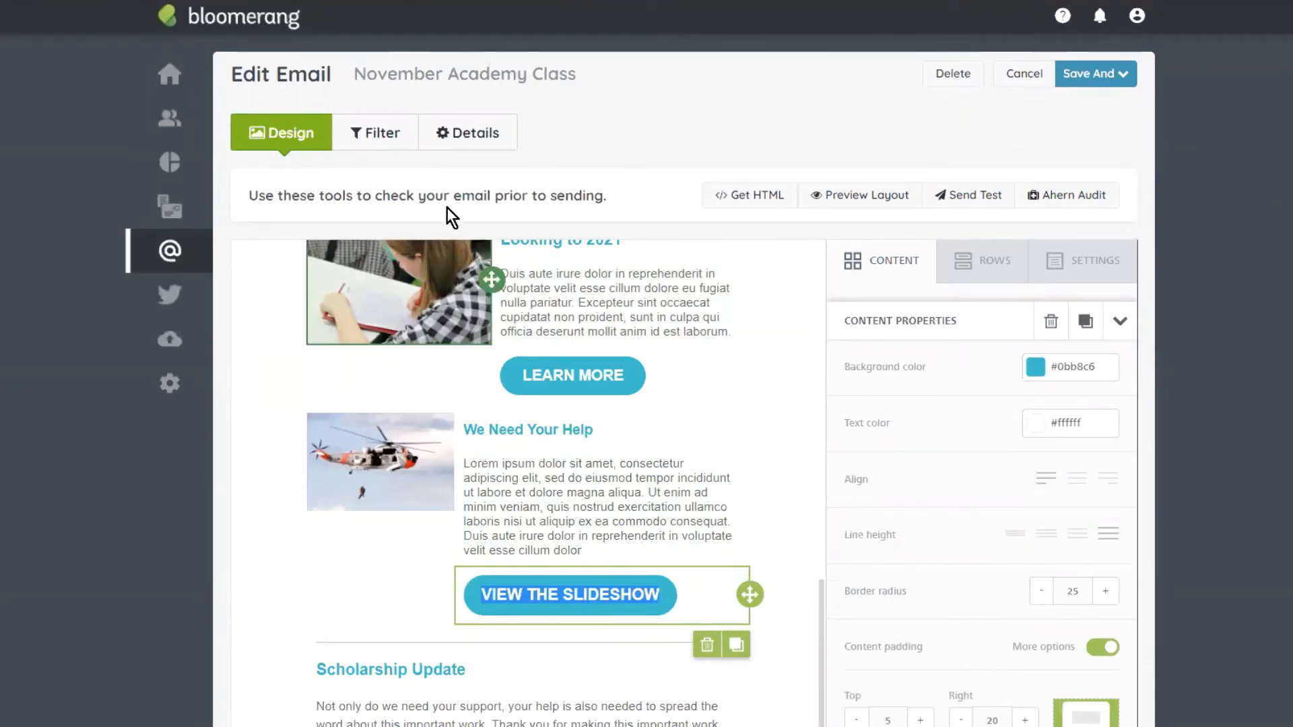
scroll(606, 328, up, 3)
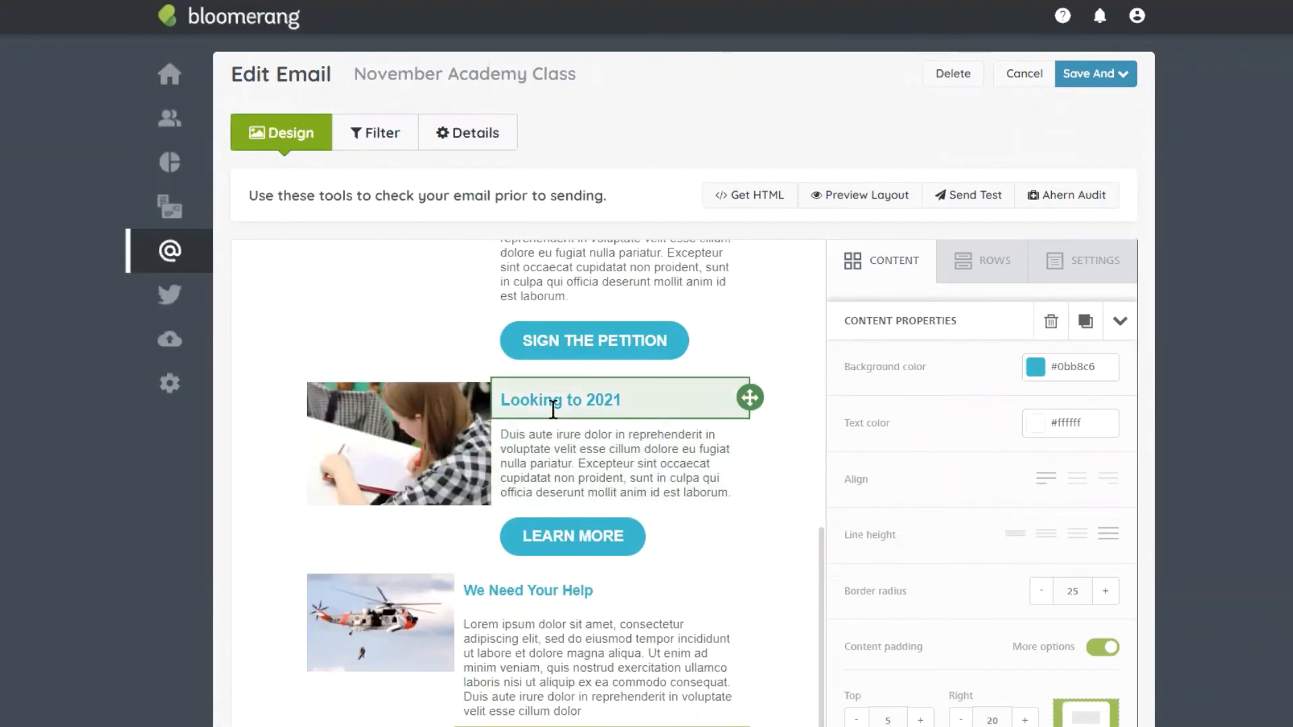
scroll(484, 359, up, 1)
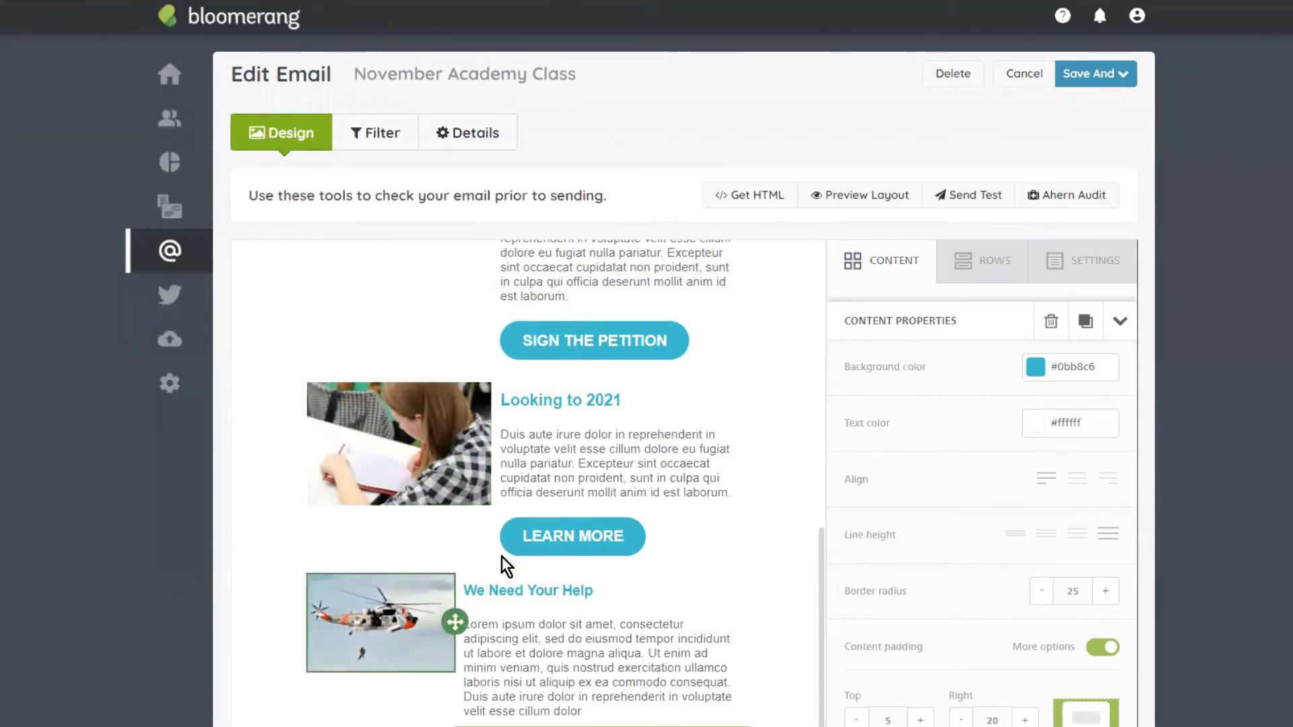
scroll(582, 489, down, 3)
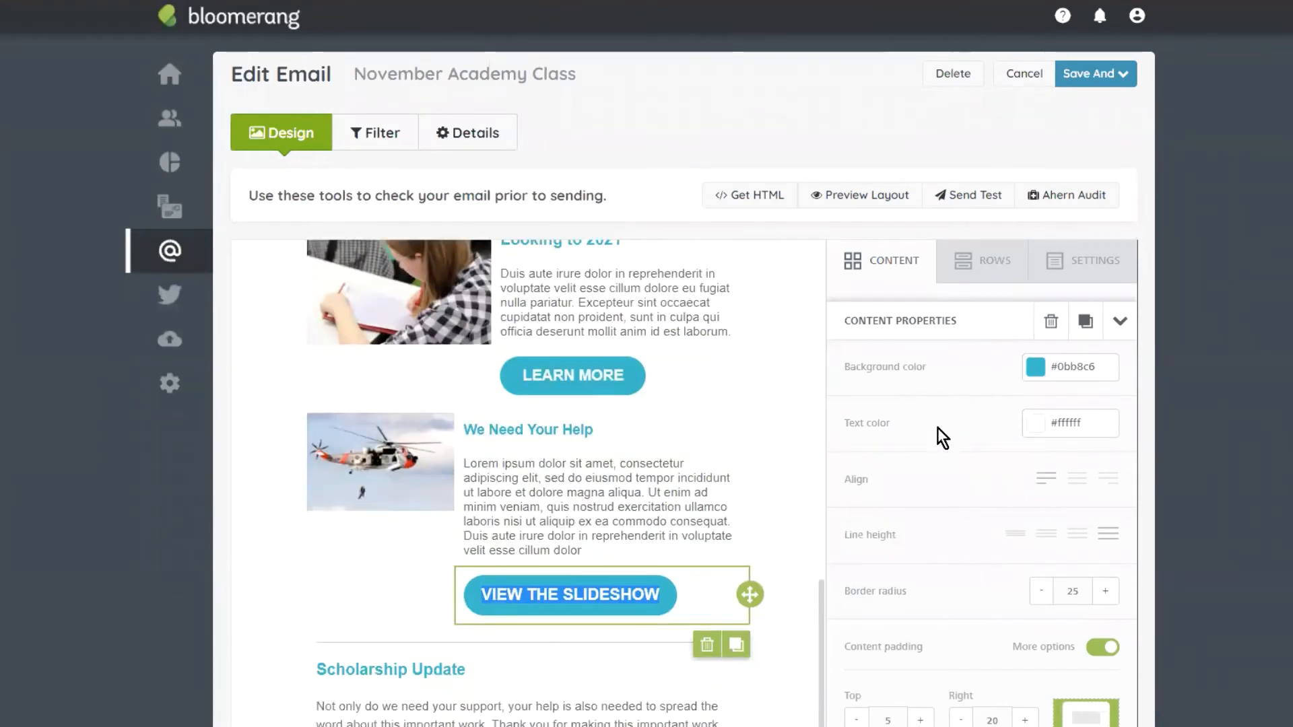
scroll(1010, 417, down, 4)
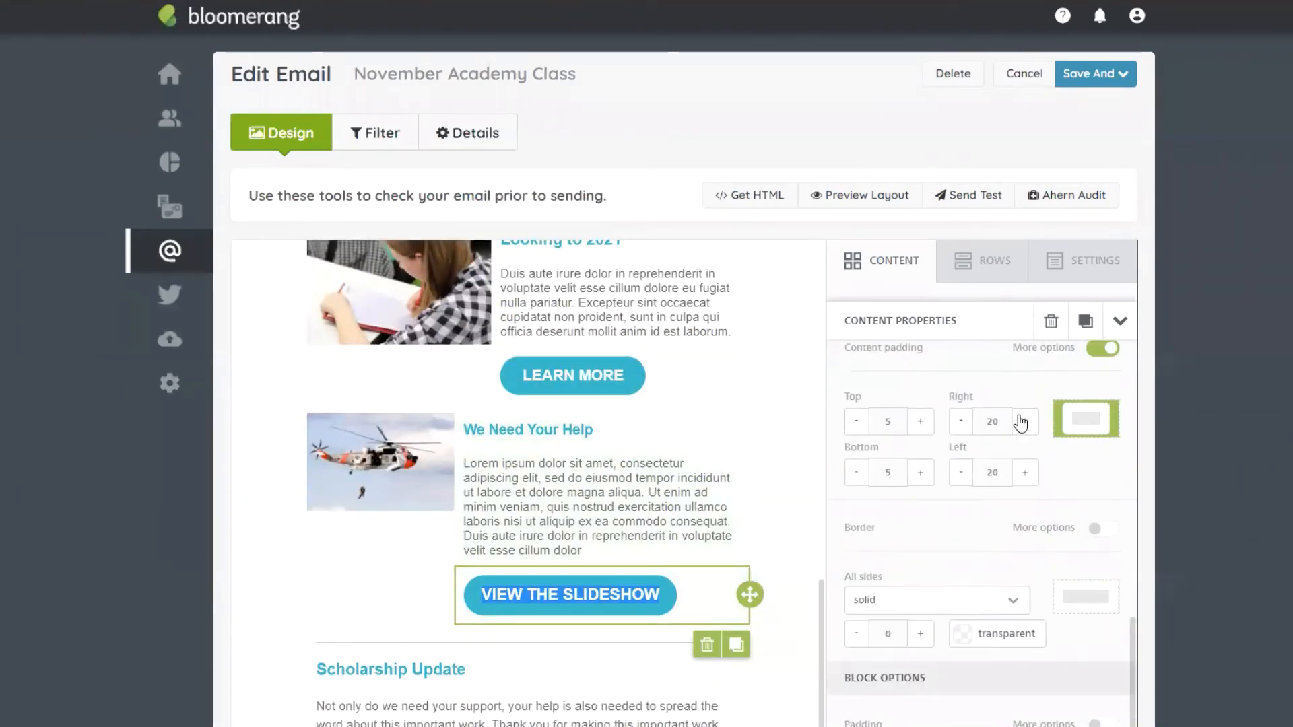
scroll(970, 485, down, 3)
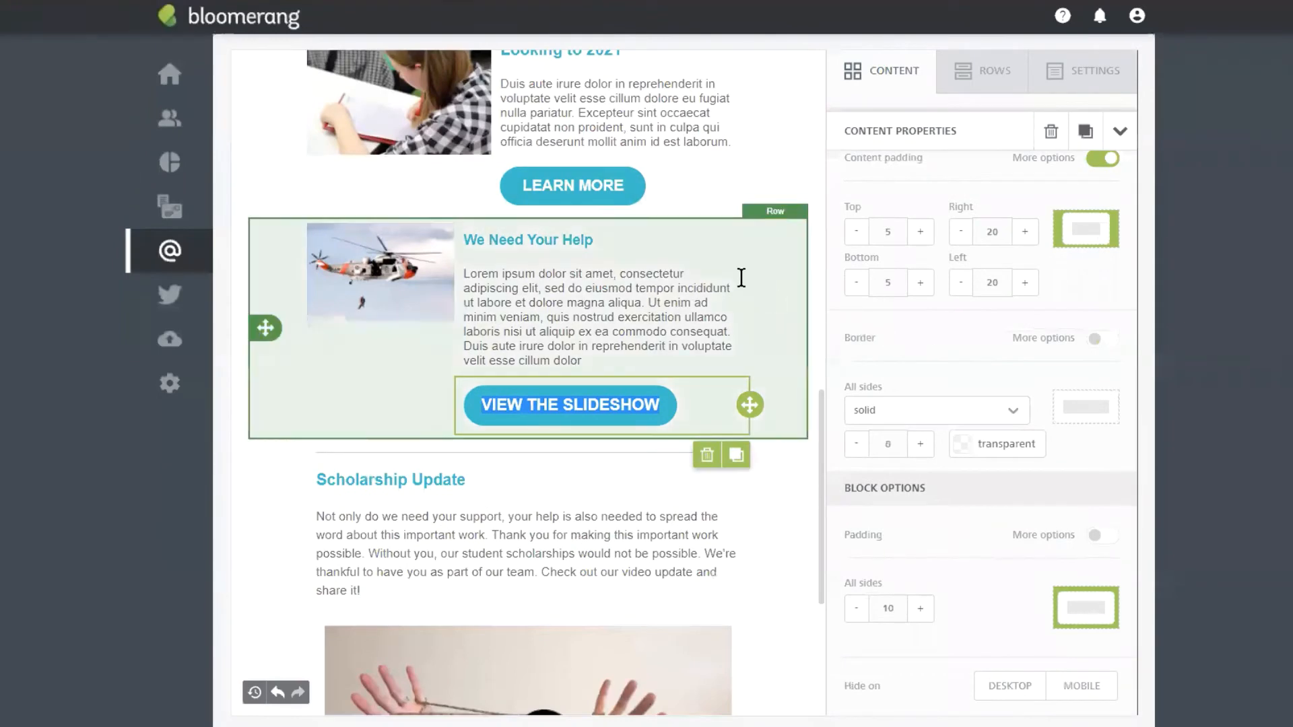
Step: Set column 2's top padding to 0 and change the column split from 4/8 to 5/7
click(773, 263)
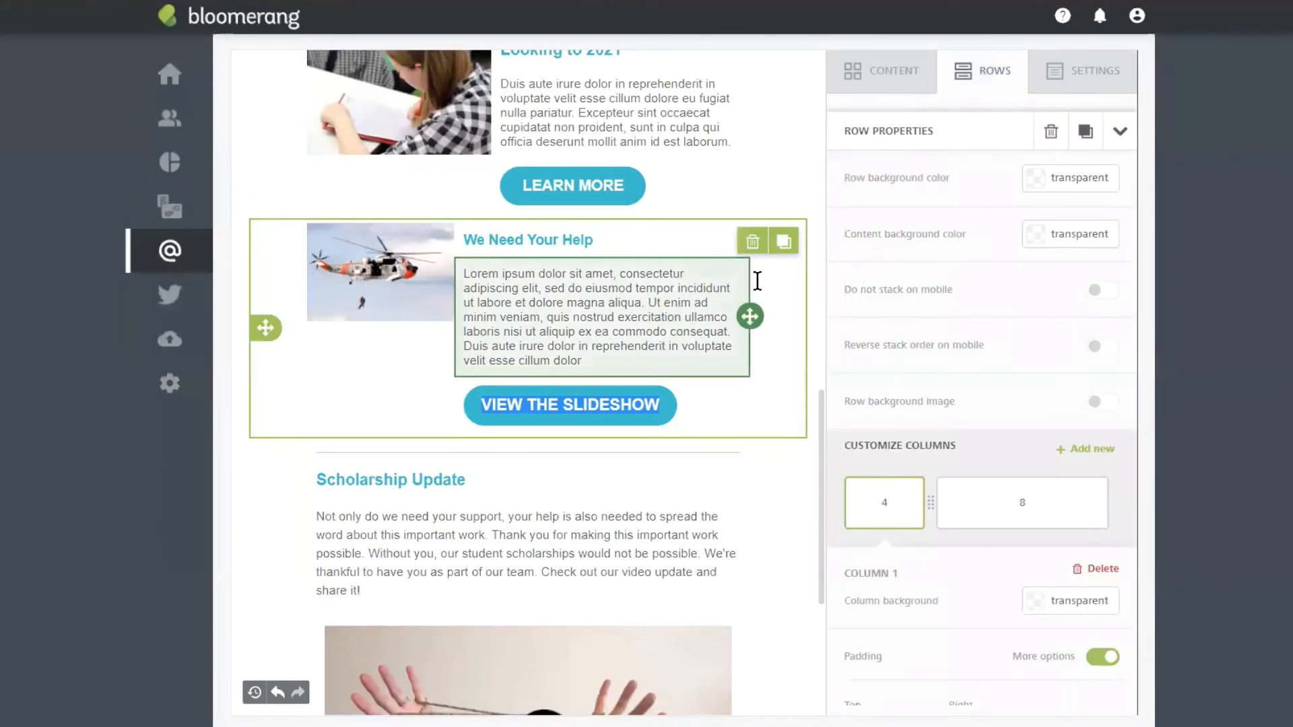
scroll(757, 281, up, 1)
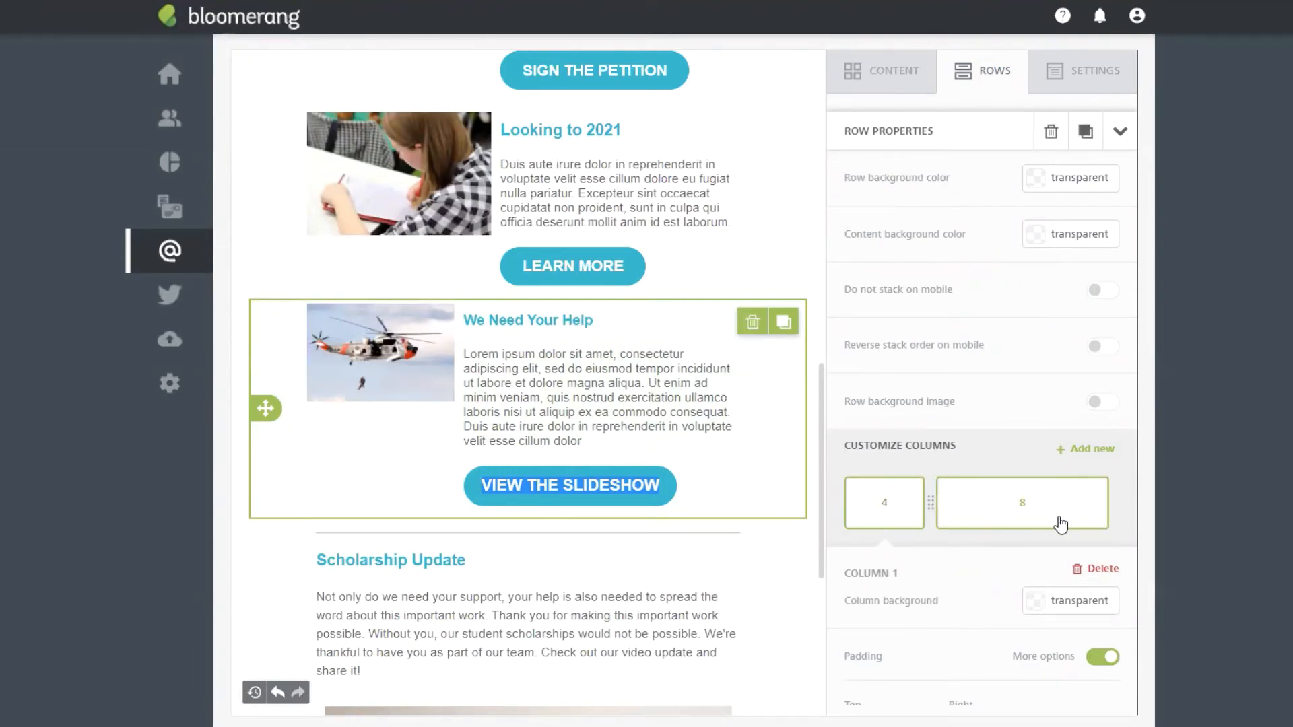
scroll(1058, 522, down, 3)
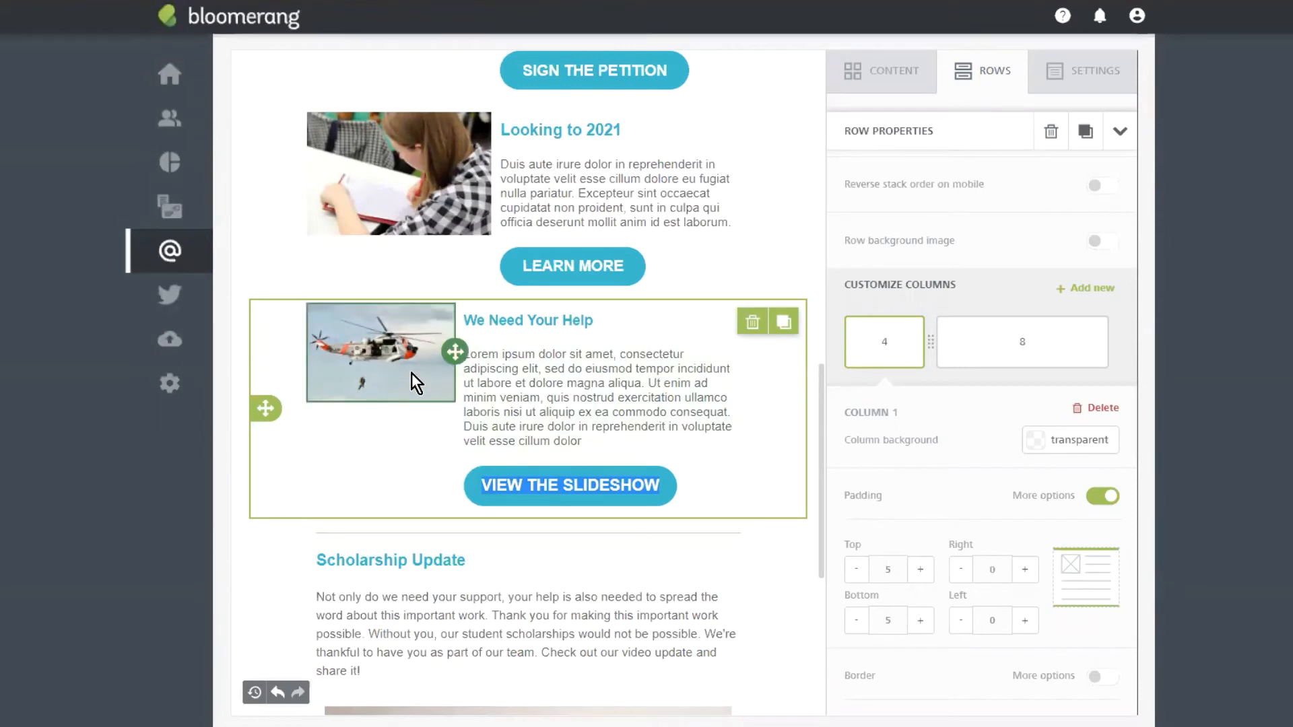
click(1045, 364)
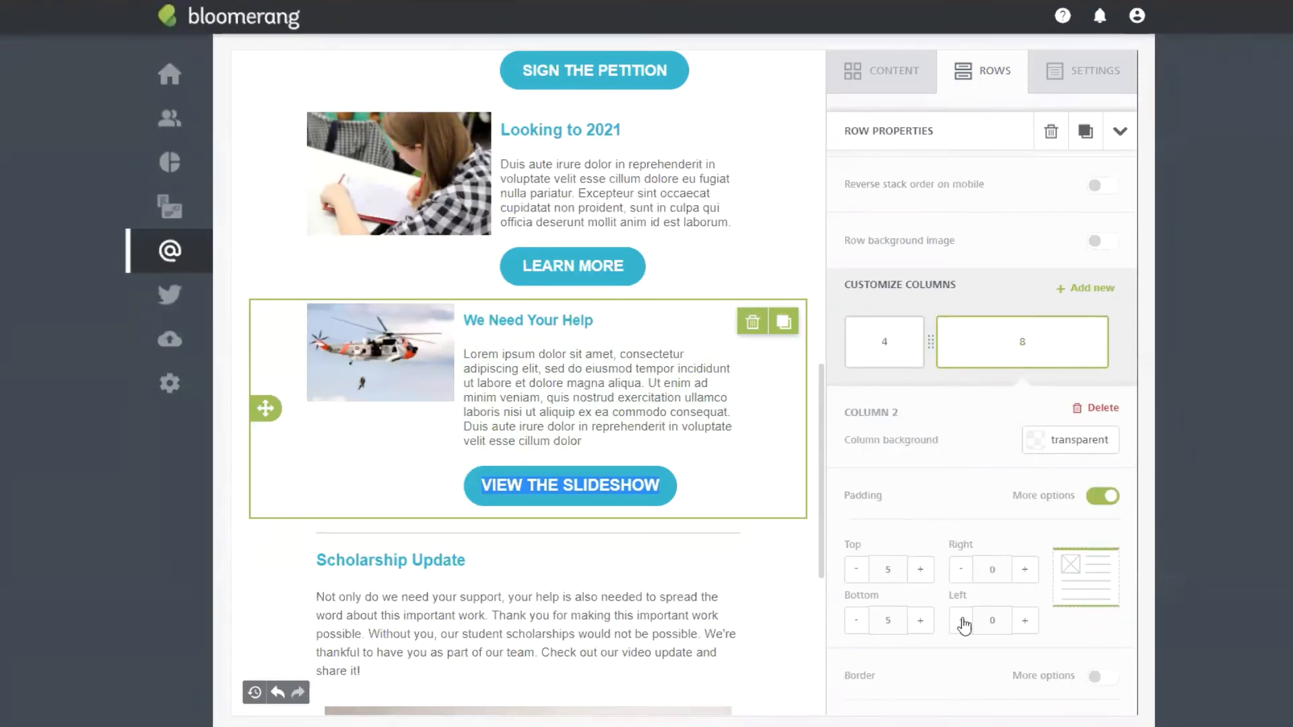
scroll(962, 525, down, 1)
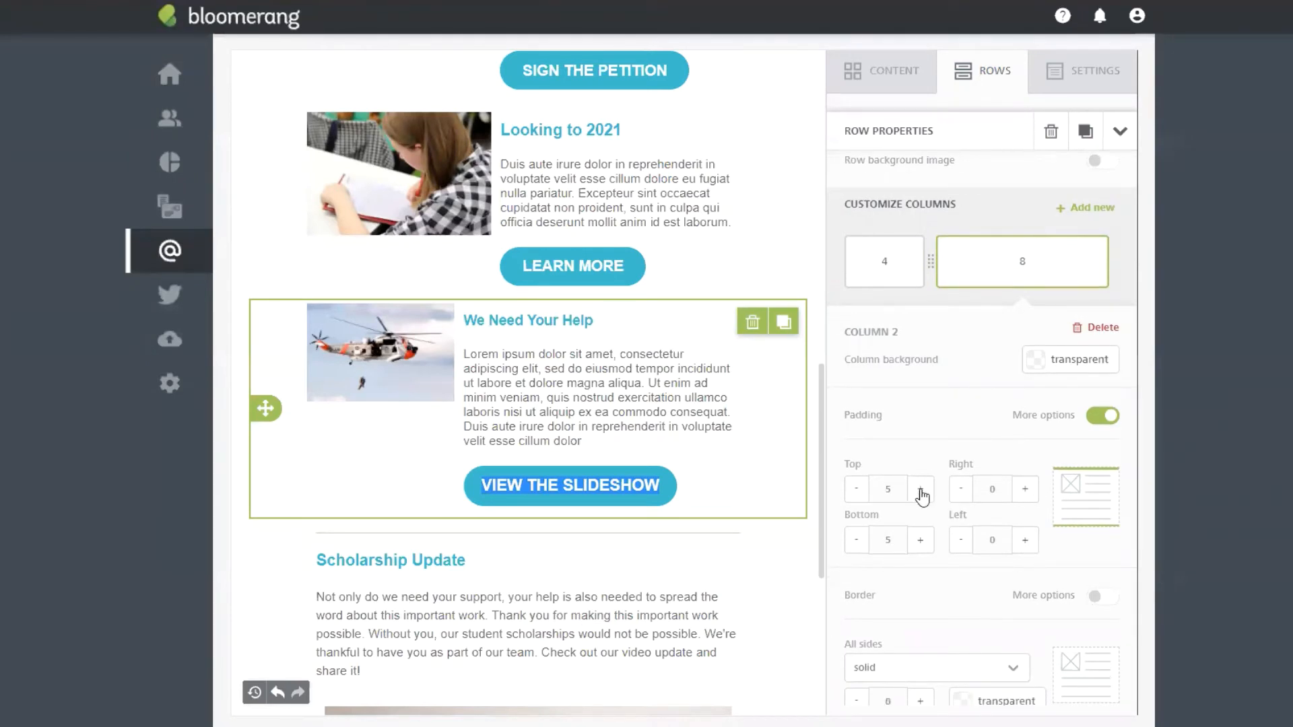
click(920, 491)
click(921, 491)
click(921, 491)
click(858, 495)
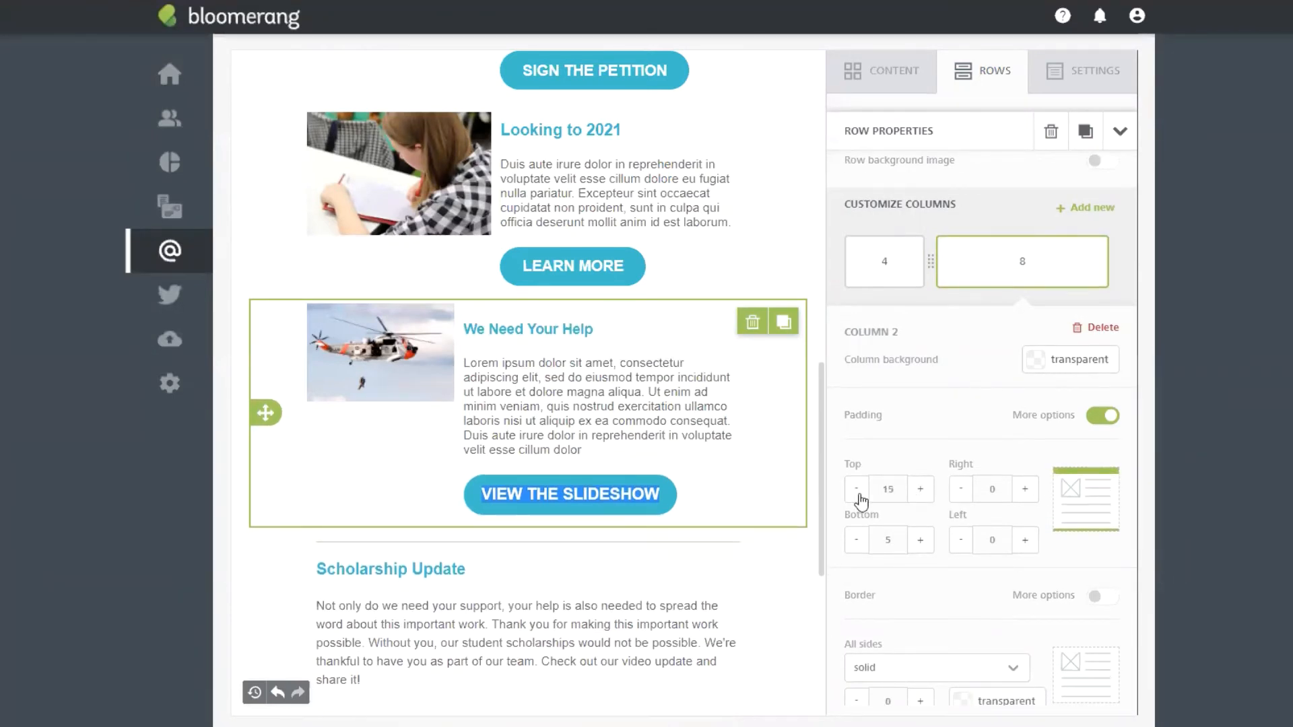
click(859, 497)
click(858, 498)
click(858, 497)
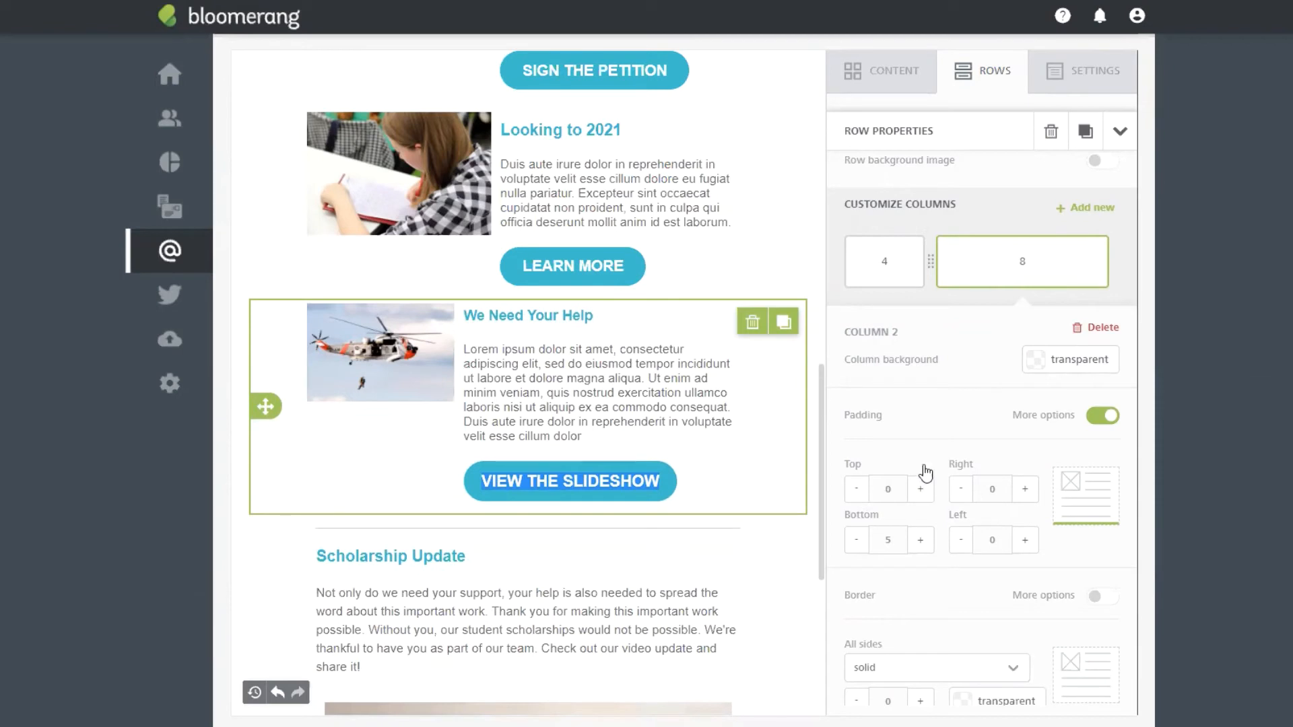
click(893, 256)
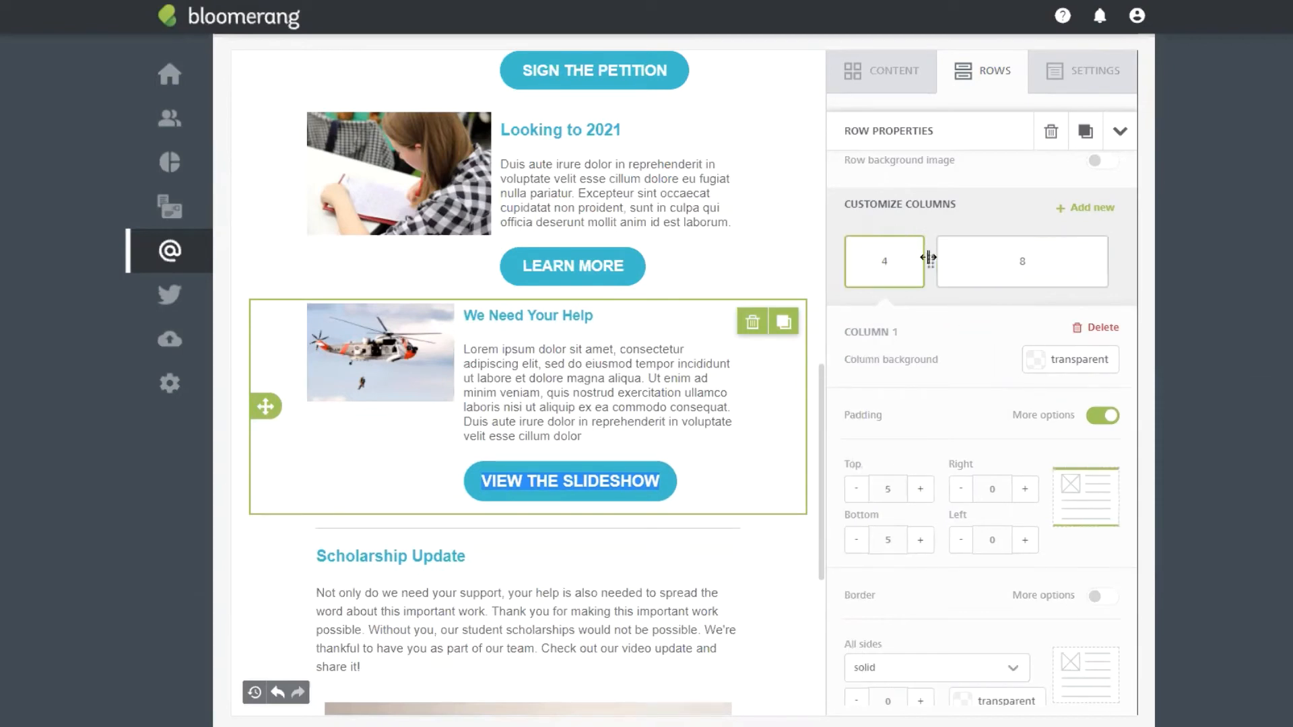
drag(930, 261, 982, 274)
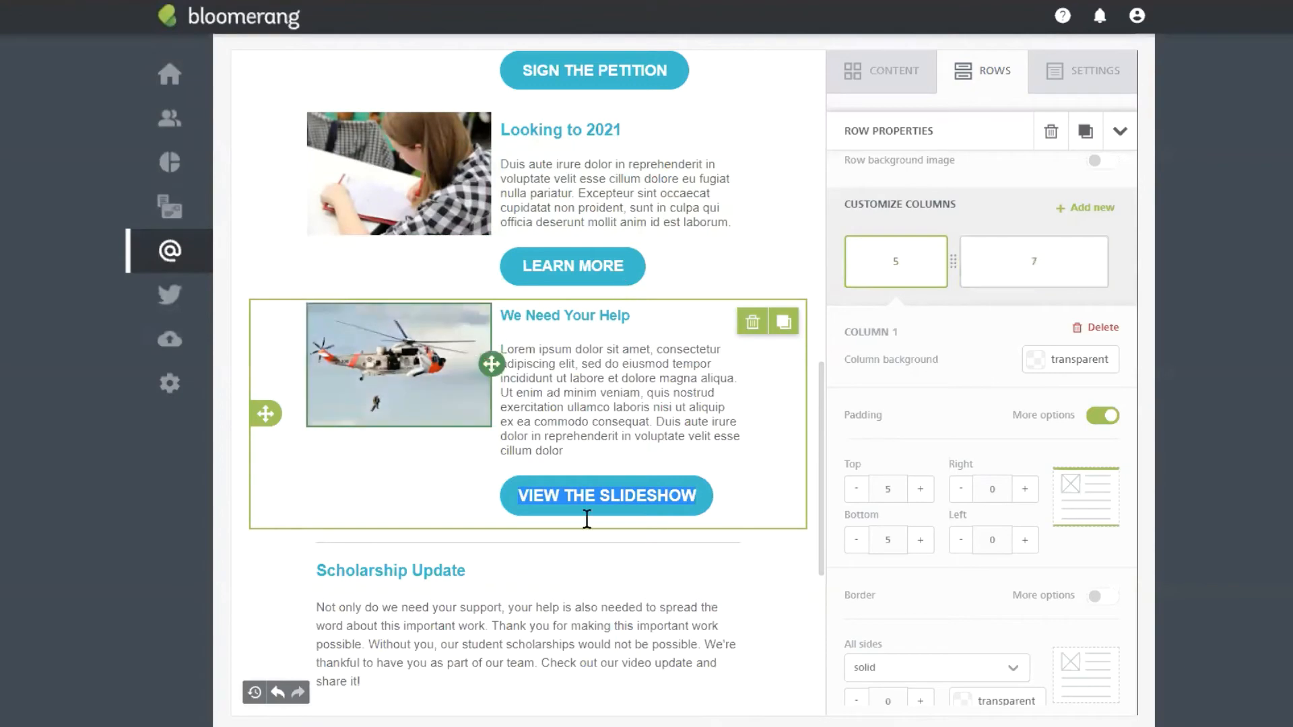
Step: Review the finished helicopter row above the Scholarship Update section
scroll(512, 336, up, 3)
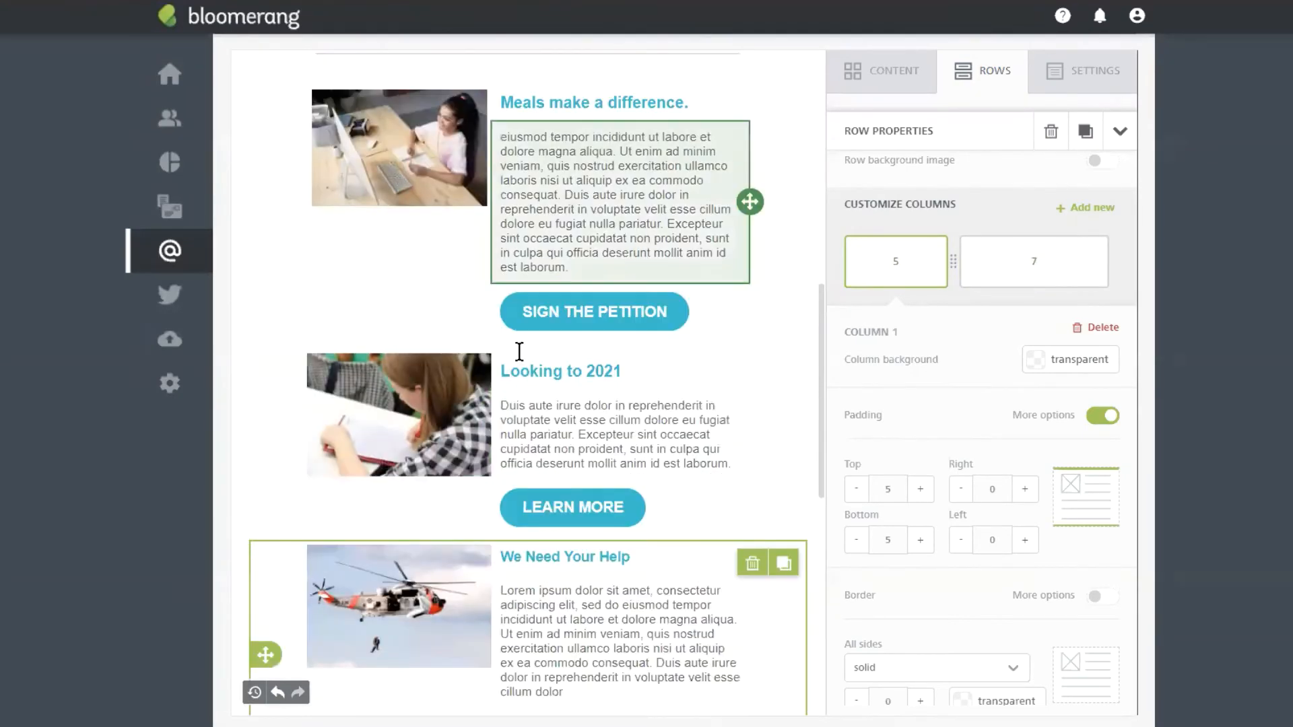
scroll(613, 418, down, 2)
click(604, 488)
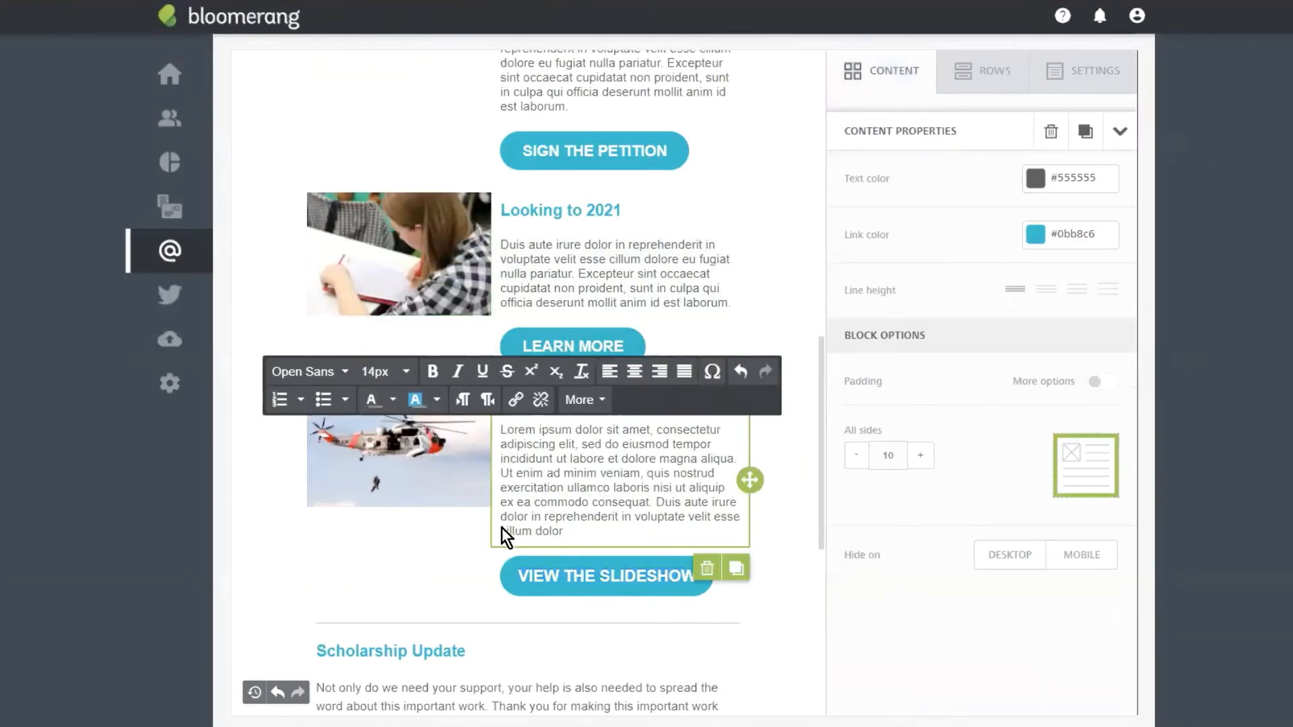
click(473, 541)
scroll(740, 364, up, 1)
scroll(743, 369, up, 1)
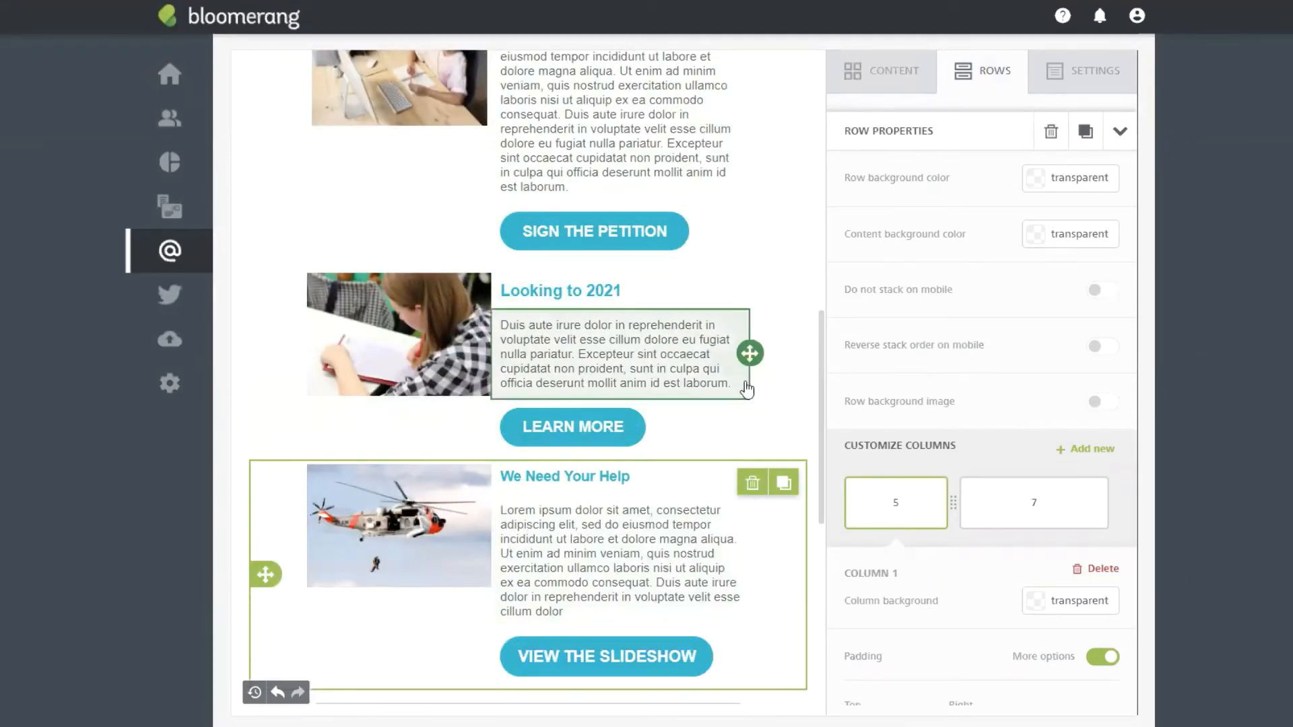
scroll(607, 270, down, 5)
scroll(616, 393, down, 1)
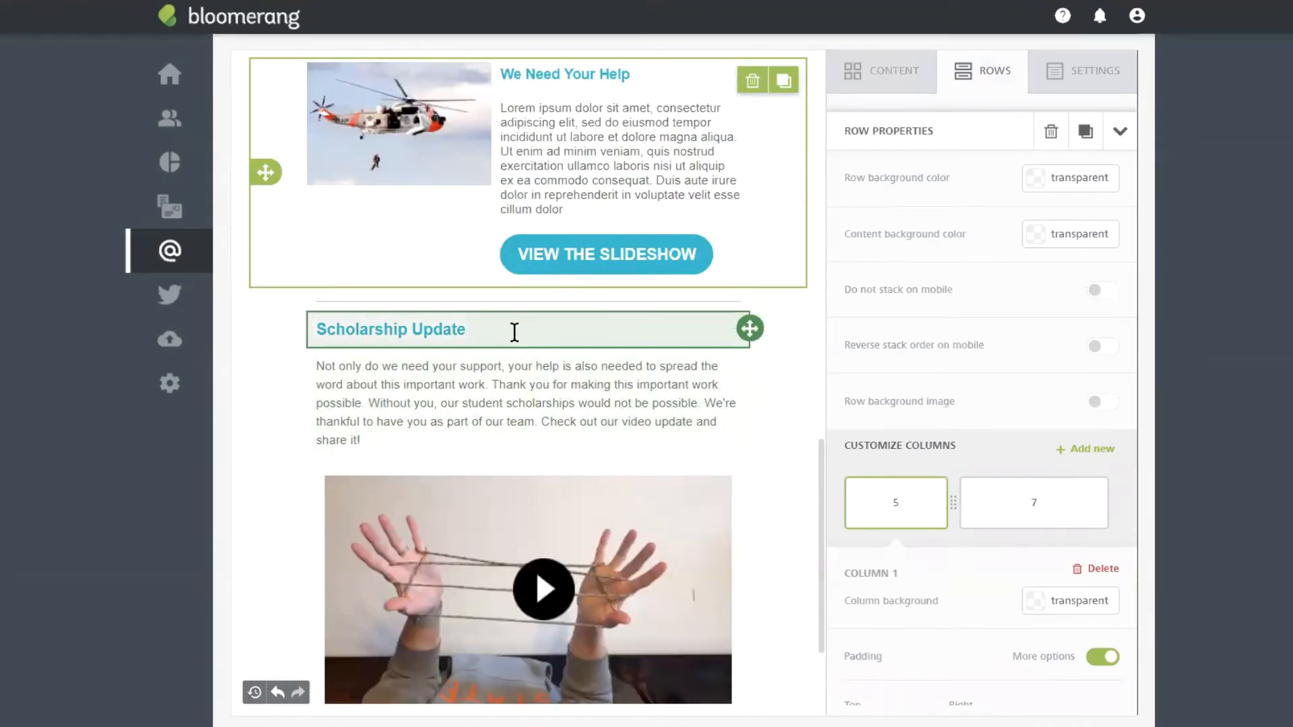
scroll(542, 381, down, 2)
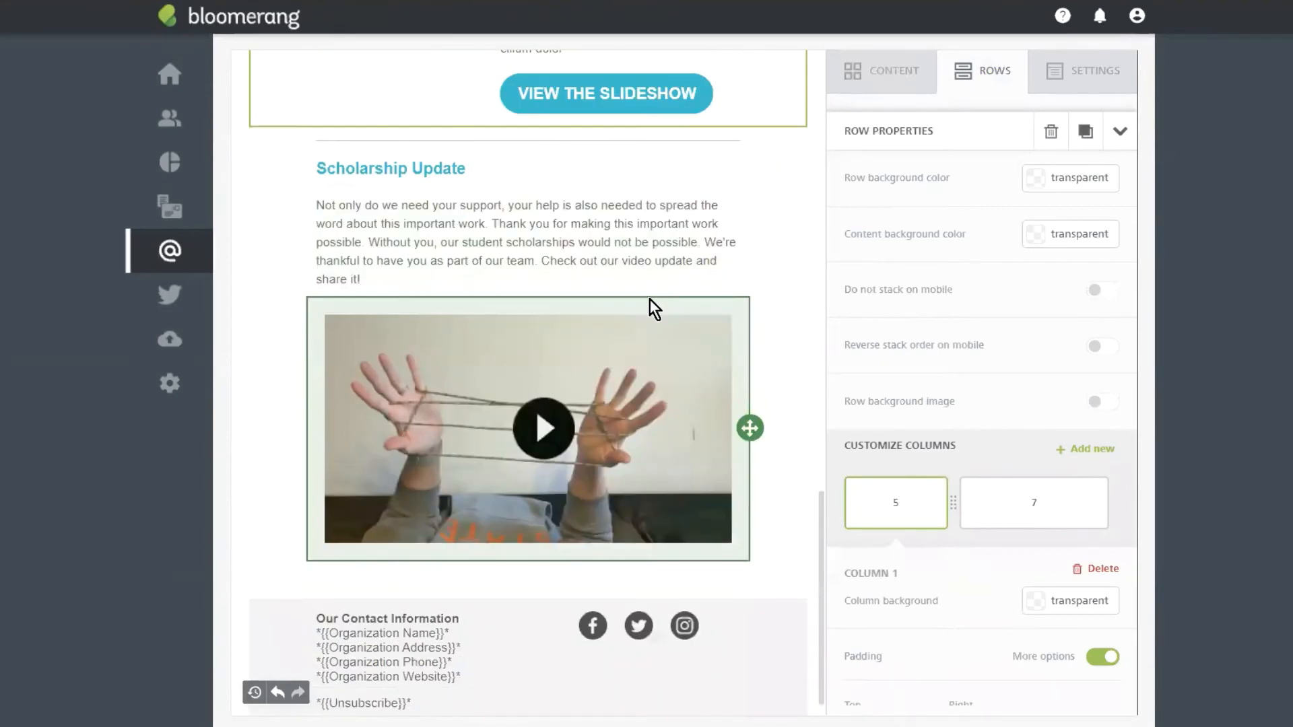
Step: Delete the Scholarship Update video and the empty text block above the footer
click(649, 382)
click(705, 580)
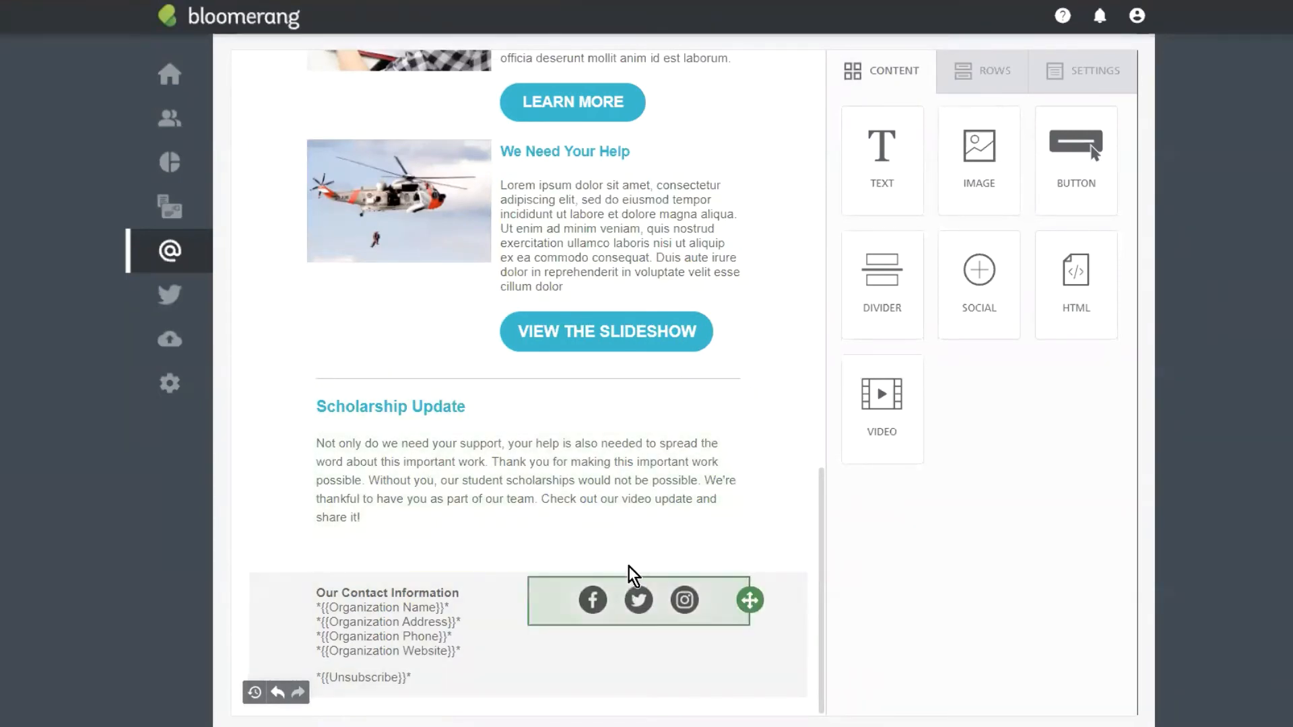
click(638, 550)
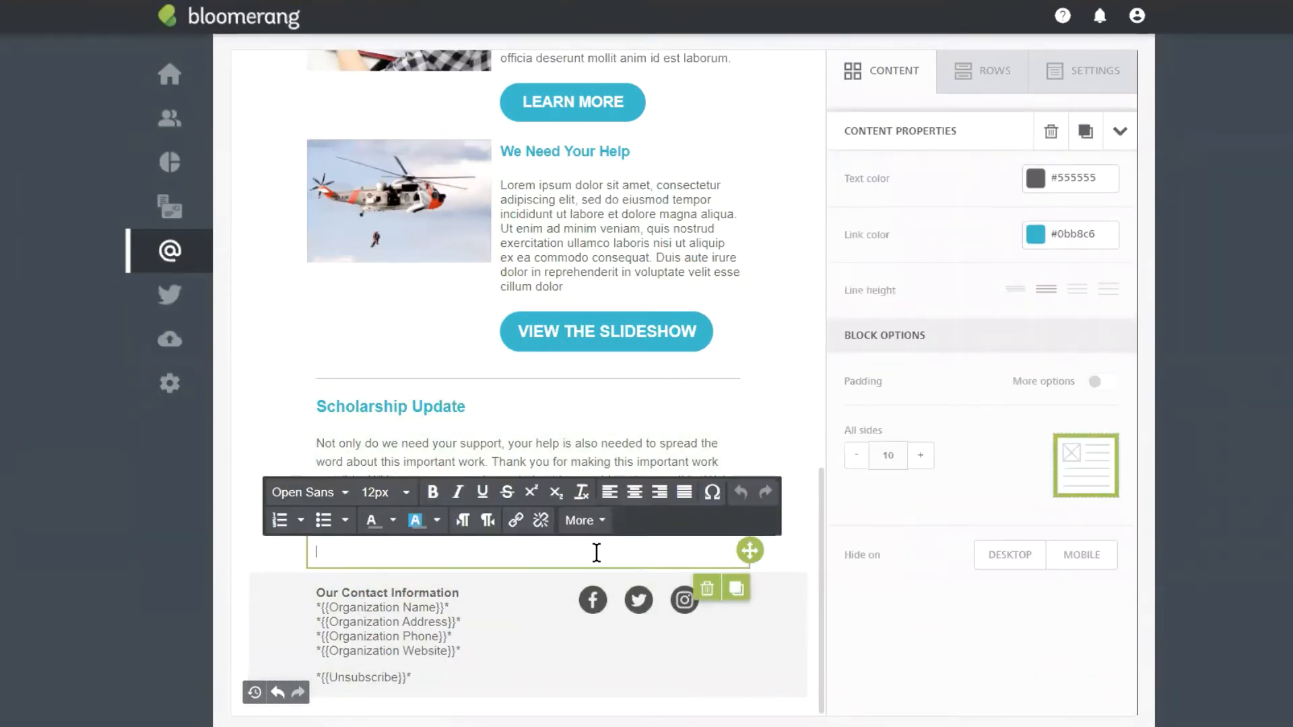
click(707, 589)
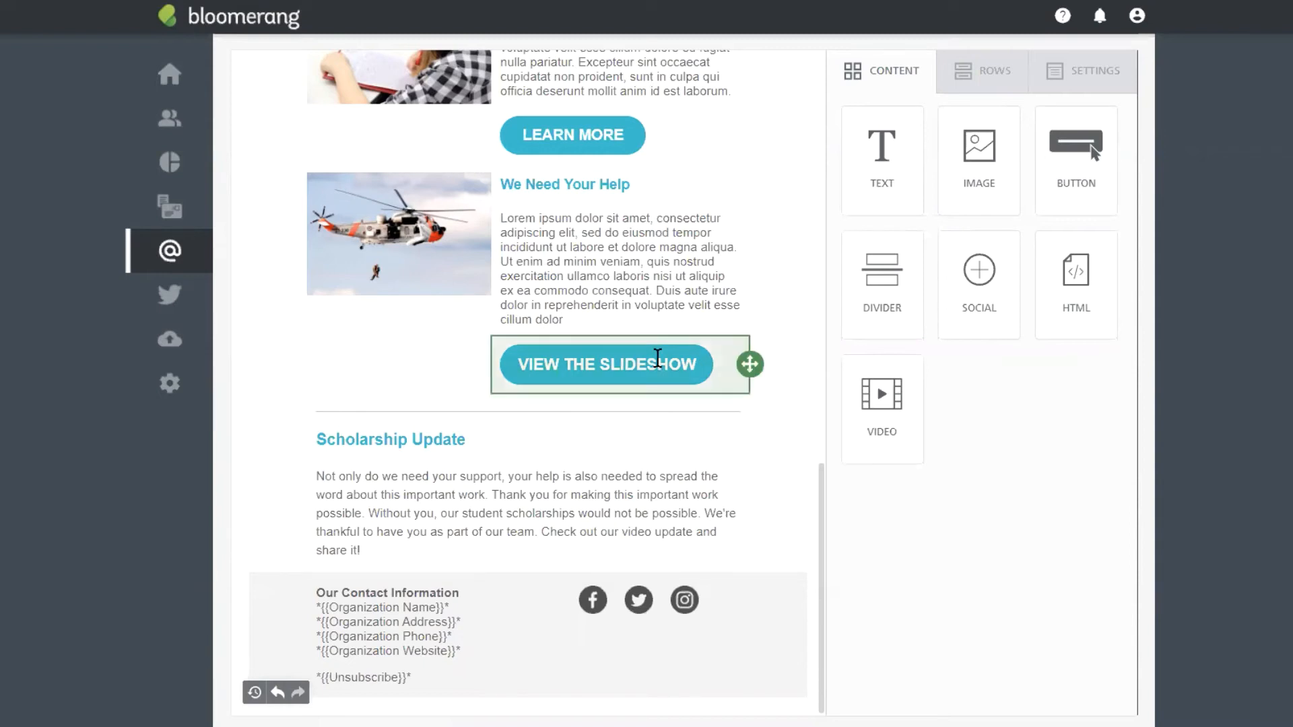
Step: Add a video block under the Scholarship Update text with the pasted YouTube URL
drag(899, 395, 514, 557)
scroll(707, 534, down, 2)
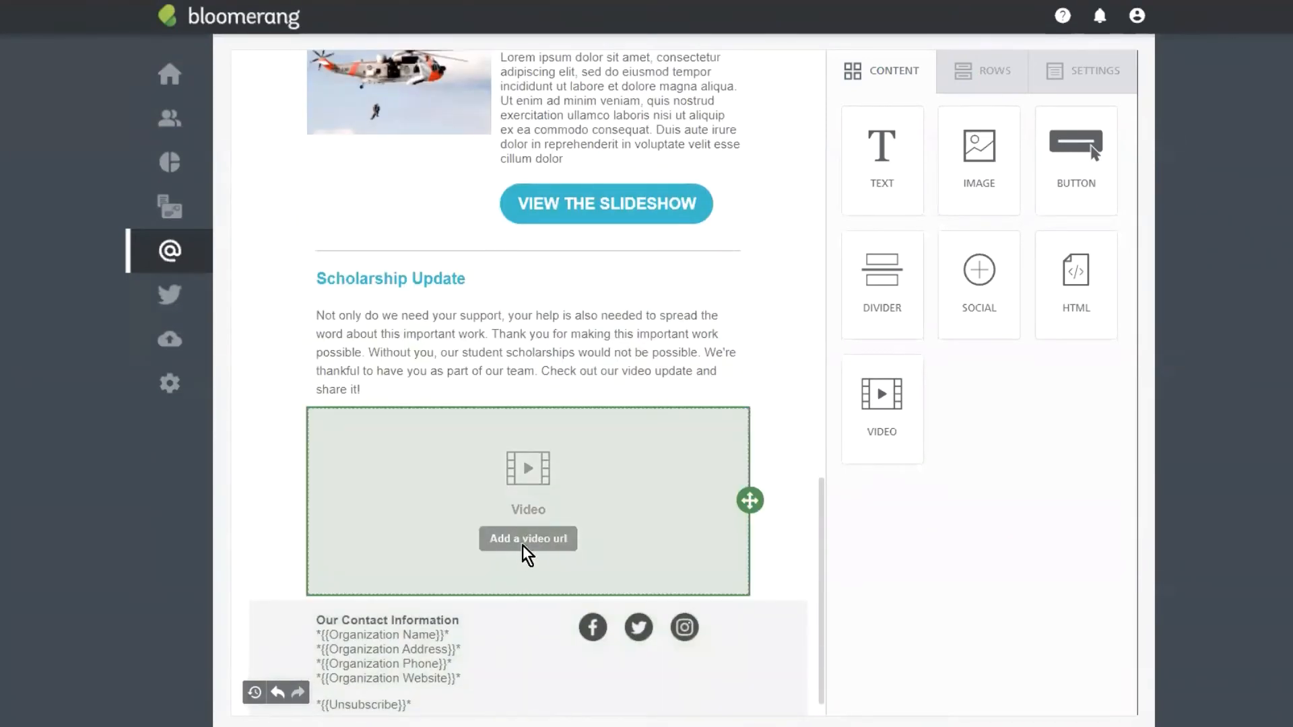
click(524, 542)
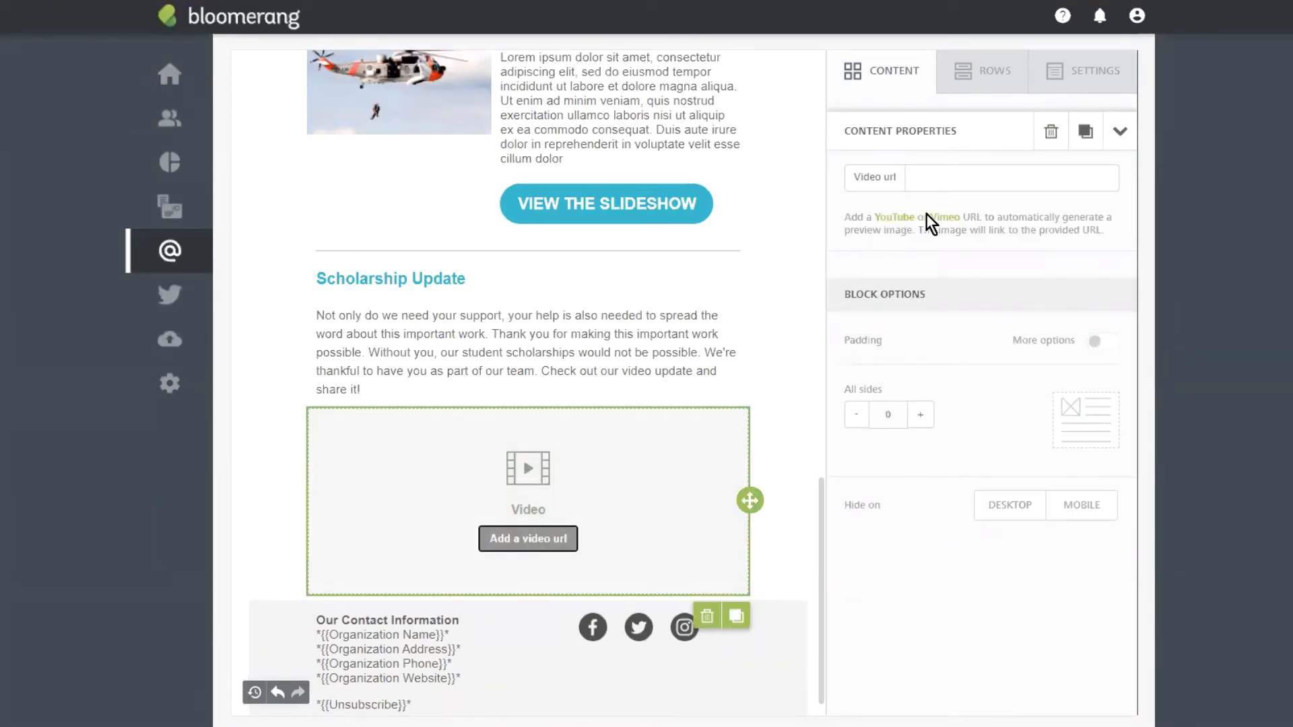
click(942, 176)
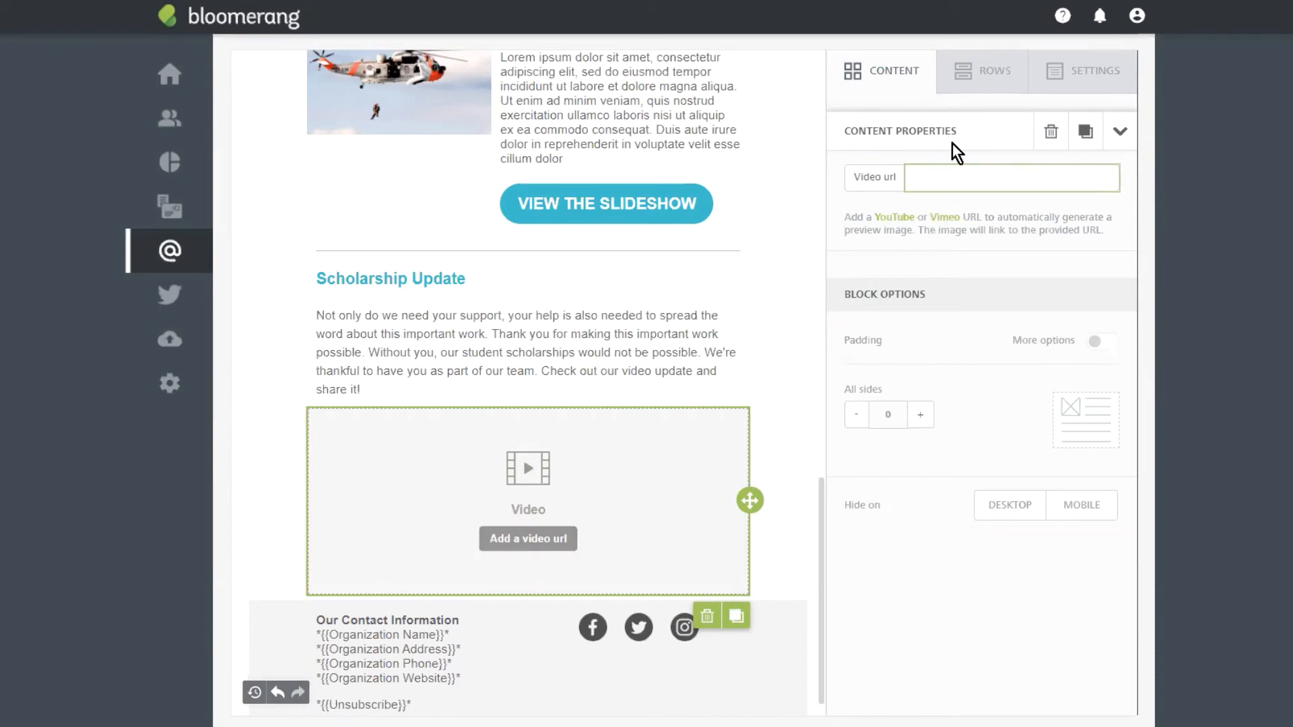
text(www.youtube.com/watch?v=n76eeiODbxc)
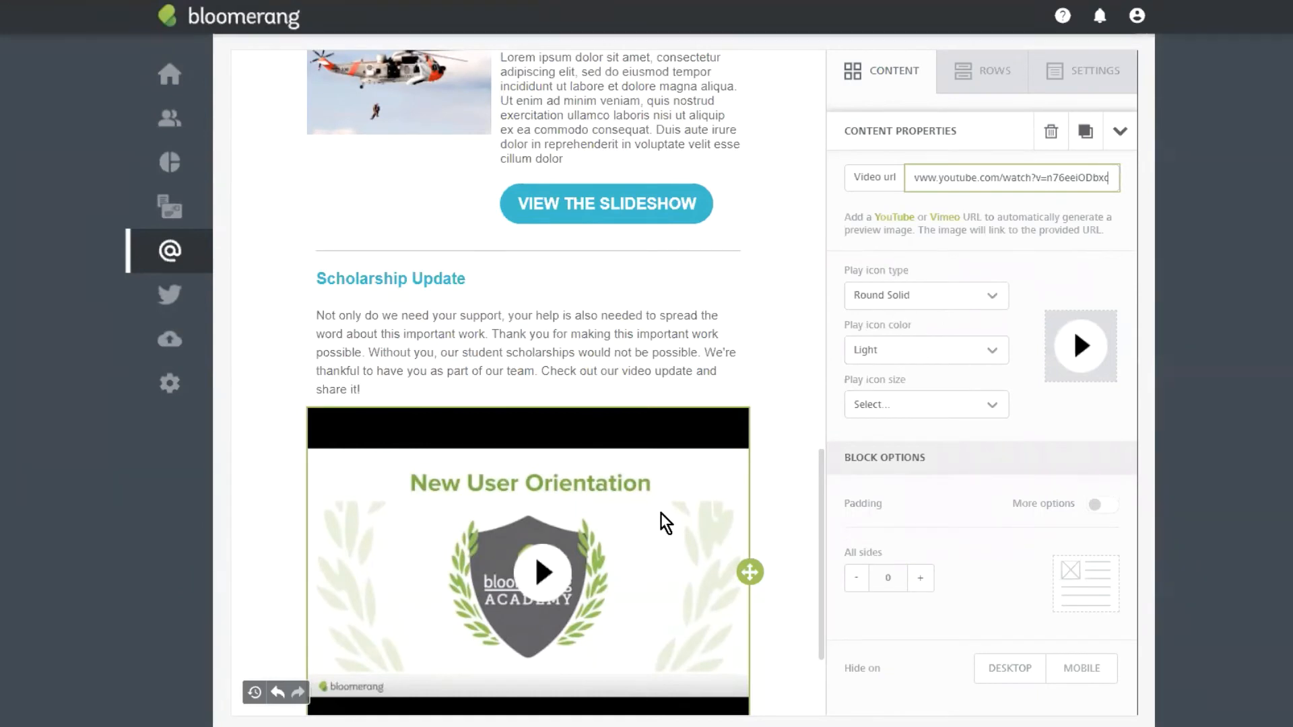
Step: Set the video's play icon to a Light rectangle at 80px
click(962, 297)
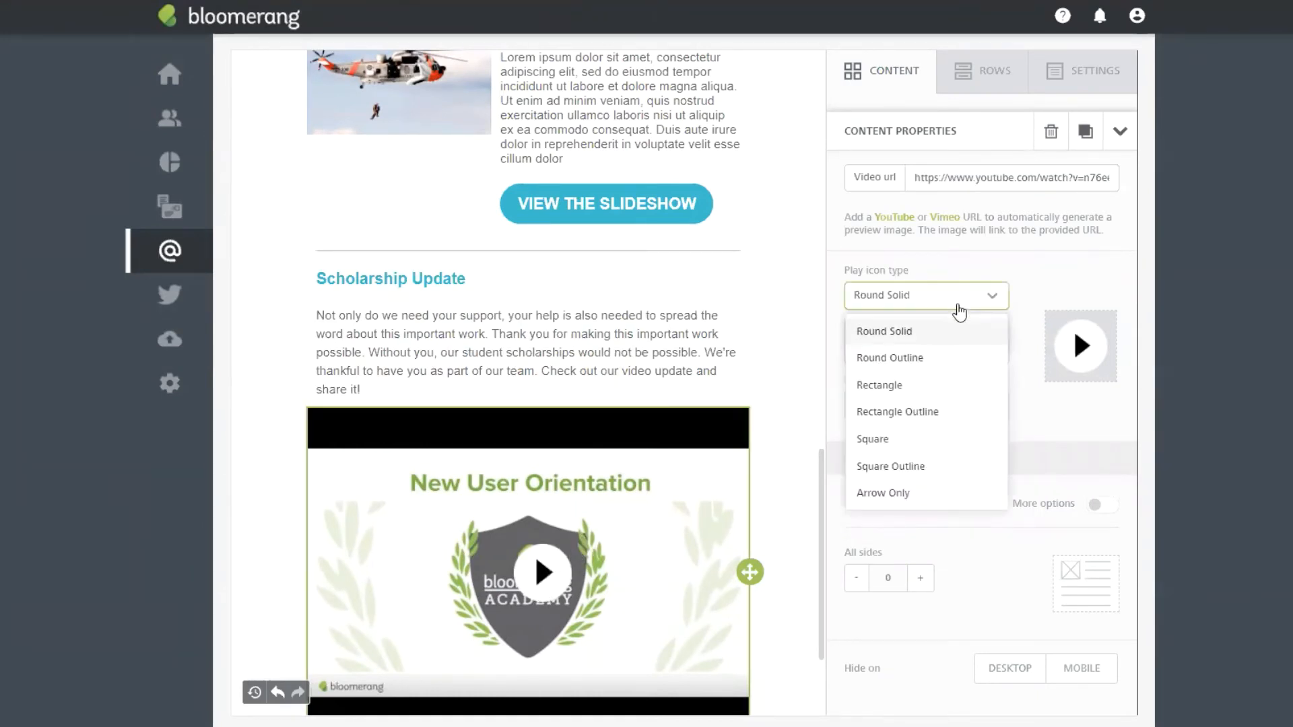
click(942, 387)
click(943, 350)
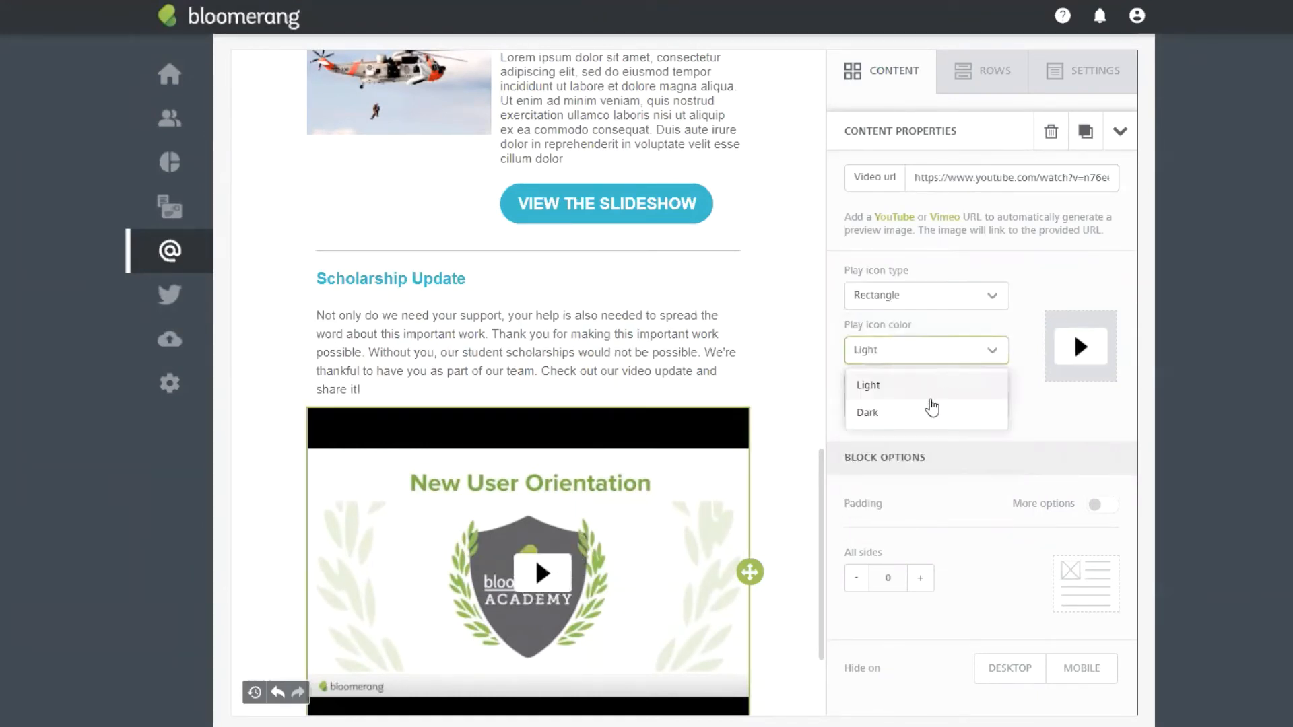
click(930, 408)
click(933, 403)
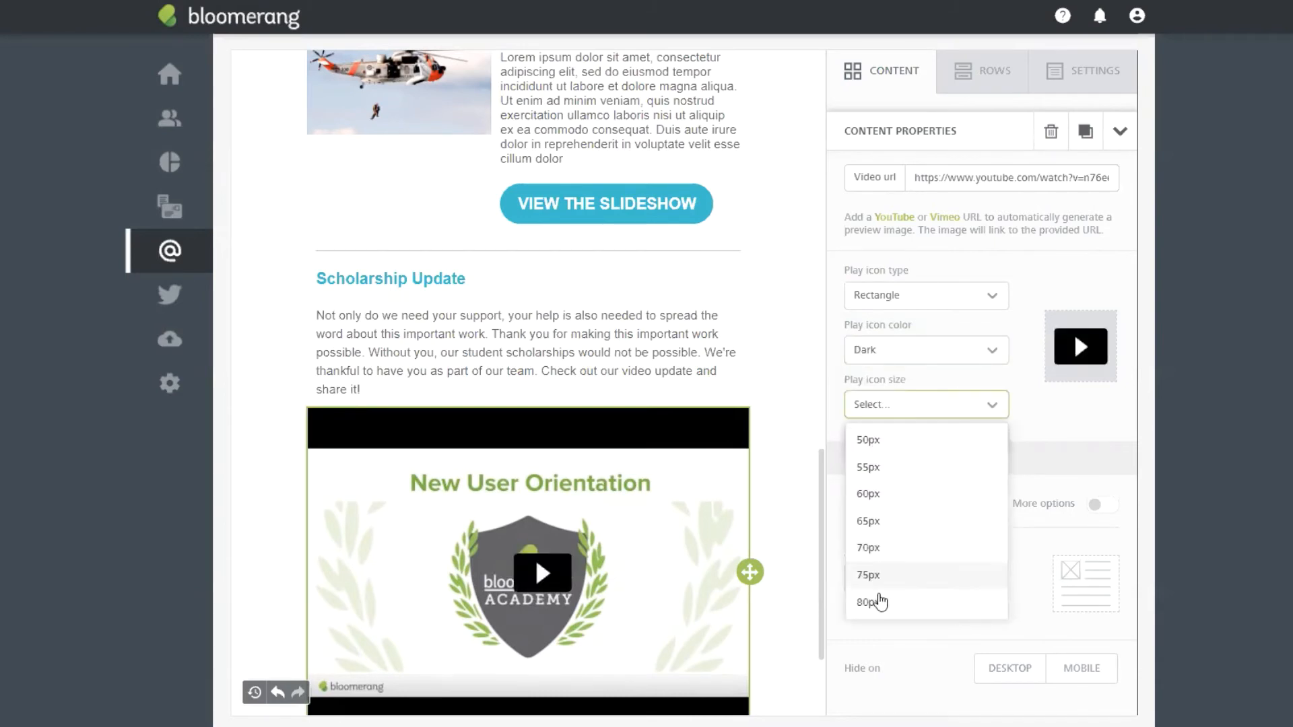
click(914, 600)
click(918, 364)
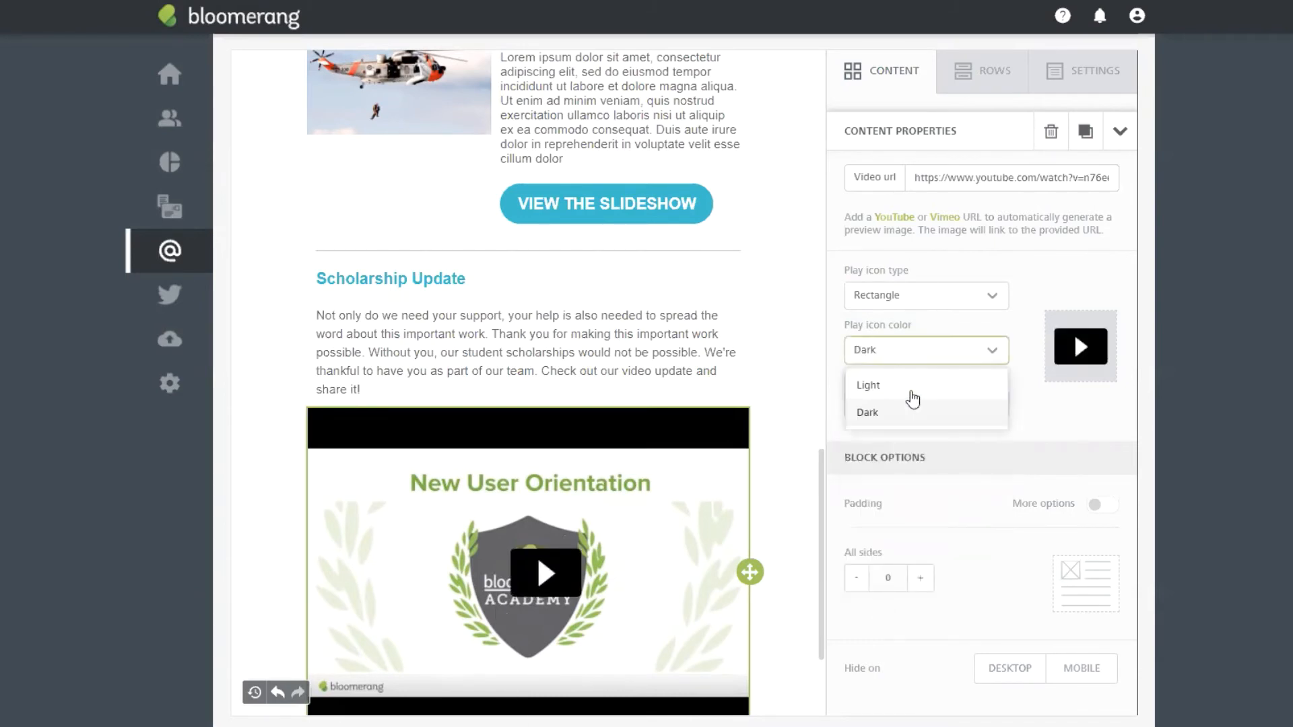
click(915, 347)
click(902, 363)
click(867, 385)
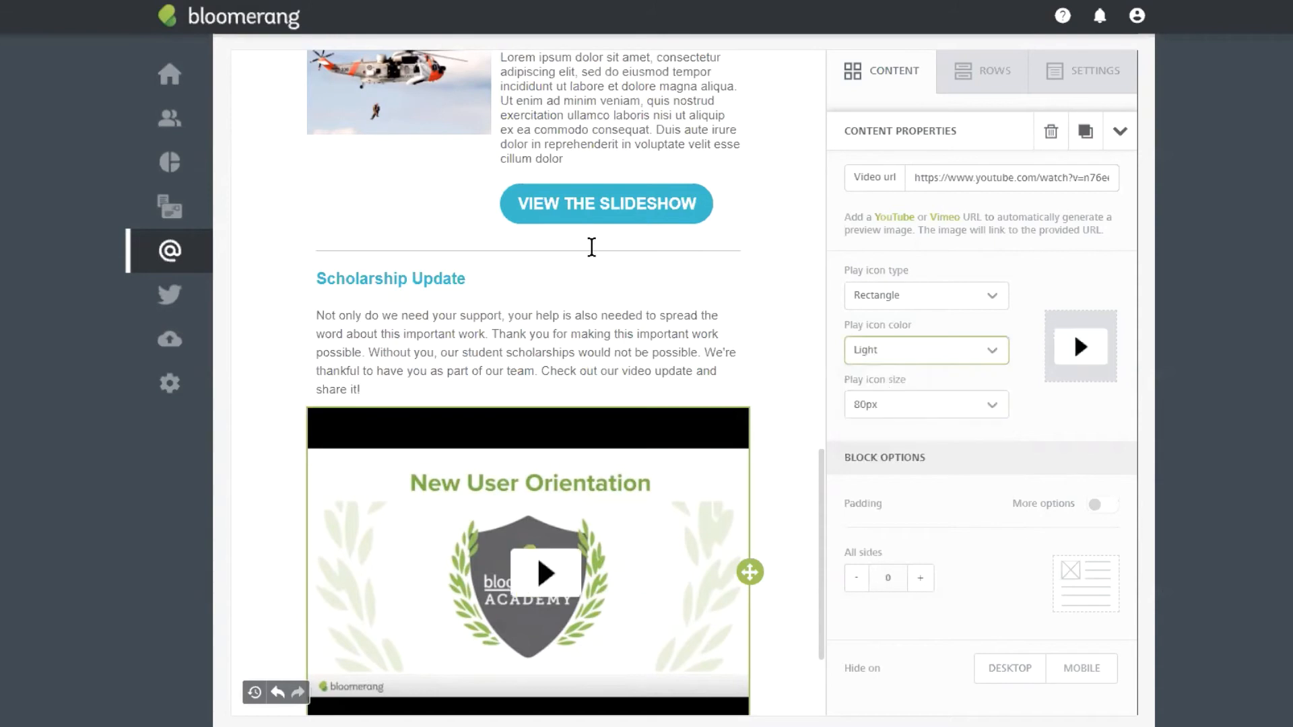
scroll(733, 404, down, 2)
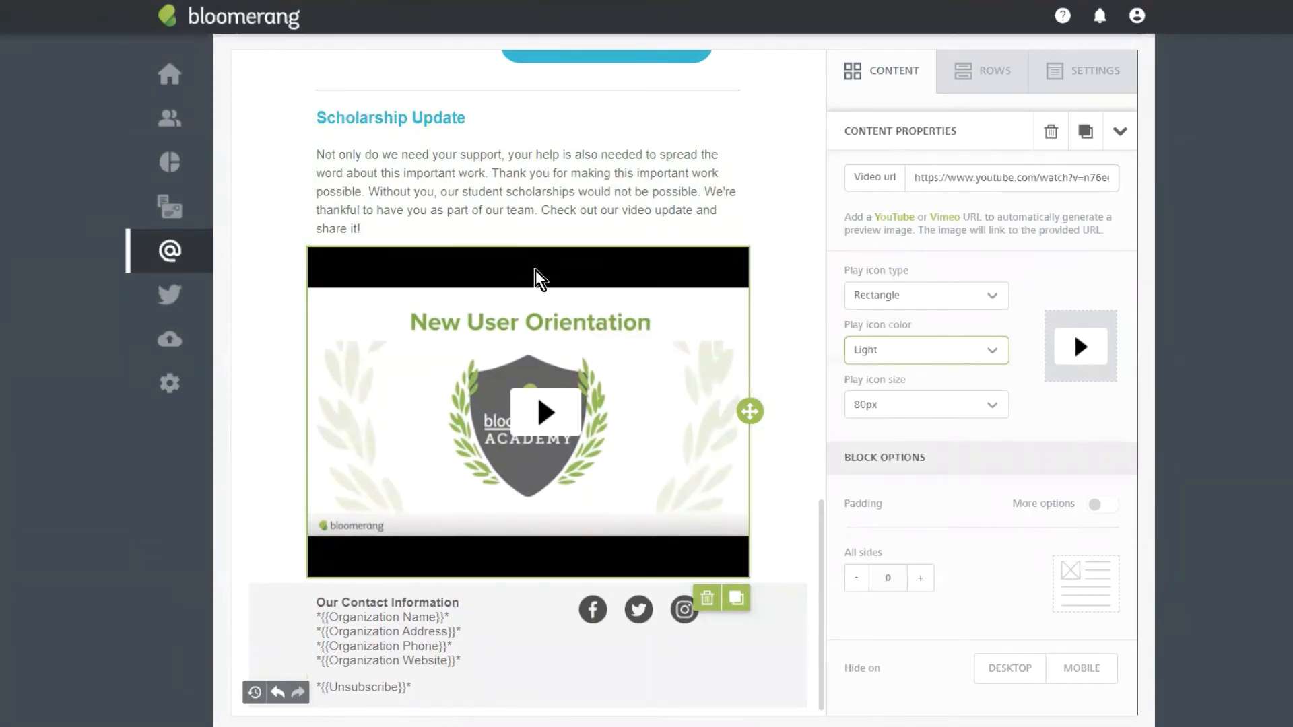
scroll(918, 277, up, 3)
scroll(884, 259, down, 3)
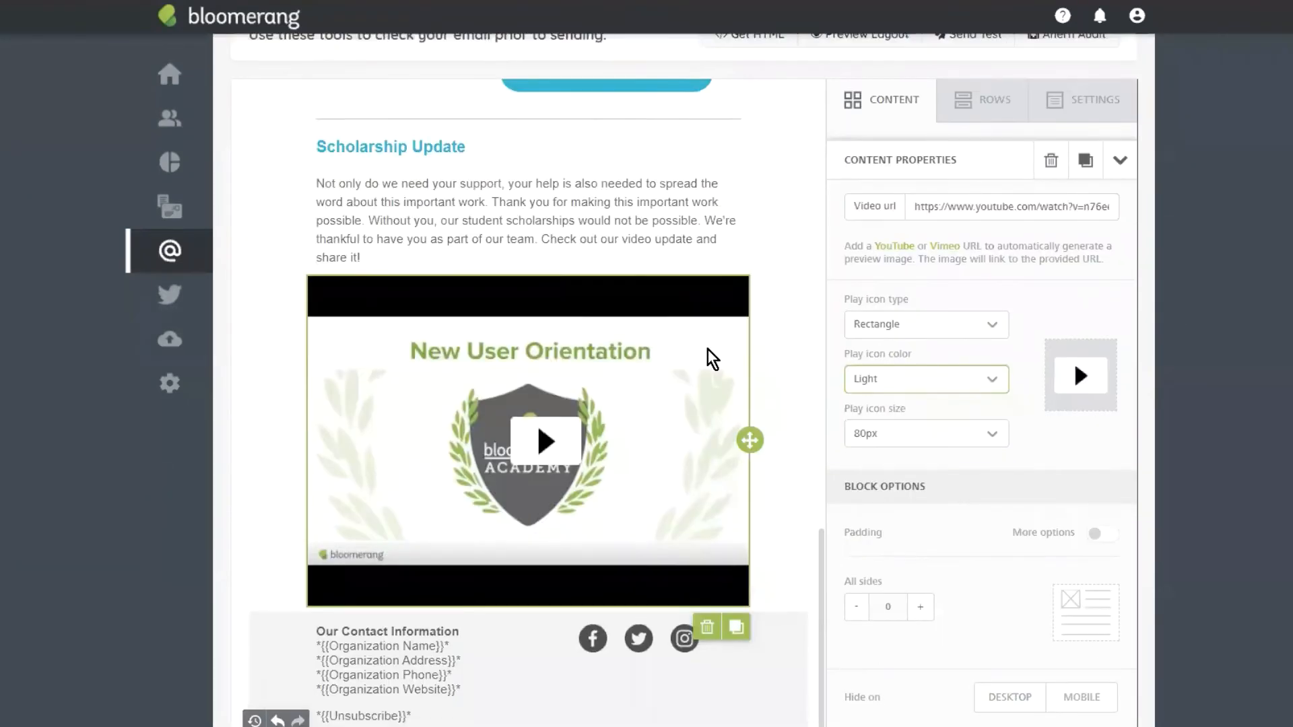
click(963, 101)
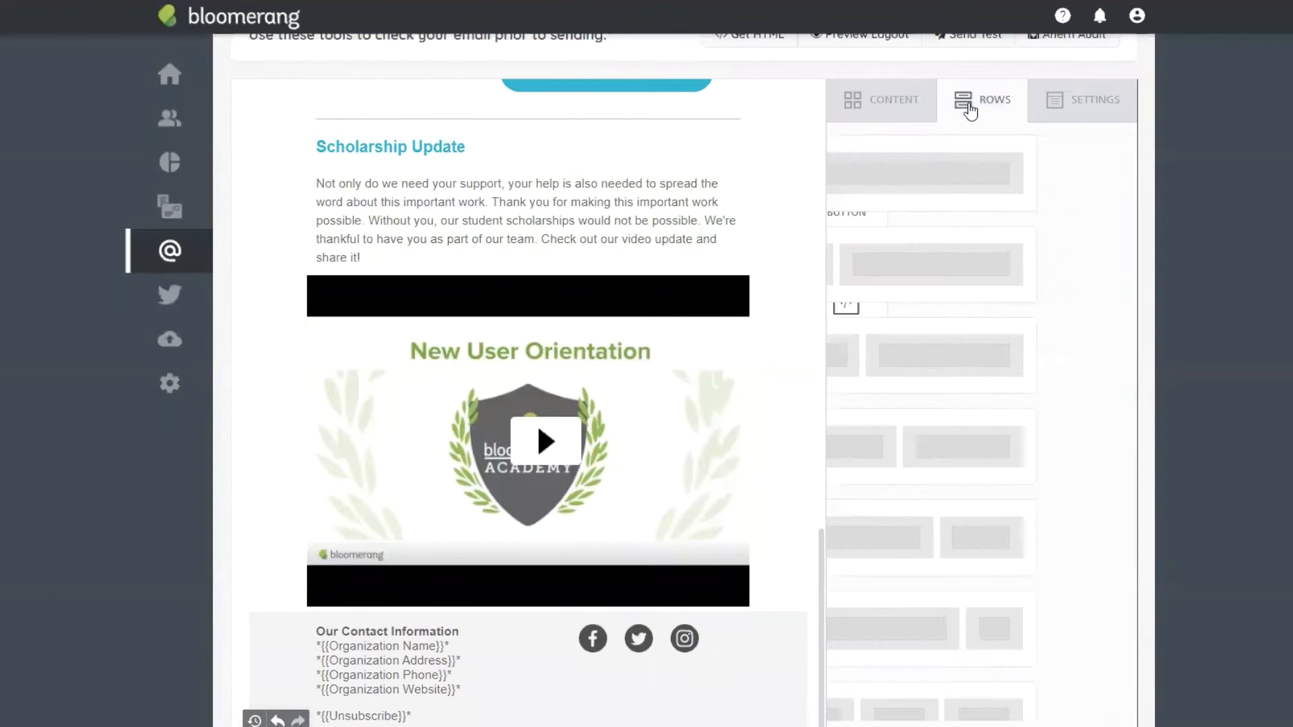
click(920, 112)
drag(943, 206, 508, 285)
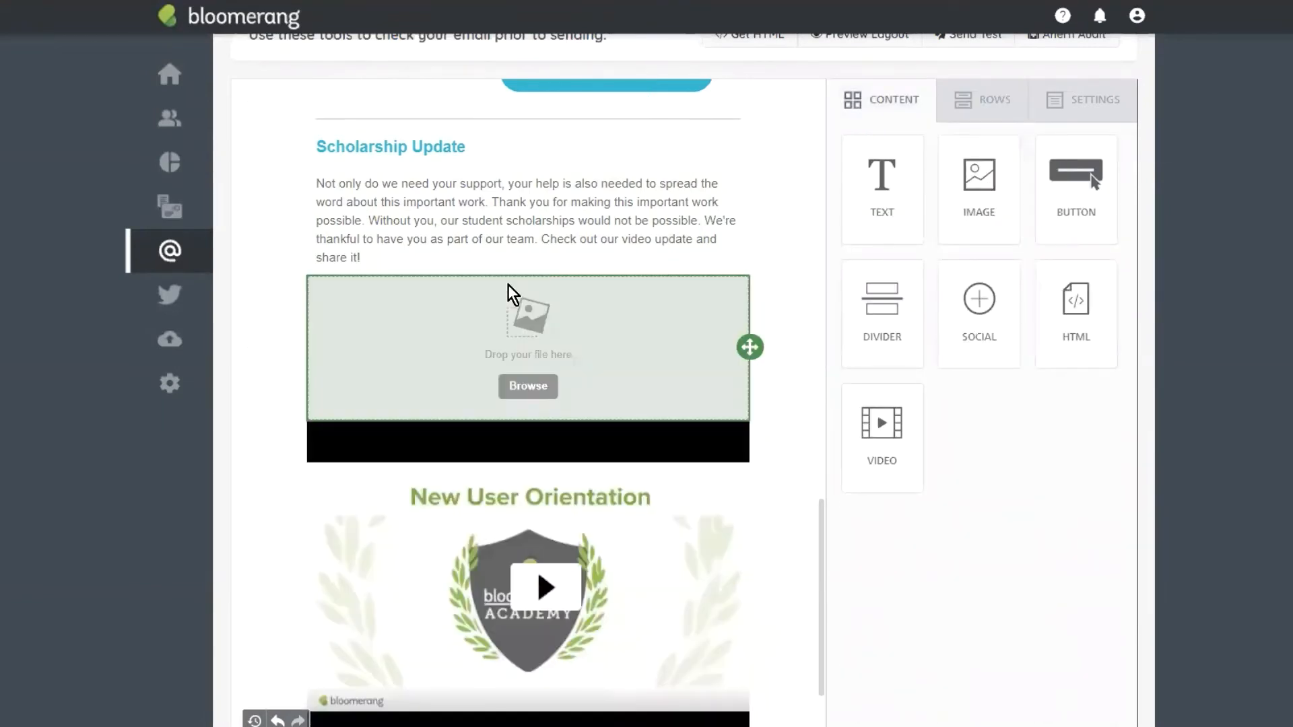
click(539, 385)
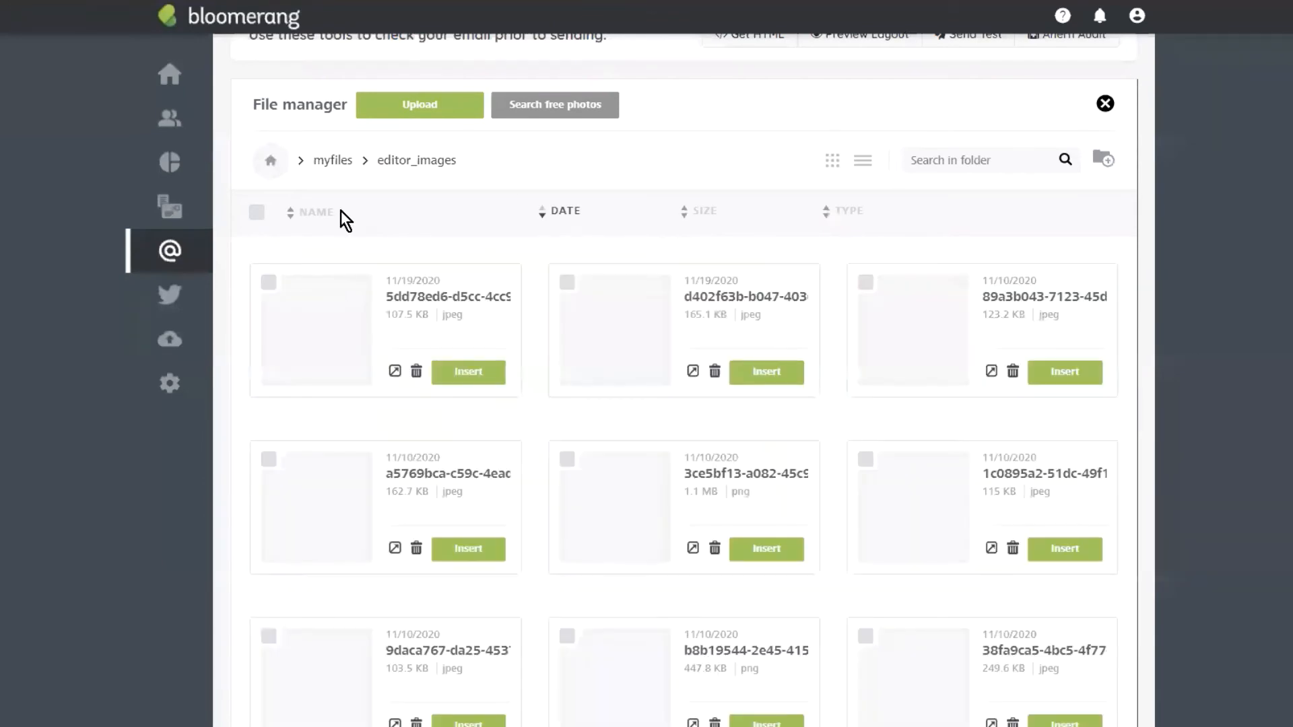
click(470, 375)
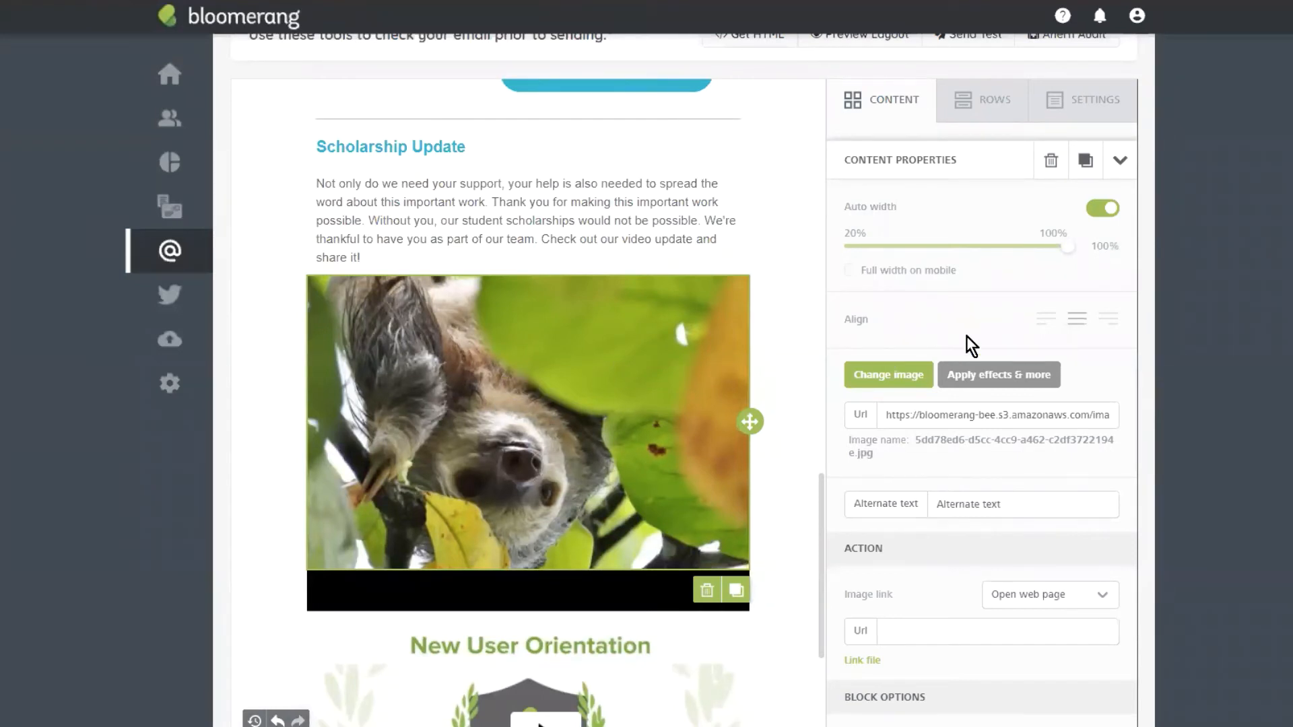
scroll(967, 337, down, 1)
click(913, 551)
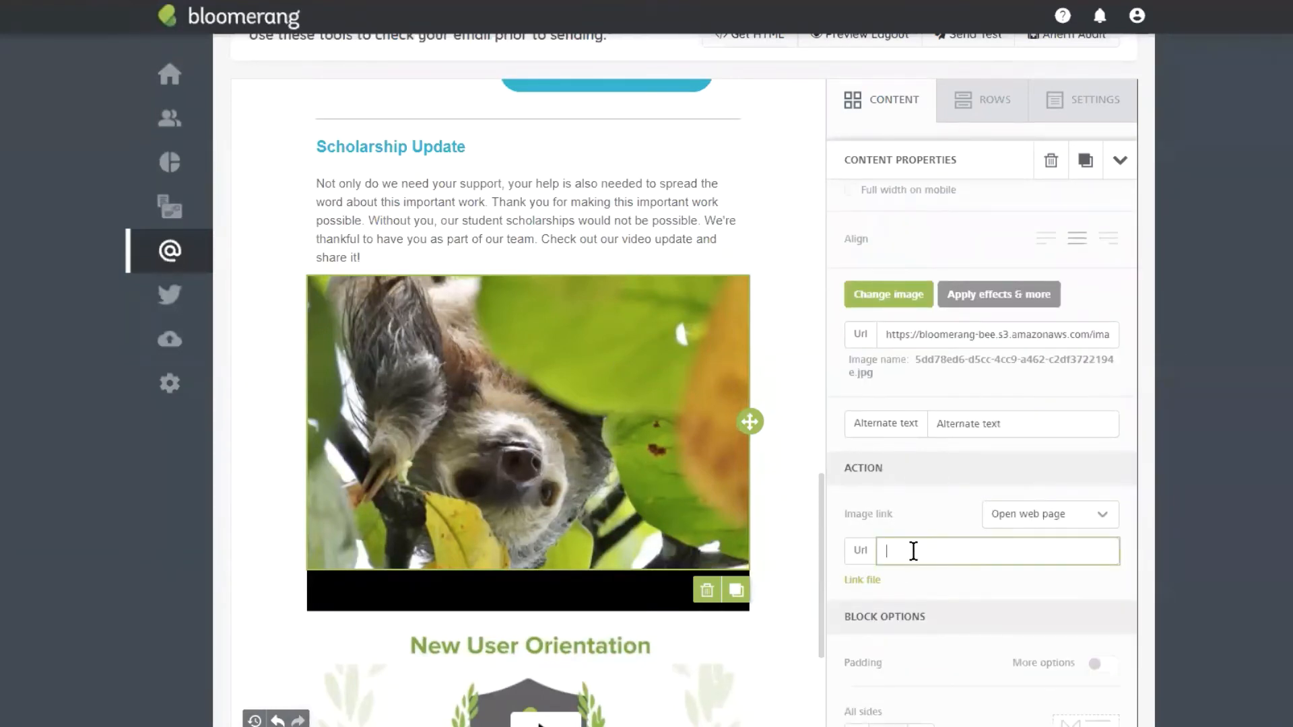
text(https://www.youtube.com/watch?v=n76eeiODbxc)
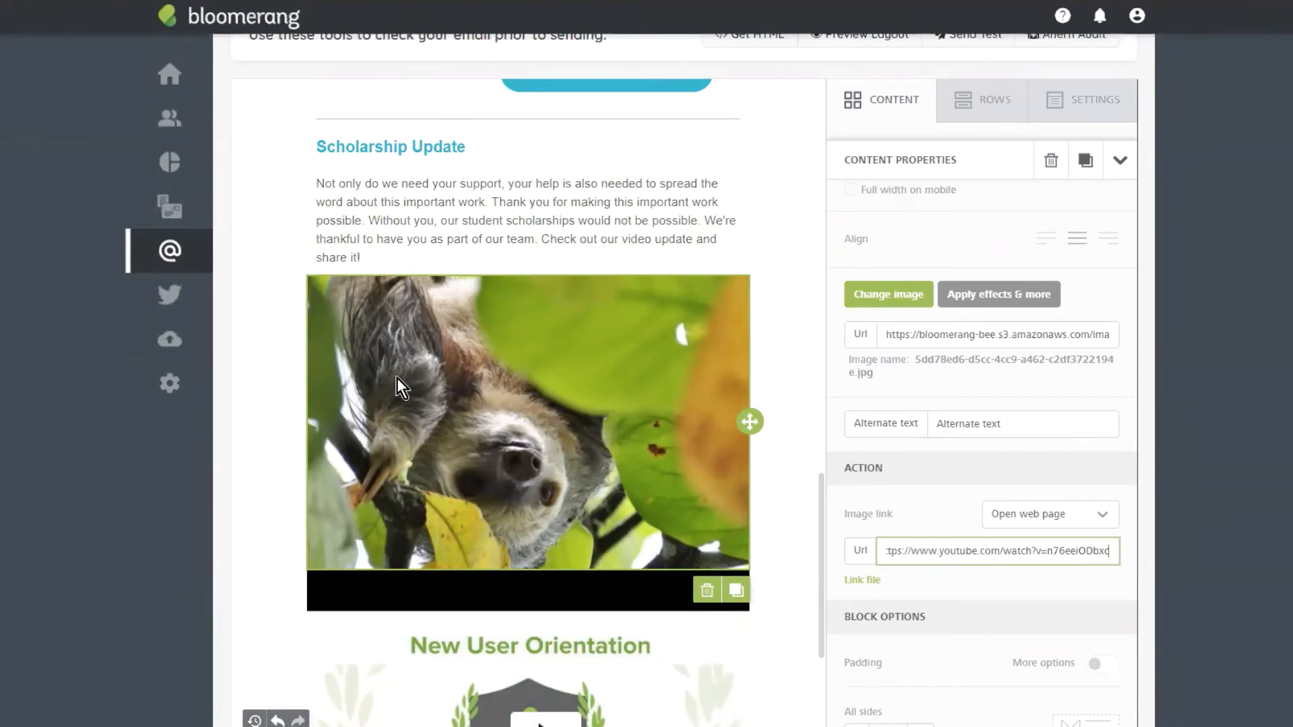
click(708, 592)
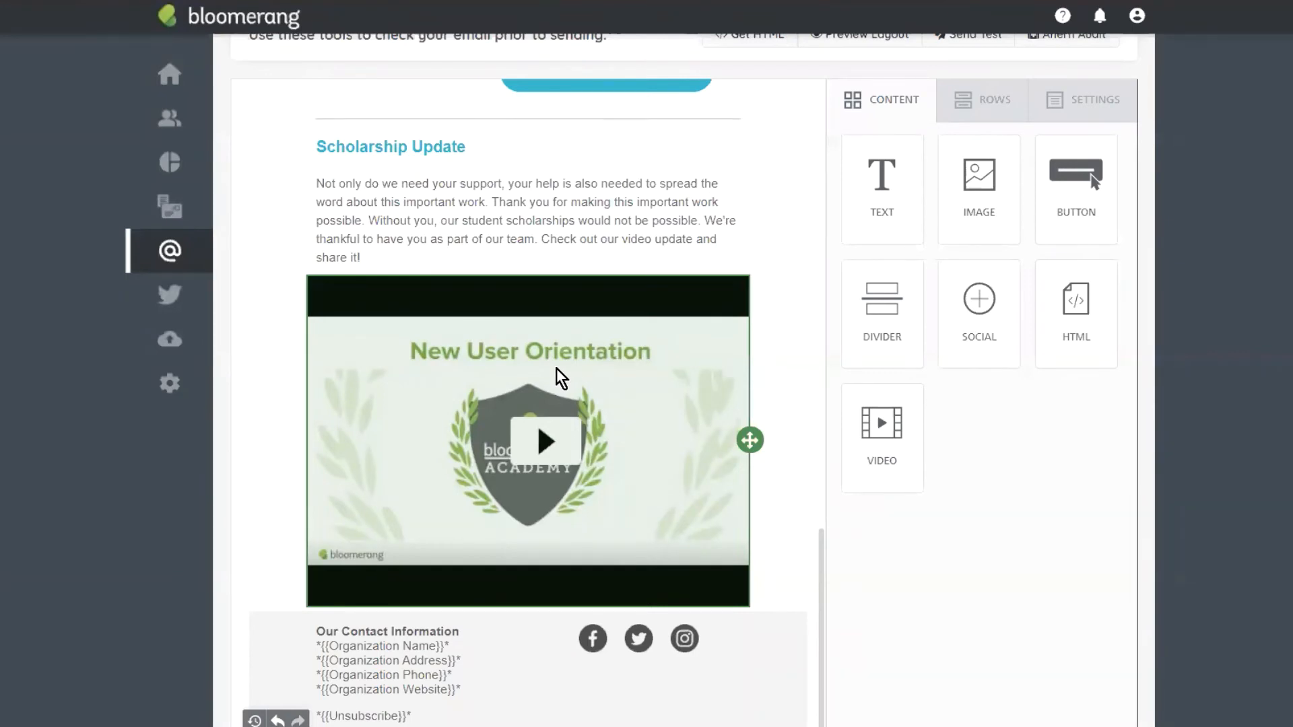
Step: Replace the footer's social icons block with a fresh social icons block
click(685, 450)
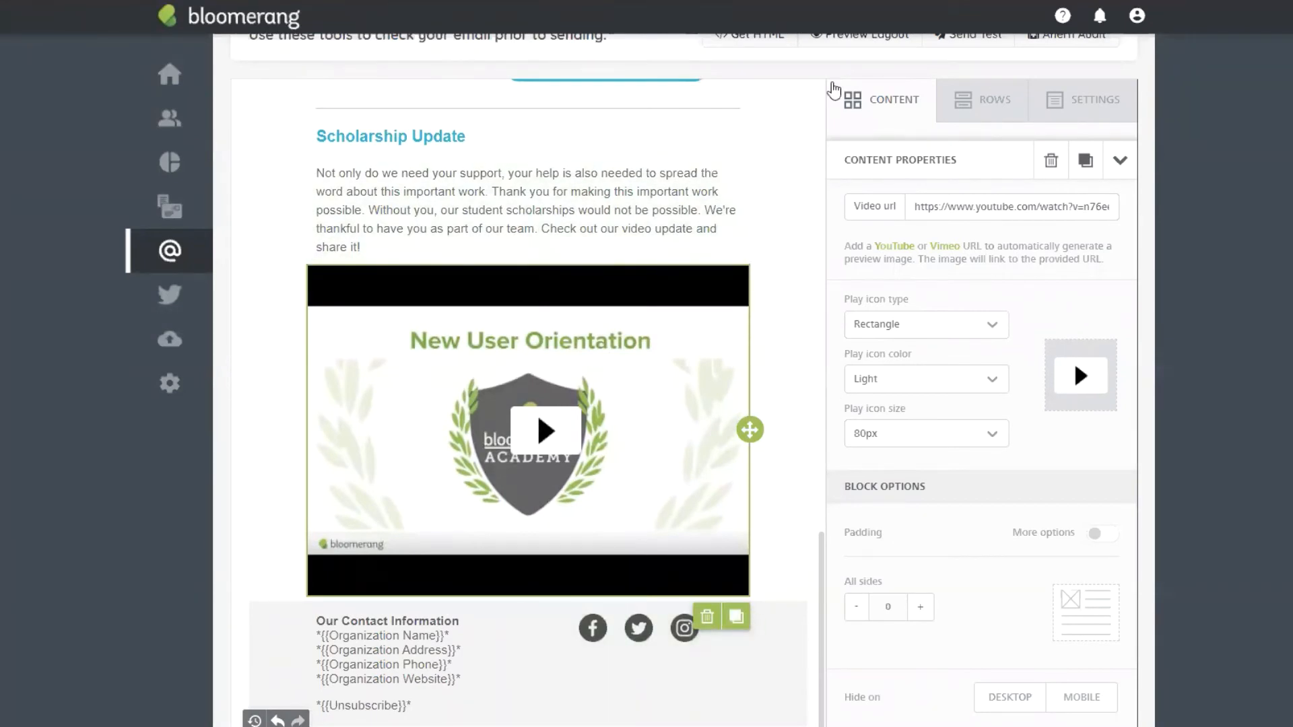
click(834, 87)
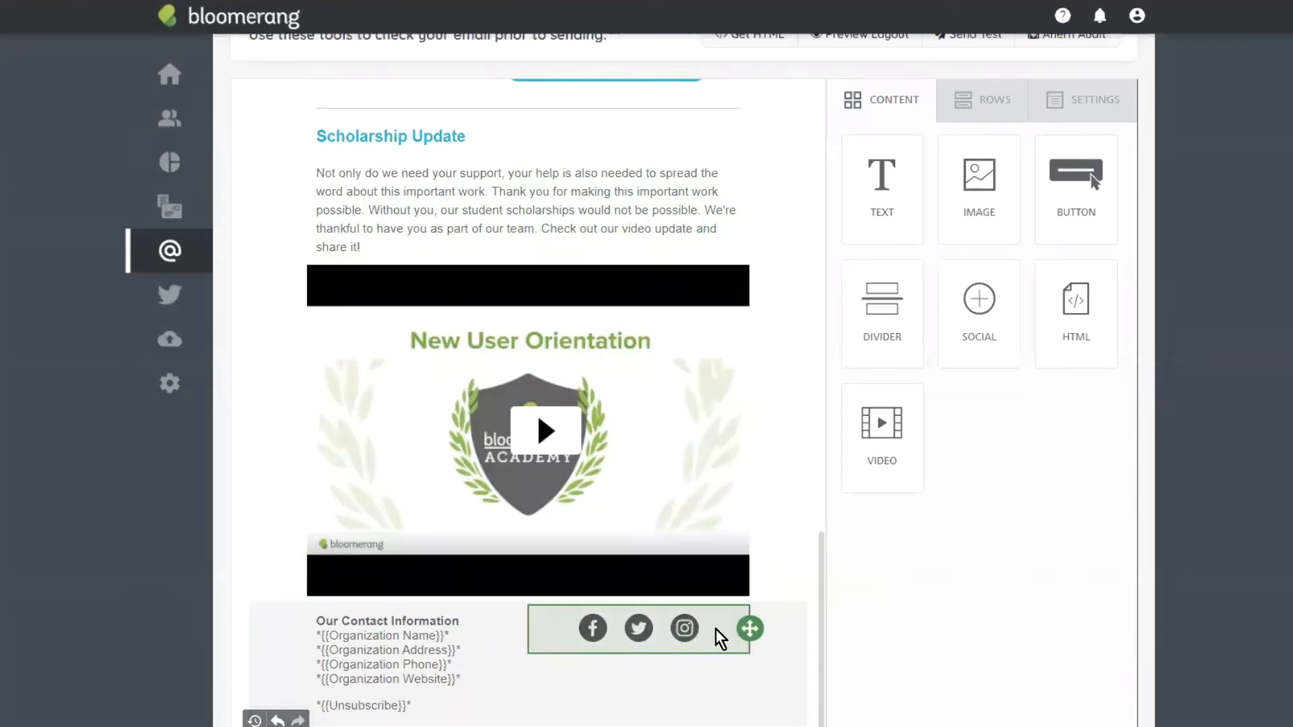
click(721, 638)
click(714, 675)
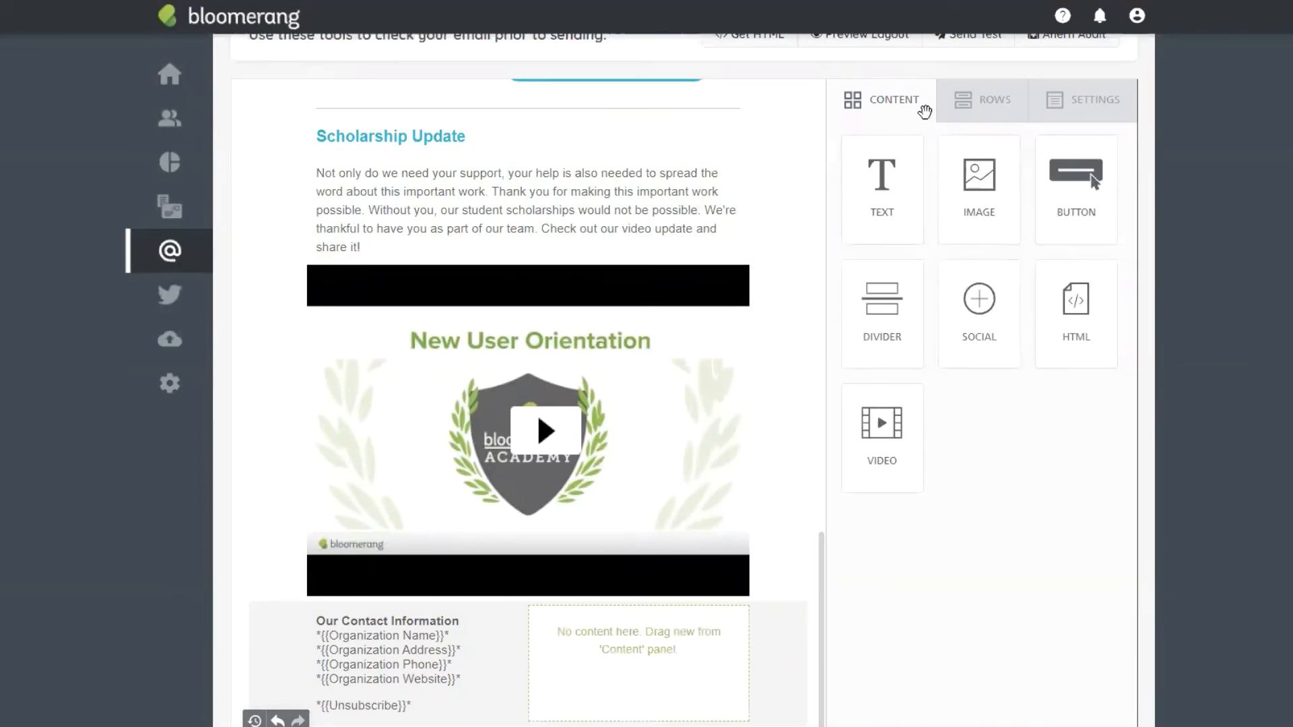
drag(982, 302, 606, 630)
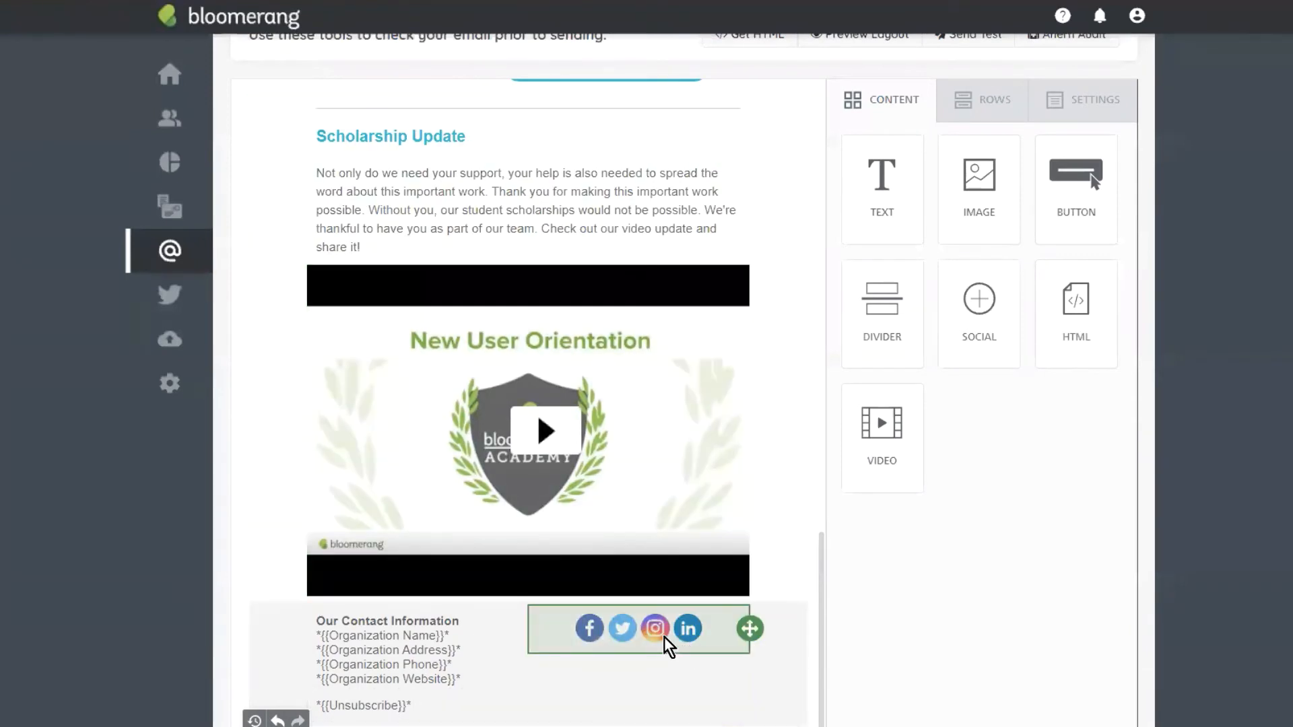
click(699, 630)
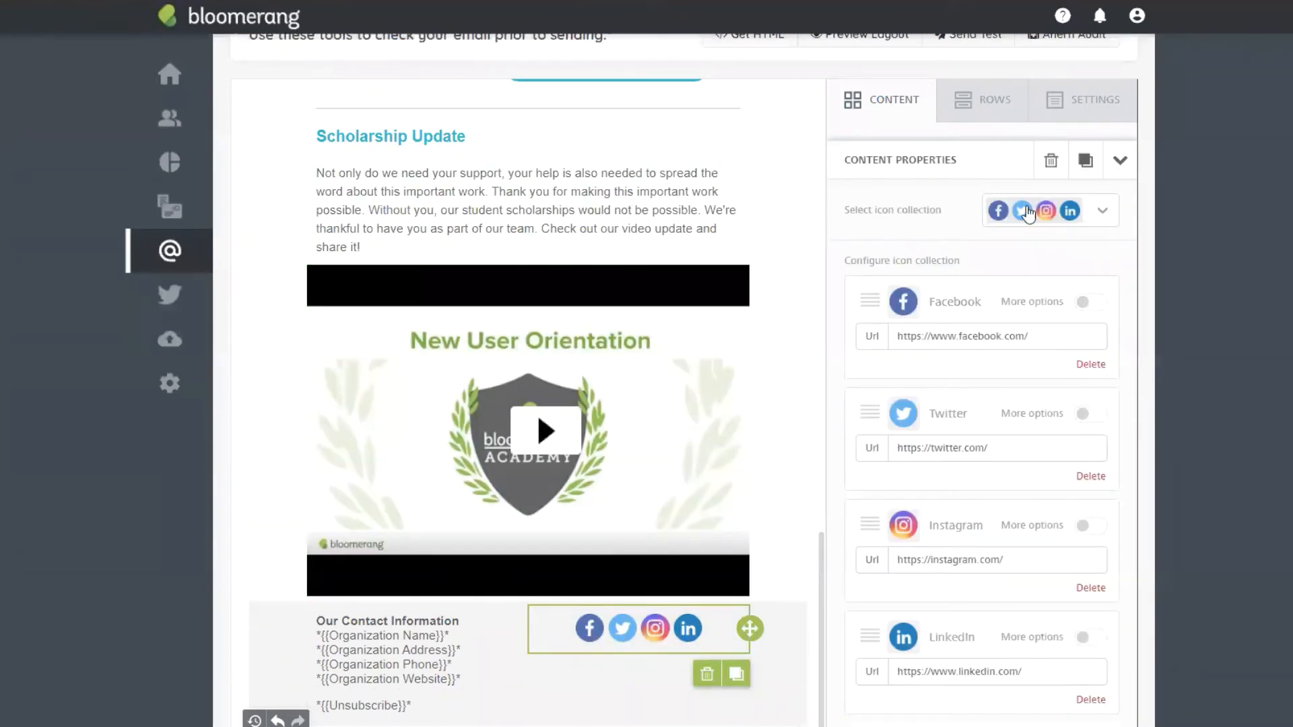
Step: Switch the social icons to the dark style and remove LinkedIn
click(1102, 212)
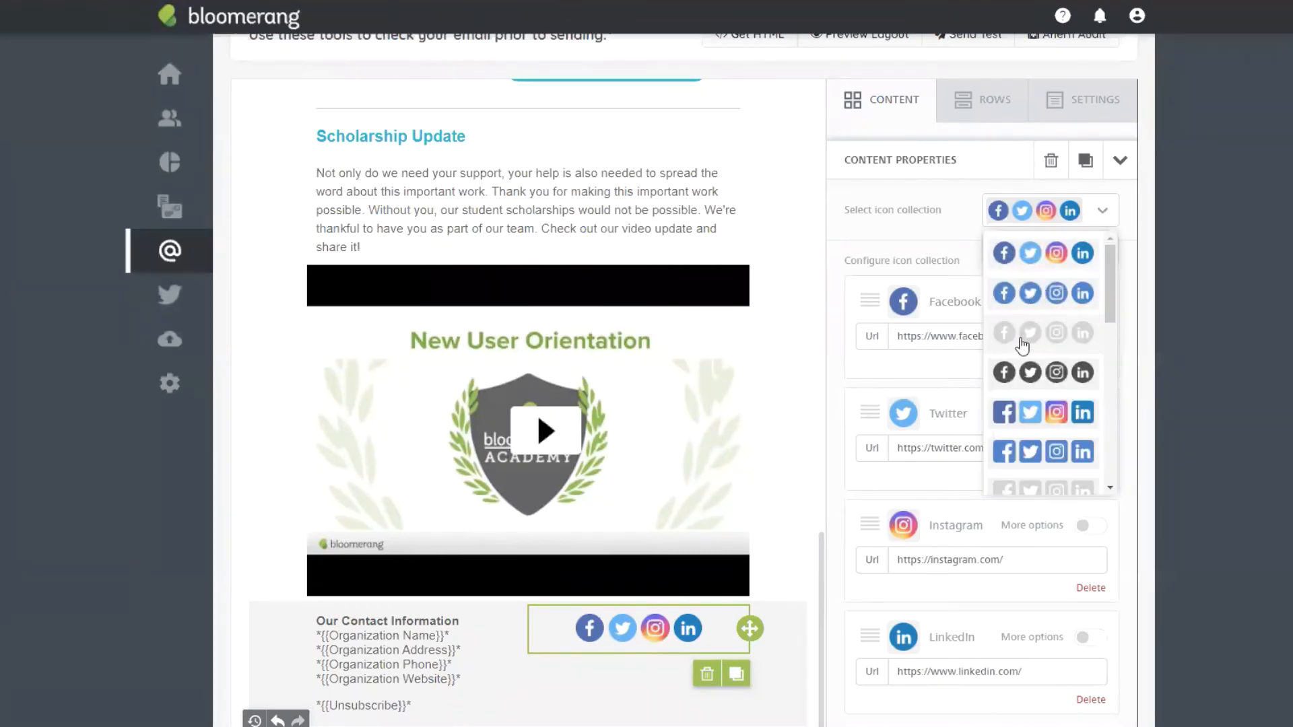
click(1031, 372)
scroll(1010, 384, down, 1)
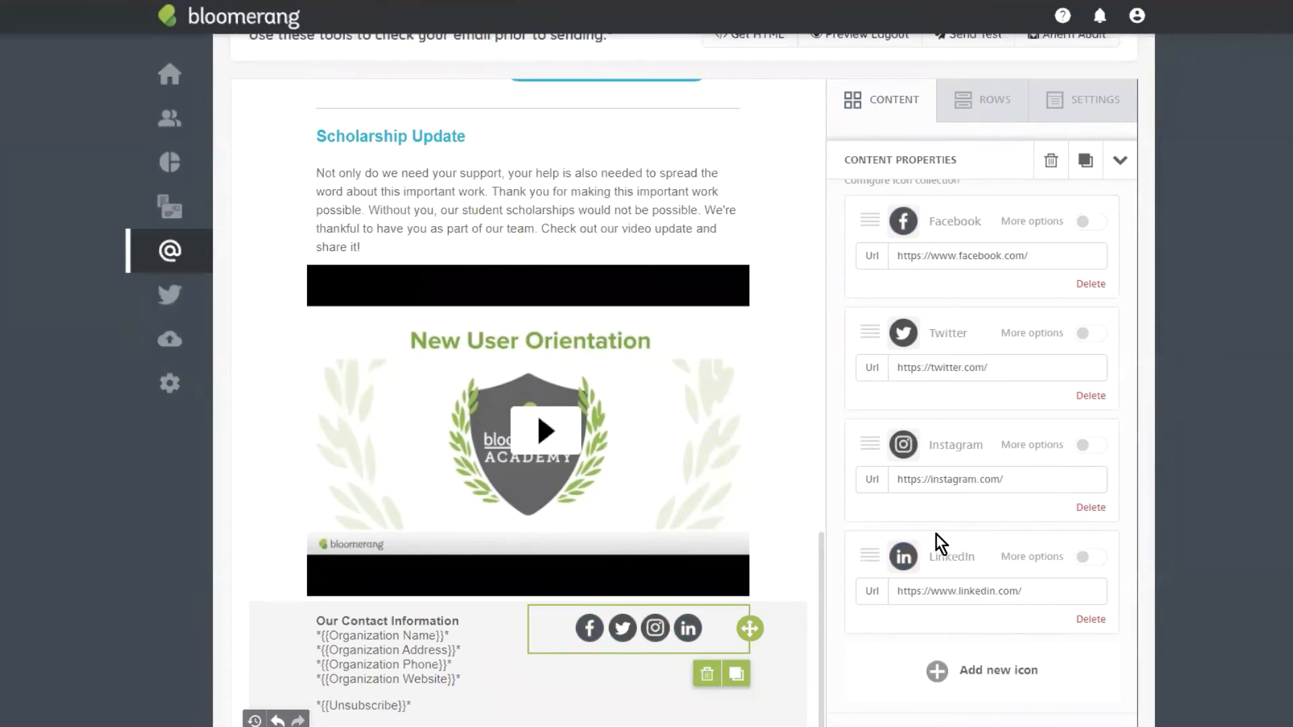
click(1093, 620)
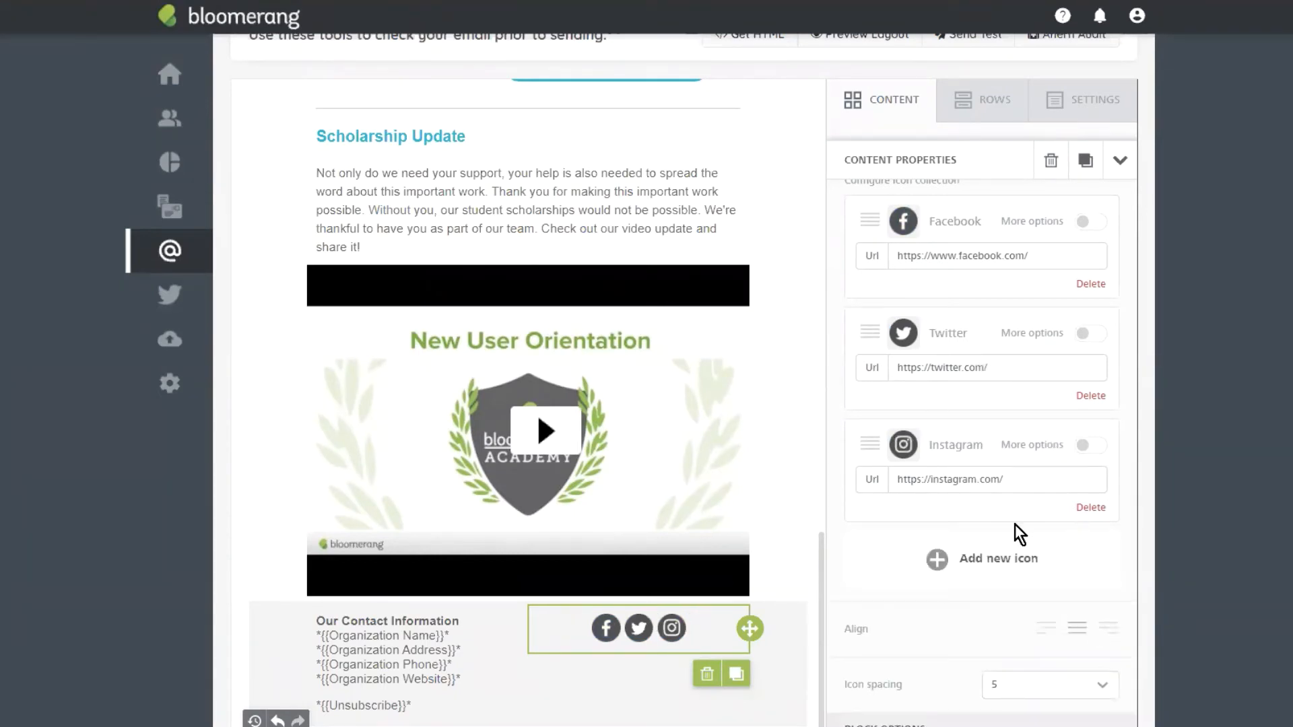
Step: Add a Vimeo icon to the footer's social icons
click(956, 565)
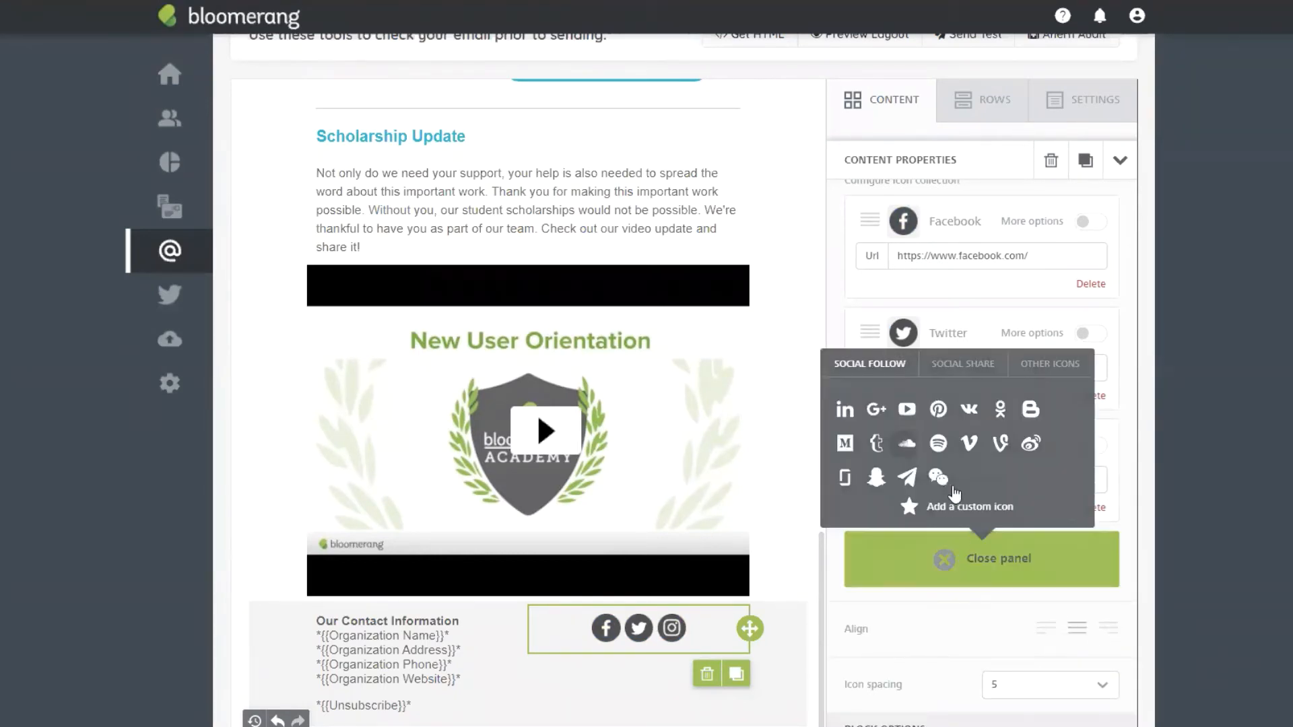
click(972, 449)
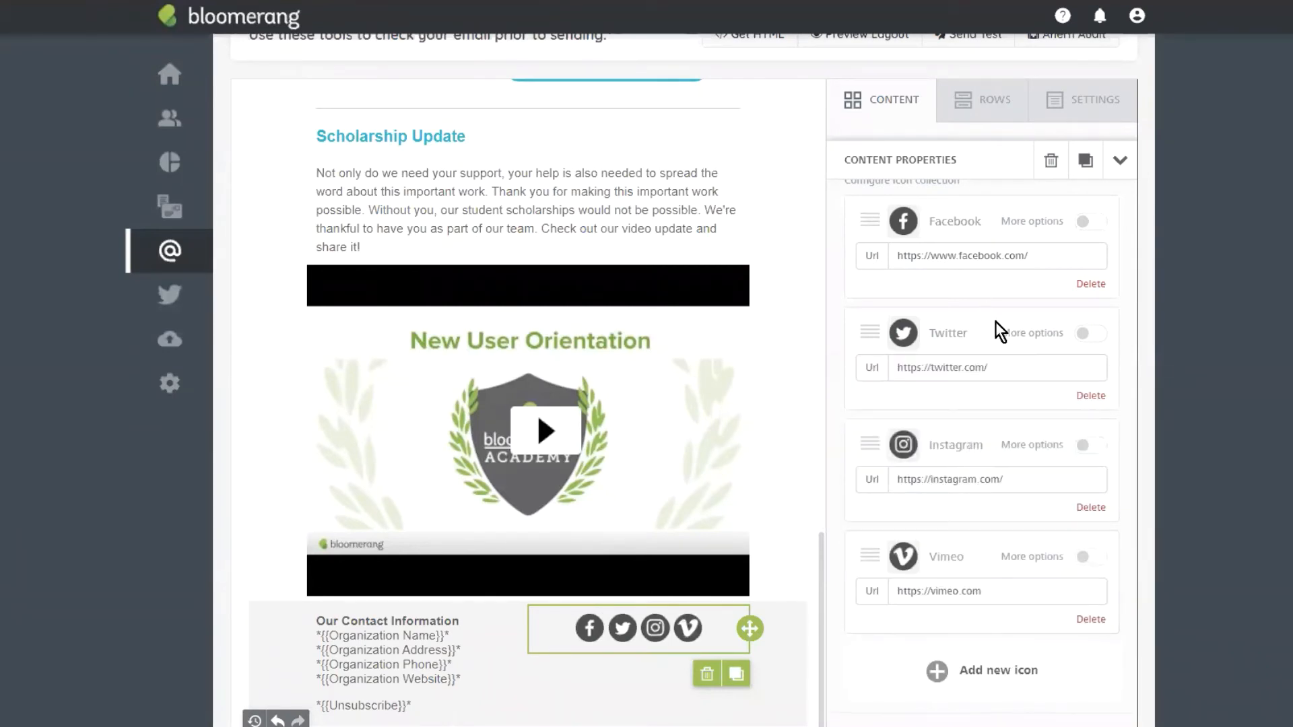
scroll(996, 322, down, 4)
scroll(1066, 270, down, 1)
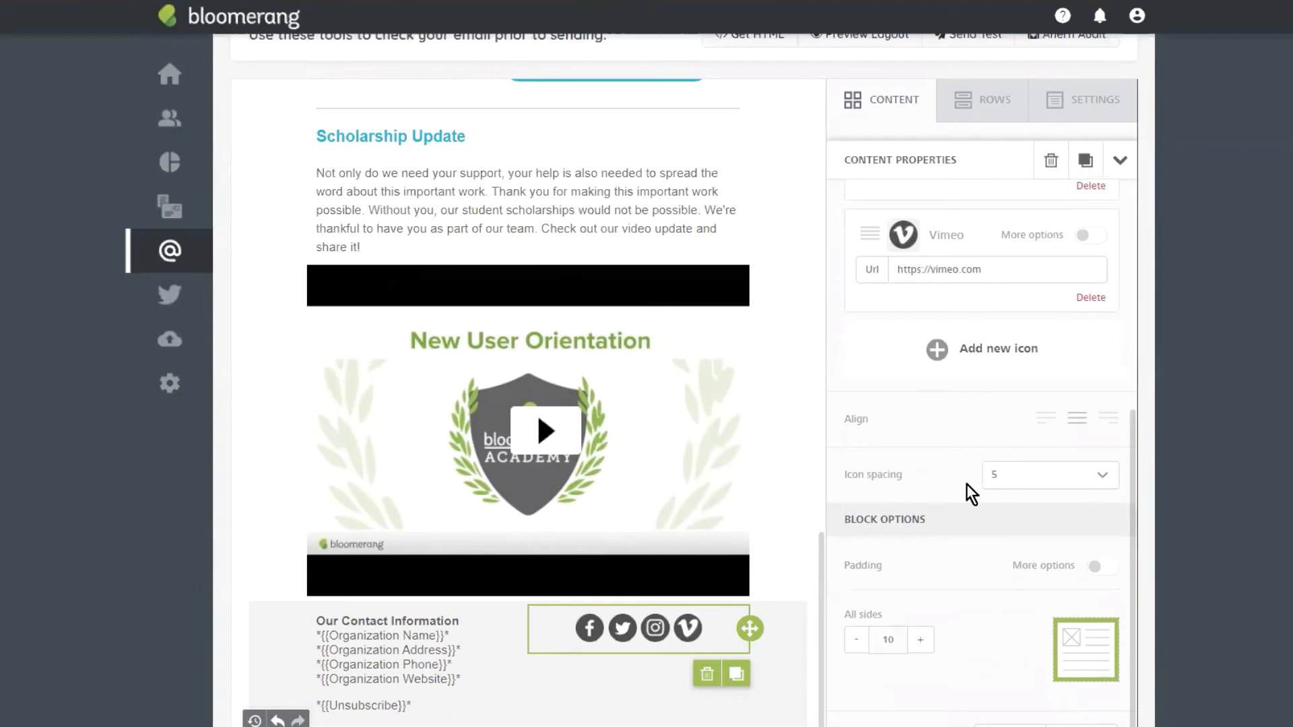
Step: Set the social icon spacing to 15 and the block padding to 15
click(1031, 488)
click(1016, 573)
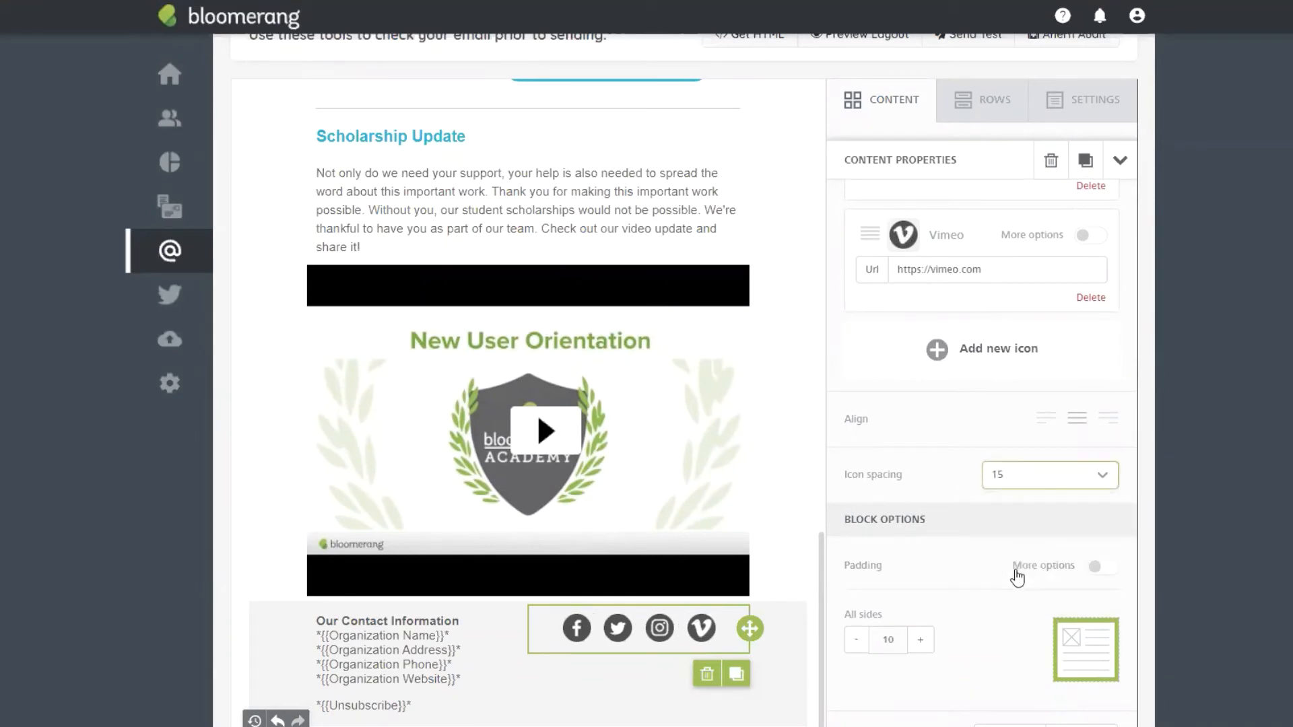
click(920, 641)
click(920, 644)
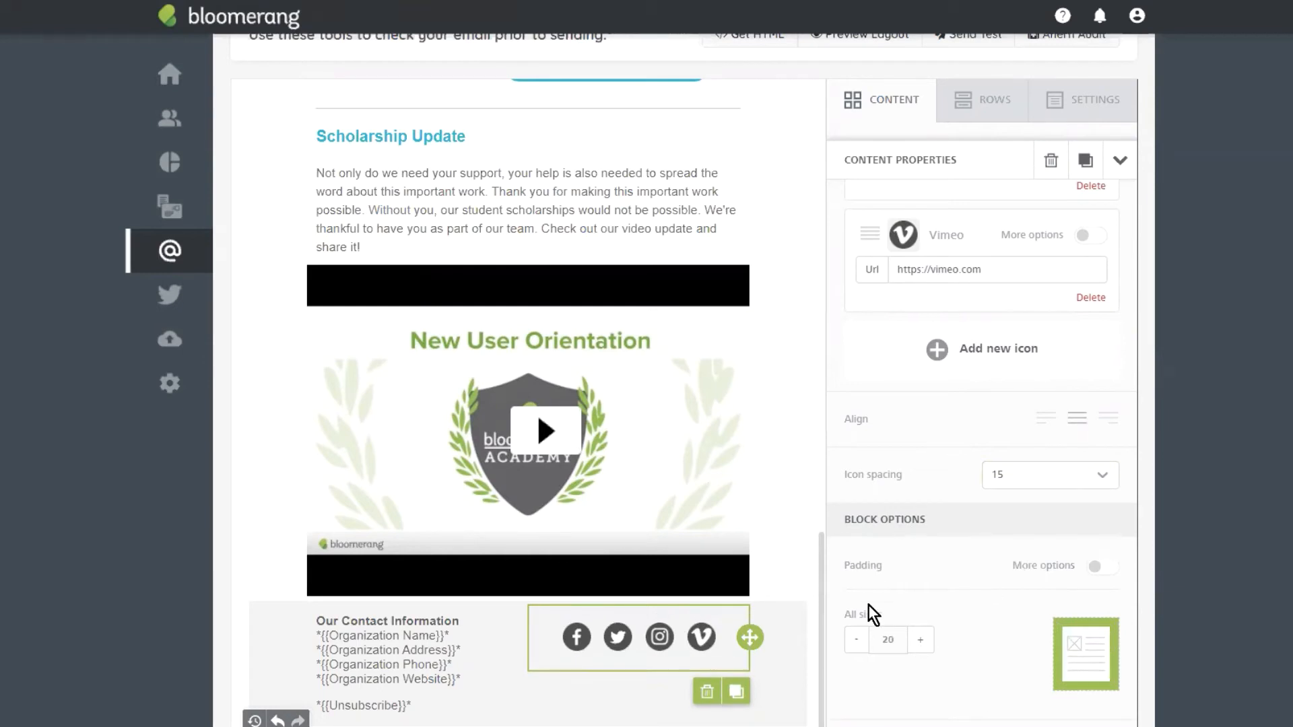
click(857, 642)
Step: Toggle Hide on Desktop on and back off, keeping the social icons visible
scroll(1091, 539, down, 1)
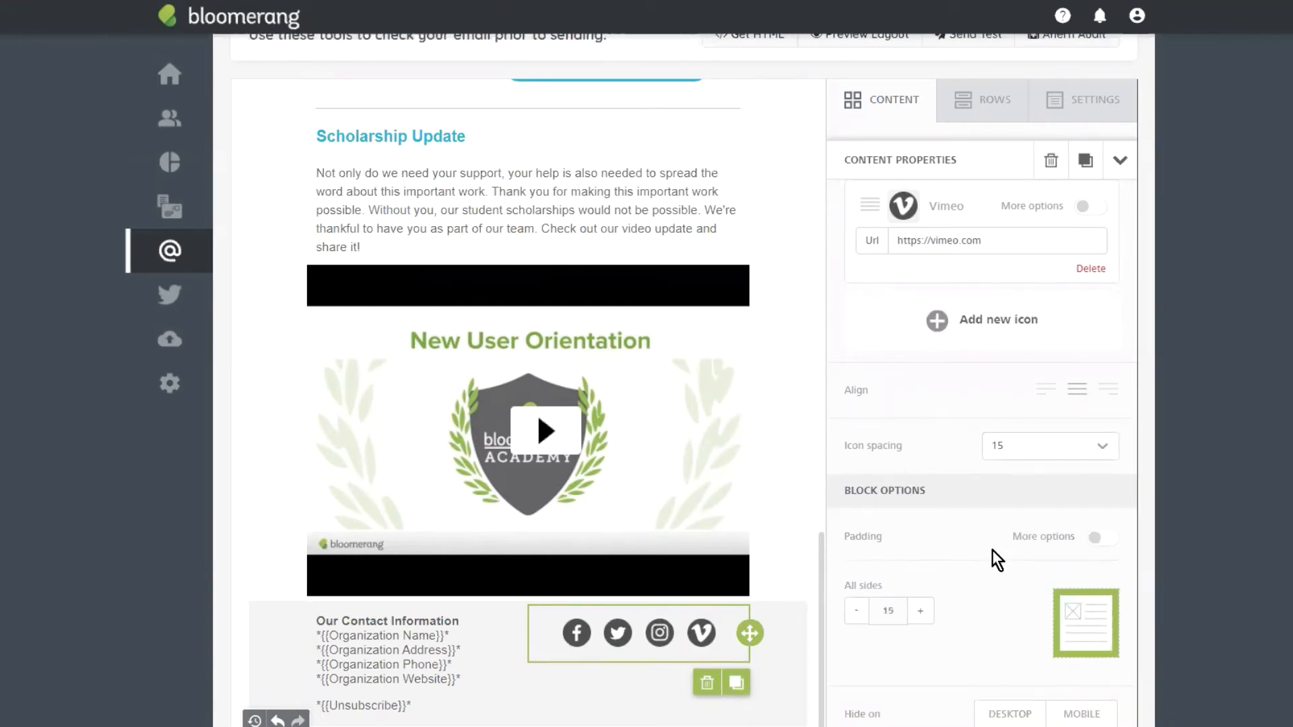
scroll(1086, 374, down, 1)
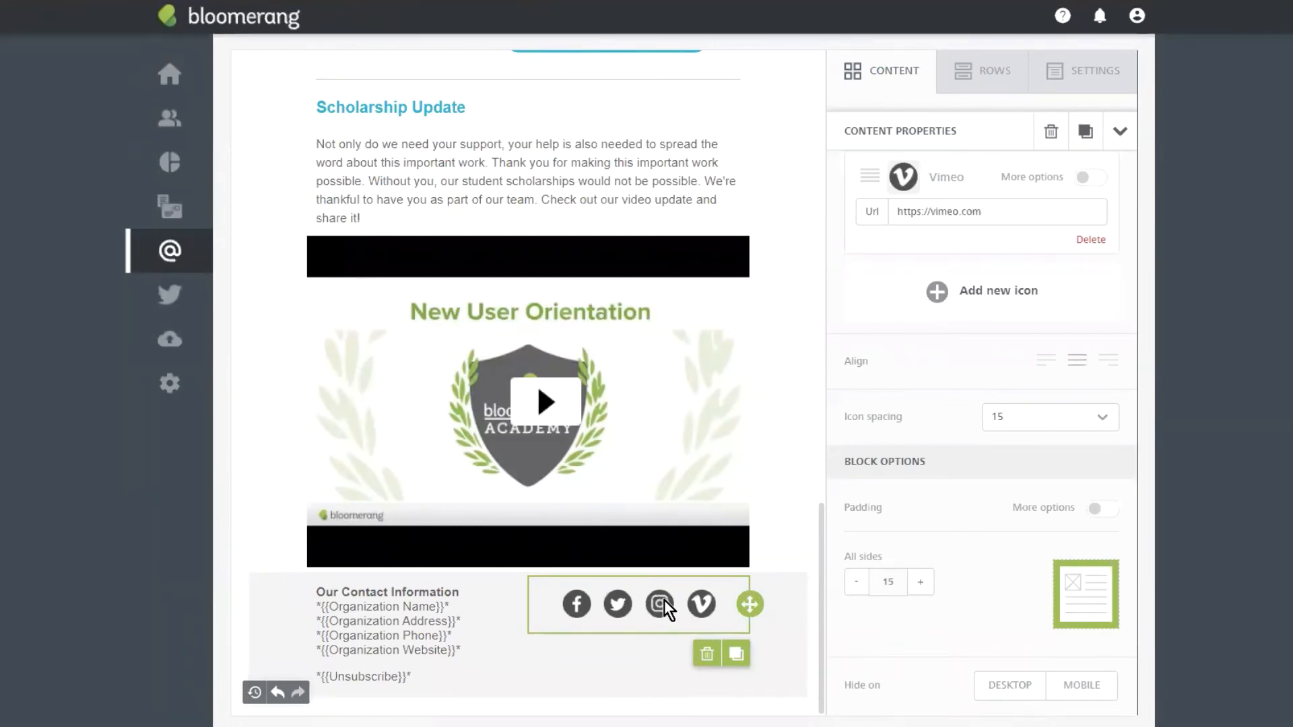
click(1031, 686)
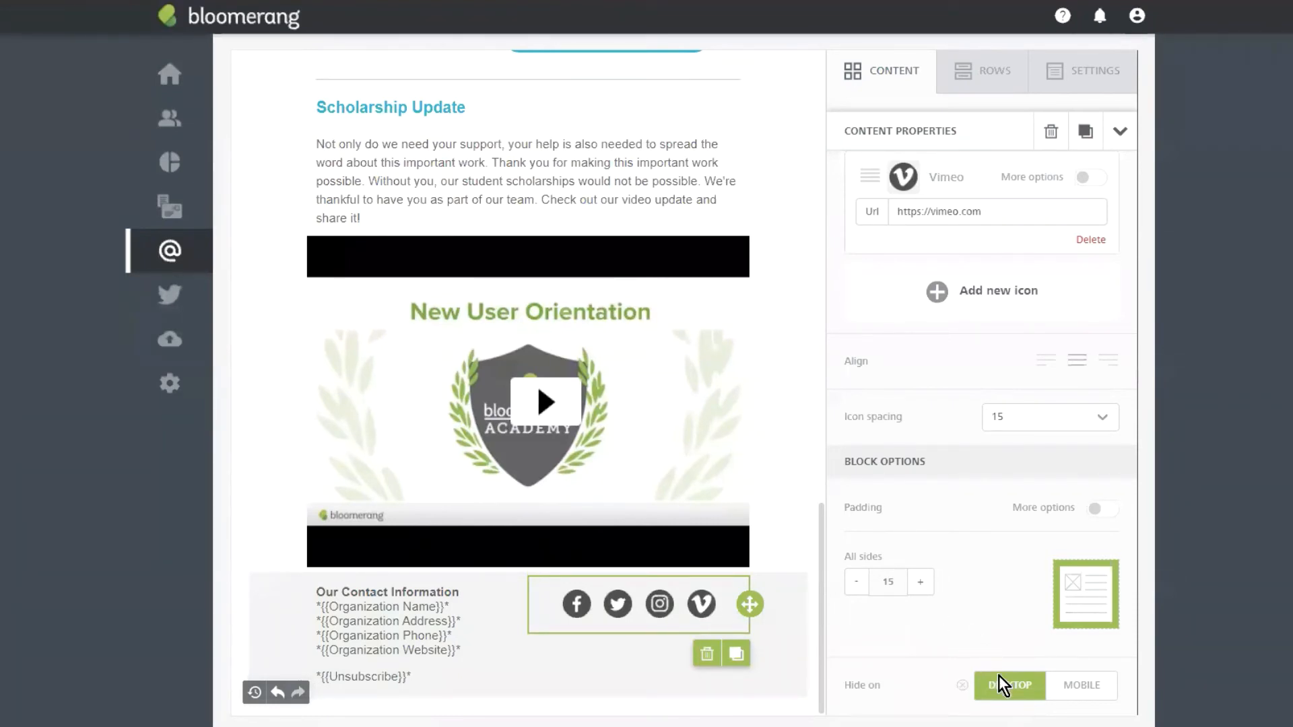
click(962, 685)
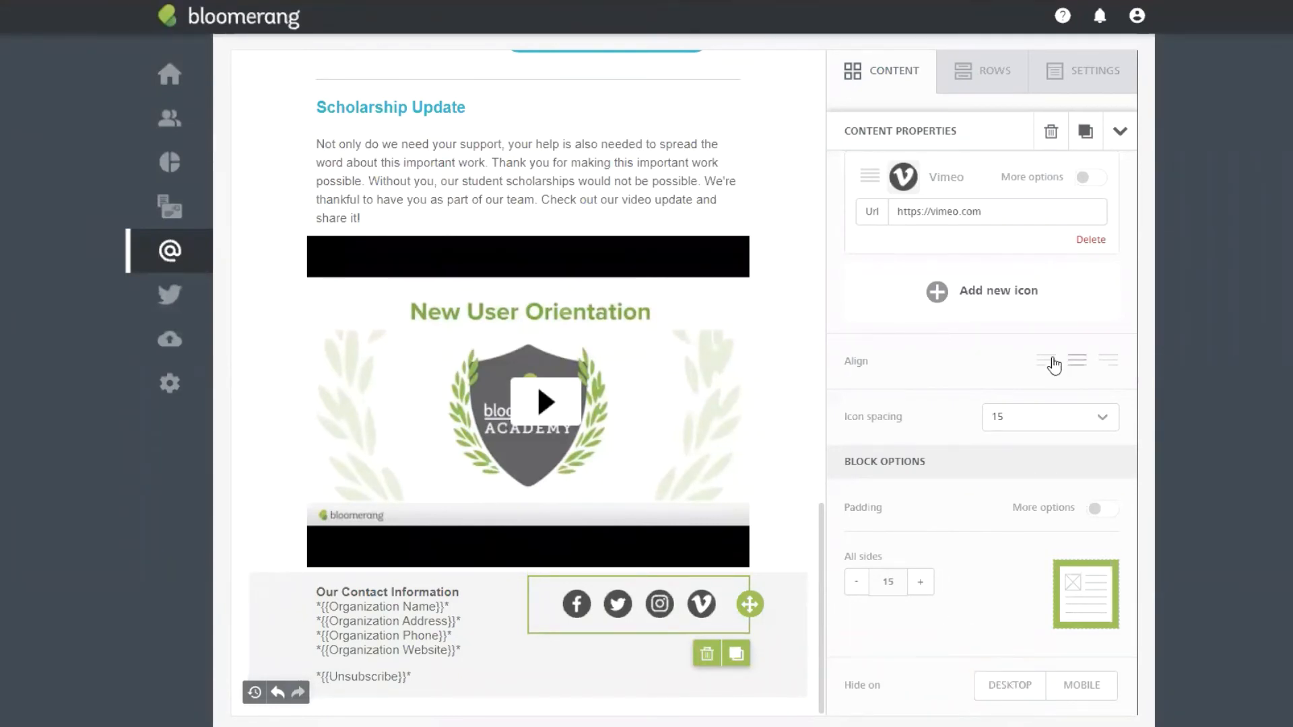
scroll(1052, 373, up, 5)
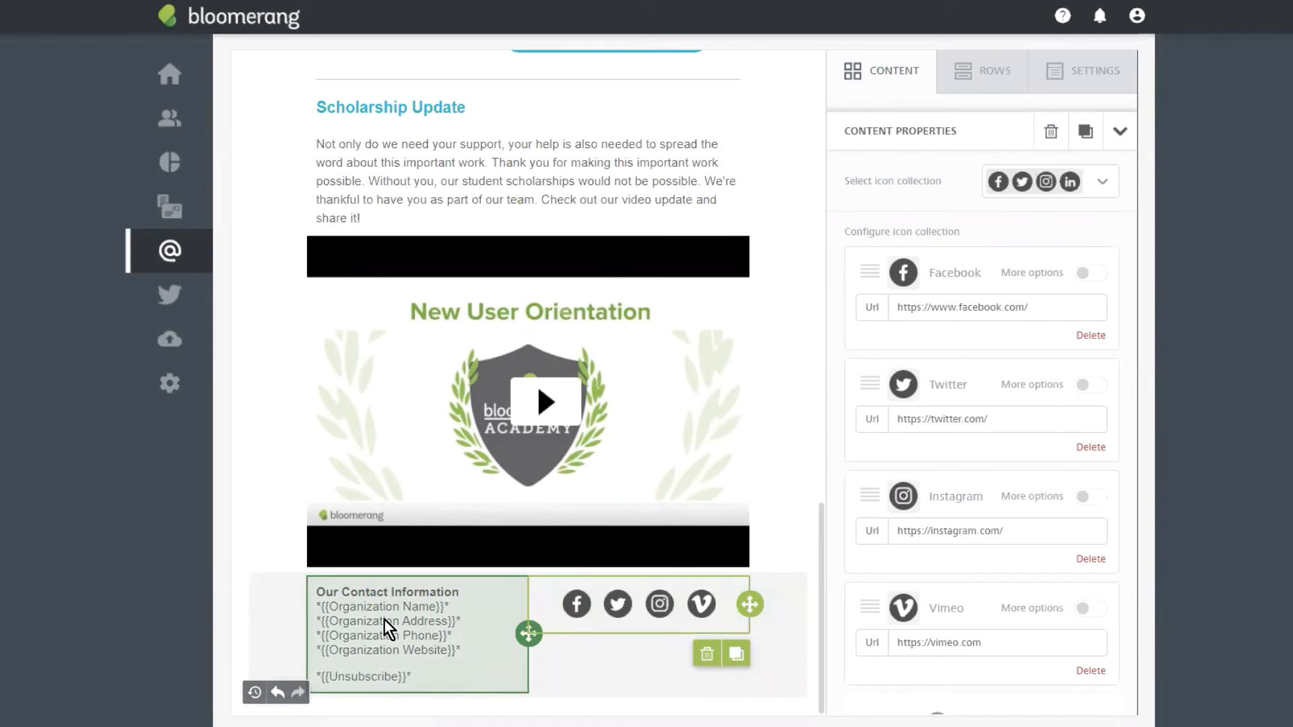
click(384, 620)
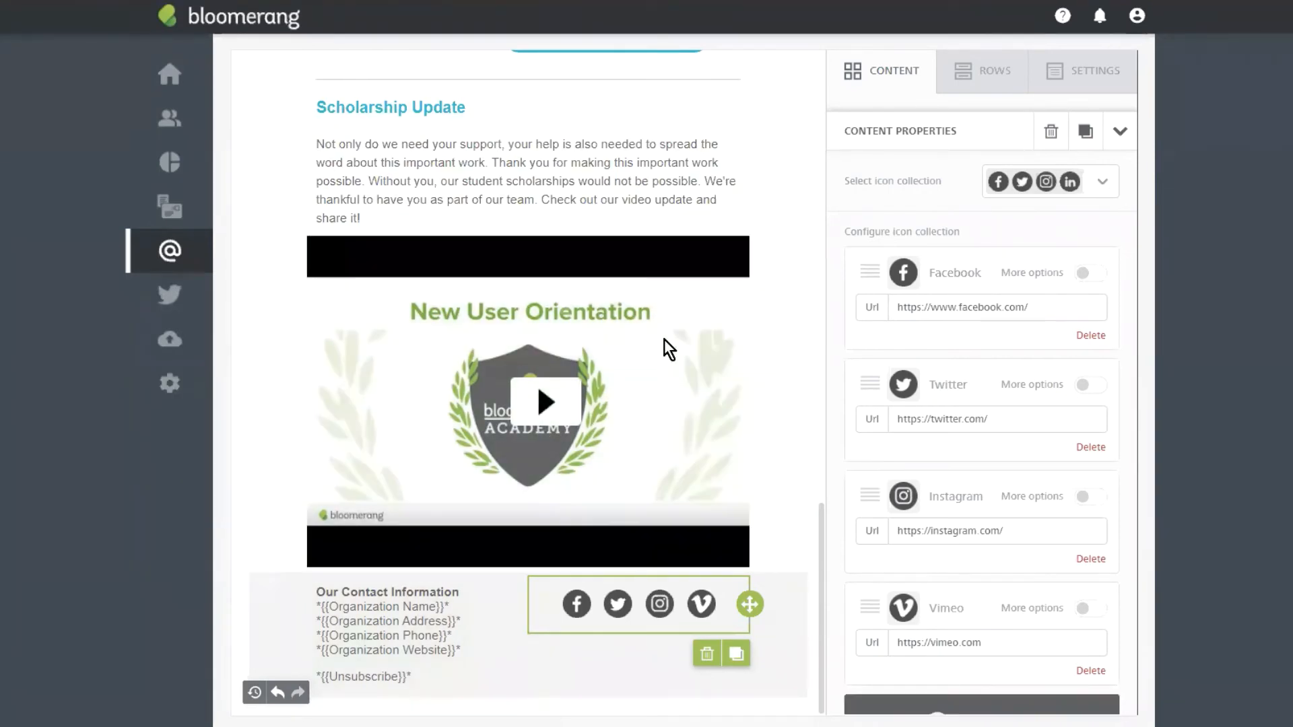
scroll(704, 326, up, 10)
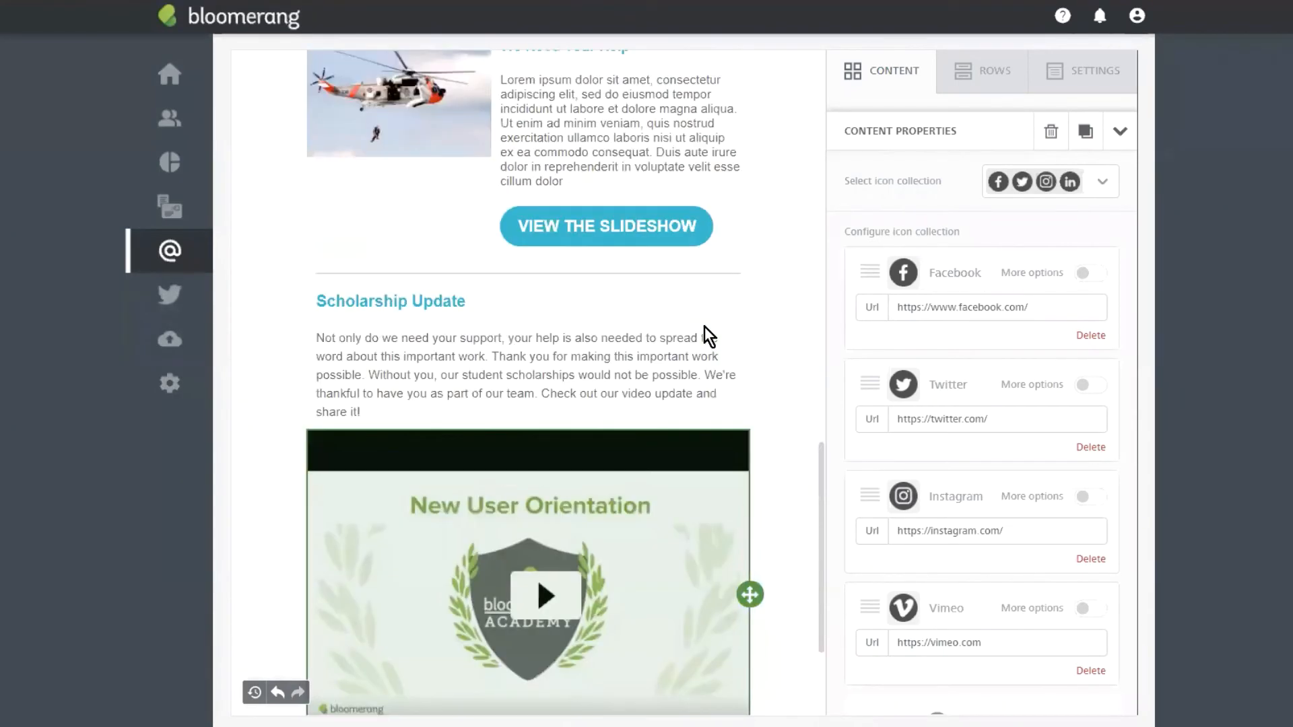
scroll(681, 411, up, 12)
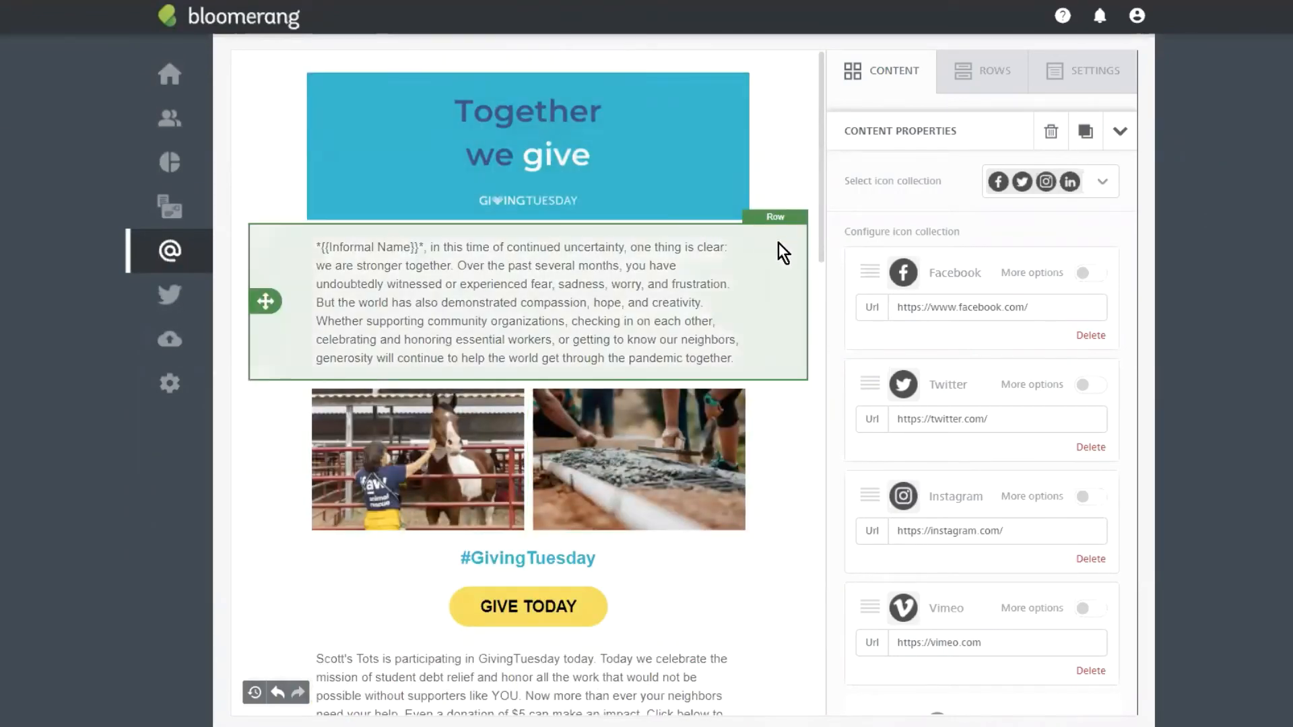
scroll(732, 334, up, 3)
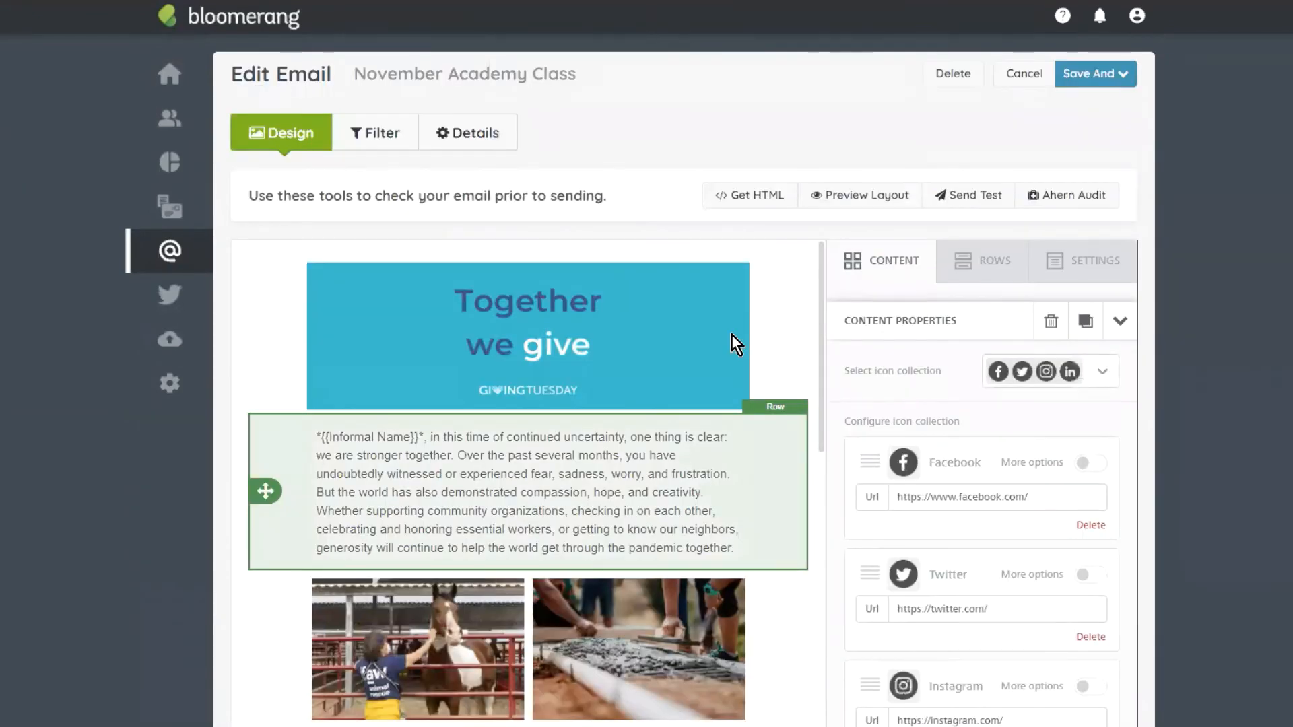
scroll(731, 334, down, 10)
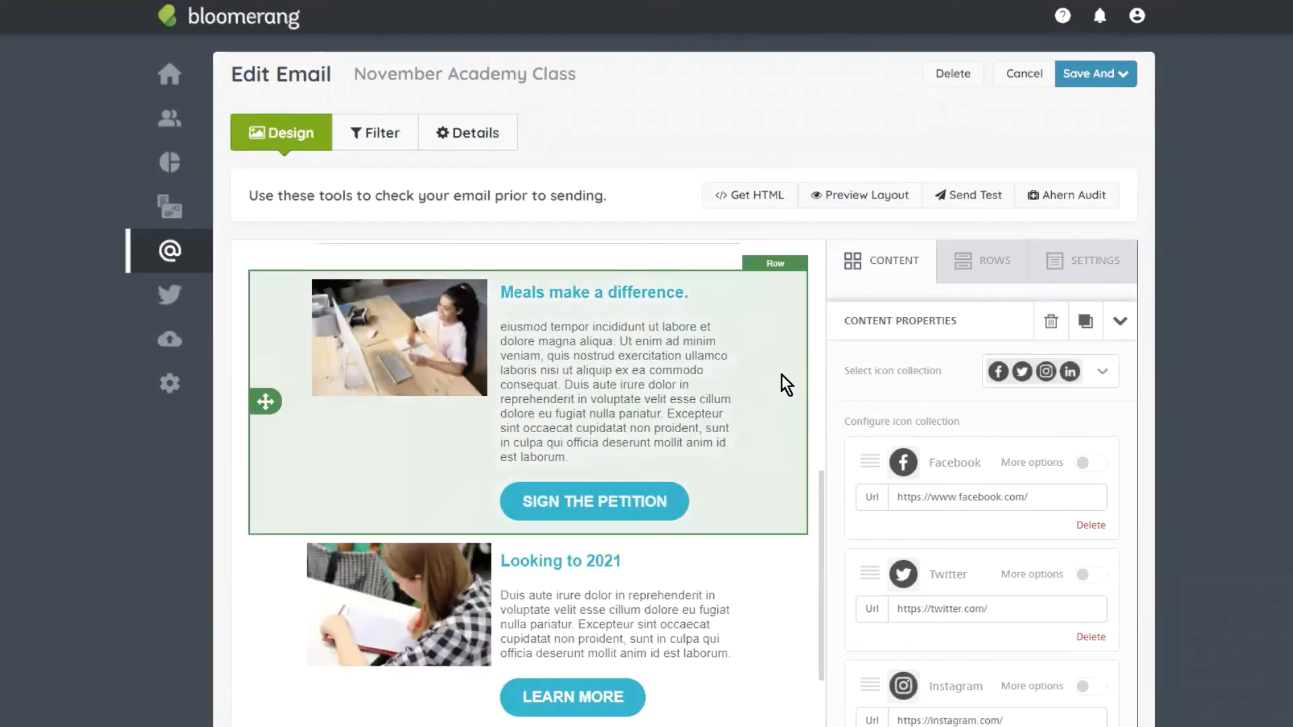
scroll(781, 377, down, 1)
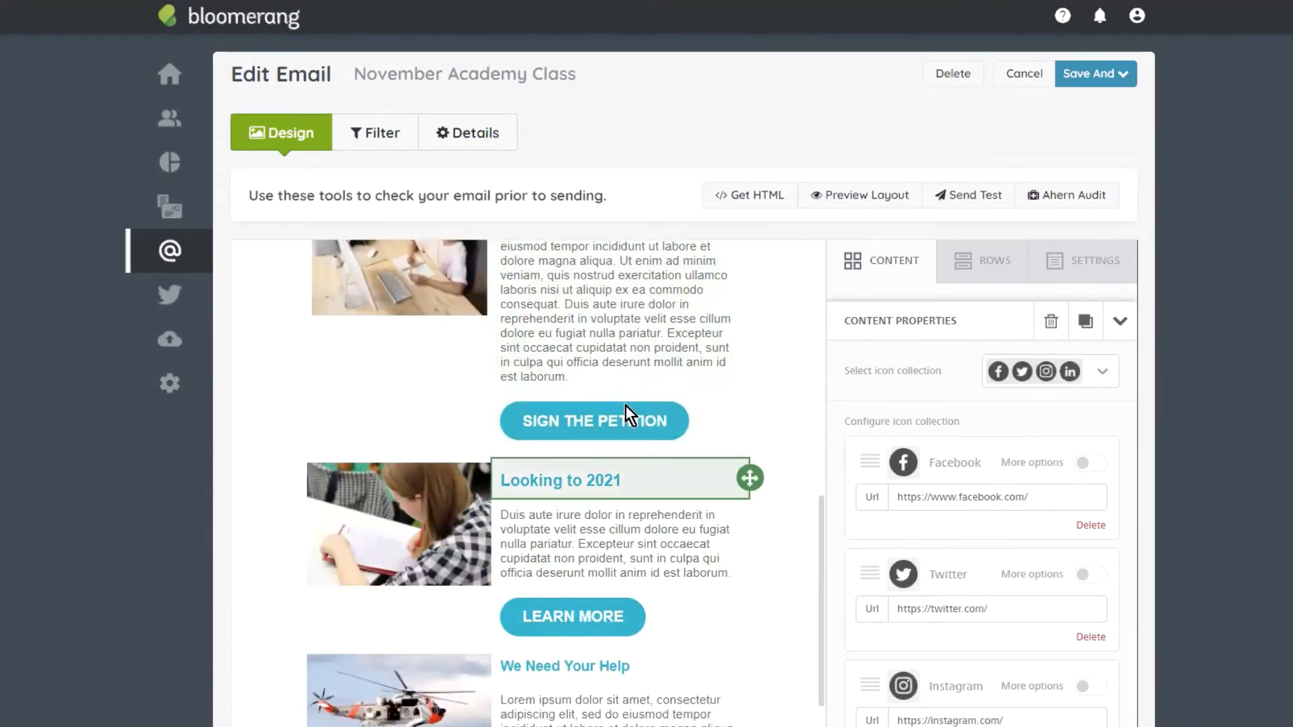
scroll(627, 415, down, 4)
scroll(626, 458, down, 2)
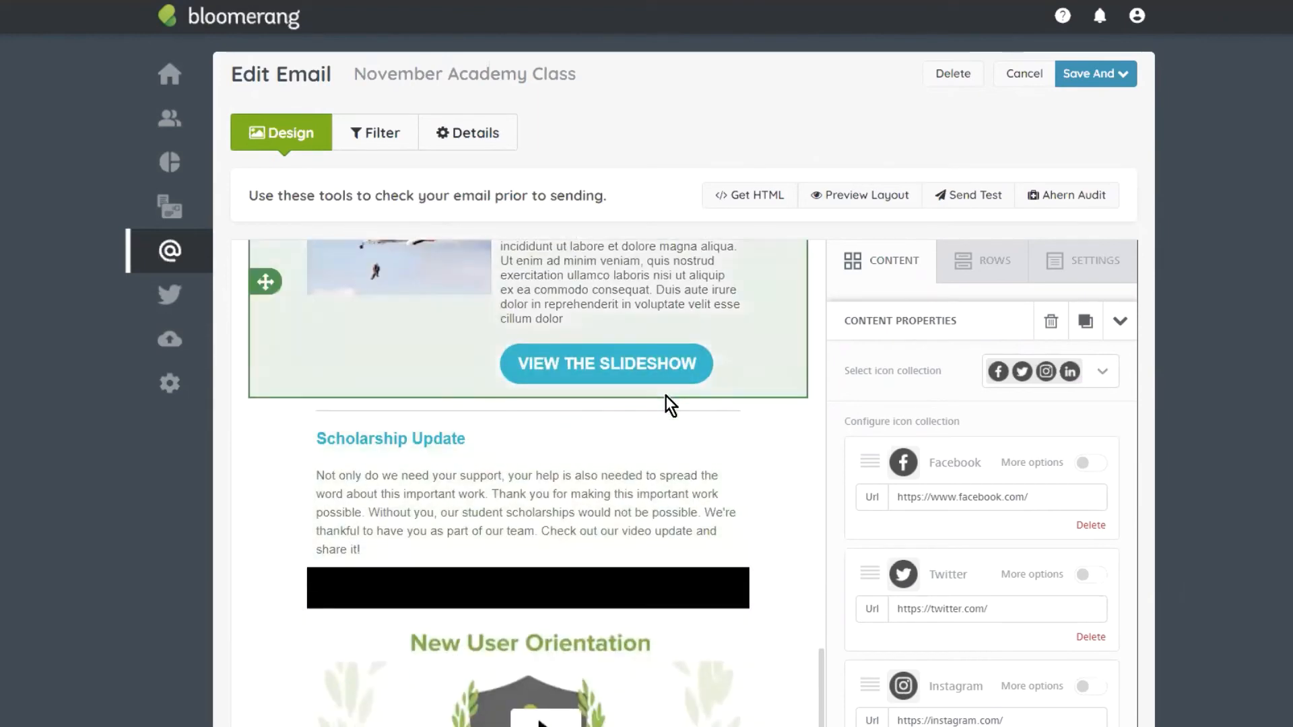
scroll(697, 363, down, 2)
scroll(722, 369, up, 4)
scroll(722, 369, up, 10)
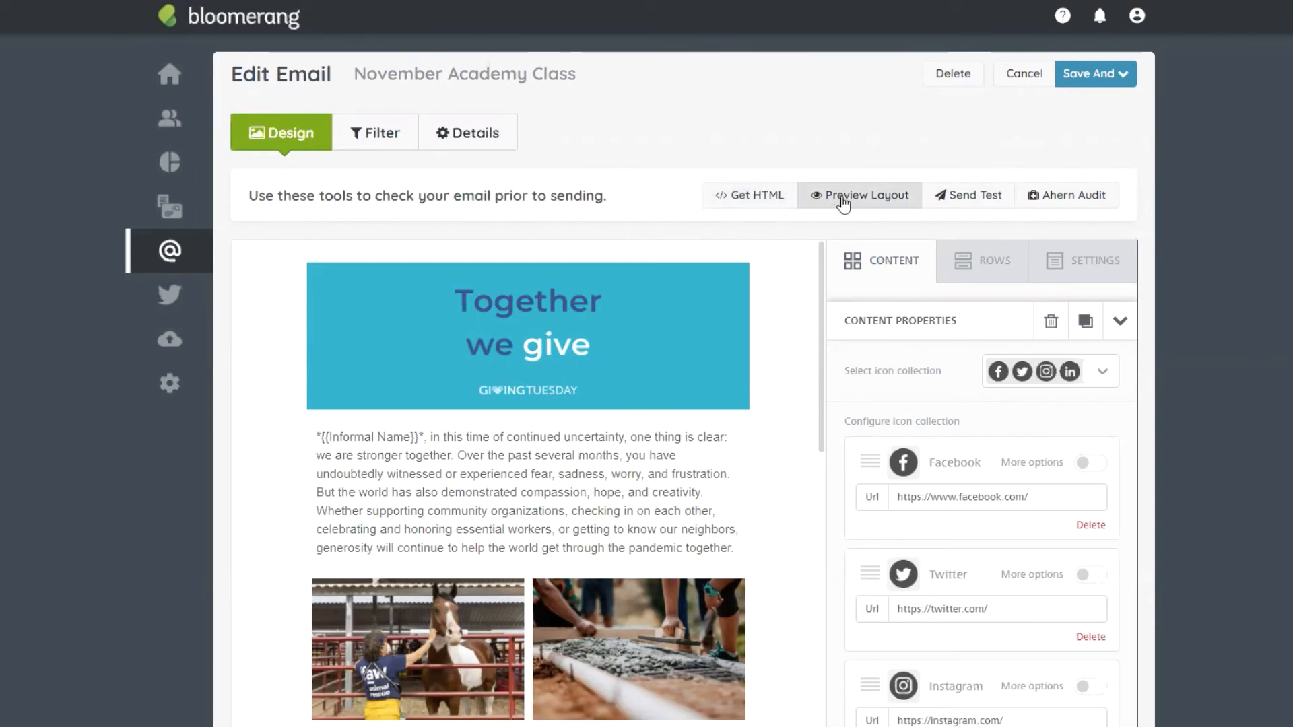
click(1087, 199)
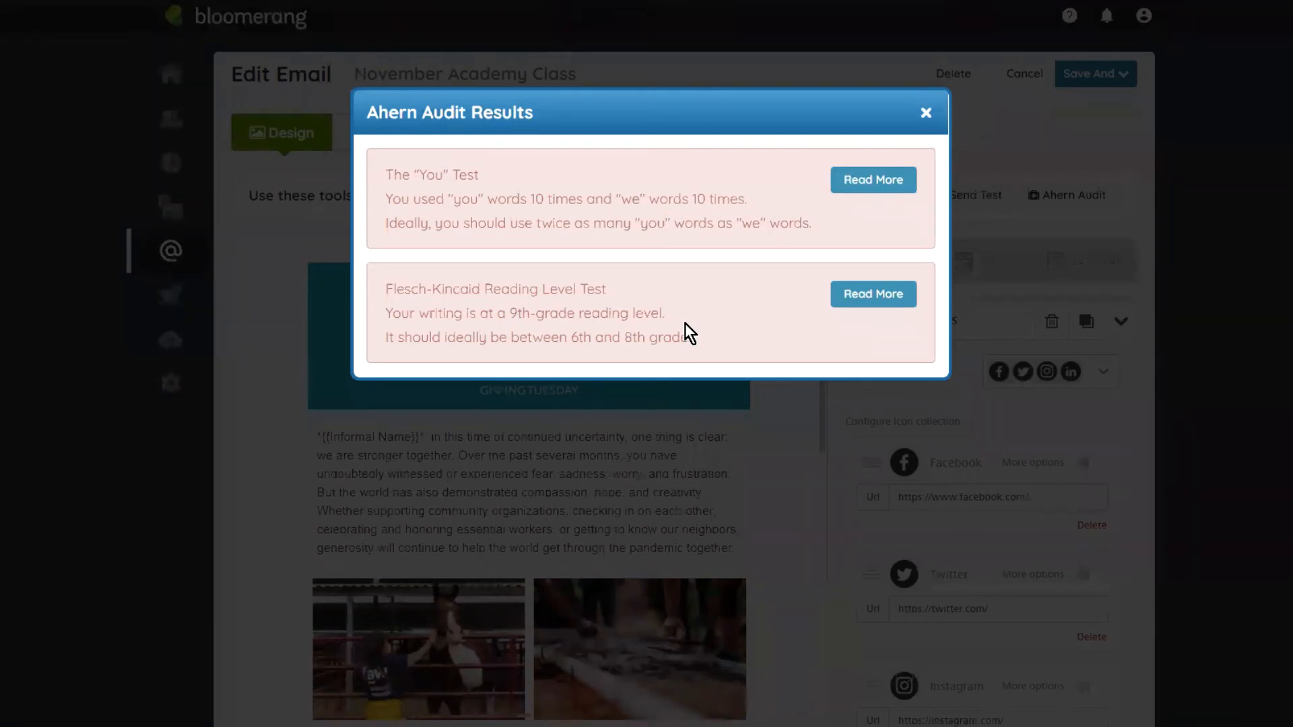
click(926, 113)
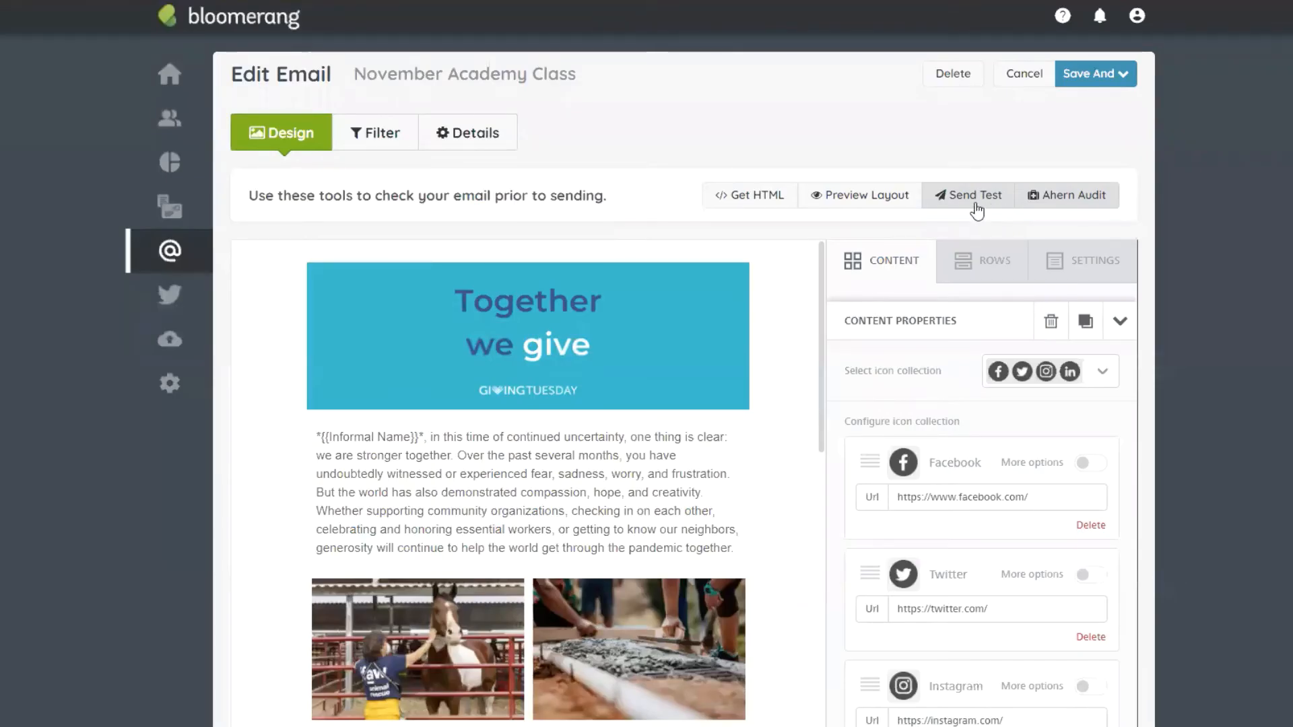
click(979, 206)
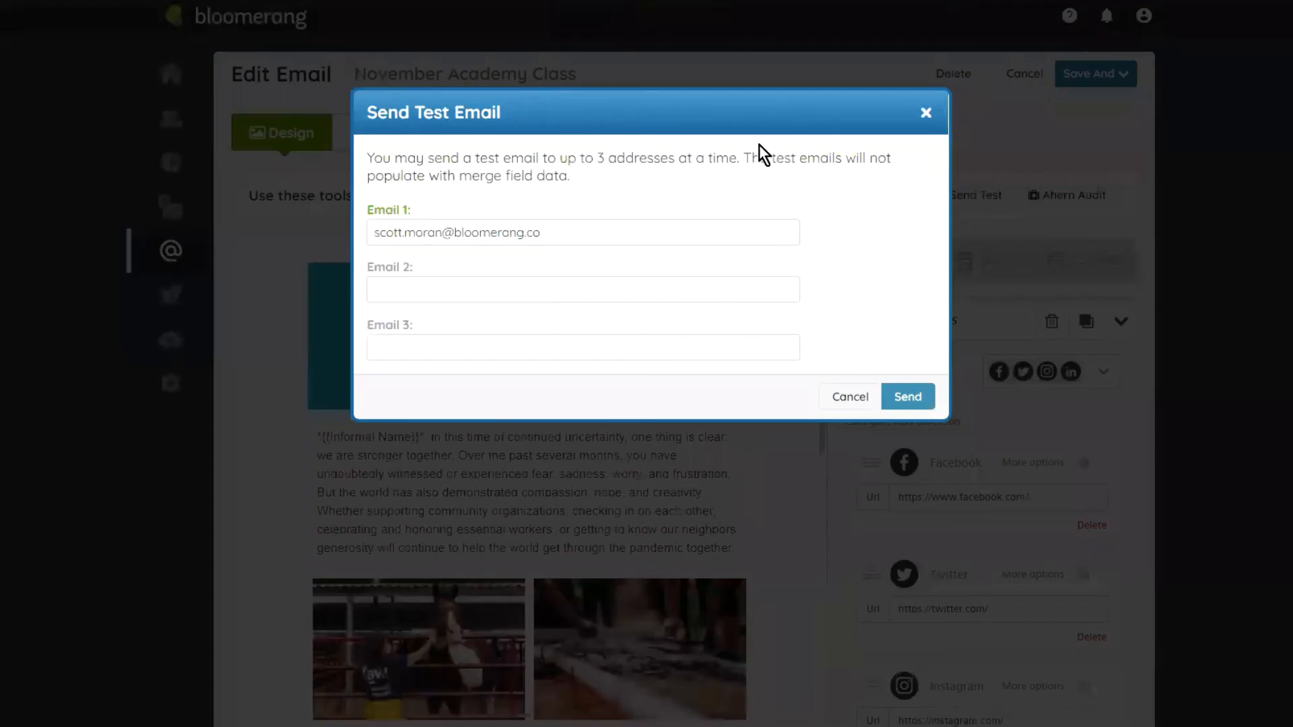
double_click(548, 232)
triple_click(548, 232)
key(Right)
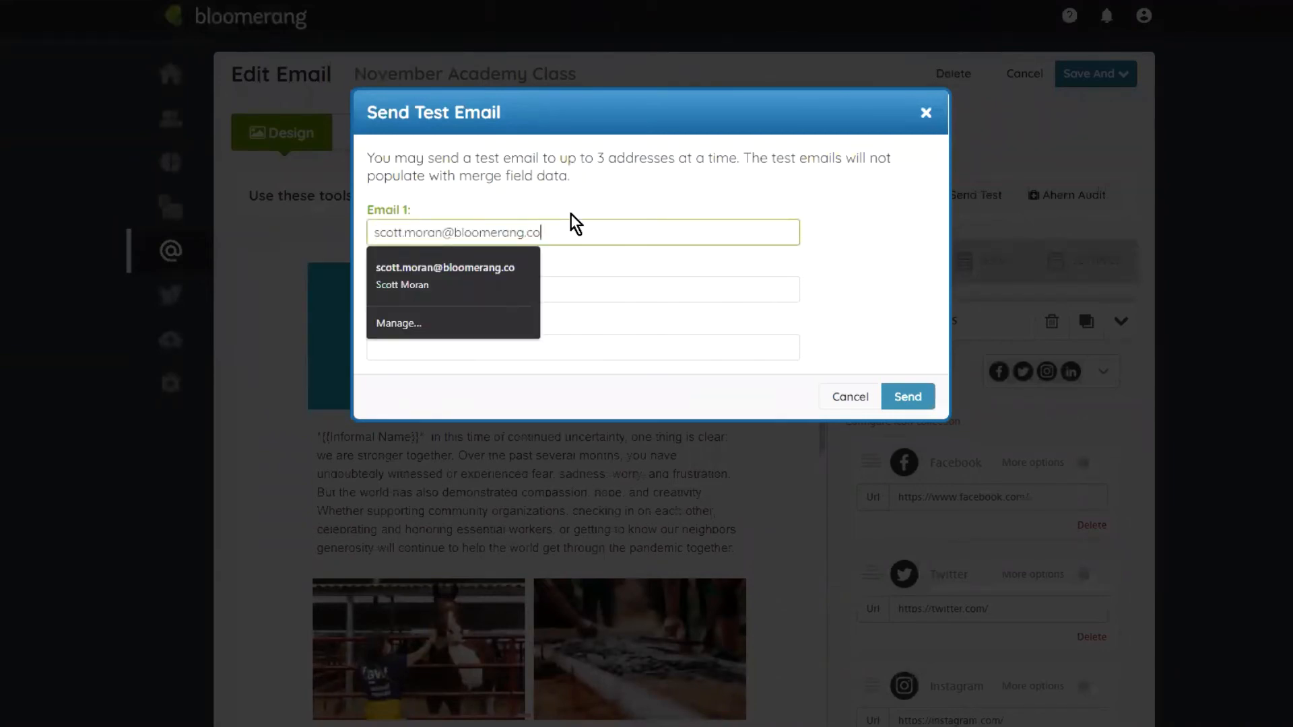
key(Escape)
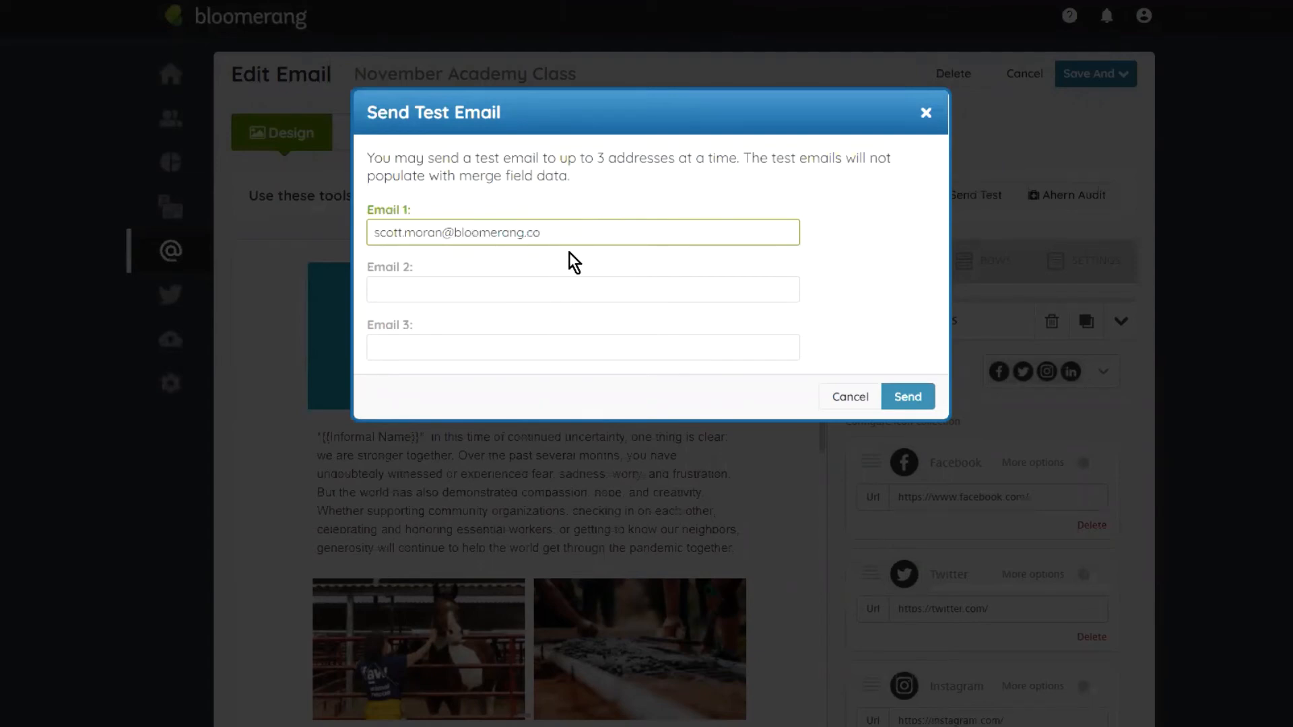
click(857, 403)
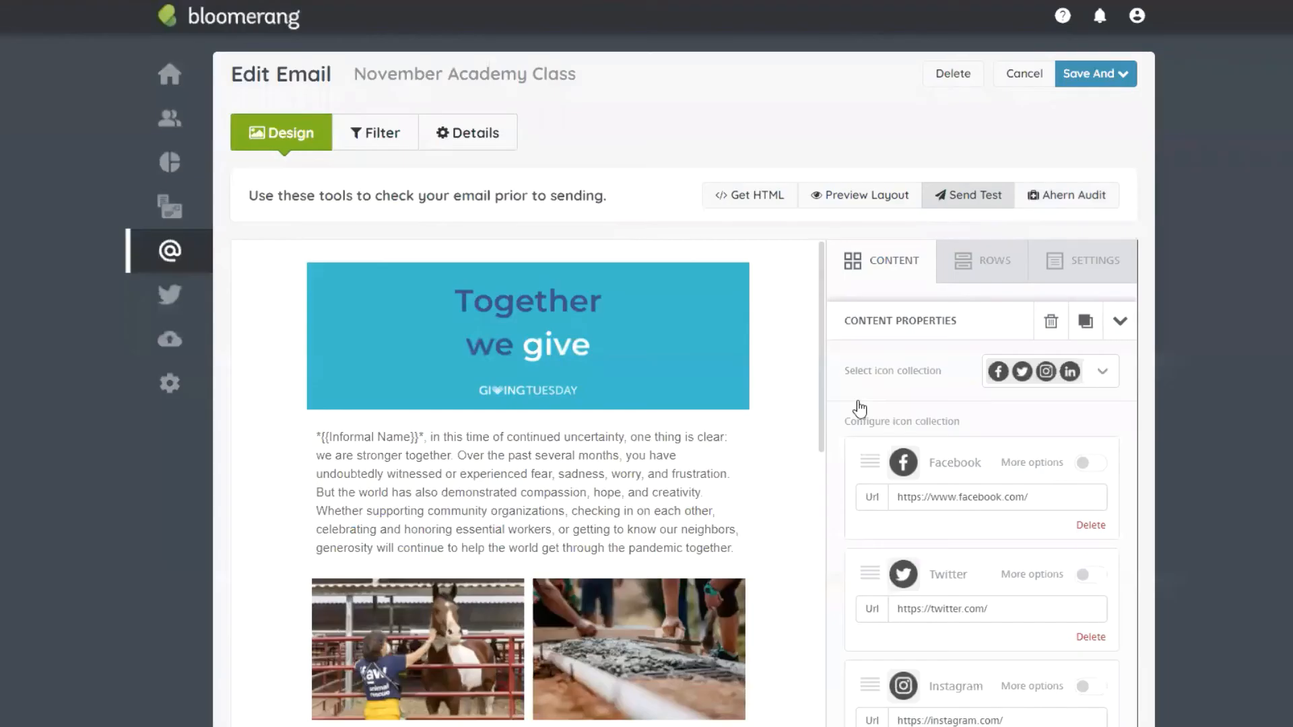
Step: Open Preview mode and scroll through the GivingTuesday email's desktop layout
click(843, 201)
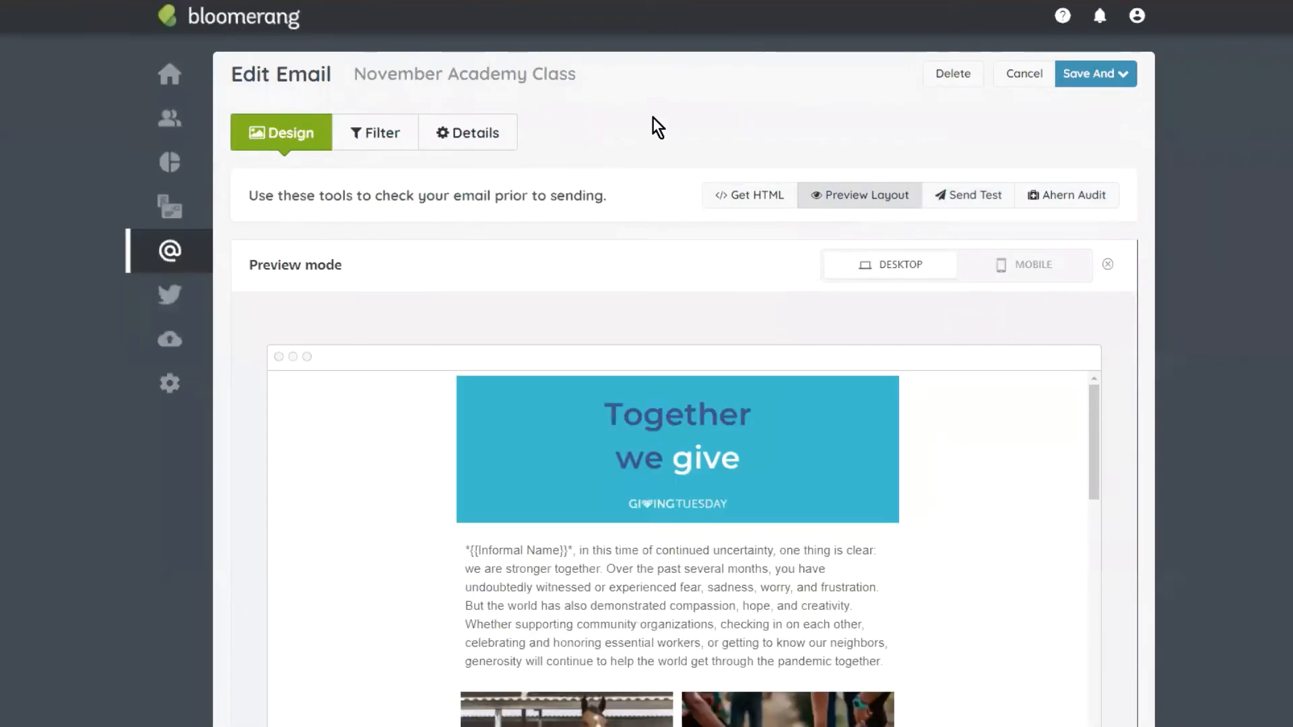
scroll(806, 234, down, 3)
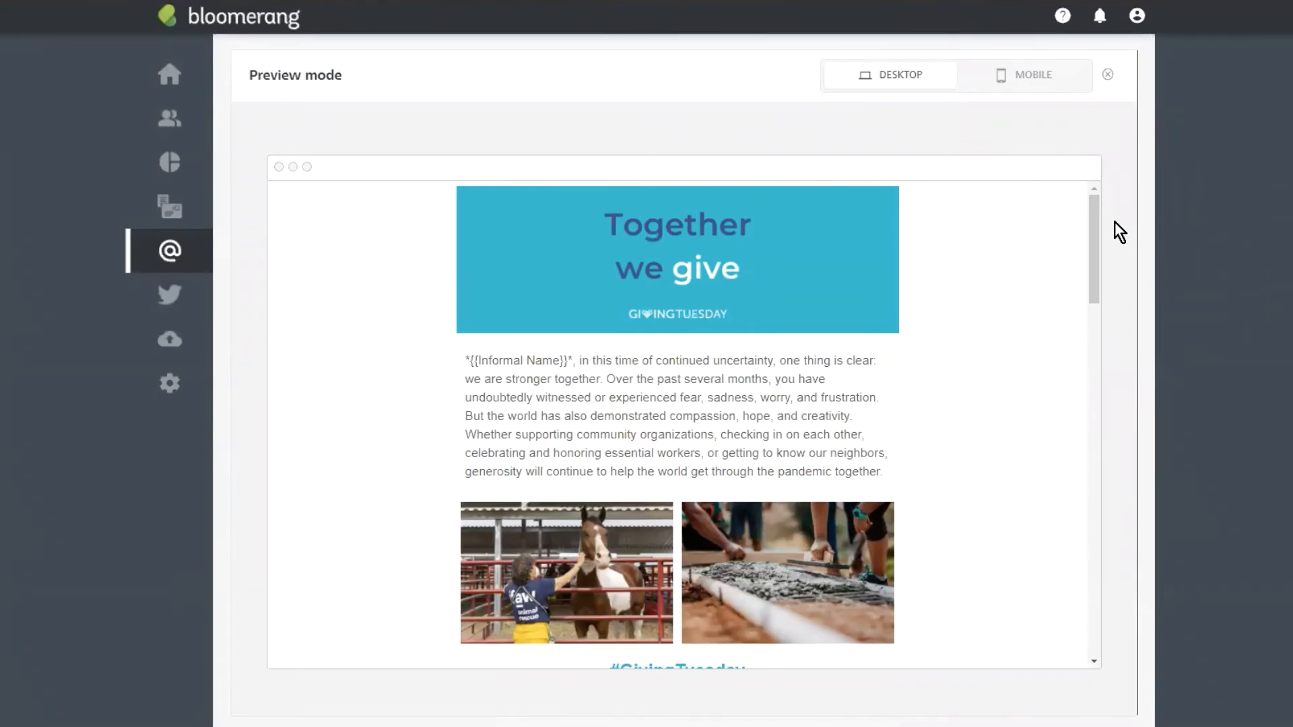
mouse_move(1094, 214)
mouse_down()
mouse_move(1097, 231)
mouse_move(1097, 193)
mouse_up()
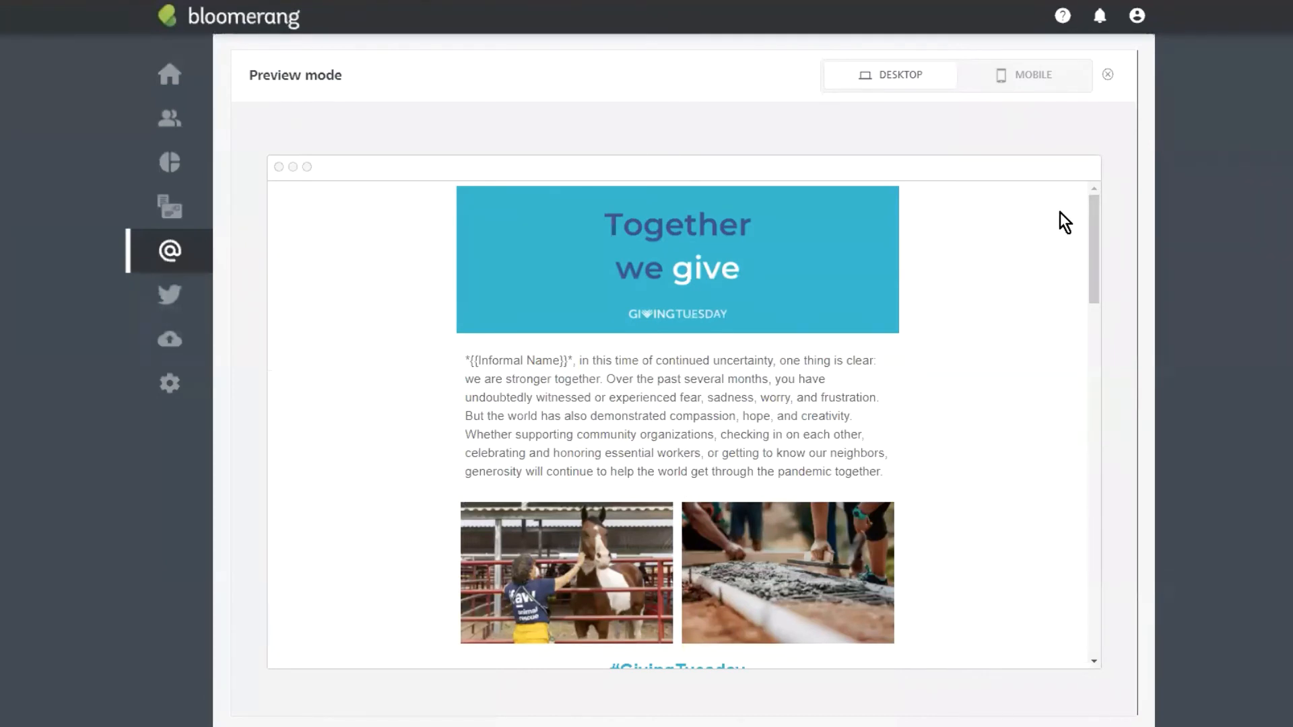
scroll(1004, 343, down, 1)
scroll(1000, 391, down, 1)
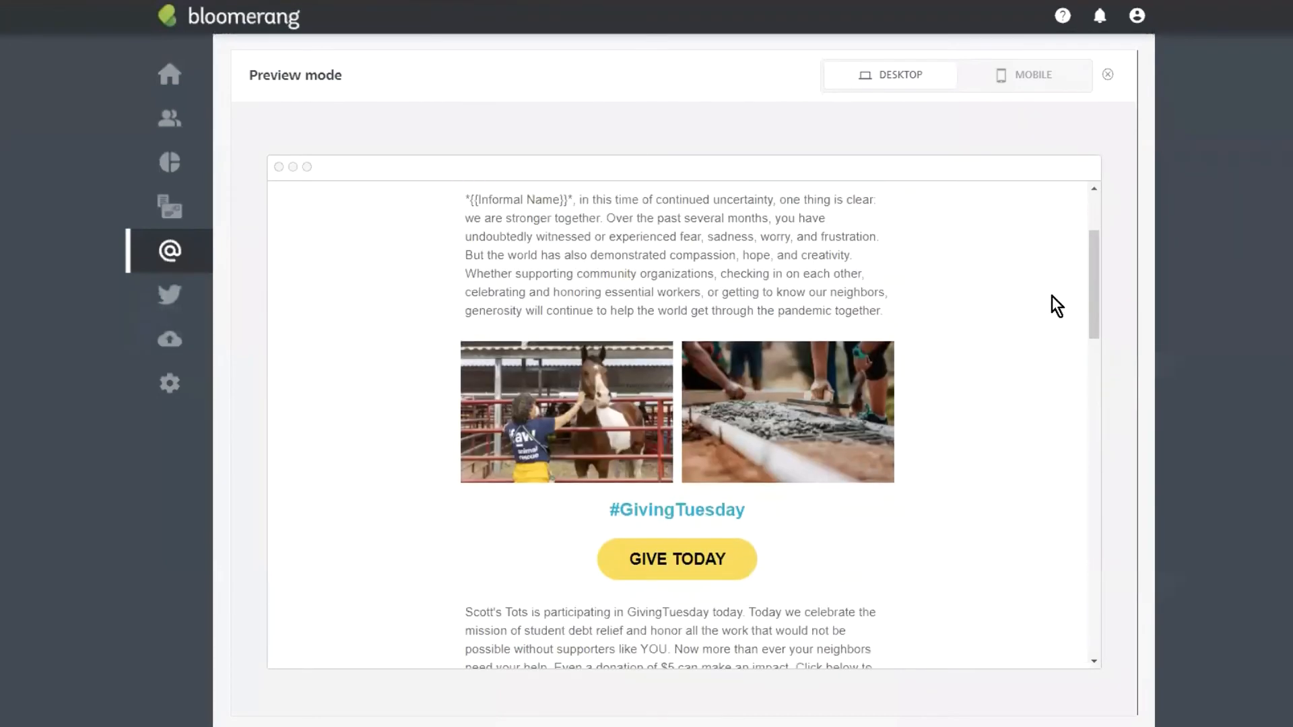
drag(1093, 251, 1108, 159)
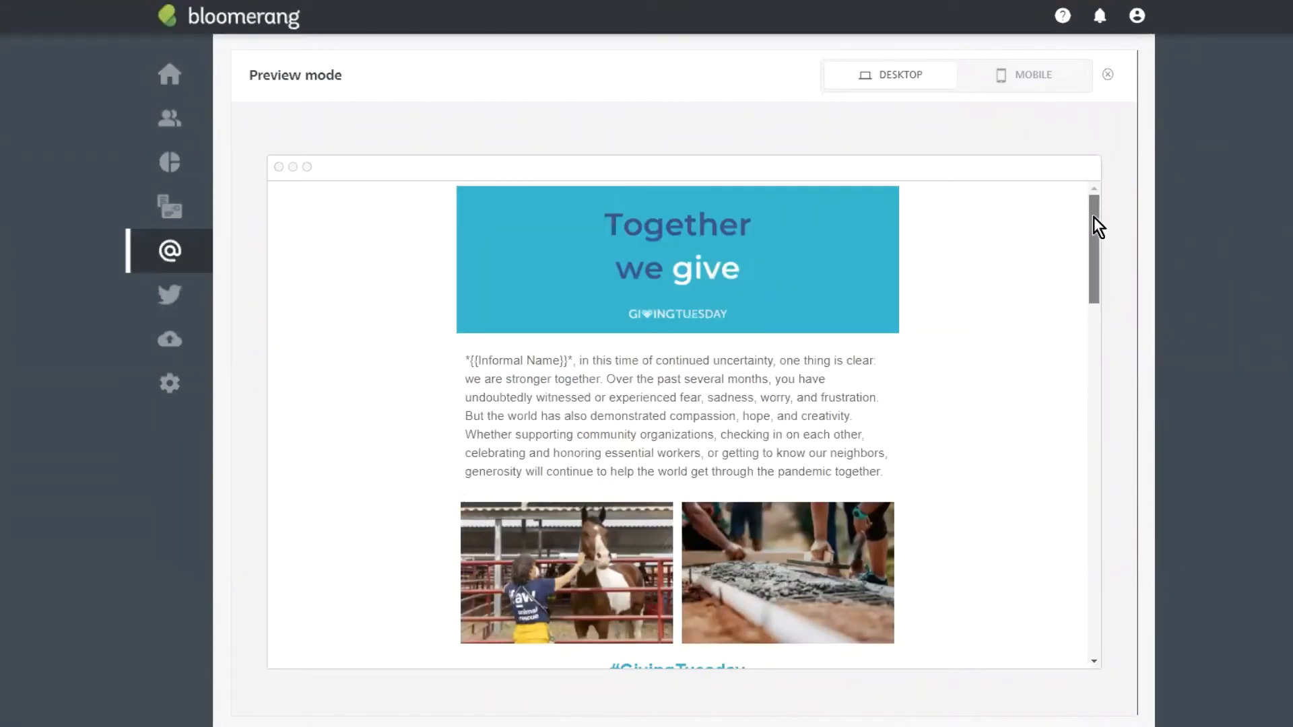
drag(1094, 225, 1090, 150)
Step: Switch the preview to the mobile layout and scroll through the whole email
click(1056, 87)
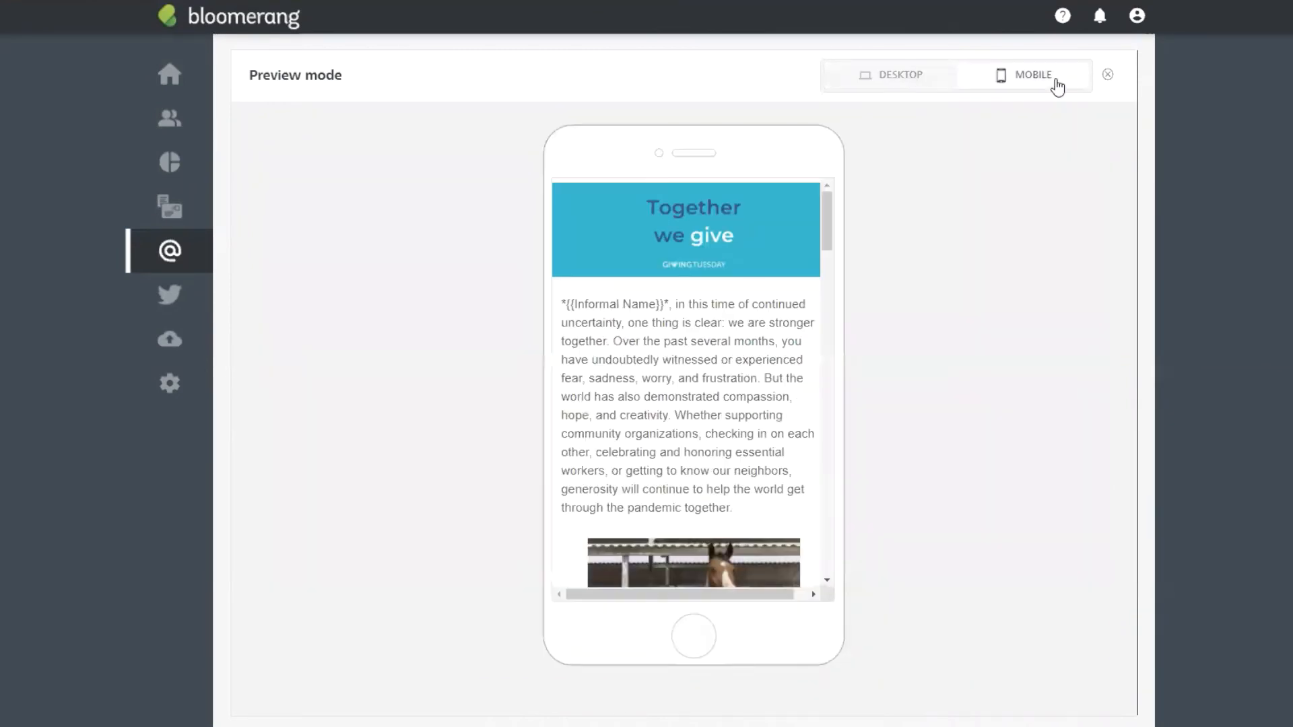
scroll(797, 231, up, 5)
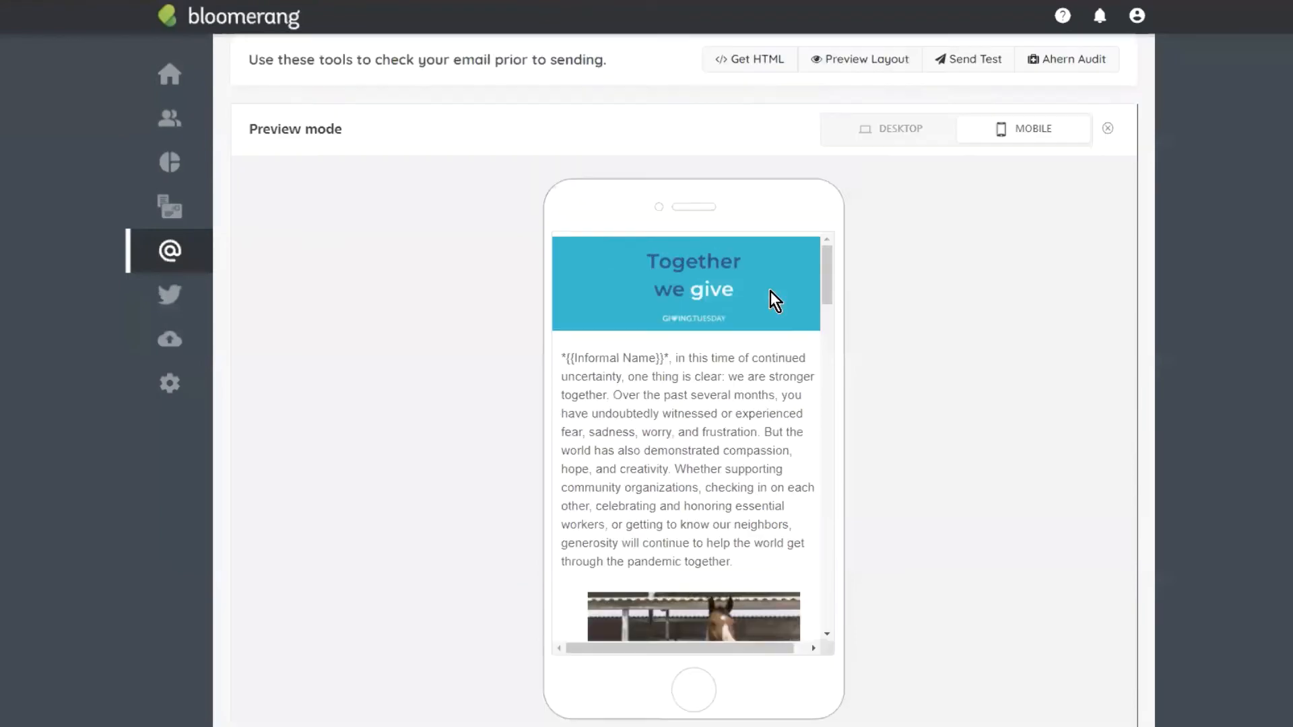
scroll(936, 407, down, 1)
scroll(829, 333, down, 1)
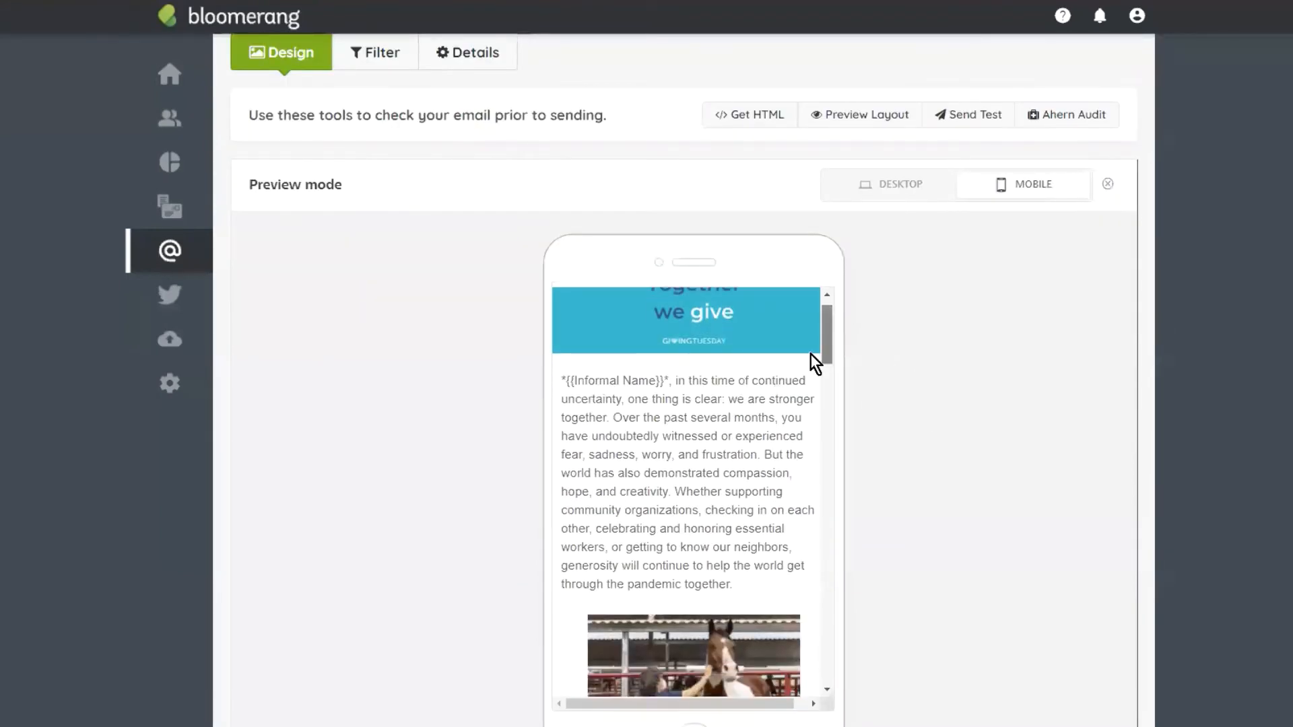
scroll(760, 438, down, 2)
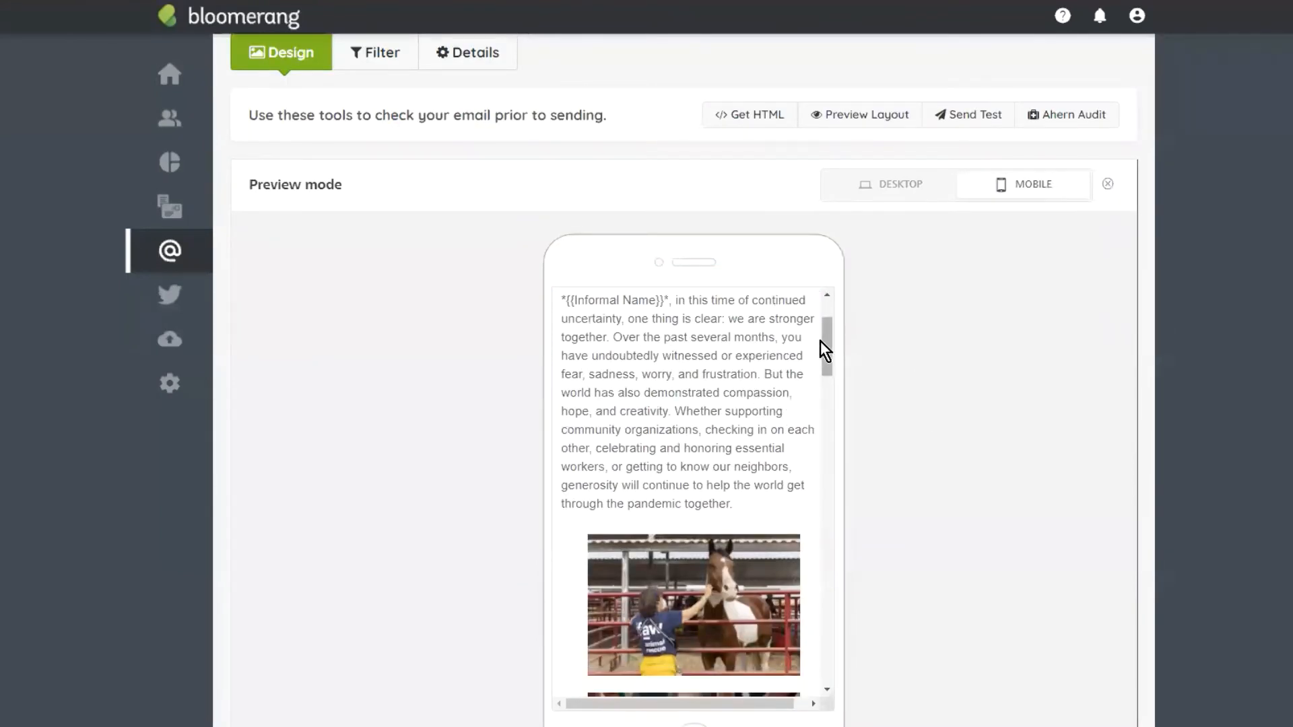
scroll(652, 378, up, 3)
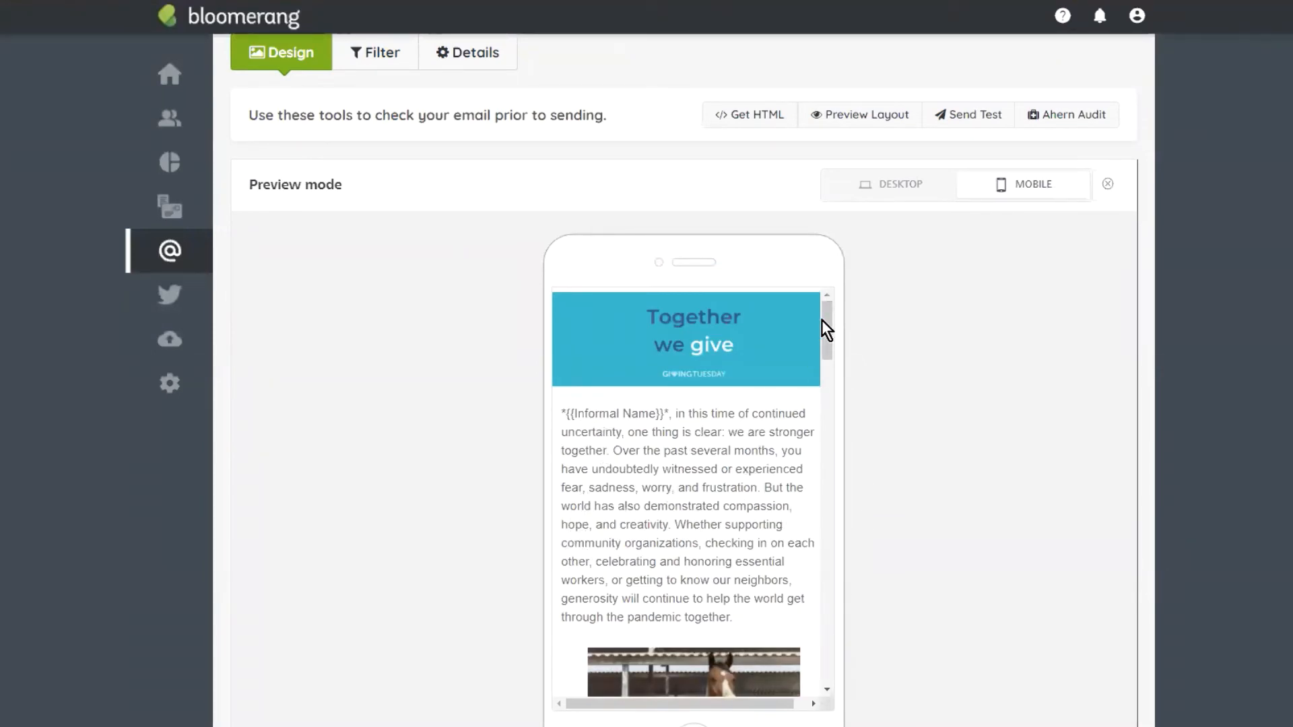
drag(826, 317, 834, 384)
scroll(831, 380, down, 4)
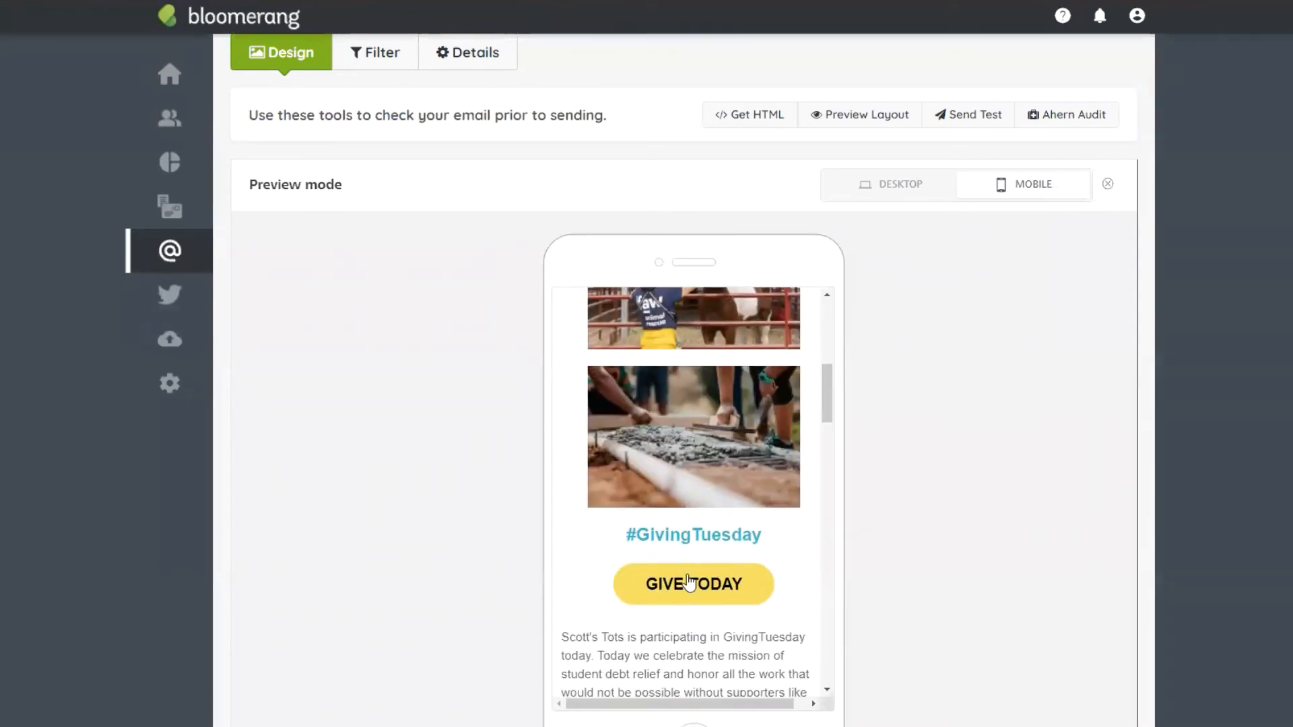
scroll(827, 377, up, 3)
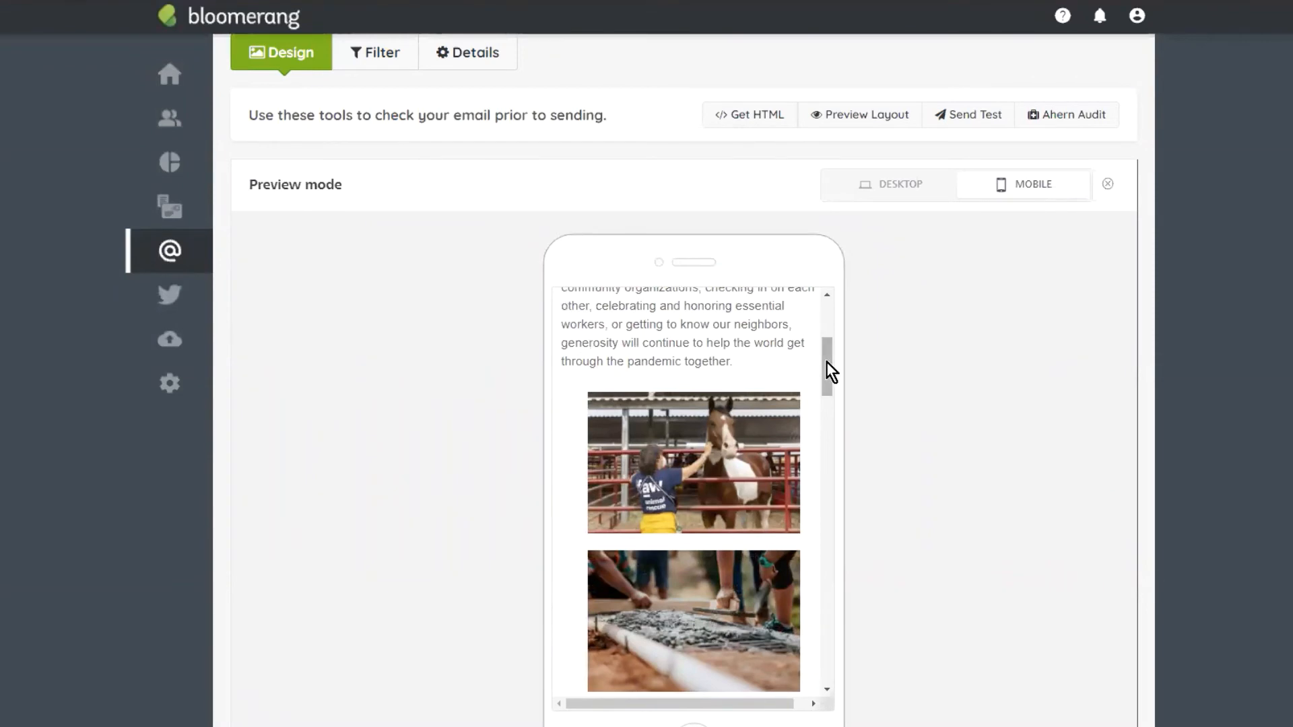
scroll(831, 381, down, 3)
scroll(831, 378, up, 1)
Step: Toggle between the desktop and mobile layouts to compare the email
click(893, 190)
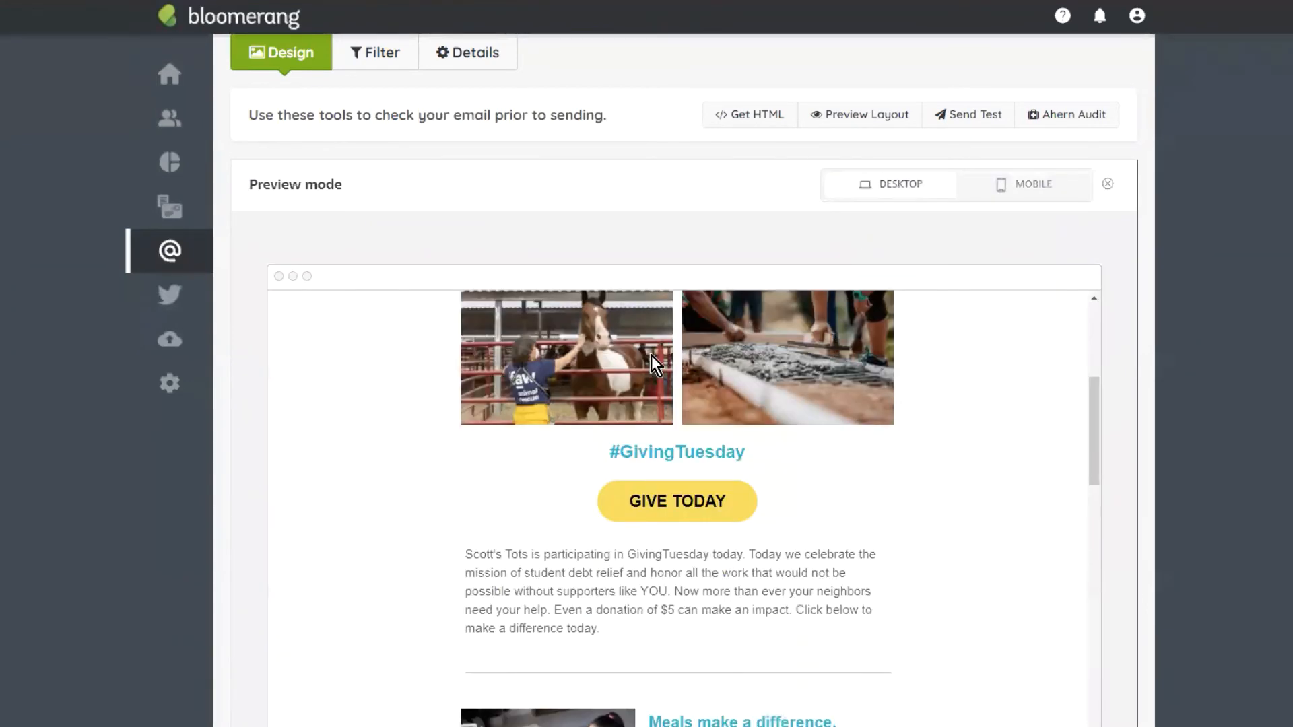
scroll(653, 358, up, 1)
click(1008, 187)
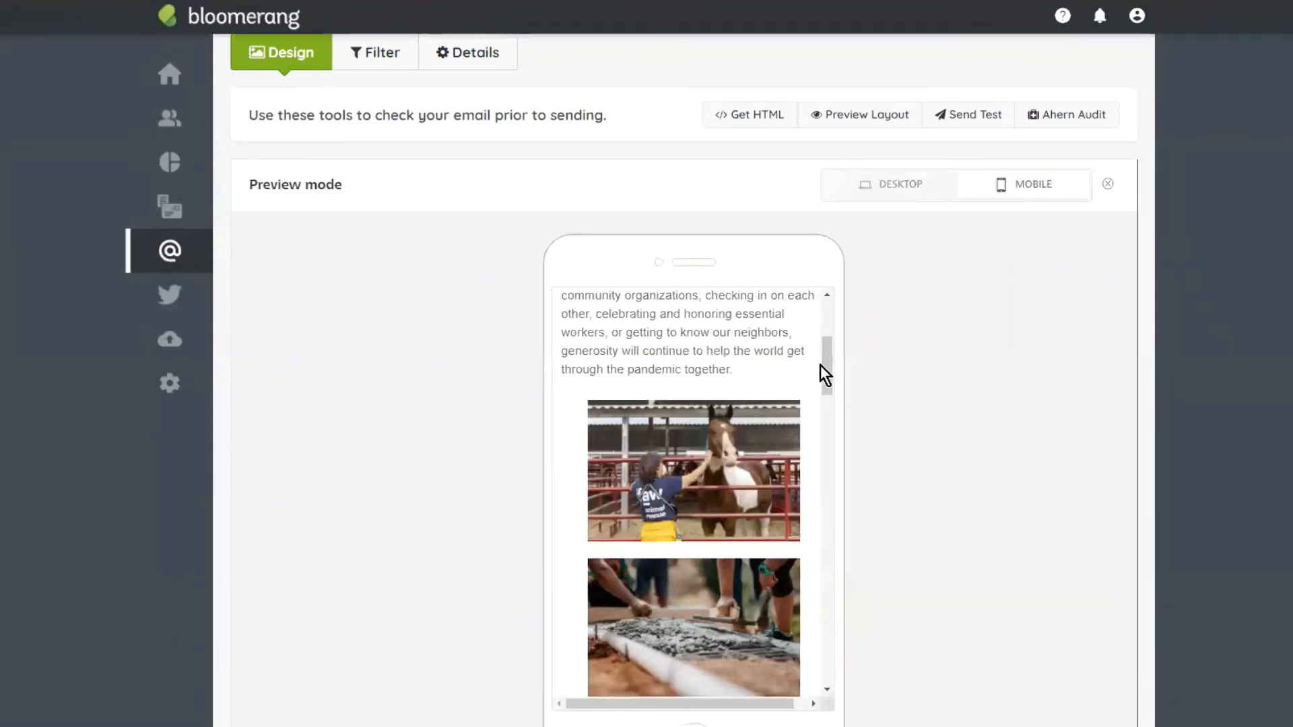
scroll(826, 379, down, 3)
scroll(827, 376, up, 1)
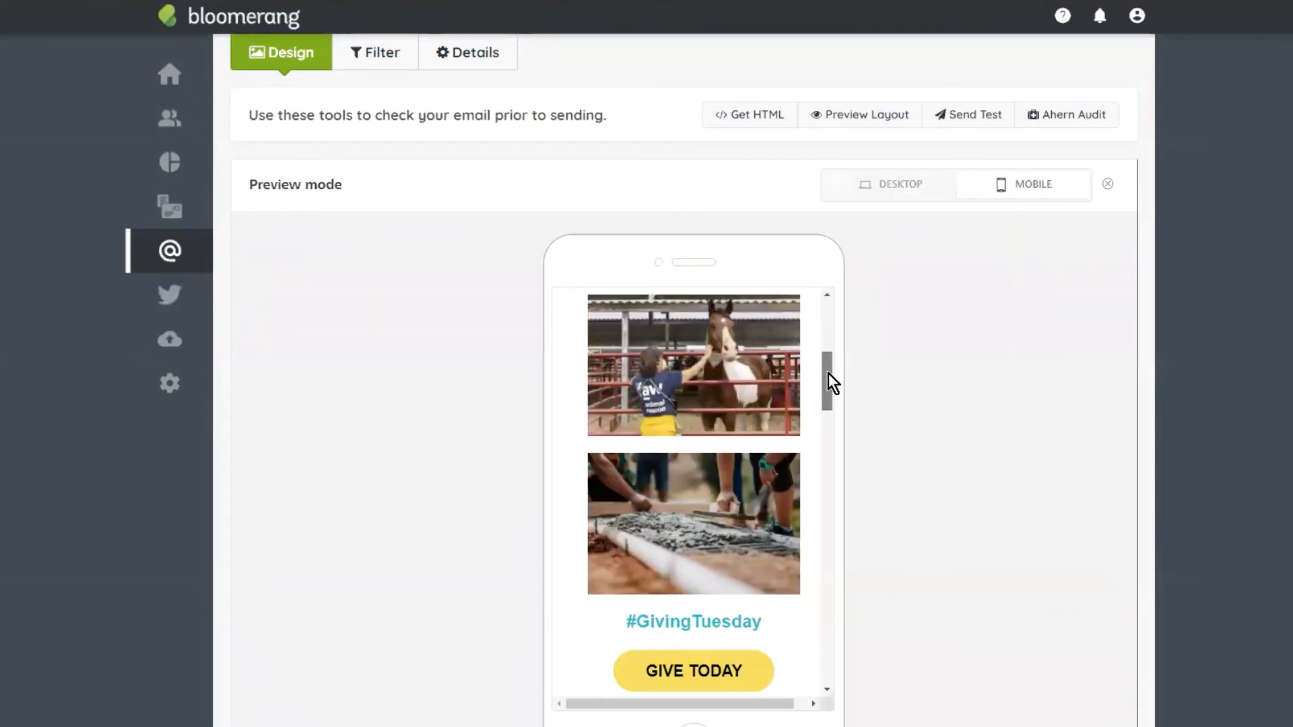
scroll(828, 370, up, 1)
scroll(835, 394, down, 3)
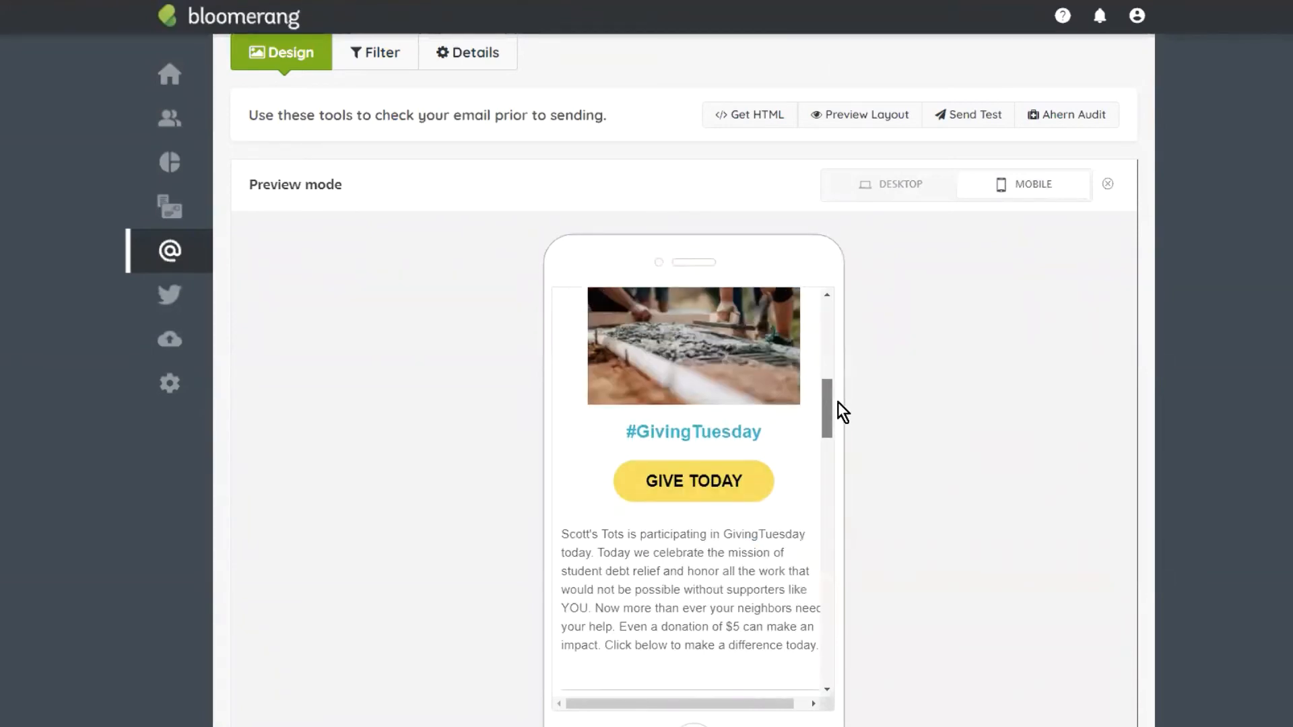
drag(838, 402, 845, 441)
Step: Return to the desktop layout and scroll through the email once more
click(911, 192)
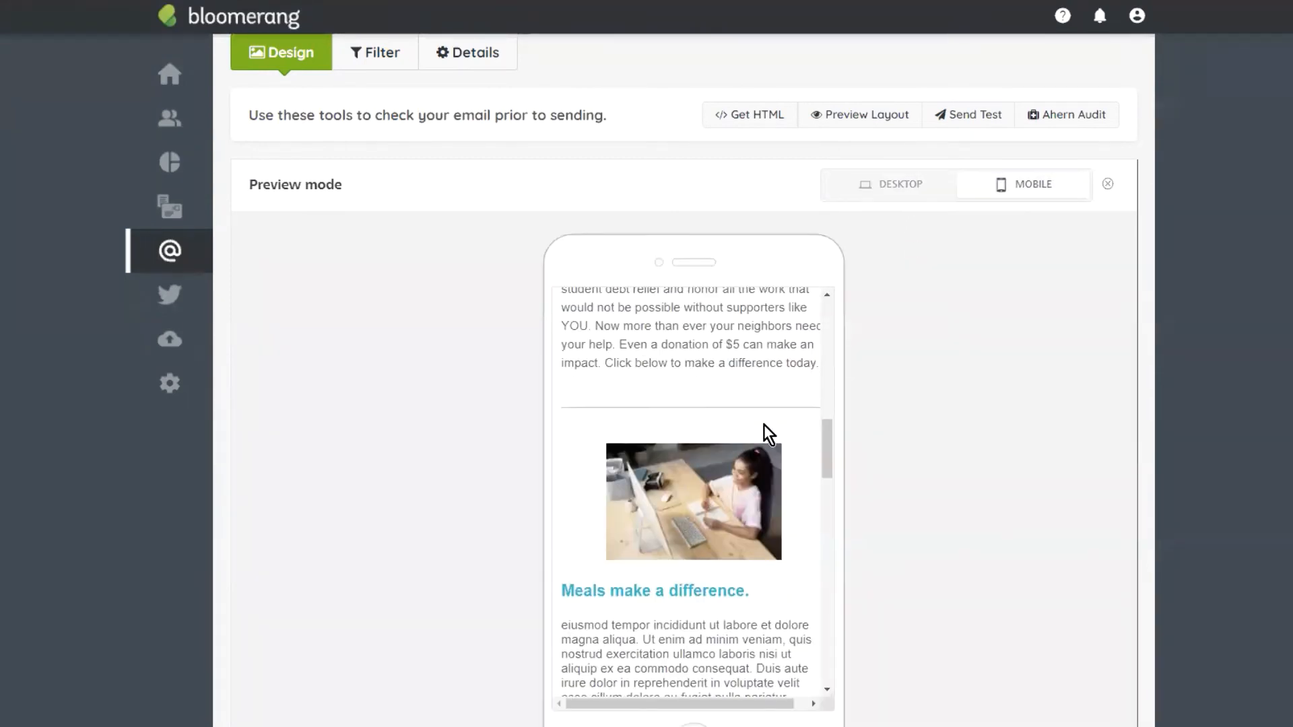
scroll(767, 433, down, 3)
scroll(733, 373, down, 10)
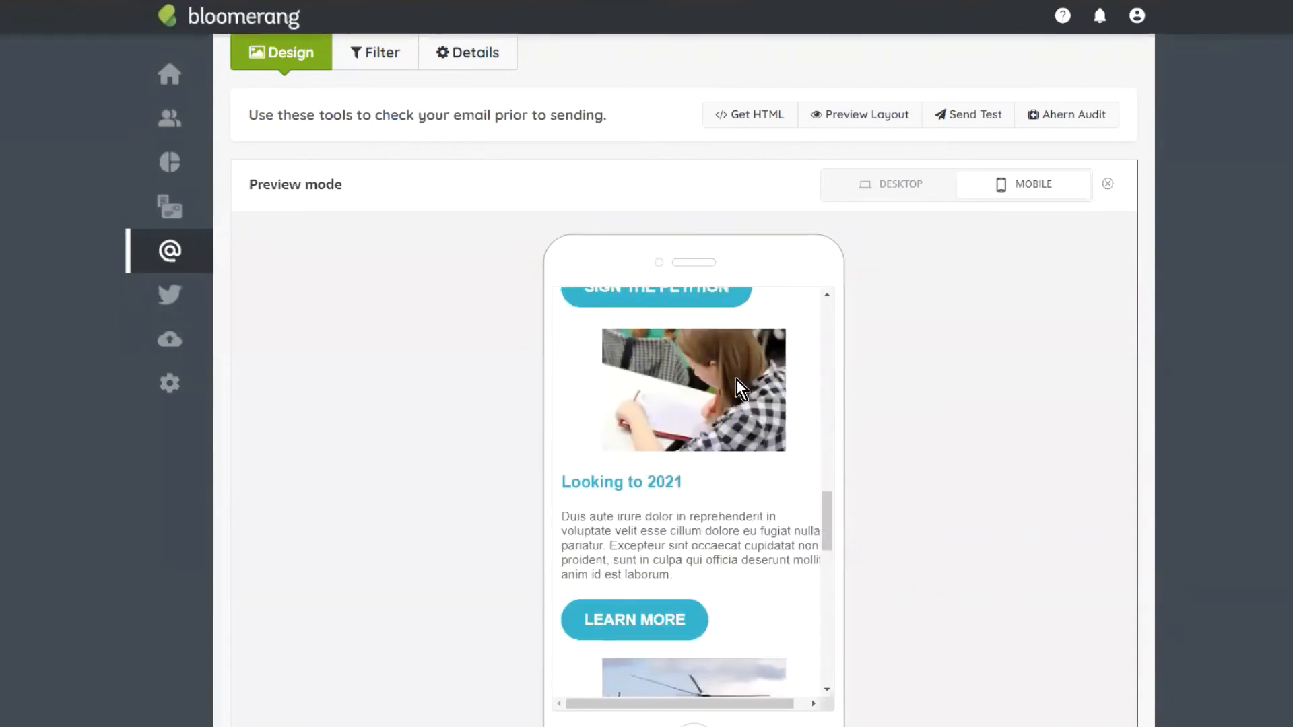
scroll(737, 379, down, 2)
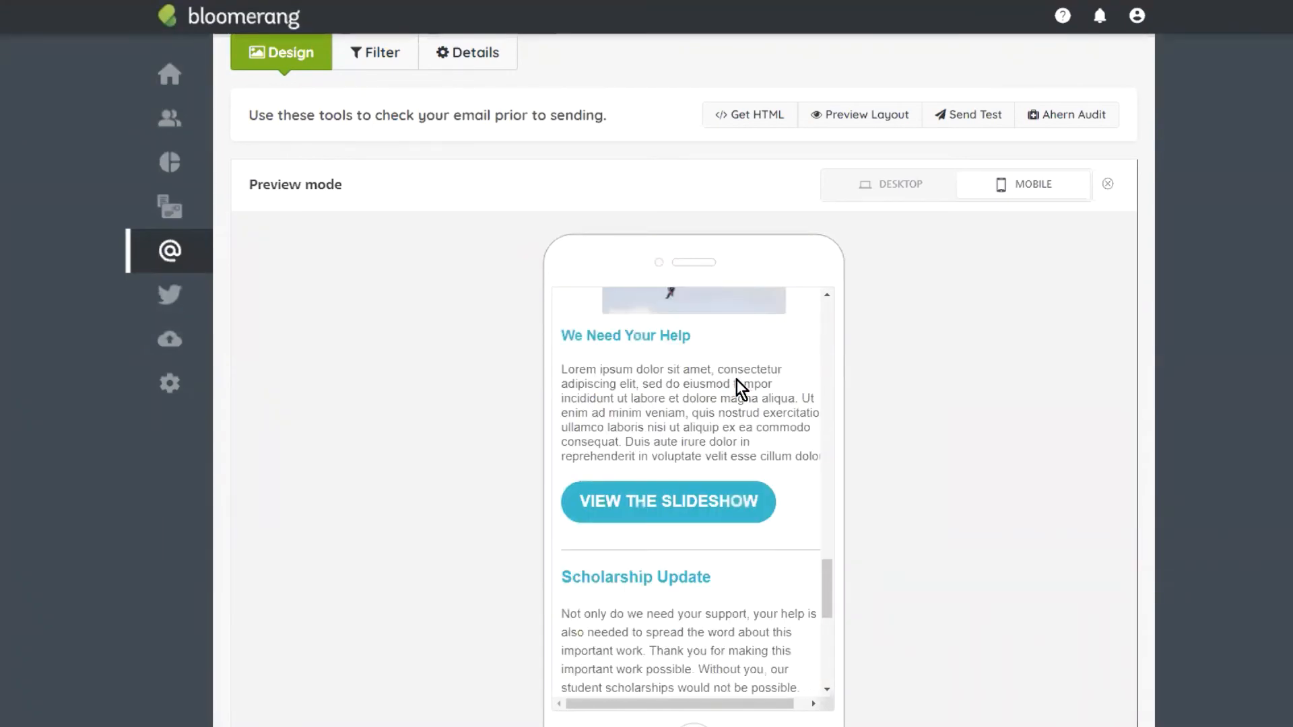
scroll(741, 371, down, 5)
scroll(747, 381, up, 4)
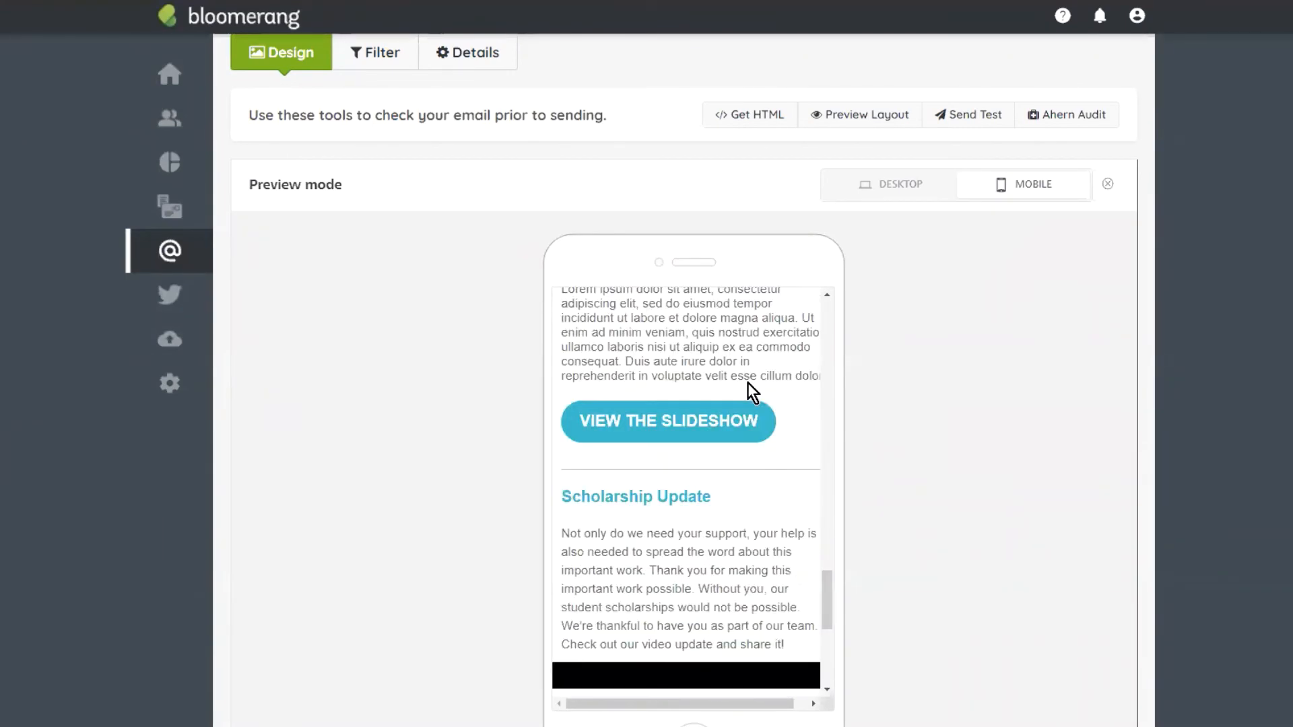
scroll(748, 382, down, 5)
scroll(747, 394, up, 4)
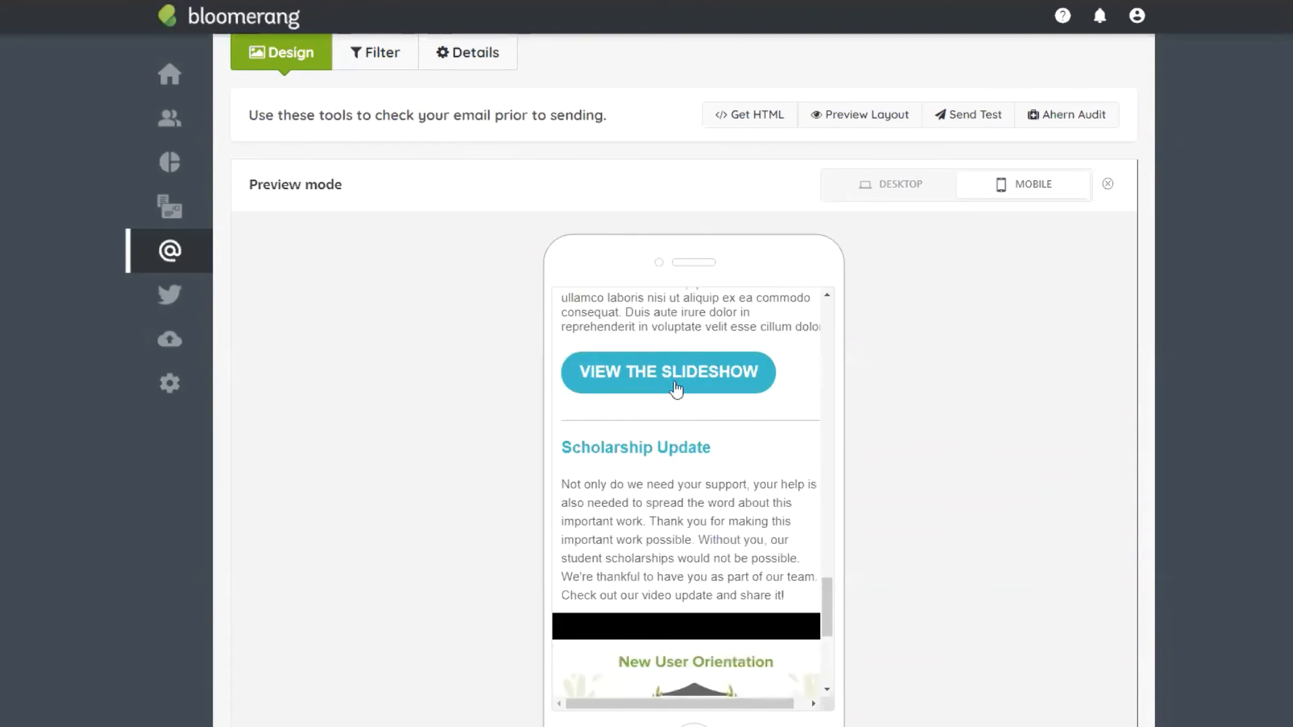
Step: Close Preview mode to get back to the email editor
click(1117, 186)
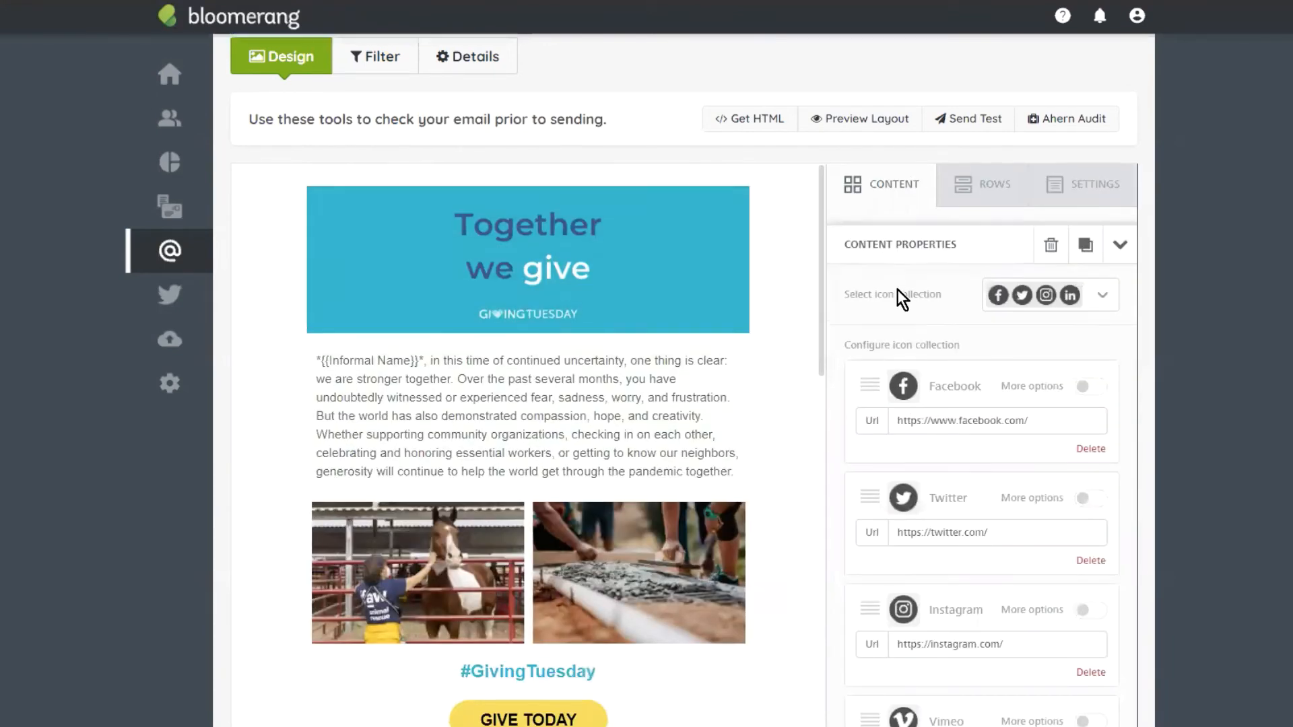
scroll(897, 289, up, 2)
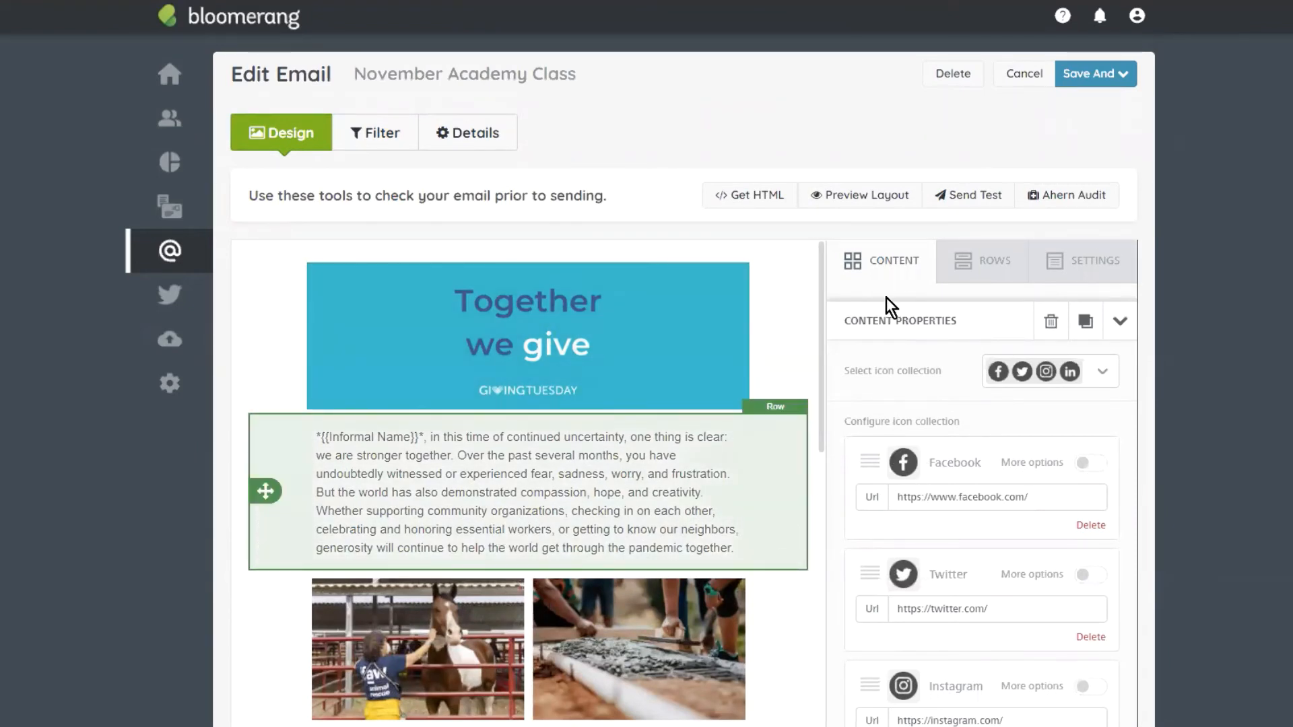
scroll(780, 377, down, 10)
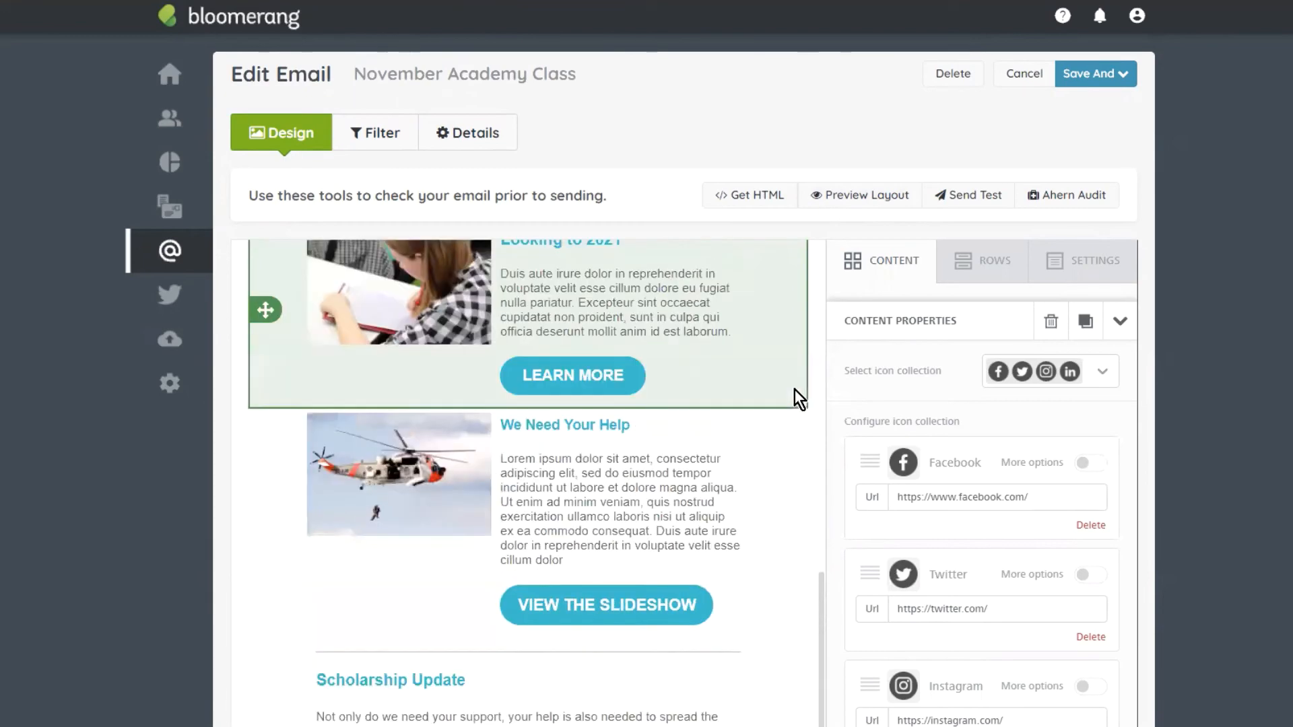
scroll(794, 389, up, 10)
Step: Check the recipient filter and From Name/From Email details, then Save And > Preview
click(372, 131)
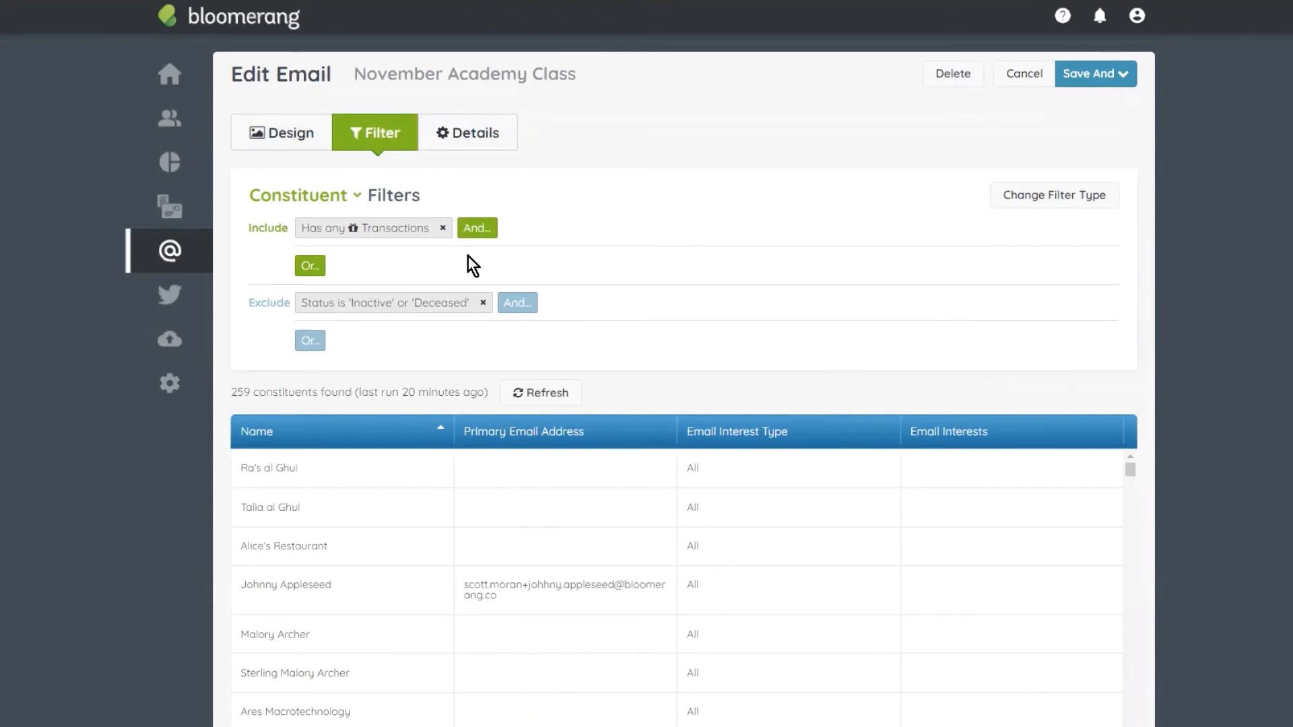
click(490, 132)
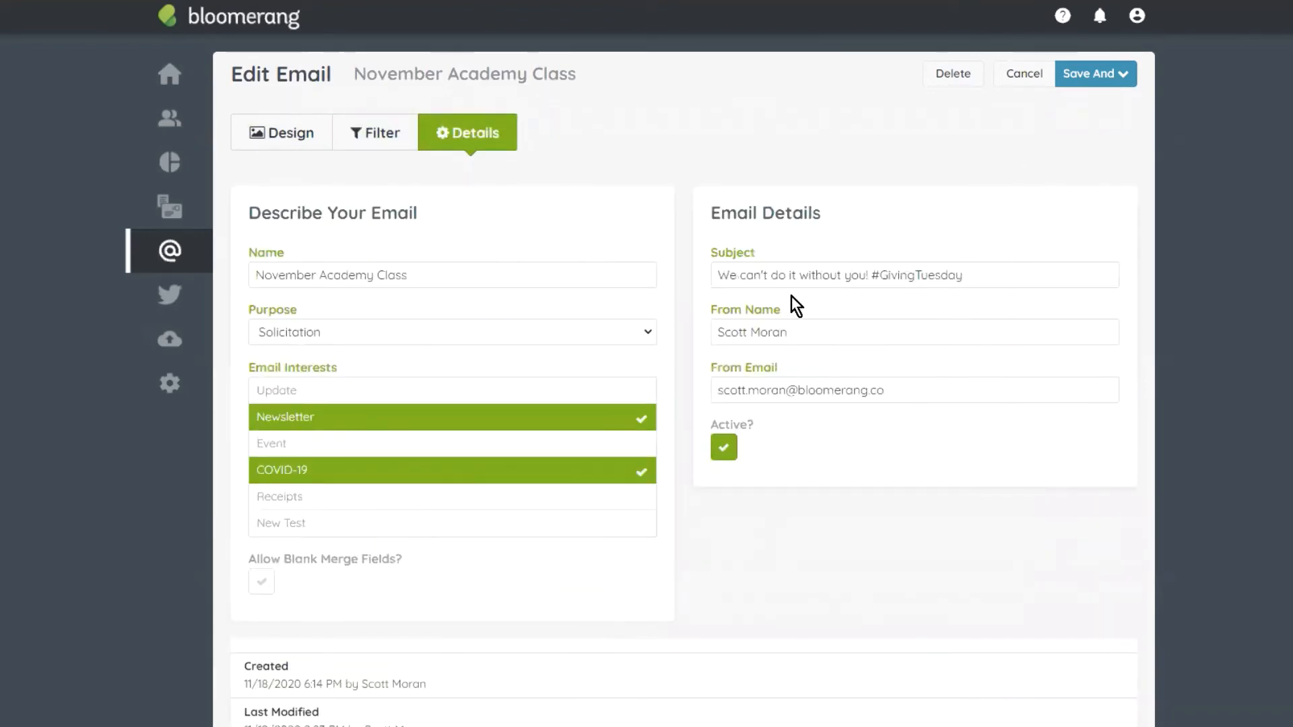
drag(844, 326, 703, 326)
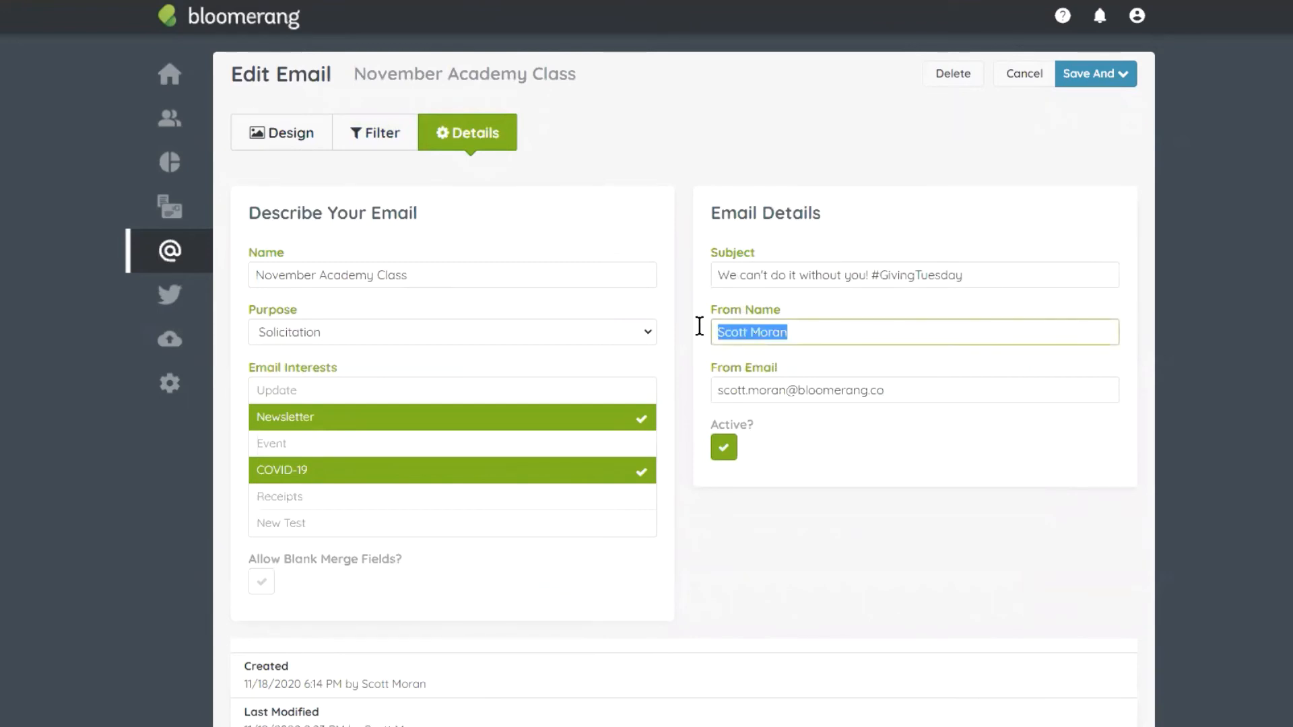
click(967, 389)
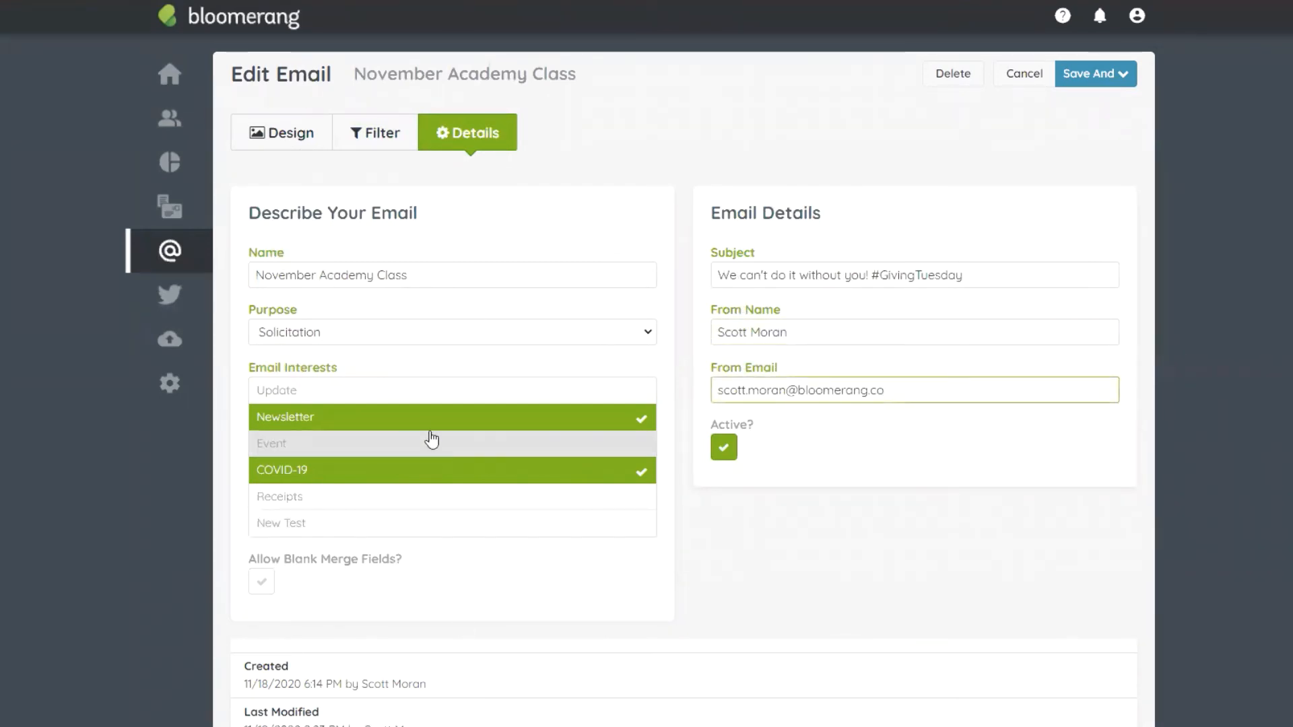
click(1106, 74)
click(1108, 117)
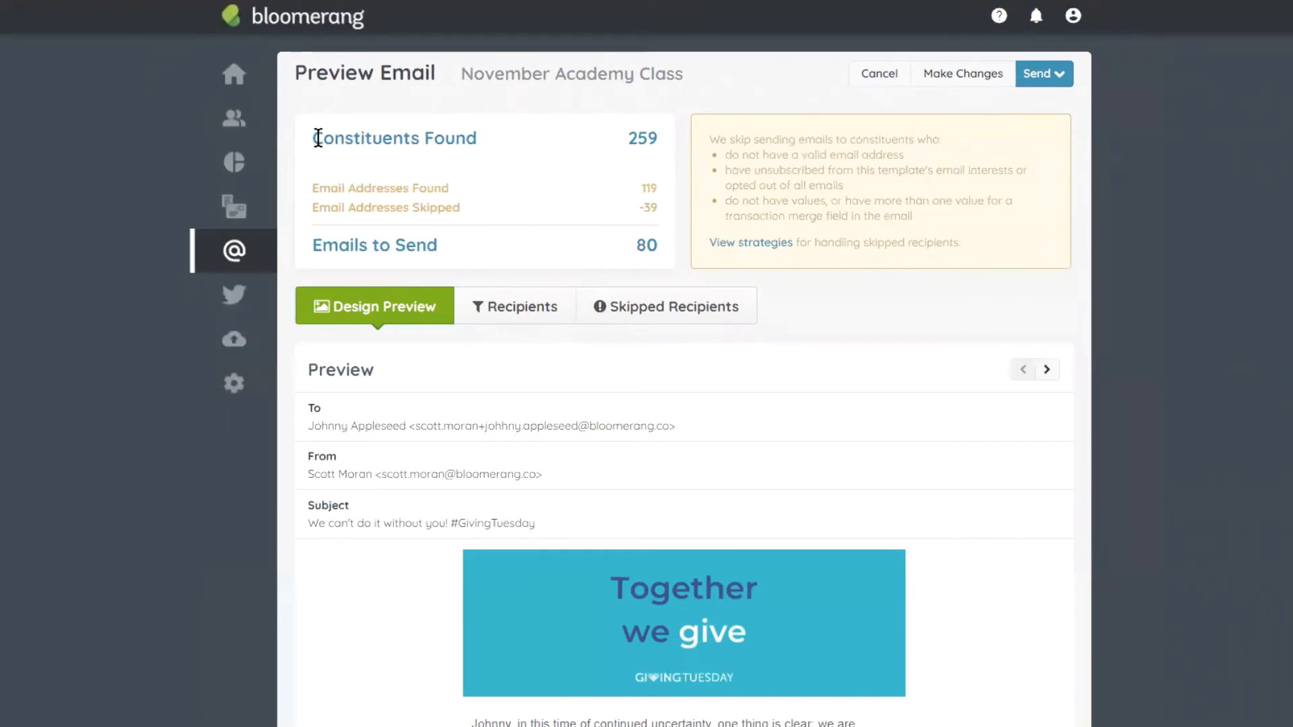
Step: Highlight the send counts: 259 constituents found, 119 email addresses found, 39 skipped
drag(313, 136, 673, 140)
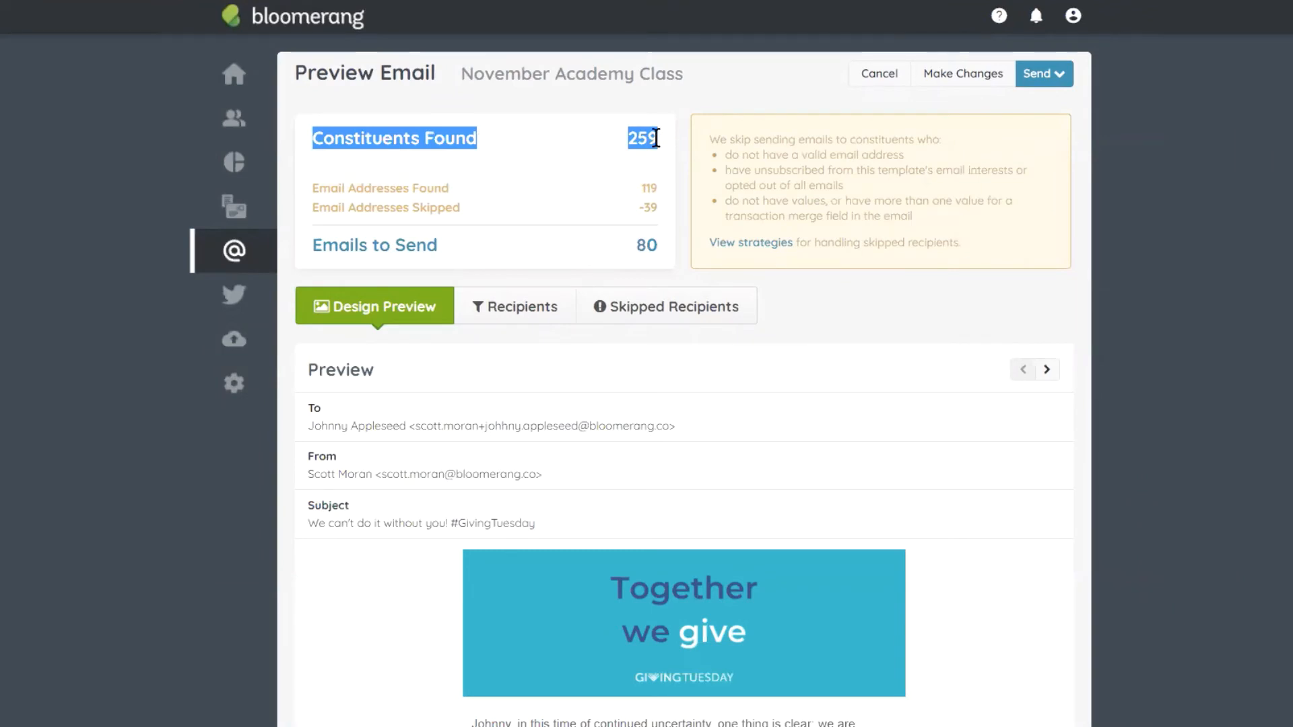
click(651, 140)
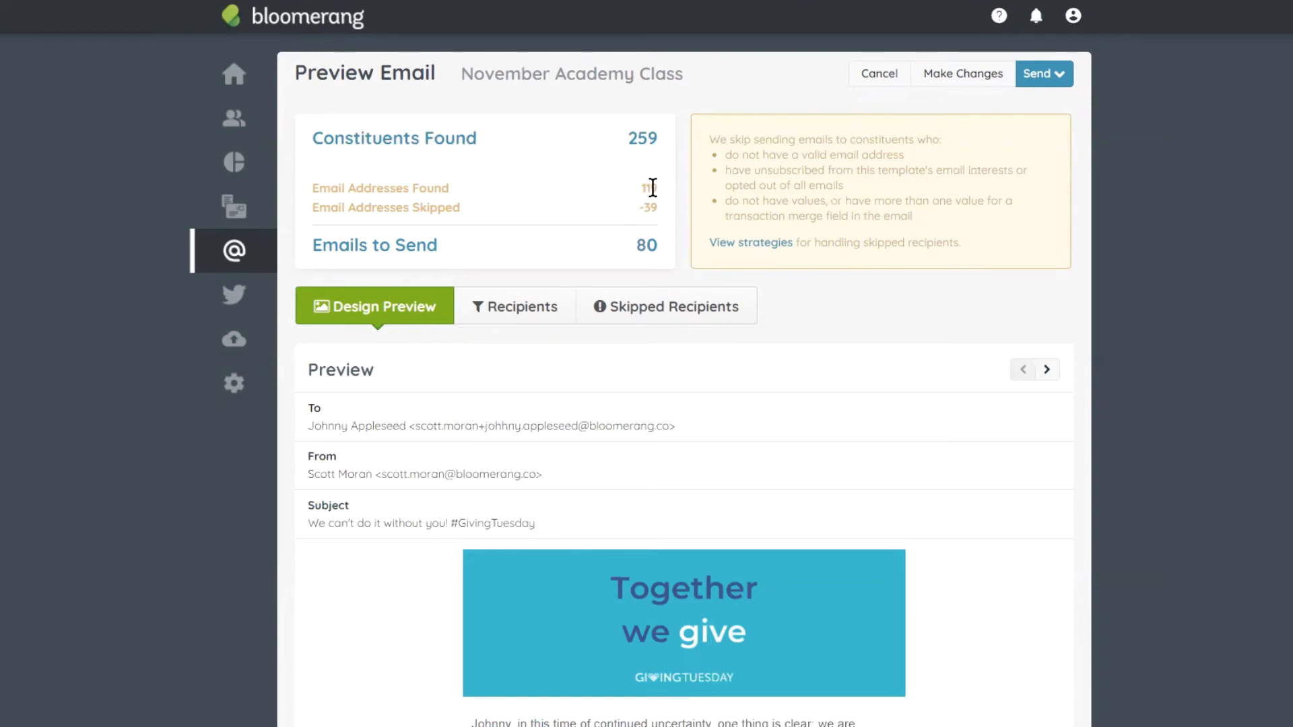
double_click(649, 188)
drag(452, 192, 352, 182)
click(458, 193)
double_click(652, 188)
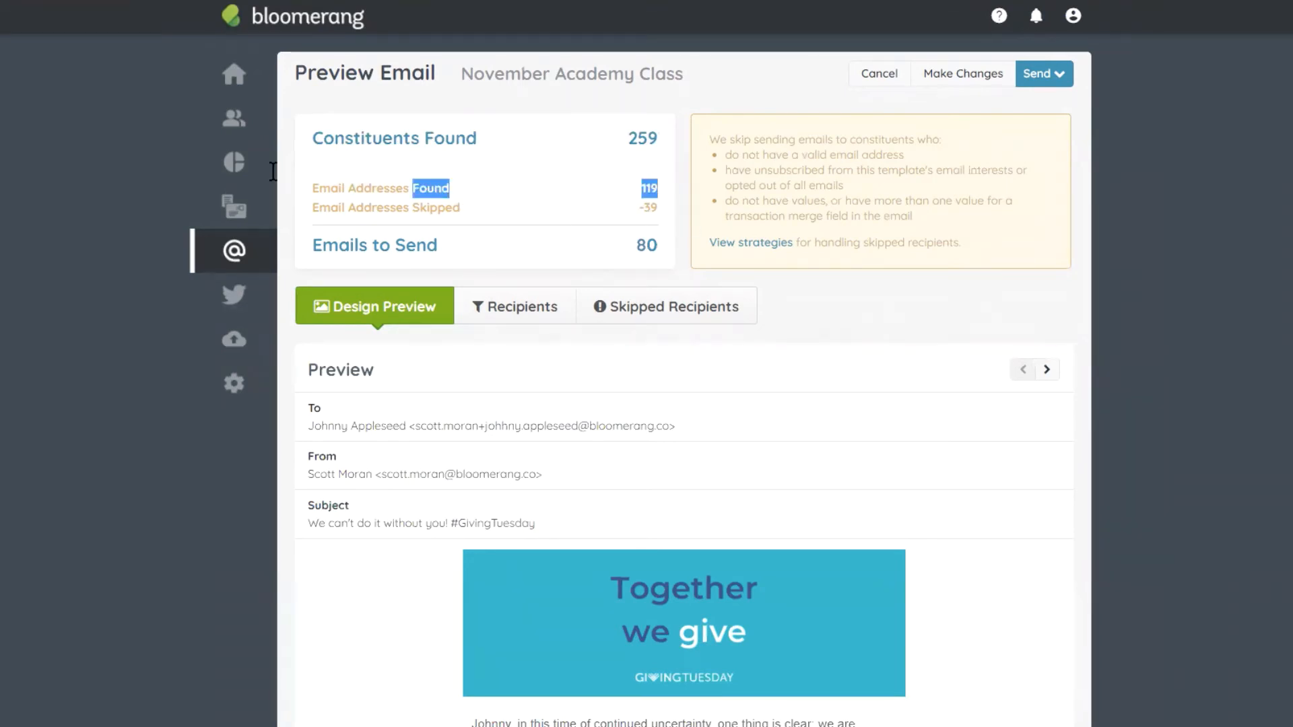
double_click(651, 188)
double_click(648, 208)
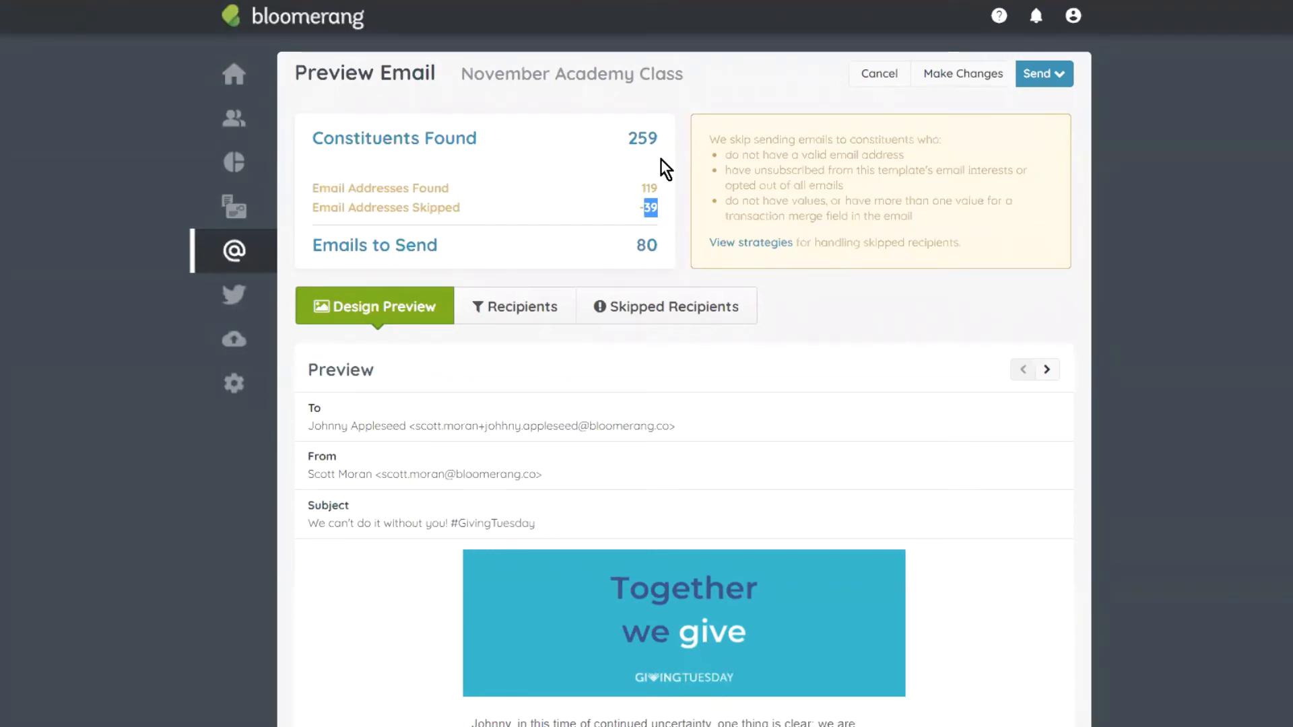
Step: Scroll through the list of recipients whose addresses will be skipped
click(669, 311)
scroll(825, 280, down, 2)
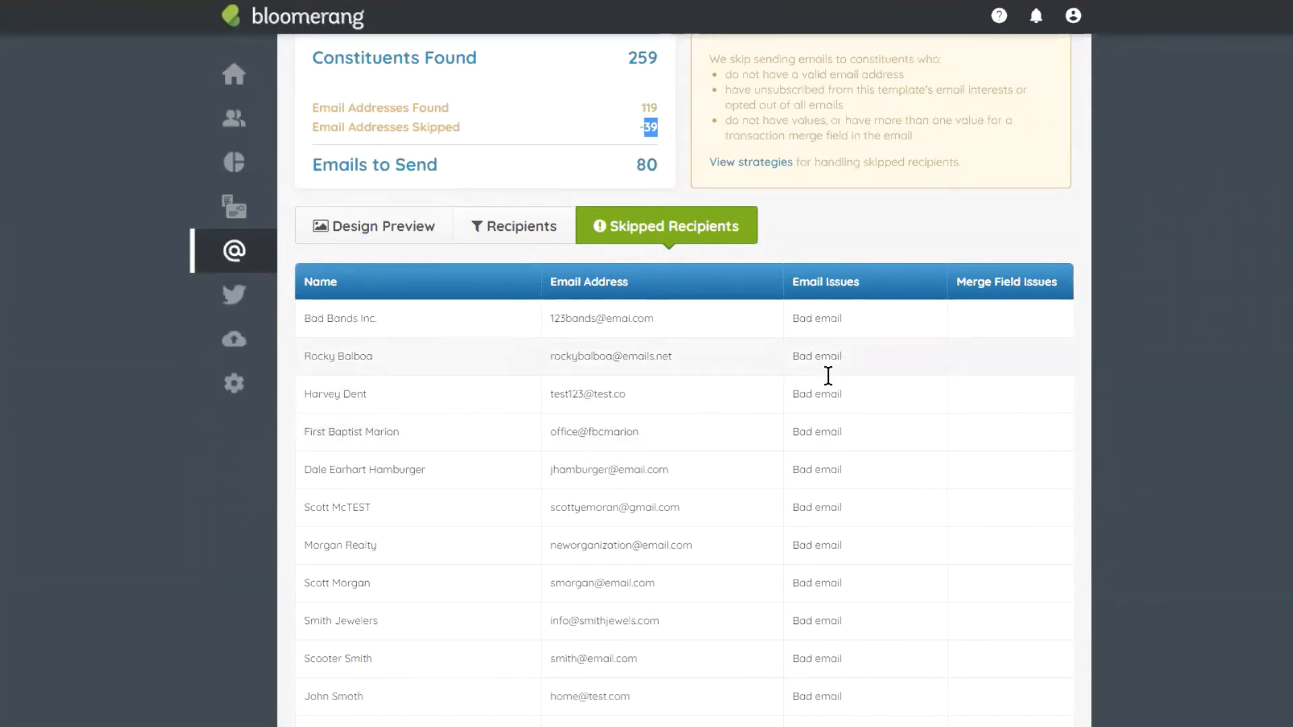
scroll(829, 376, down, 4)
scroll(871, 344, down, 3)
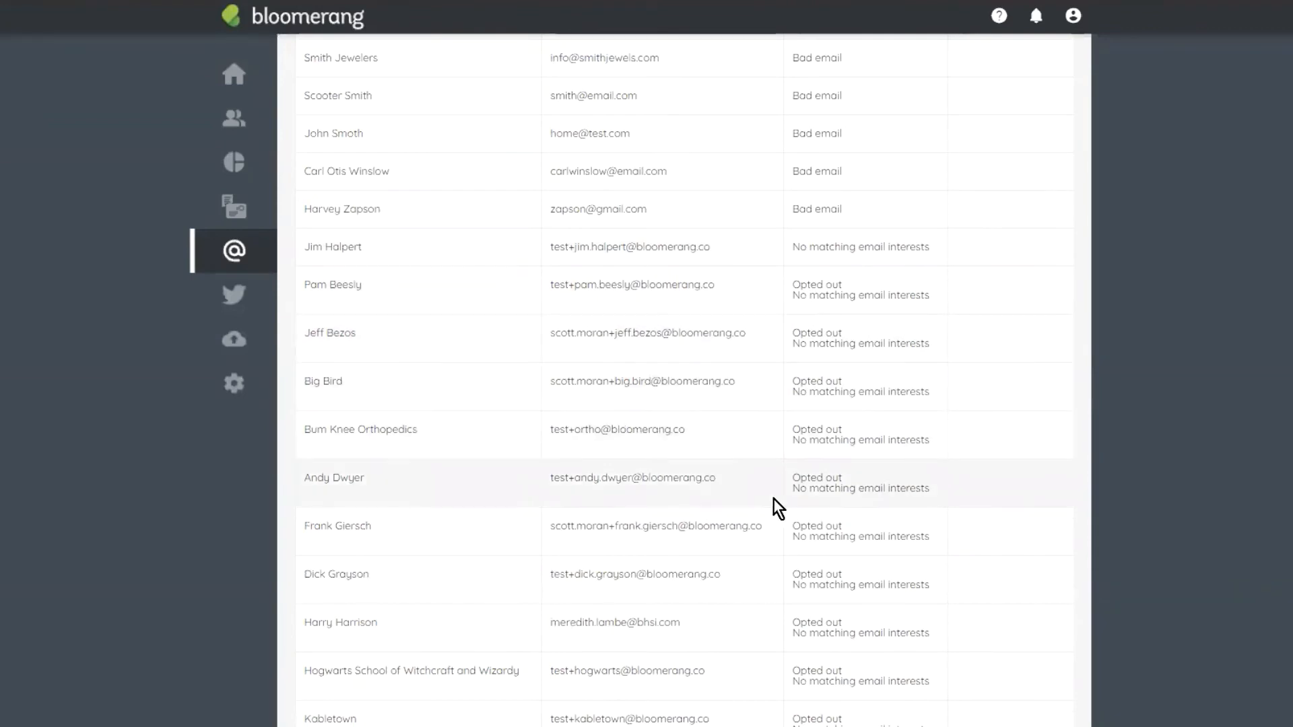
scroll(824, 494, down, 10)
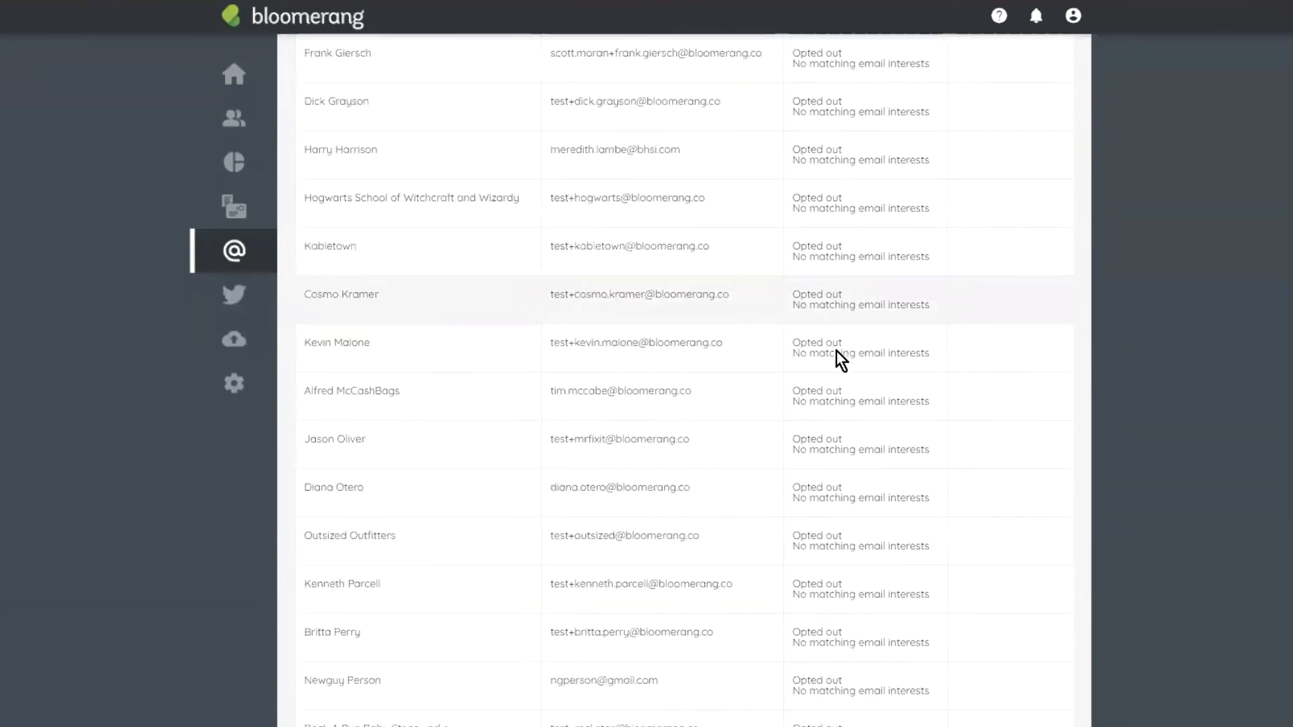
scroll(867, 346, up, 20)
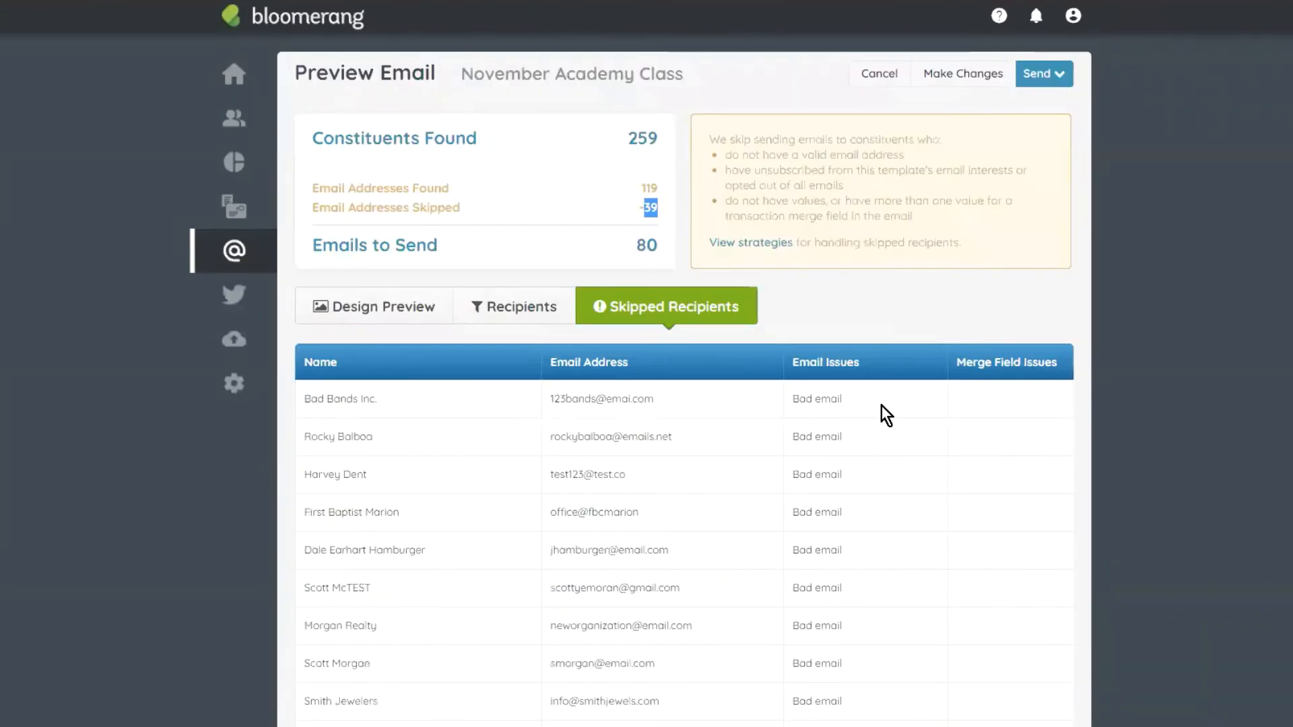
Step: Review the recipients who will get the email, then return to the Design Preview
click(534, 311)
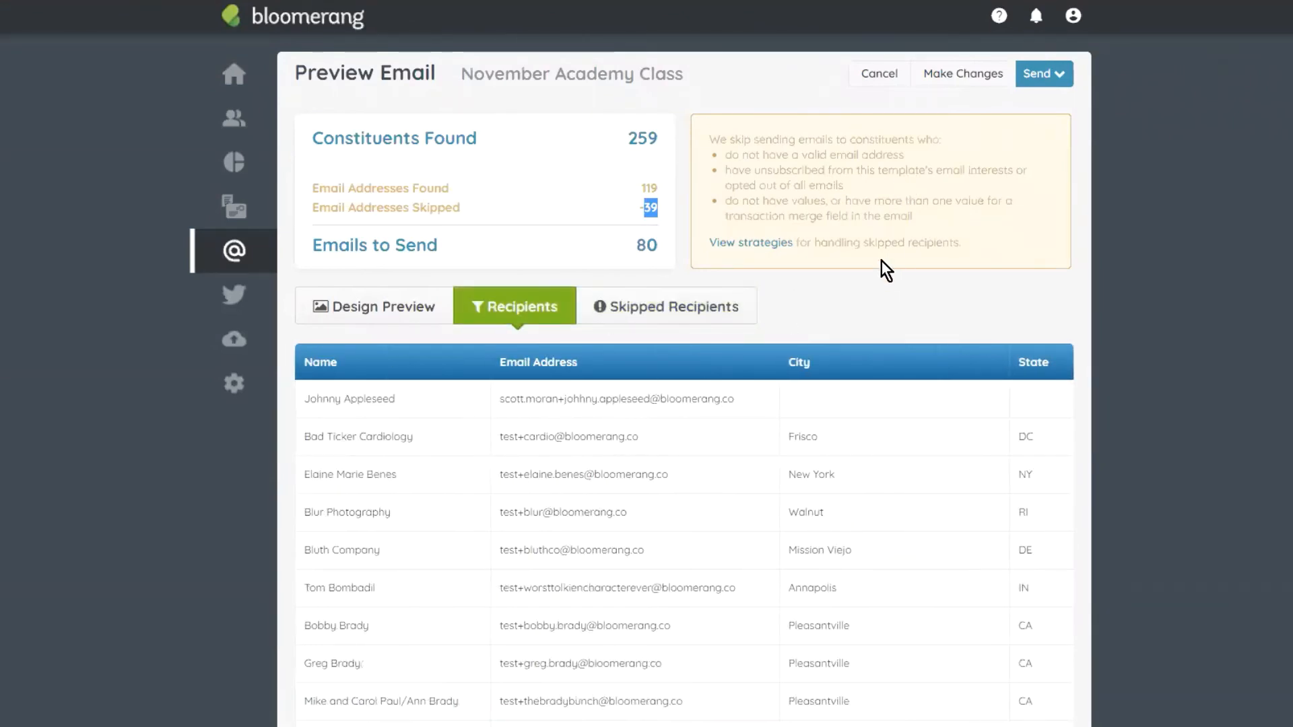
scroll(805, 268, down, 10)
scroll(522, 324, up, 10)
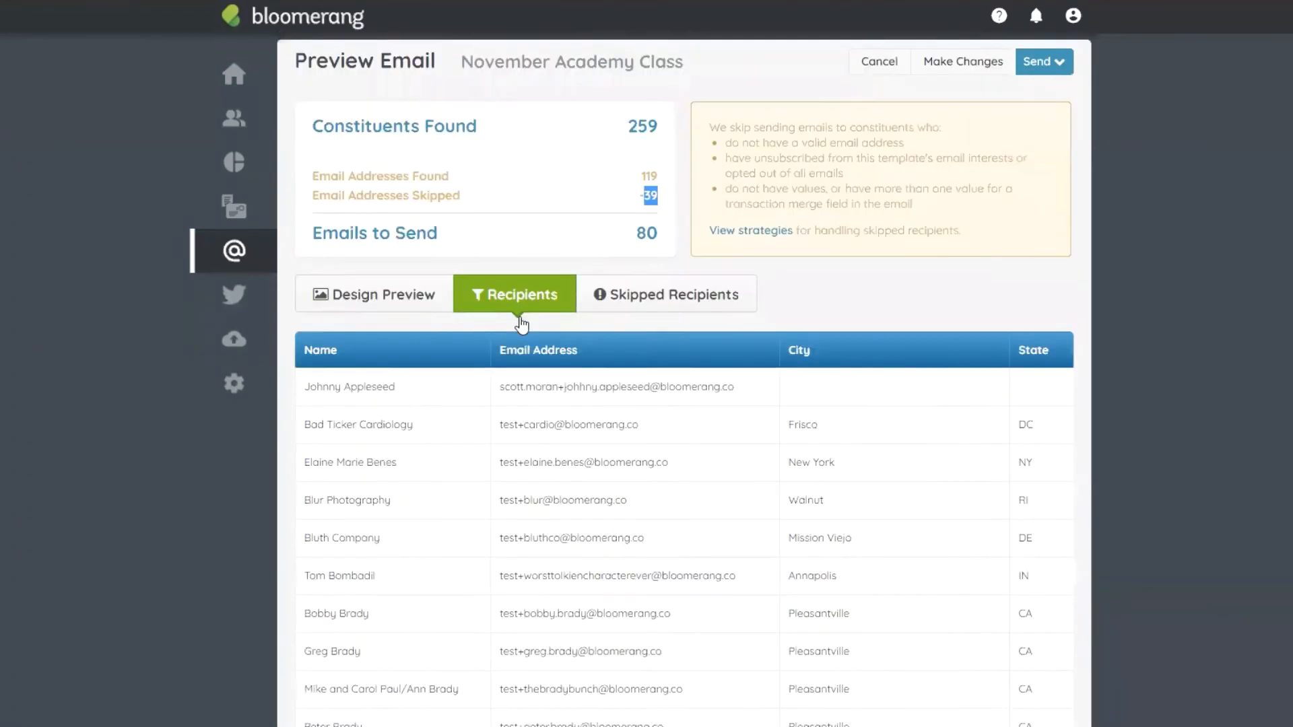
click(394, 327)
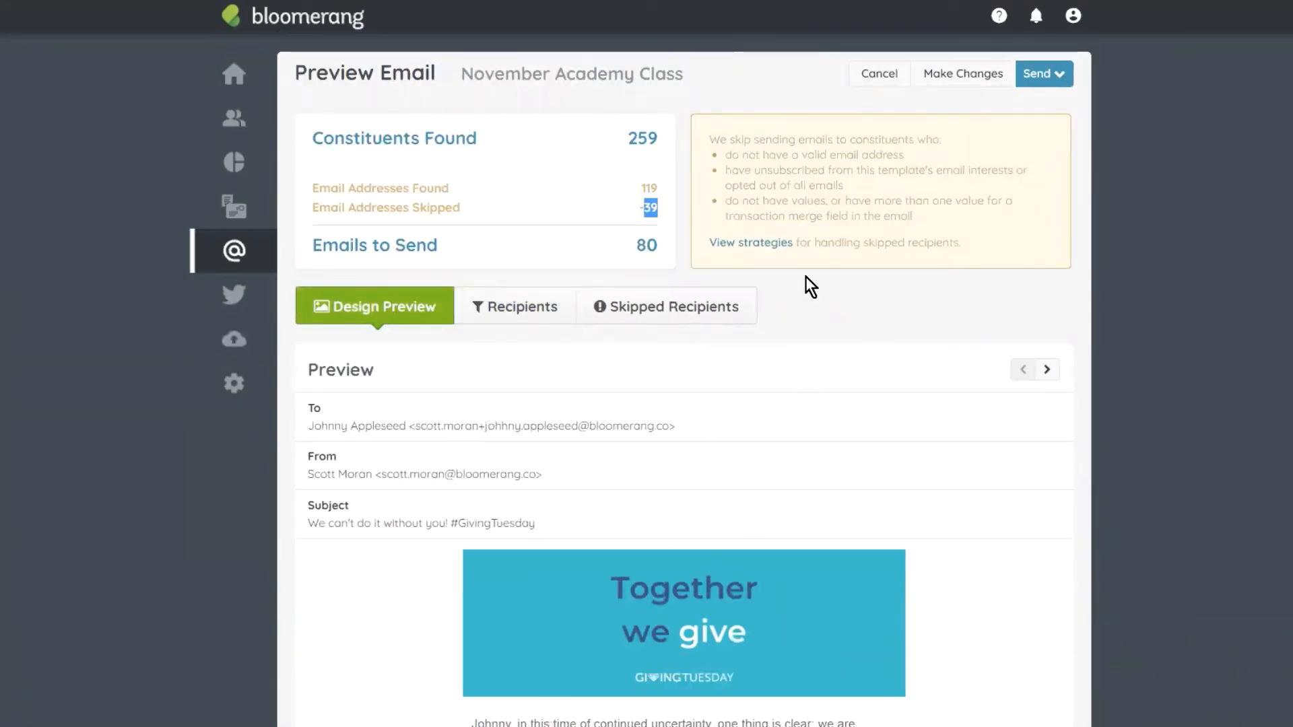
Step: Scroll the Design Preview and check its addressee and the personalized name in the greeting
scroll(810, 287, down, 4)
scroll(918, 254, up, 4)
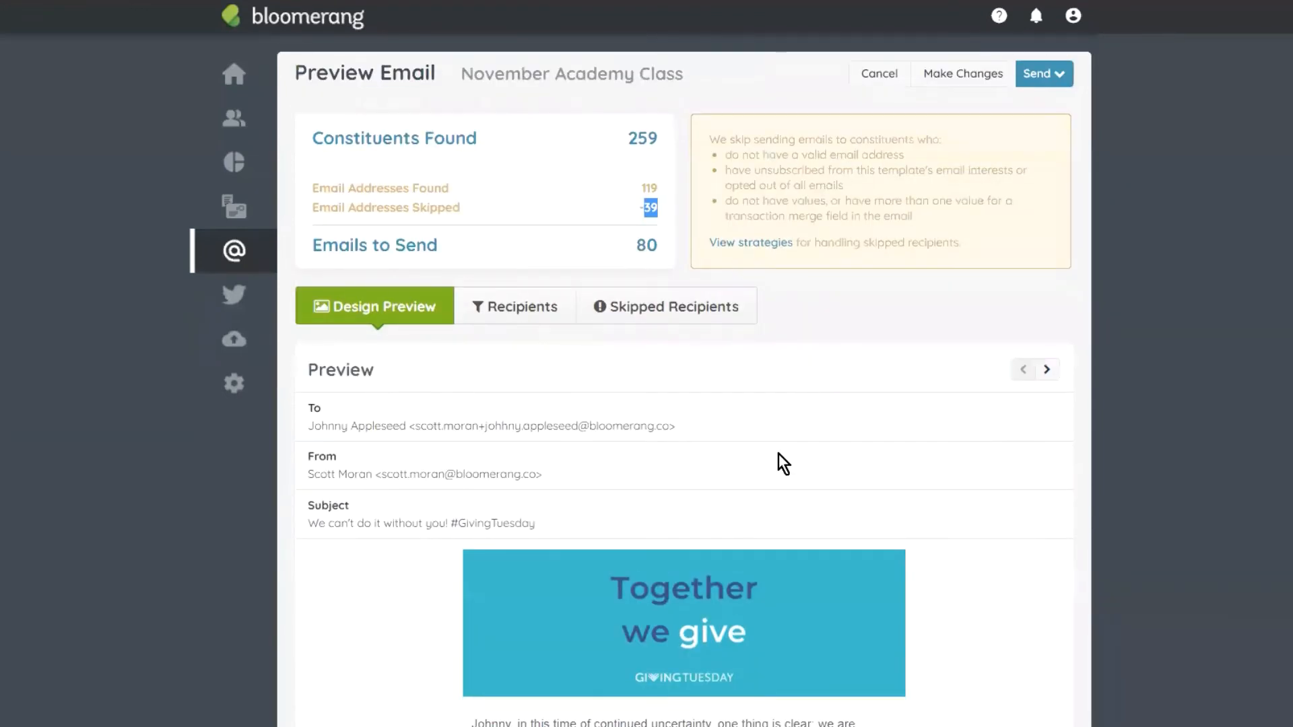
scroll(648, 392, down, 1)
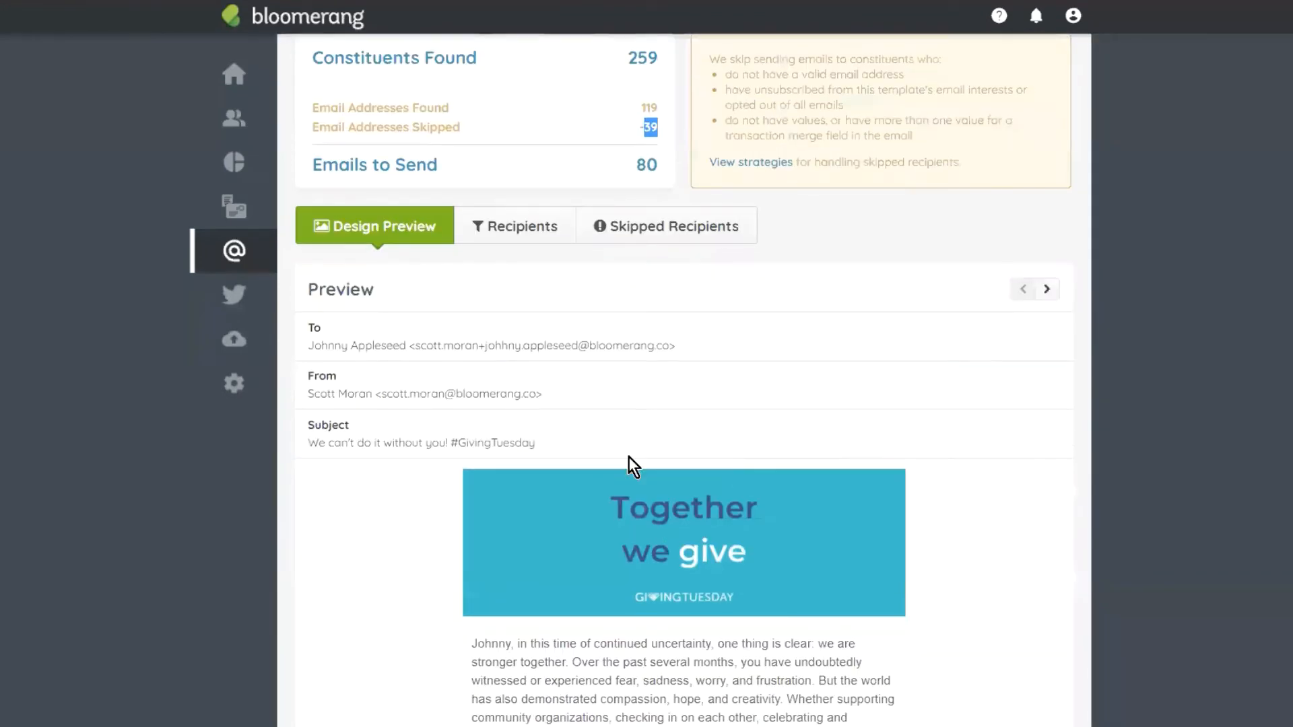
scroll(1038, 386, down, 5)
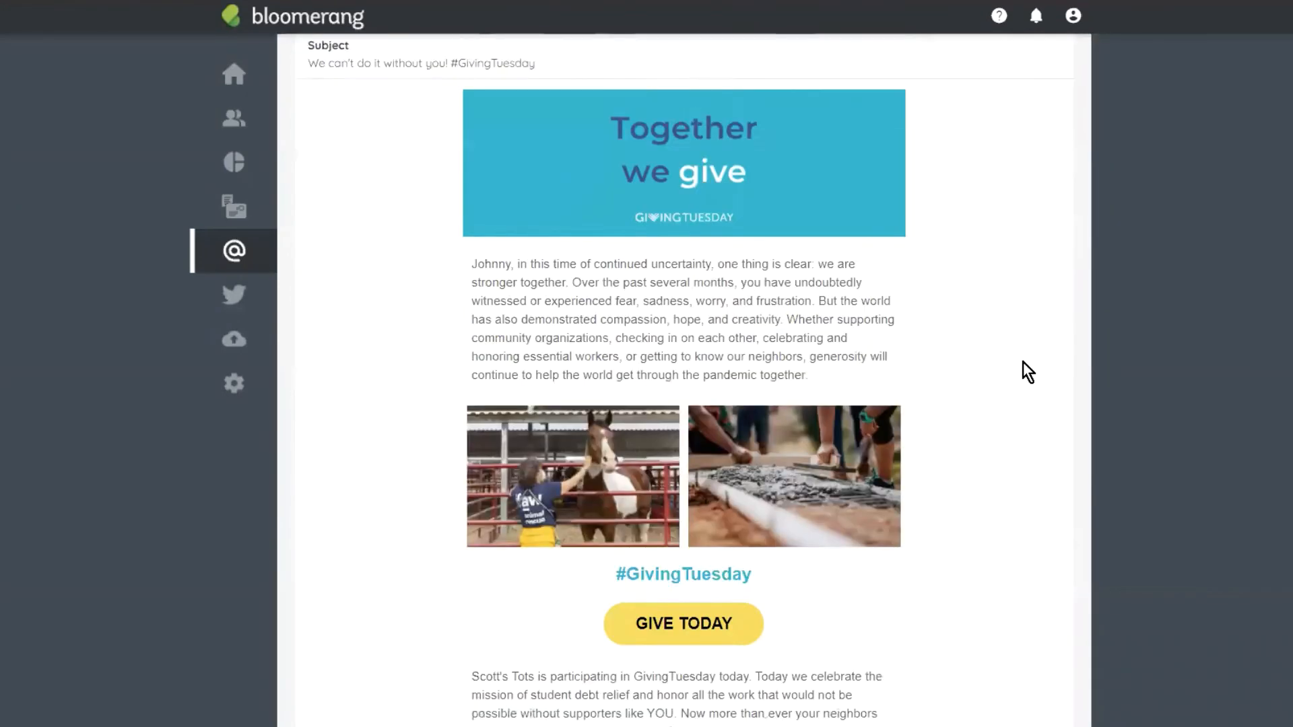
scroll(1024, 362, up, 4)
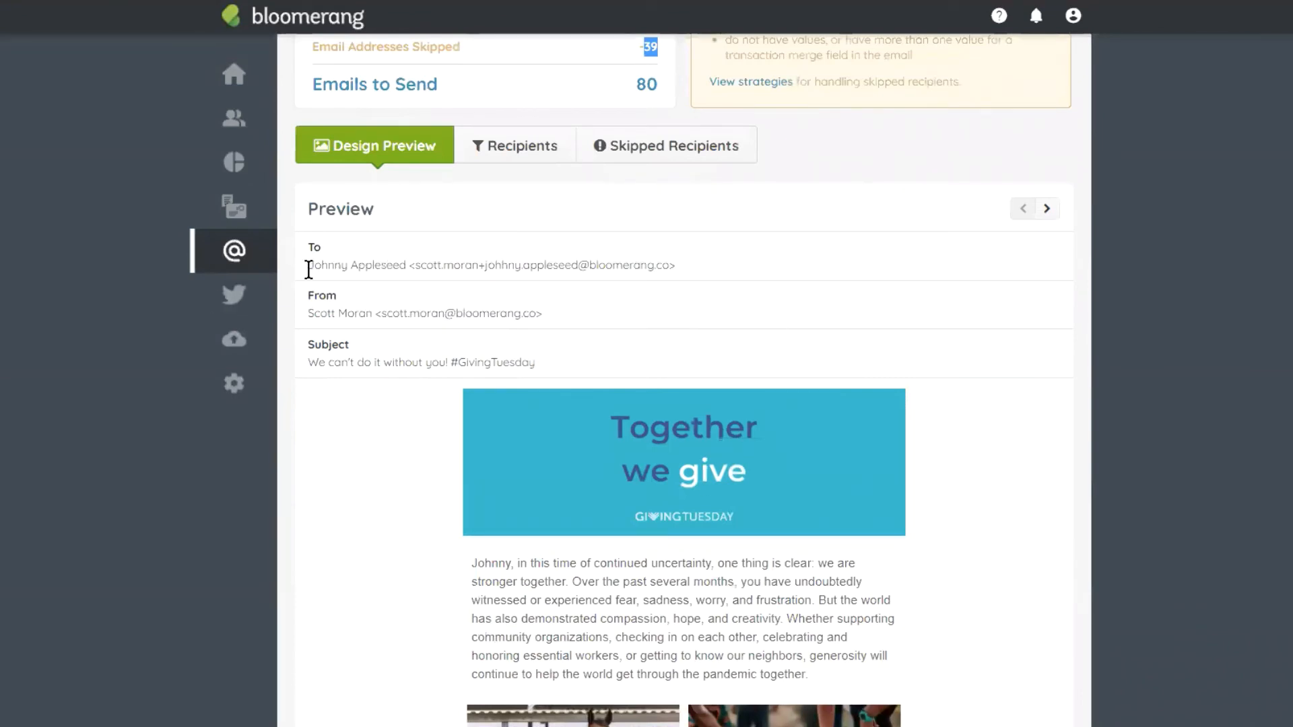
drag(308, 265, 650, 263)
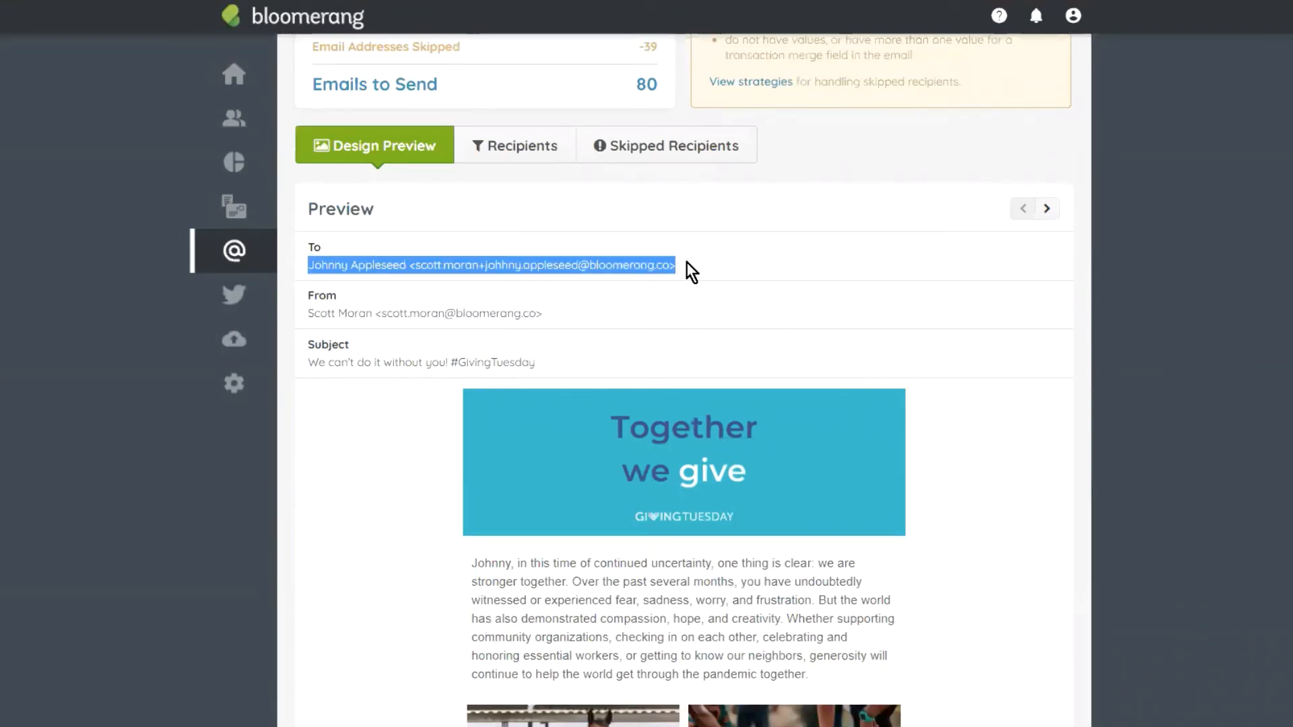
drag(511, 564, 473, 567)
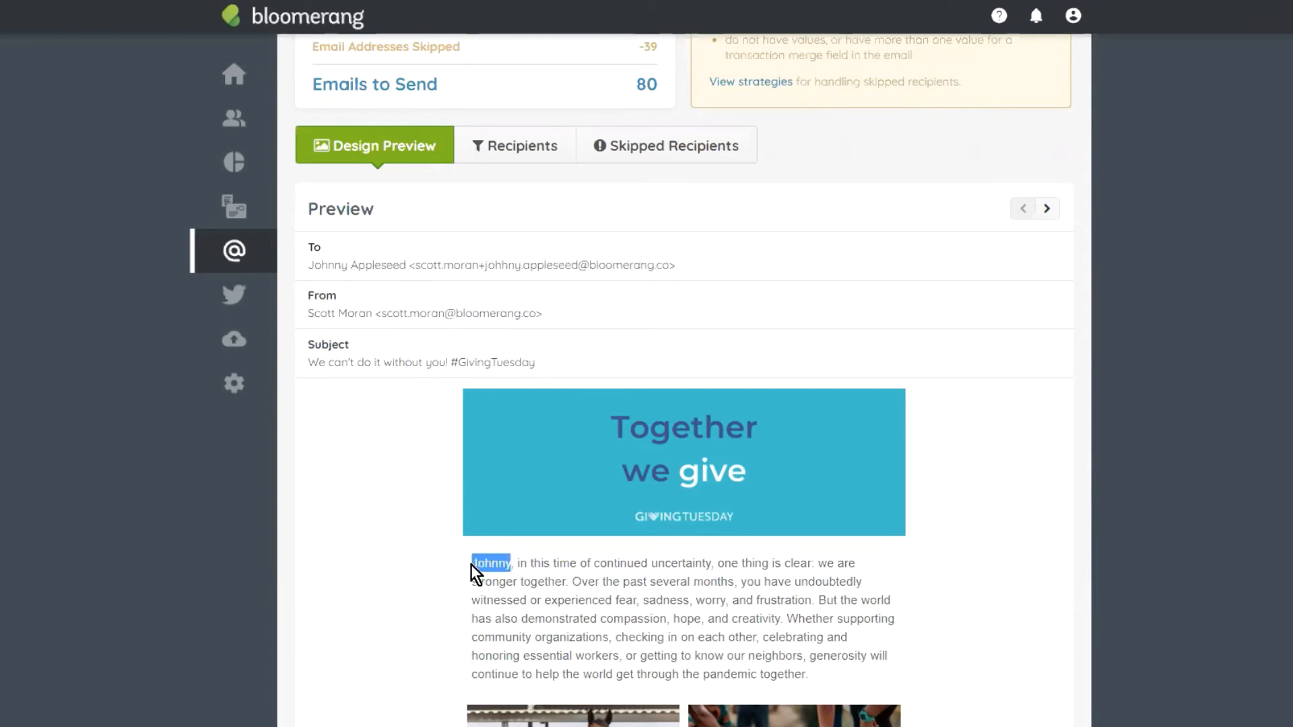
click(502, 563)
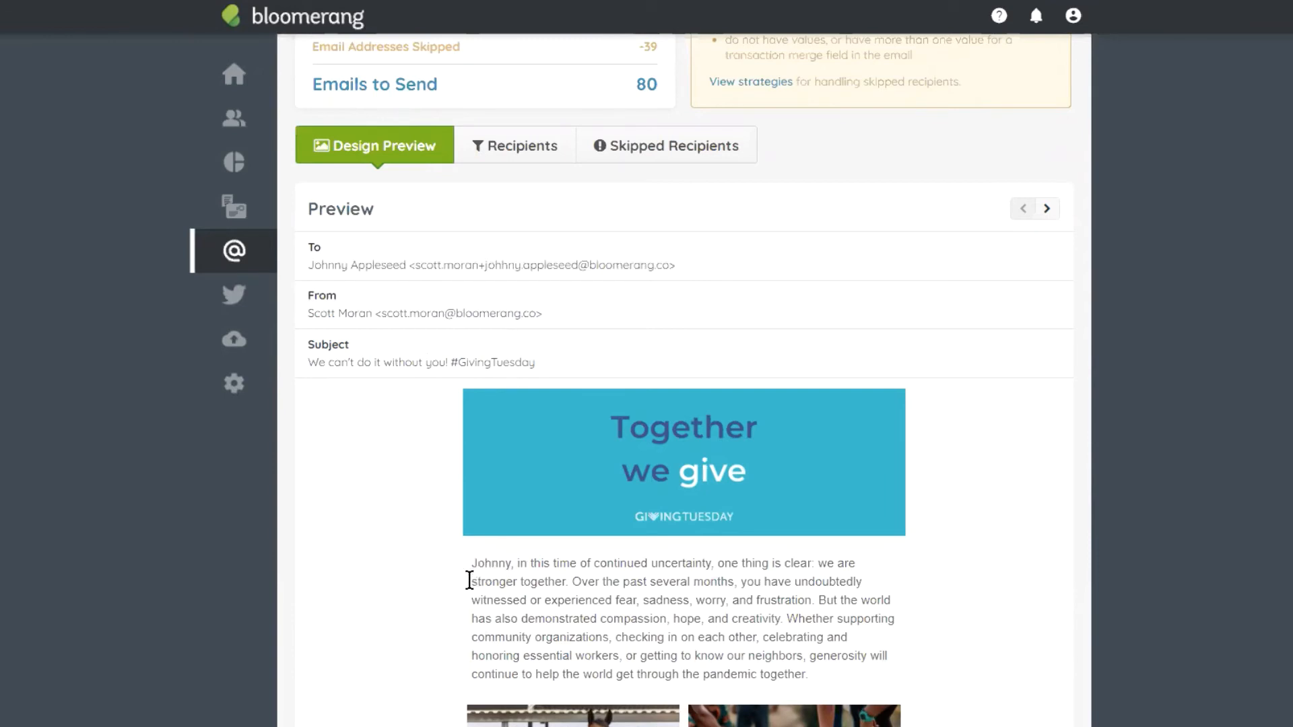
Step: Switch to the next recipient's version and check its merged name and footer contact details
click(1048, 209)
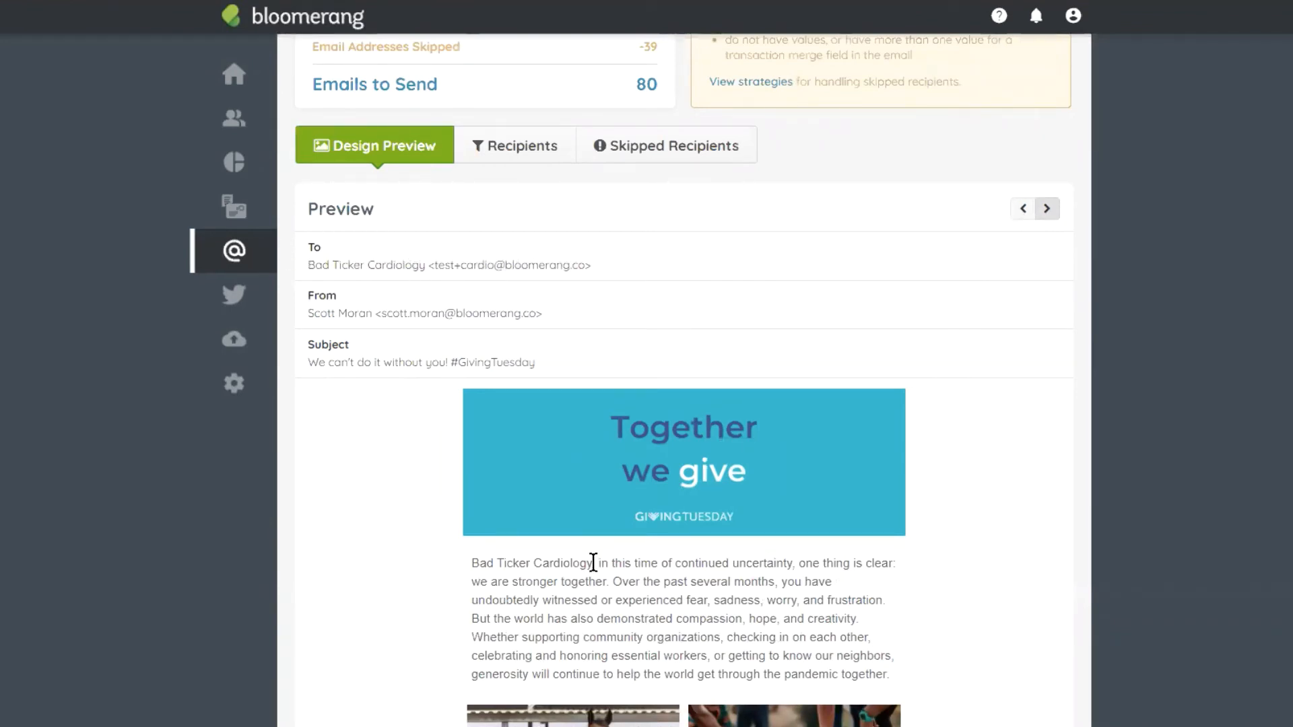
drag(595, 563, 471, 563)
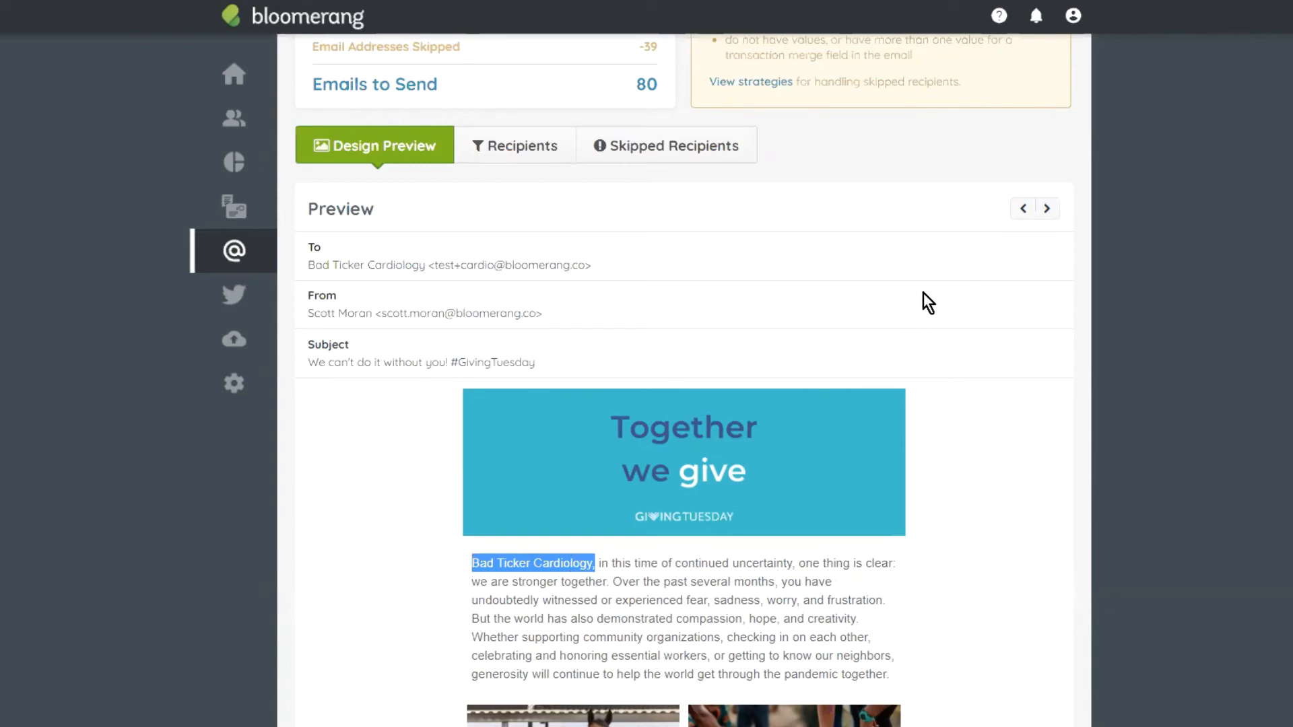
scroll(898, 413, down, 15)
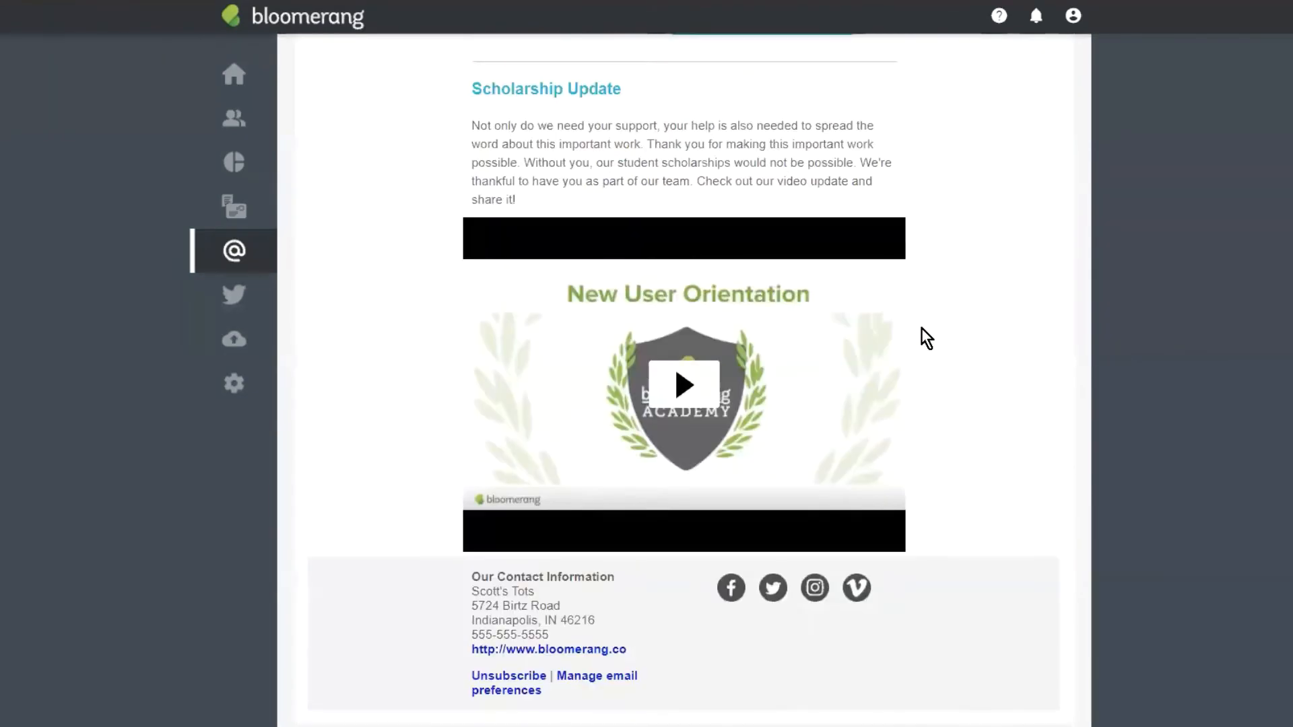
scroll(927, 338, down, 1)
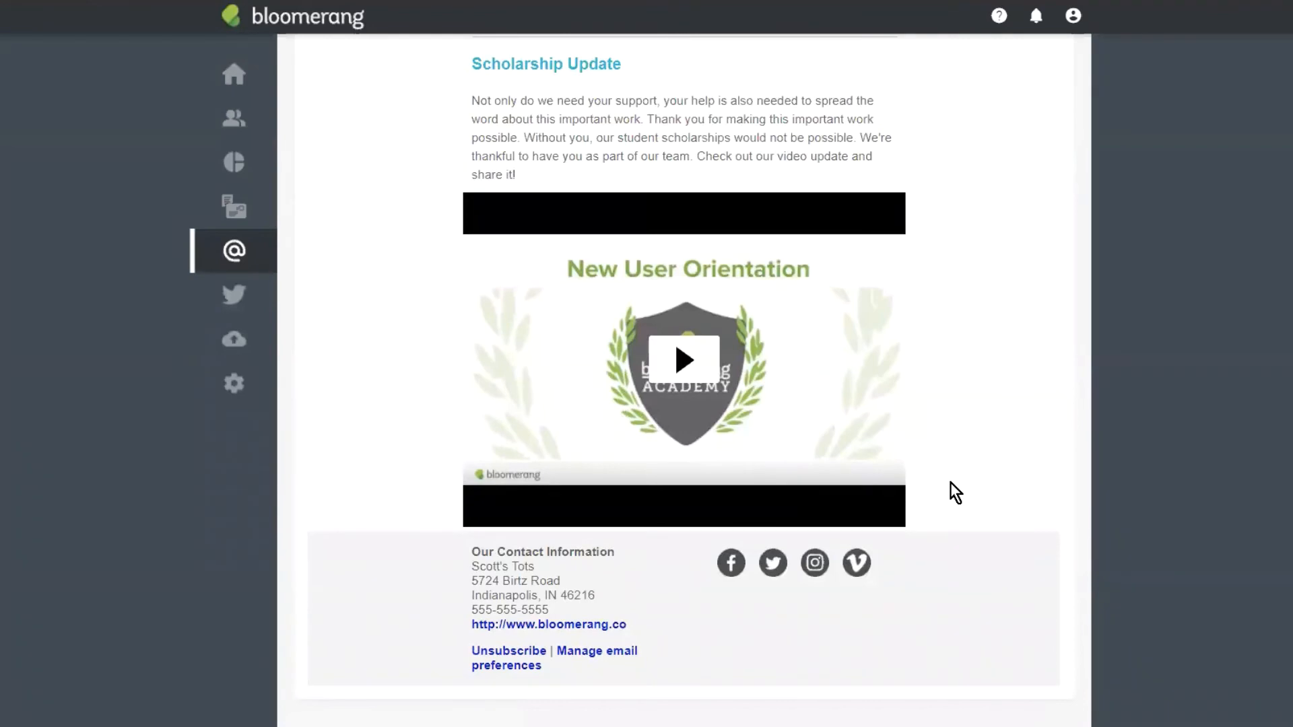
drag(549, 610, 455, 544)
click(498, 552)
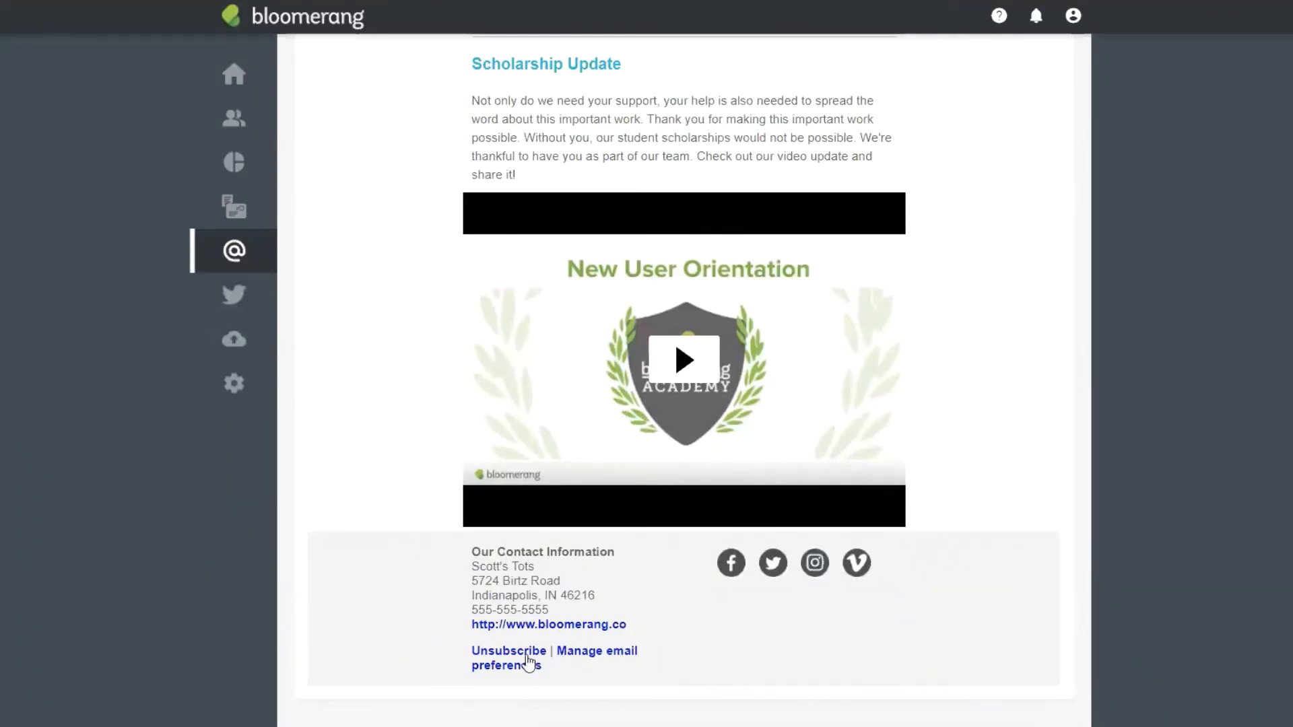
scroll(889, 337, up, 1)
scroll(911, 300, up, 20)
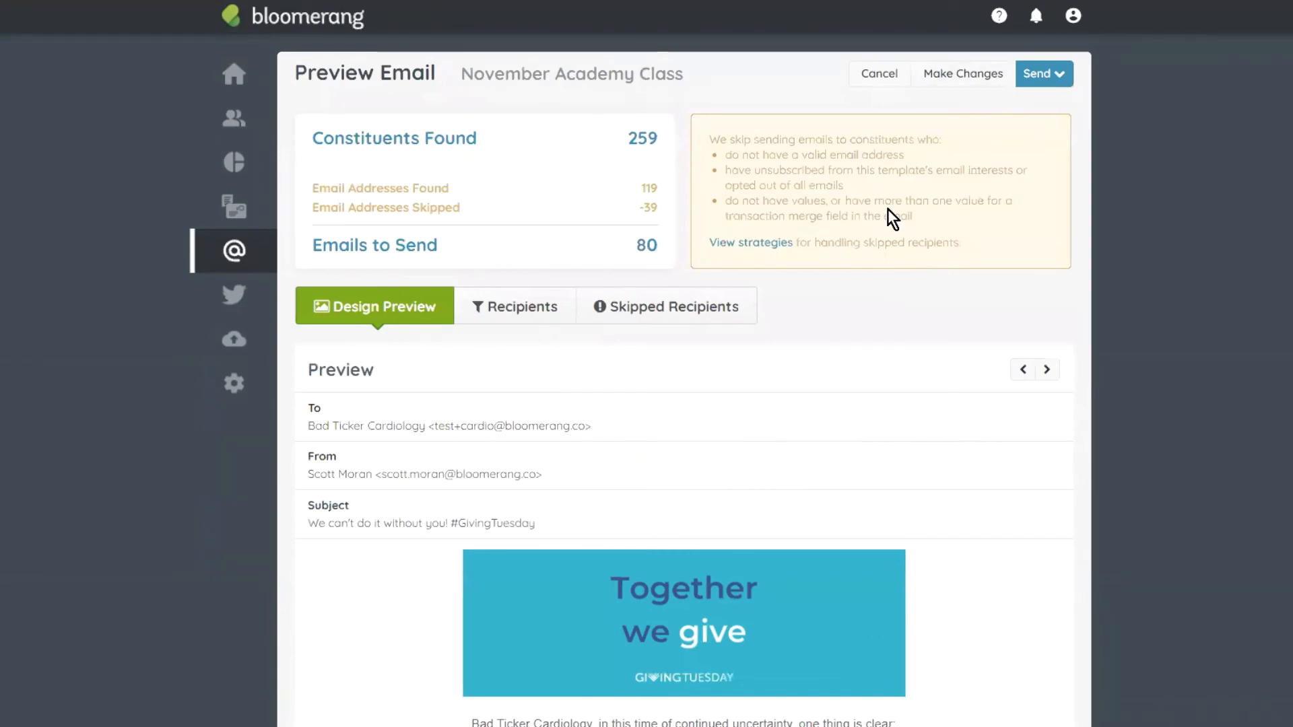
Step: Choose Send > Schedule for Later and pick December 1, 2020 as the send date
click(1044, 74)
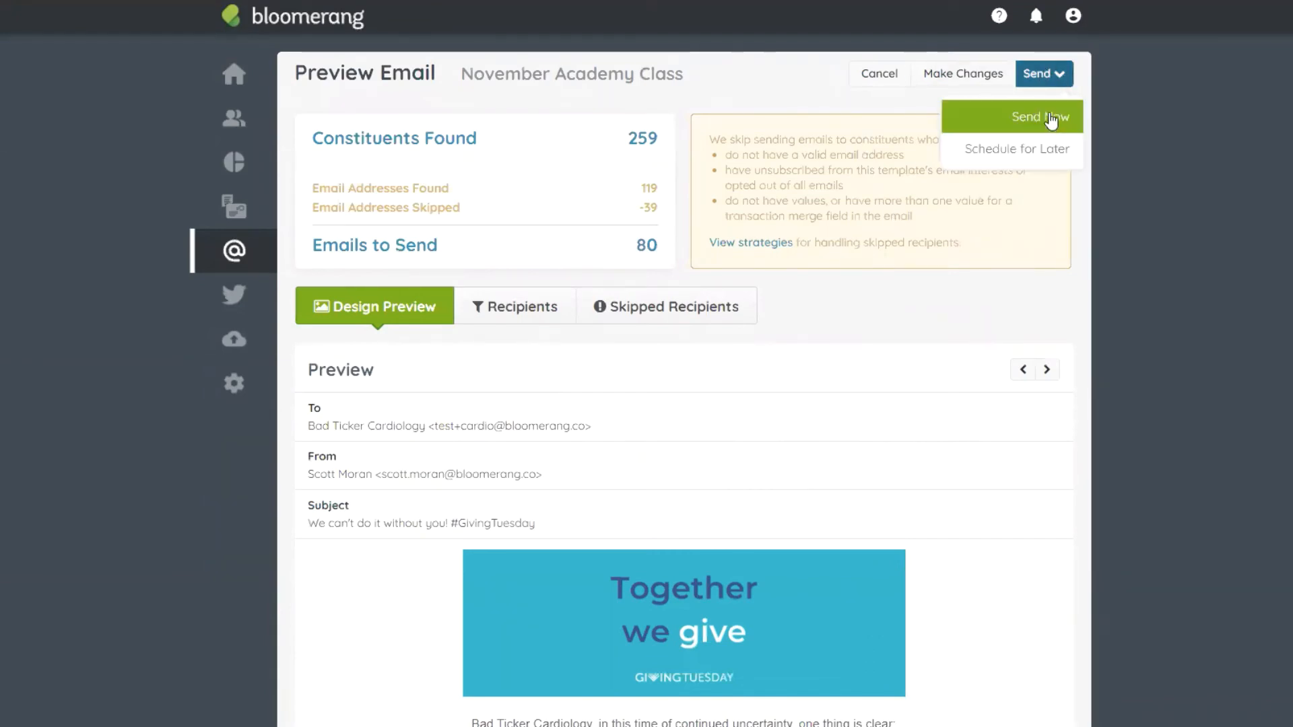
click(1055, 149)
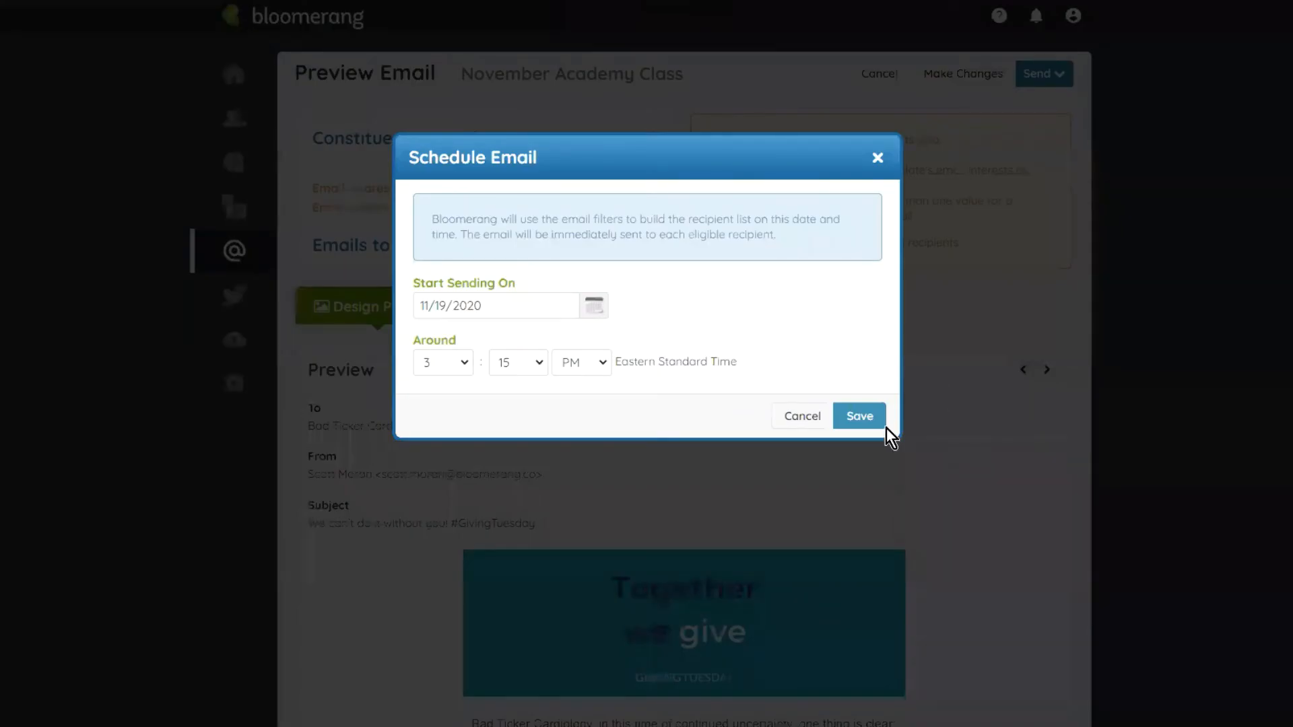
click(593, 306)
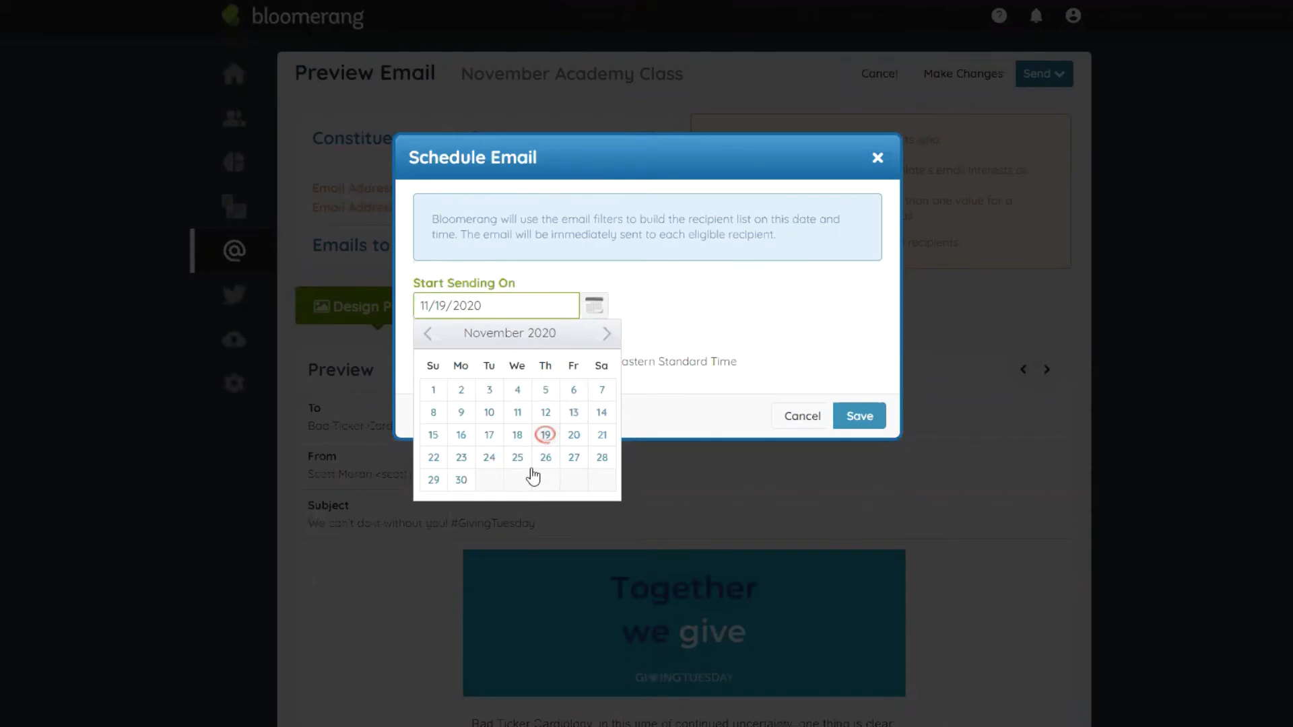
click(606, 335)
click(492, 391)
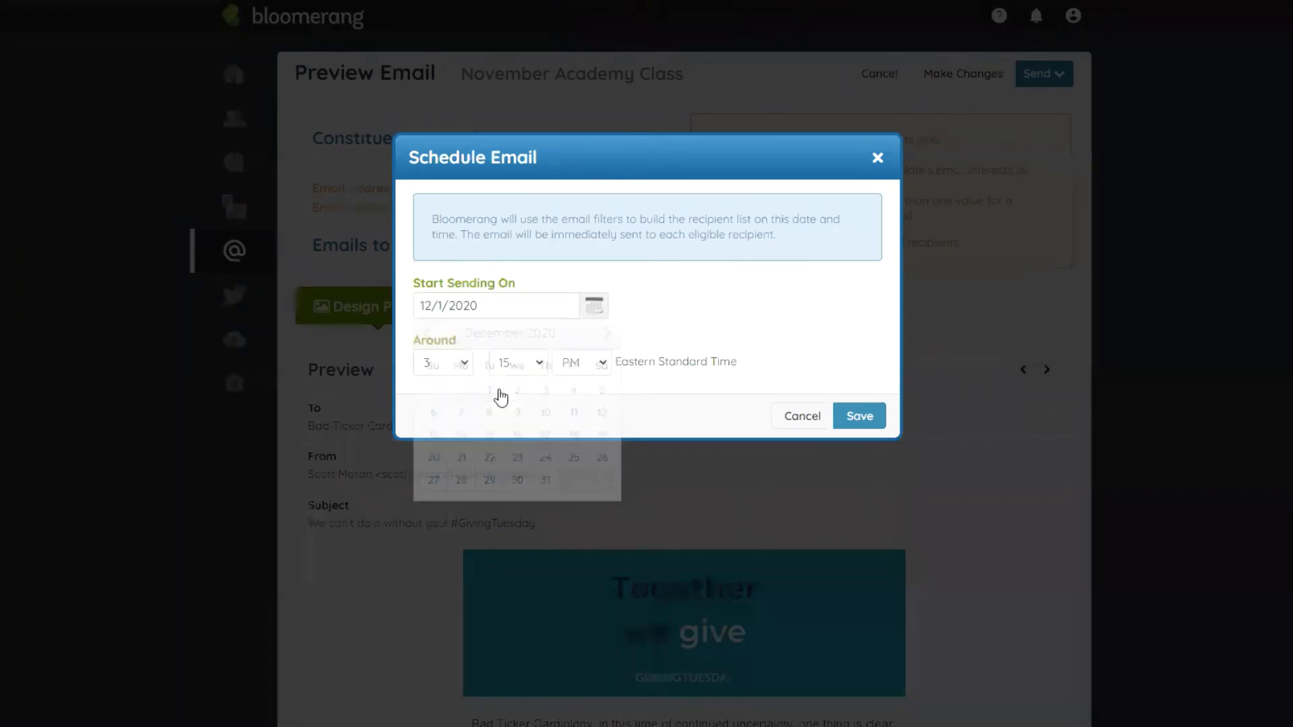
Step: Set the send time to 11:00 AM Eastern Standard Time and save the schedule
click(462, 358)
click(446, 546)
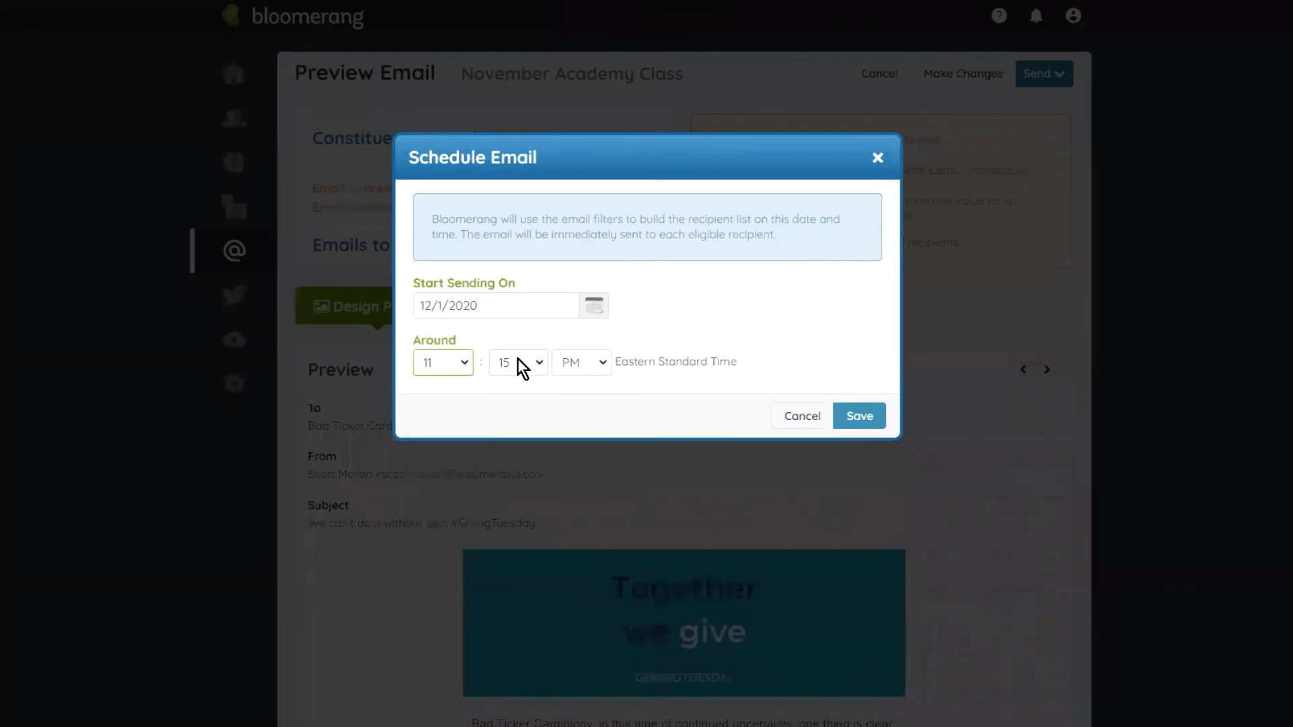
click(518, 358)
click(527, 379)
click(568, 363)
click(588, 385)
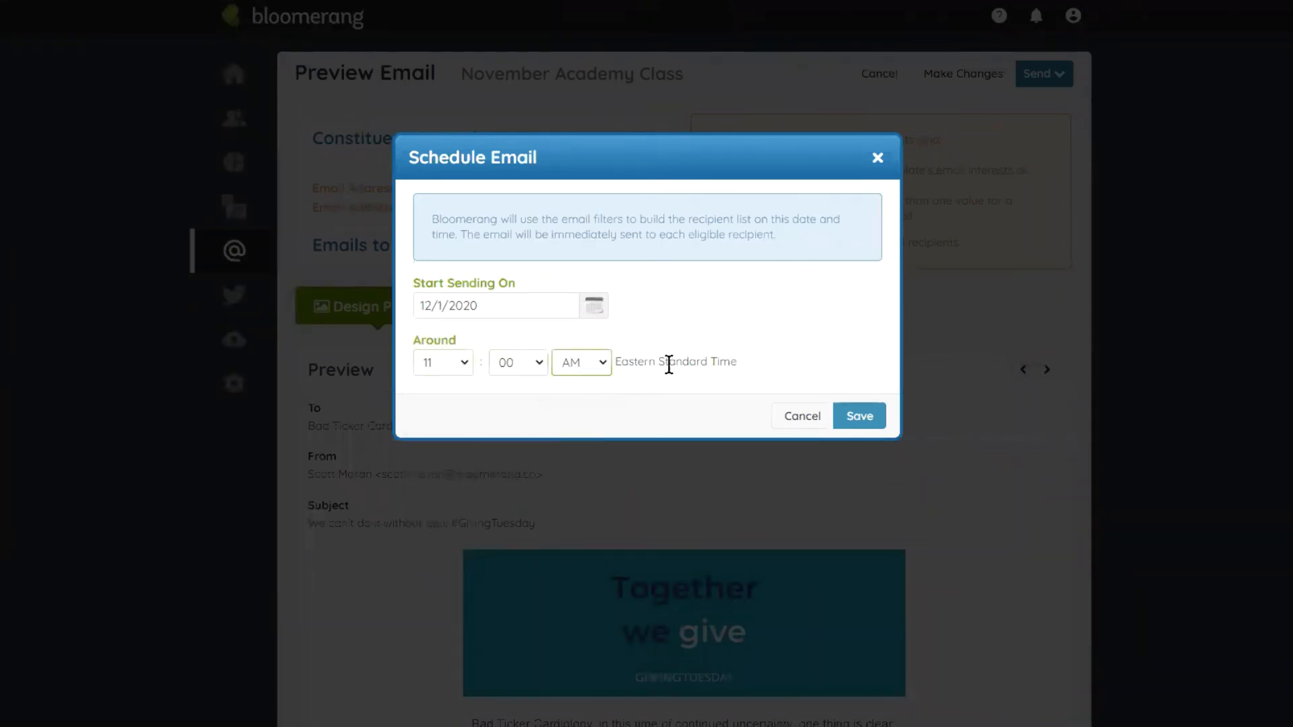
drag(763, 369, 619, 364)
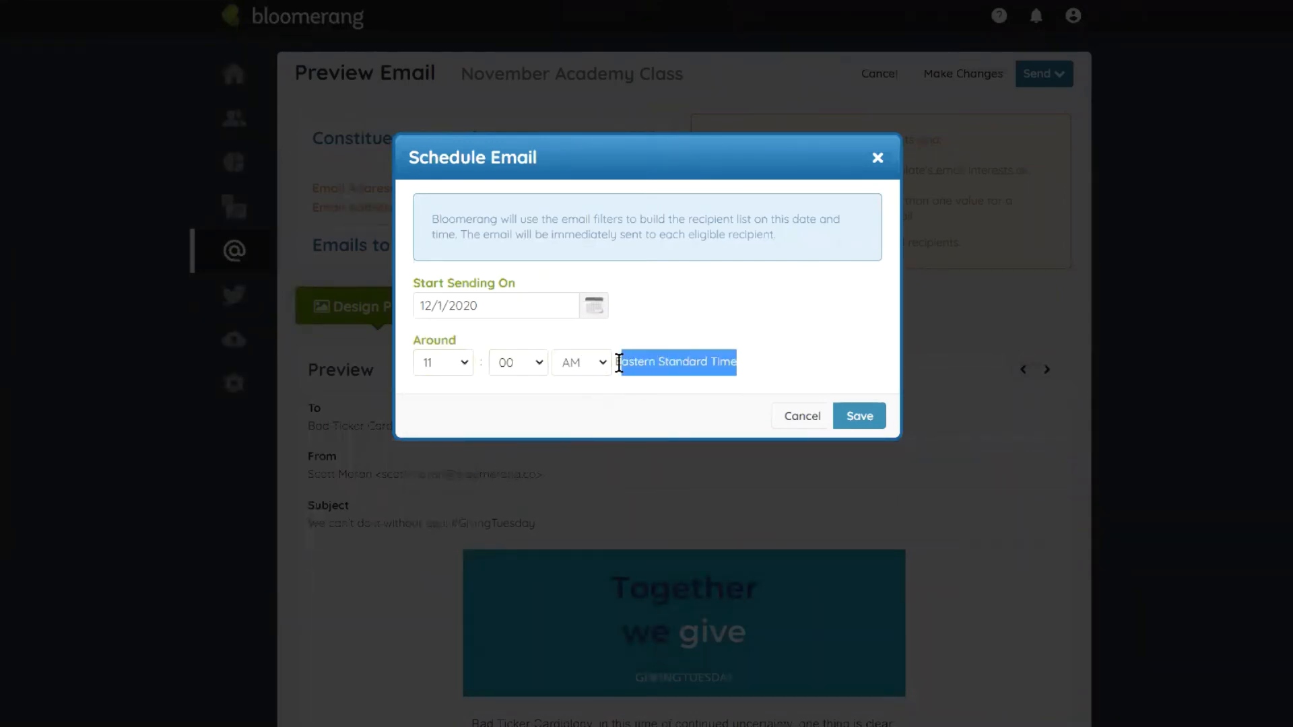
click(680, 312)
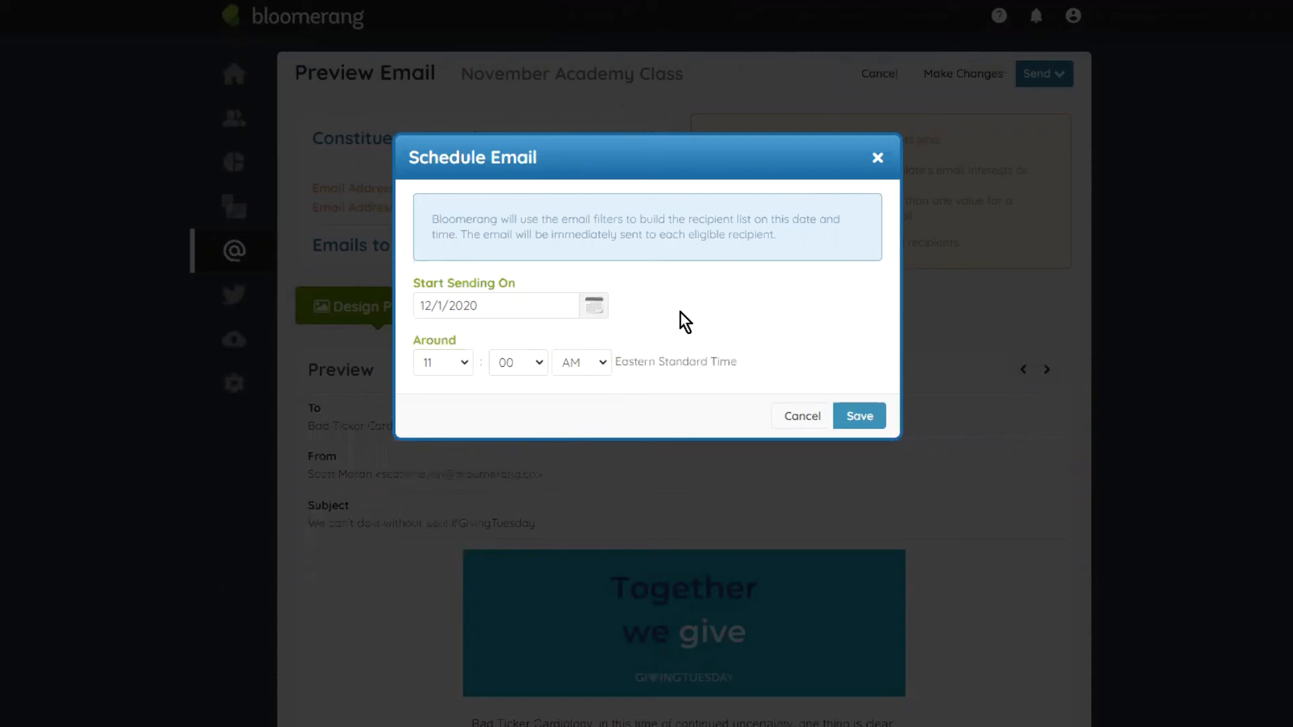
click(875, 420)
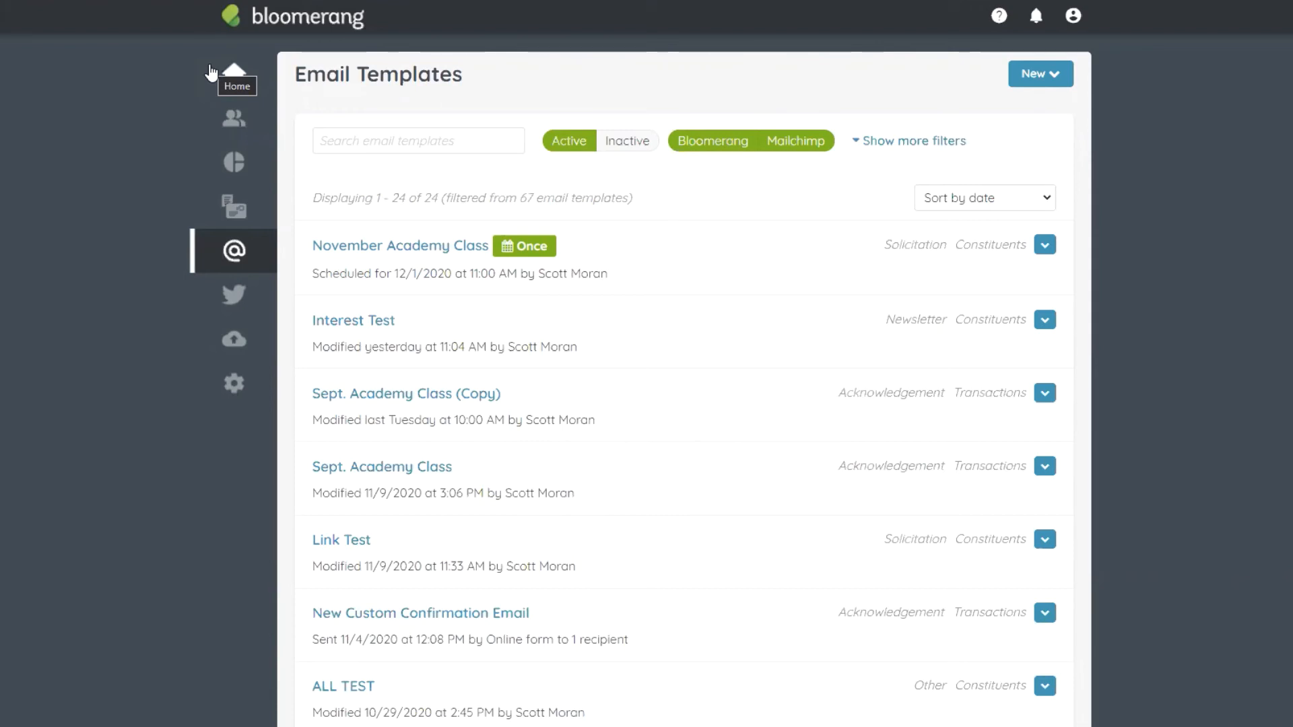
Step: Open November Academy Class and give the horse photo alt text 'Volunteer Horse Brushing'
click(416, 250)
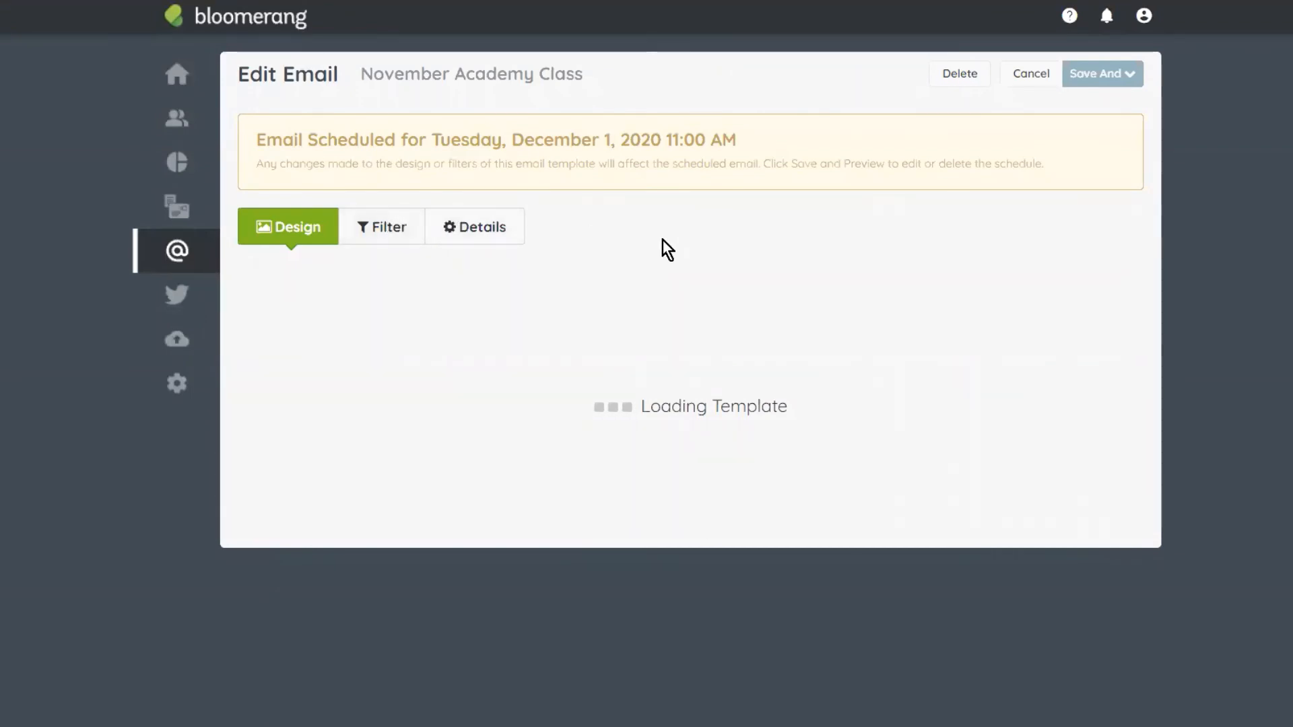
scroll(742, 345, down, 3)
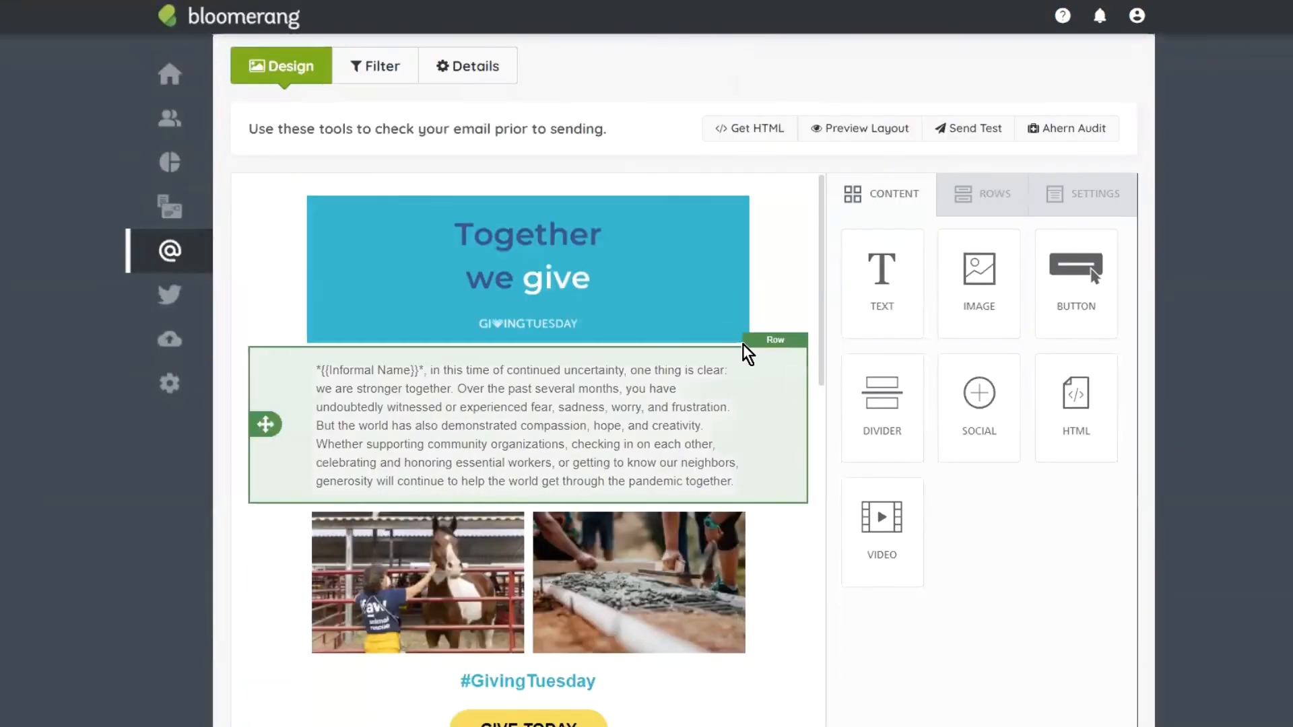
click(407, 583)
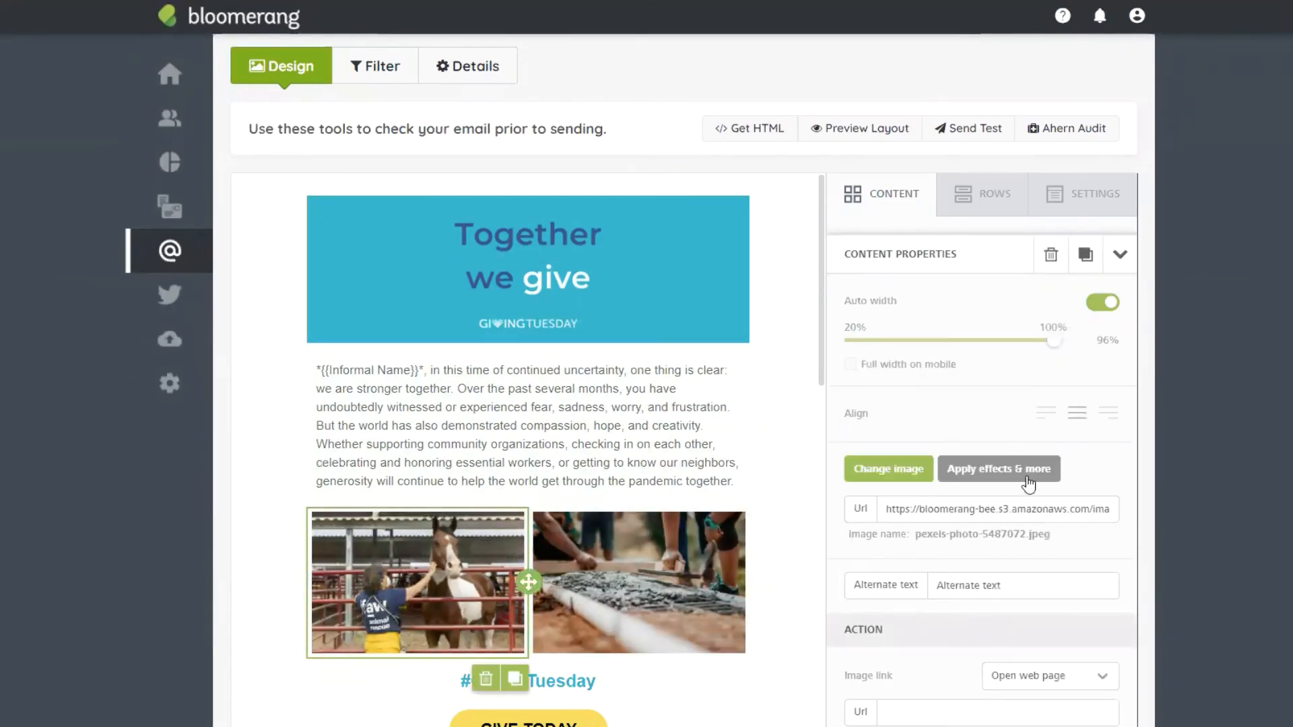
triple_click(1011, 585)
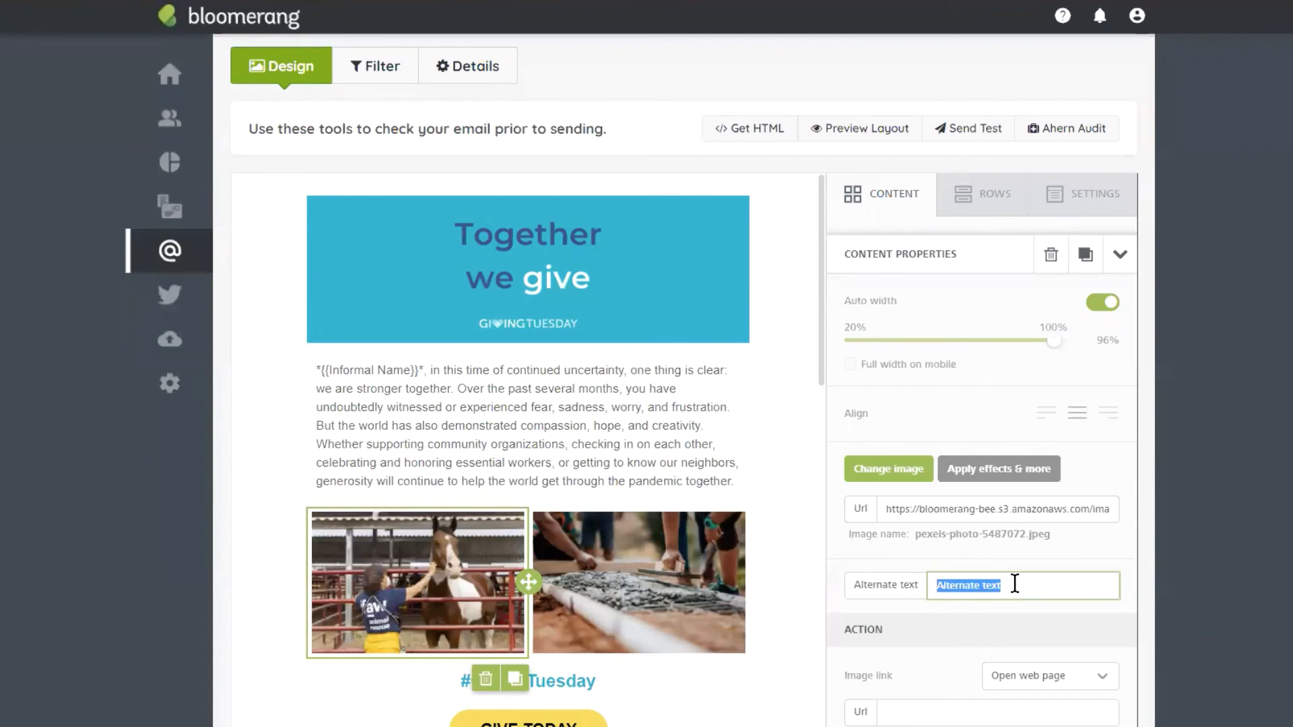
text(Vo)
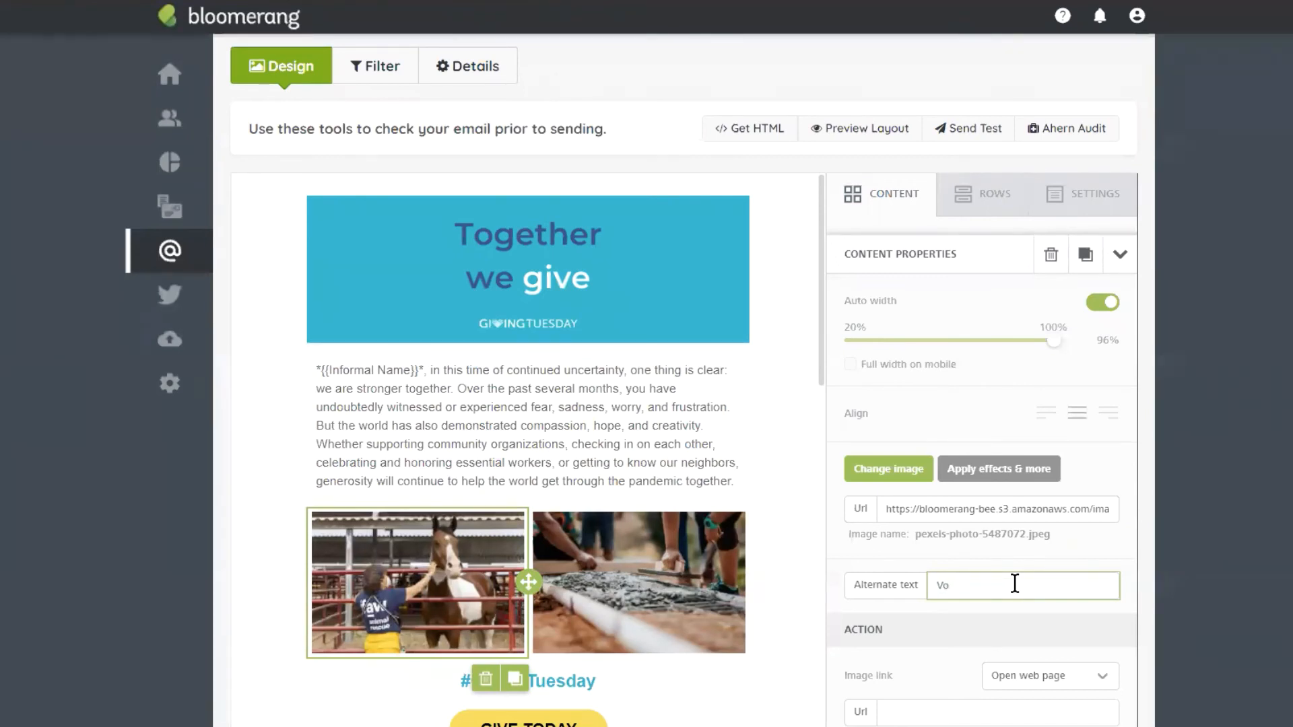
text(lunteer Horse Brushing)
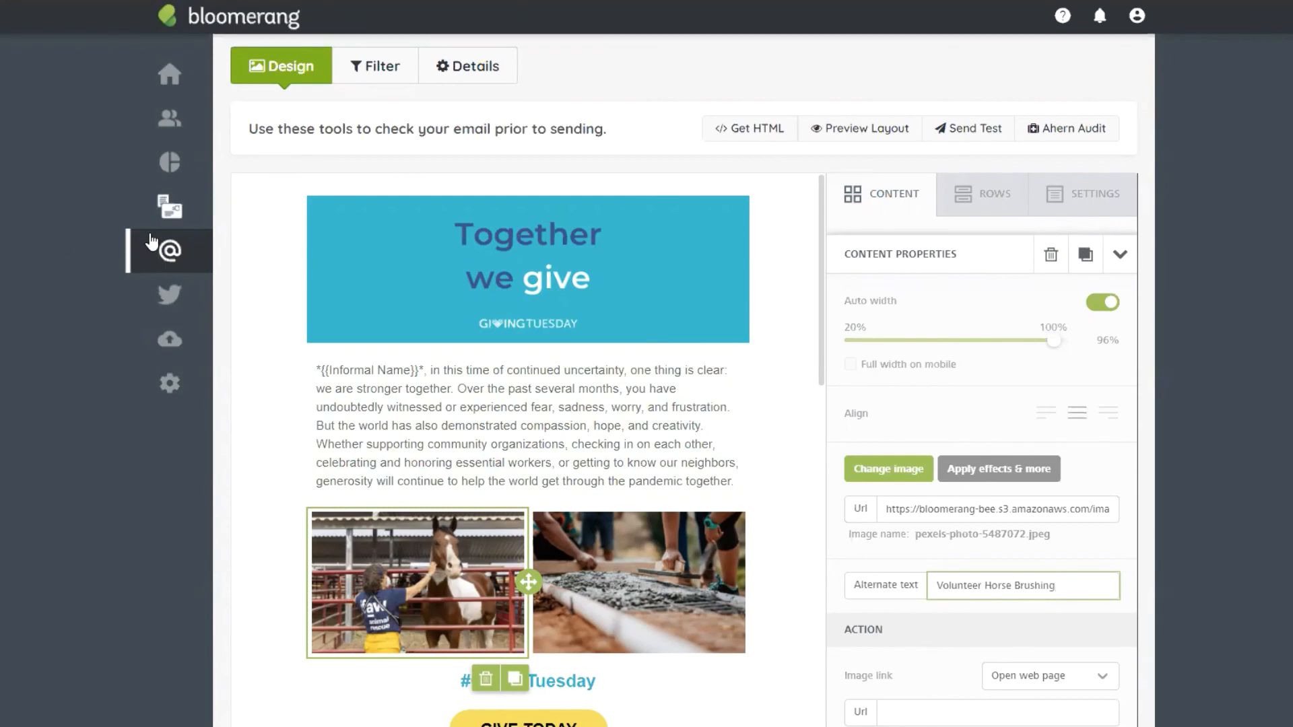
click(168, 251)
Step: Leave the editor without saving and reopen November Academy Class from Email Templates
click(273, 202)
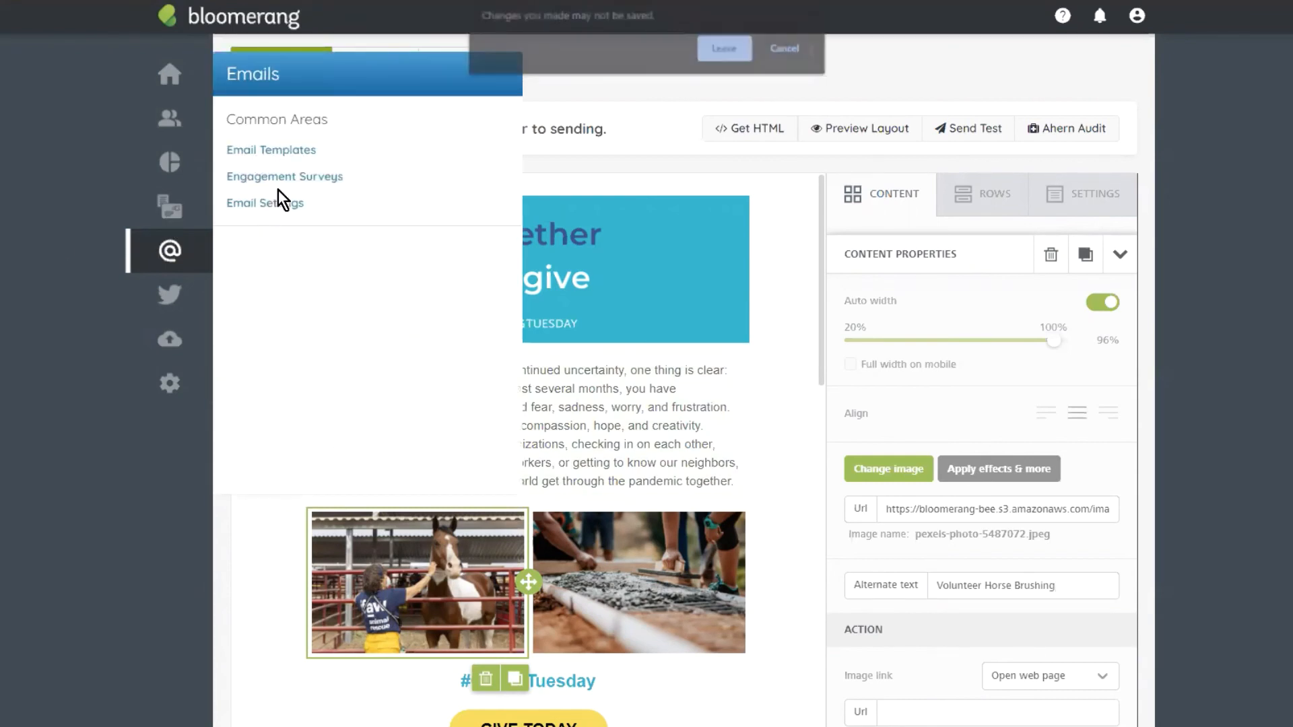
click(725, 47)
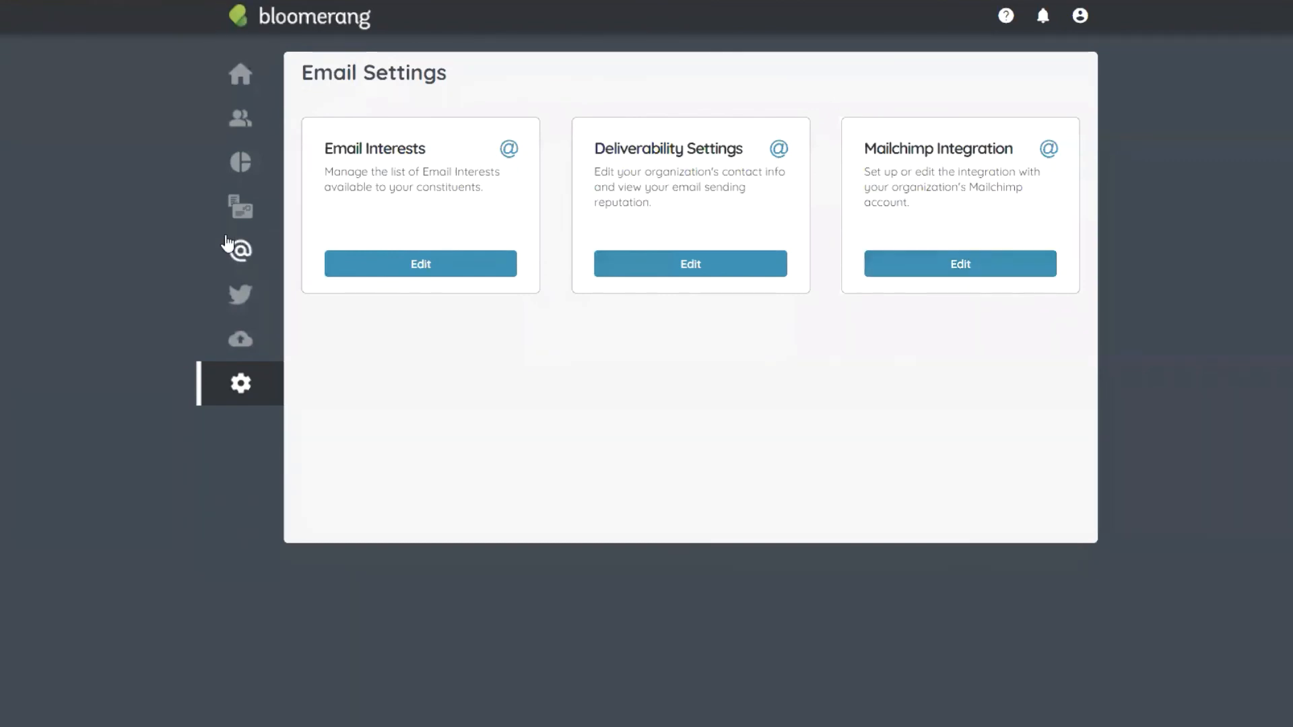
mouse_move(241, 250)
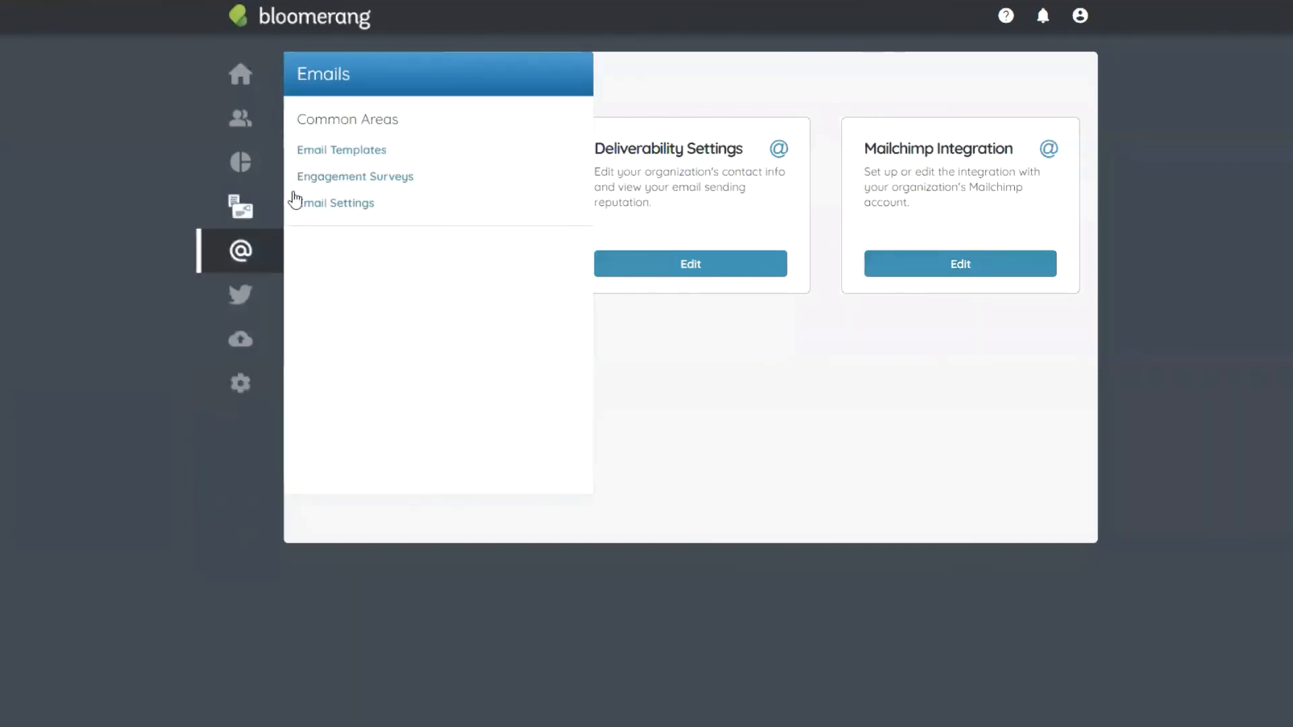
click(479, 158)
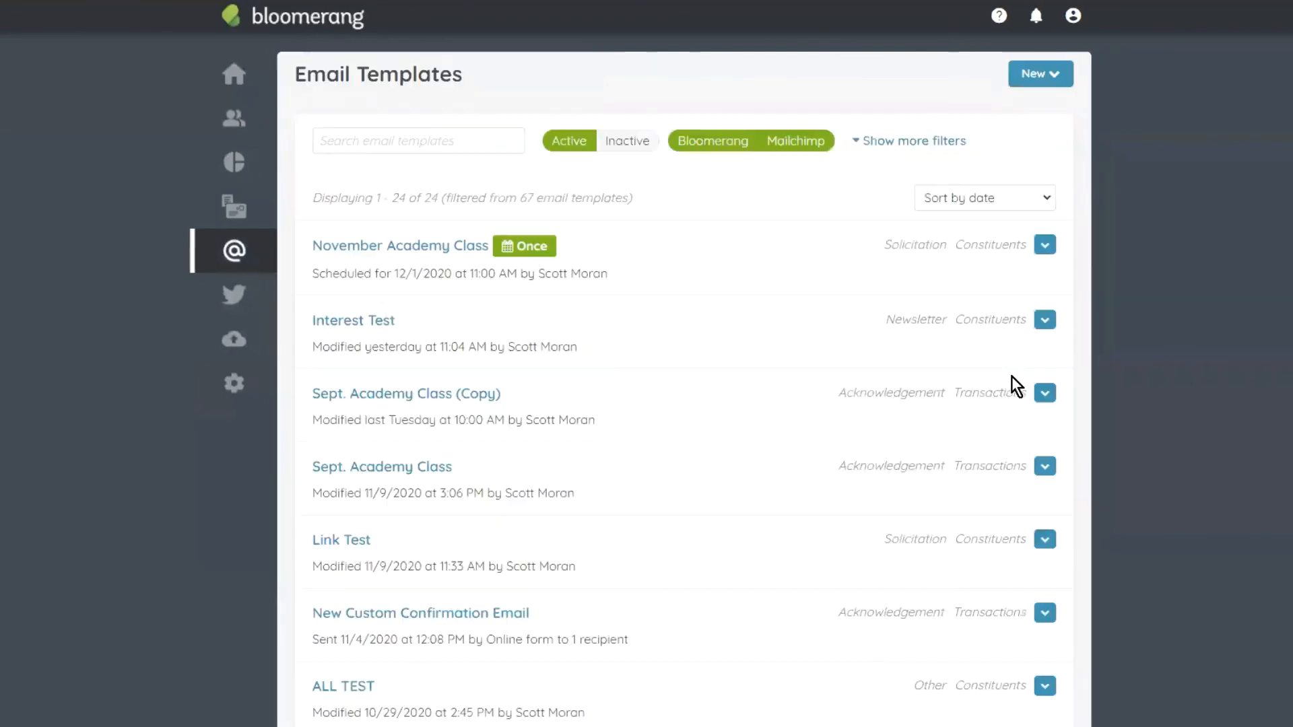
click(397, 249)
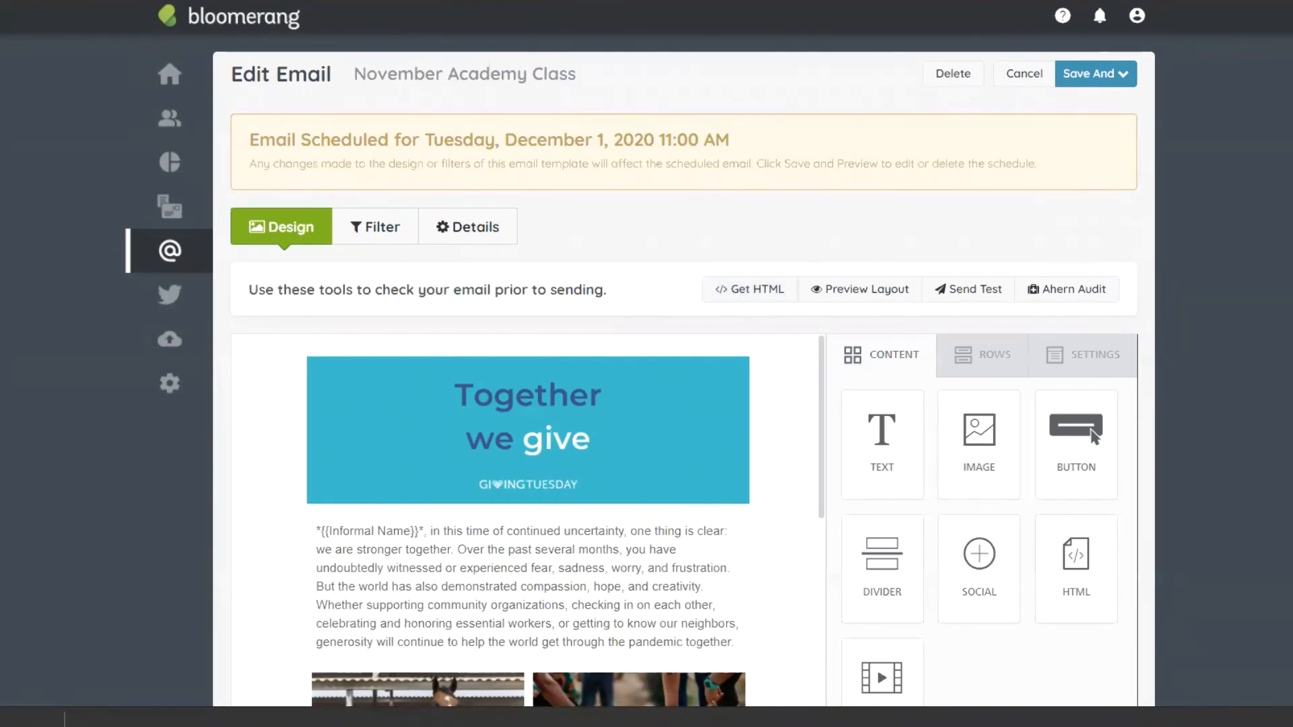
Step: Show the downloaded email (3) file in its folder and open it in Notepad
click(47, 725)
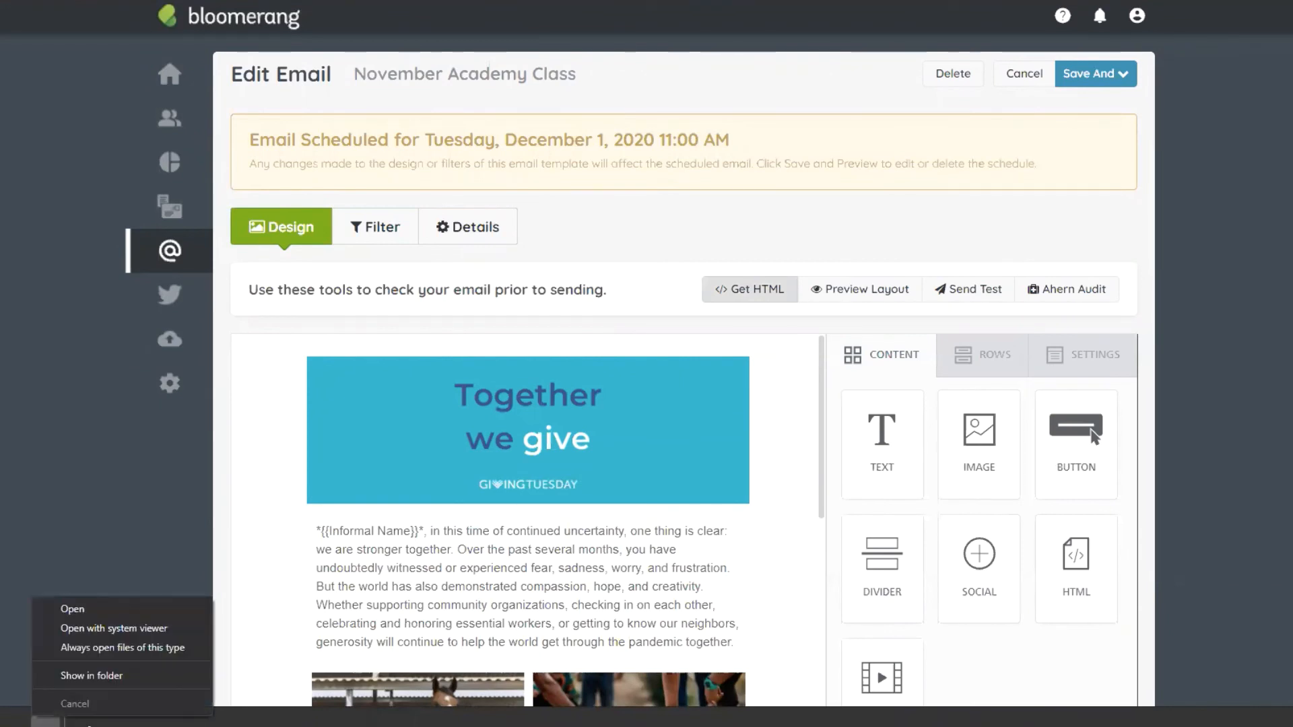
click(101, 676)
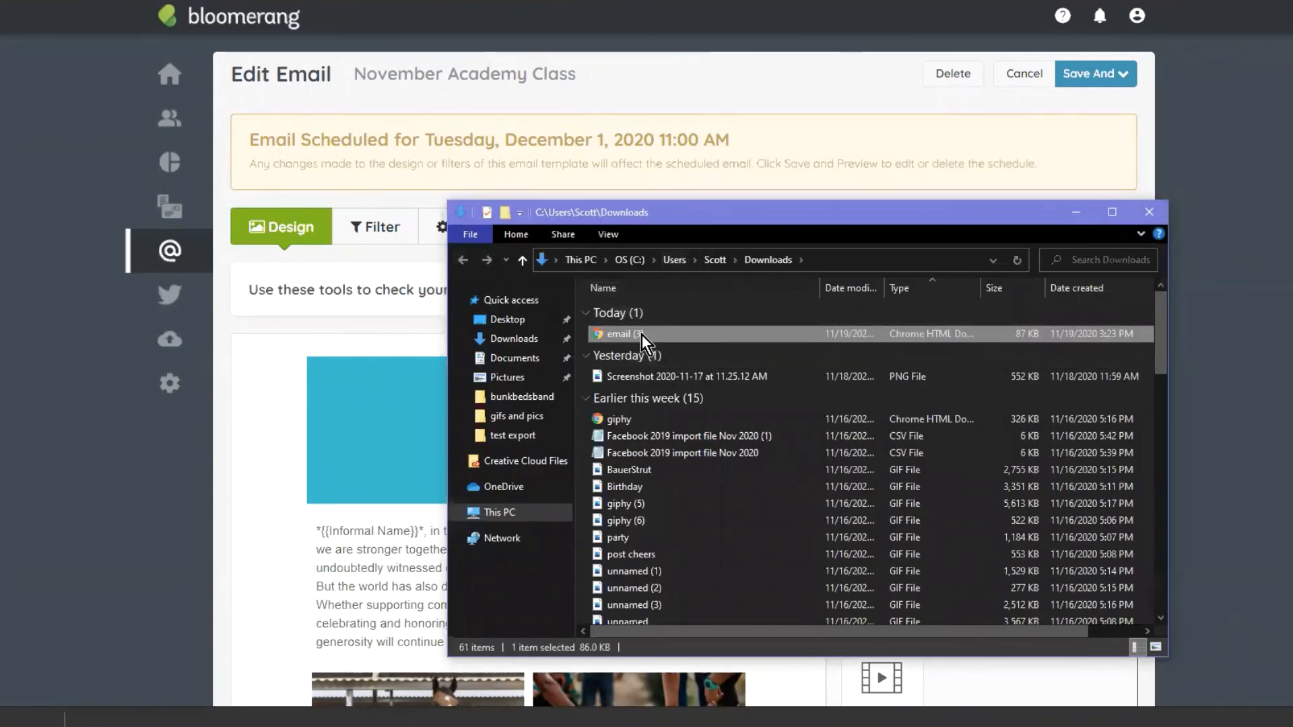
right_click(639, 334)
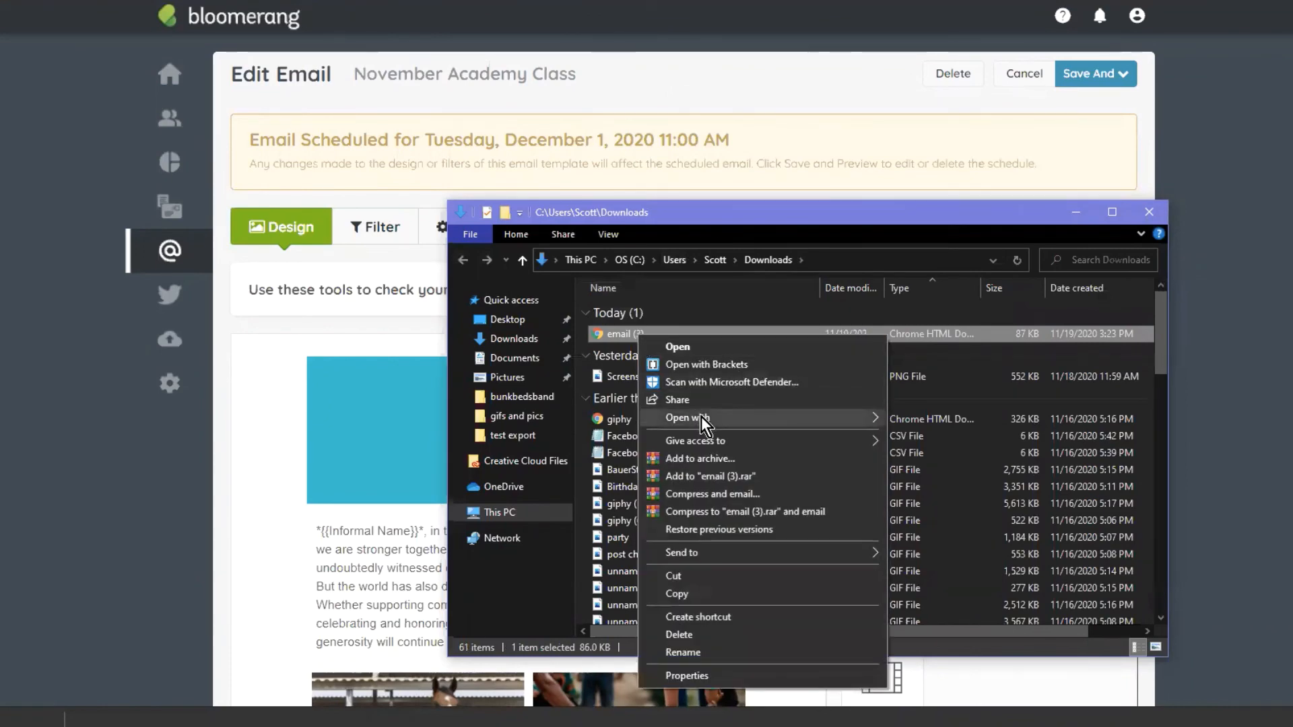
mouse_move(837, 422)
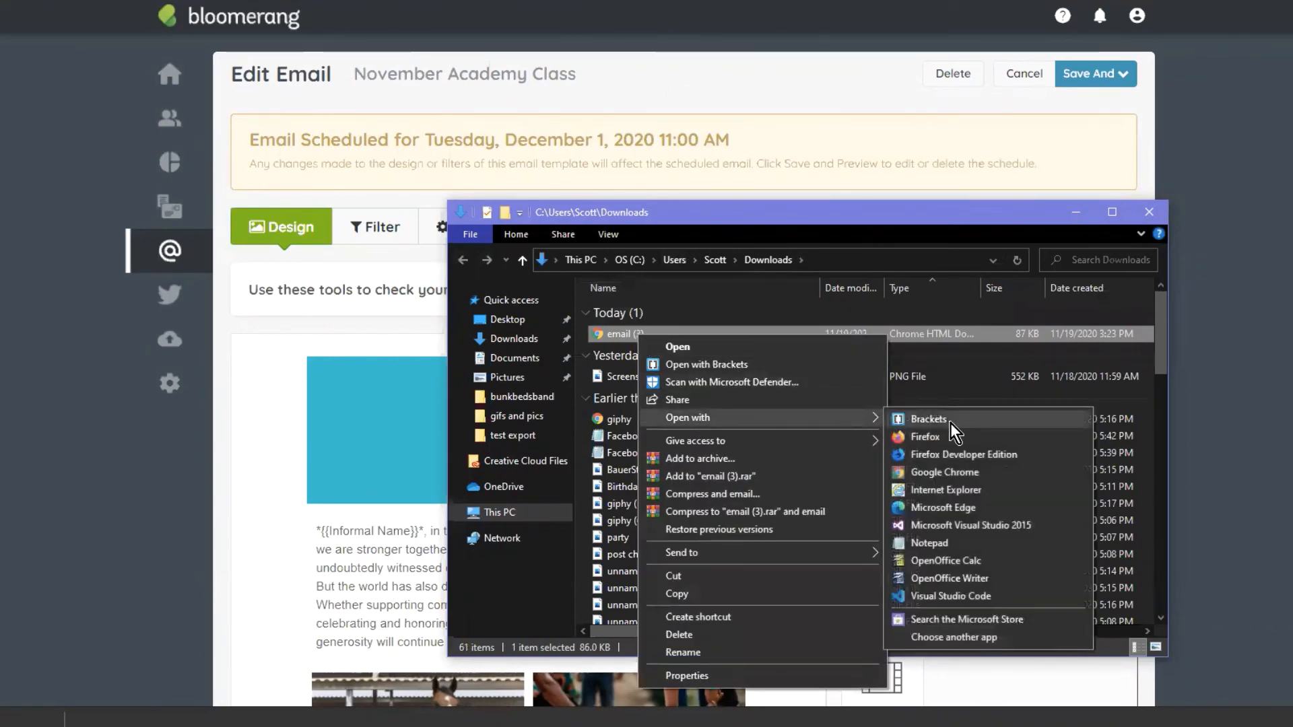
click(928, 543)
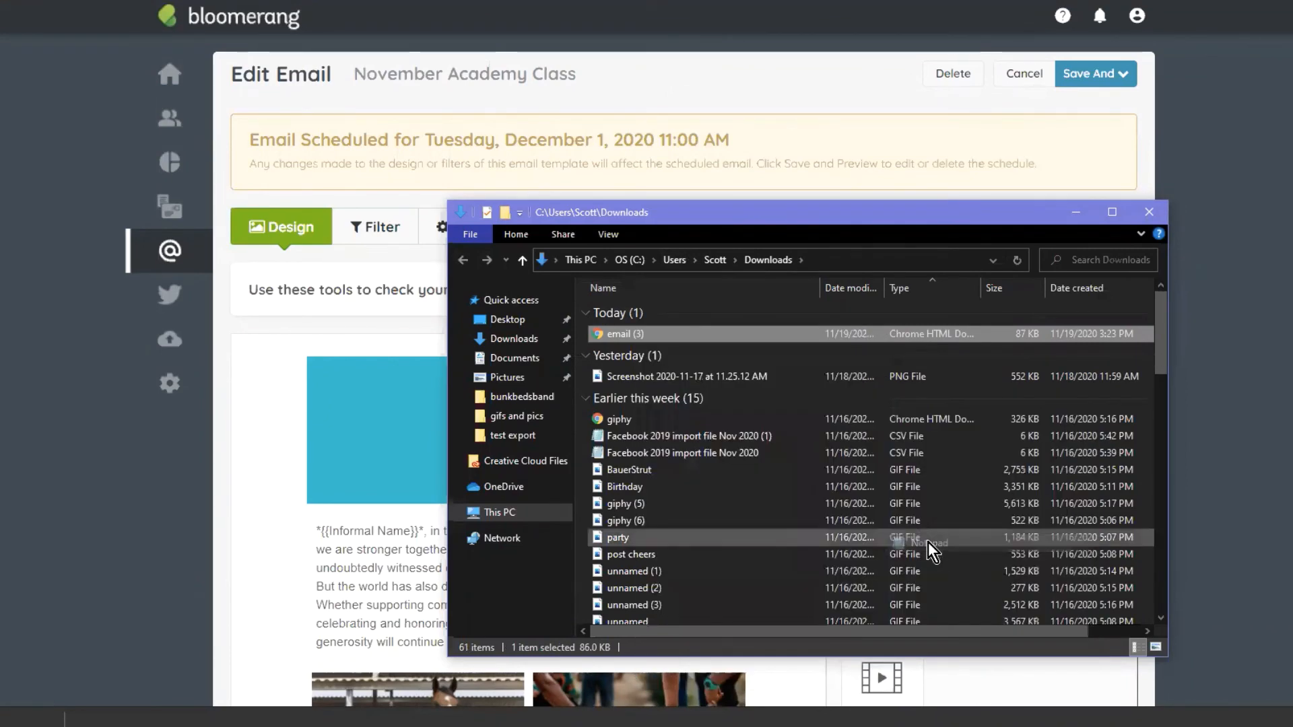
click(1076, 212)
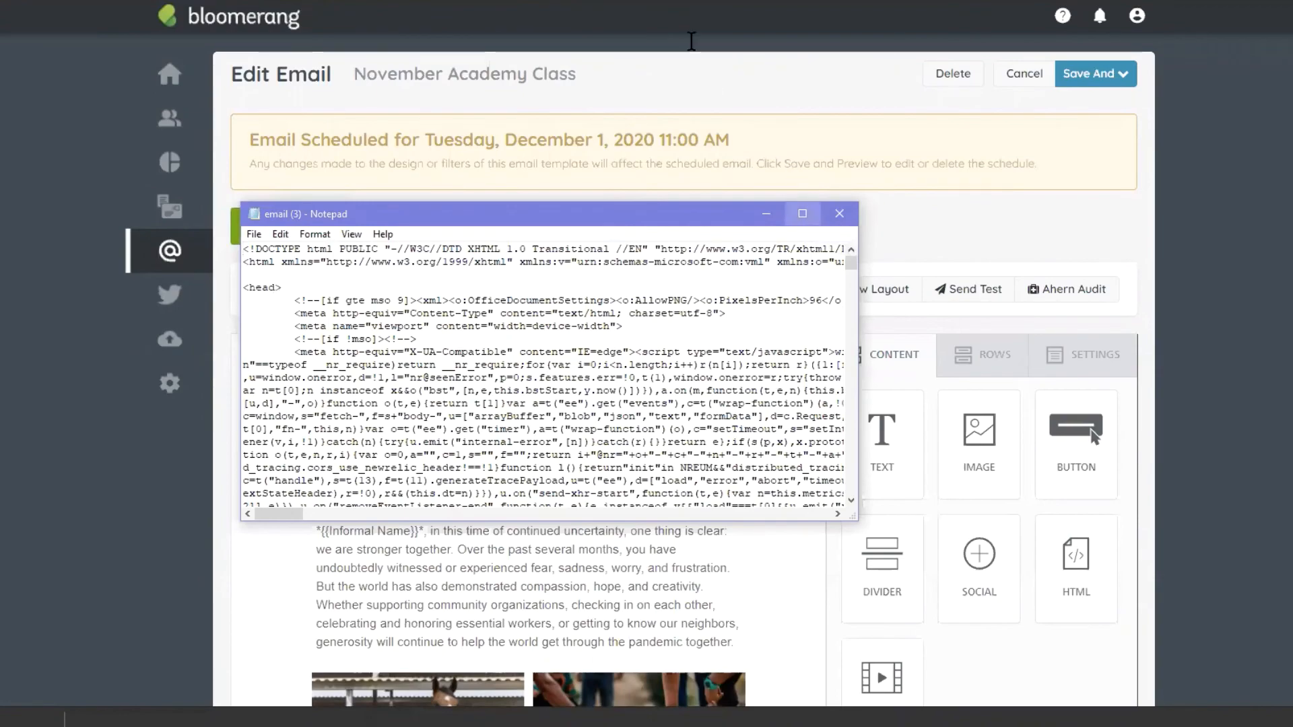
Step: Maximize Notepad, scroll through the exported email HTML markup and select a stretch of it
click(803, 214)
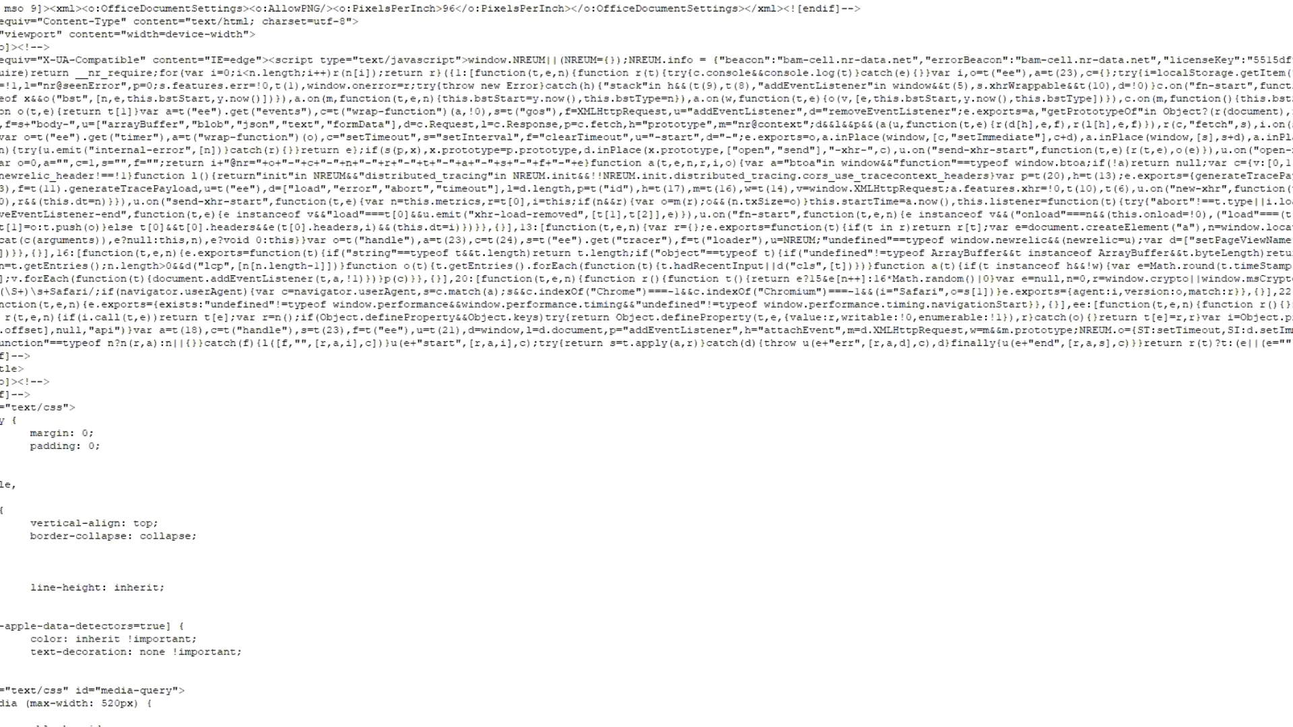
scroll(156, 11, down, 12)
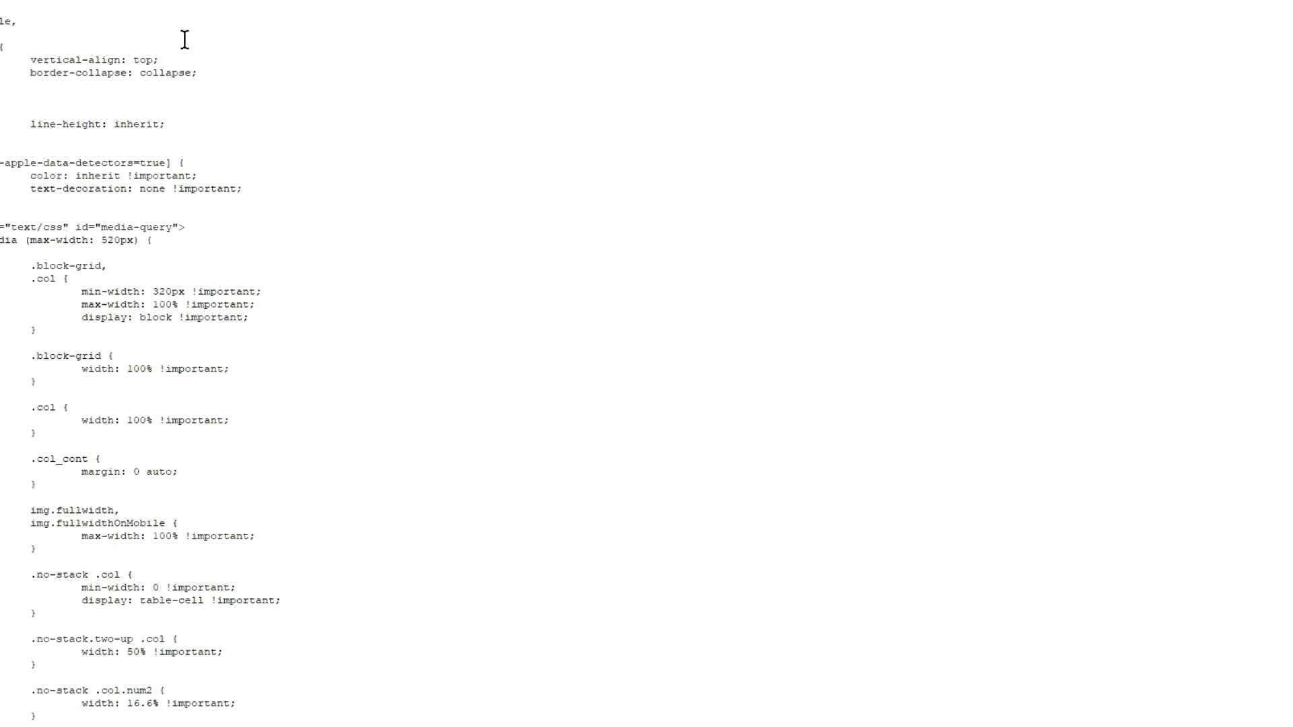
scroll(283, 67, up, 8)
scroll(306, 140, down, 3)
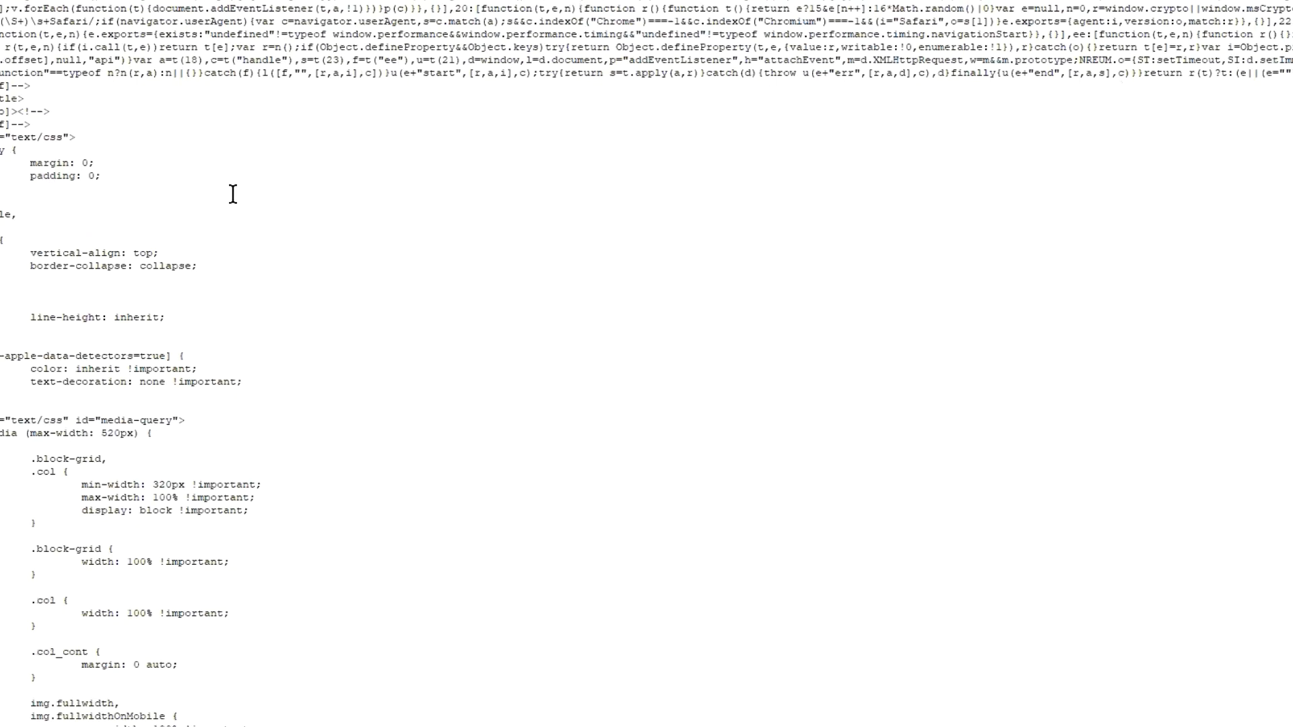
scroll(38, 156, down, 6)
scroll(147, 136, up, 6)
scroll(138, 136, down, 18)
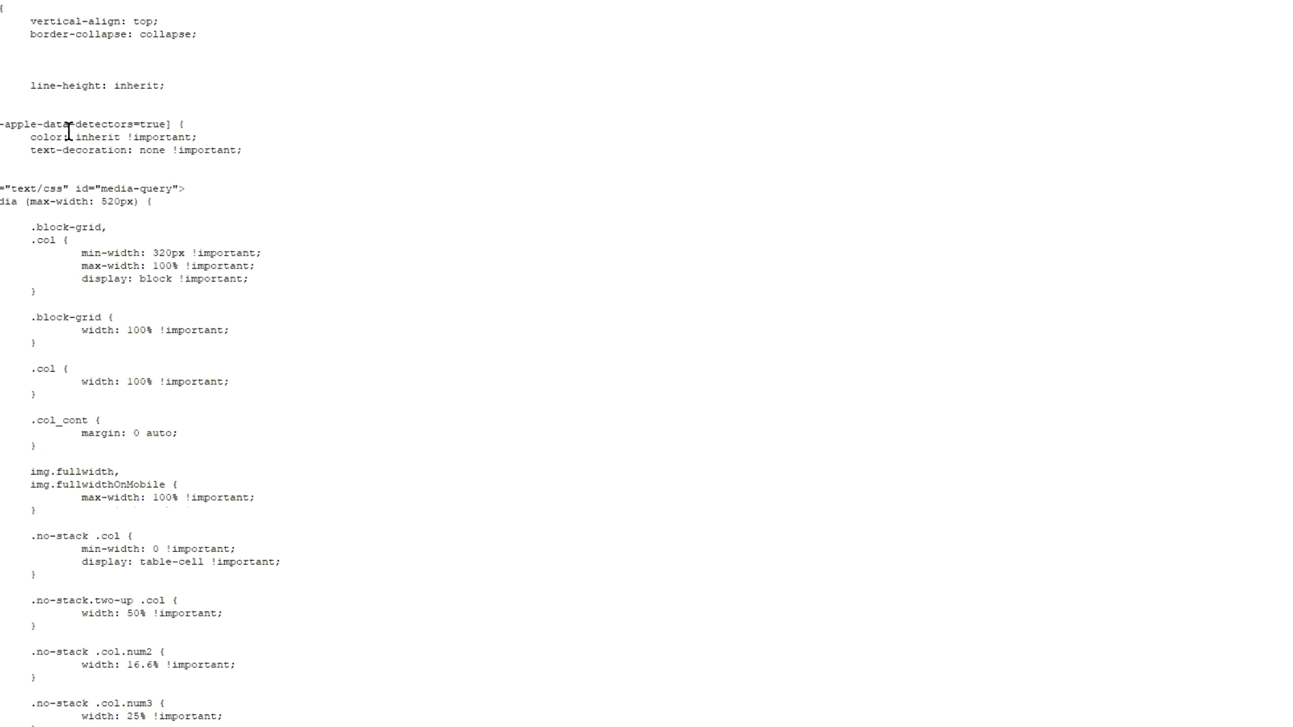
scroll(1116, 378, down, 7)
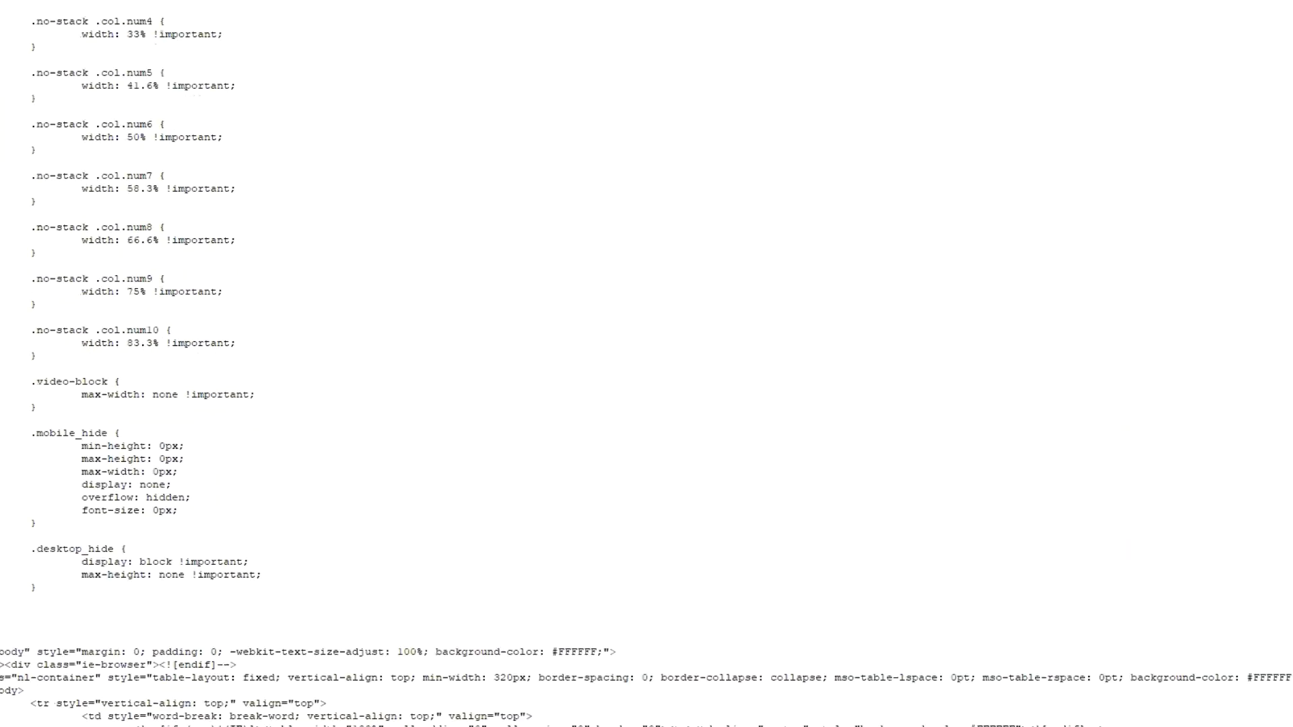
scroll(339, 617, down, 20)
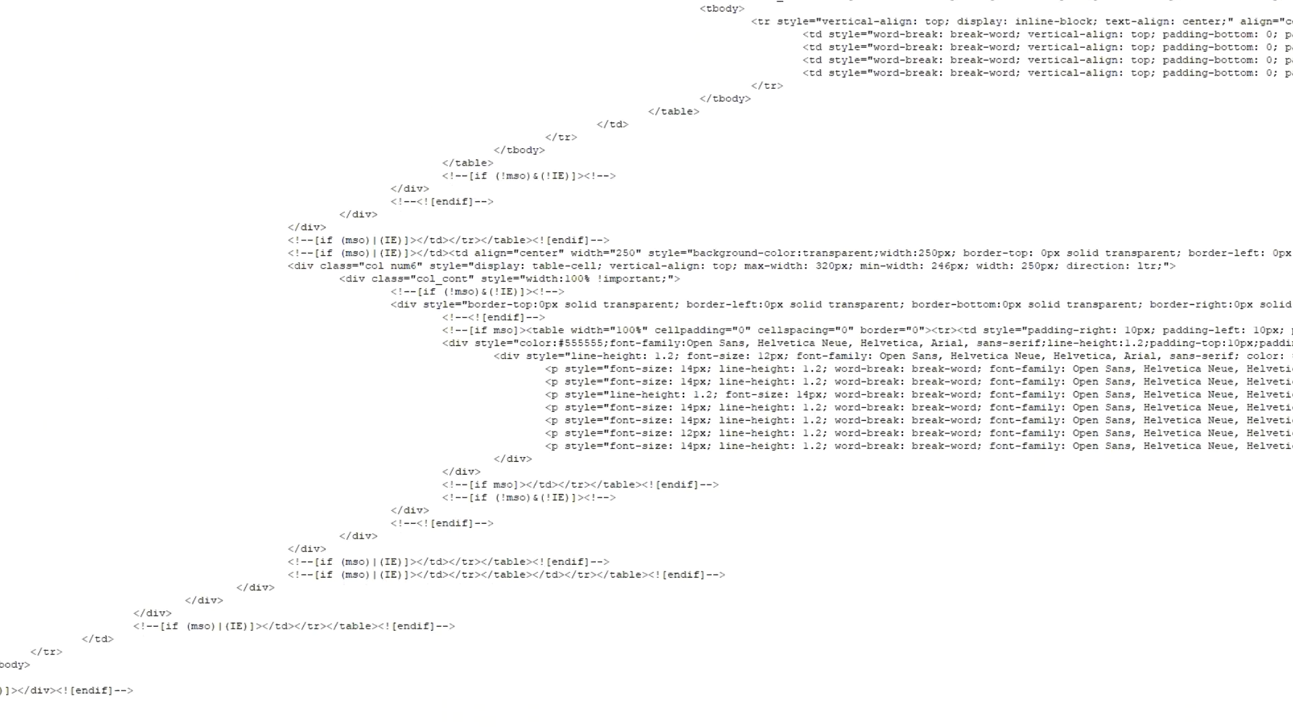
drag(815, 694, 809, 3)
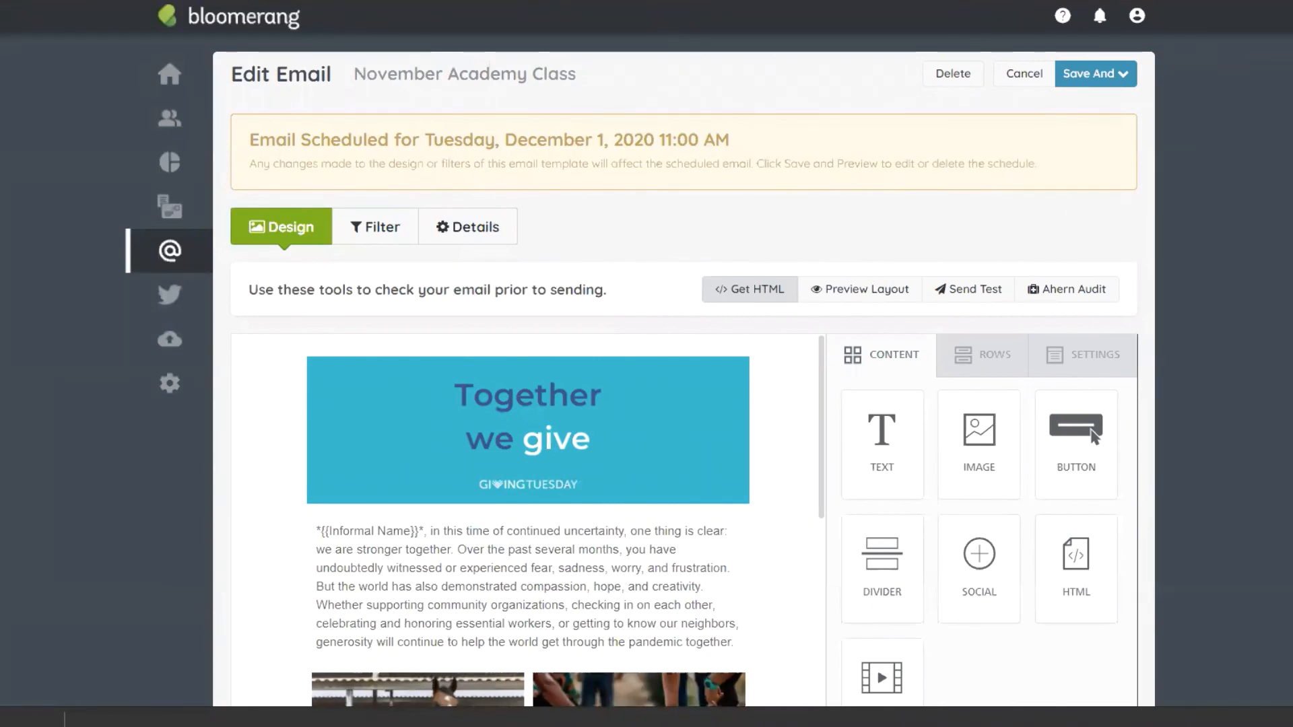
Step: Go to Emails > Email Templates from the @ sidebar
scroll(705, 276, down, 4)
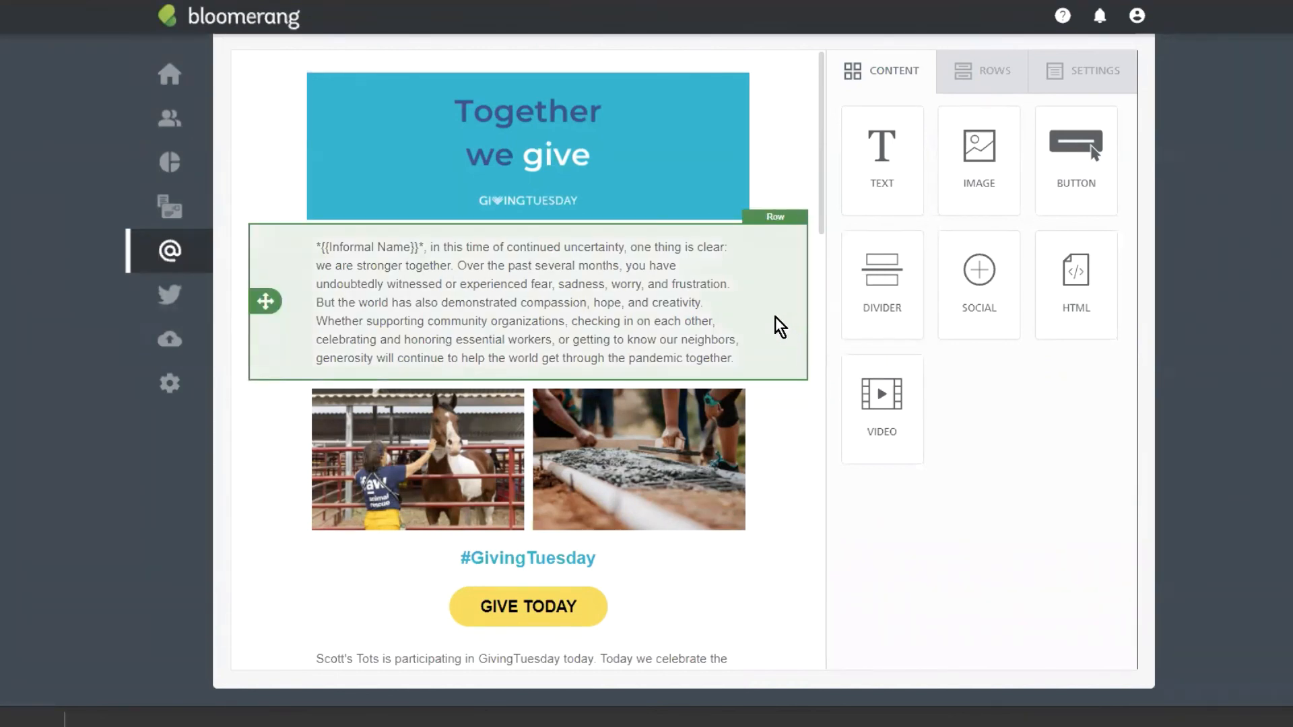
click(173, 255)
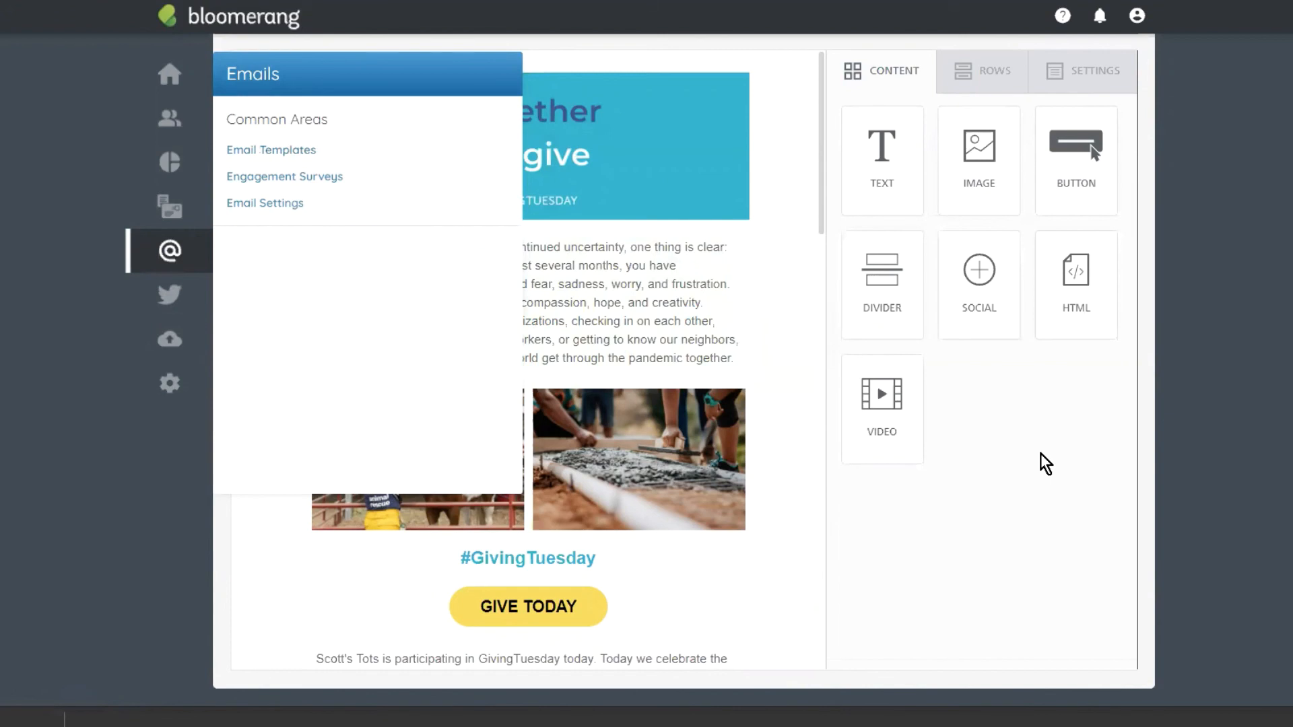
click(314, 119)
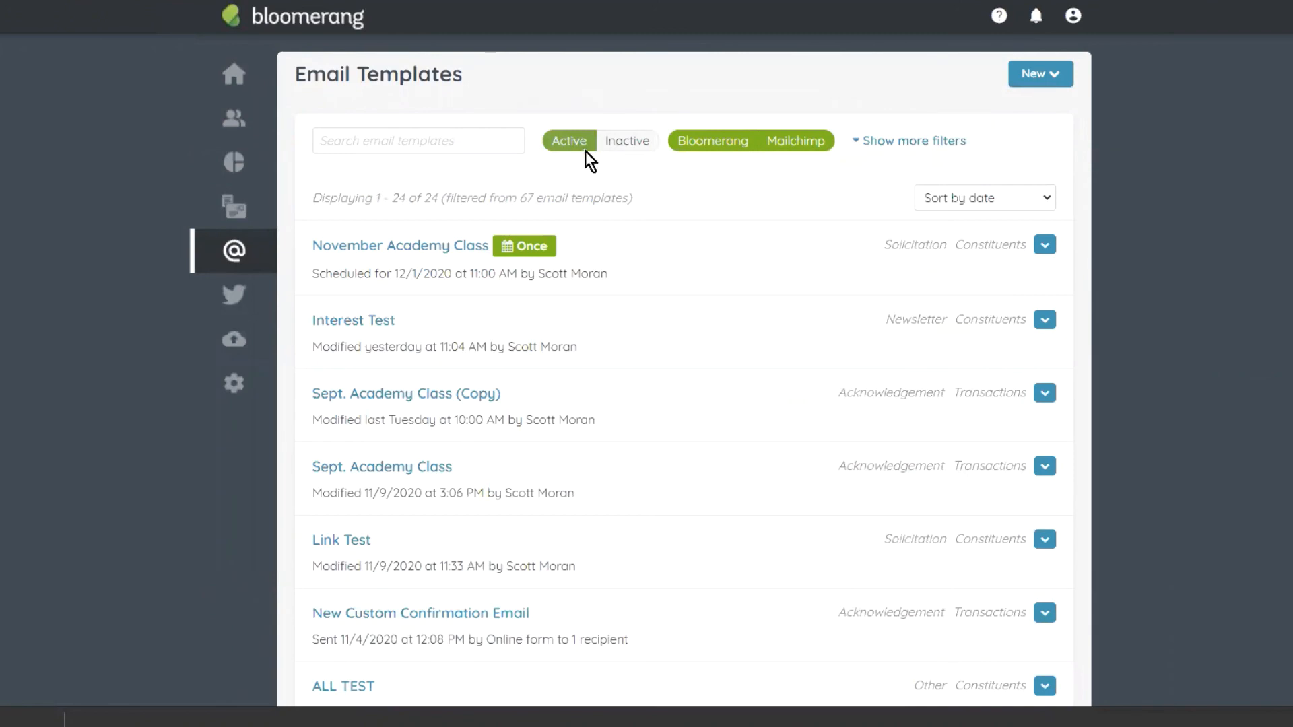
Step: Filter templates to Sent status and check the Sept. Academy Class email's tracking stats
click(909, 140)
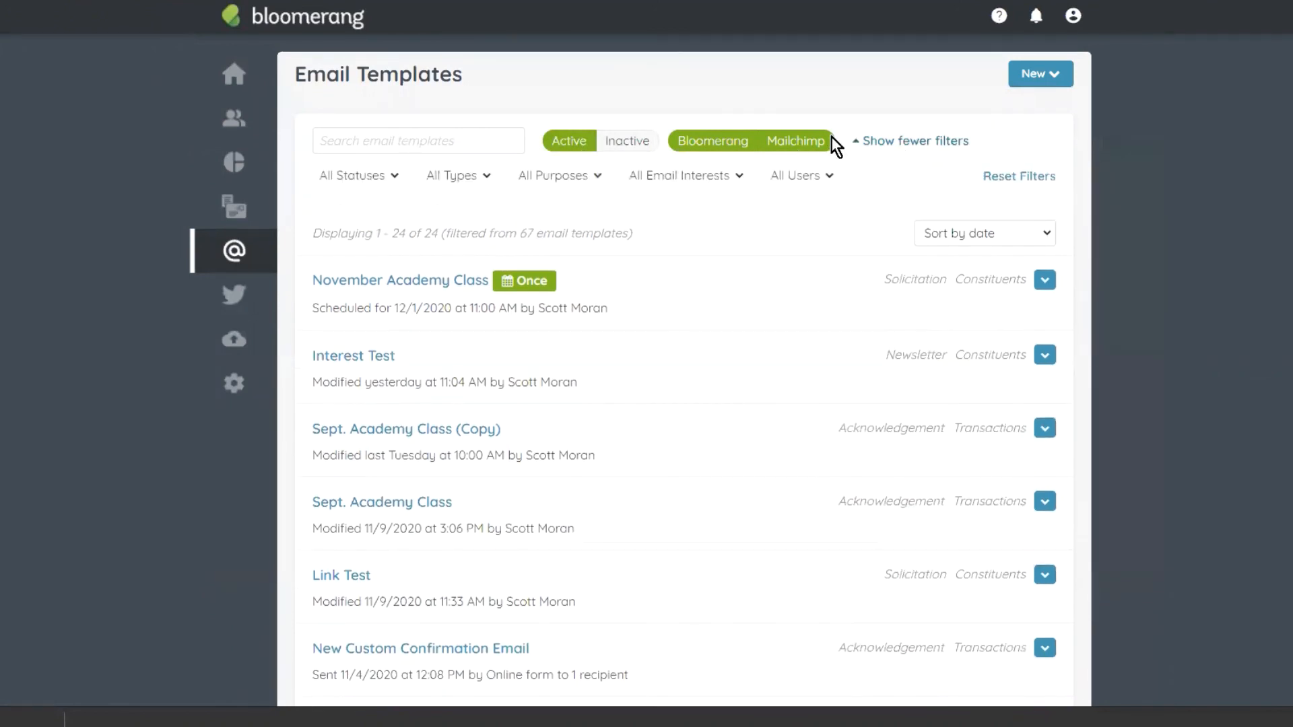
click(380, 175)
click(349, 231)
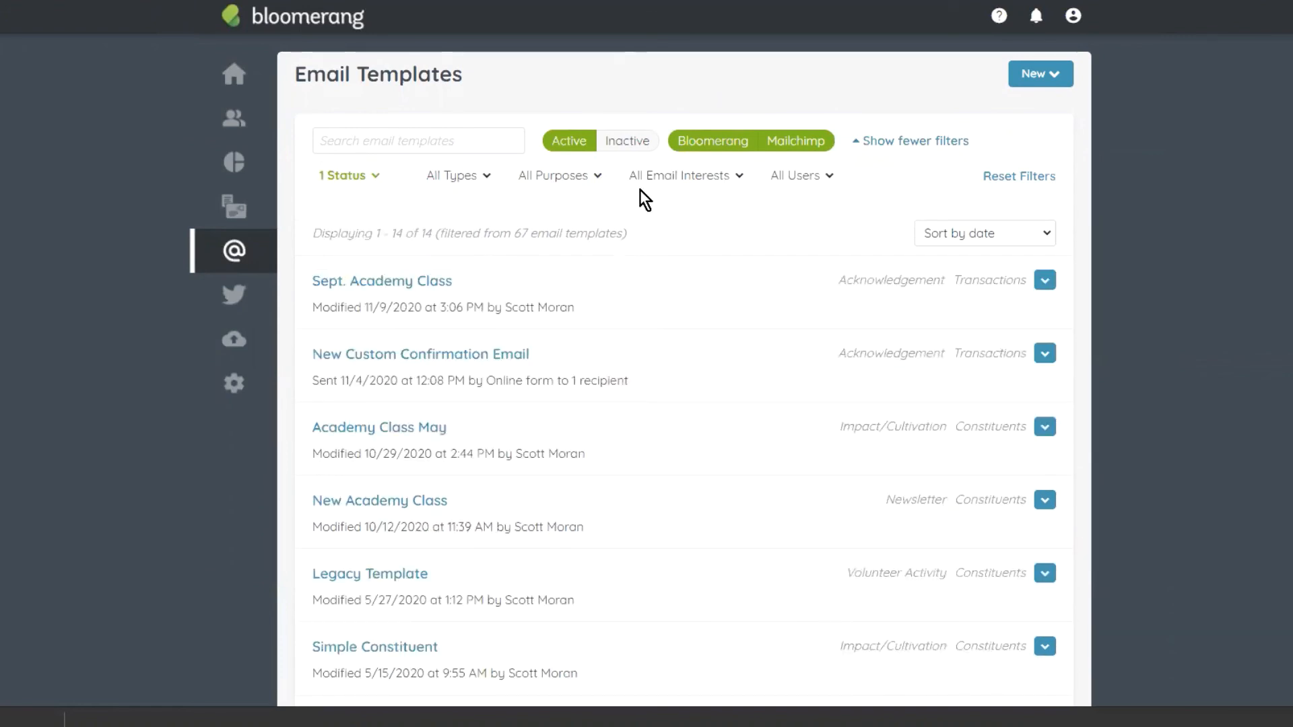
click(386, 282)
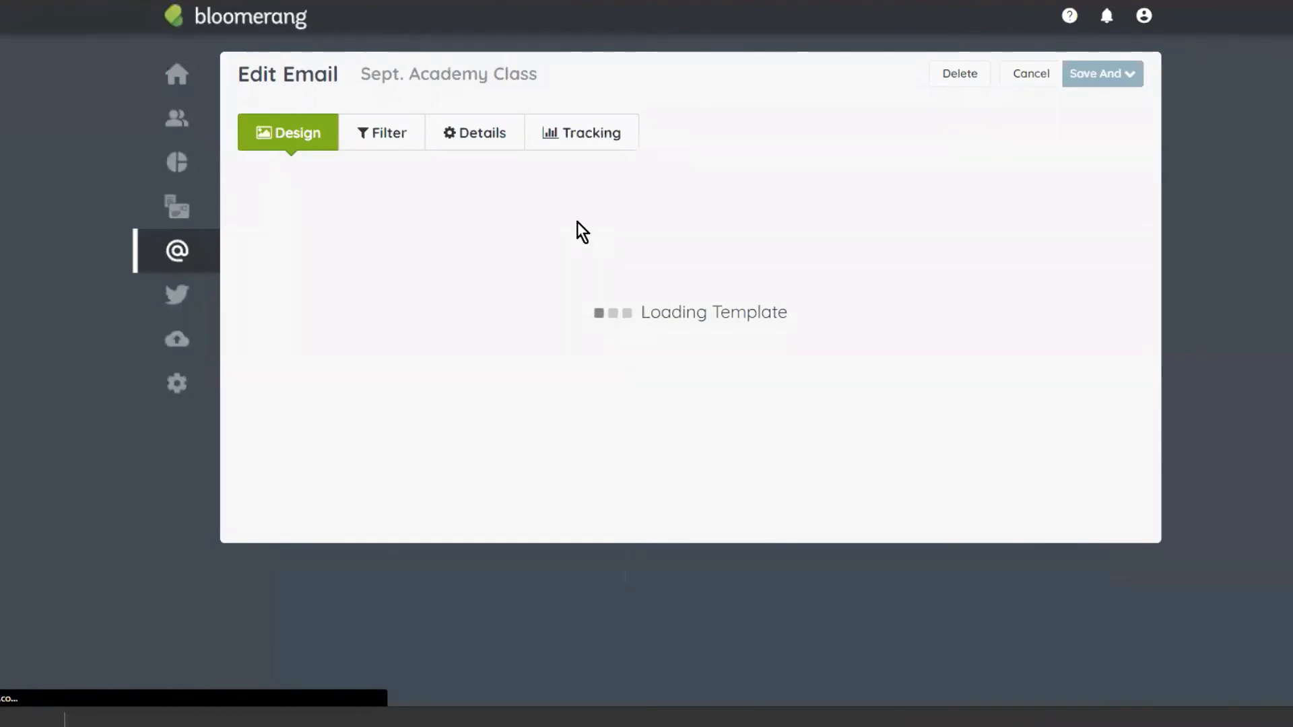
click(568, 142)
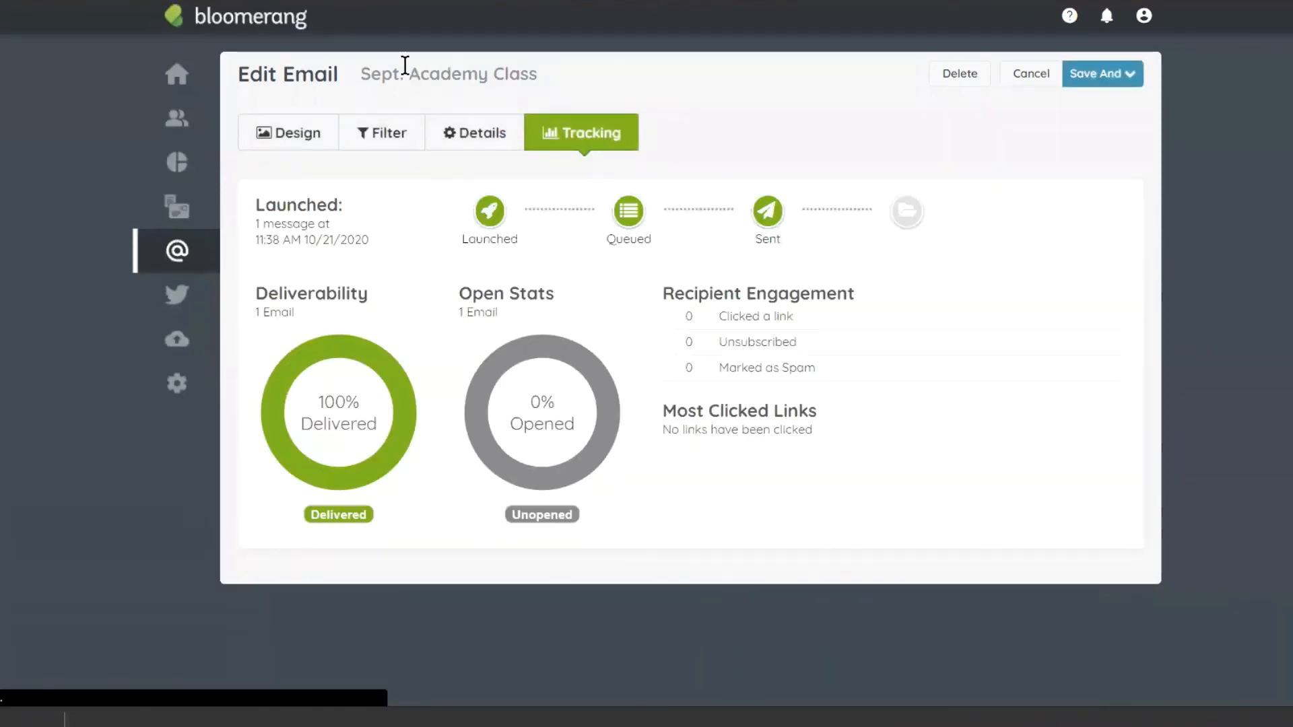
mouse_move(560, 350)
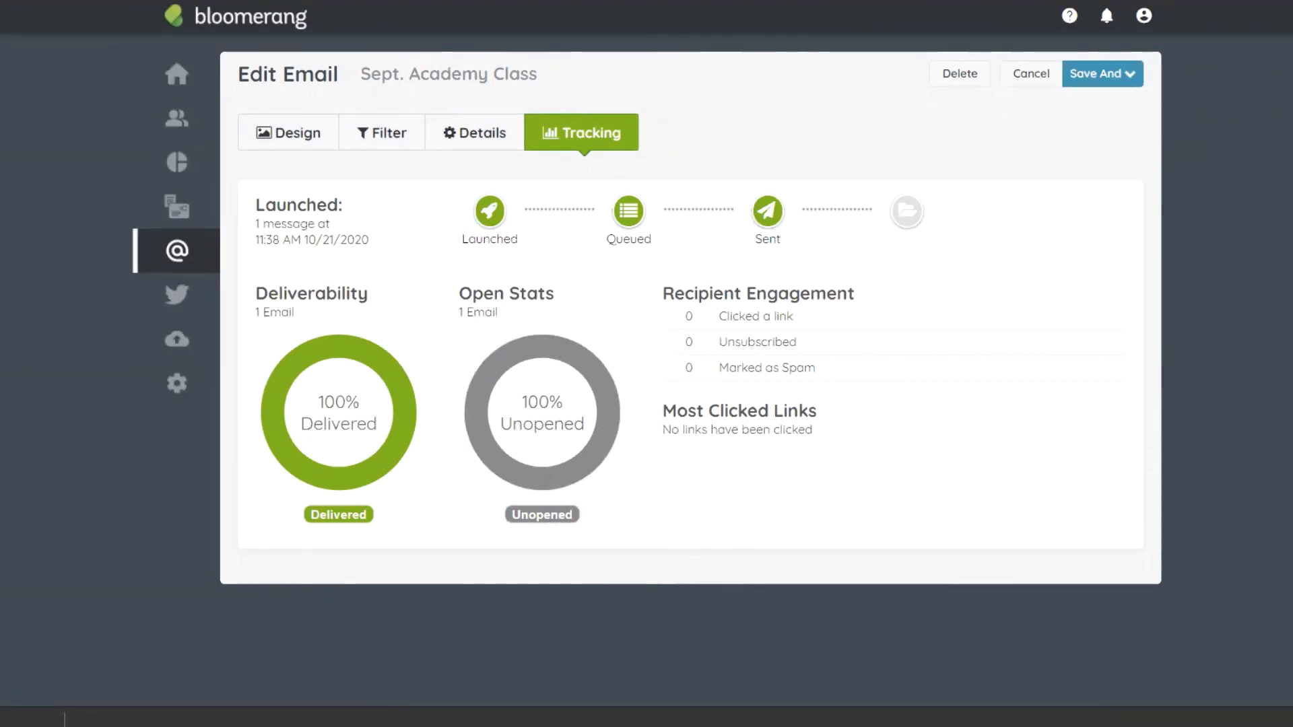
key(F5)
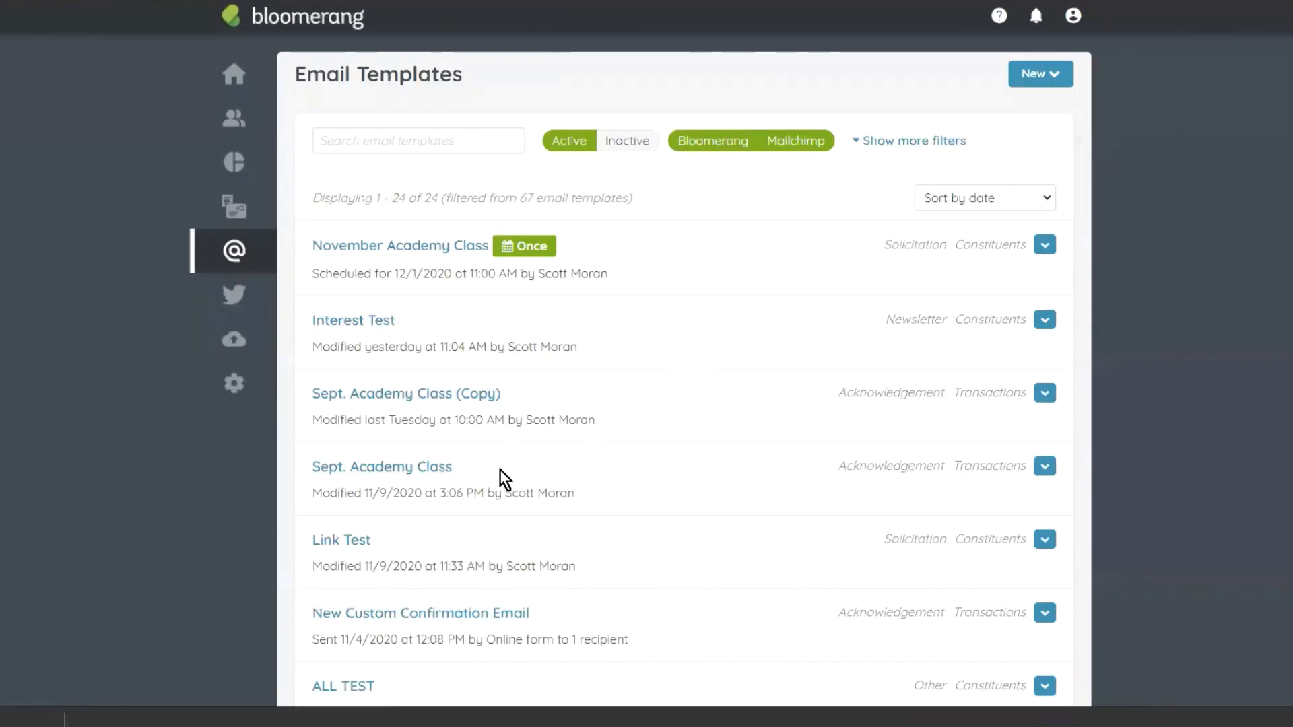
Step: Check another sent email's delivery and open tracking, then go back to the list
scroll(622, 413, down, 2)
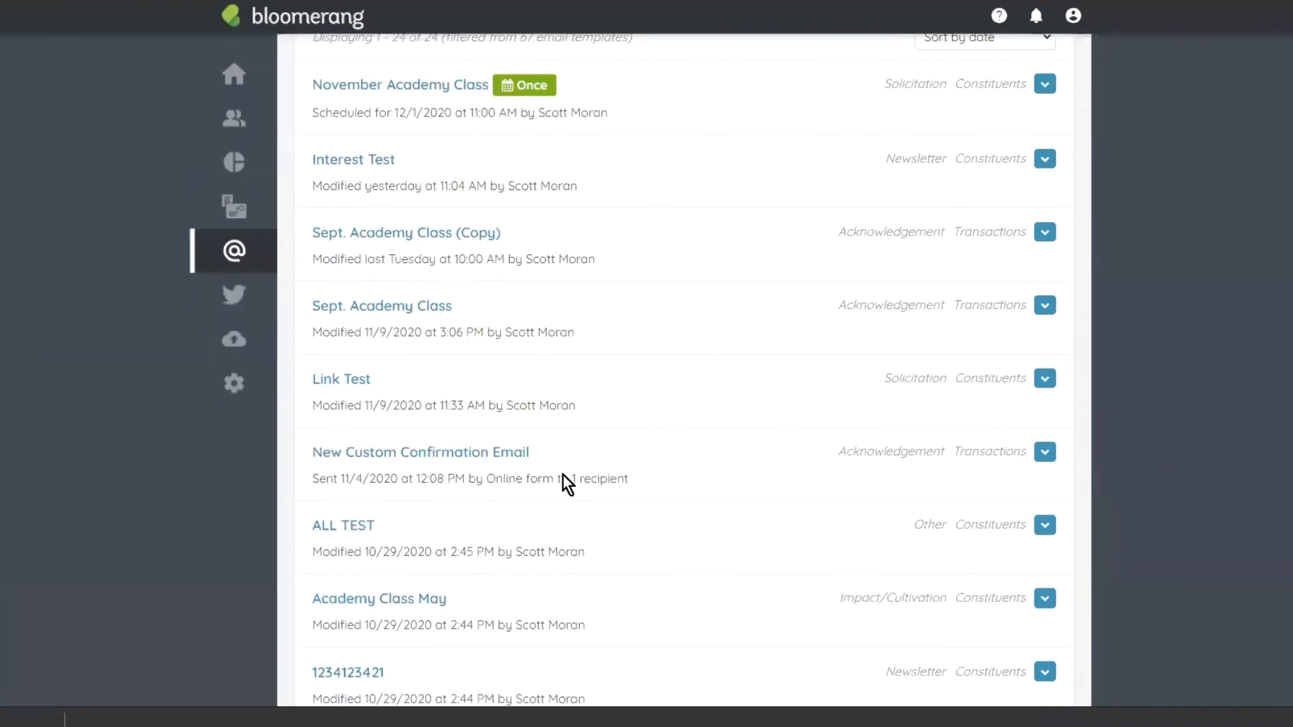
click(398, 314)
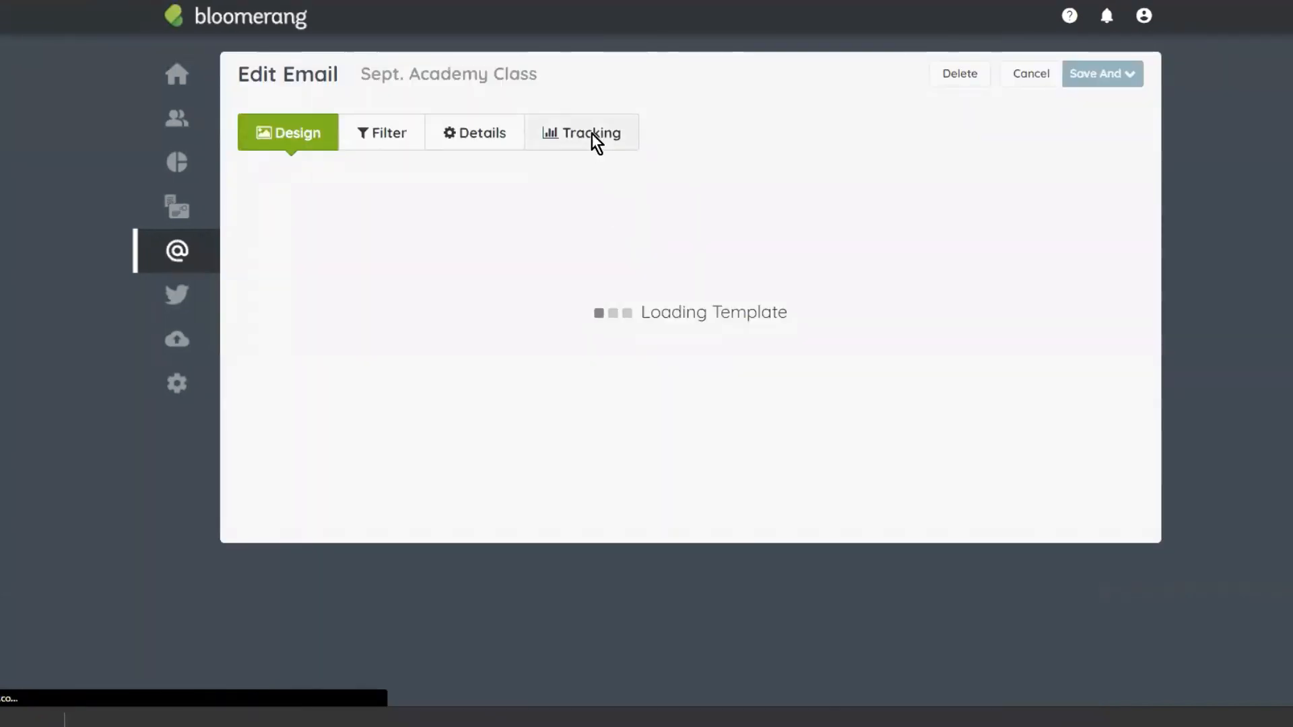
click(593, 135)
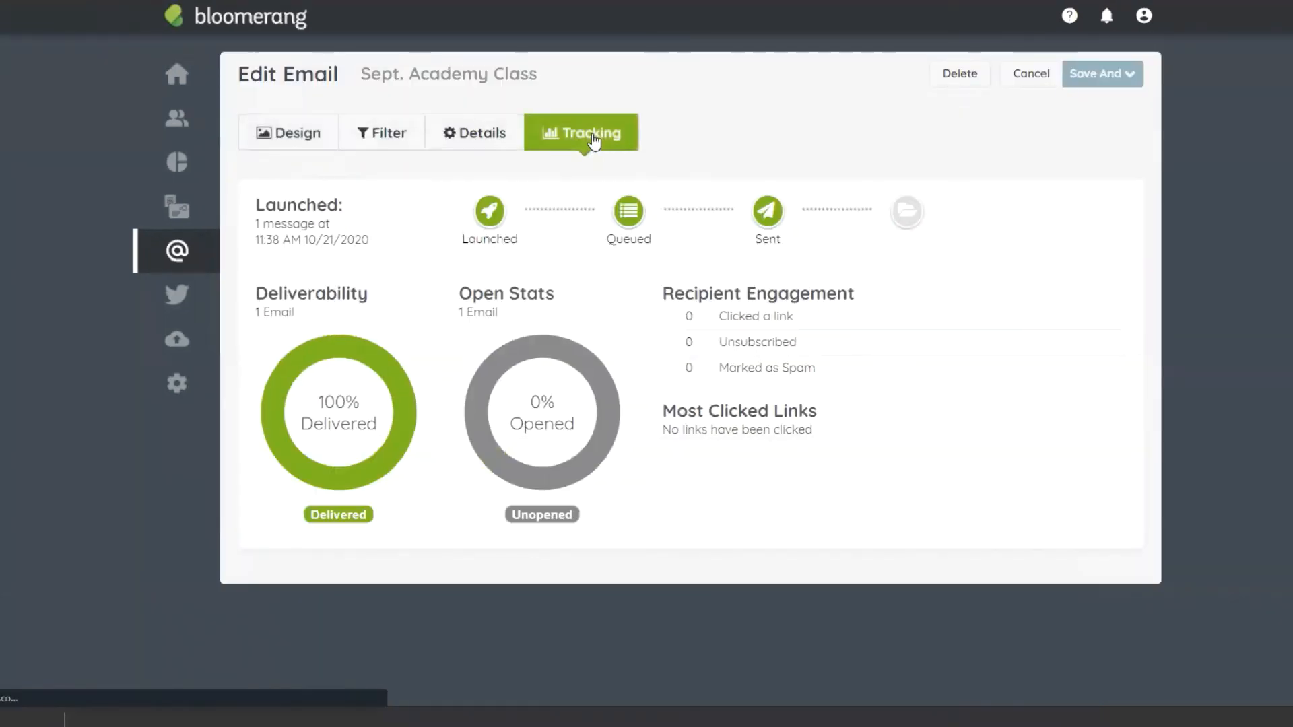
key(alt+Left)
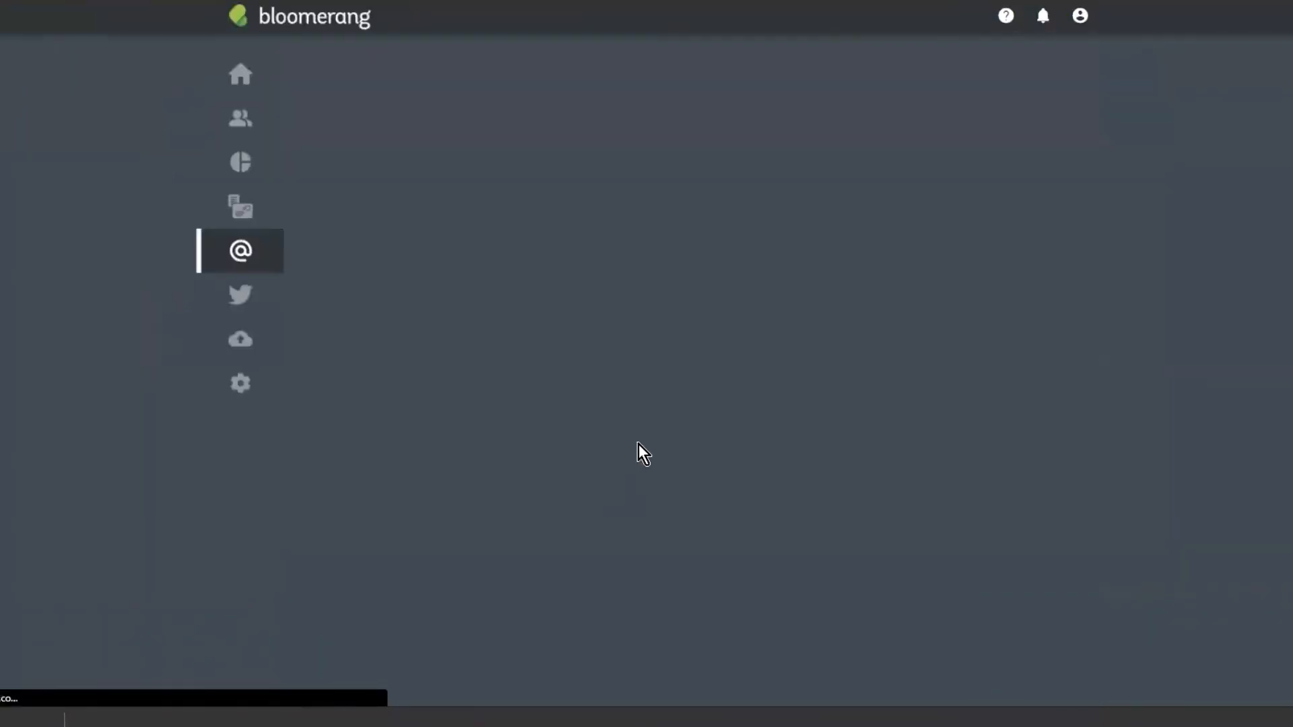
Step: Review Simple Constituent's tracking (100% delivered and opened) and its design view
scroll(598, 404, down, 5)
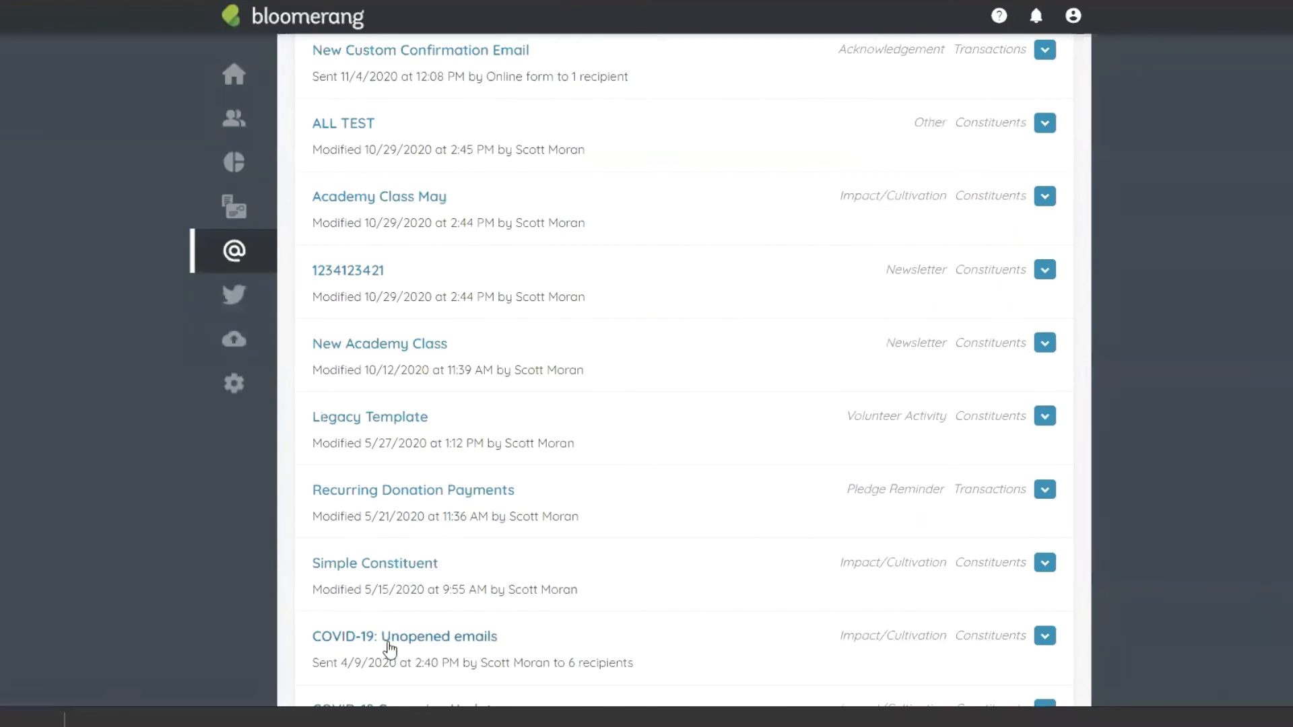
click(389, 567)
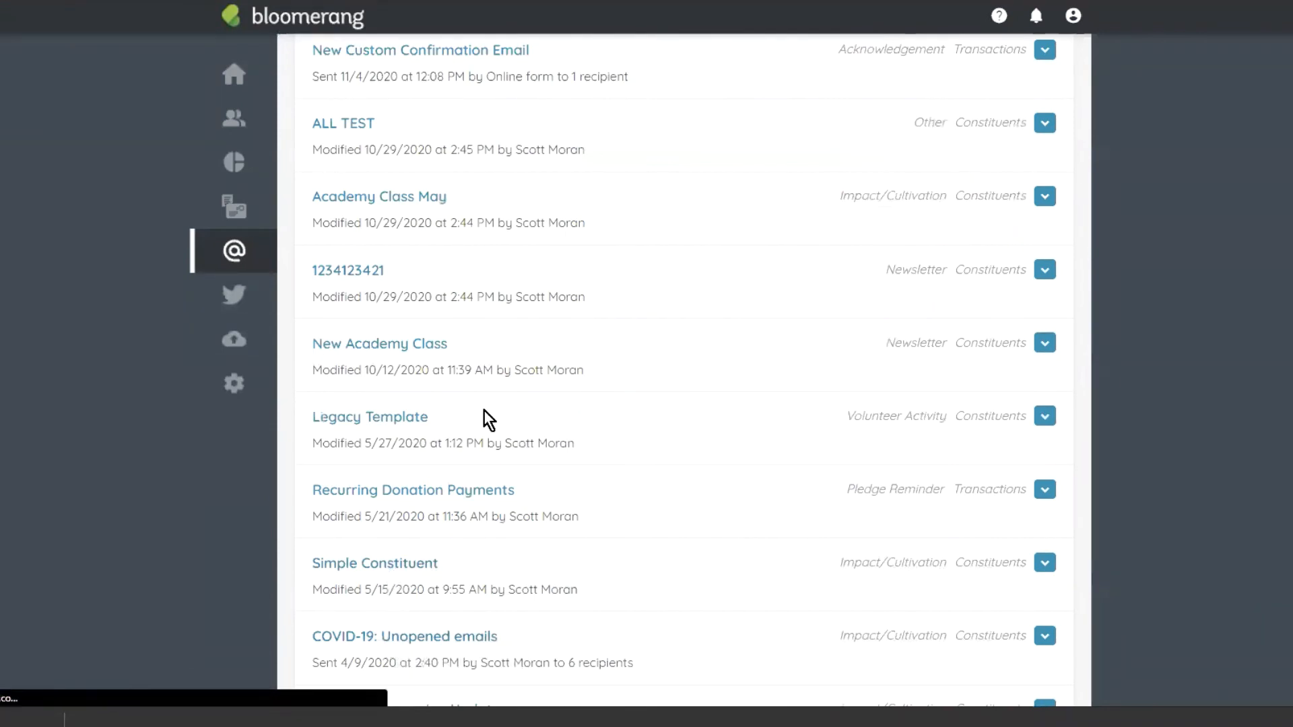
click(565, 131)
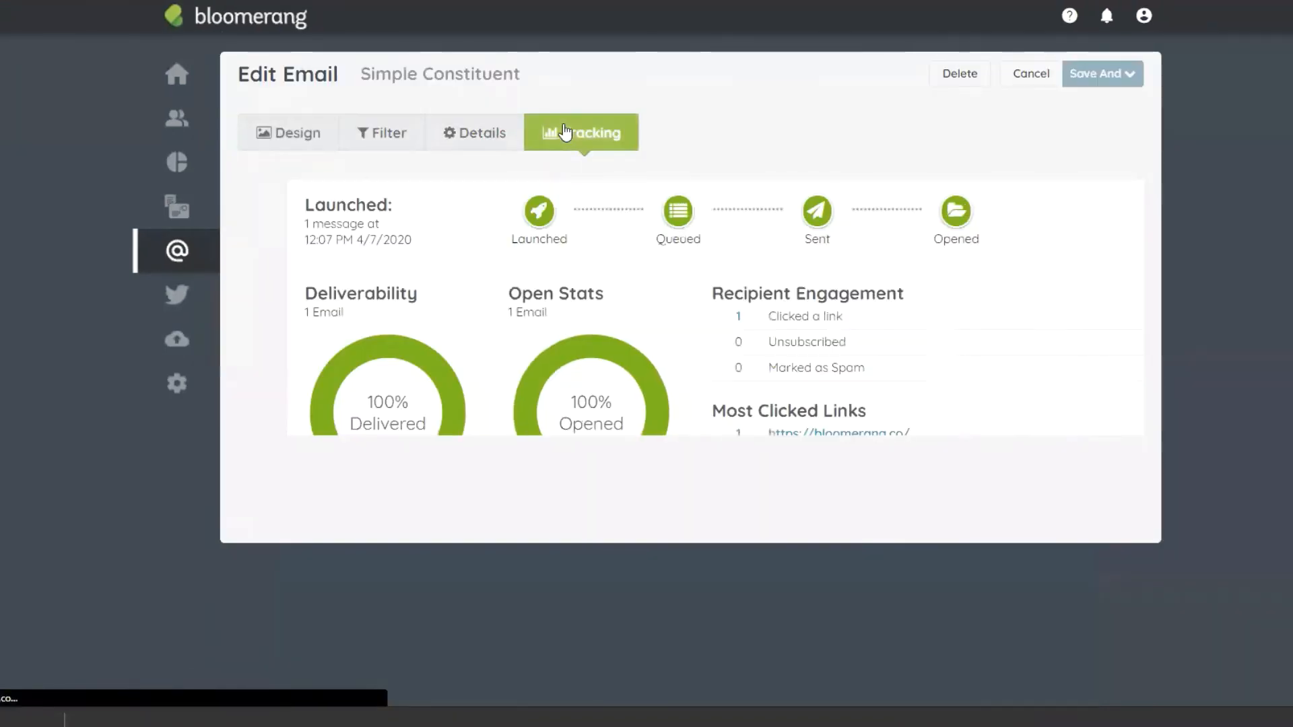
click(273, 142)
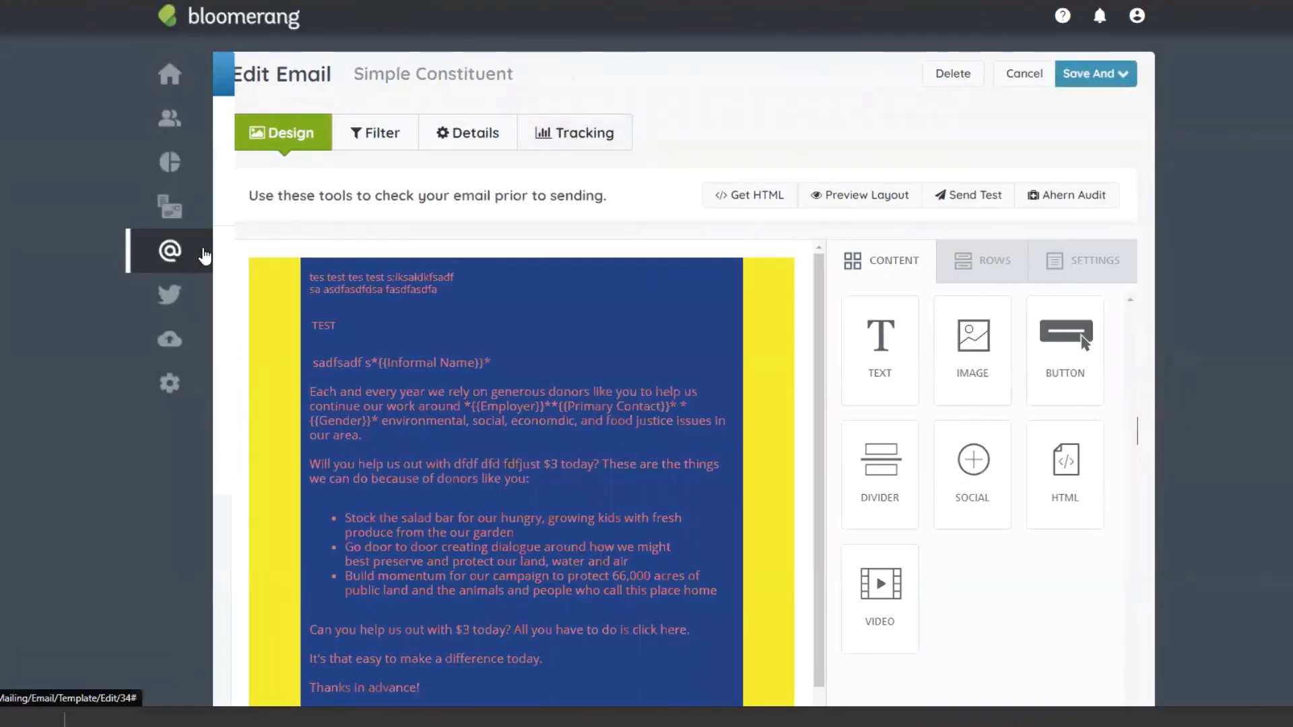
mouse_move(205, 251)
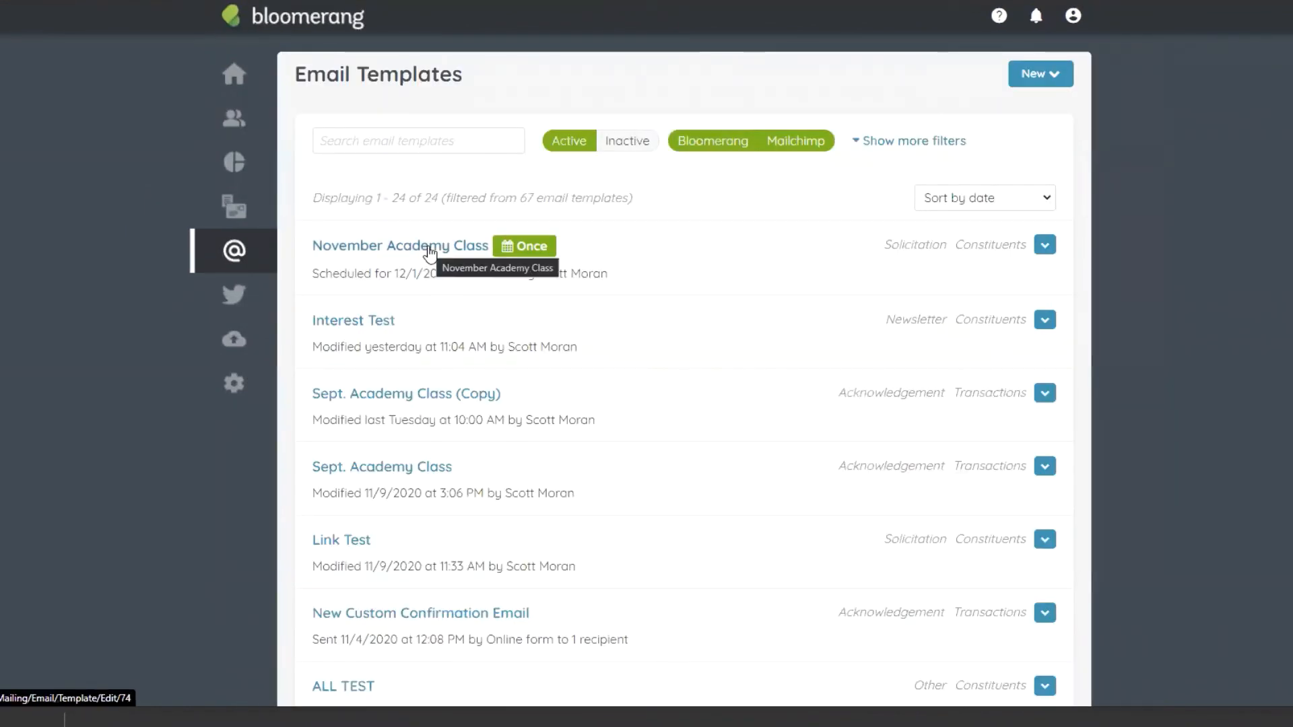
Step: Add an Exclude Or condition on November Academy Class: Has Interactions, Specific Interactions
click(429, 248)
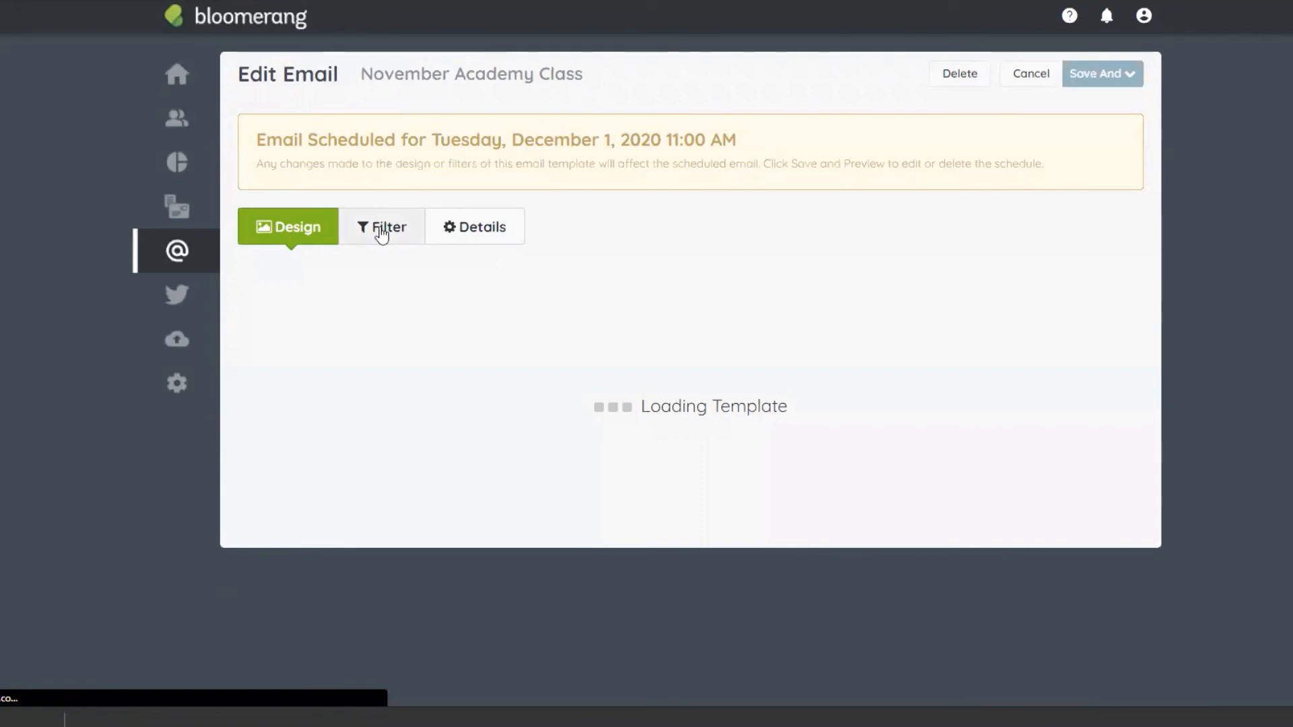
click(382, 227)
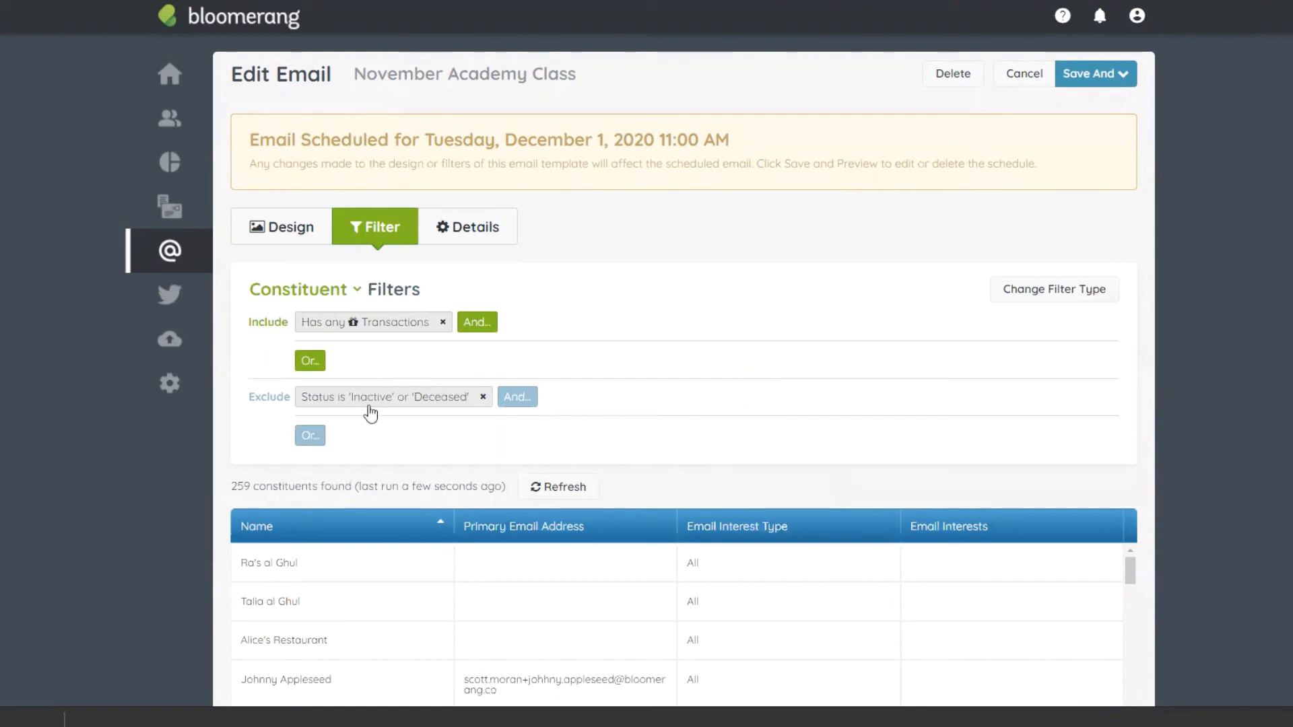
click(308, 437)
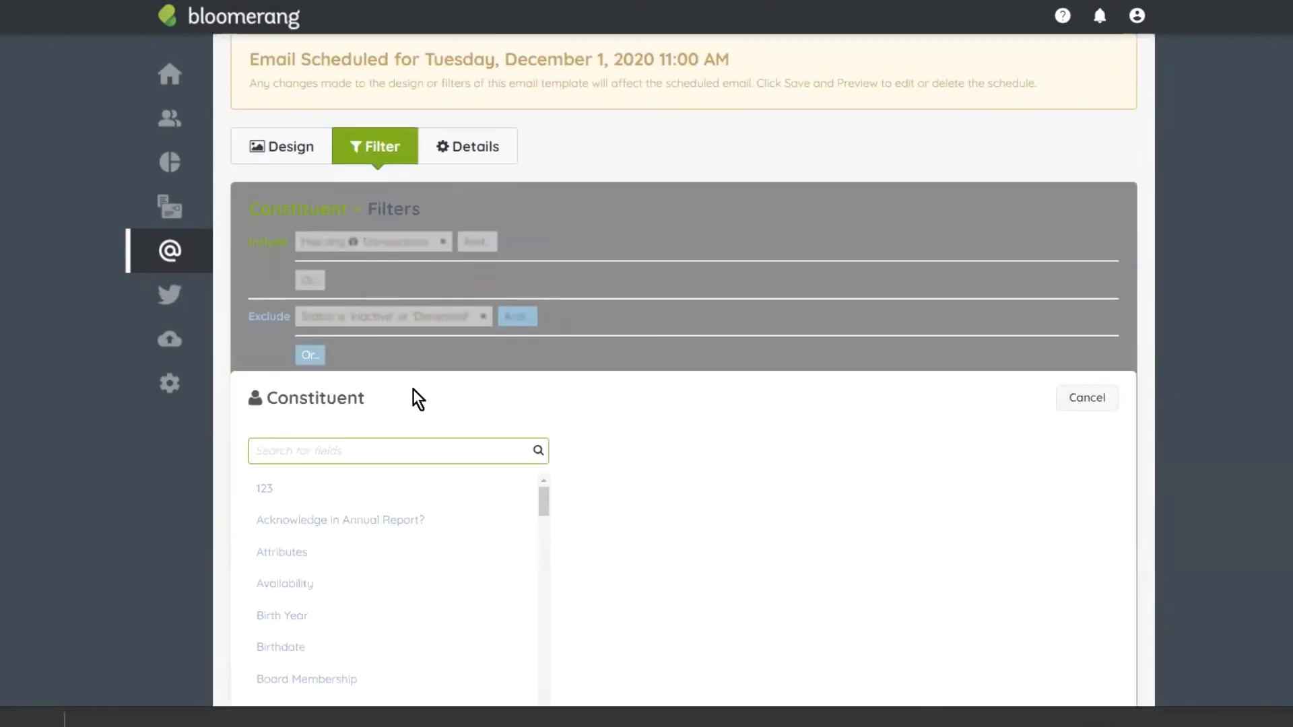
text(has in)
click(348, 499)
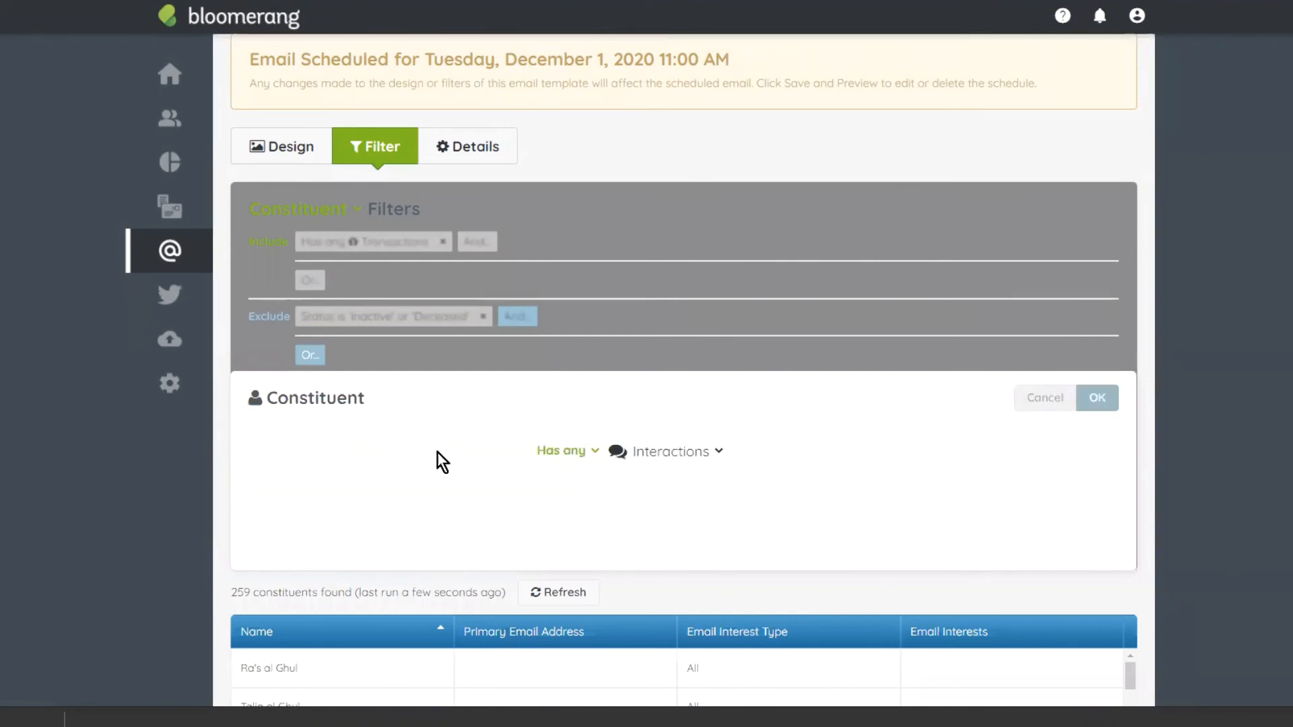
click(396, 460)
click(409, 510)
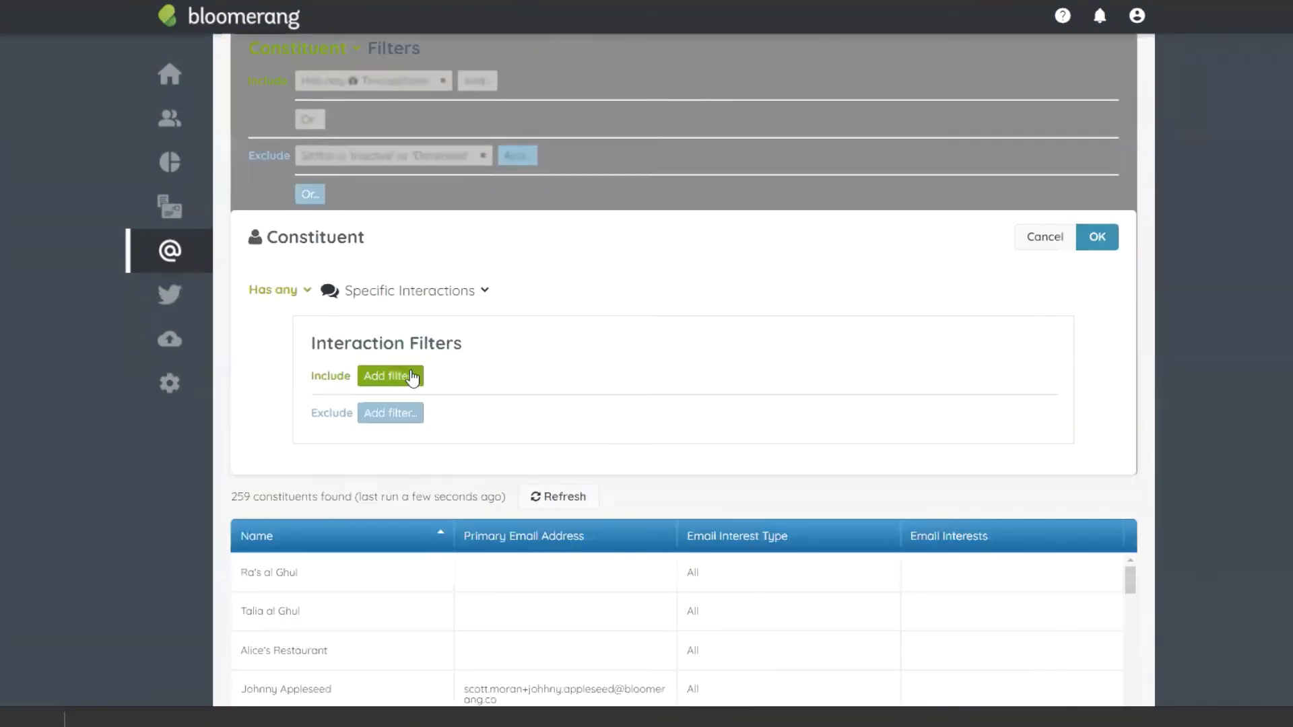
Step: Add an interaction condition: Subject contains 'We can't do it without you! #GivingTuesday'
click(410, 377)
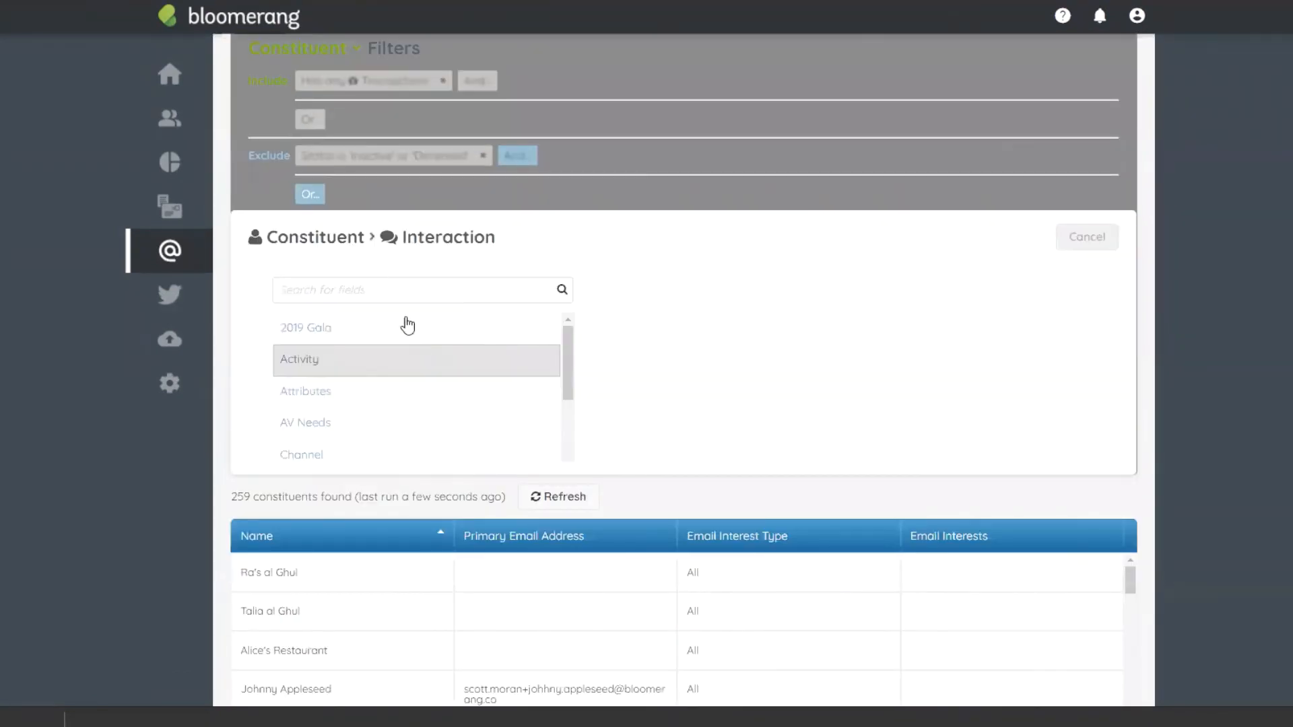
text(subj)
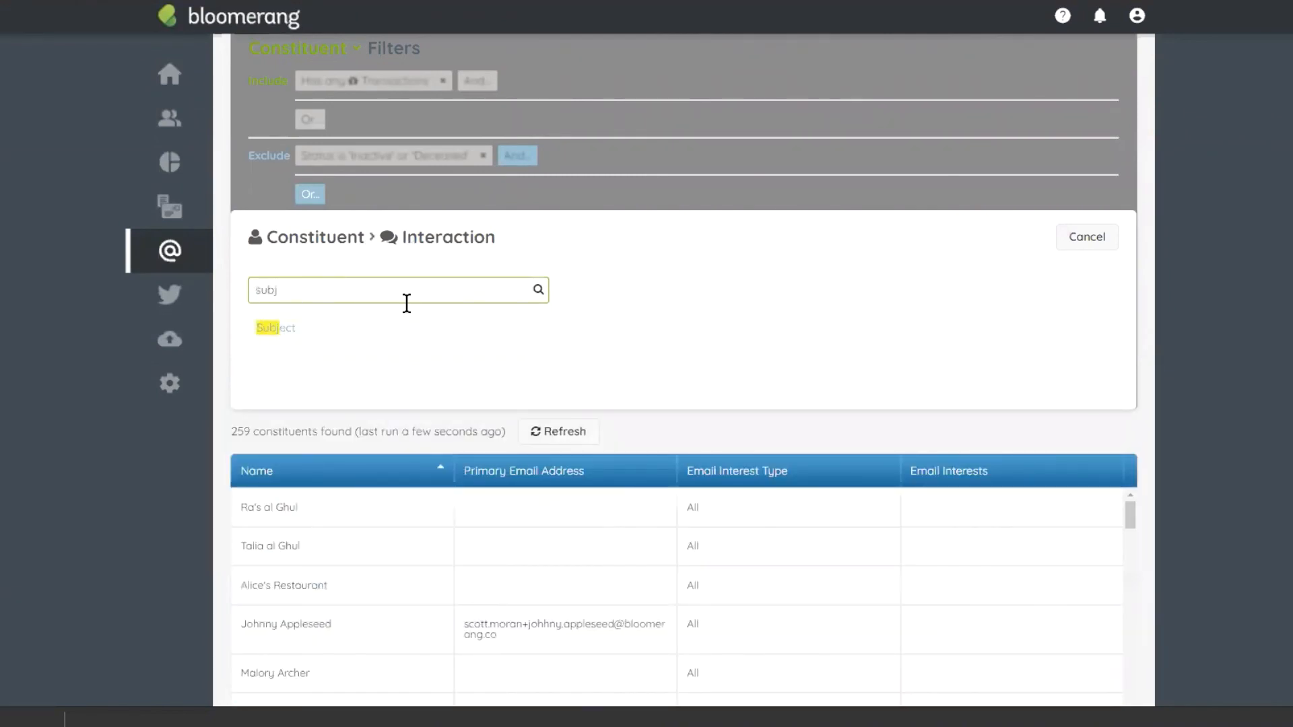
click(330, 333)
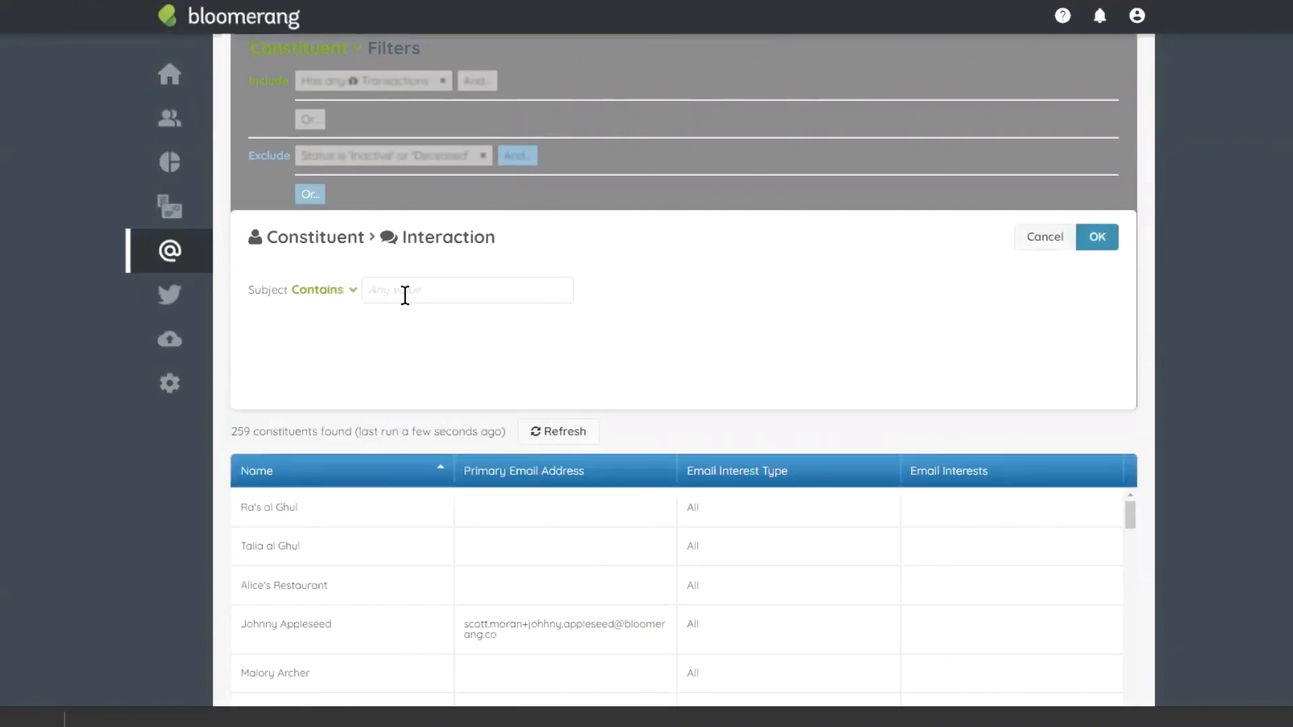
scroll(490, 229, up, 4)
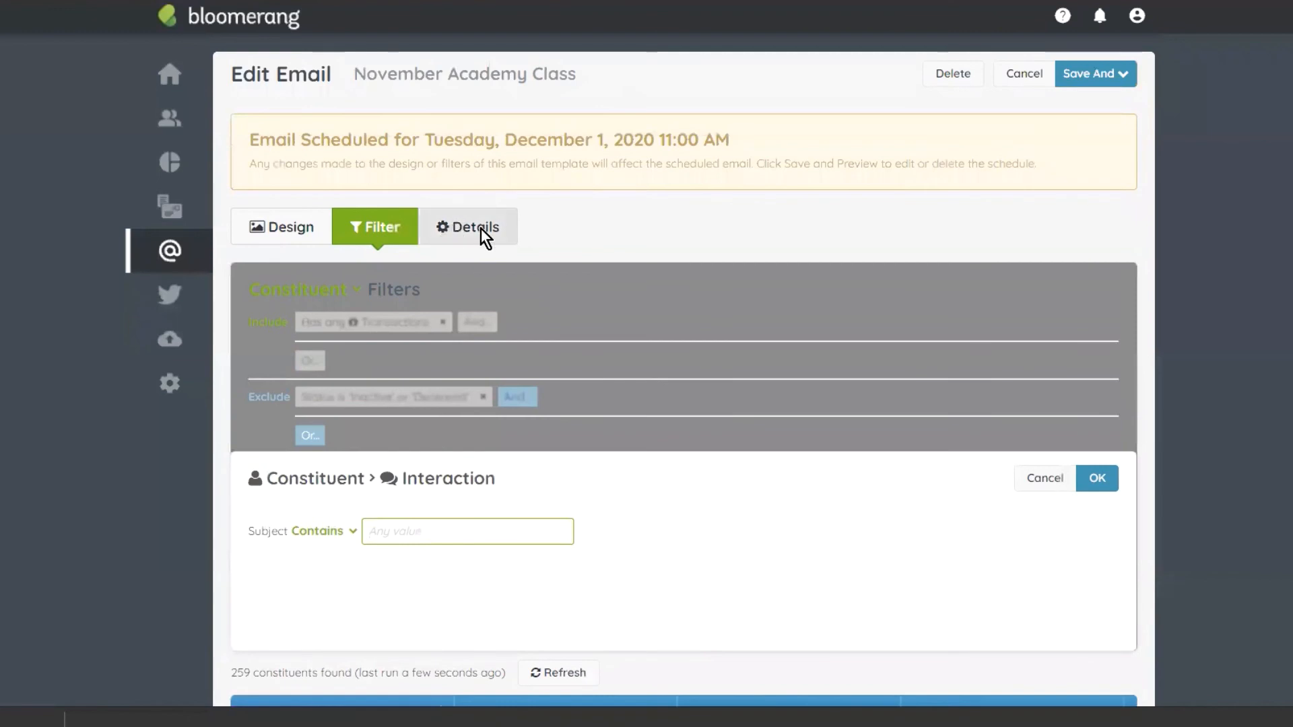
right_click(447, 226)
click(442, 217)
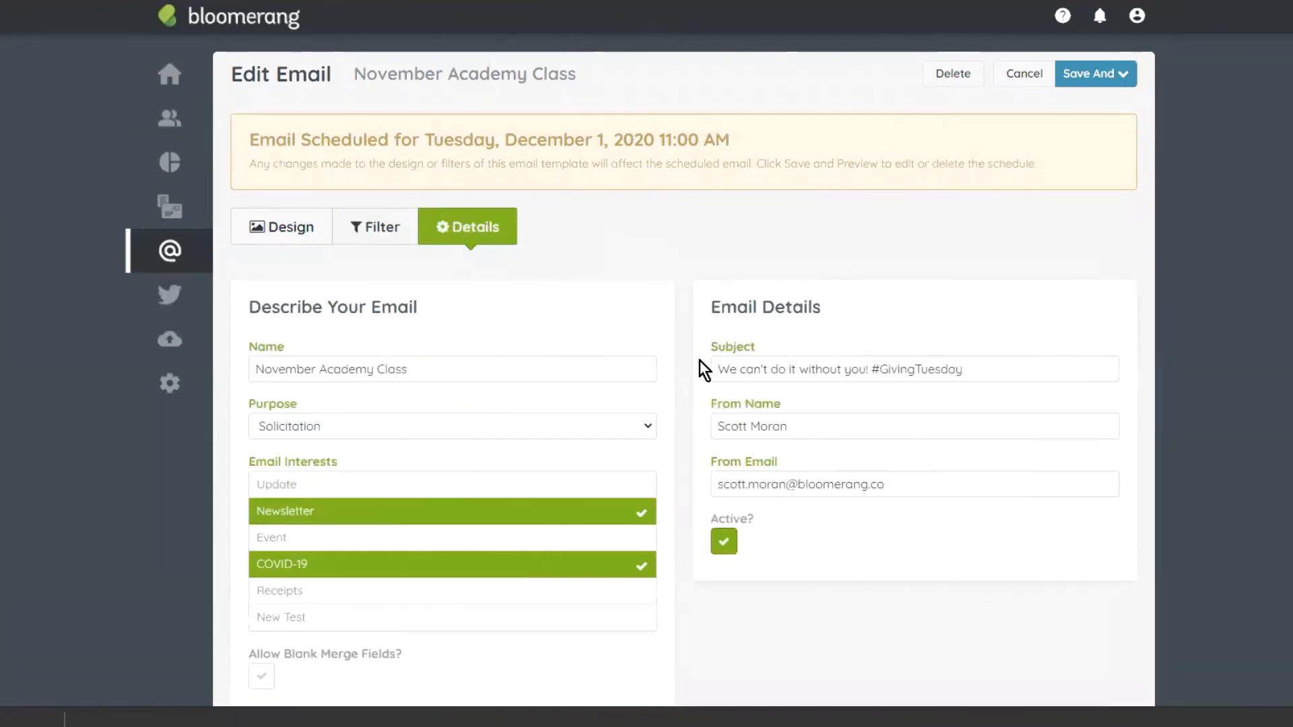
triple_click(767, 369)
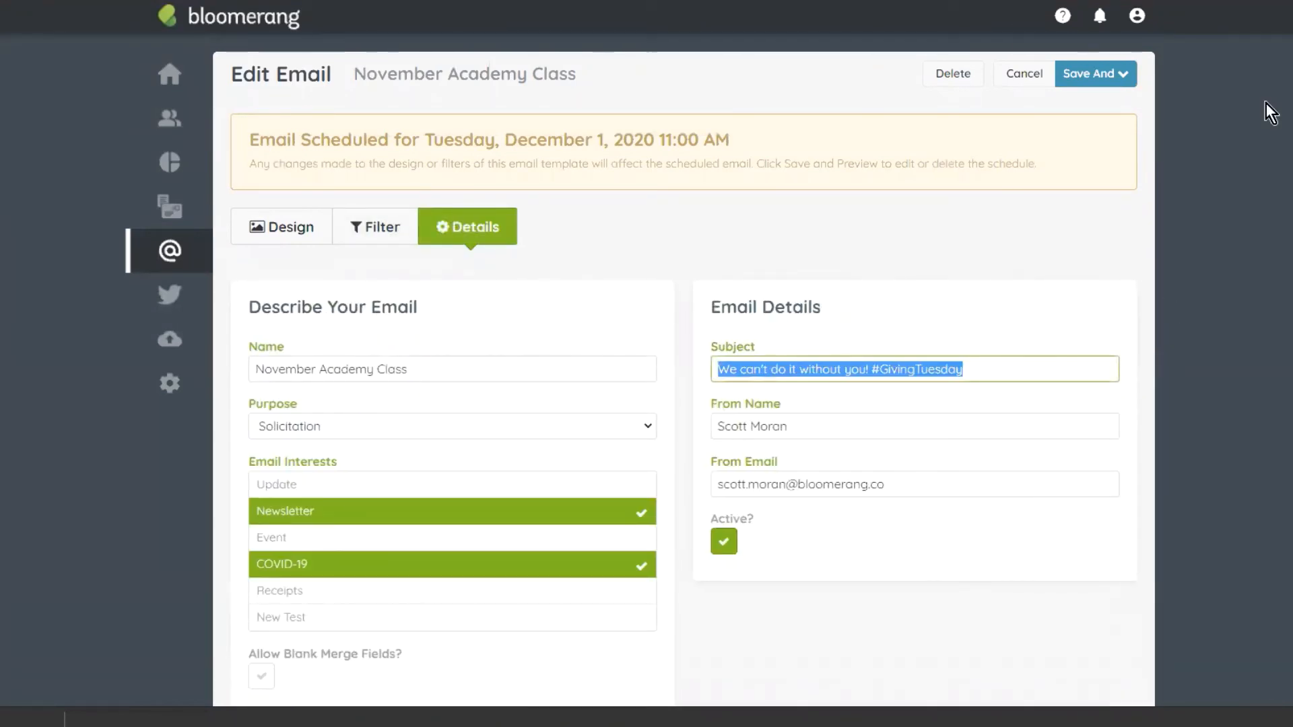
click(405, 244)
scroll(747, 354, down, 3)
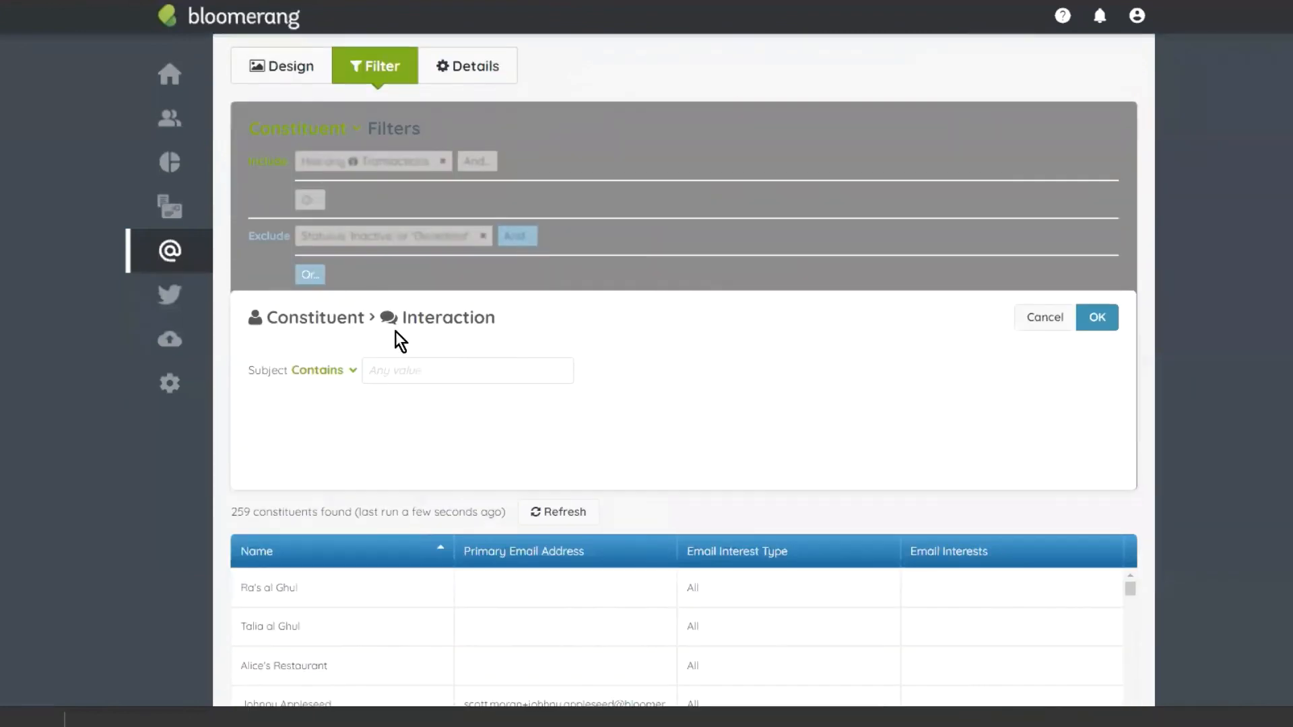
click(399, 371)
key(ctrl+v)
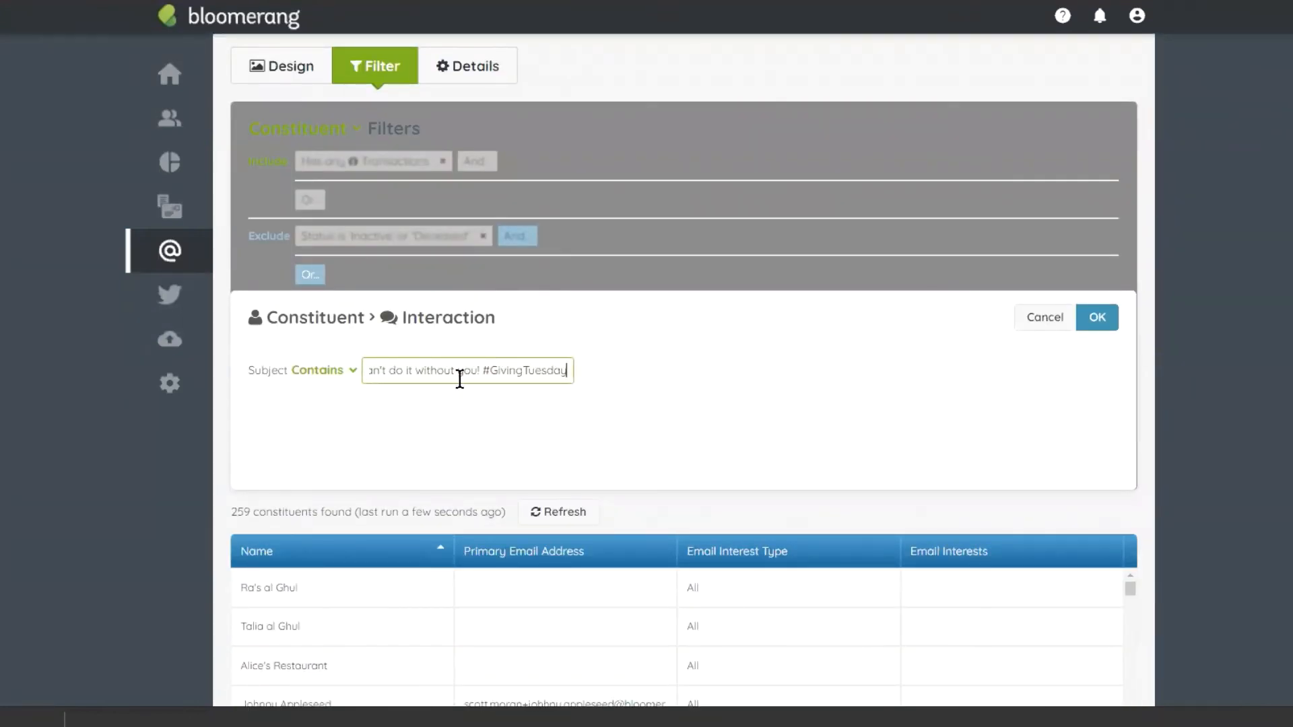
click(1097, 317)
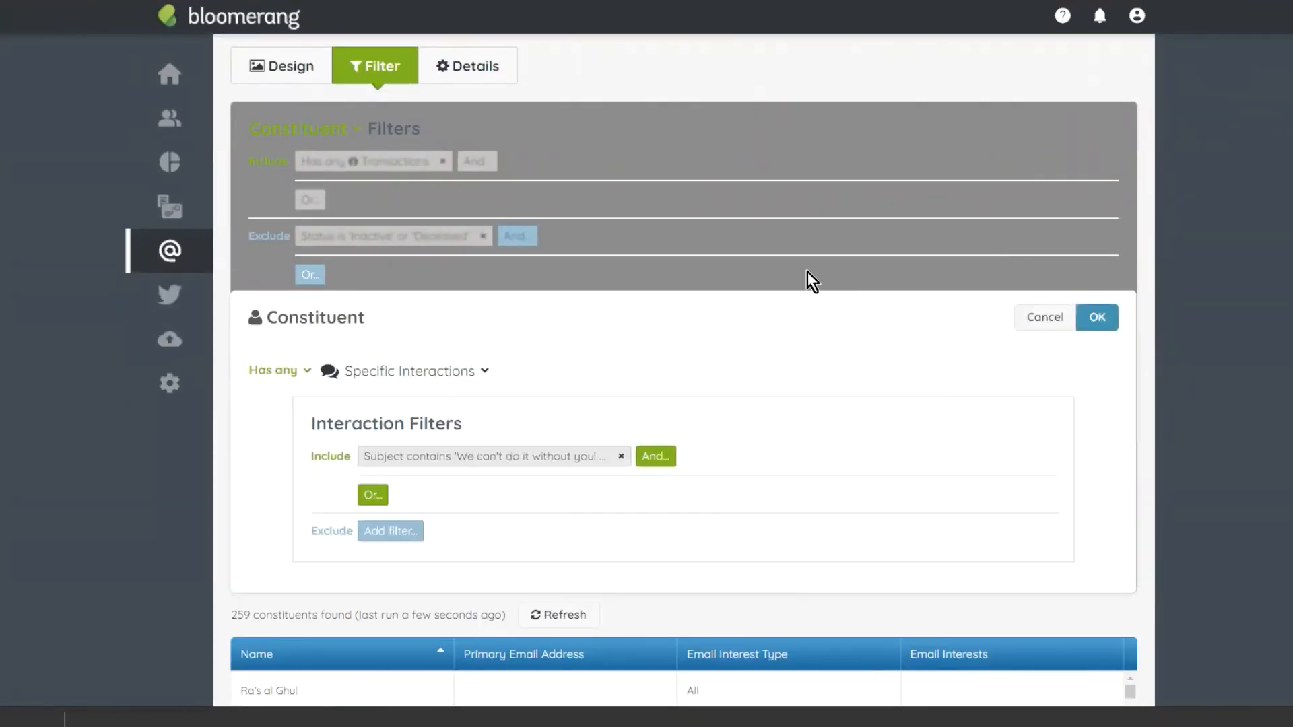
Step: Add an And 'Is opened' interaction condition and apply the exclusion filter
click(657, 457)
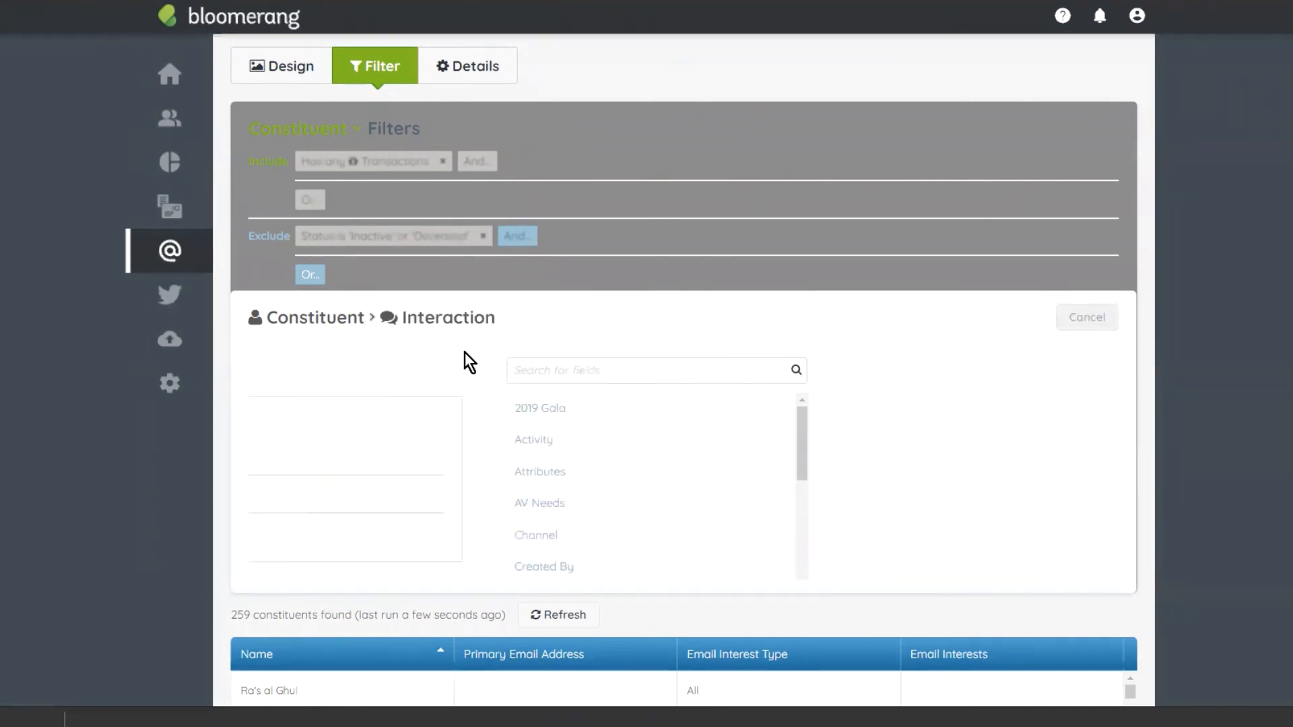
text(o)
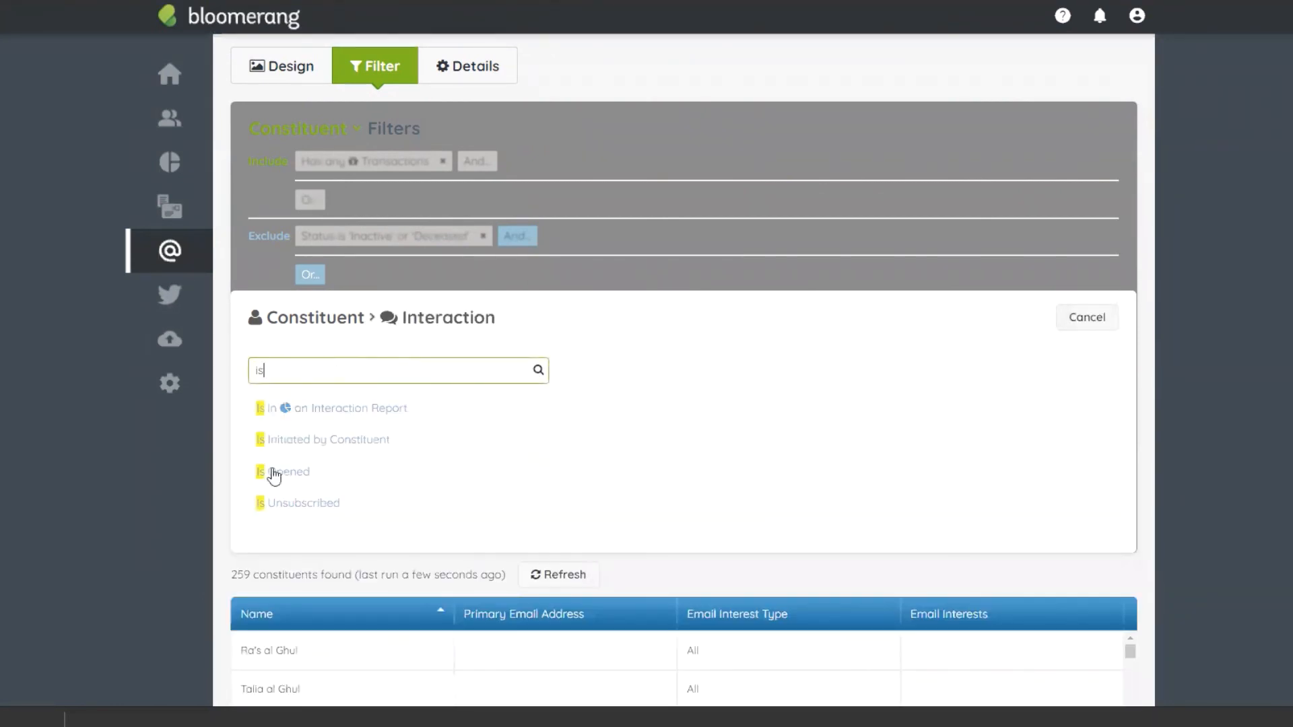
click(269, 473)
click(1098, 314)
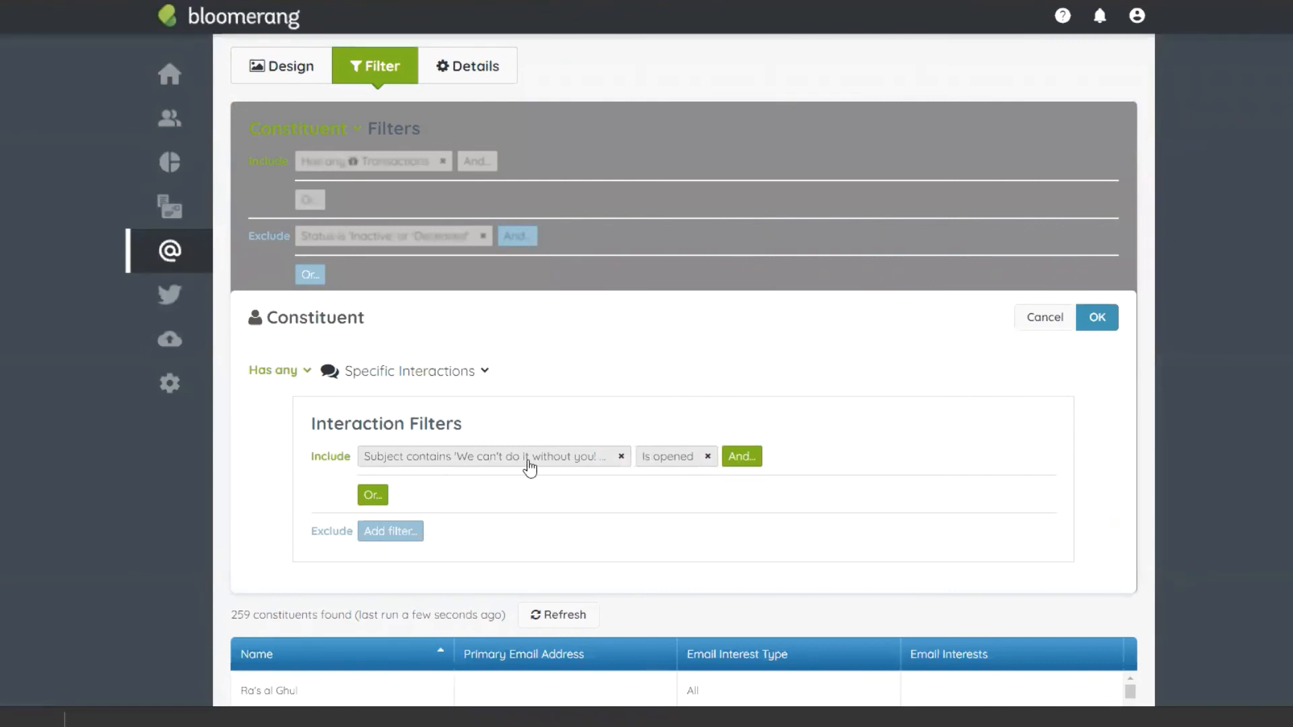
click(1097, 318)
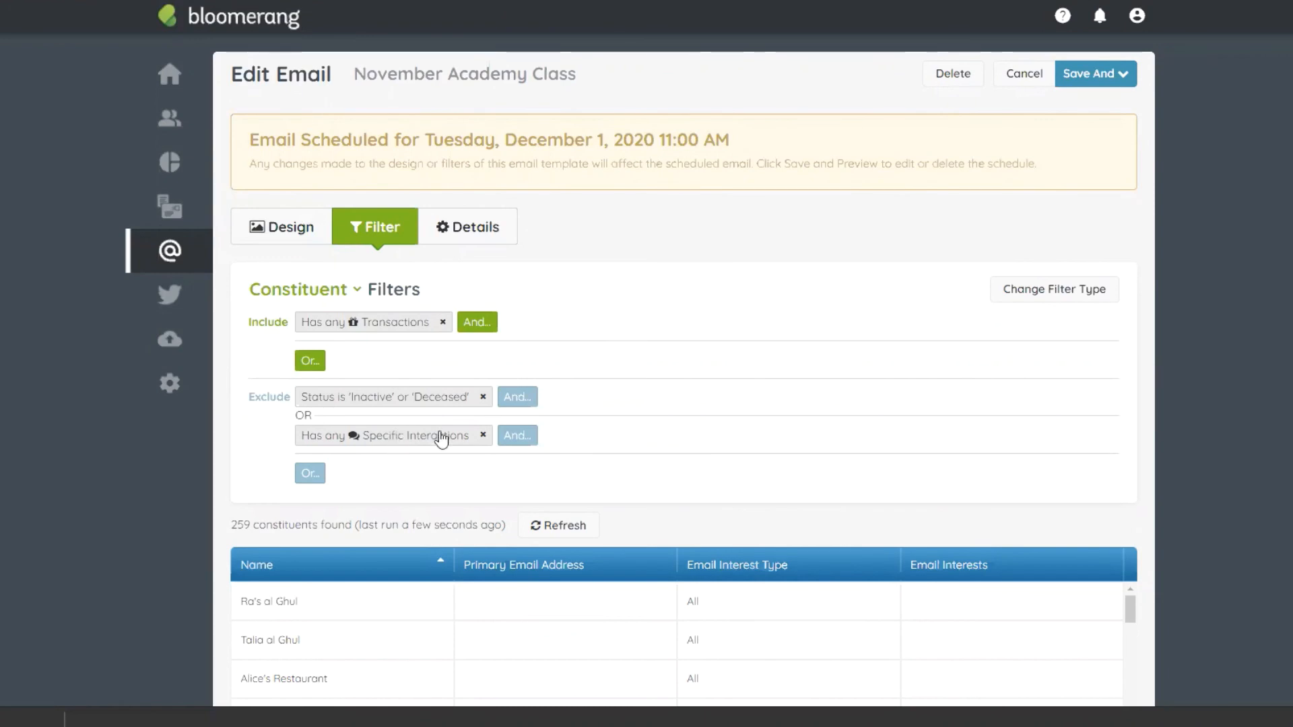
scroll(397, 450, down, 2)
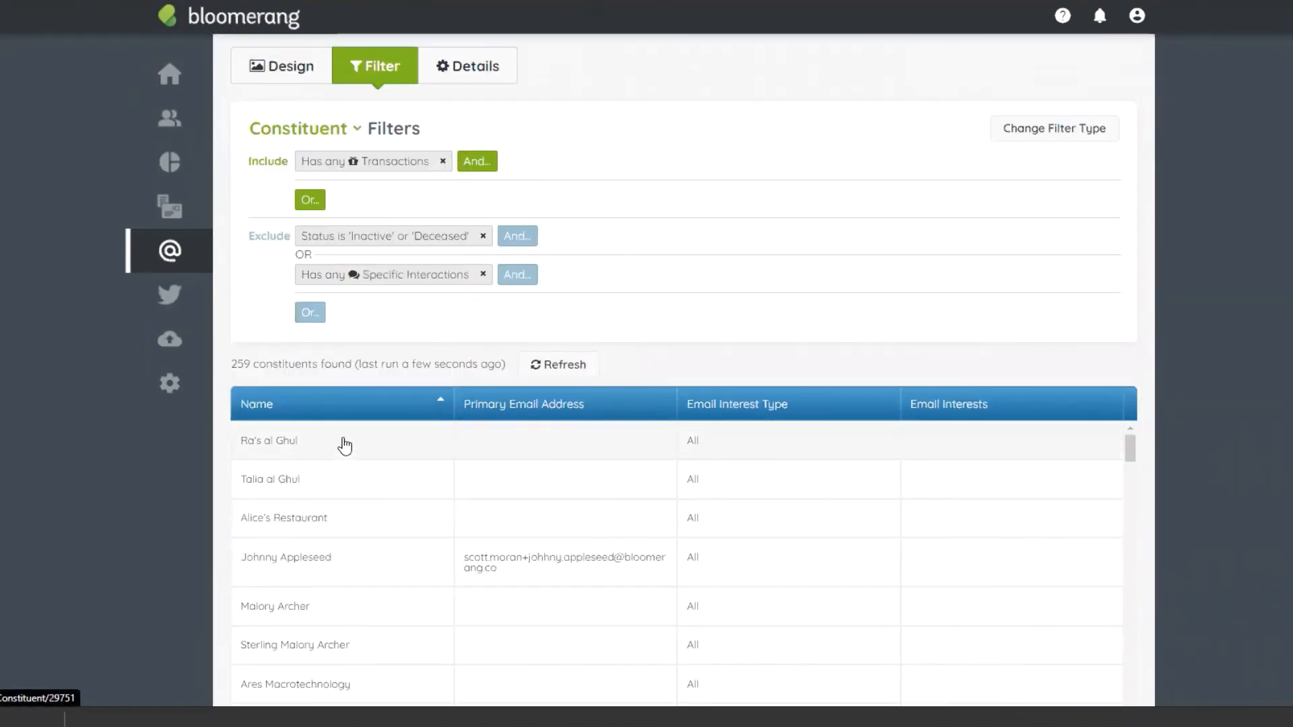
scroll(450, 350, up, 2)
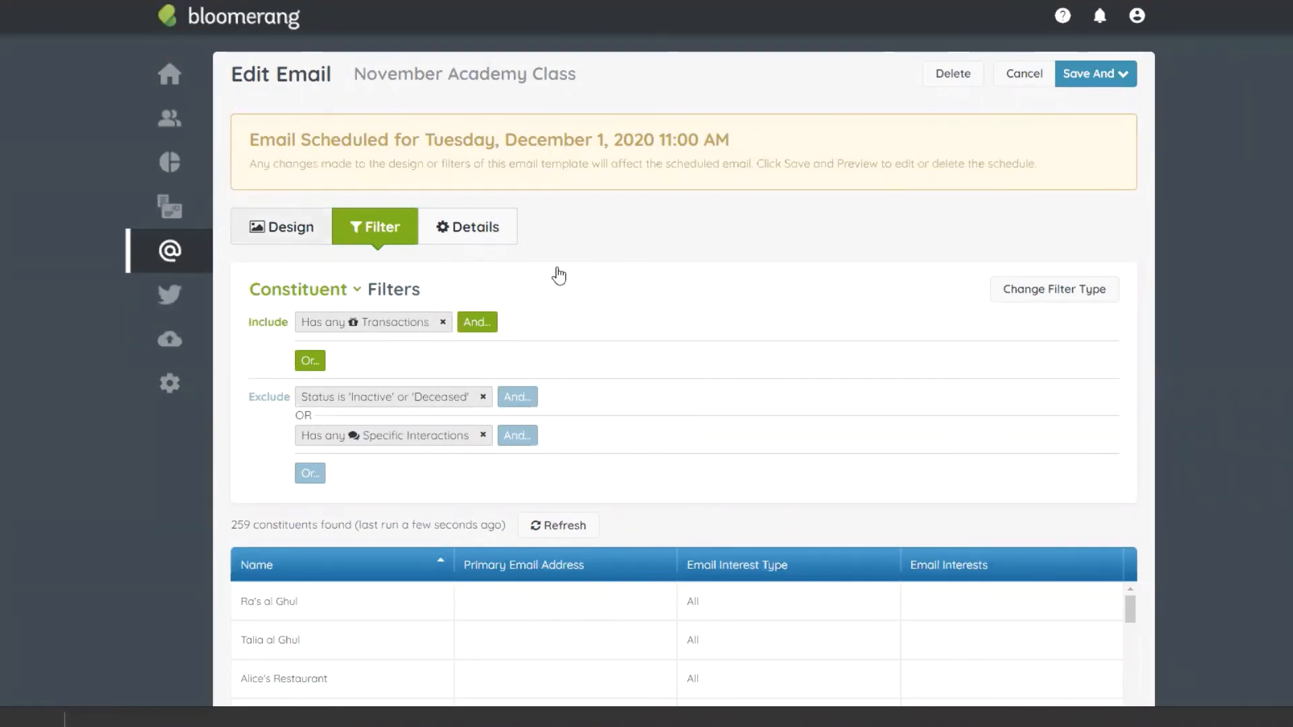
scroll(579, 303, down, 3)
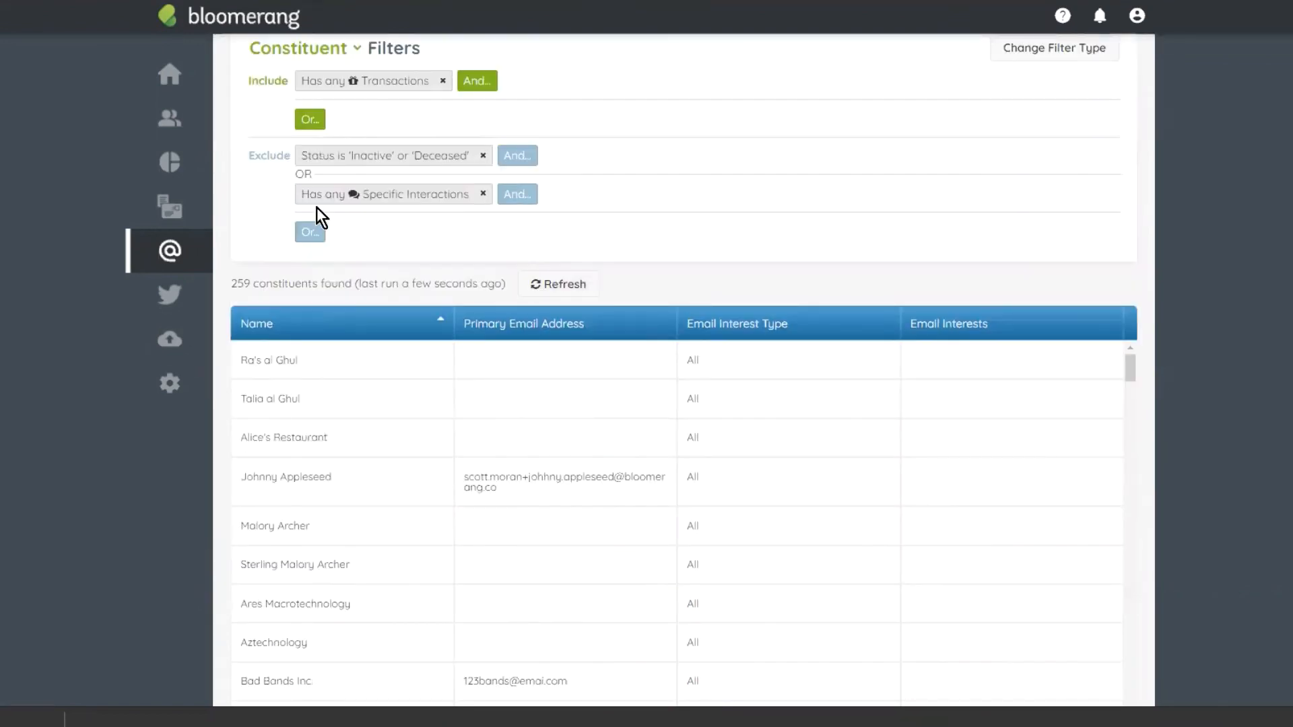
scroll(552, 237, up, 3)
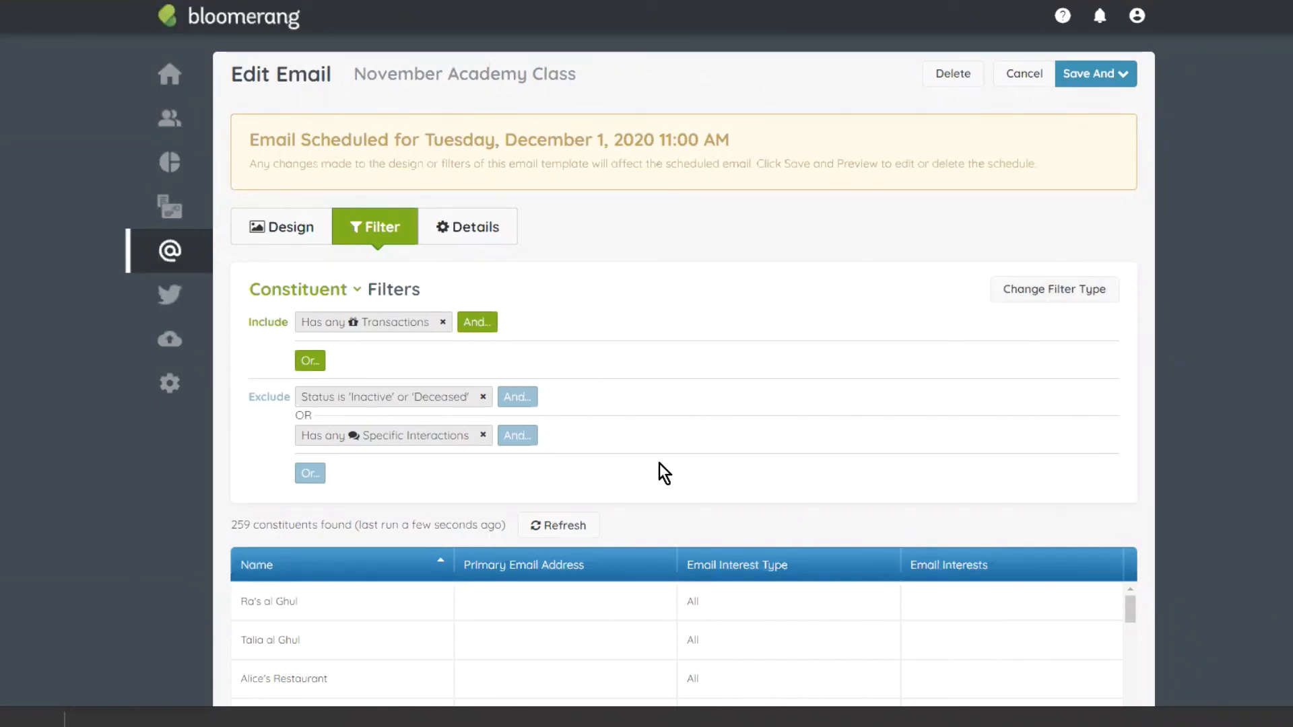
Step: Split the greeting text so 'But the world…' starts a new paragraph after a blank line
click(296, 227)
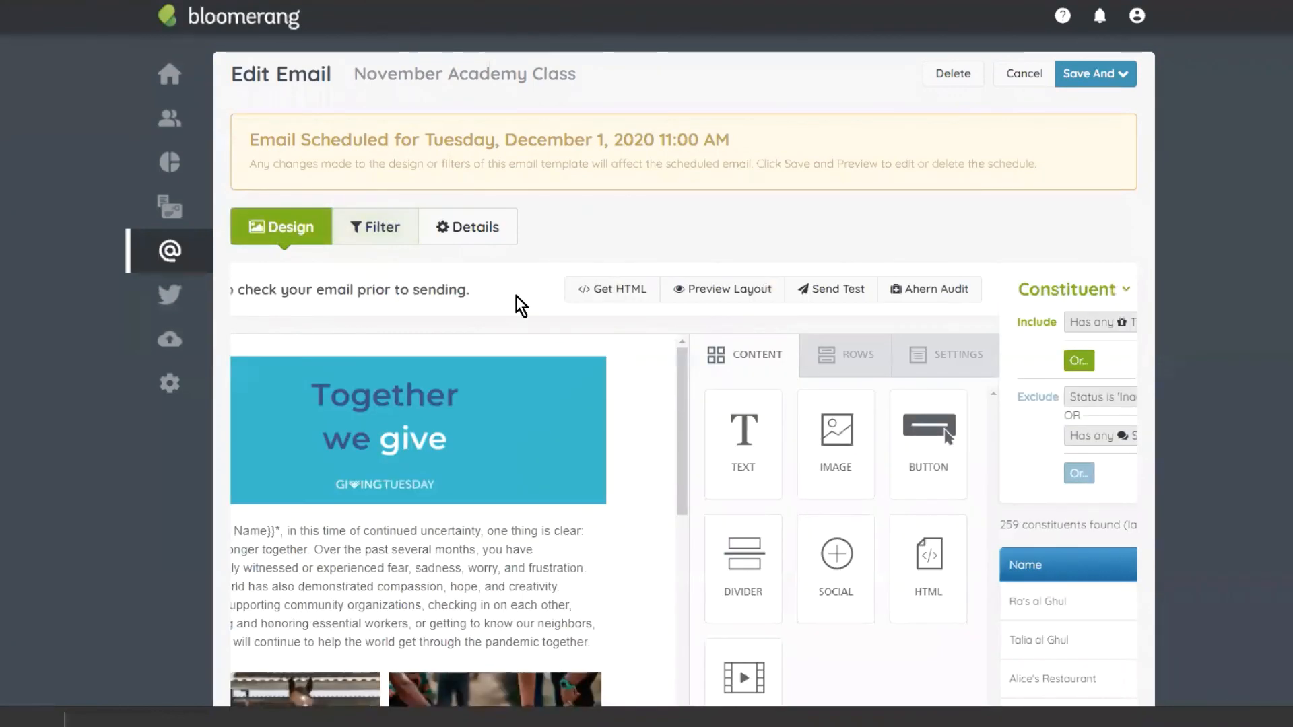
click(416, 532)
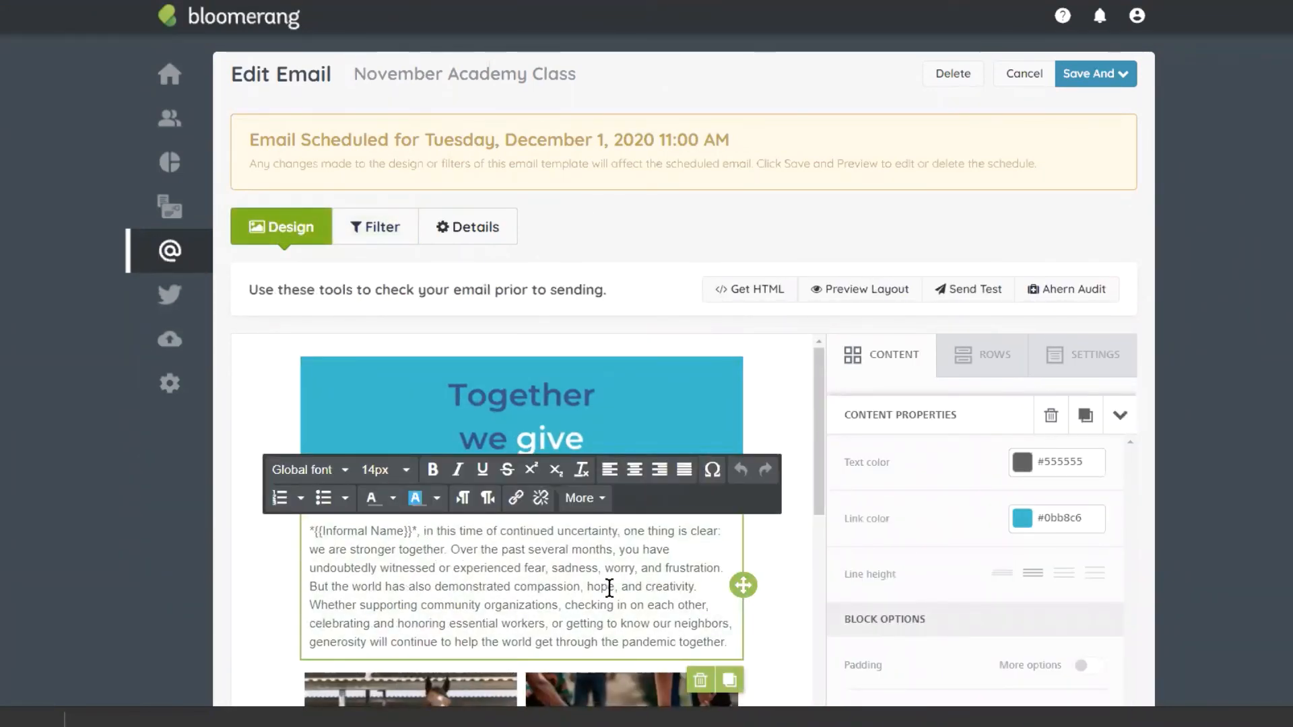
click(308, 586)
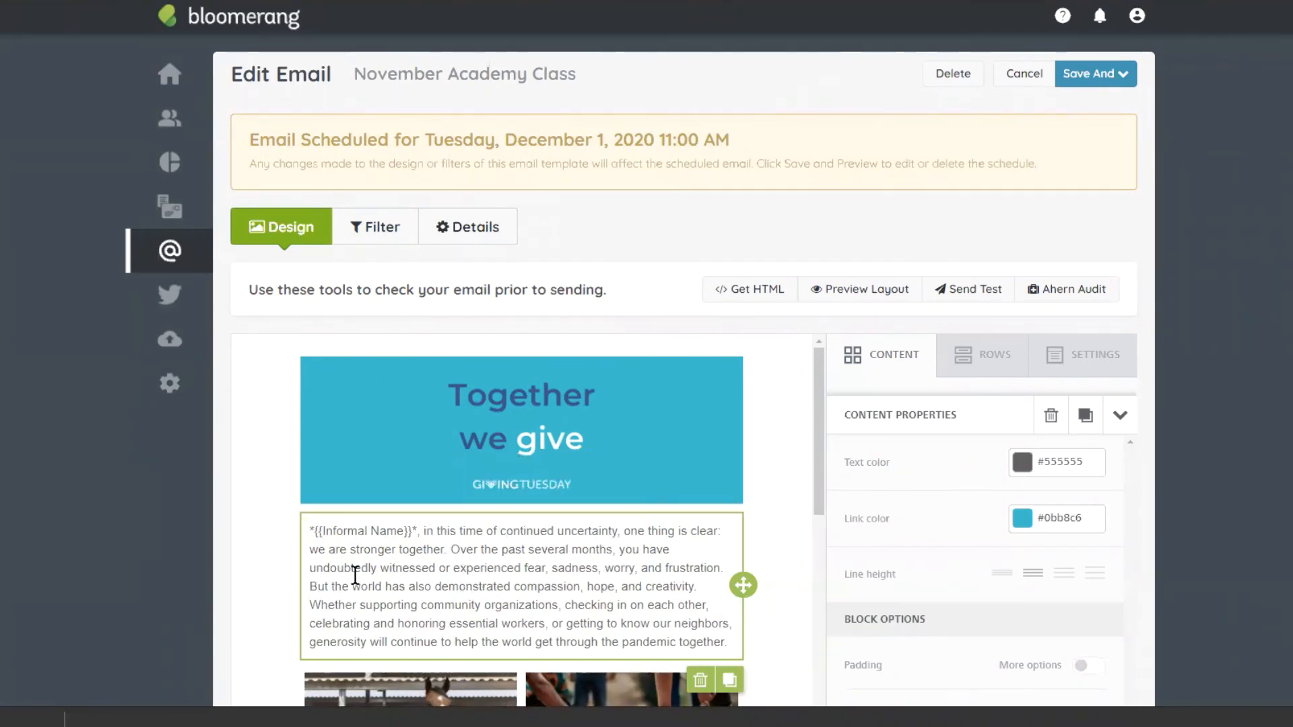
click(310, 587)
key(Return)
key(Return)
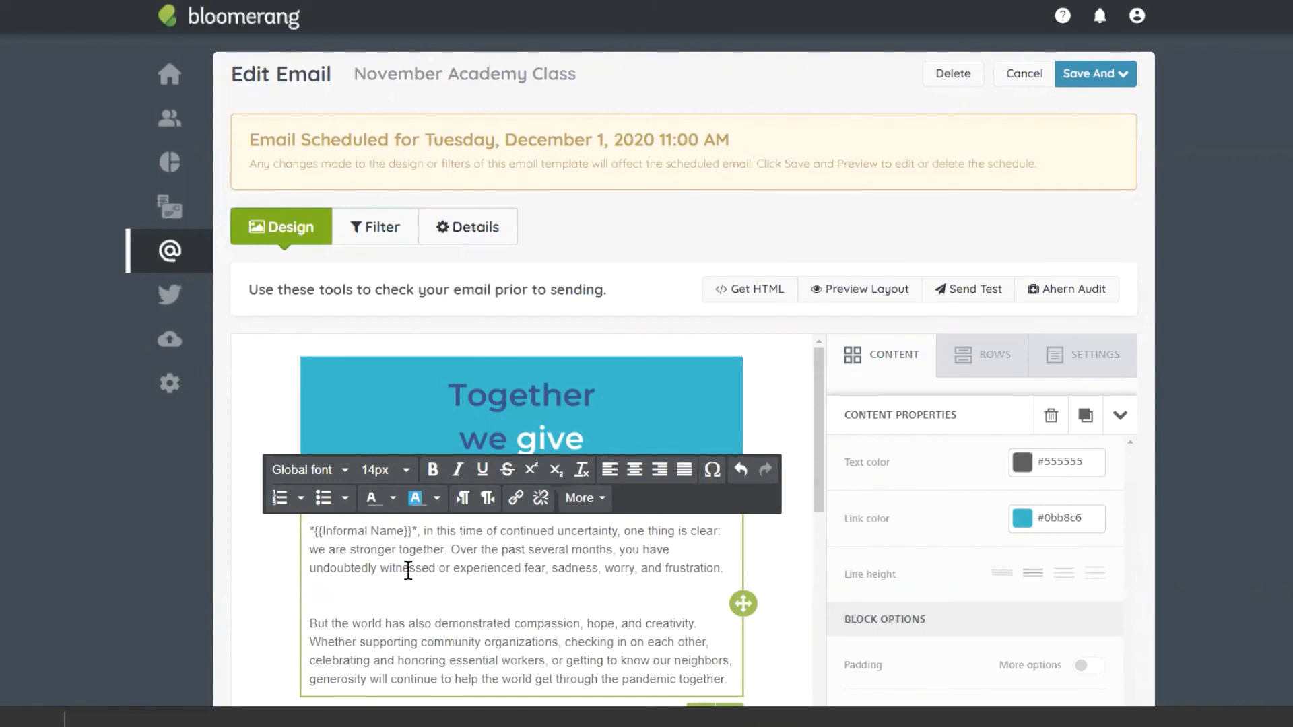
Step: Change the leading 'B' to ',b' so the line reads ',but the world', then bring up merge fields
scroll(418, 549, down, 1)
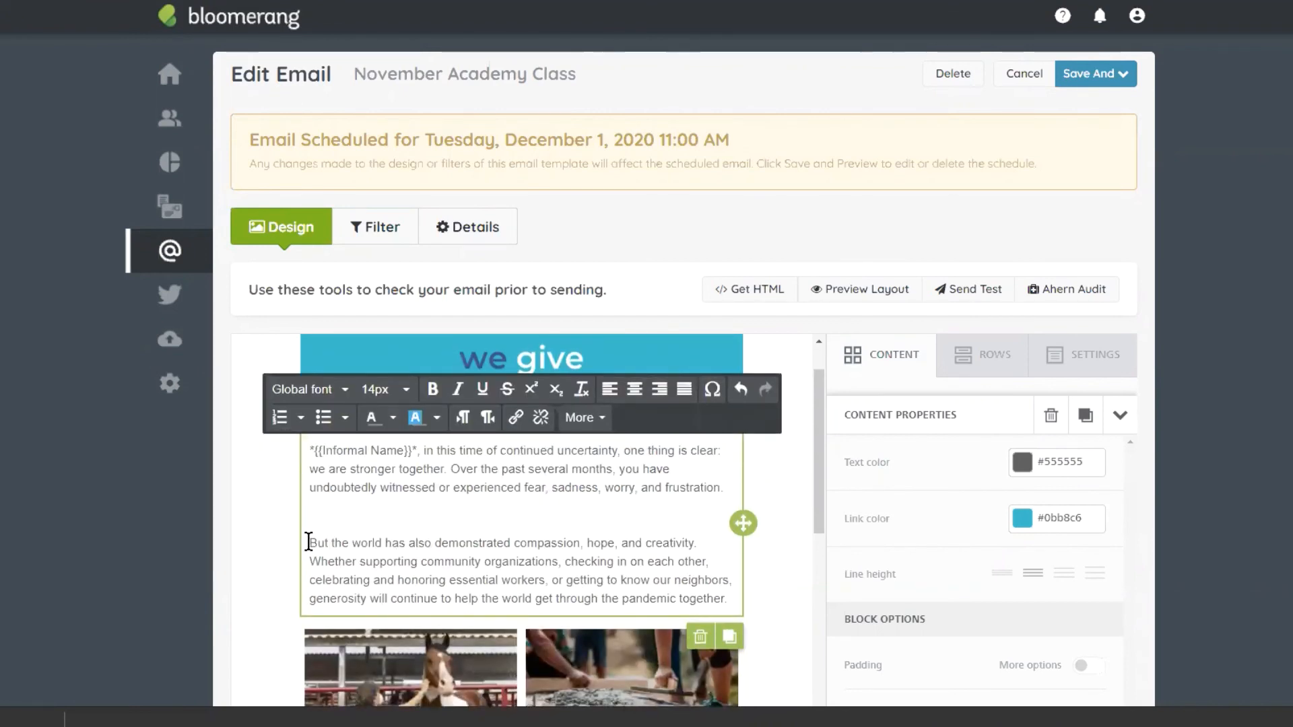
click(314, 542)
key(BackSpace)
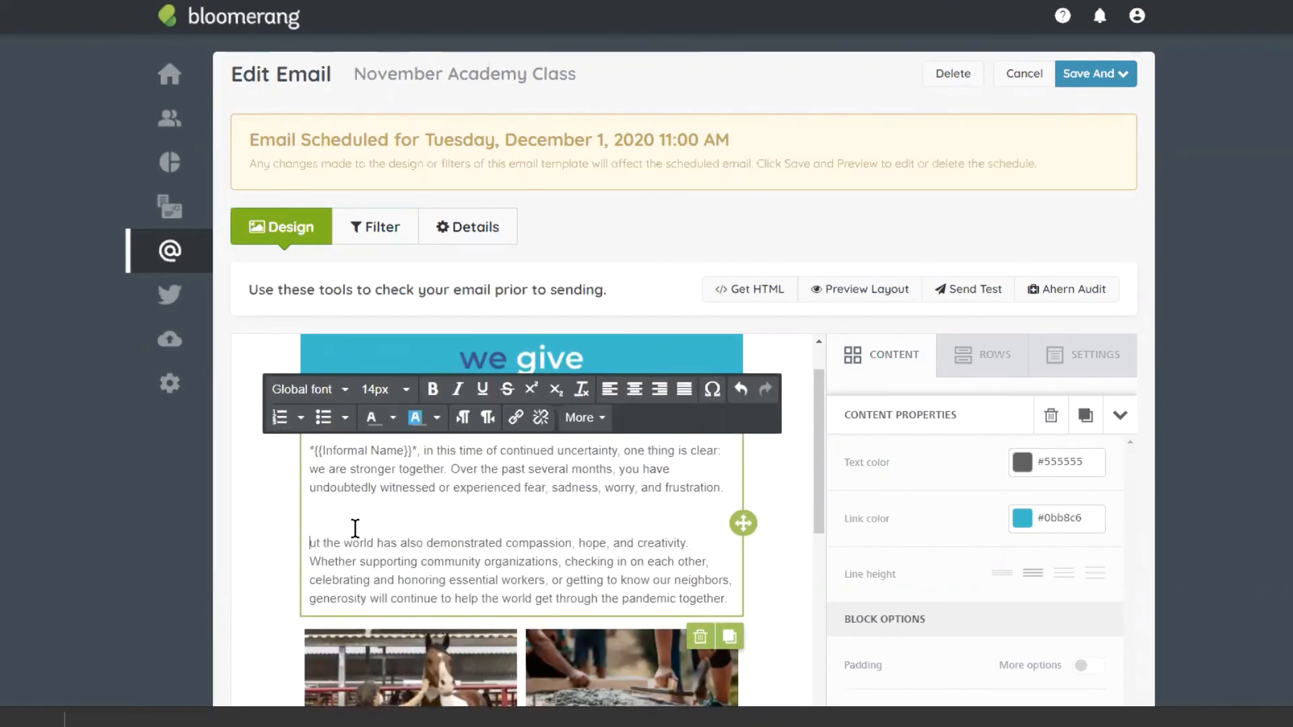
text(b)
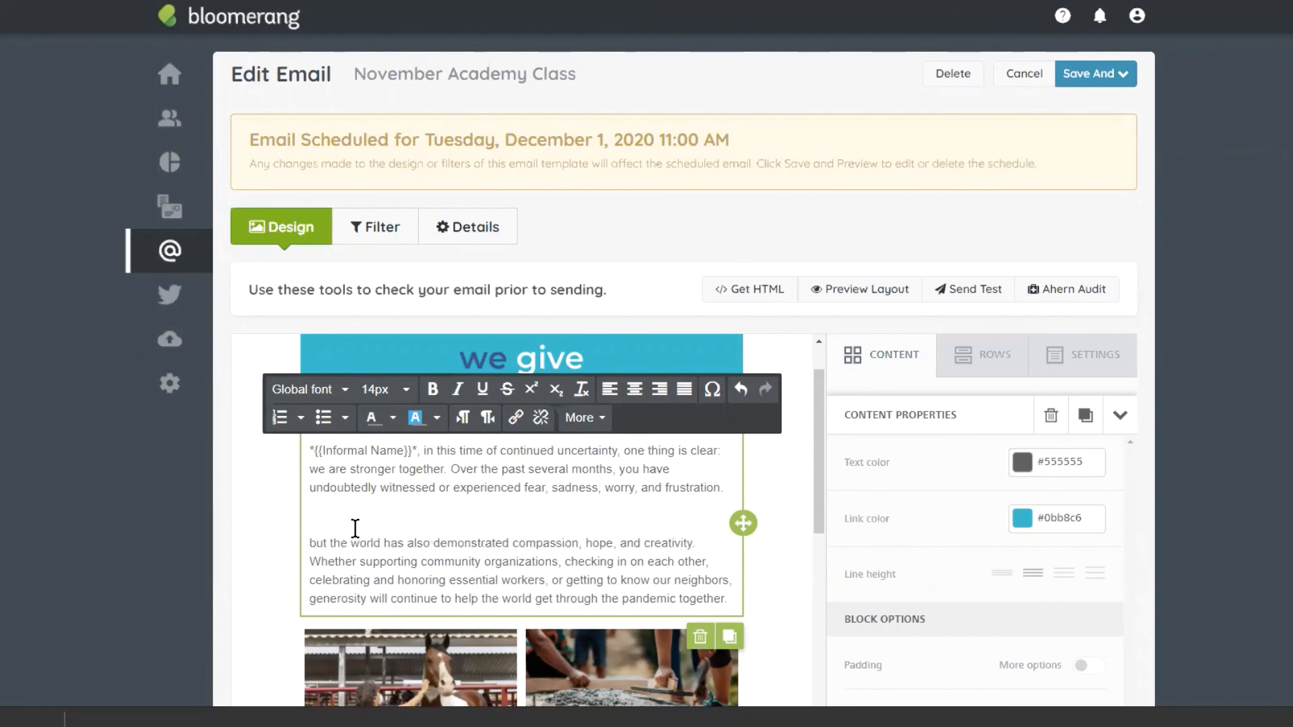
key(Left)
text(,)
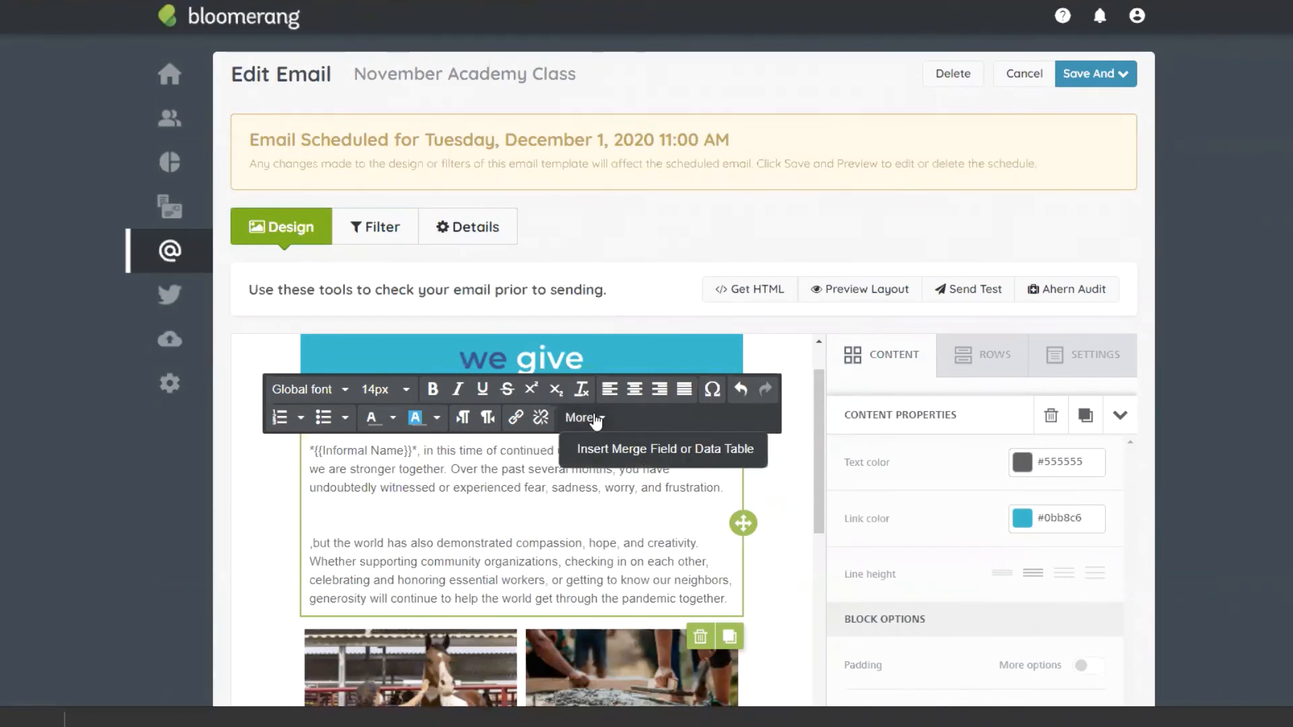
click(632, 450)
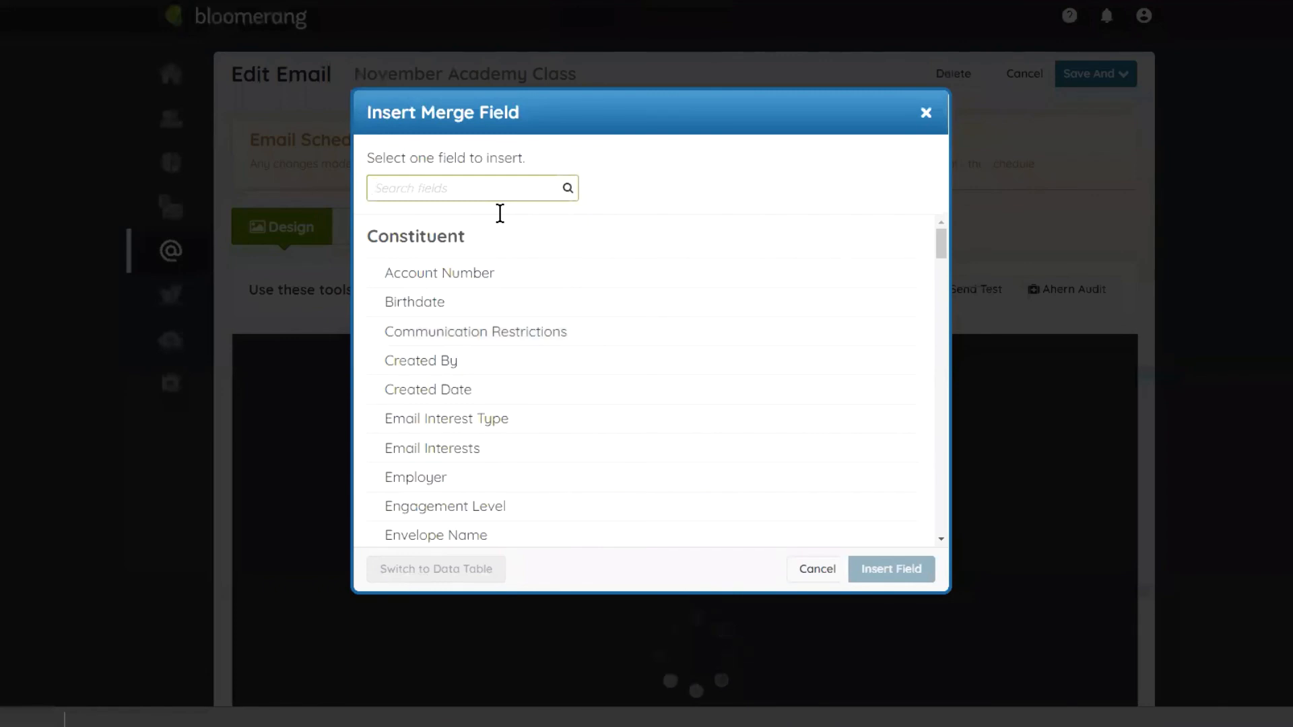
Step: Search merge fields for 'name' and insert First Name into the paragraph
scroll(506, 297, down, 12)
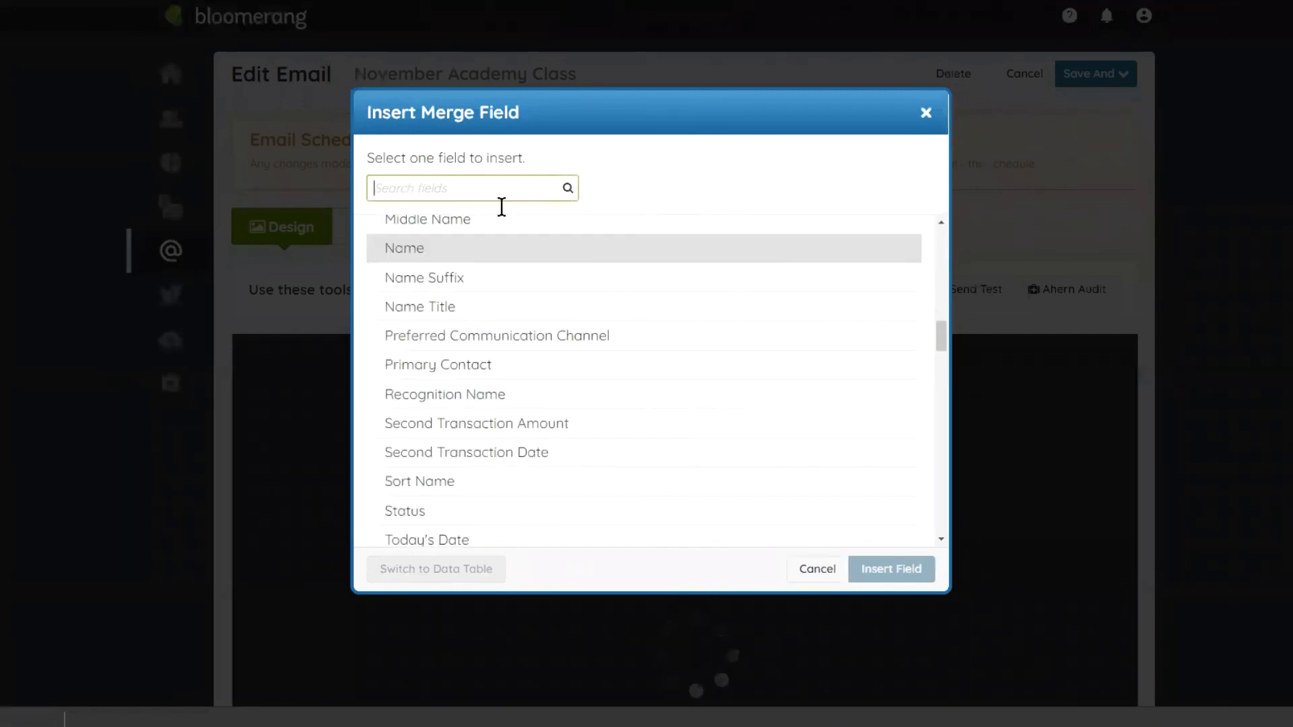
text(fir)
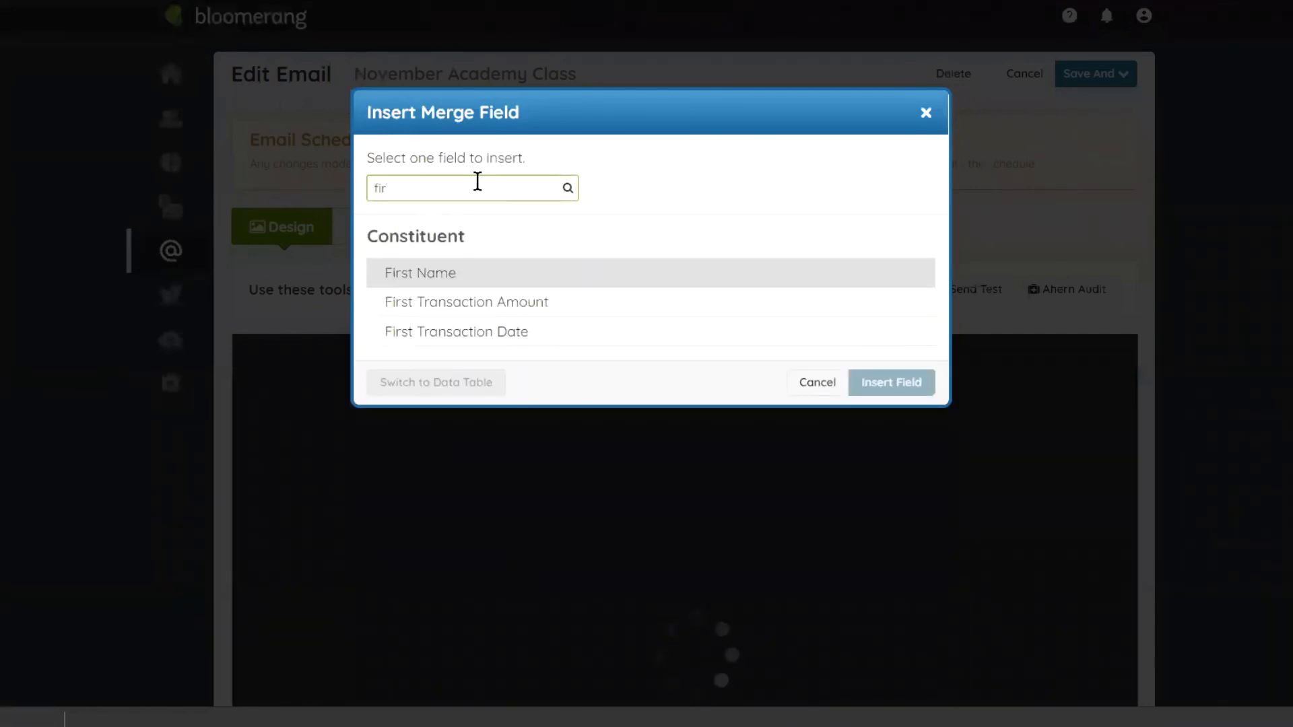
key(BackSpace)
key(BackSpace)
key(BackSpace)
text(name)
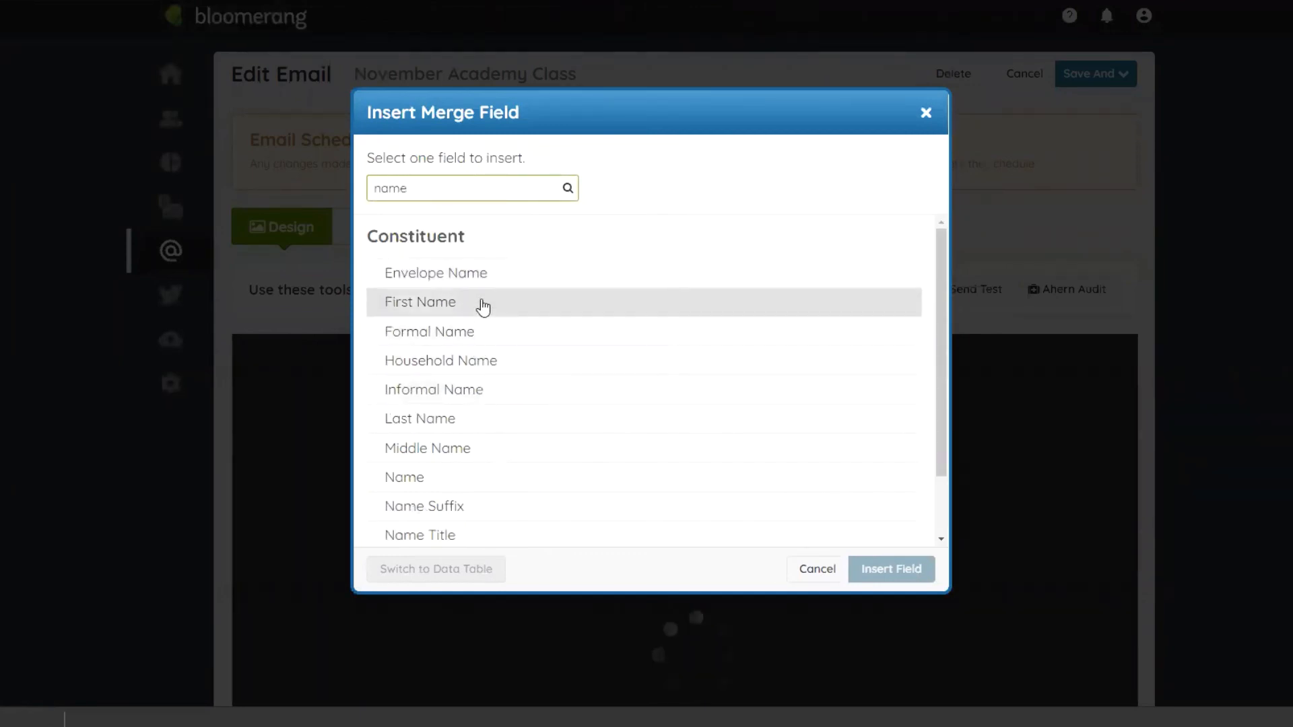
click(482, 305)
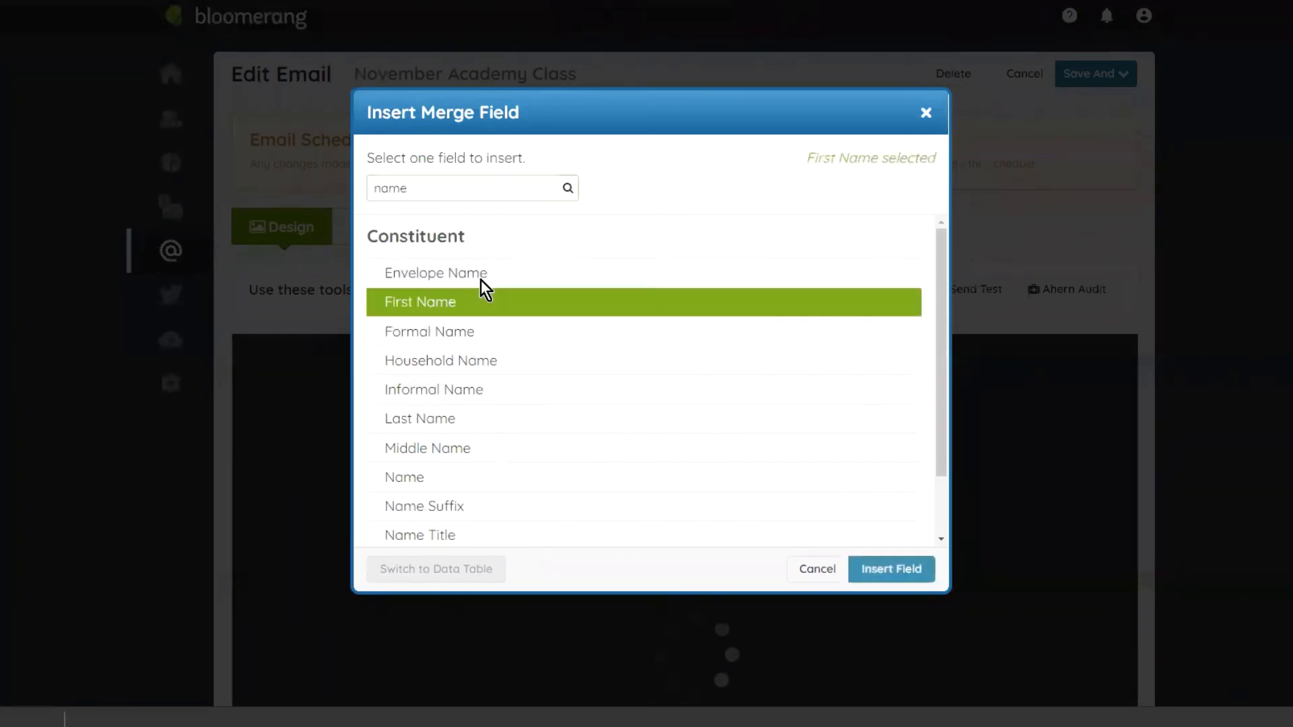
click(887, 569)
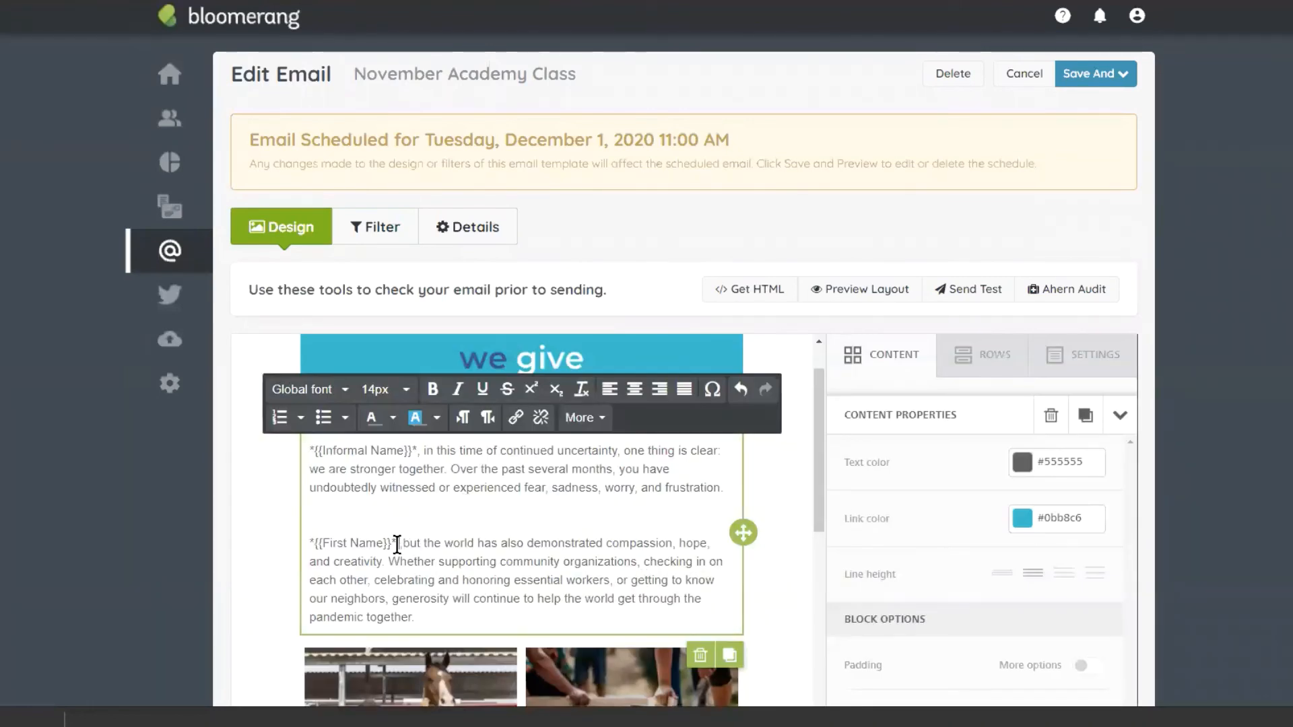
Step: Break the line after *{{First Name}}* and delete the duplicate First Name line
drag(397, 543, 315, 543)
click(324, 543)
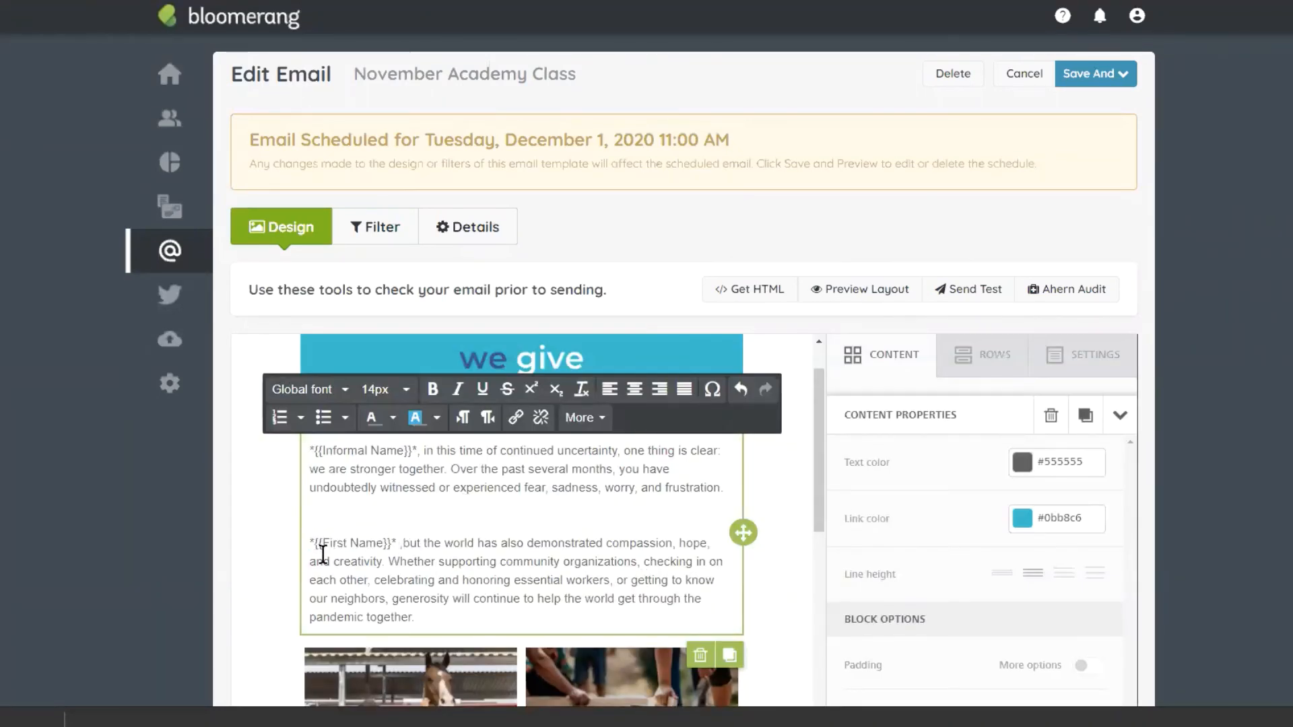
click(399, 543)
key(Return)
key(Return)
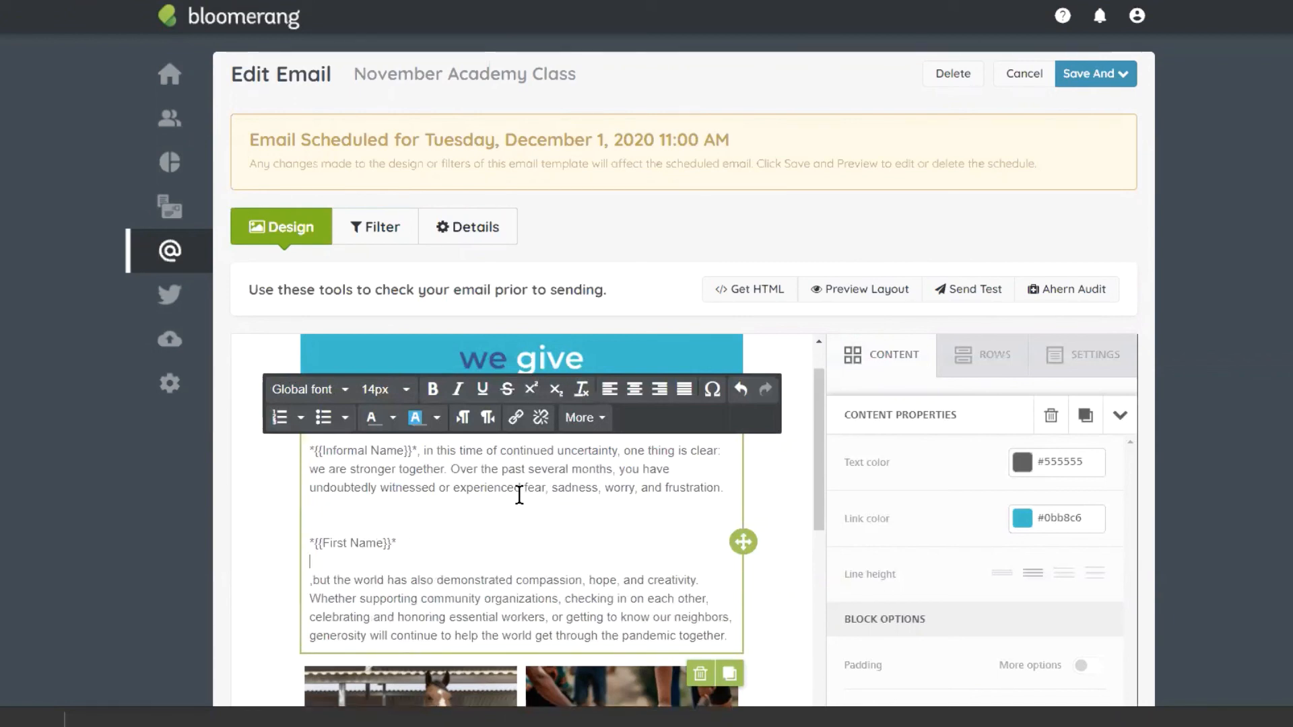
text(*{{First Name}}*)
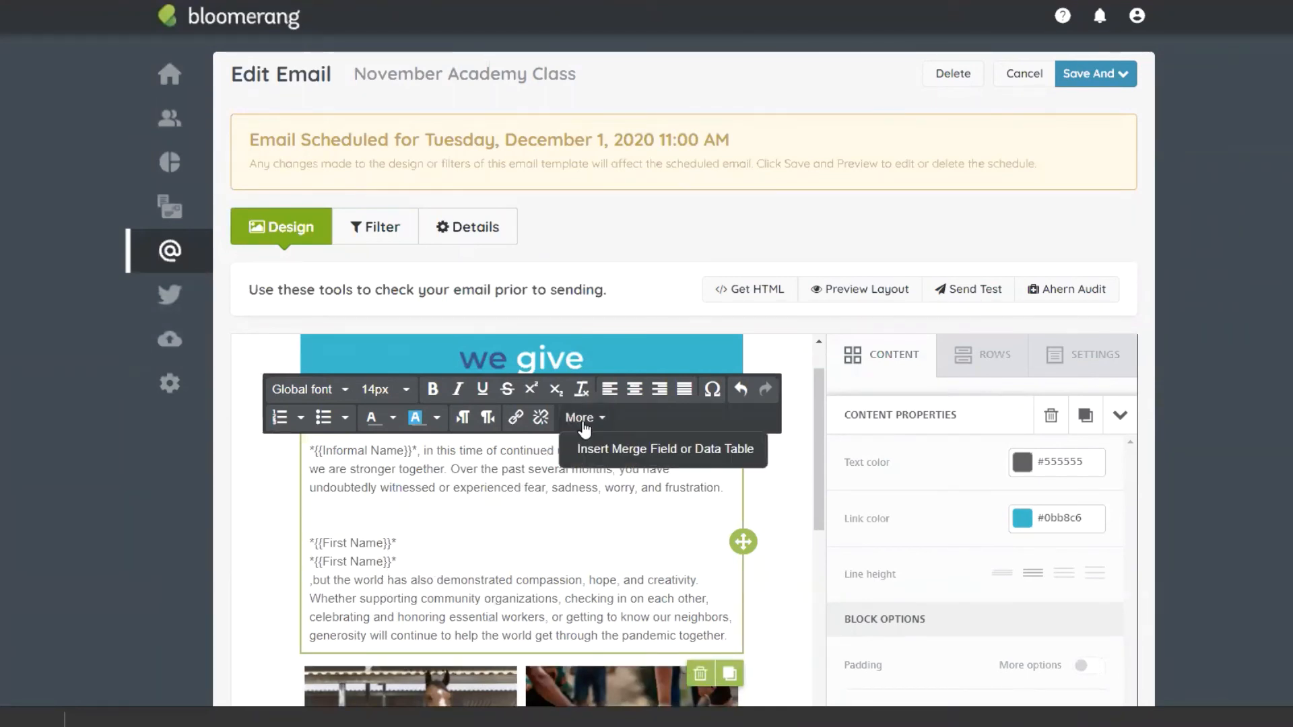
drag(398, 561, 307, 557)
key(BackSpace)
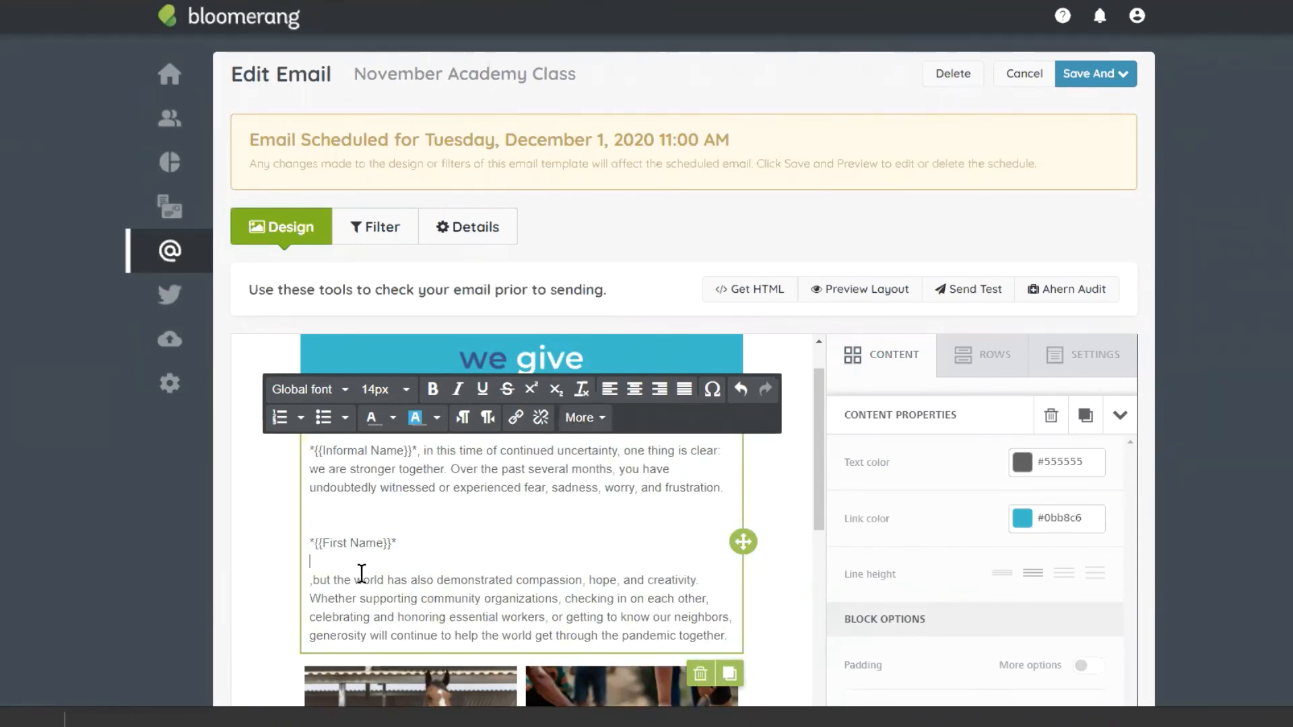
key(BackSpace)
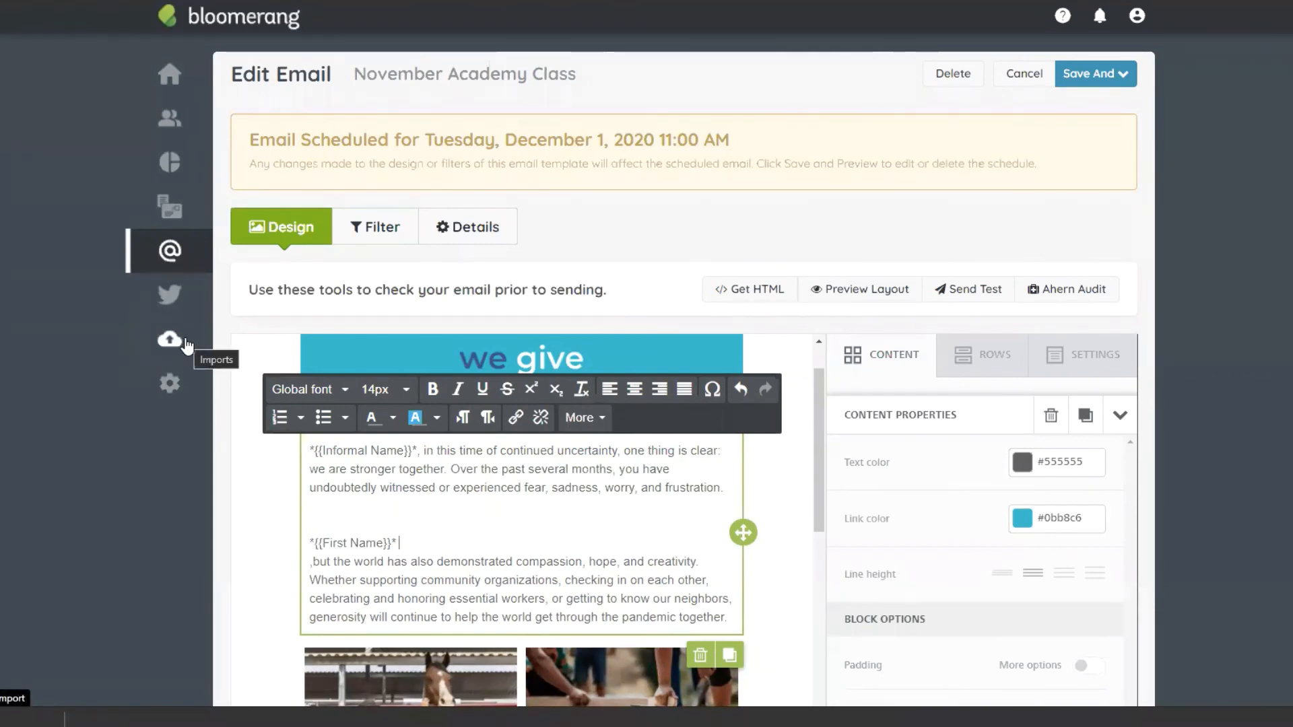
Step: Add an empty single-column row at the very top of the email
scroll(1044, 202, down, 4)
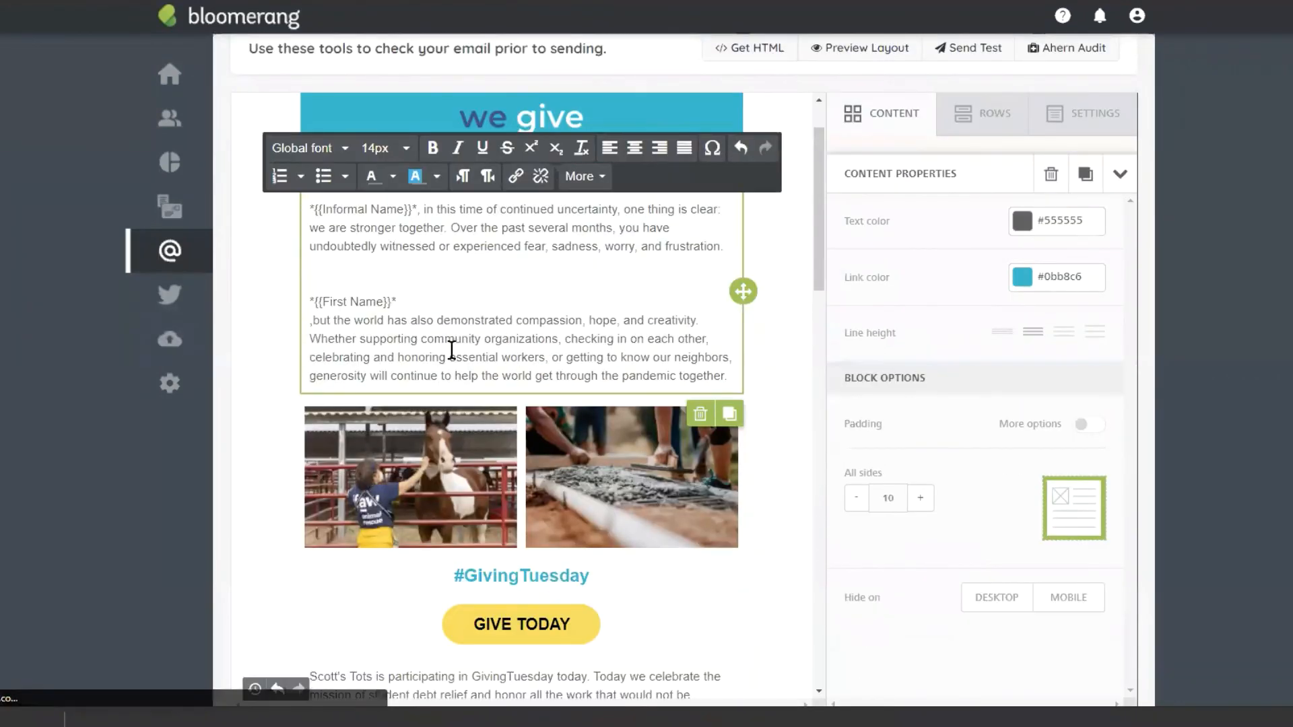
click(875, 131)
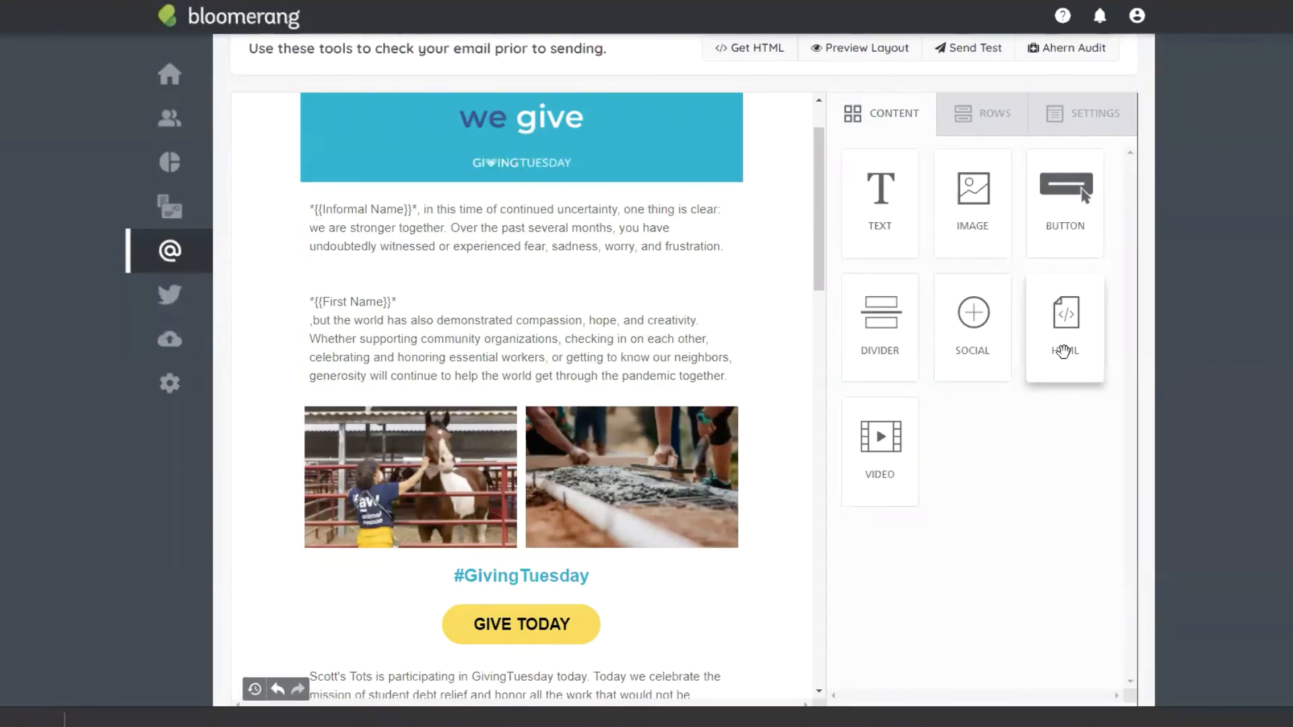
drag(1063, 352, 716, 225)
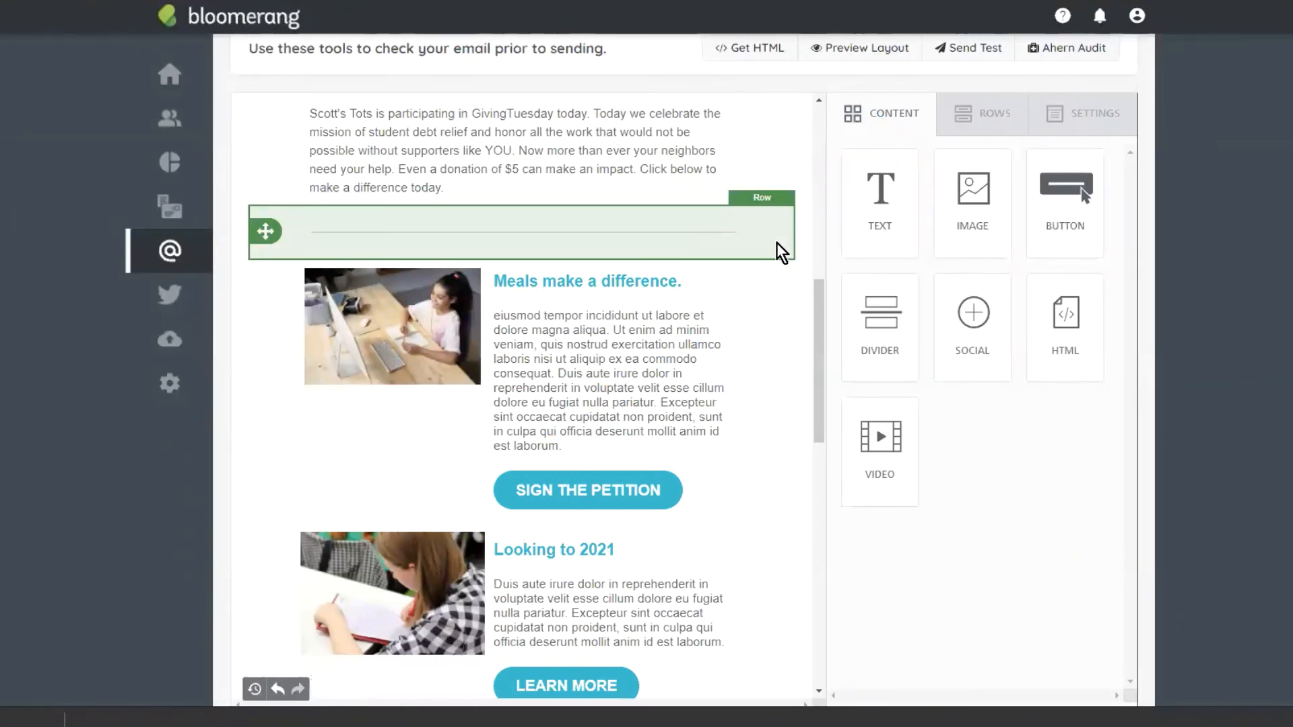
scroll(778, 243, up, 9)
scroll(721, 269, up, 4)
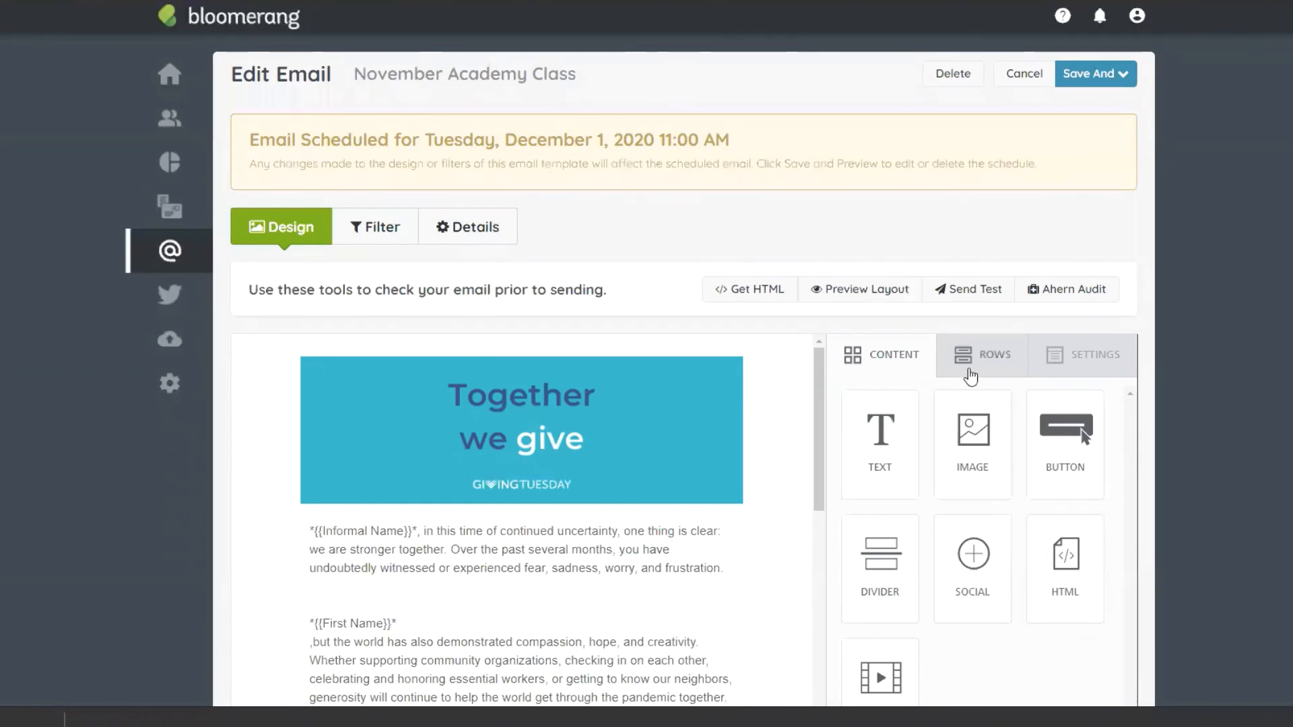
click(972, 368)
drag(968, 447, 552, 353)
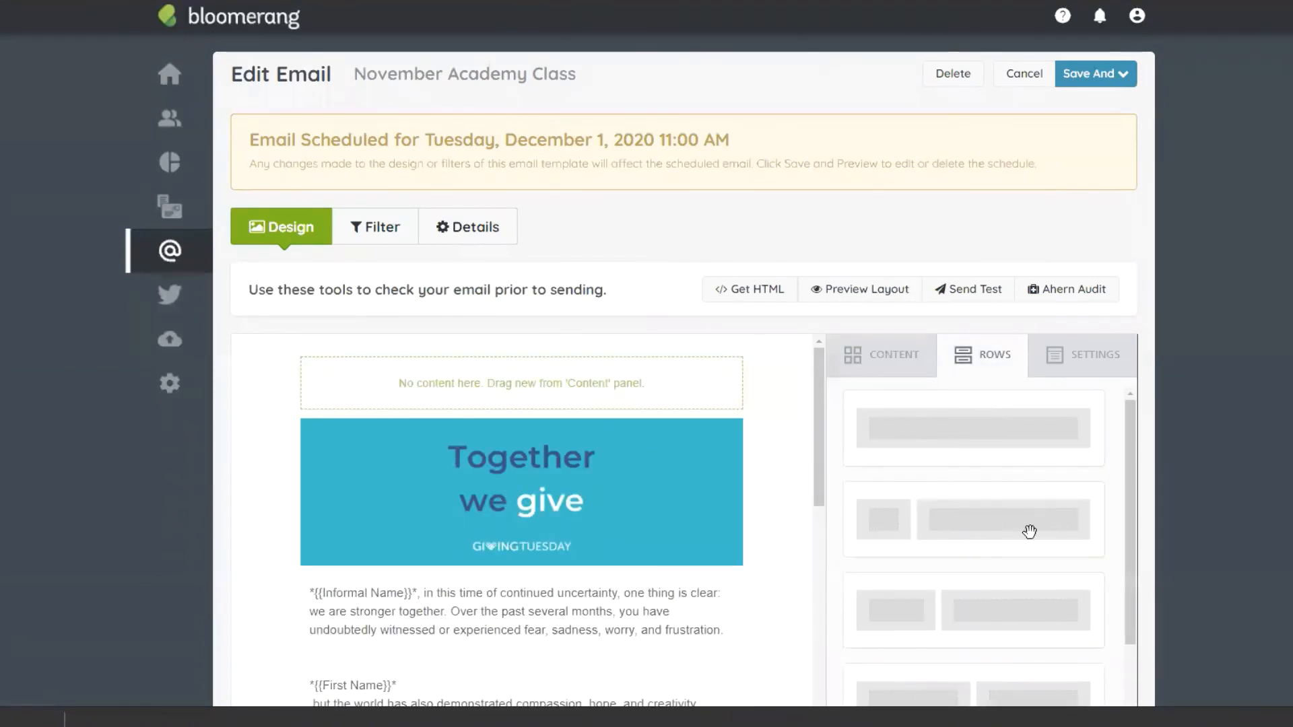
Step: Drop an HTML block into the new row and open its code reading 'I'm a new HTML block.'
click(896, 355)
drag(1066, 556, 576, 381)
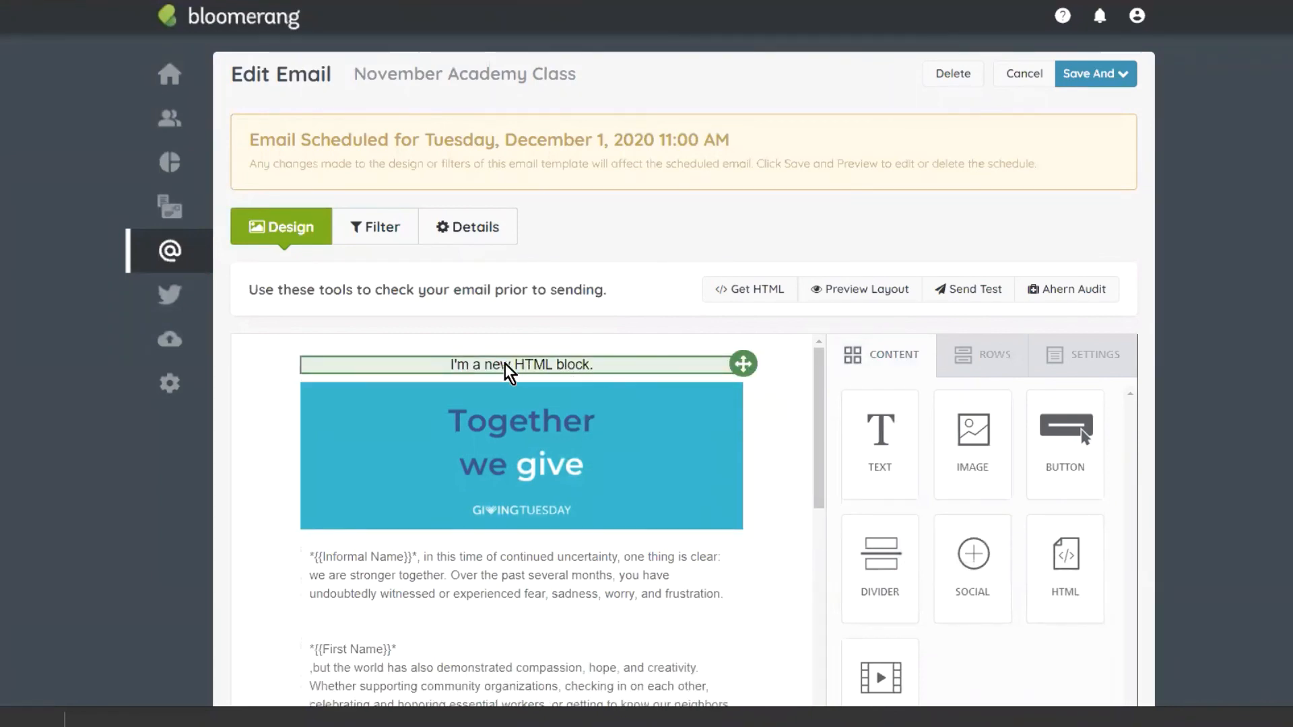
click(506, 367)
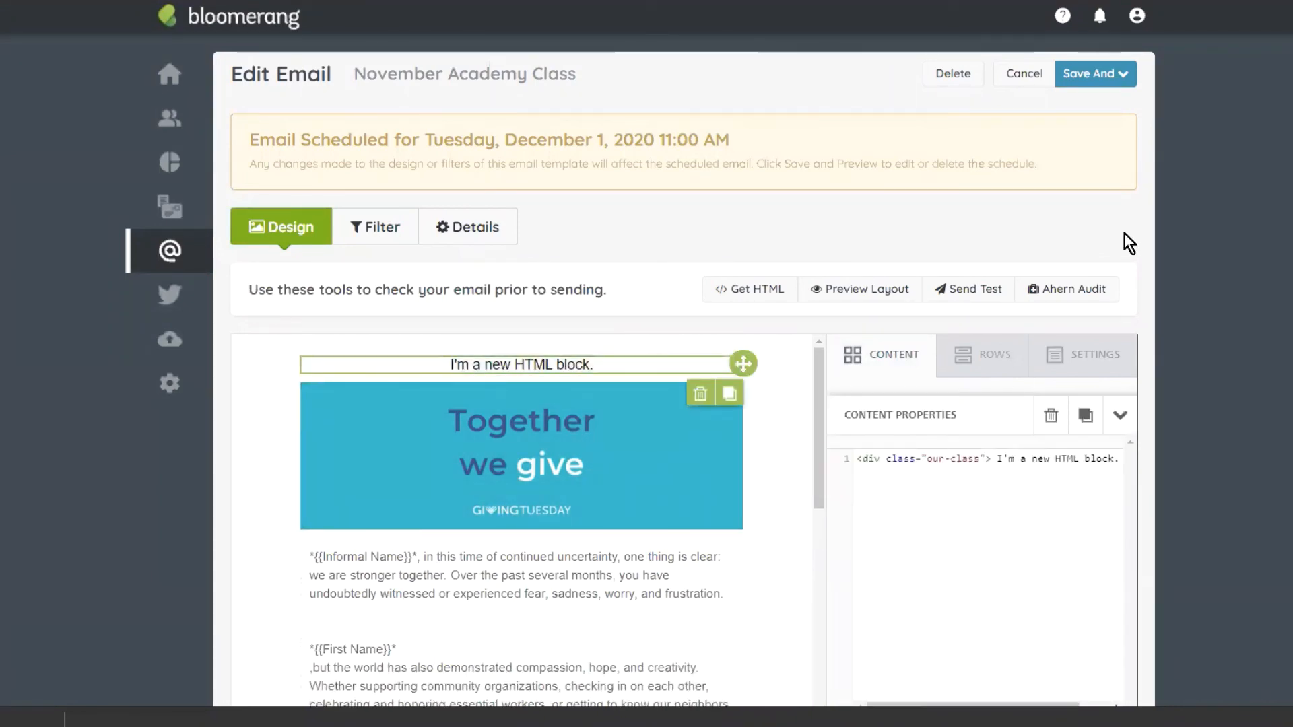
scroll(1128, 232, down, 2)
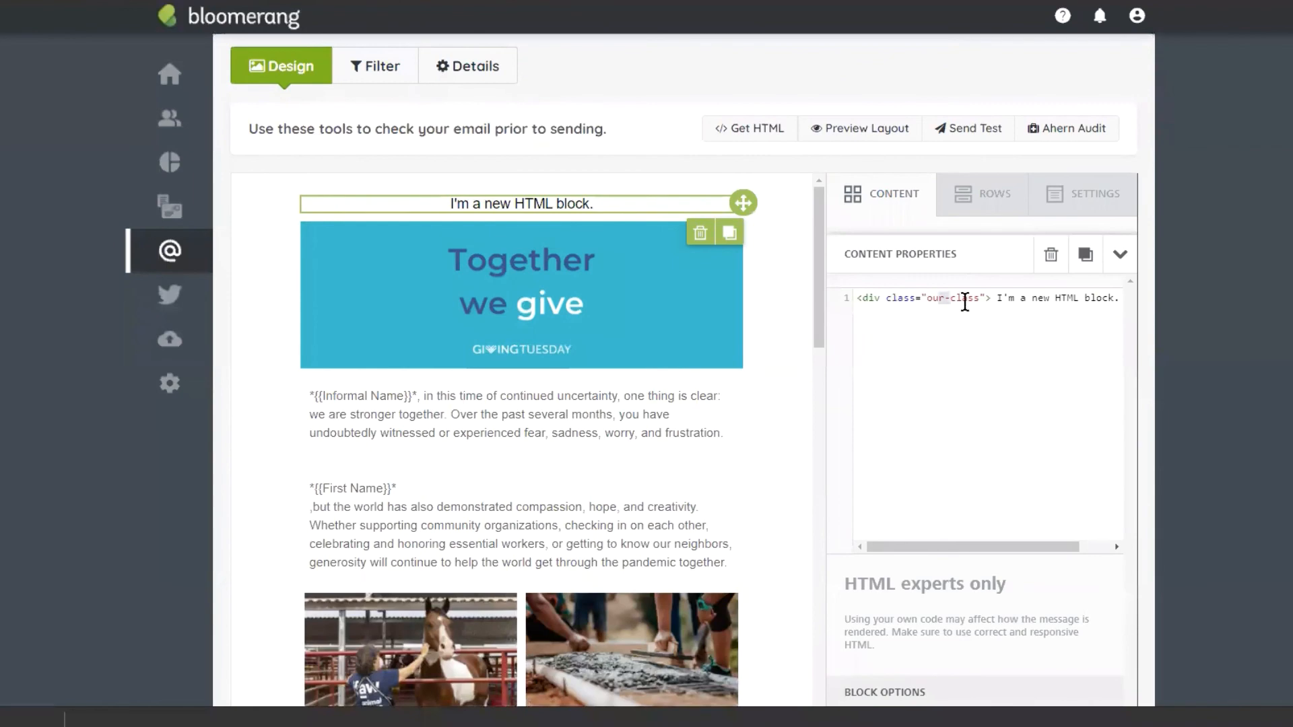
click(991, 320)
click(997, 301)
drag(978, 553, 924, 548)
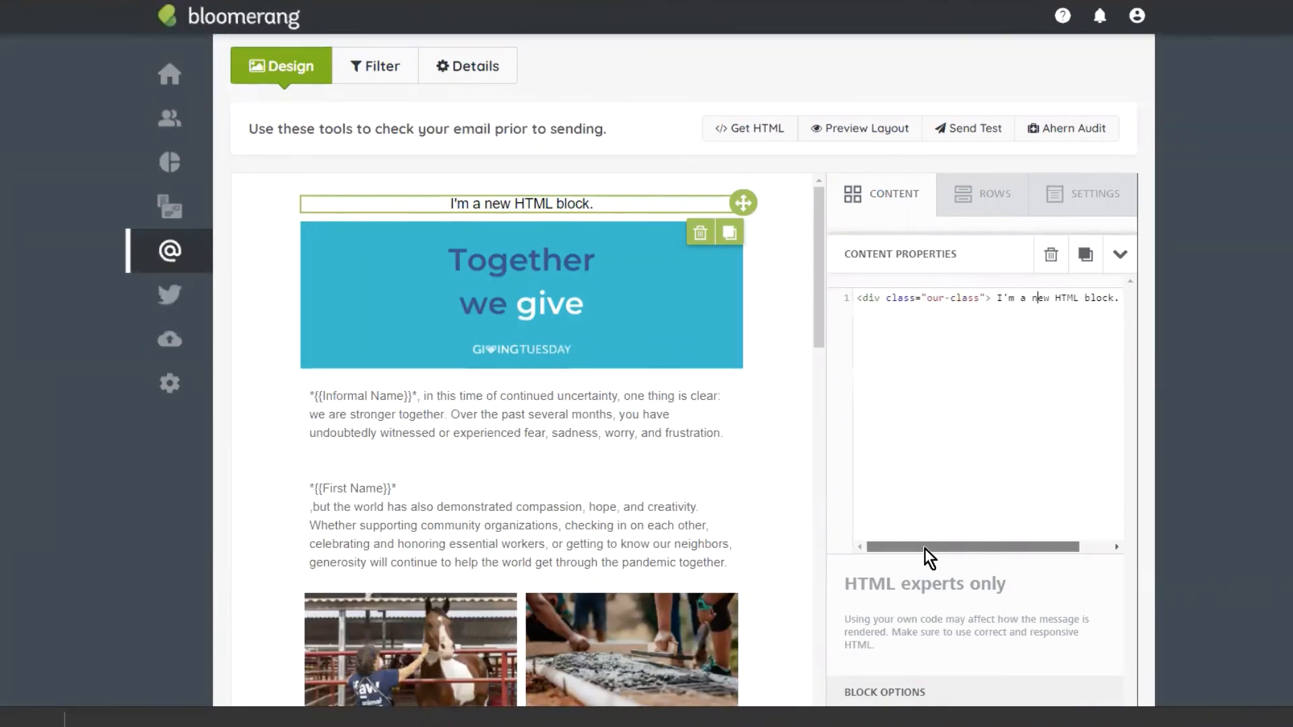
scroll(1049, 380, down, 1)
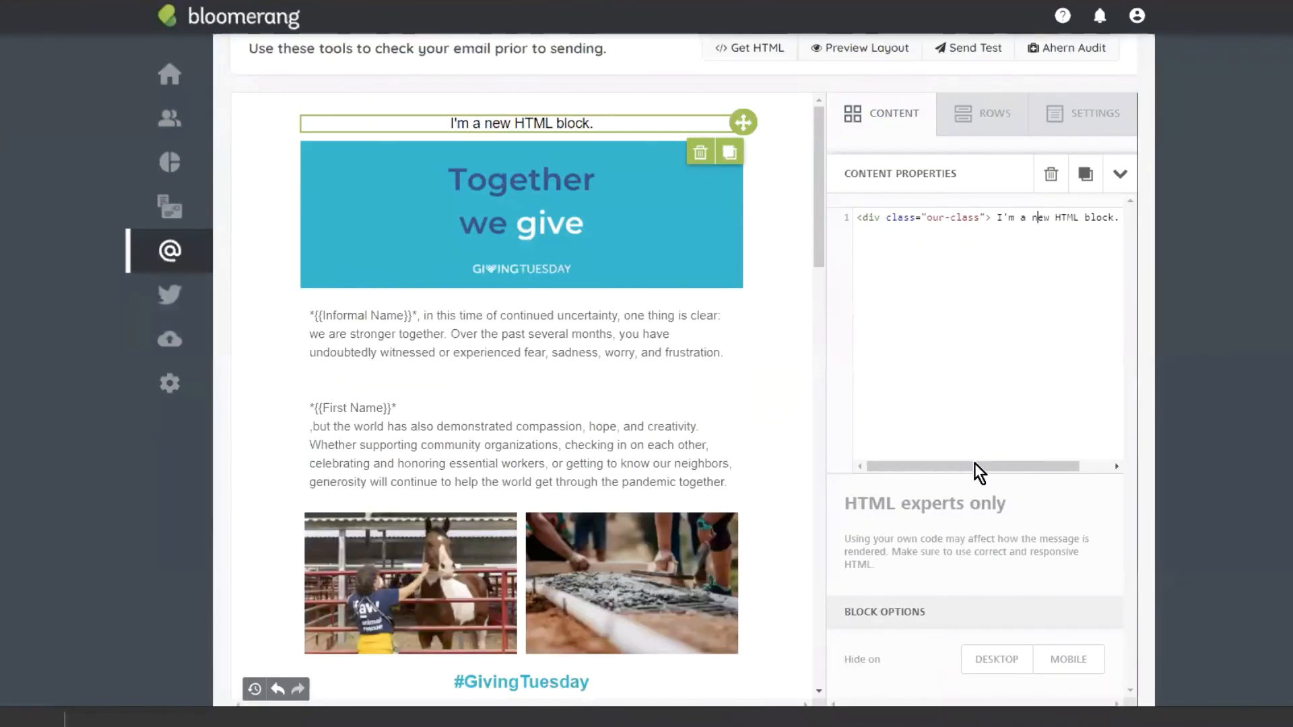
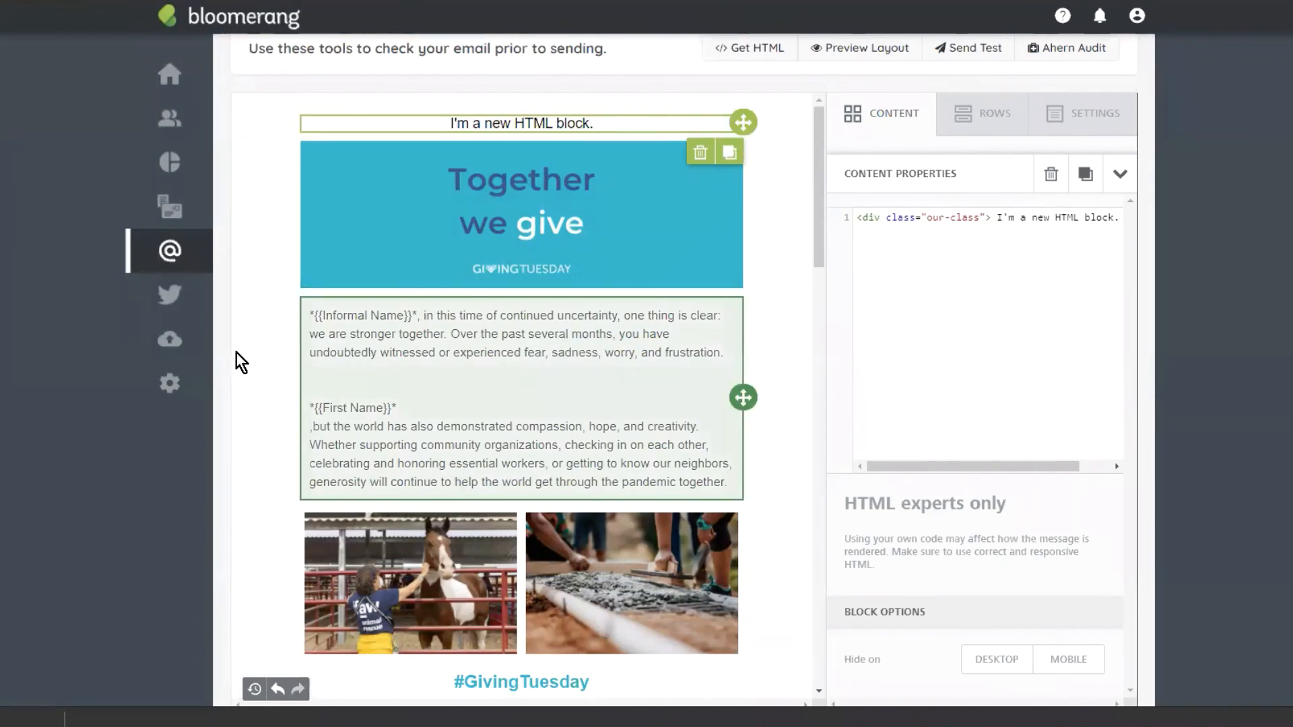
Step: Open the Scott's Tots text block for editing
scroll(673, 317, down, 5)
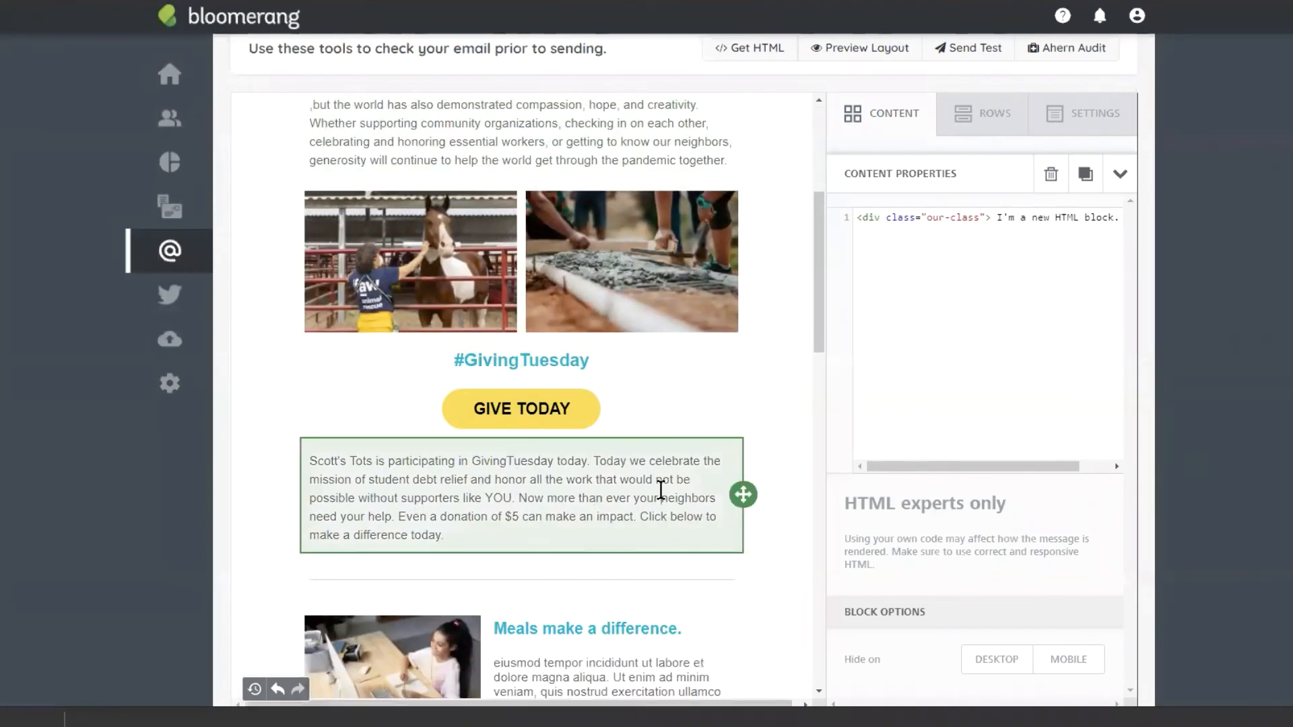
click(724, 485)
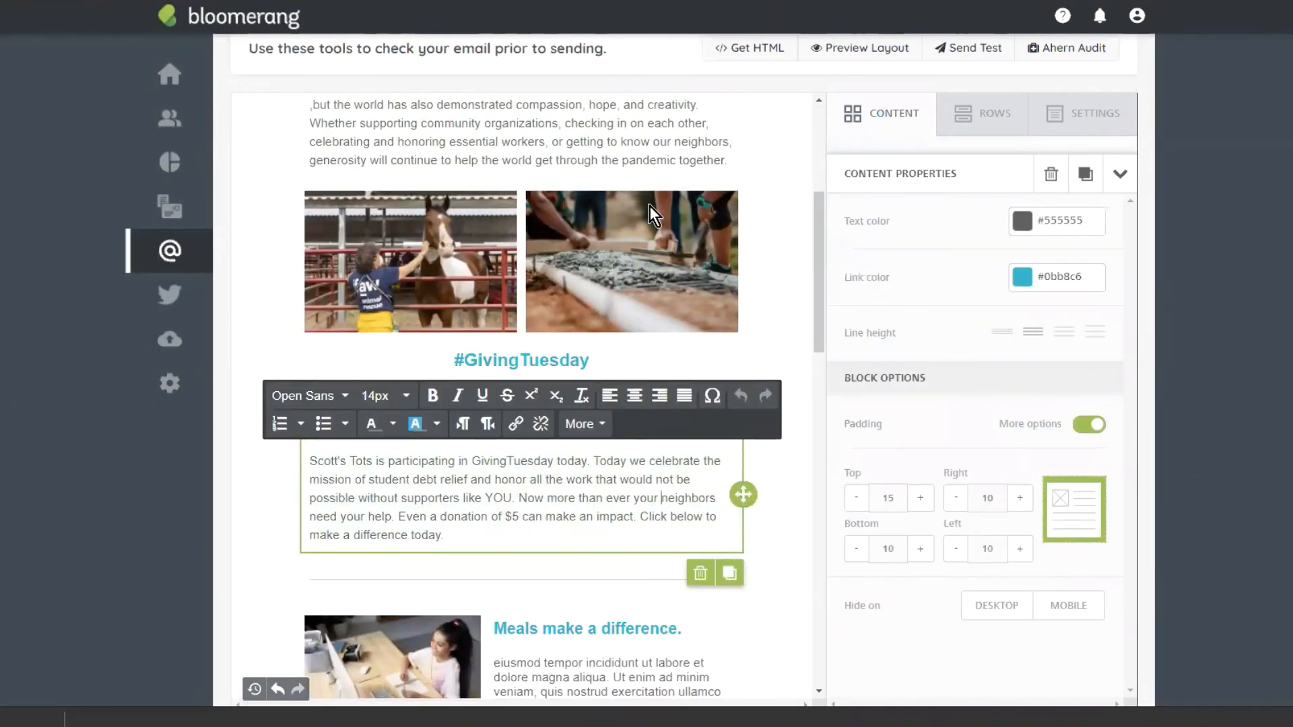
scroll(649, 205, up, 8)
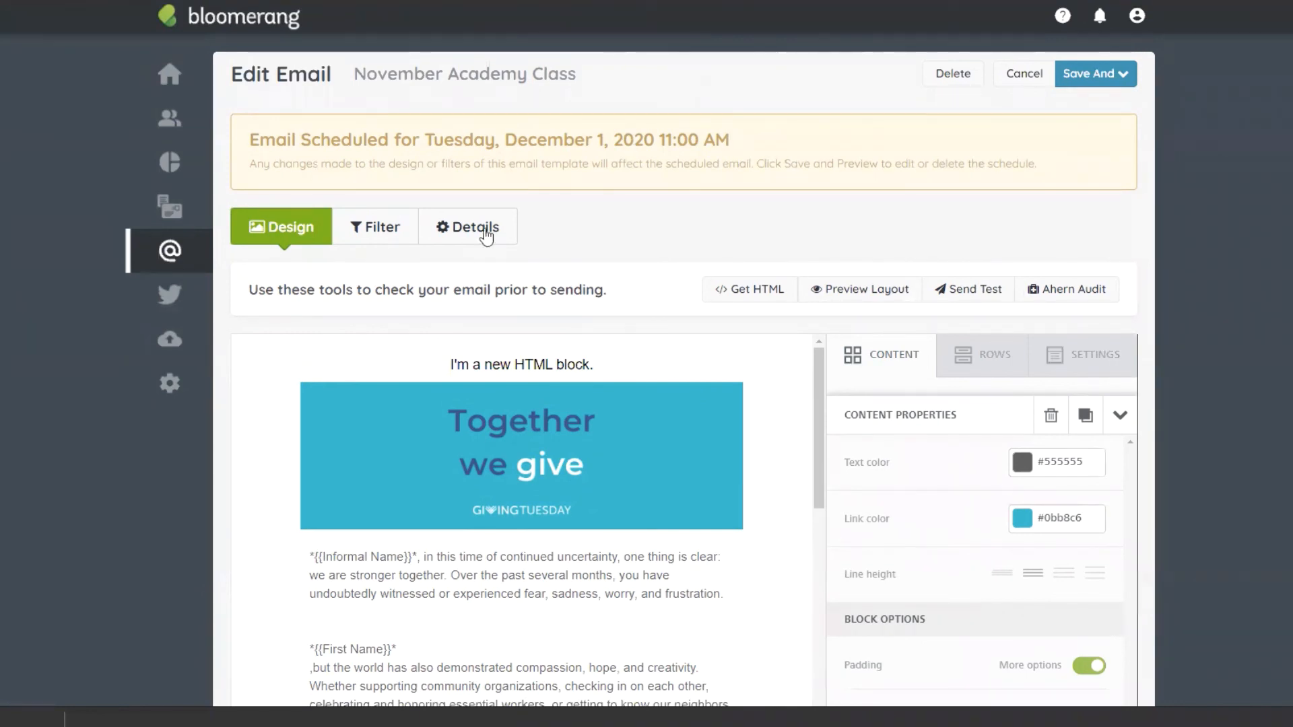
Step: Delete the 'Has any Specific Interactions' exclusion chip from the email's recipient filters
click(361, 227)
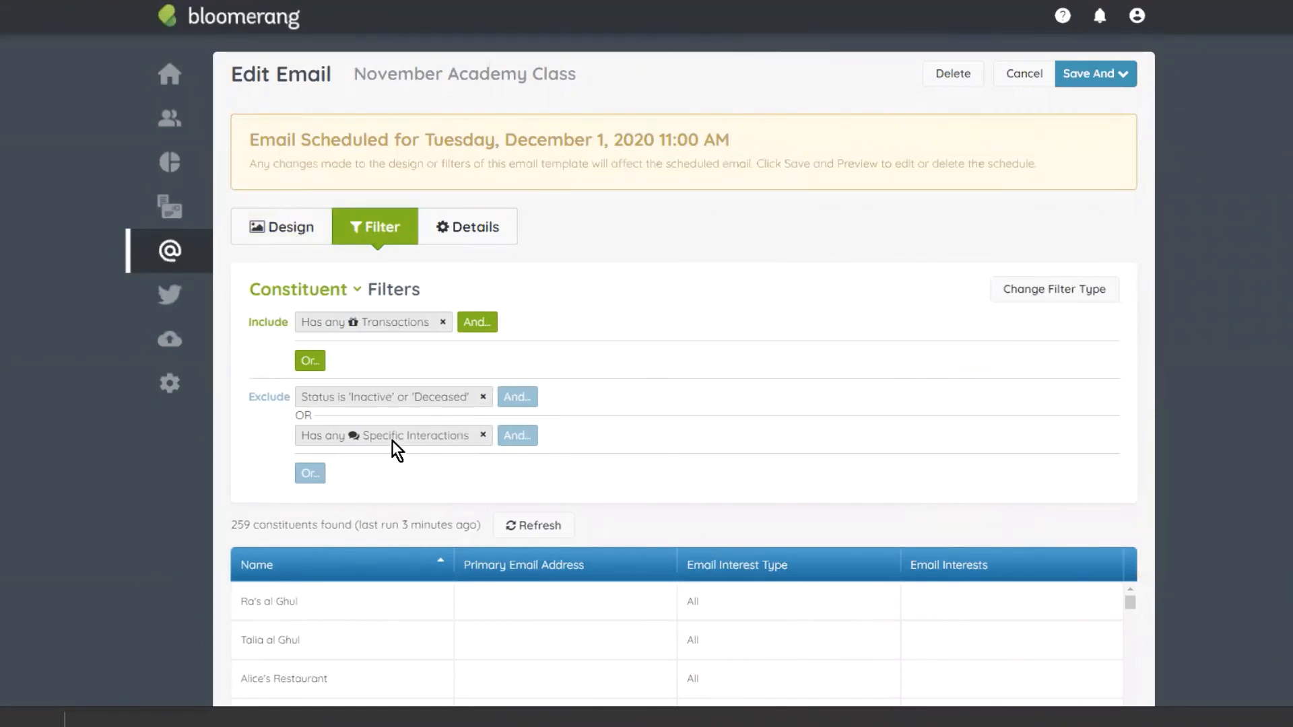
click(330, 442)
click(1042, 473)
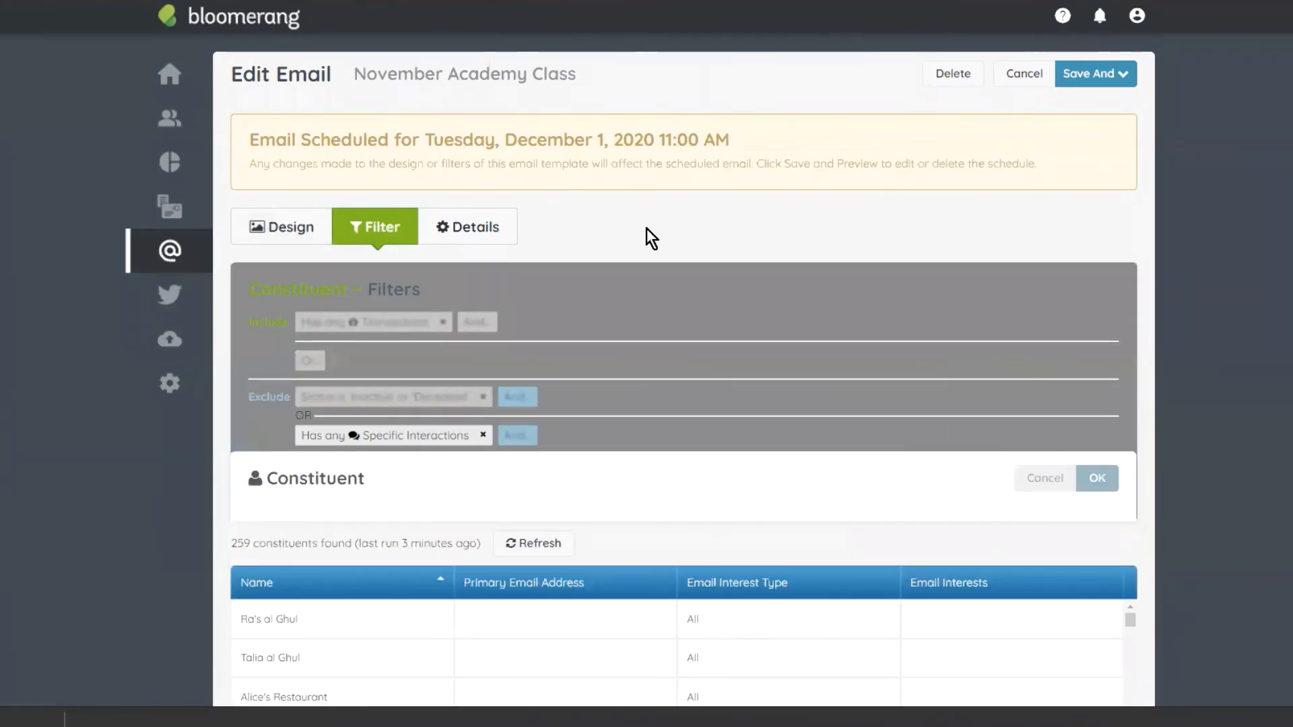
click(483, 436)
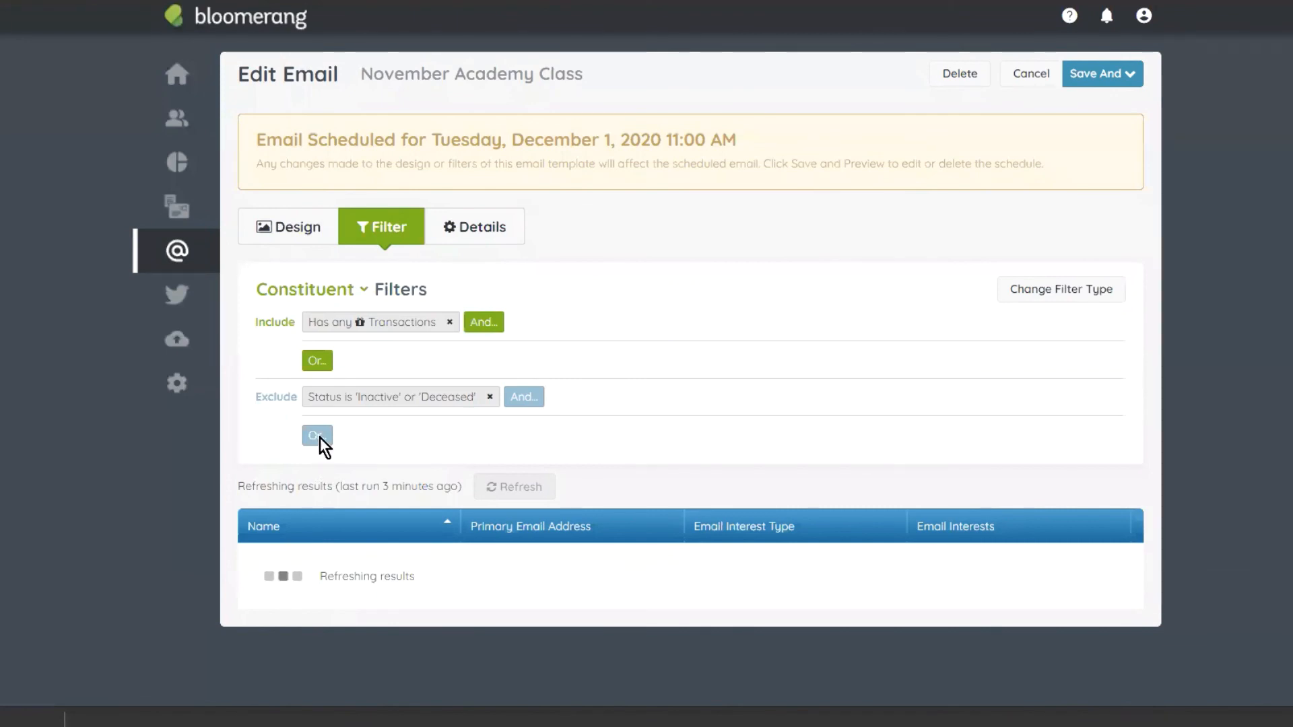
Step: Add an Or exclusion for constituents who have Specific Interactions
click(321, 439)
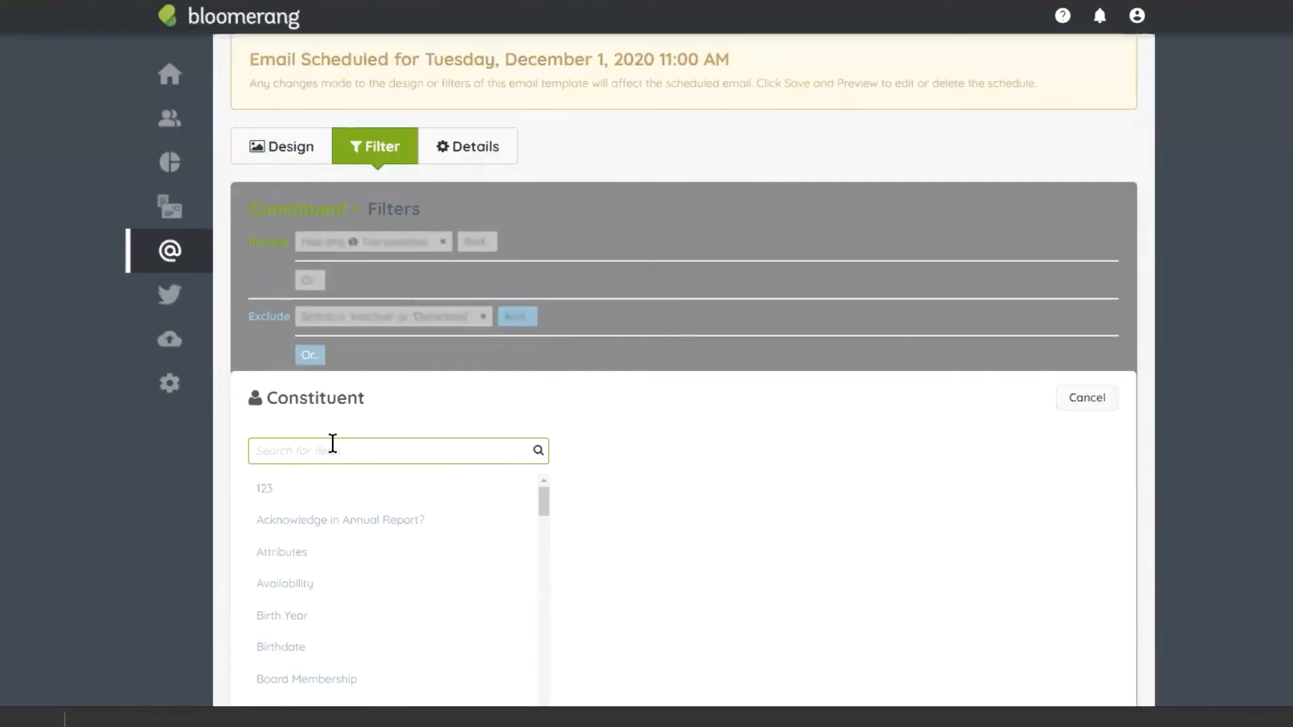
text(has in)
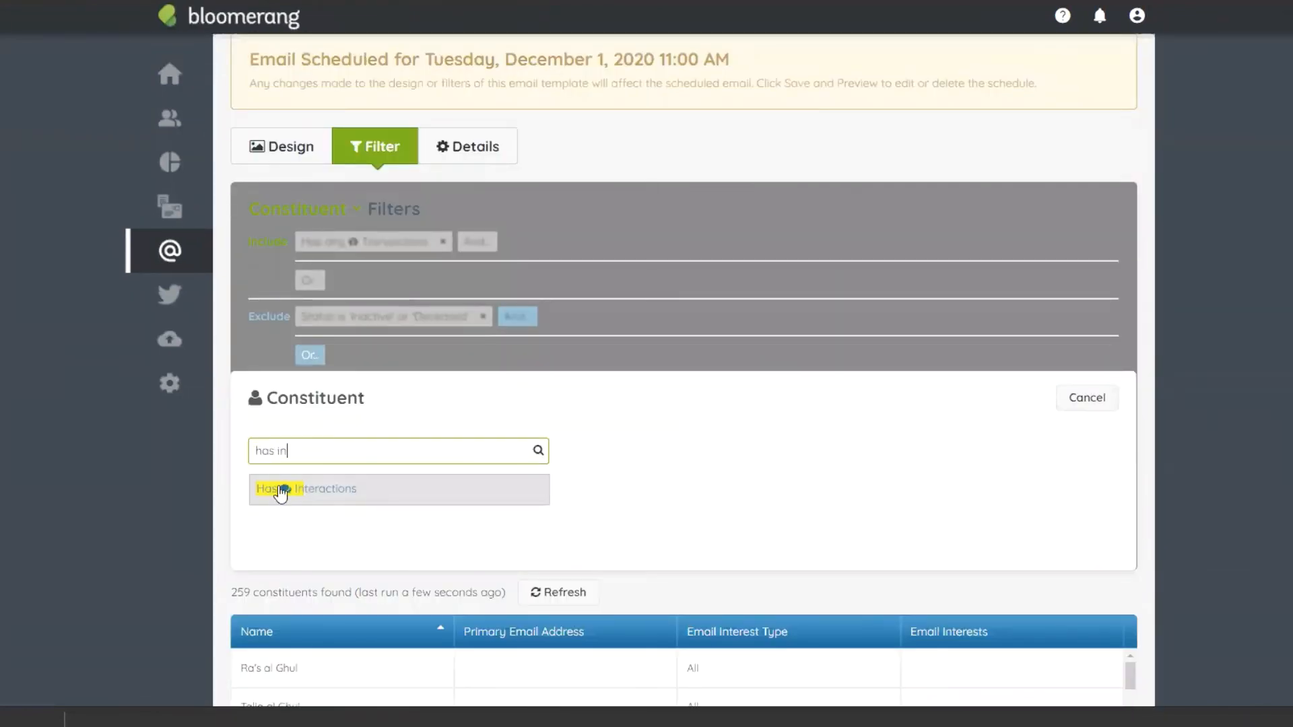
click(282, 491)
click(385, 460)
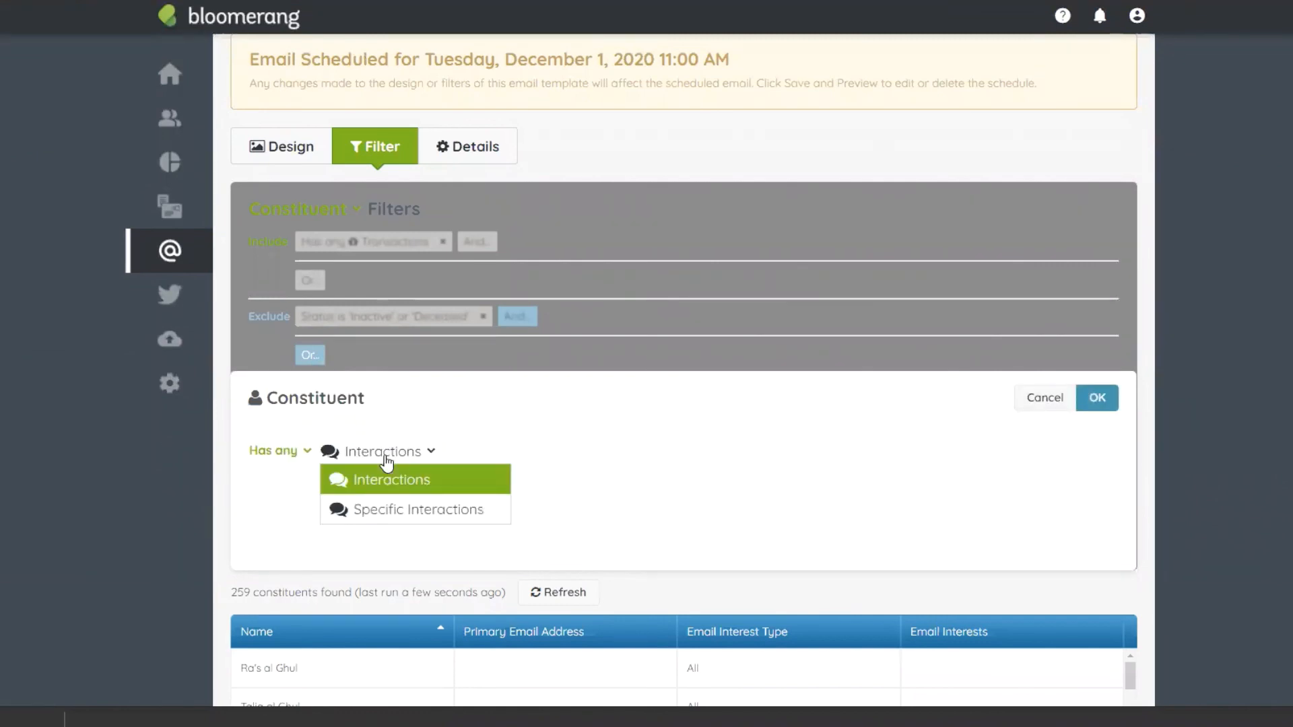
click(337, 510)
Step: Match interactions whose Subject contains the pasted subject 'We can't do it without you! #GivingTuesday'
click(392, 455)
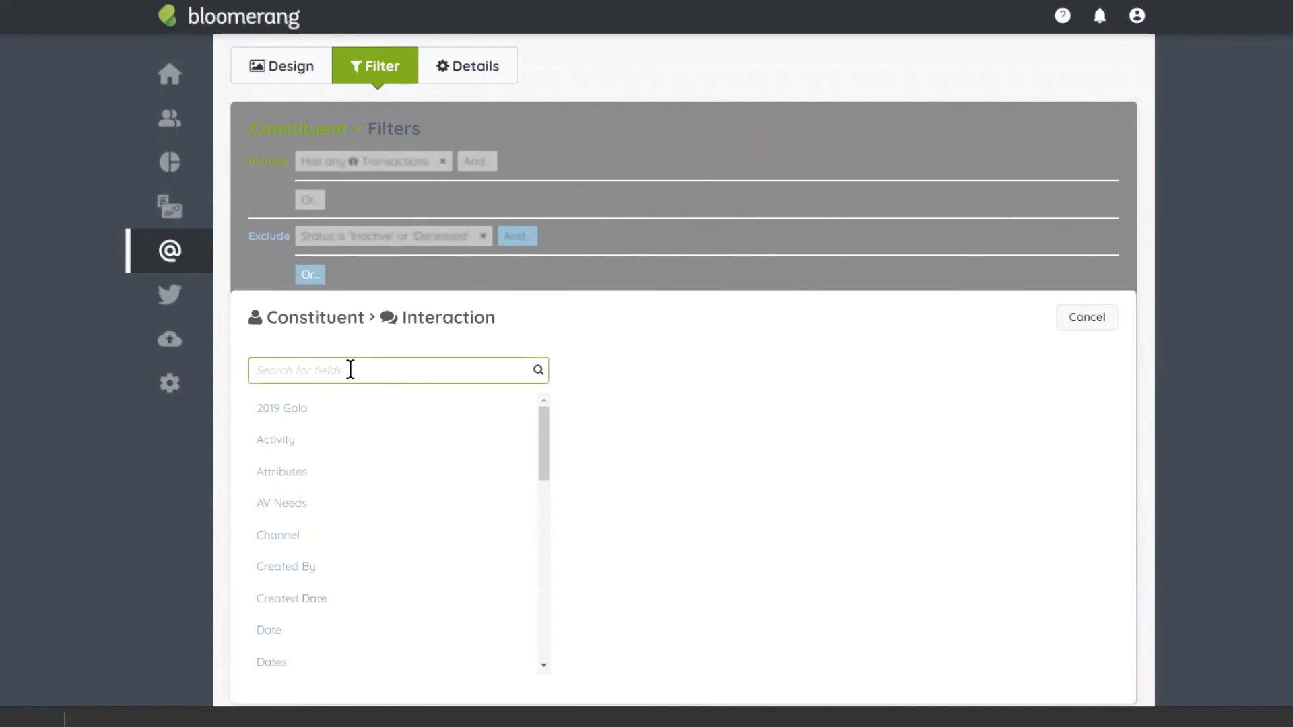
text(subj)
click(313, 414)
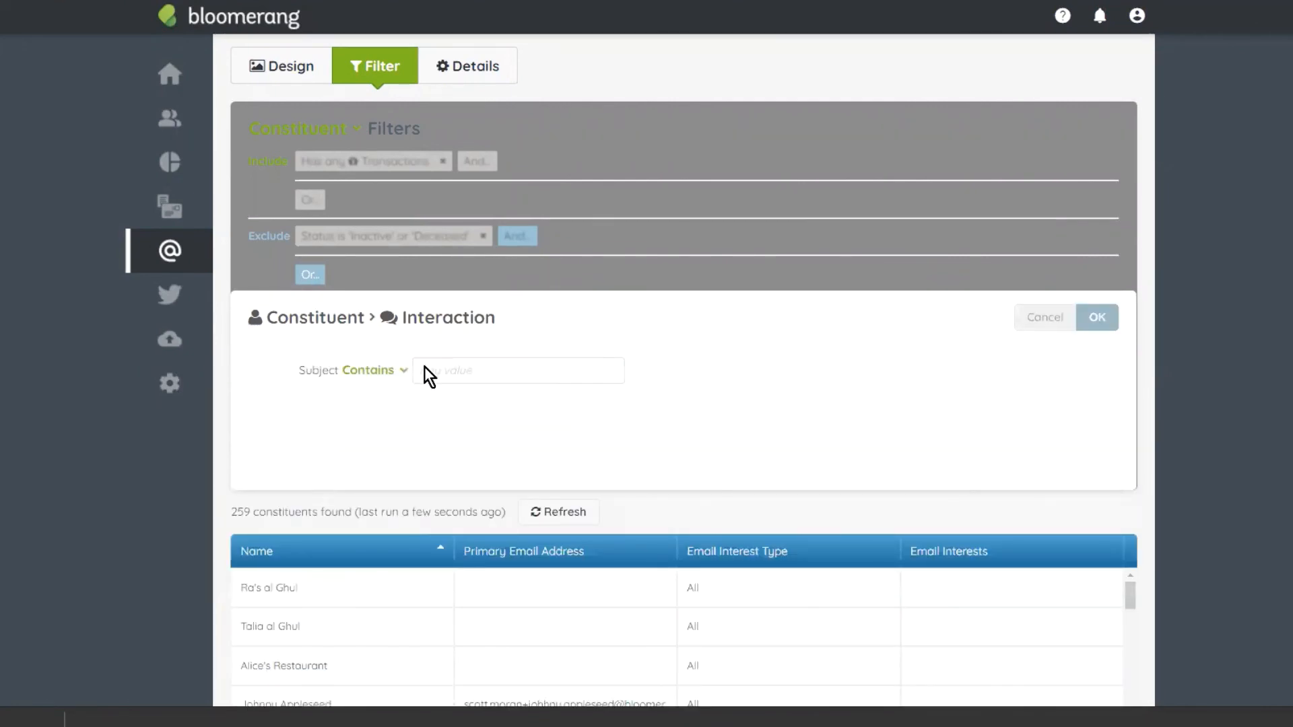
key(ctrl+v)
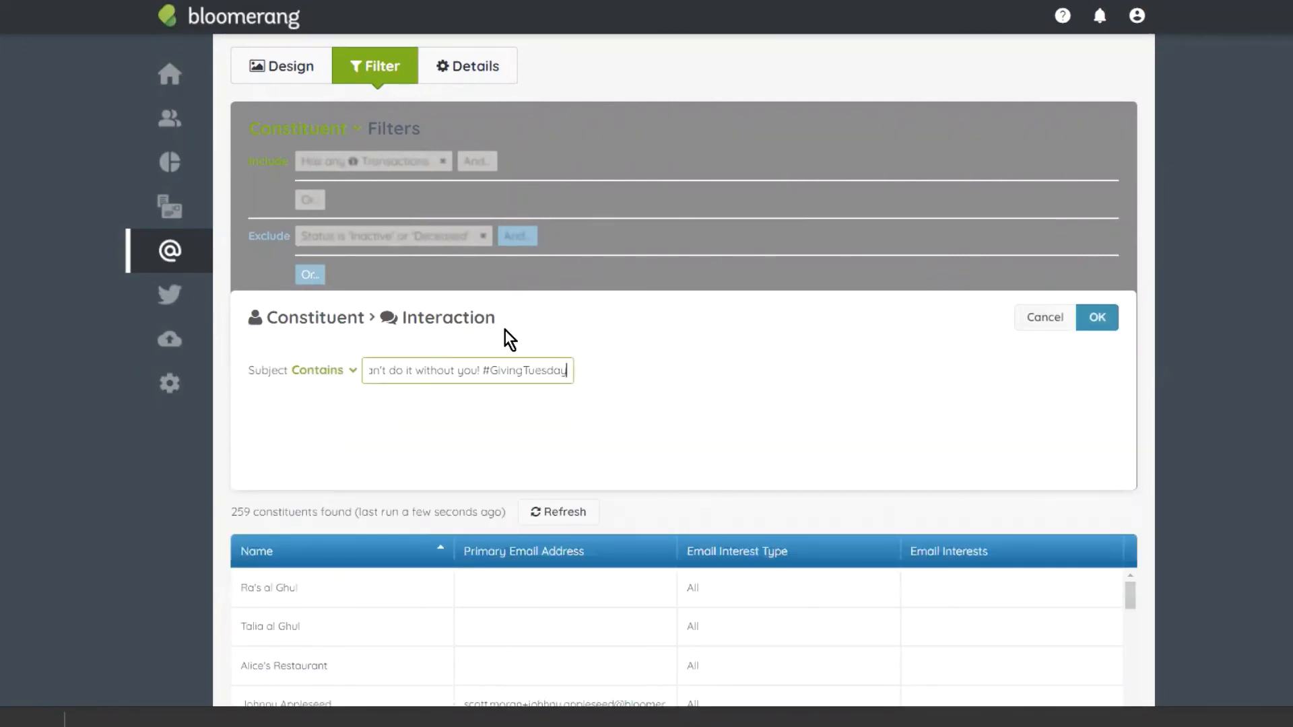
double_click(449, 369)
key(Left)
key(Left)
key(Left)
key(Left)
key(Left)
key(Left)
key(Left)
key(Left)
key(Left)
key(Left)
key(Left)
key(Left)
key(Left)
key(Left)
key(Left)
key(Left)
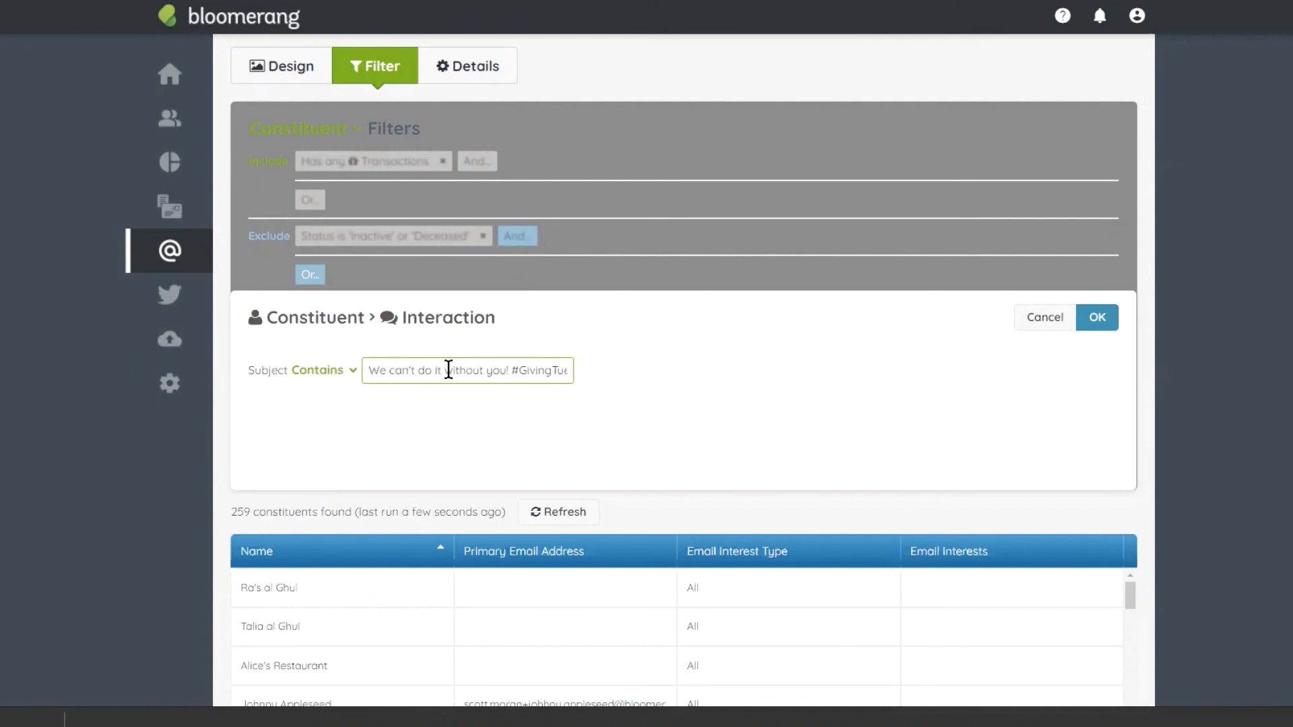
click(1105, 317)
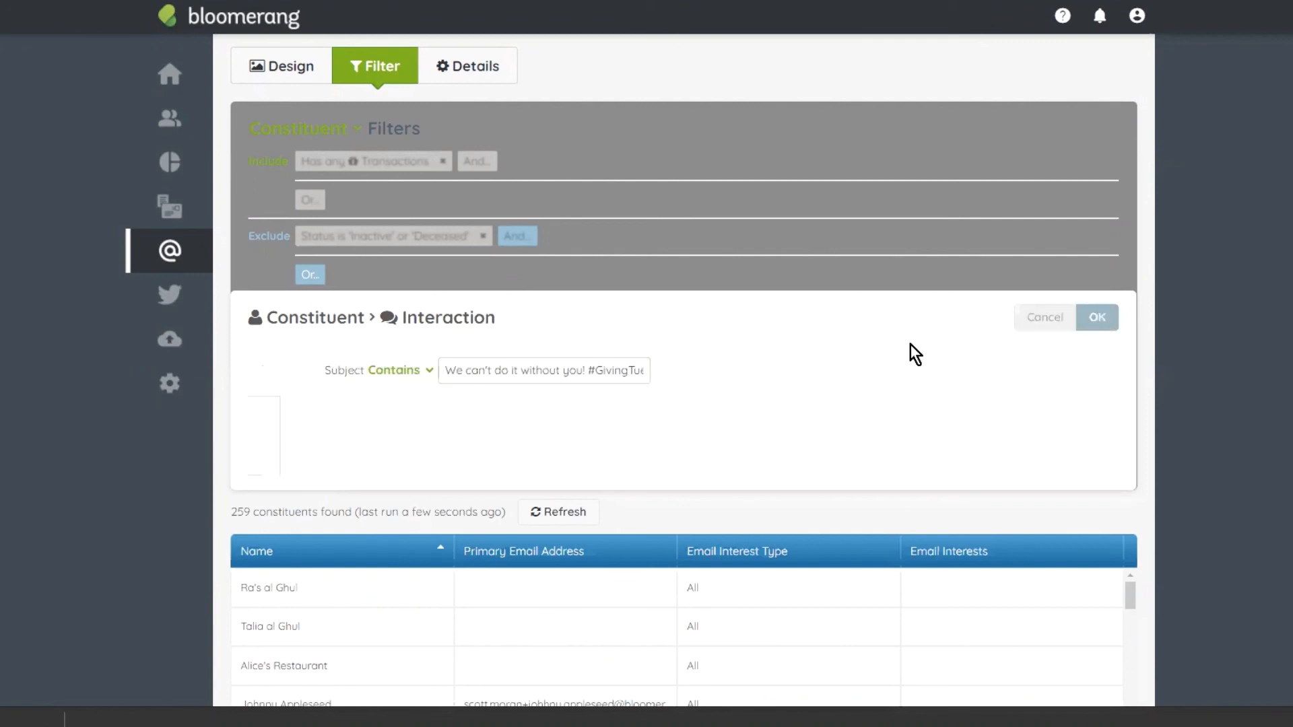
Step: Add an 'Is Opened' condition to the interaction filter and save the exclusion
click(650, 458)
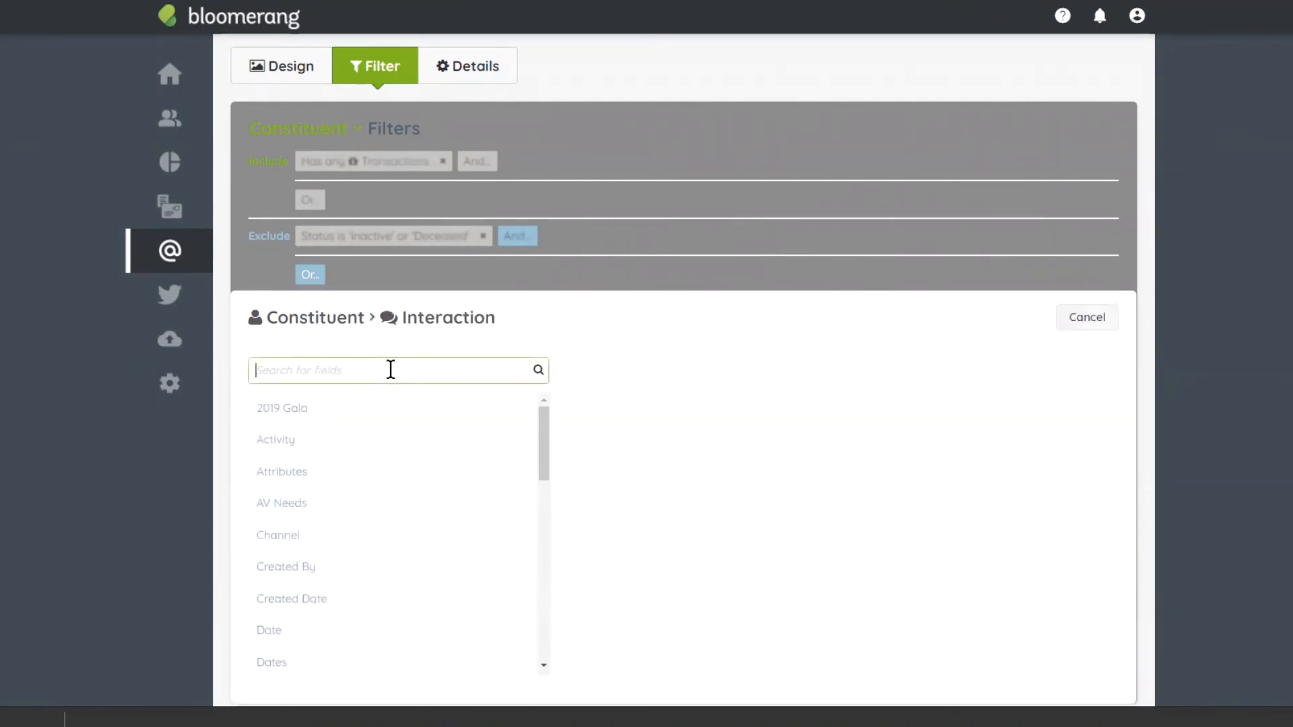
text(is ope)
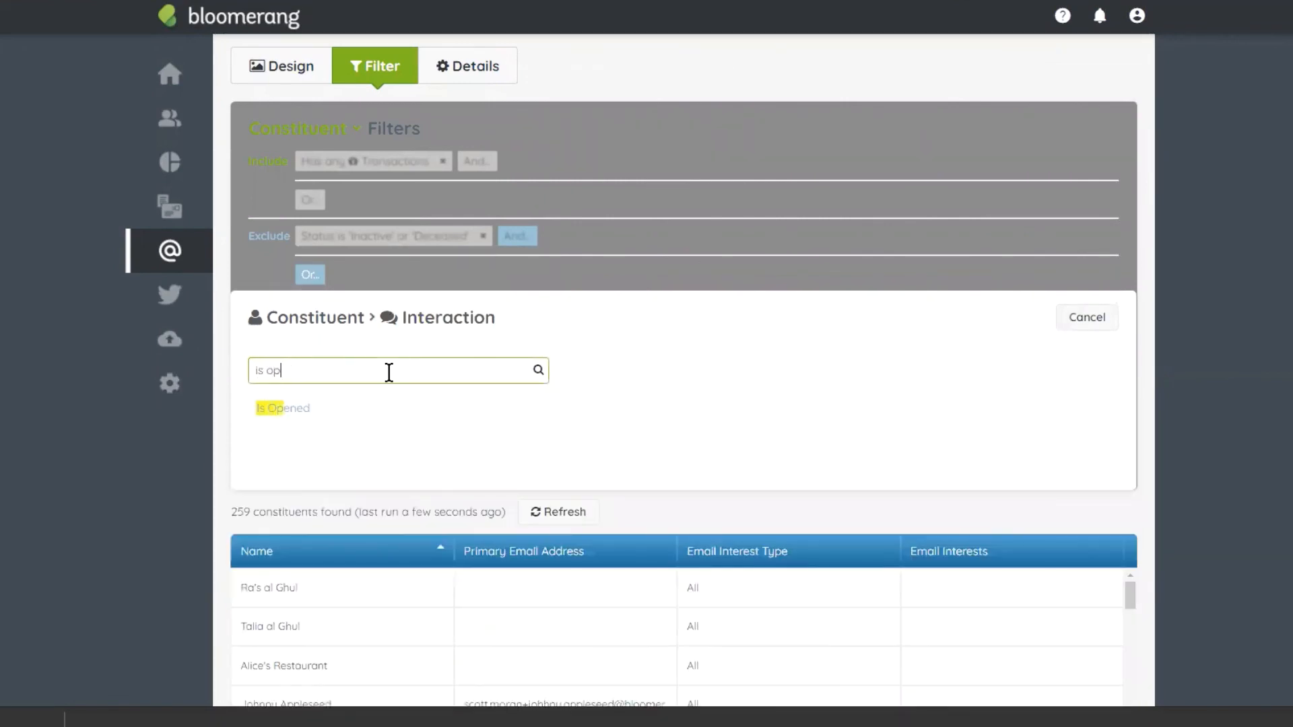
click(361, 409)
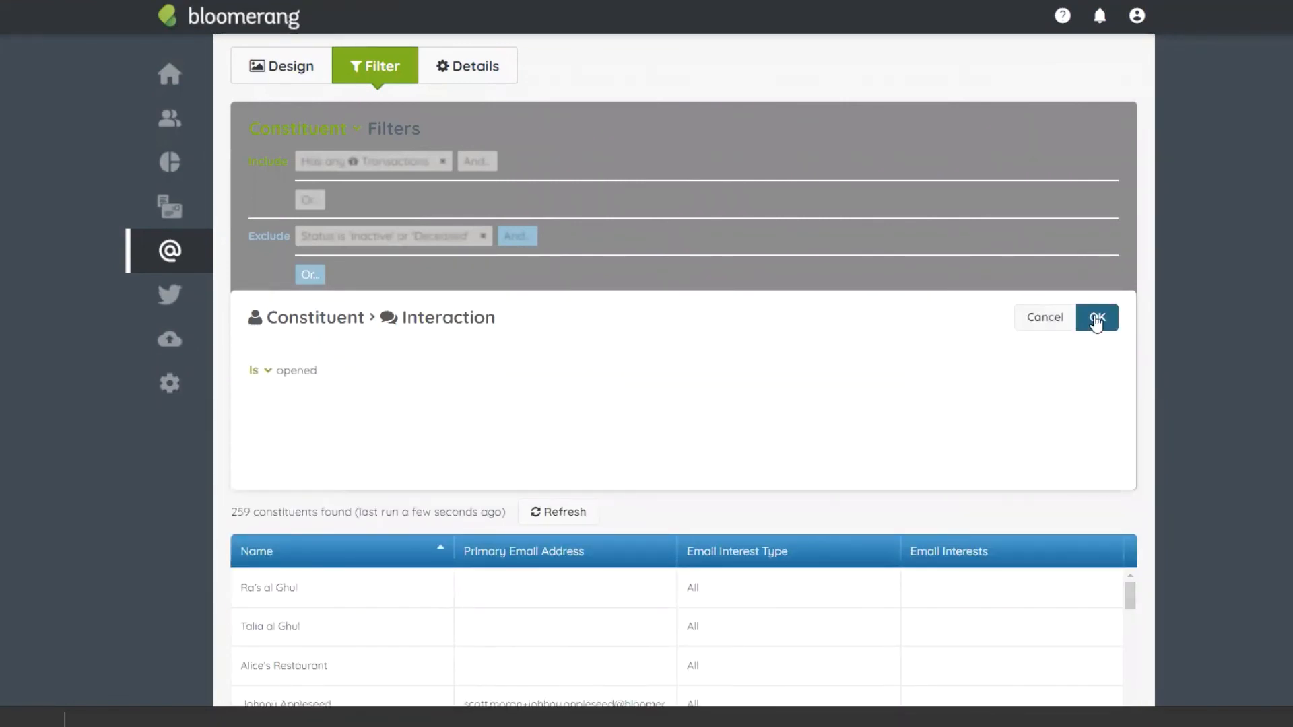
click(1095, 317)
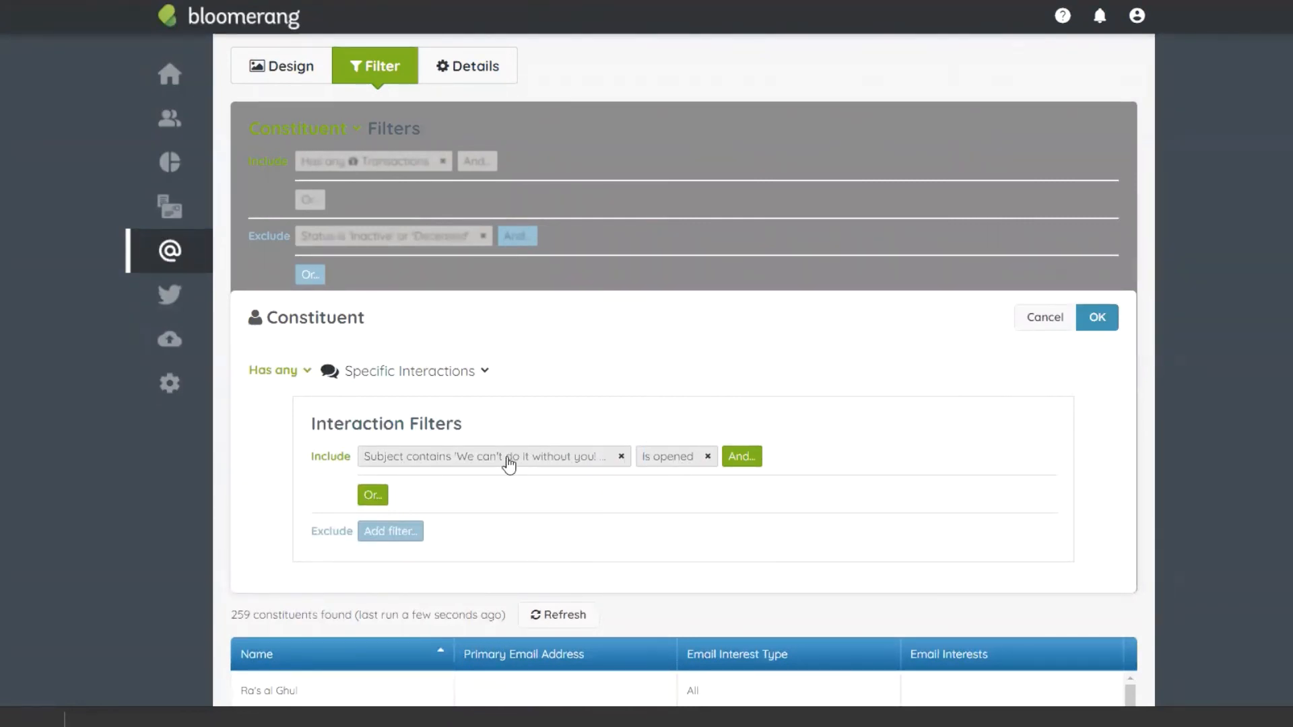
click(1097, 322)
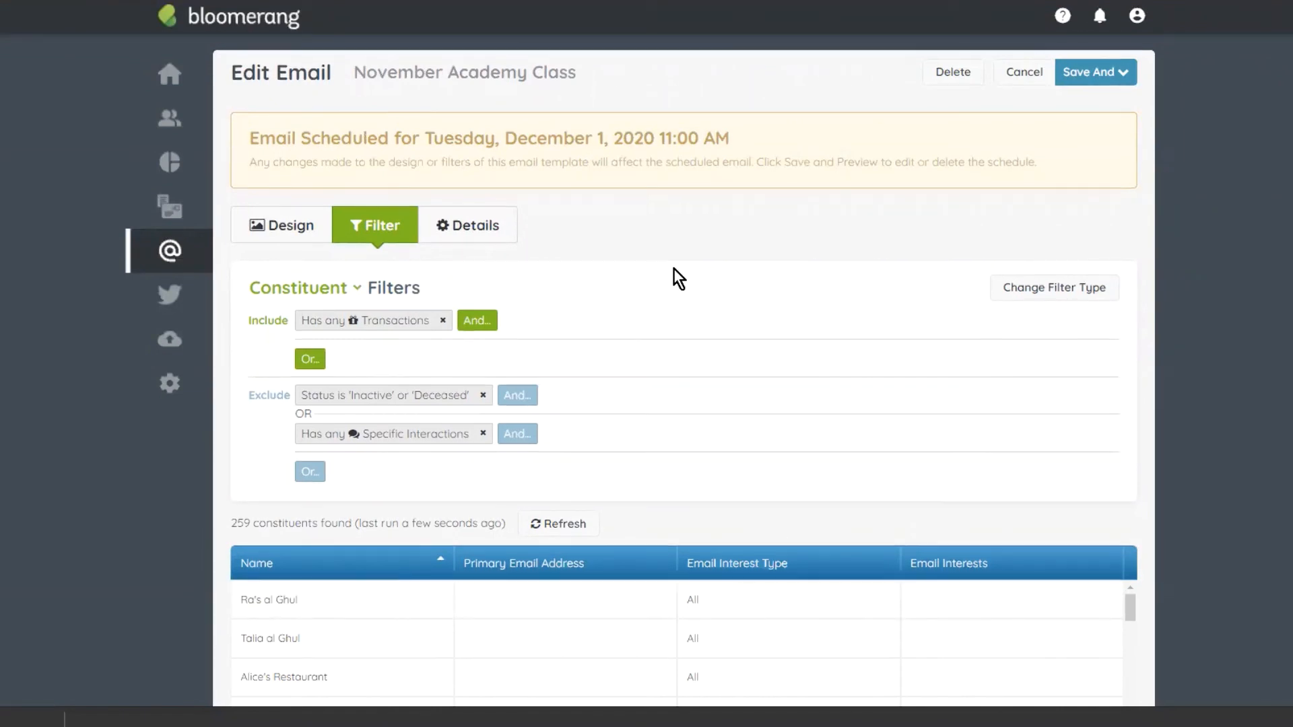
Step: Show the help menu with Help & Videos, Email Support and Live Chat Online
scroll(674, 268, down, 1)
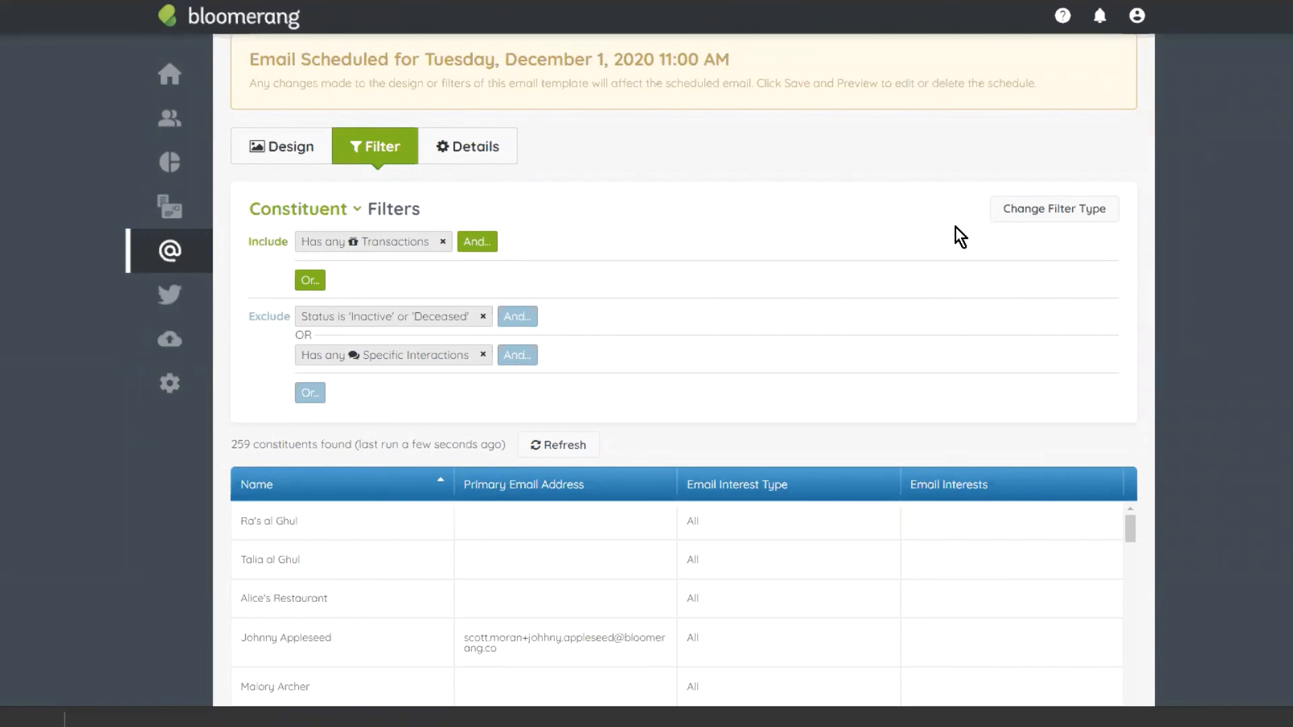
scroll(955, 227, up, 2)
click(1062, 18)
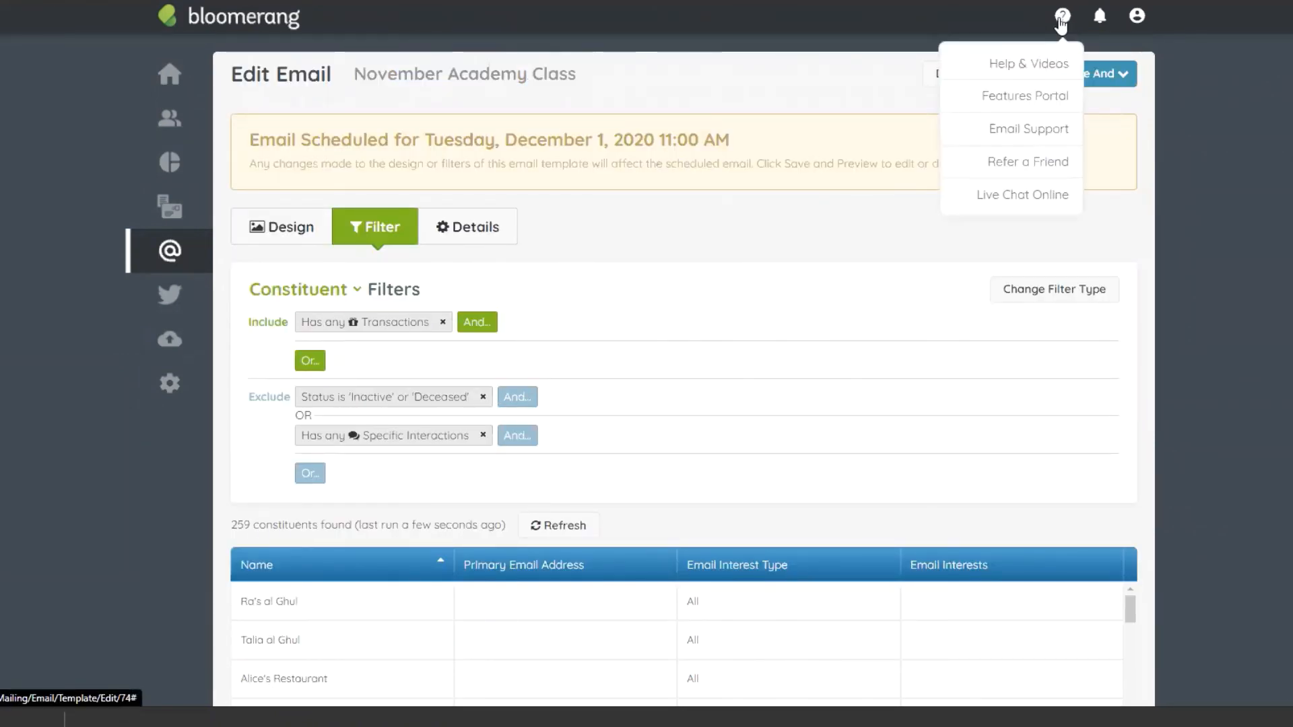